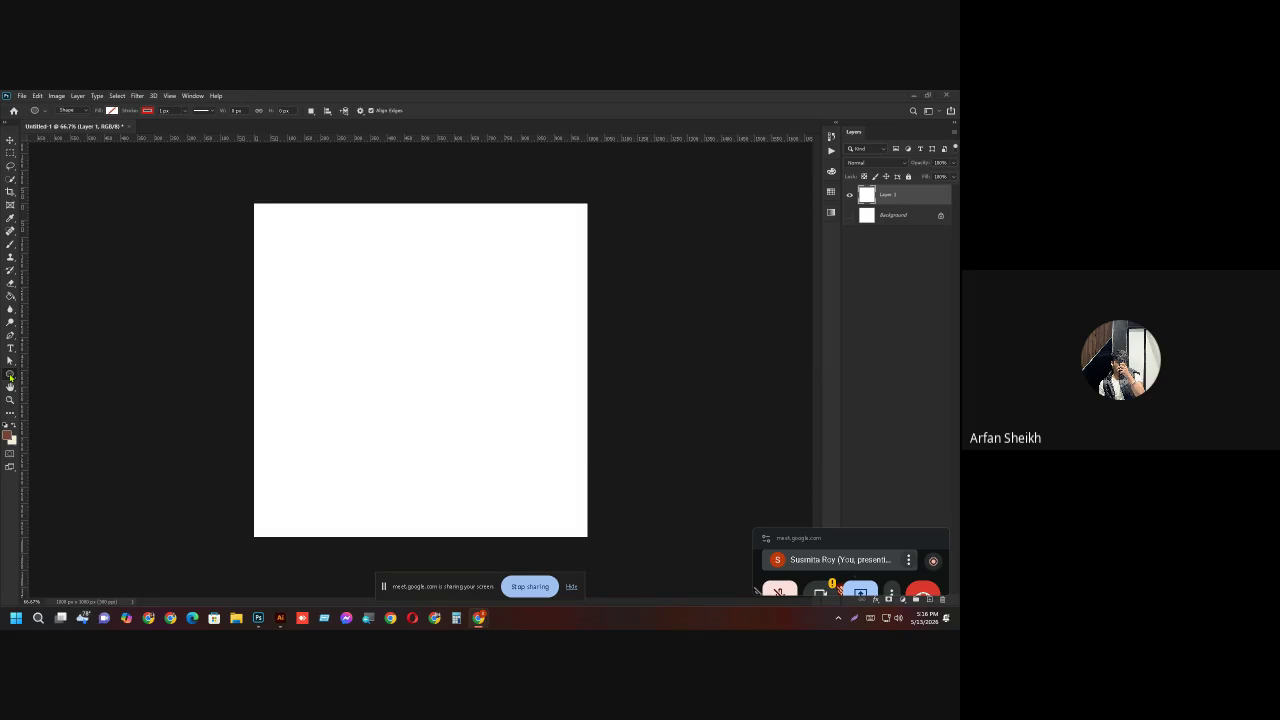
Draw an unfilled rectangle about 1200 × 1130 px that extends past all edges of the canvas, and put away the shape properties.
left_click(10, 376)
right_click(10, 374)
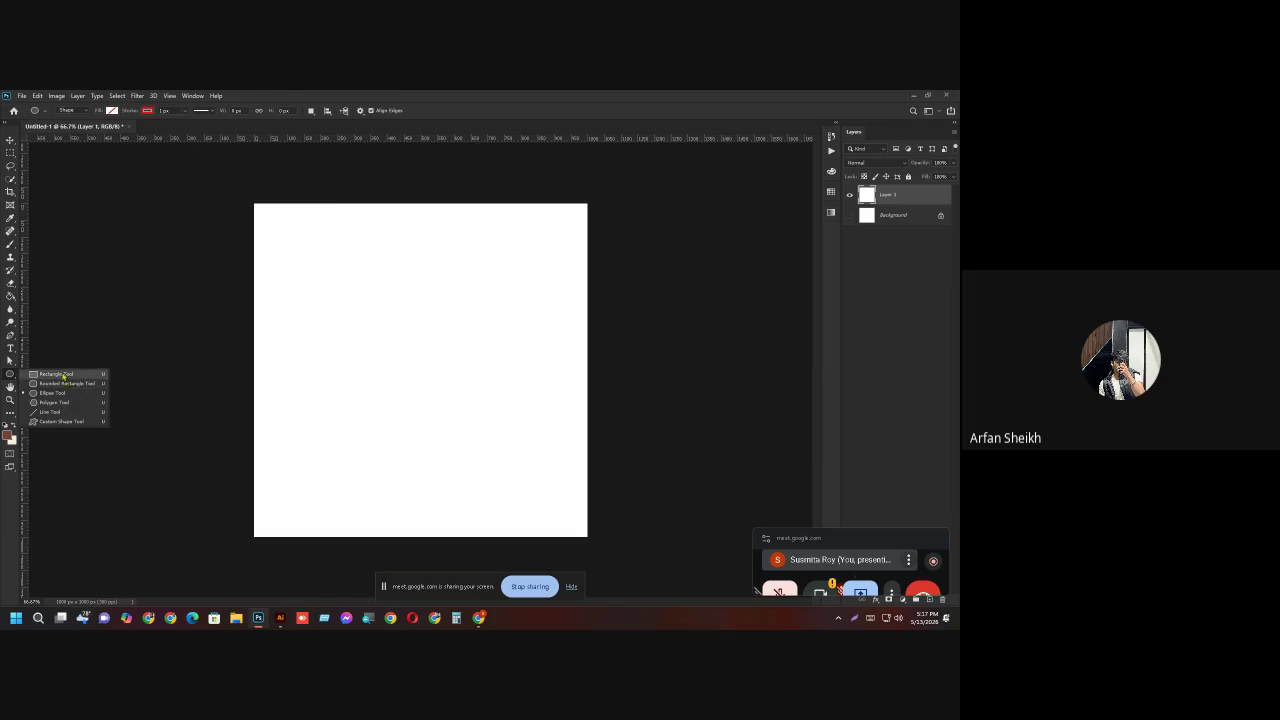
left_click(63, 375)
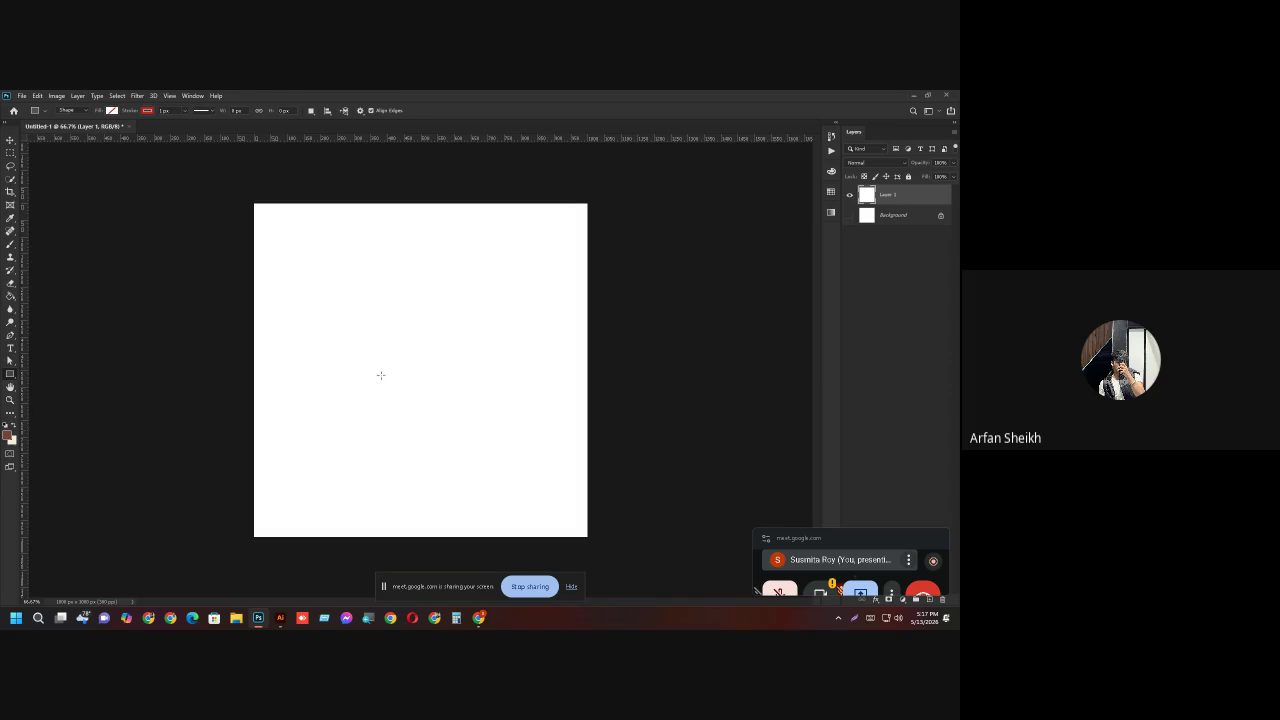
left_click_drag(220, 178, 620, 550)
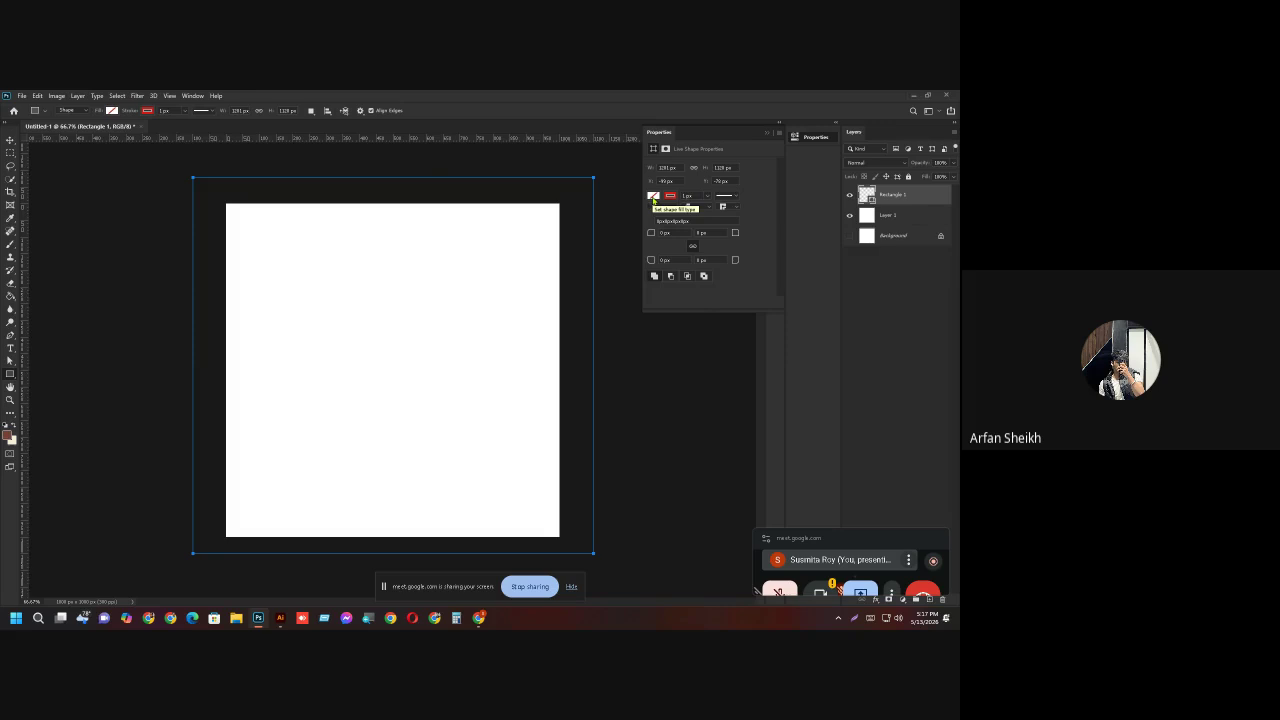
left_click(772, 137)
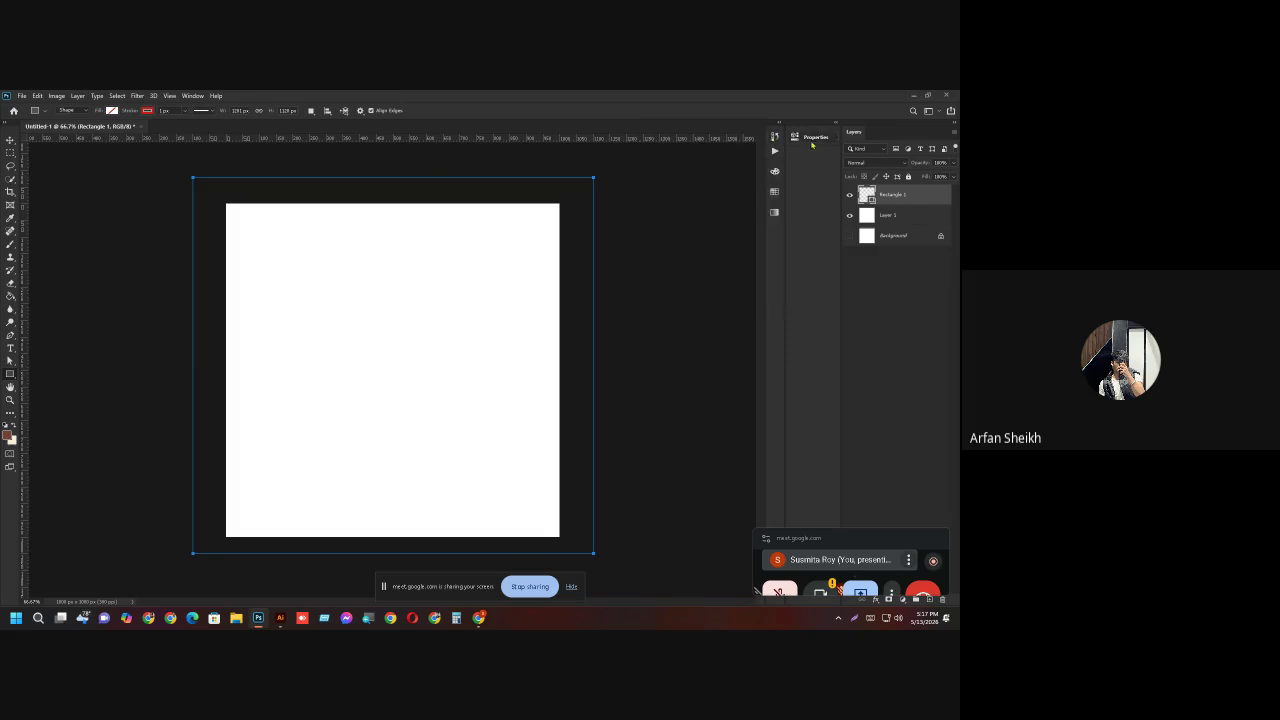
right_click(814, 140)
left_click(850, 143)
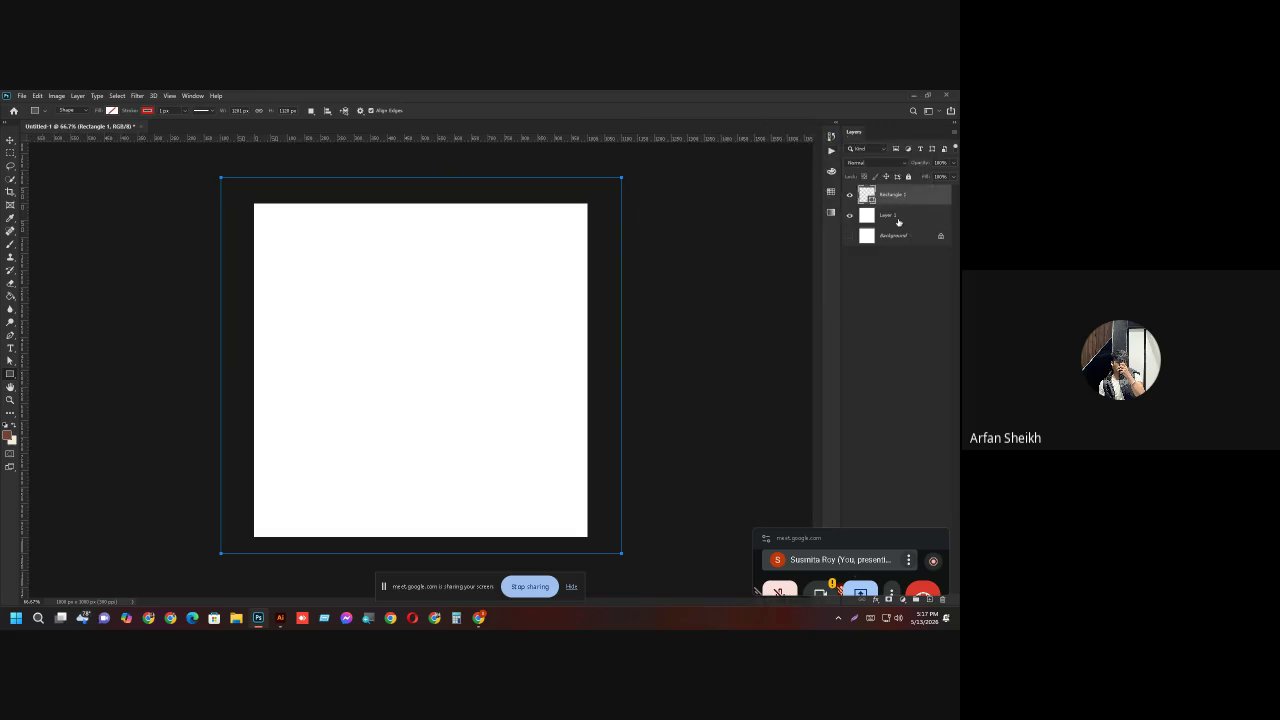
Try to give the rectangle shape layer a bright red fill, #ff2400.
left_click(898, 222)
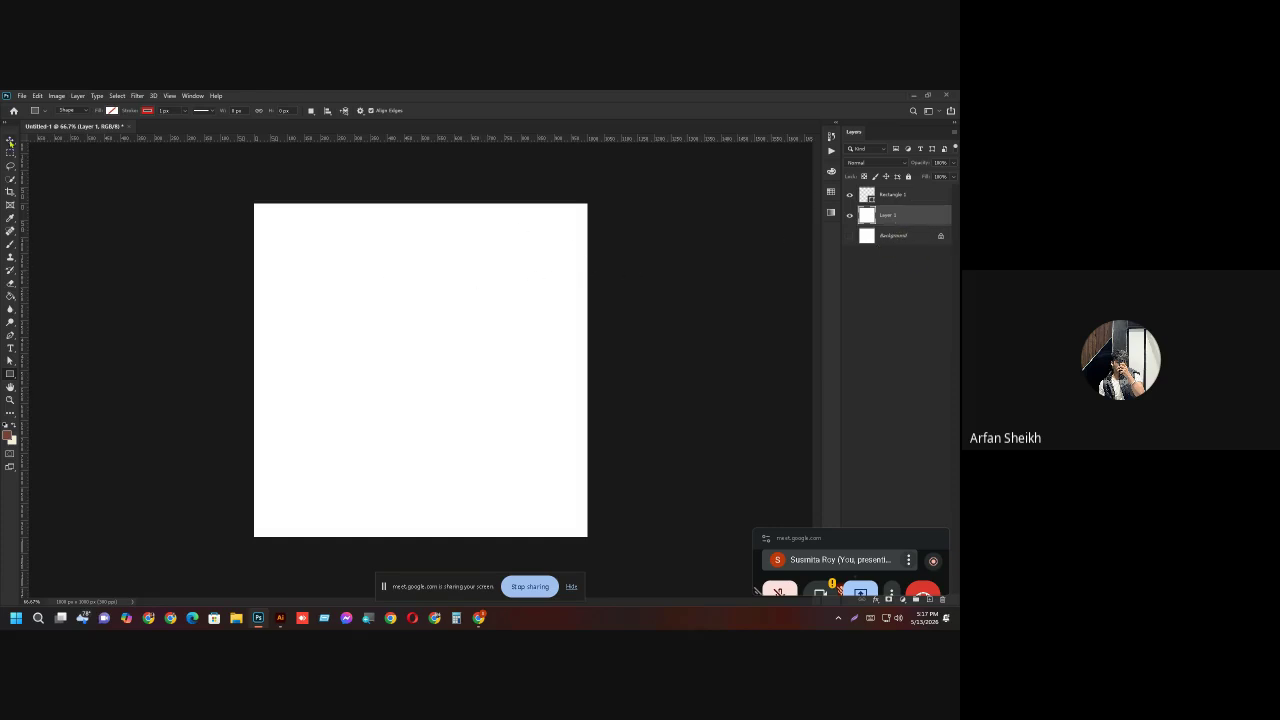
key("v")
left_click(899, 198)
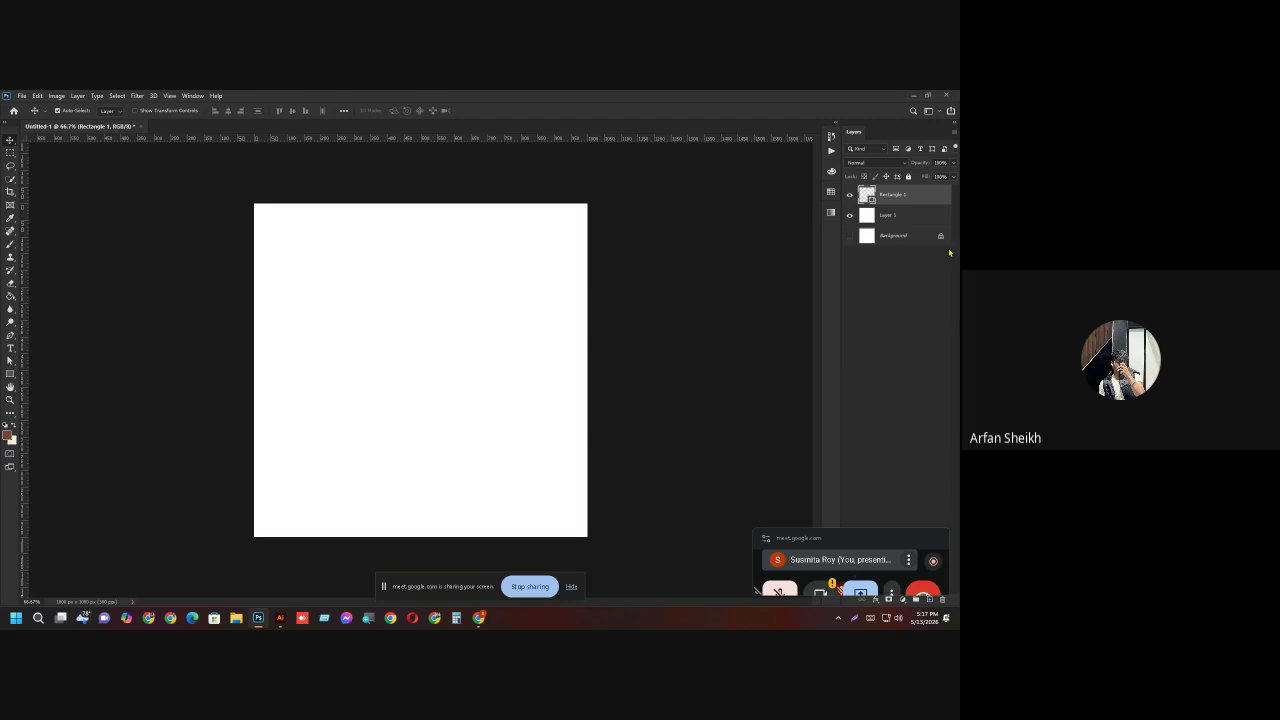
double_click(870, 200)
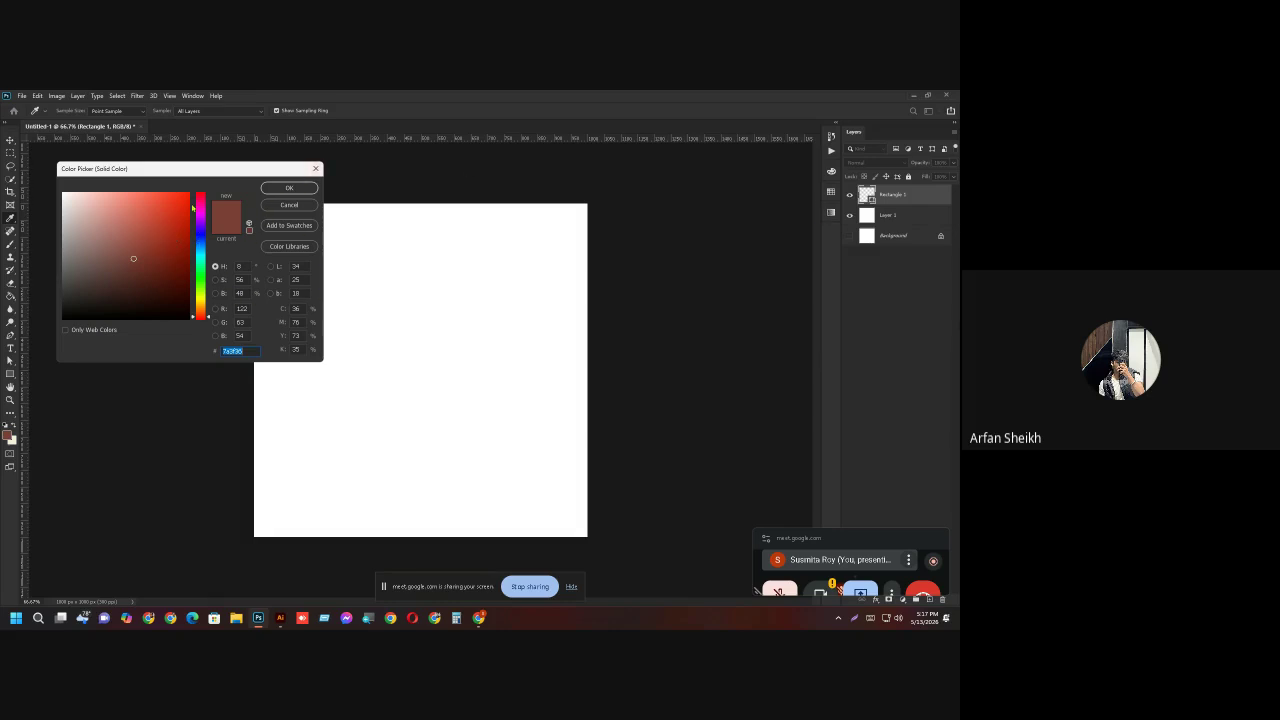
left_click_drag(184, 173, 591, 199)
left_click(575, 262)
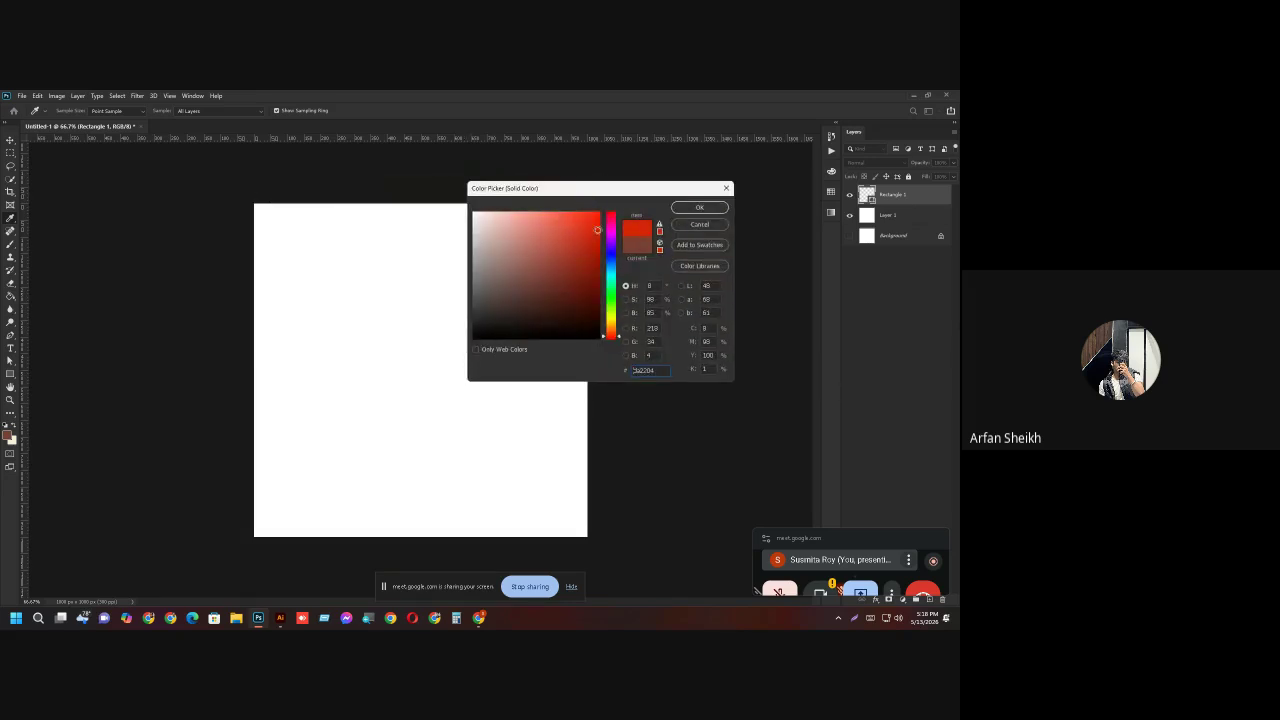
left_click(588, 215)
left_click_drag(588, 215, 607, 207)
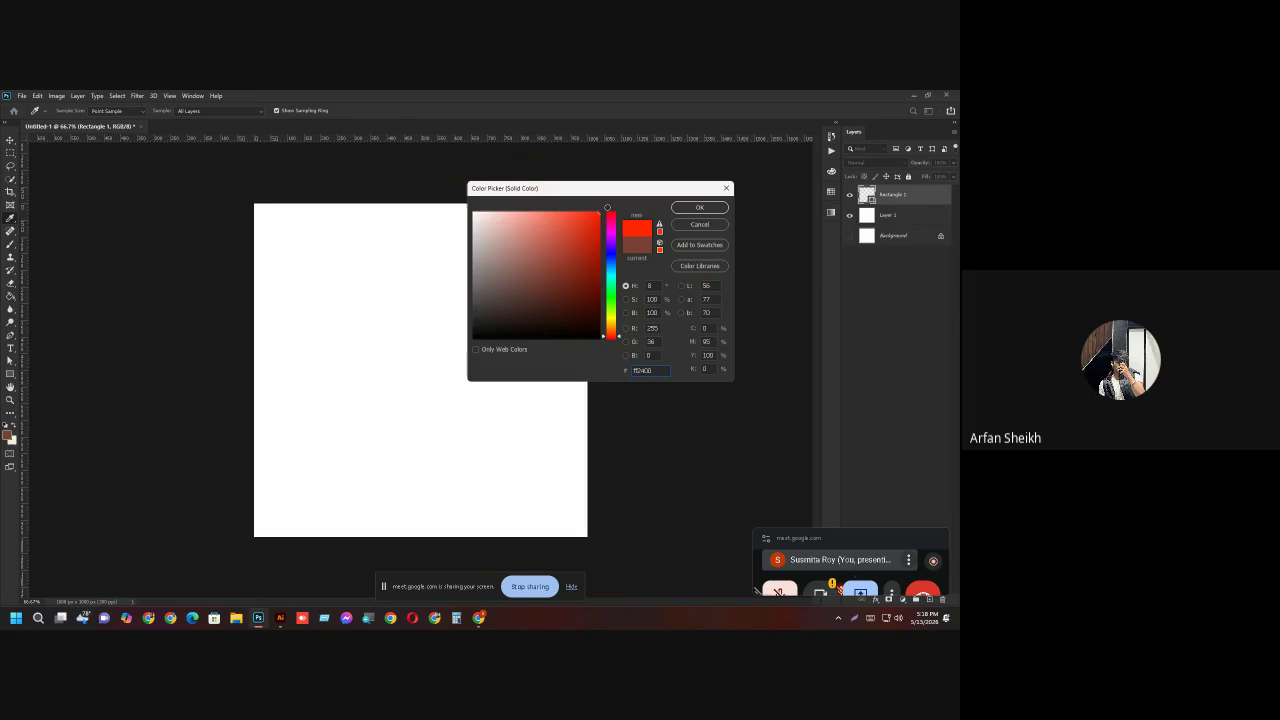
left_click(697, 208)
left_click(477, 340)
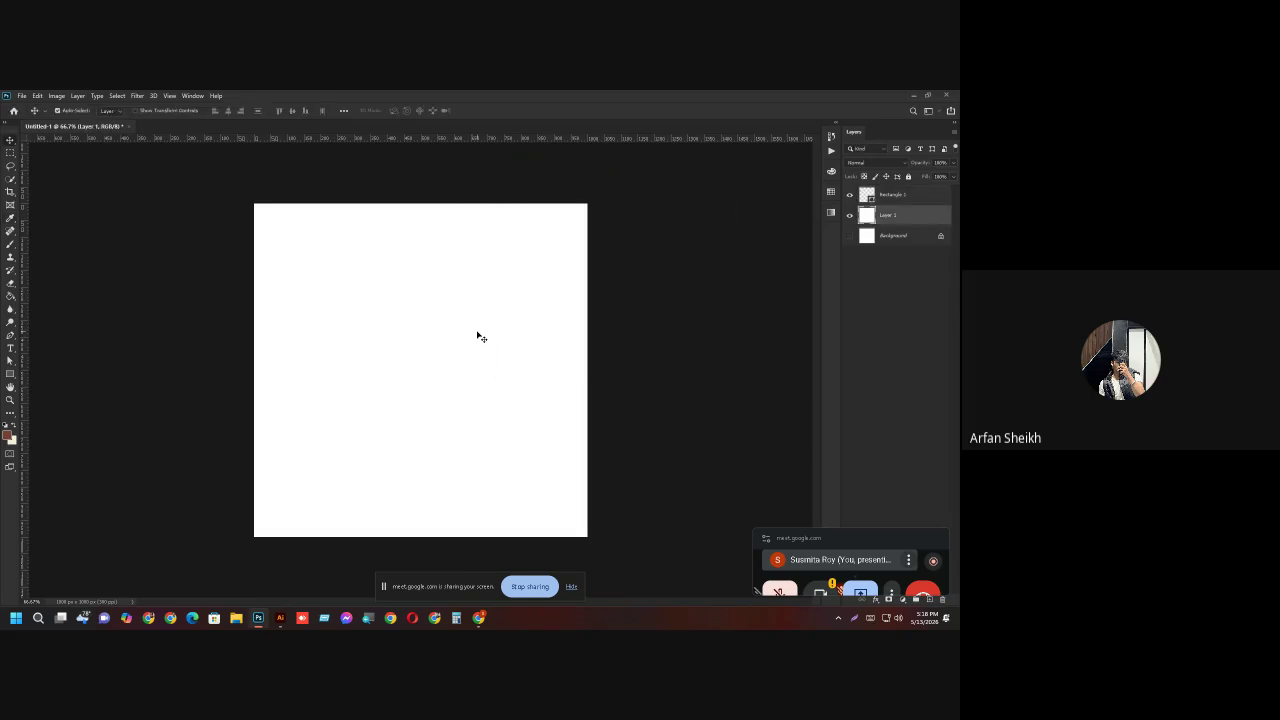
Reconfirm the rectangle layer's fill color and set the foreground color to bright red.
left_click(892, 203)
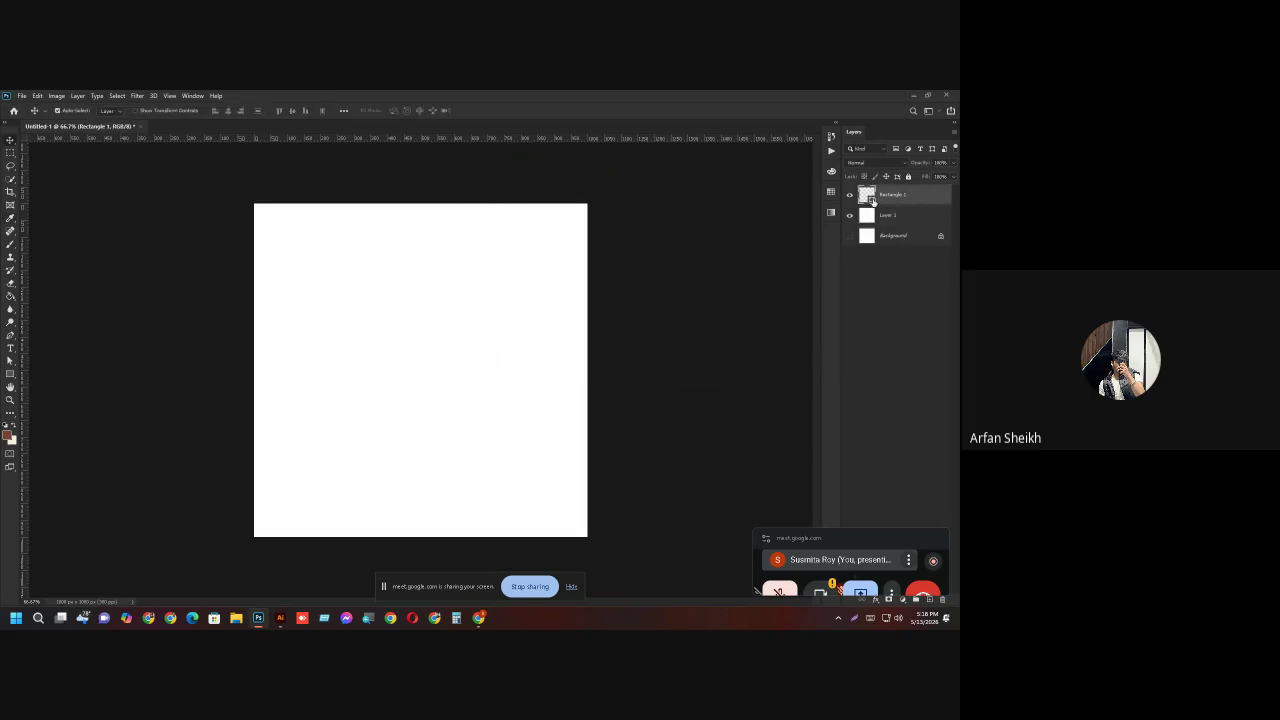
double_click(867, 199)
left_click(699, 207)
left_click(9, 434)
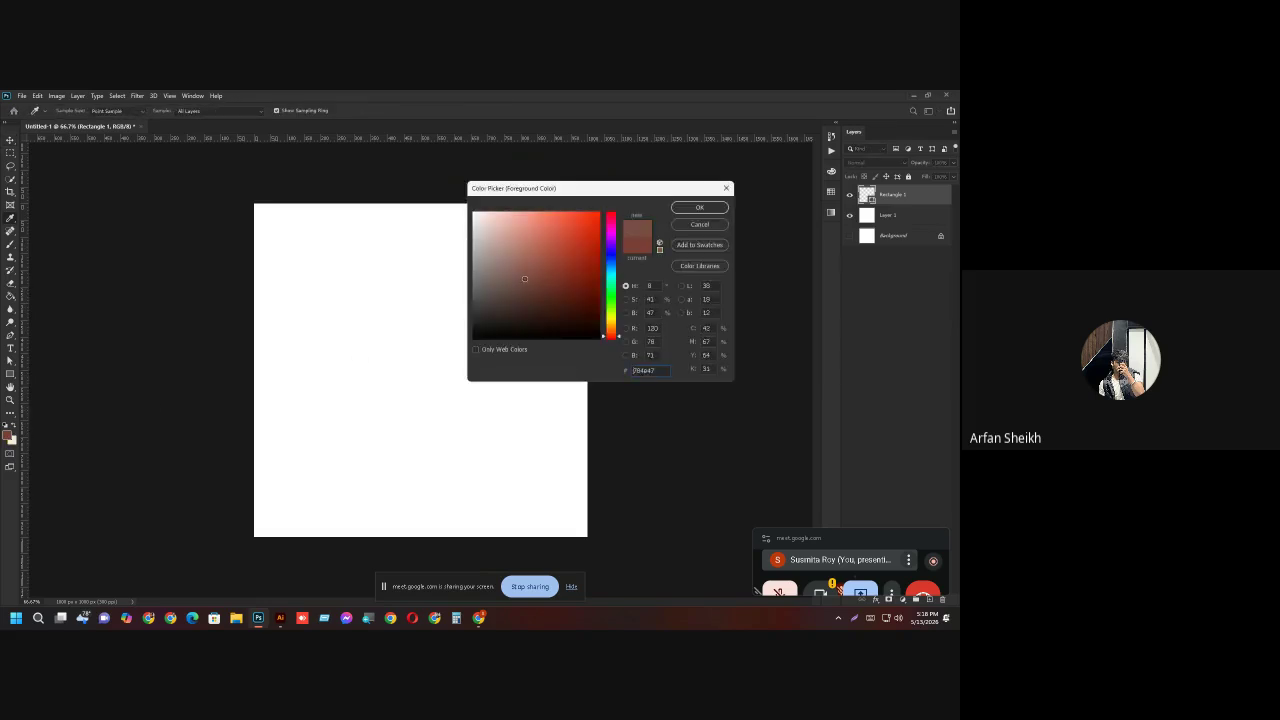
left_click(699, 207)
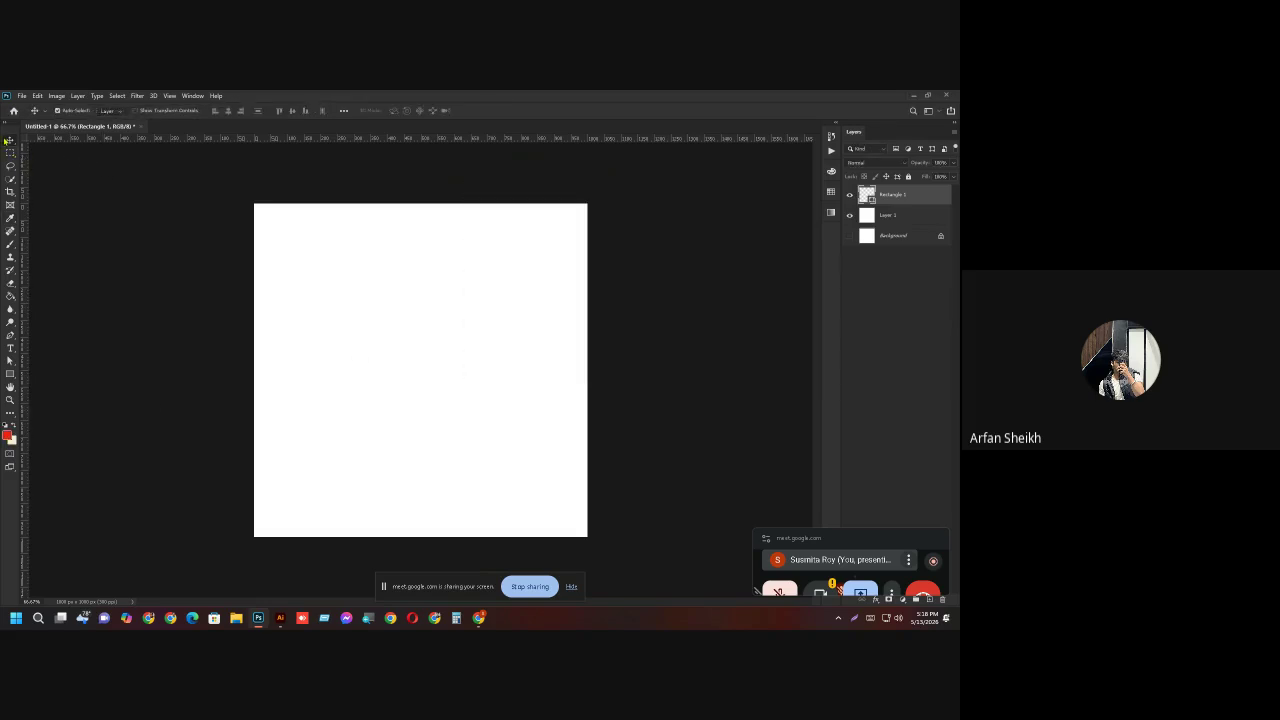
Shift the white layer on the canvas, and undo that move together with the unfilled rectangle.
left_click_drag(386, 337, 449, 391)
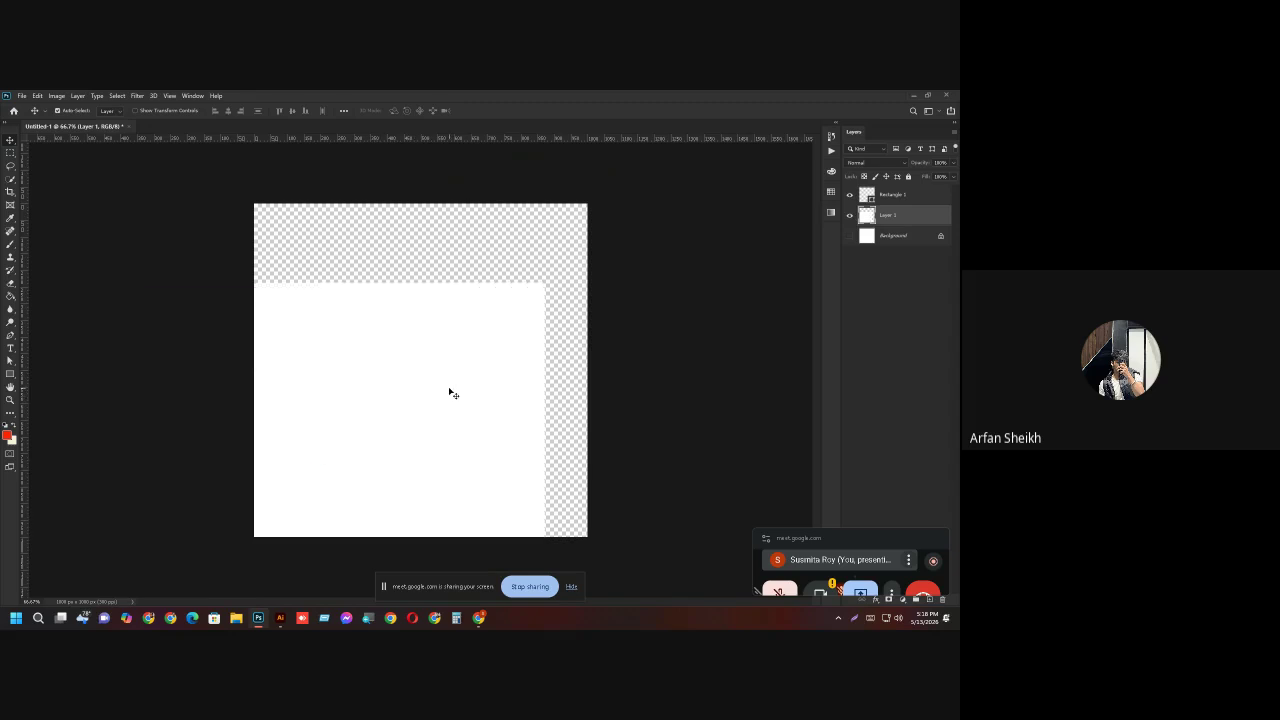
key("ctrl+z")
key("ctrl+z")
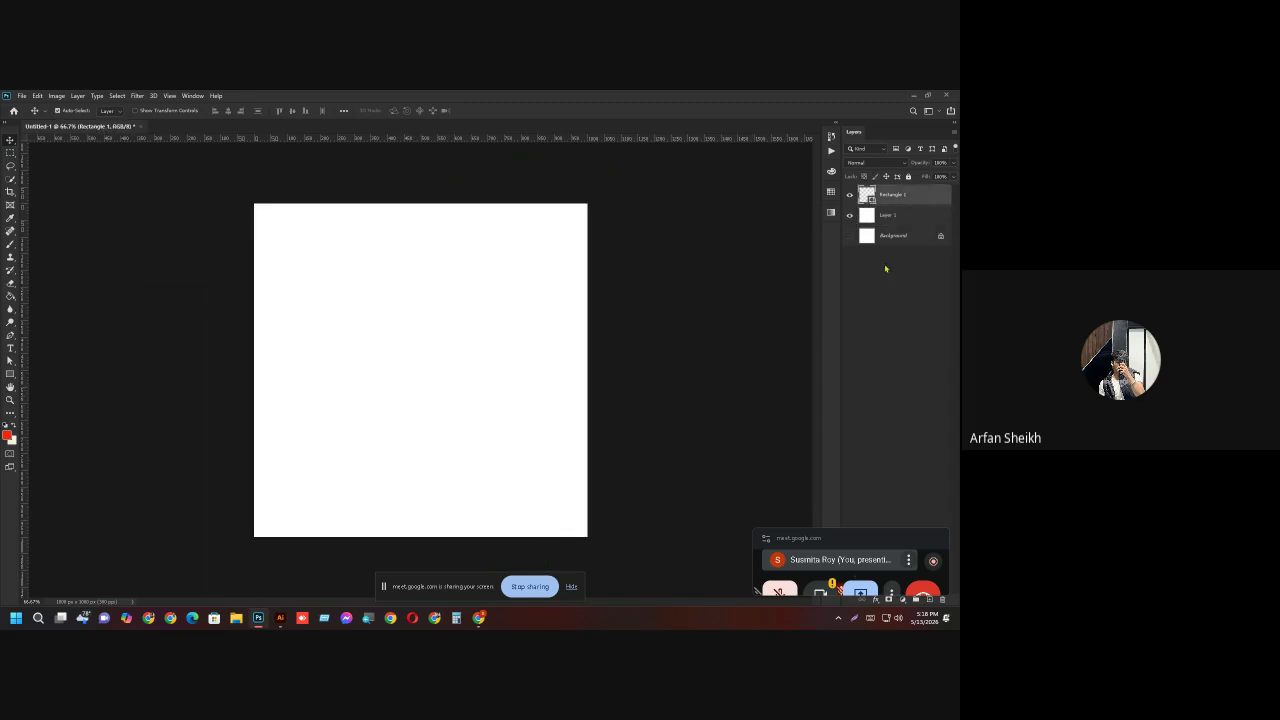
Draw a rectangle about 1080 × 1094 px over the whole canvas and fill it with green from the recently used colors.
left_click(10, 374)
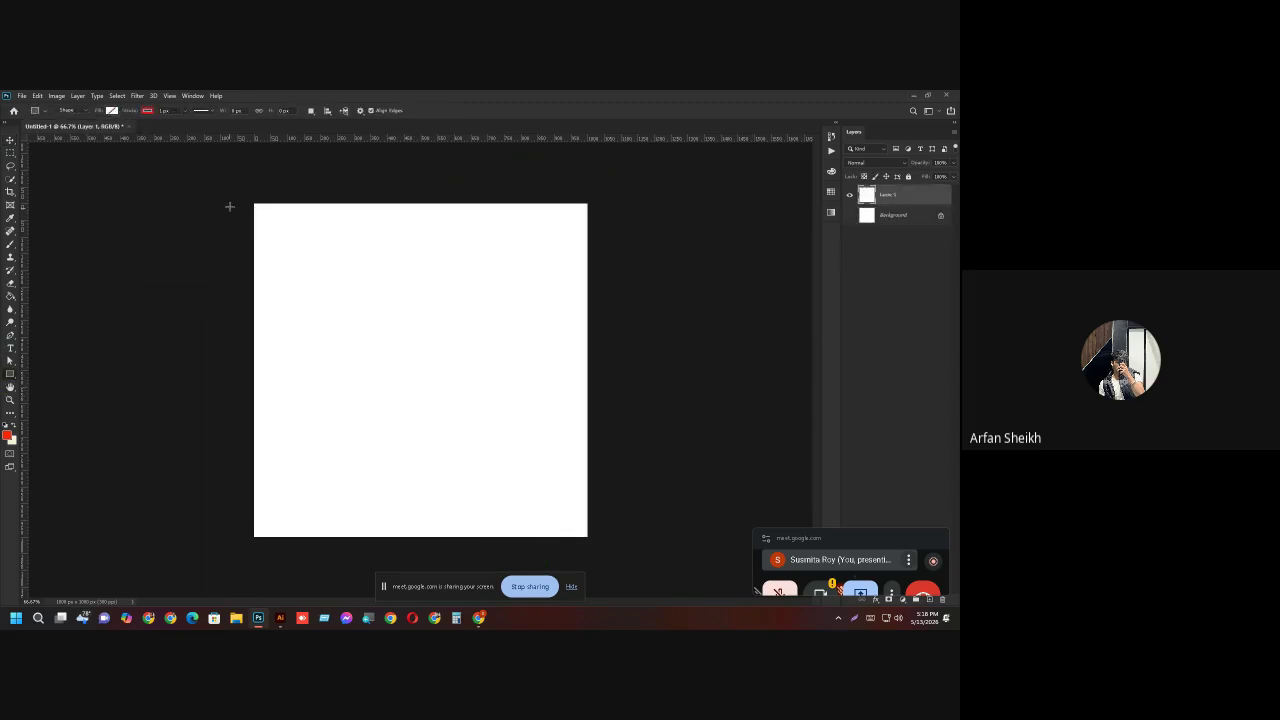
left_click_drag(237, 187, 592, 550)
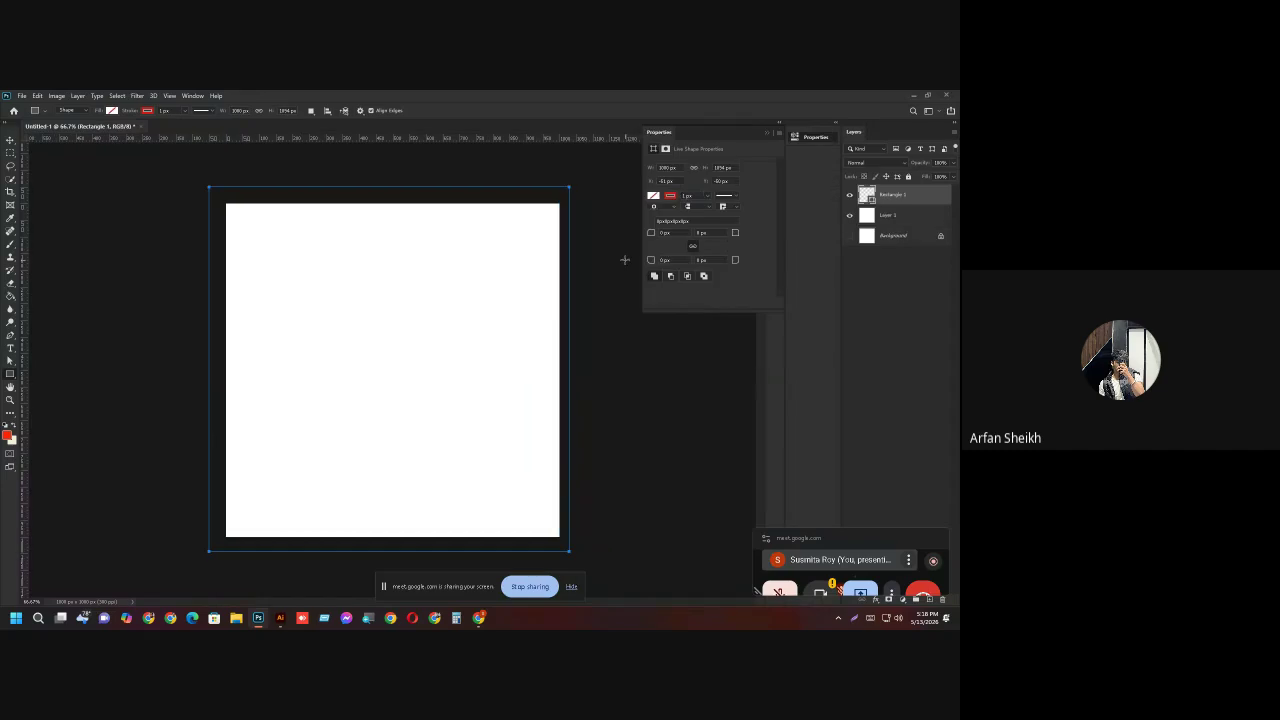
left_click(653, 195)
left_click(695, 247)
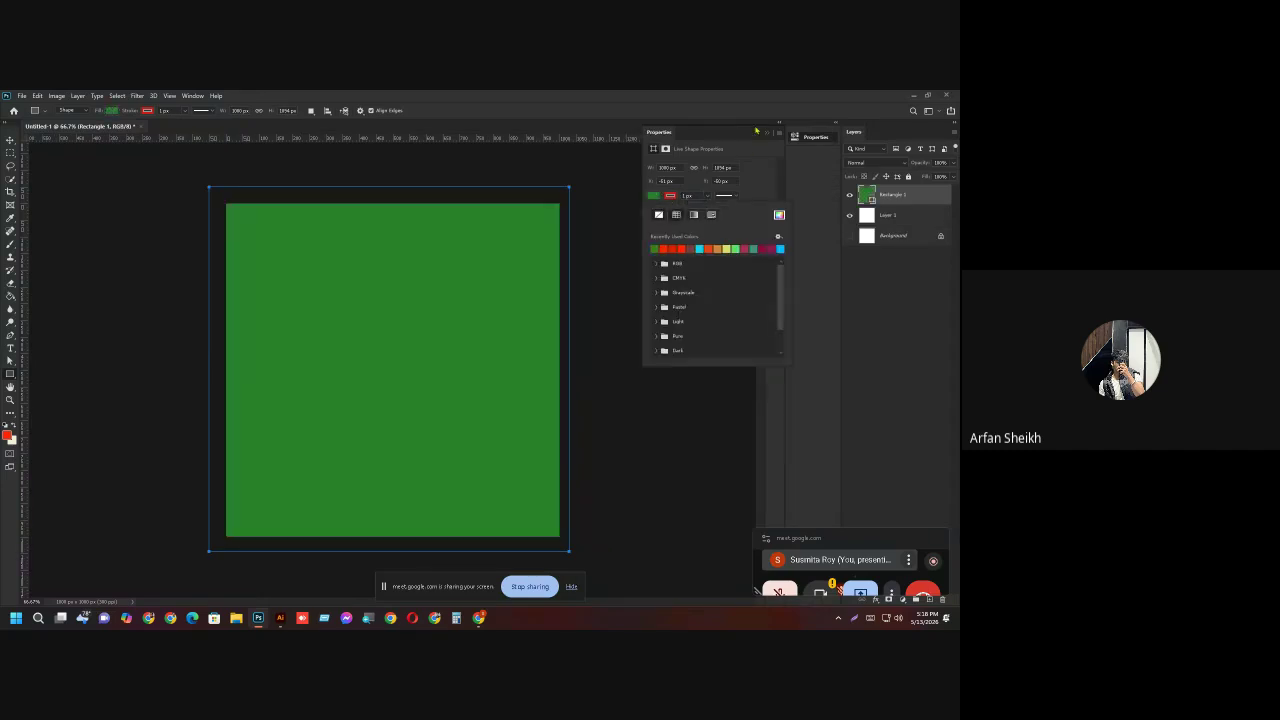
left_click(766, 133)
key("v")
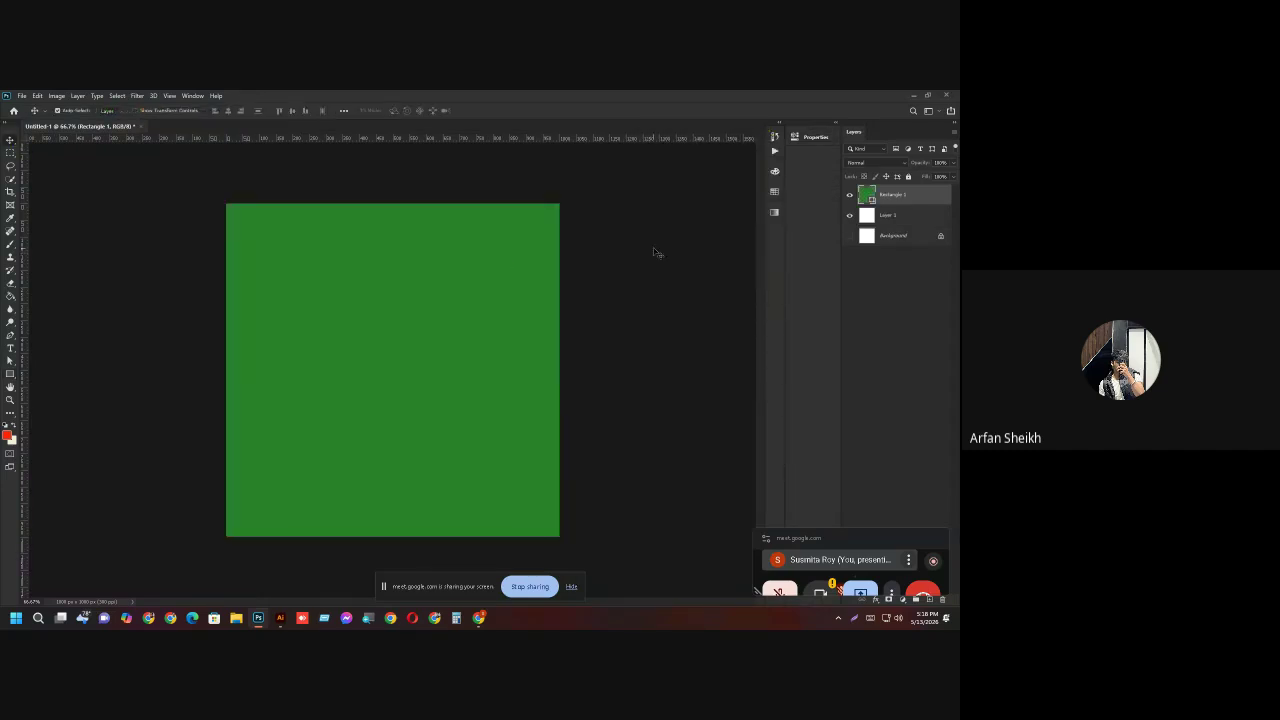
right_click(838, 150)
left_click(836, 149)
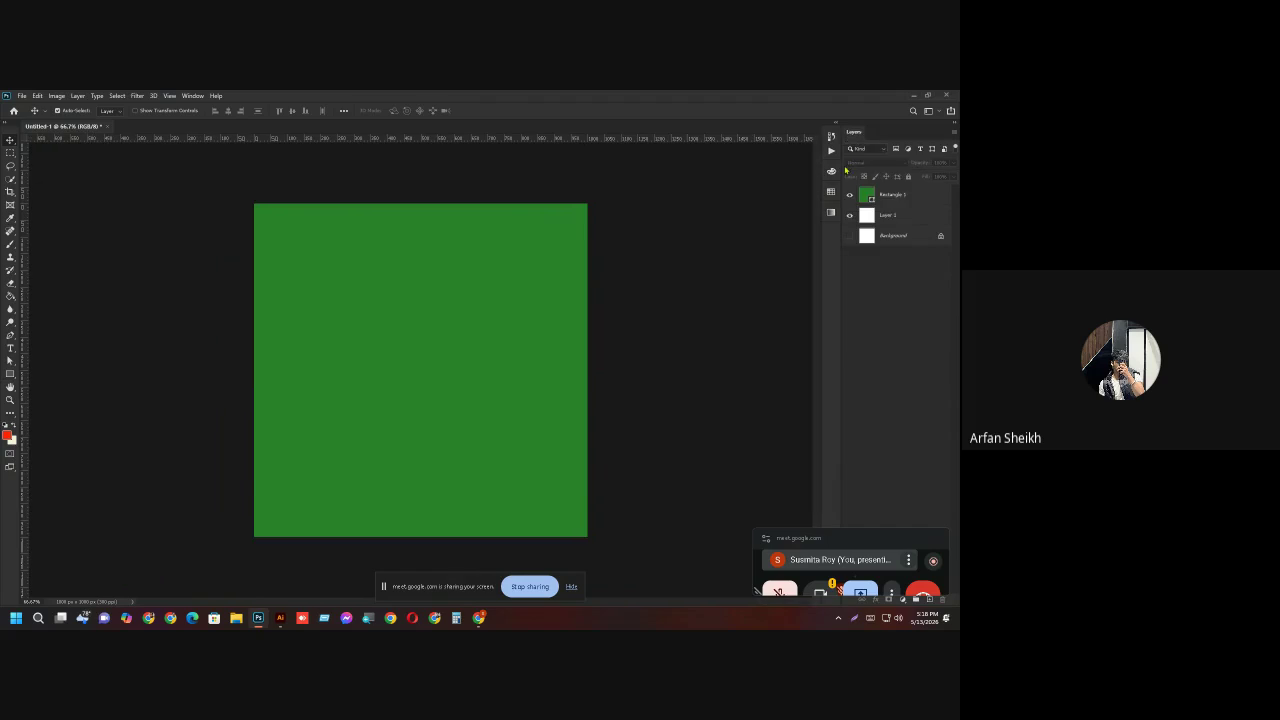
Change the rectangle's fill color to dark yellow, #8e7500, and deselect it.
left_click(905, 200)
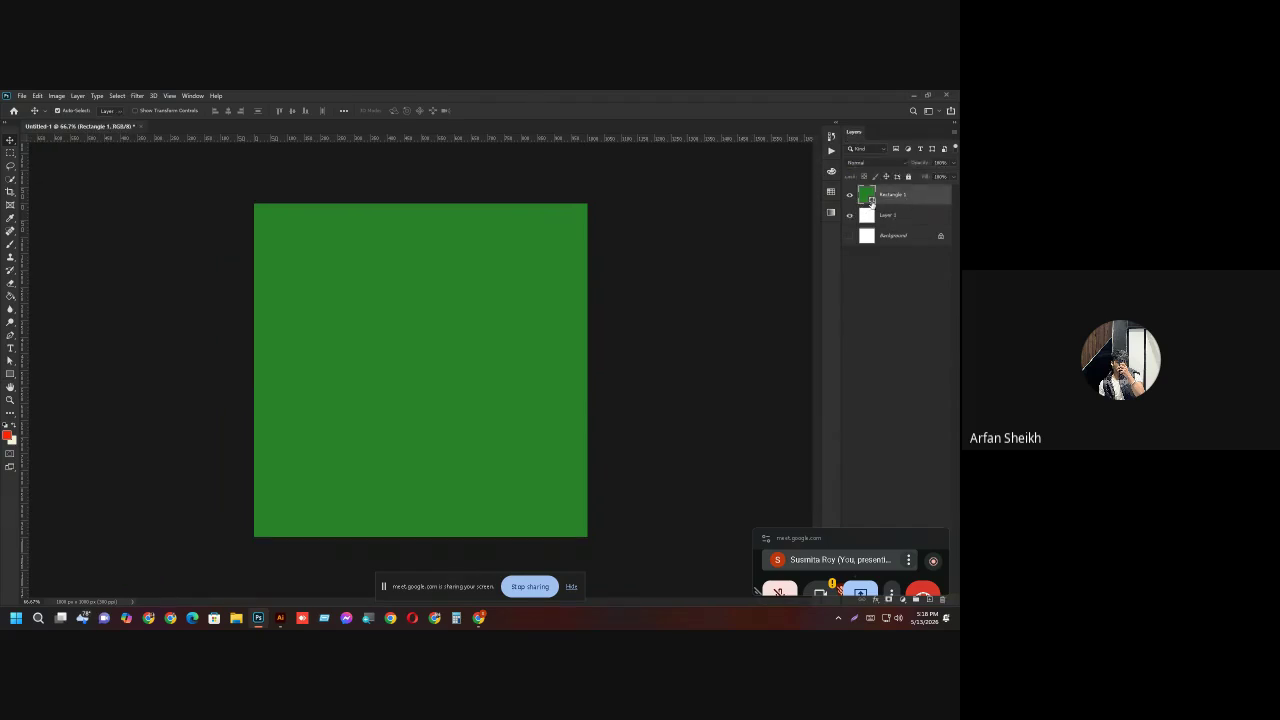
double_click(868, 196)
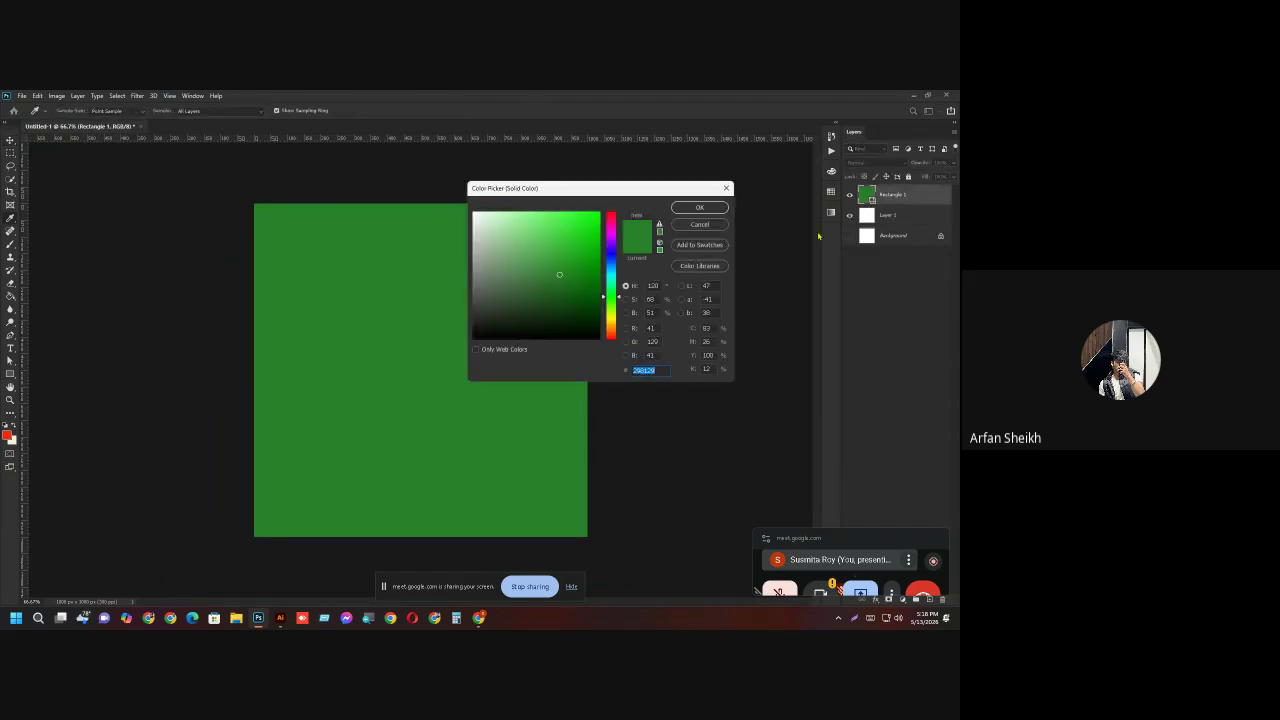
left_click(580, 277)
left_click(660, 248)
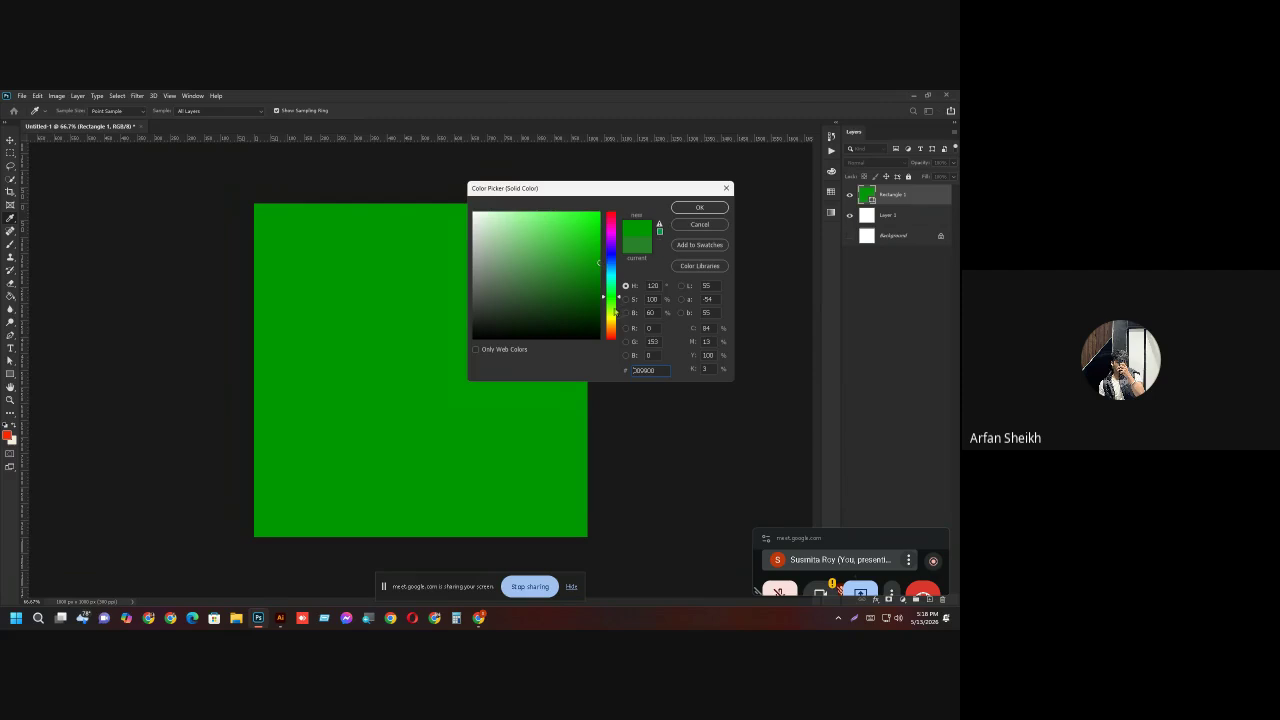
left_click_drag(614, 312, 606, 272)
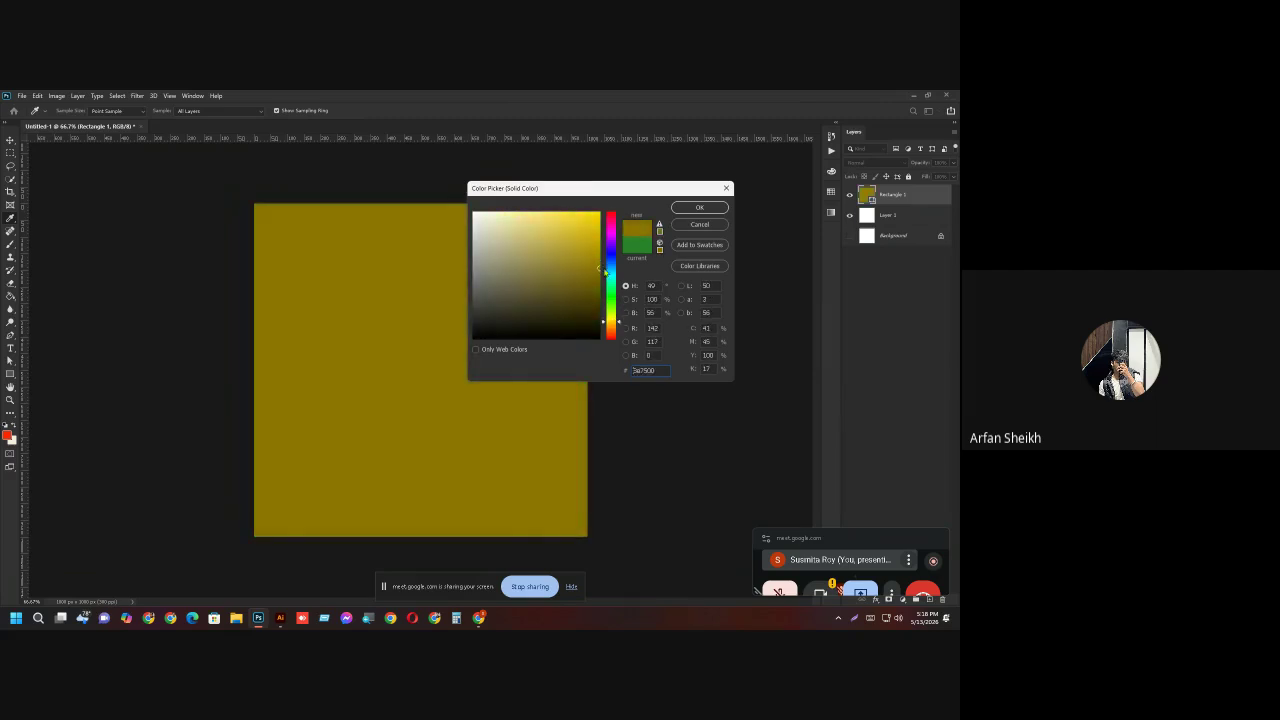
left_click(699, 207)
left_click(667, 332)
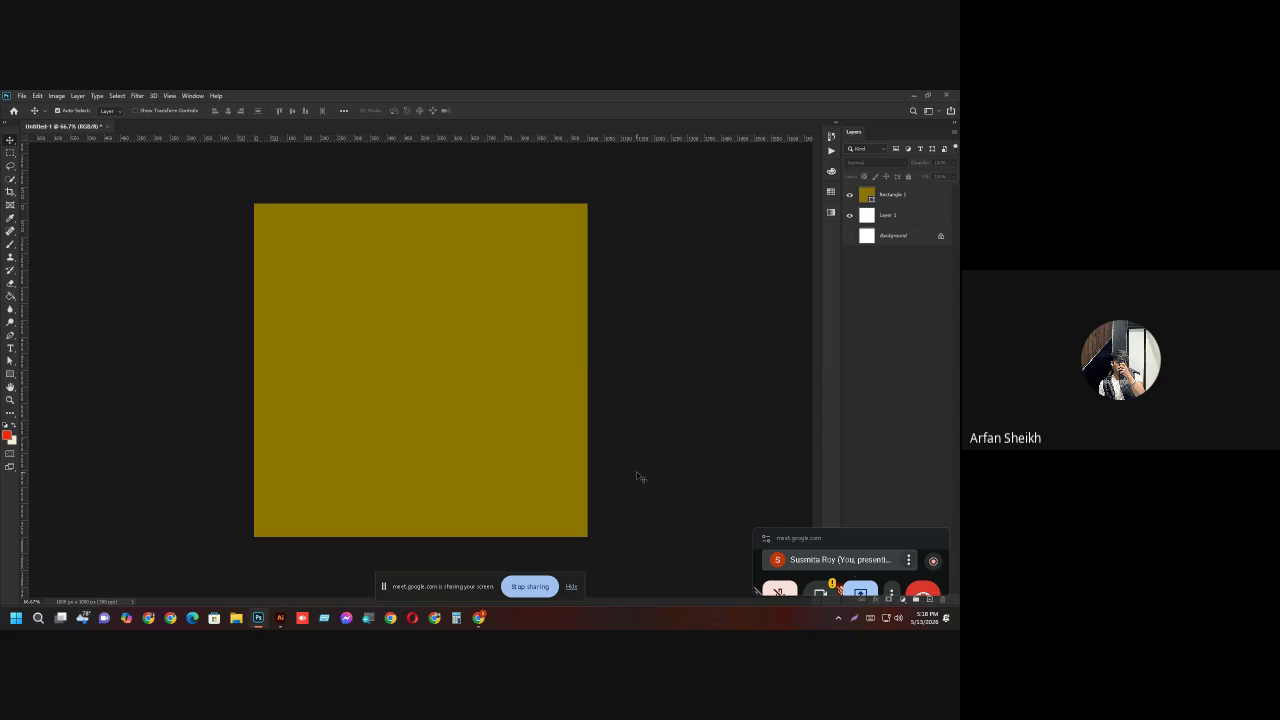
Switch to Illustrator and examine the Fresh Grocery Home Delivery reference design up close.
left_click(280, 618)
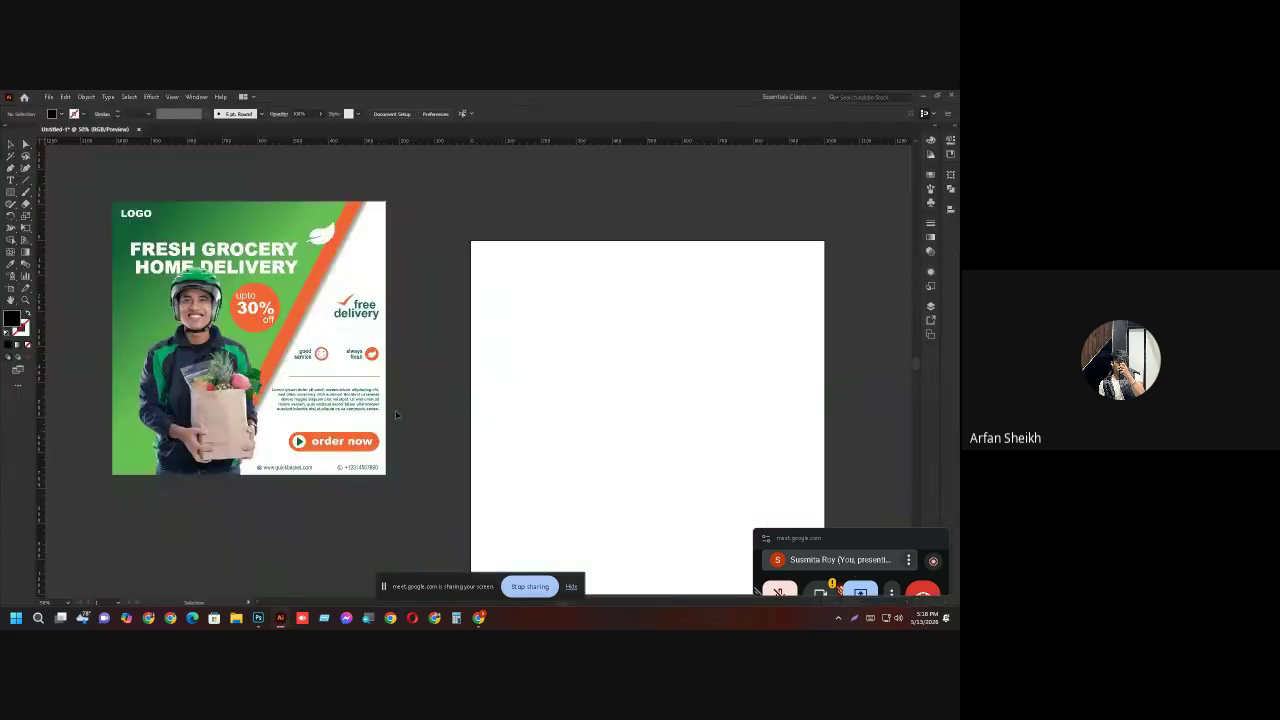
left_click(350, 386, "ctrl")
left_click_drag(342, 395, 371, 435)
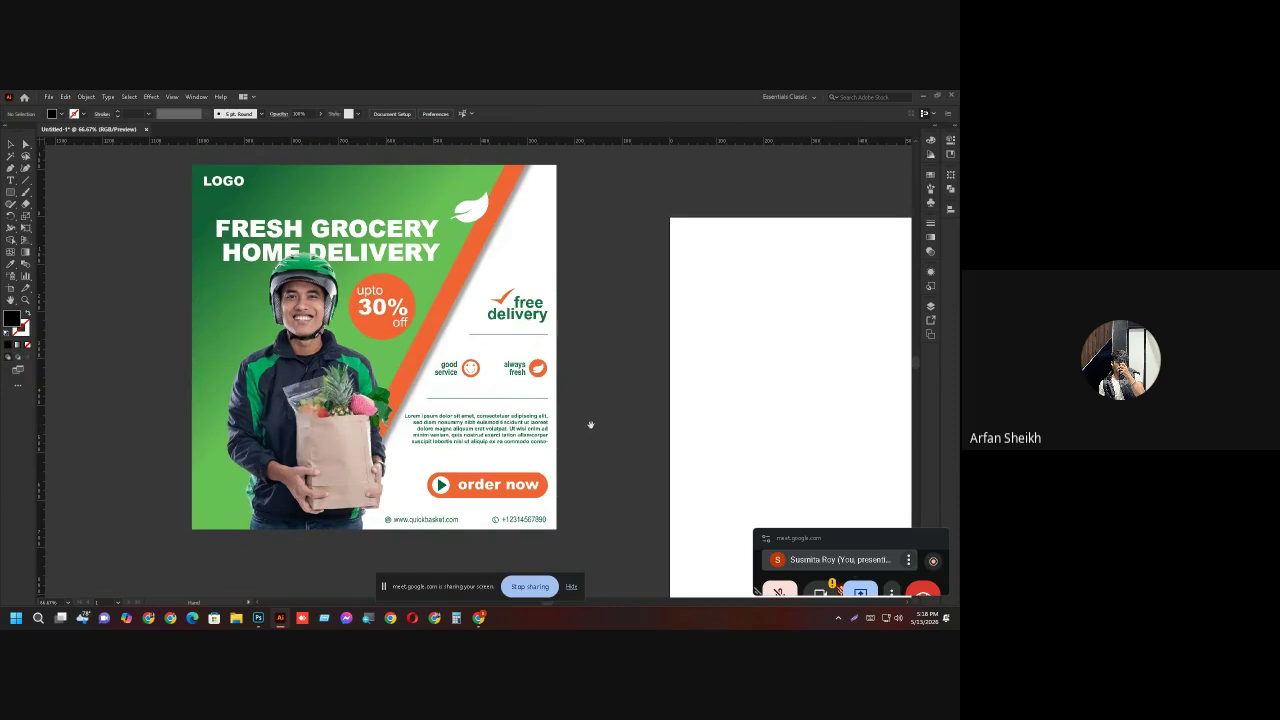
left_click_drag(591, 424, 588, 428)
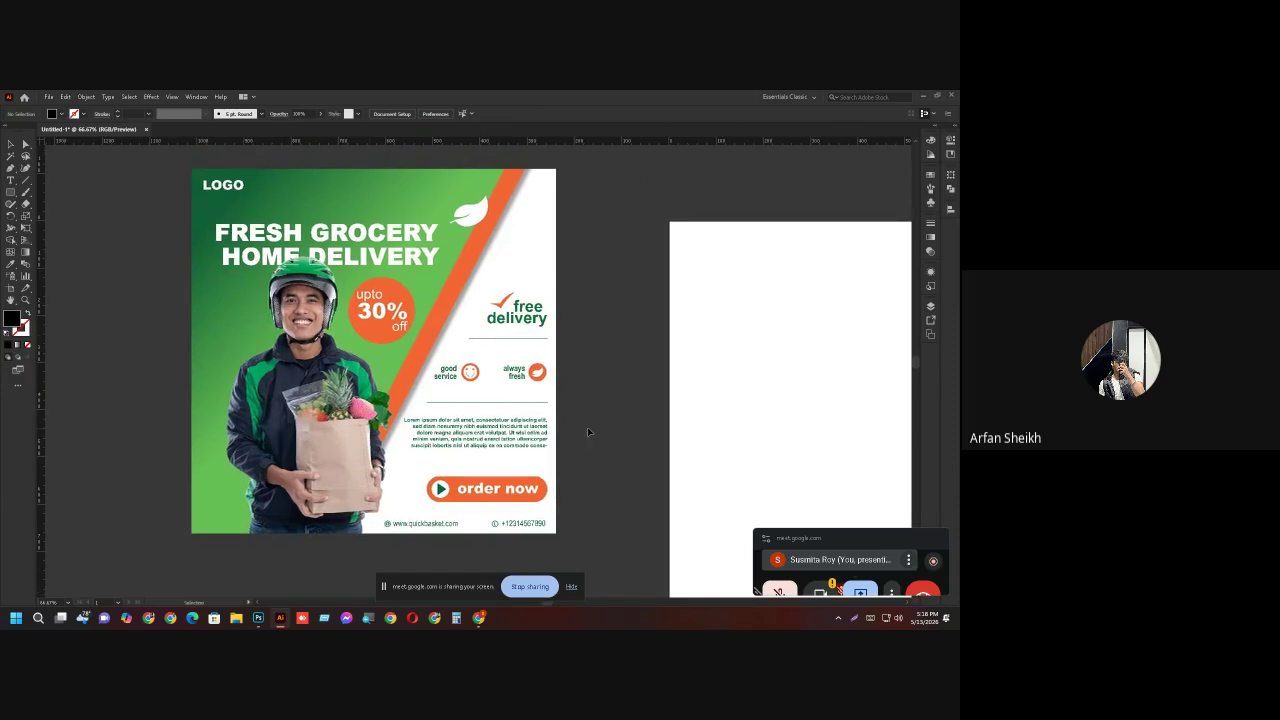
left_click(571, 587)
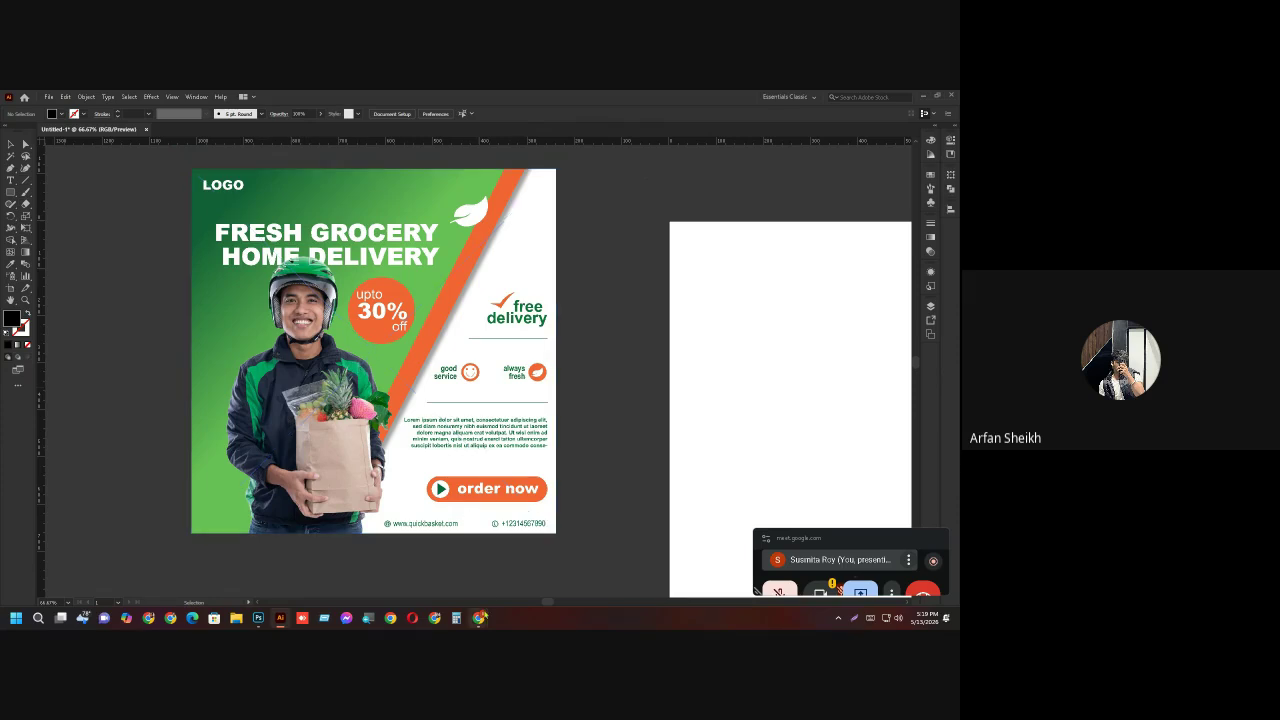
Switch to Chrome, open a new tab and search Google Images for "delivery man png".
mouse_move(478, 615)
left_click(370, 570)
key("ctrl+t")
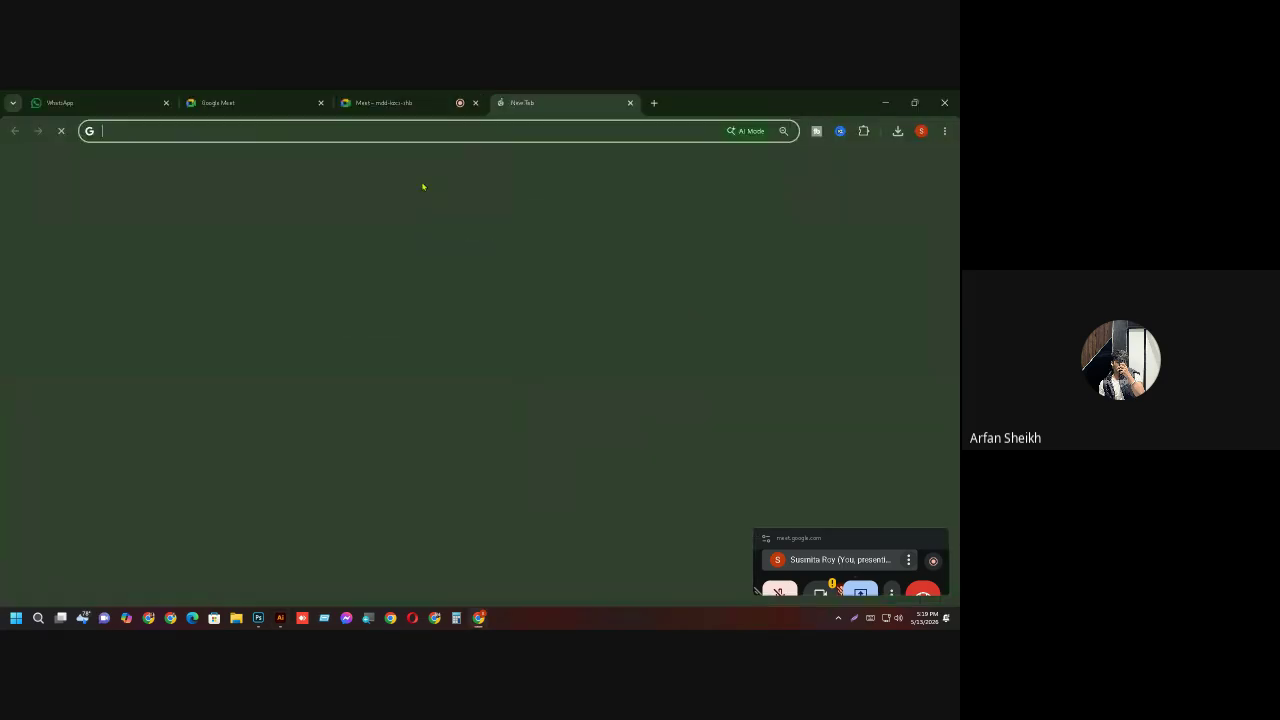
left_click(429, 269)
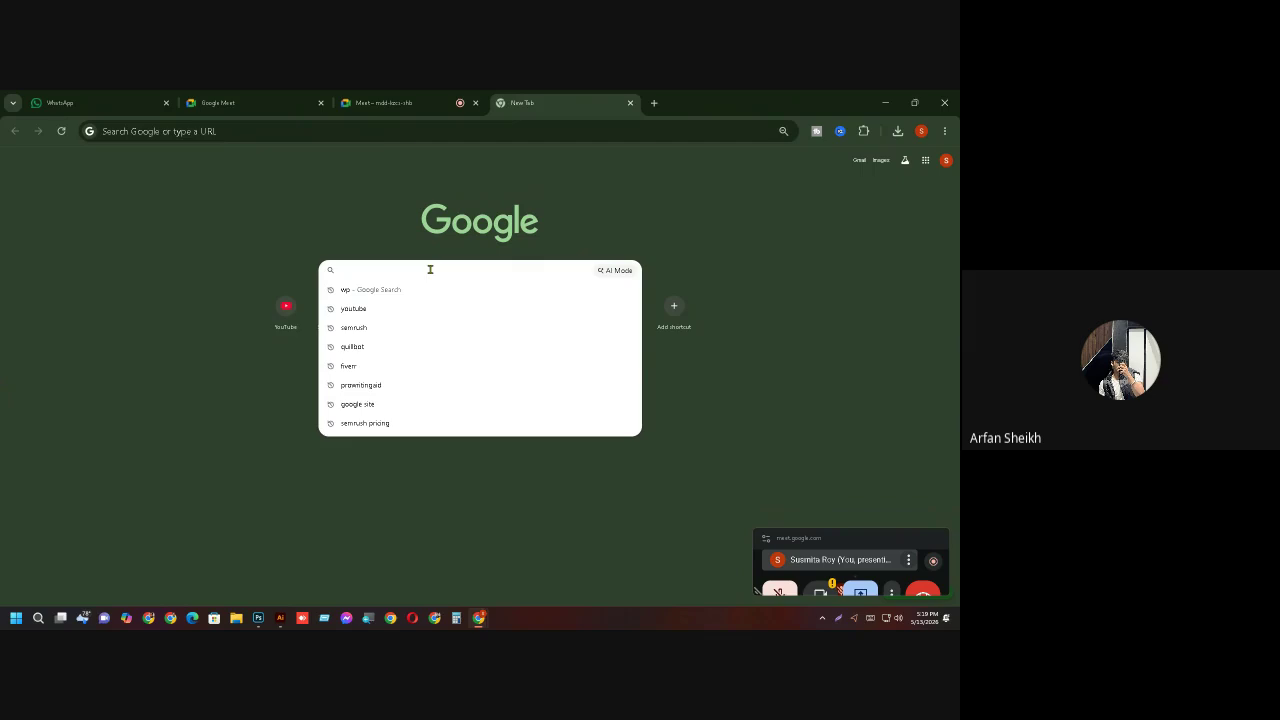
type("deli")
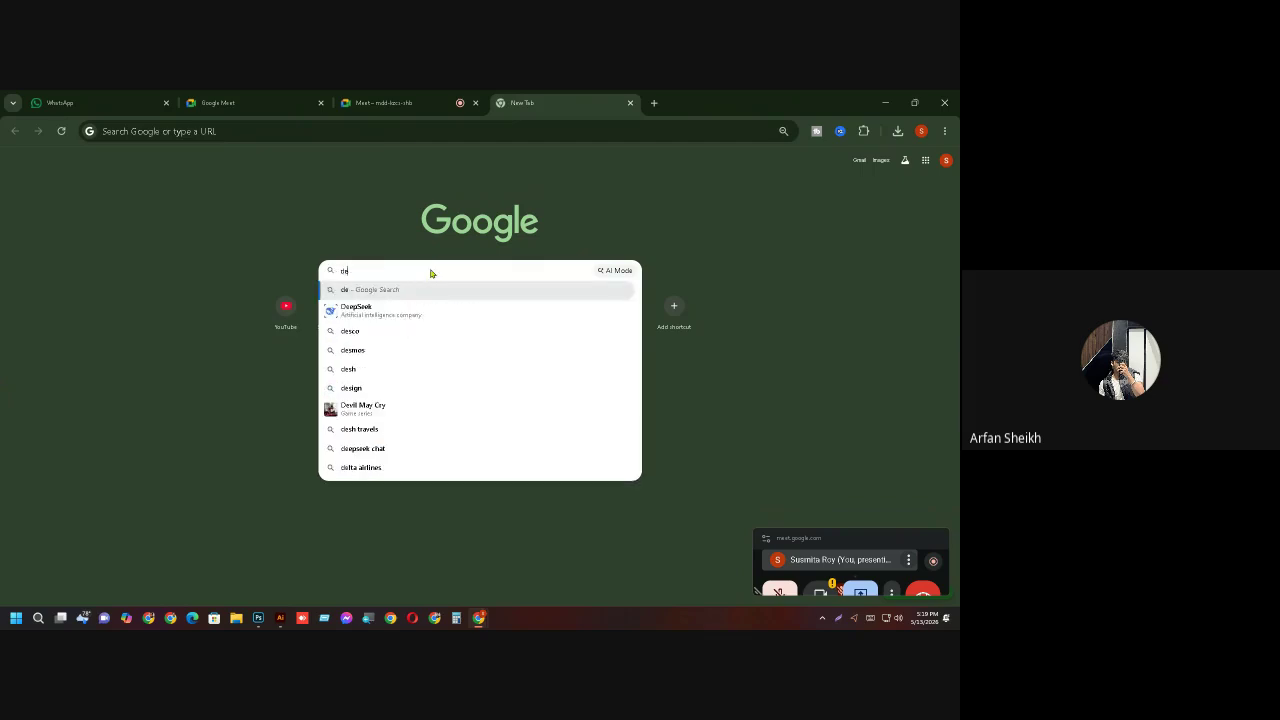
key("Down")
key("Down")
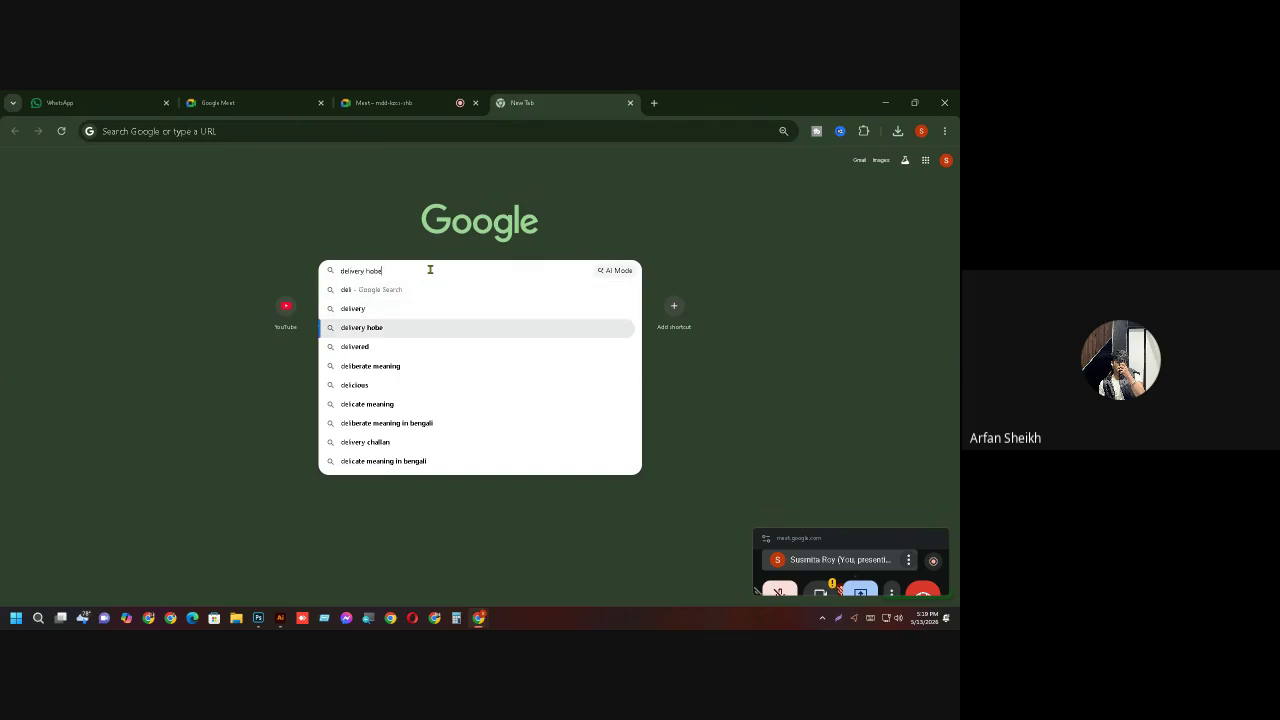
key("Up")
type("man")
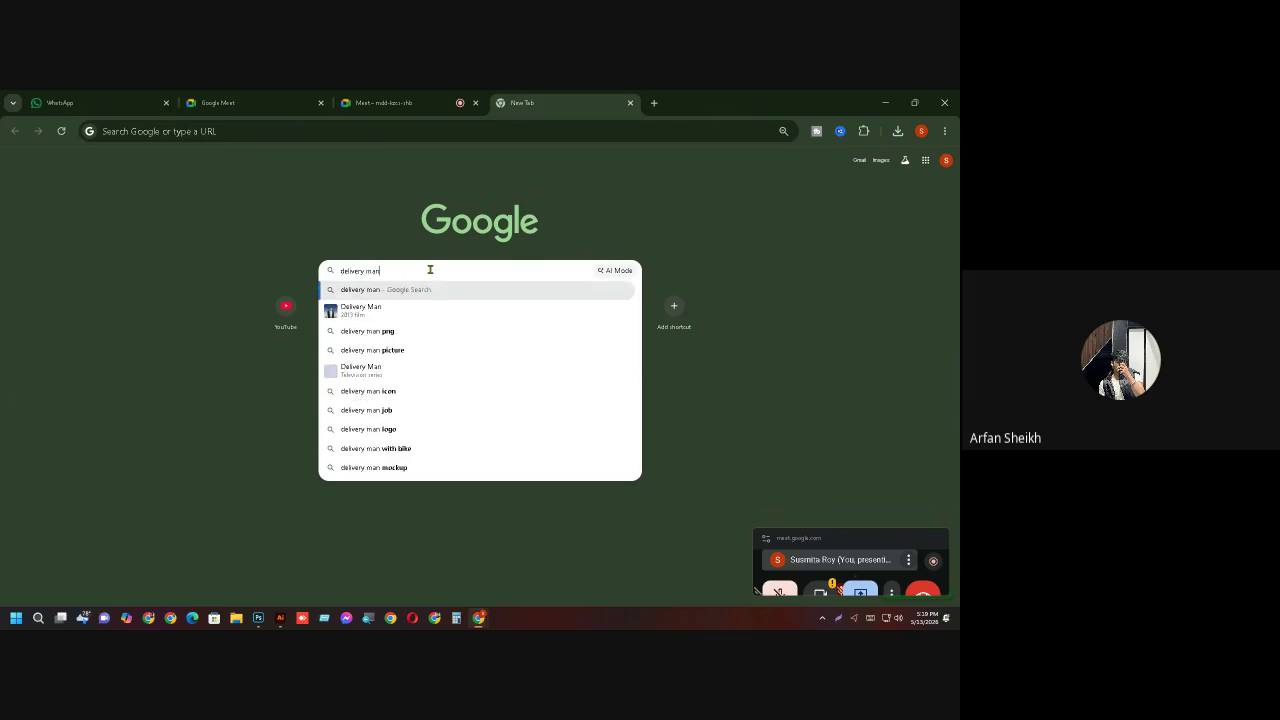
type(" png")
key("Return")
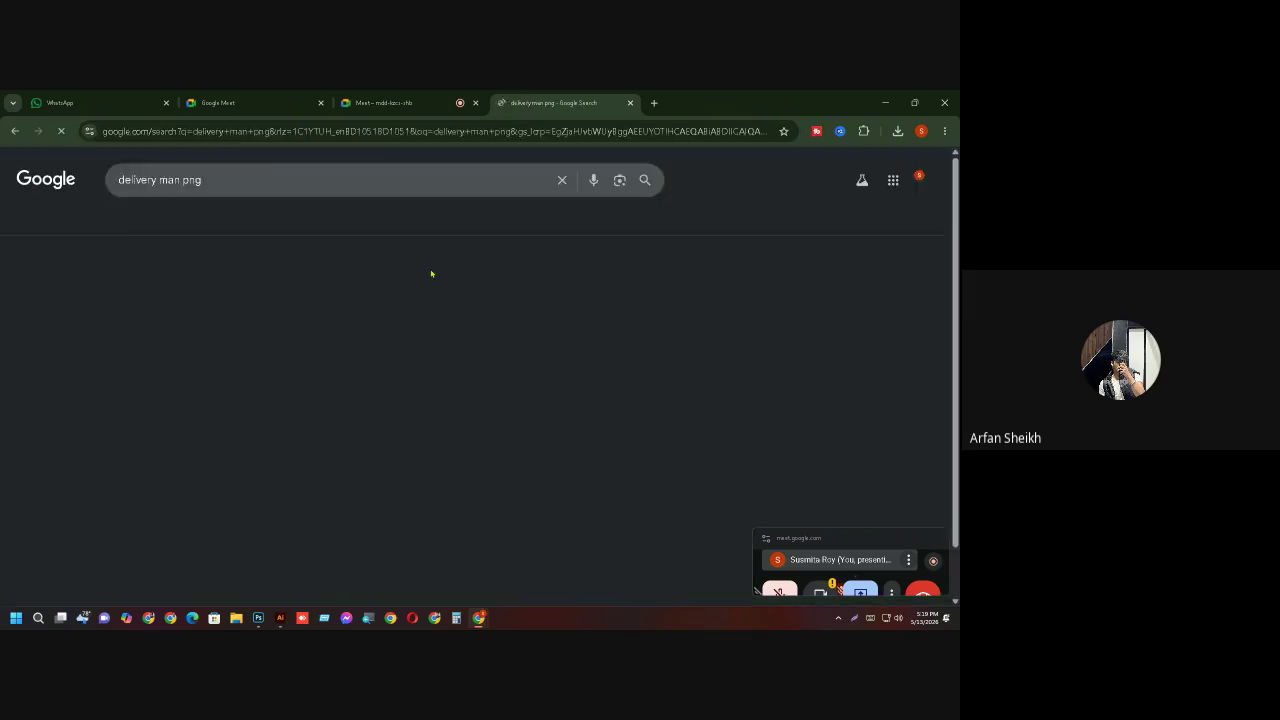
left_click(159, 221)
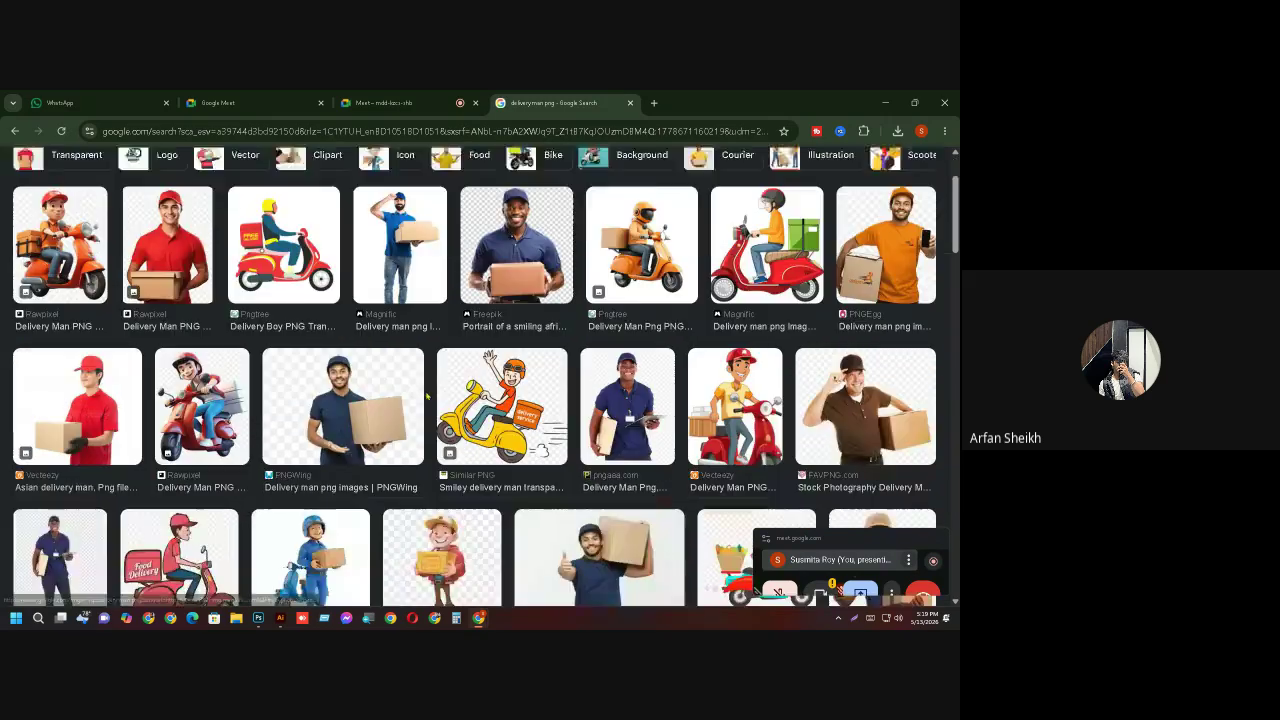
Examine the delivery man image results for a photo that suits the grocery delivery post.
scroll(444, 397, "down", 1)
scroll(424, 394, "down", 2)
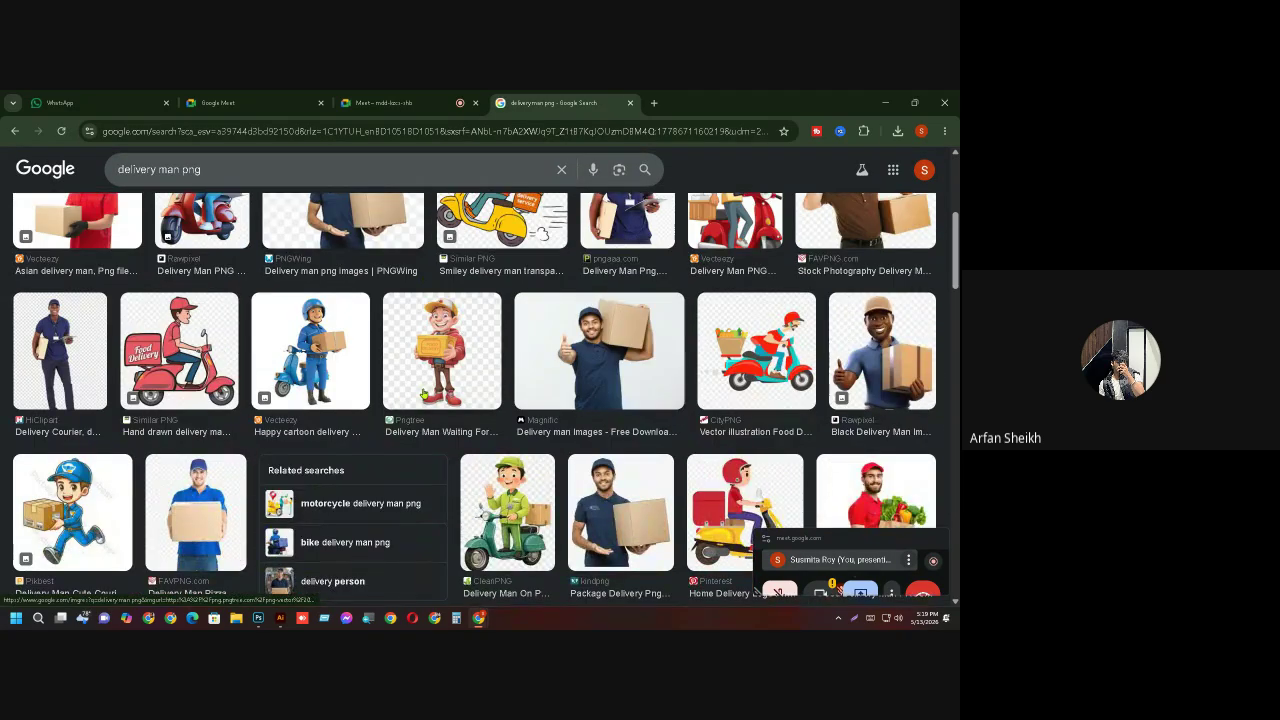
scroll(424, 394, "up", 3)
scroll(428, 395, "down", 6)
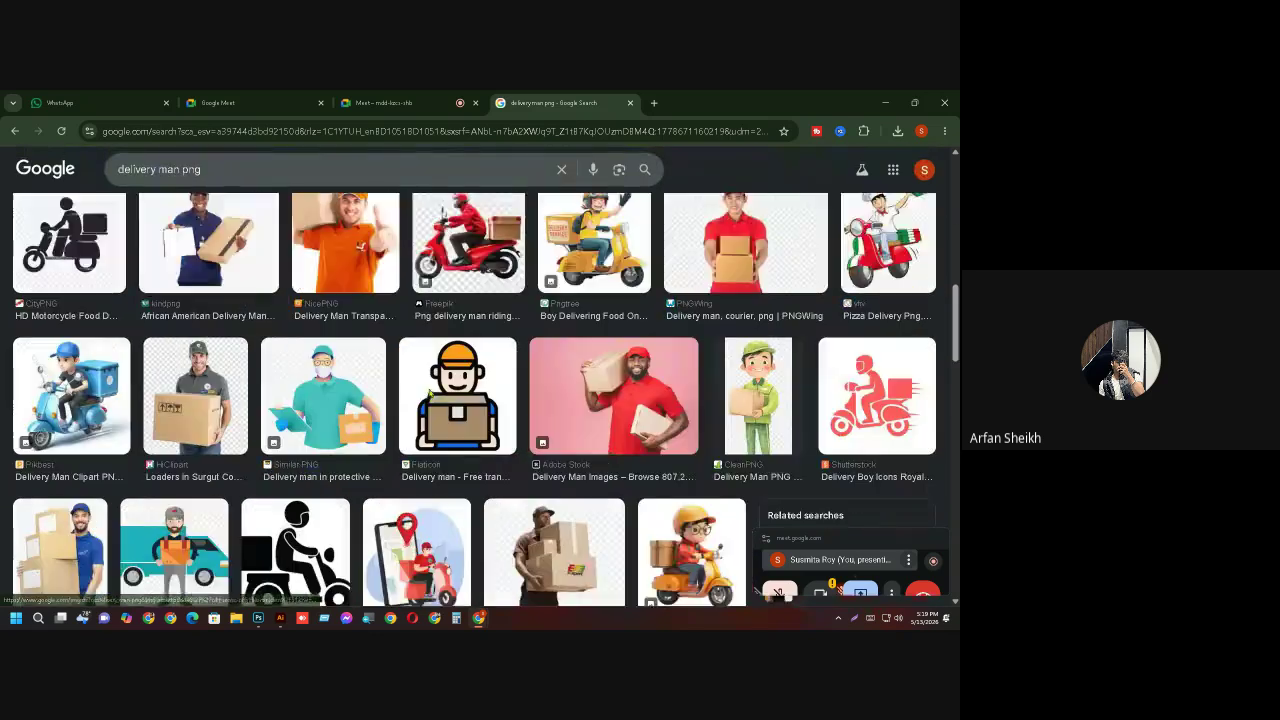
scroll(428, 395, "down", 3)
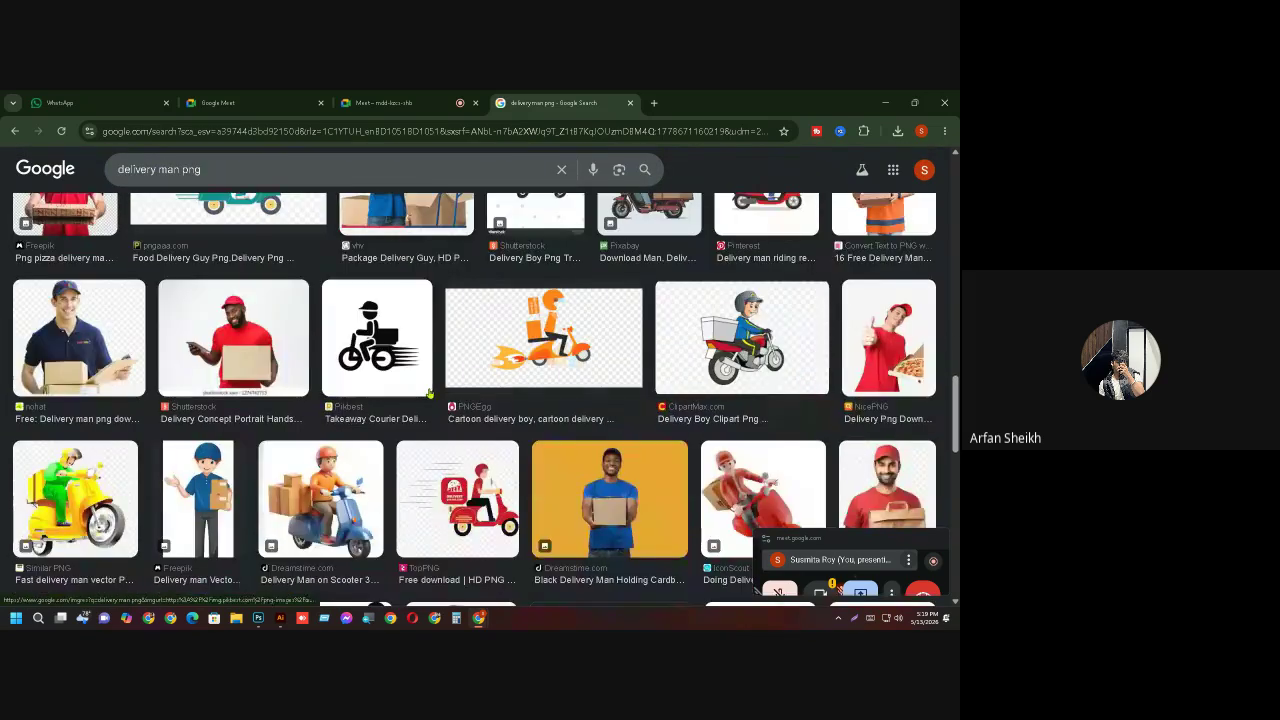
scroll(428, 394, "down", 6)
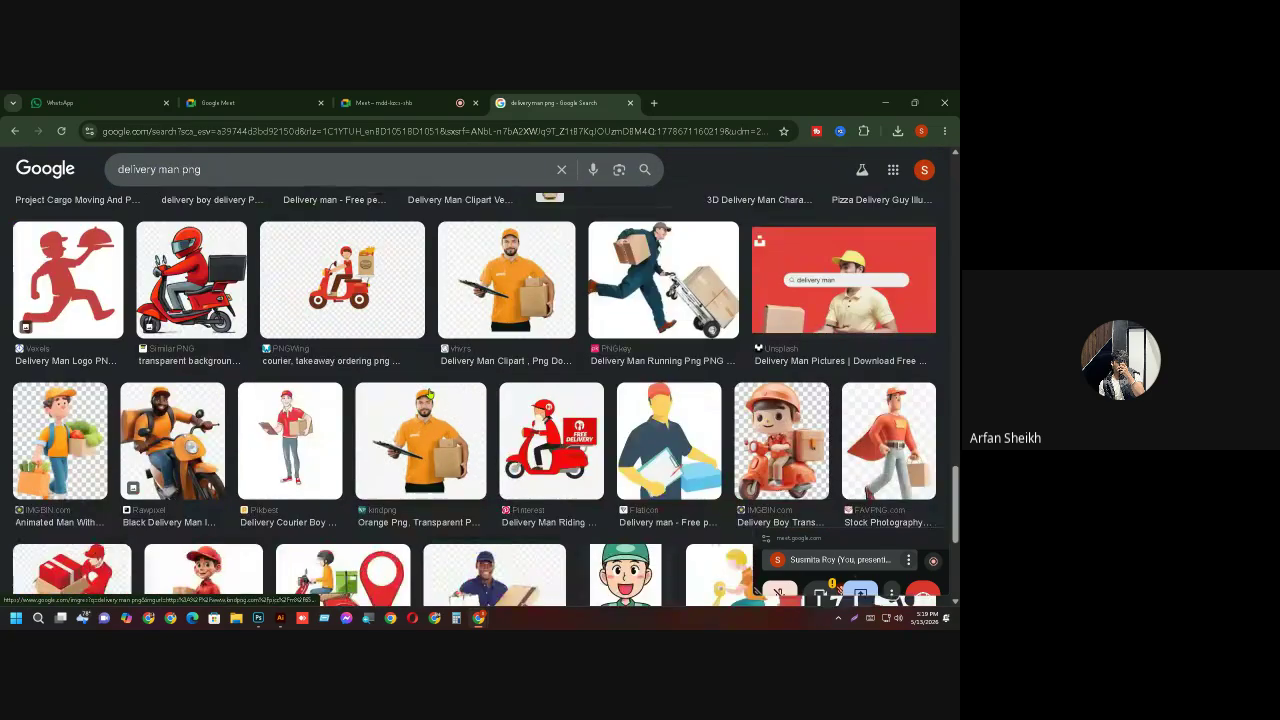
scroll(428, 394, "down", 5)
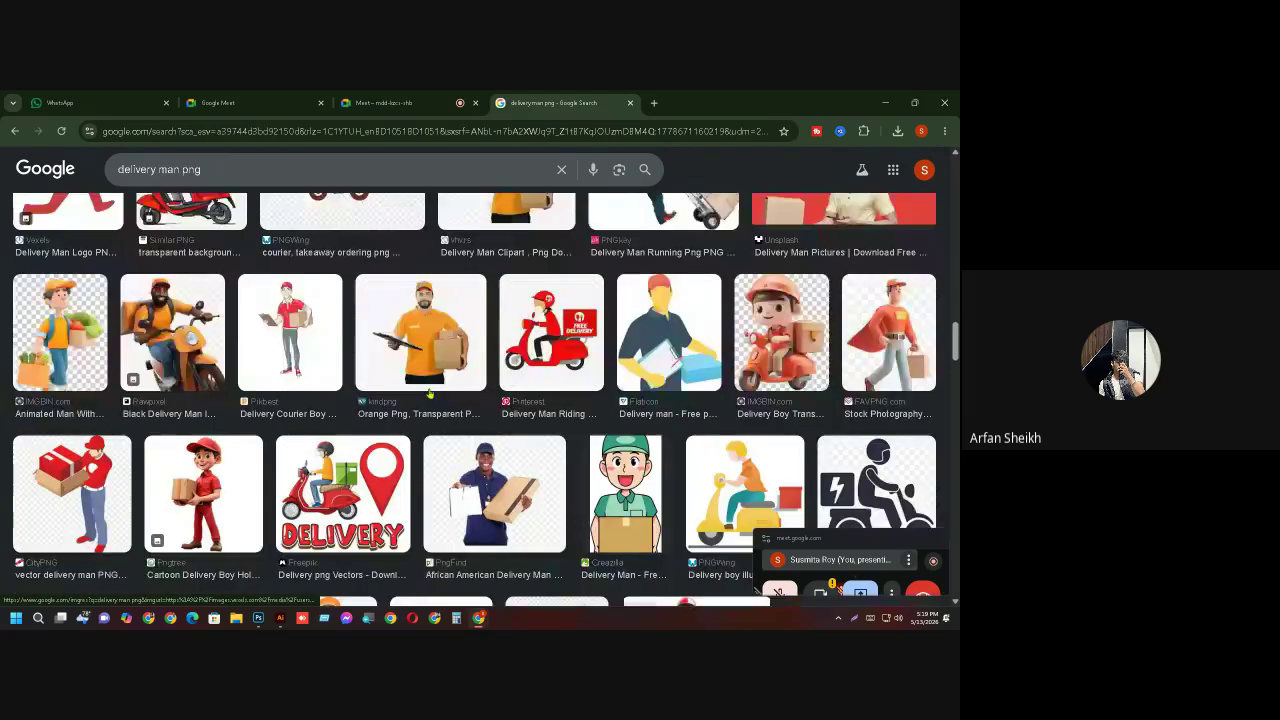
key("Home")
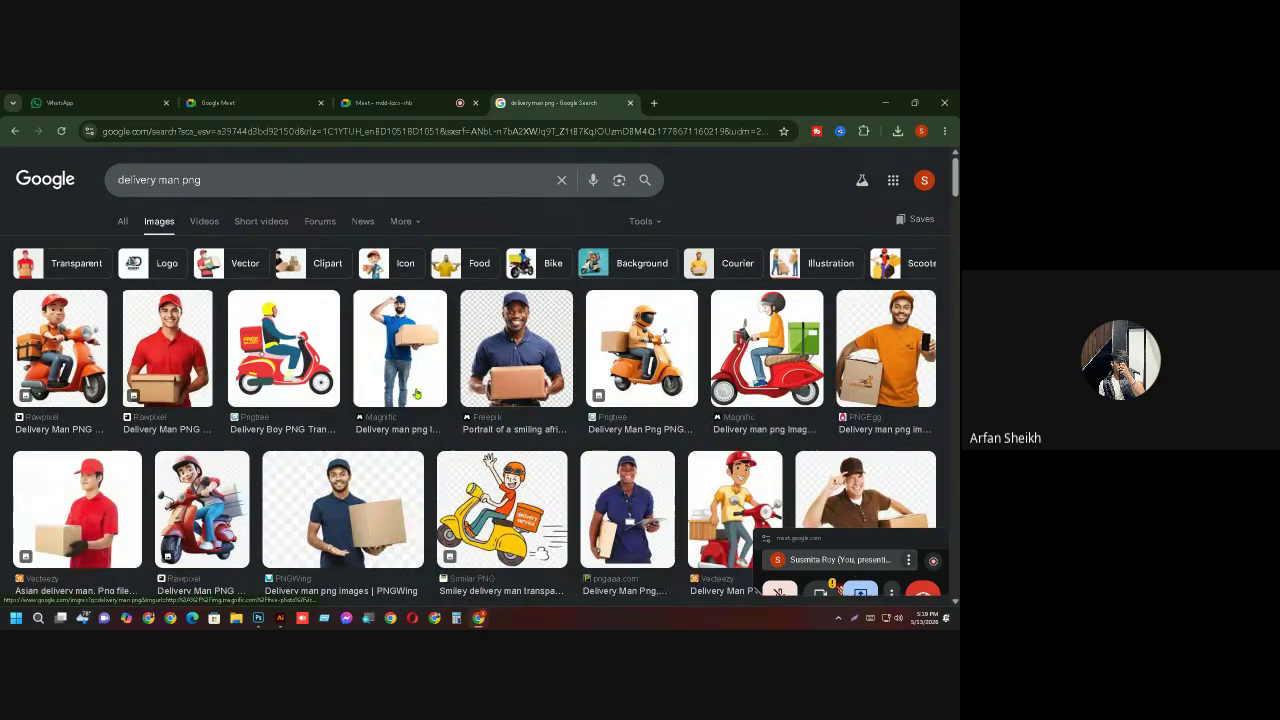
Refine the image search to "food delivery man png".
left_click(126, 180)
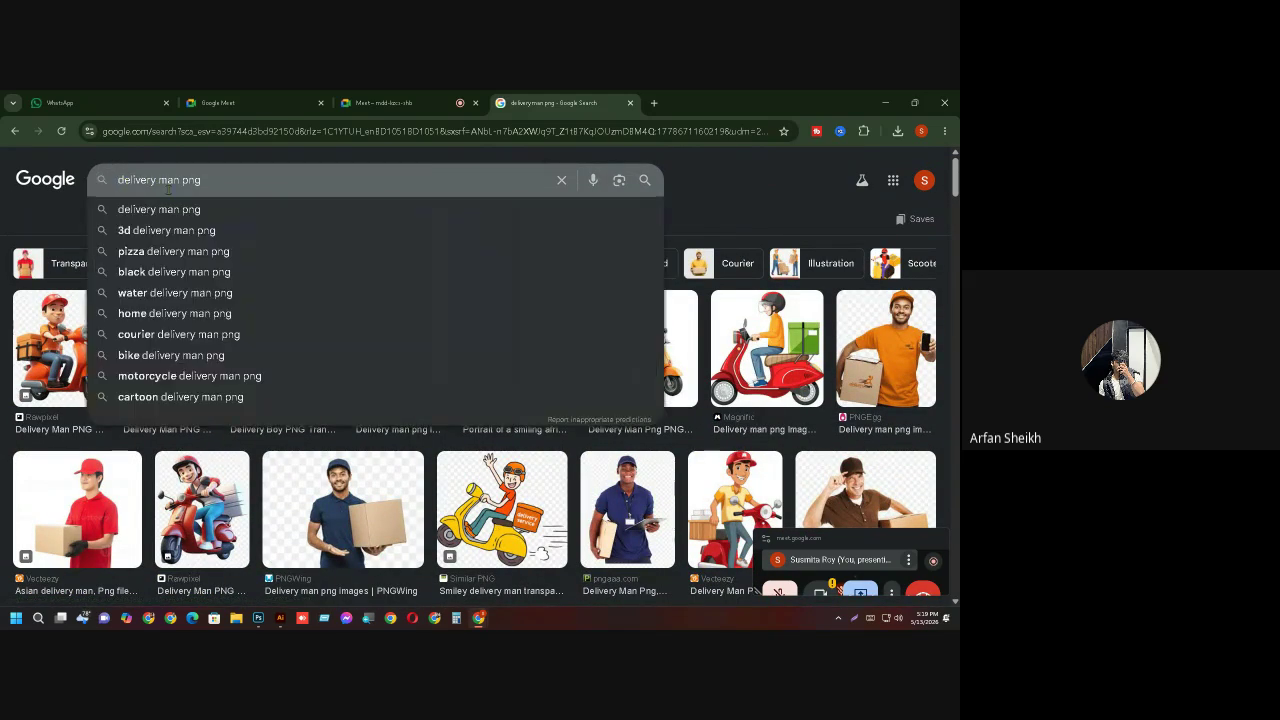
type("food")
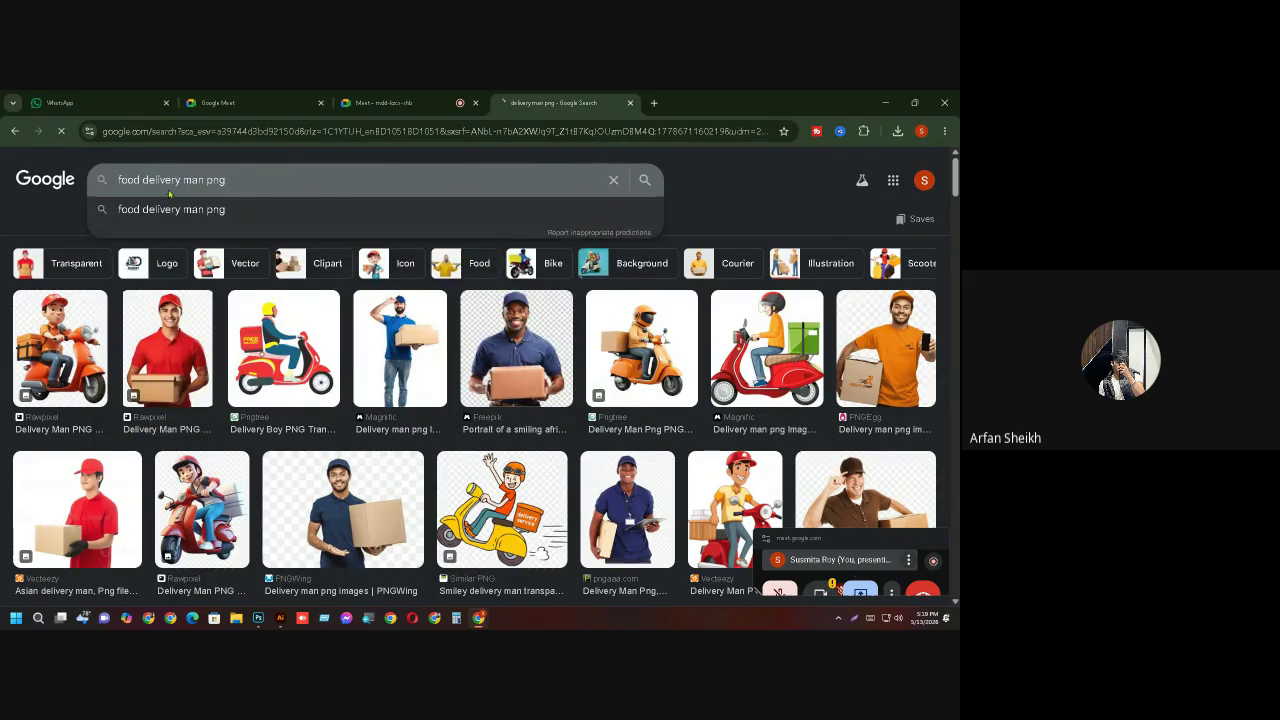
key("Return")
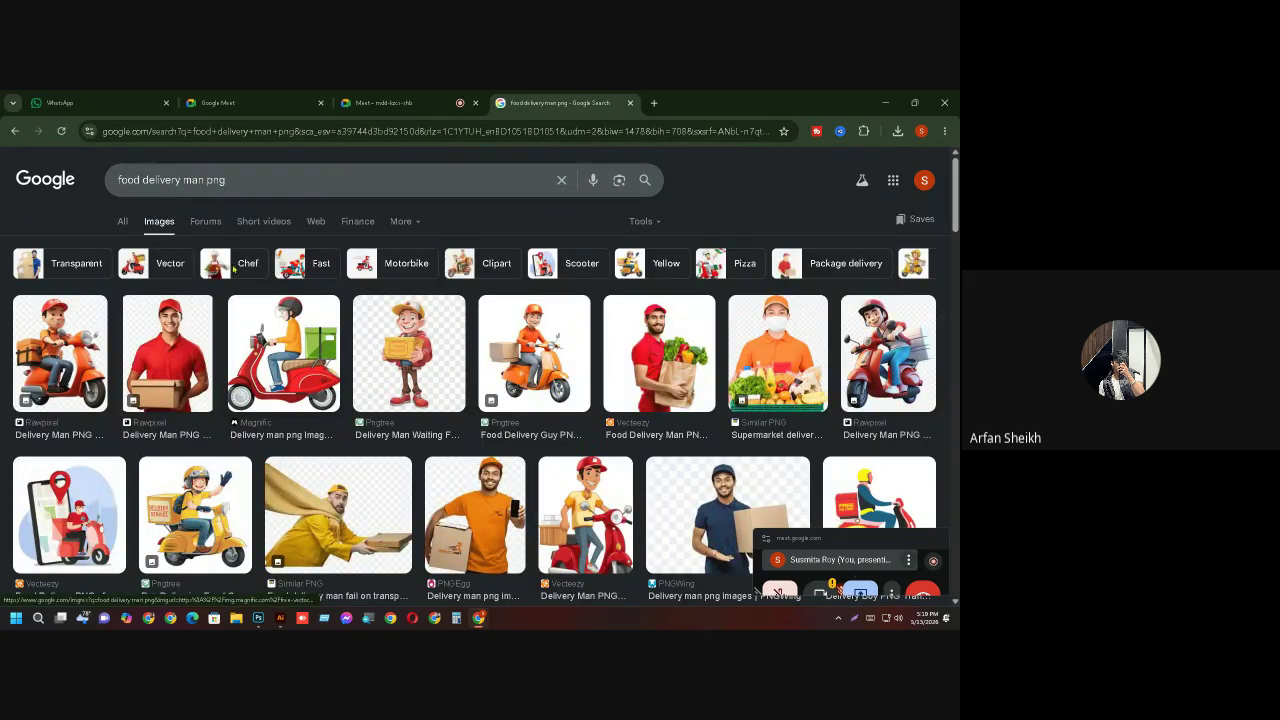
left_click(174, 182)
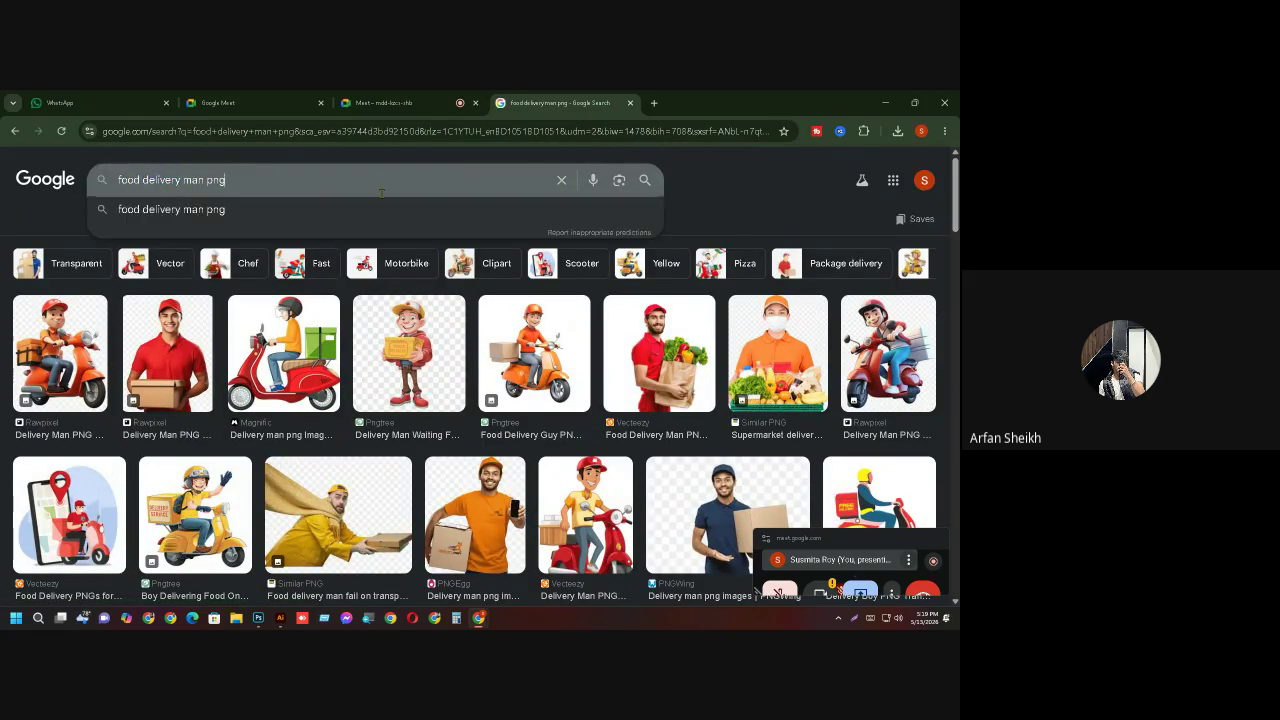
Open the PNGWing photo of the delivery man holding a cardboard box in a separate tab and check its related images.
scroll(654, 370, "down", 3)
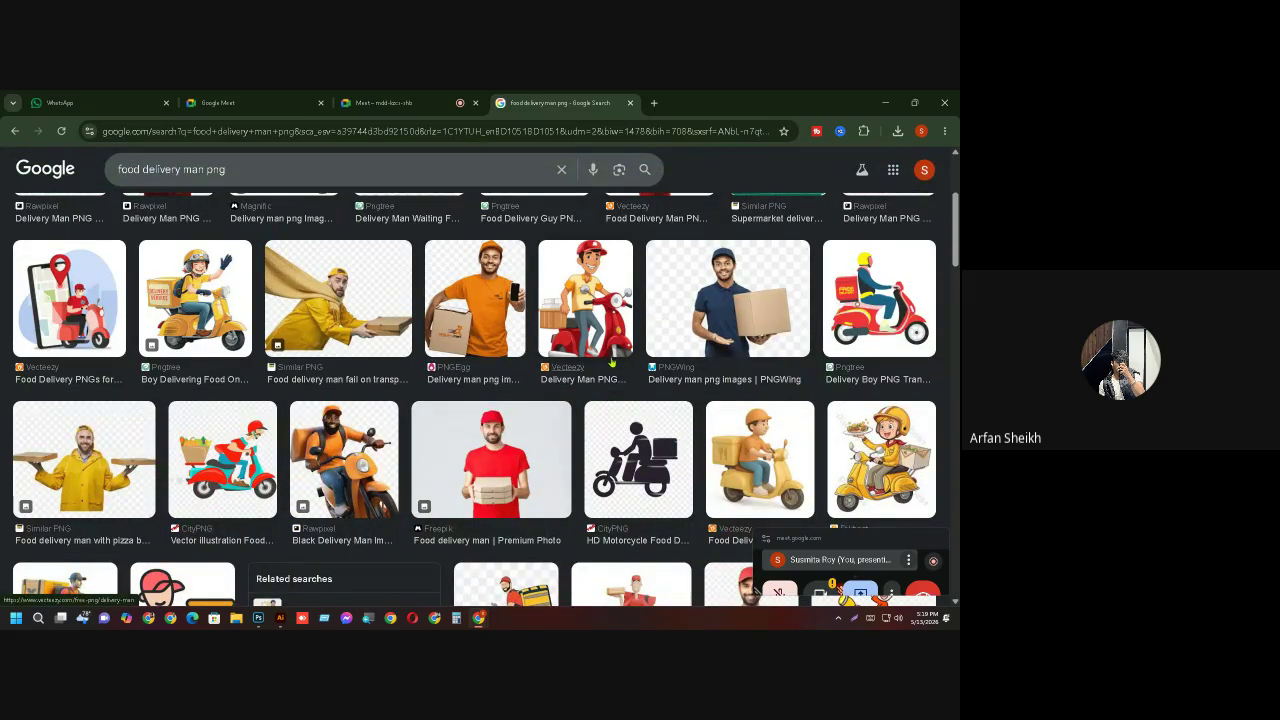
middle_click(745, 318)
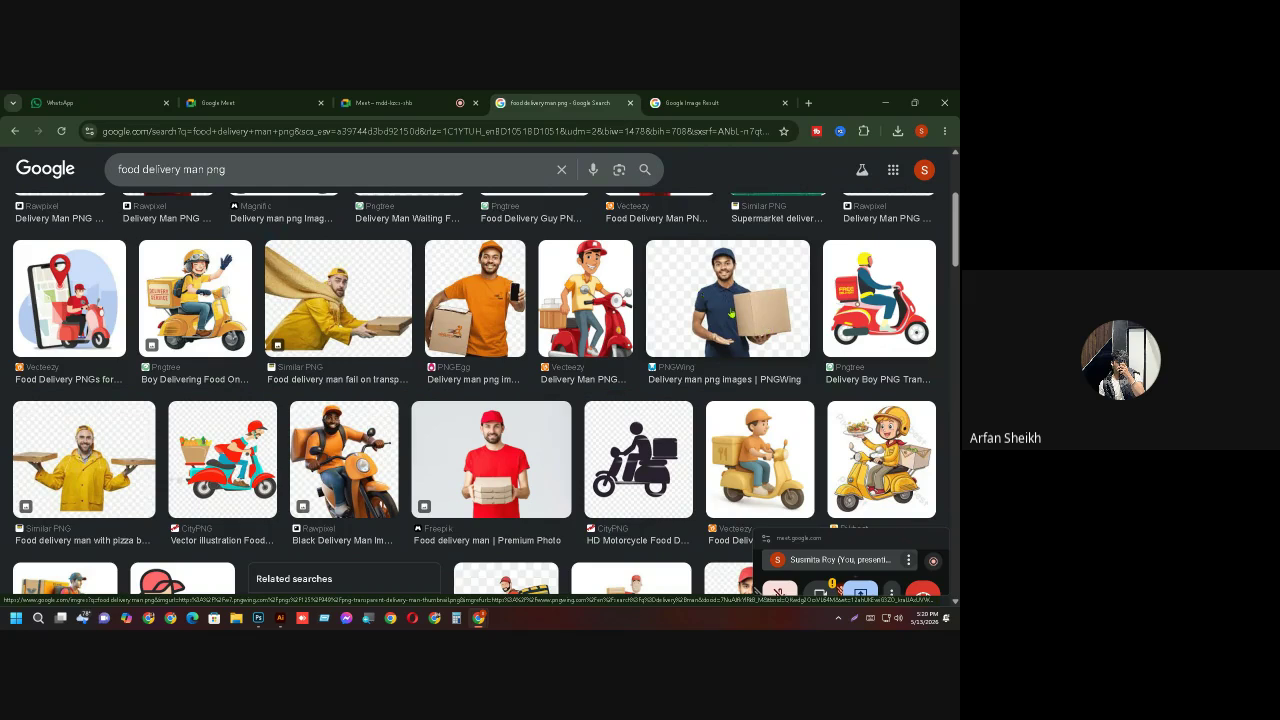
left_click(731, 313)
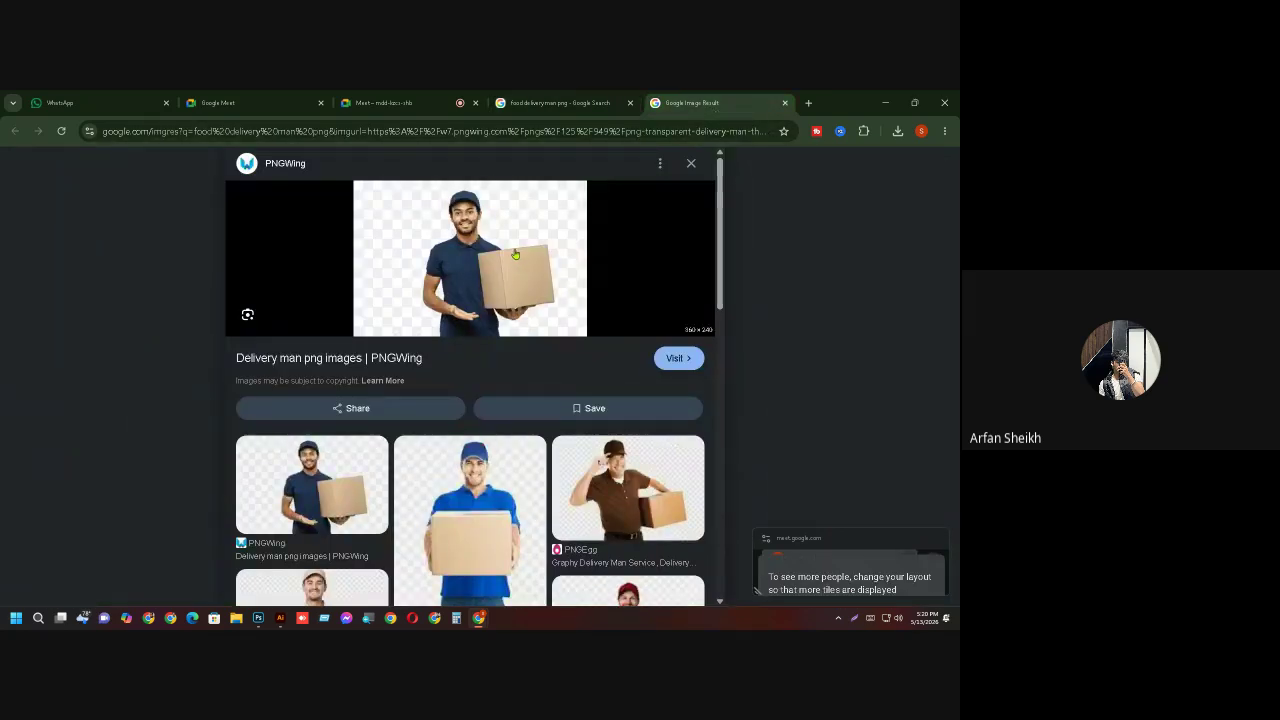
scroll(515, 254, "down", 10)
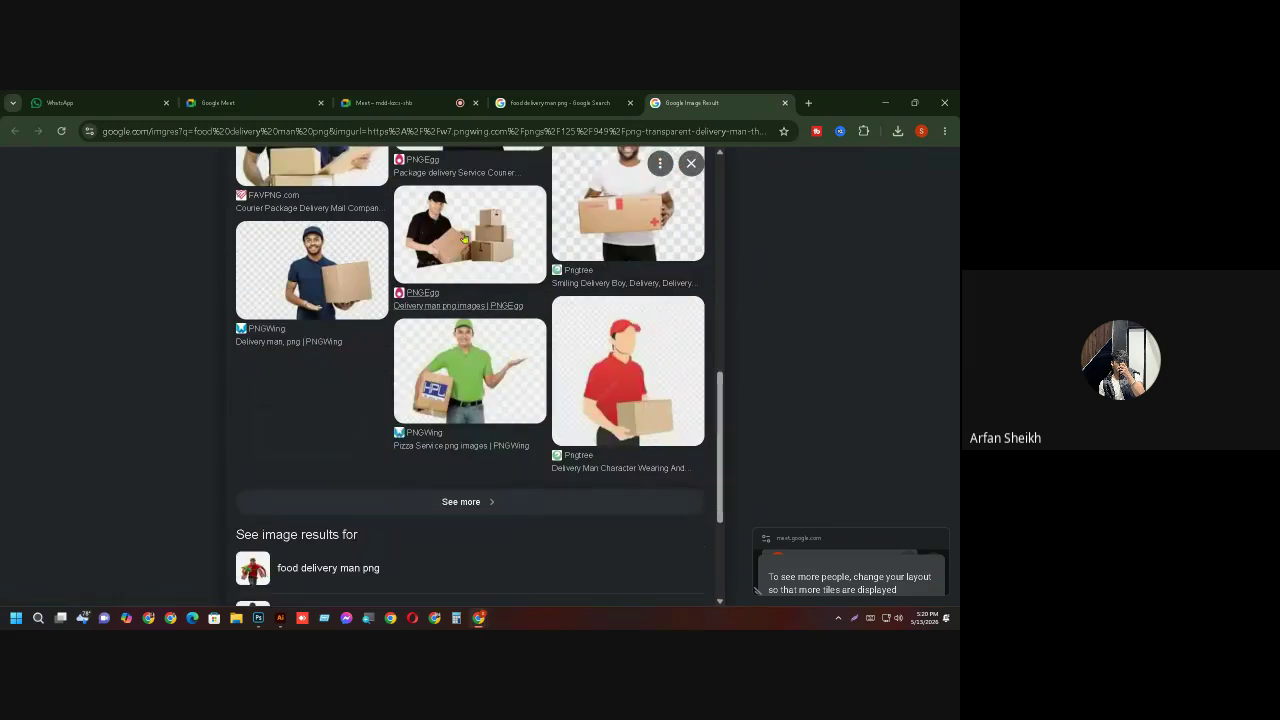
Return to the food delivery man results and look through them for another suitable photo.
key("ctrl+shift+Tab")
scroll(522, 322, "down", 4)
scroll(522, 322, "up", 2)
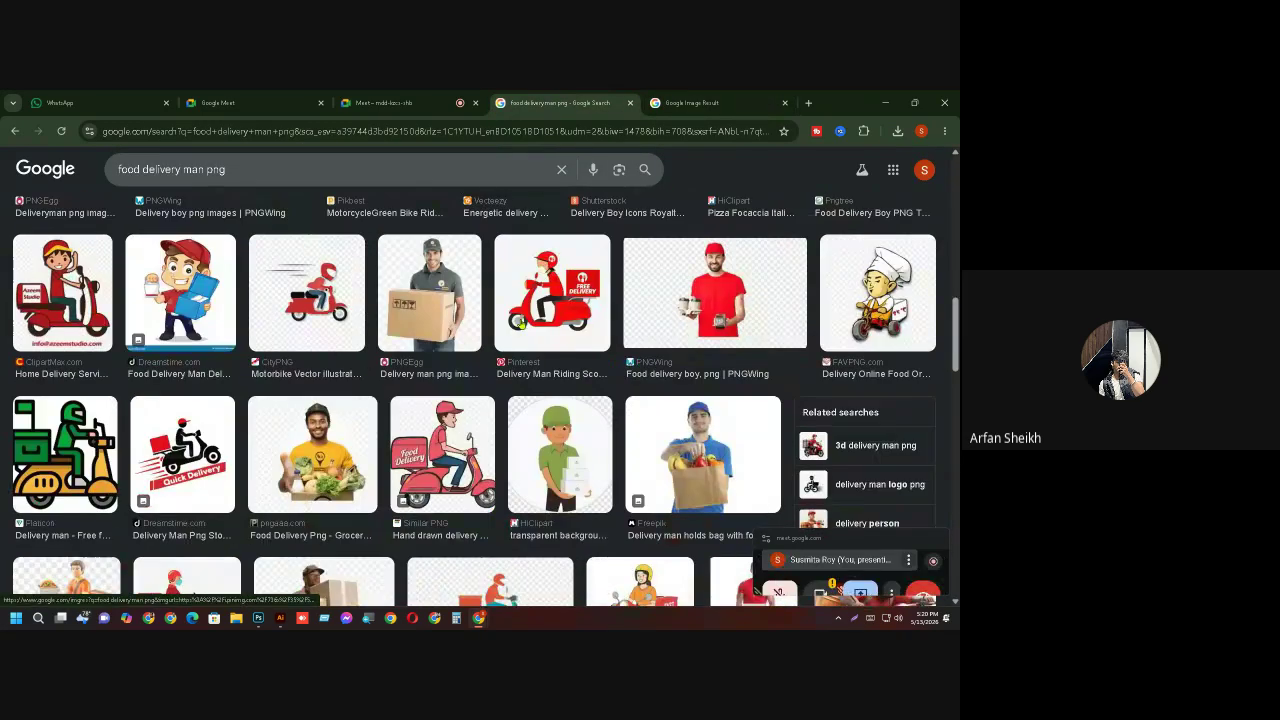
scroll(521, 323, "down", 3)
scroll(521, 325, "down", 3)
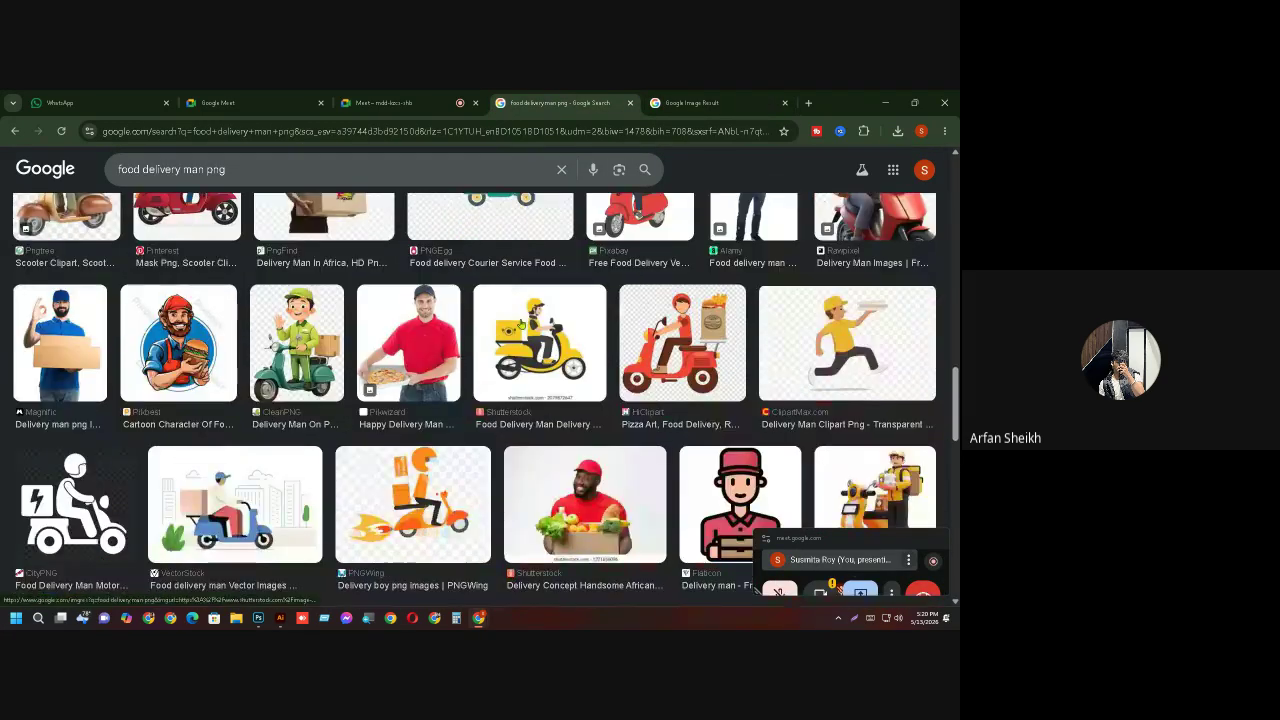
scroll(521, 323, "down", 3)
scroll(521, 323, "down", 3)
scroll(521, 323, "down", 3)
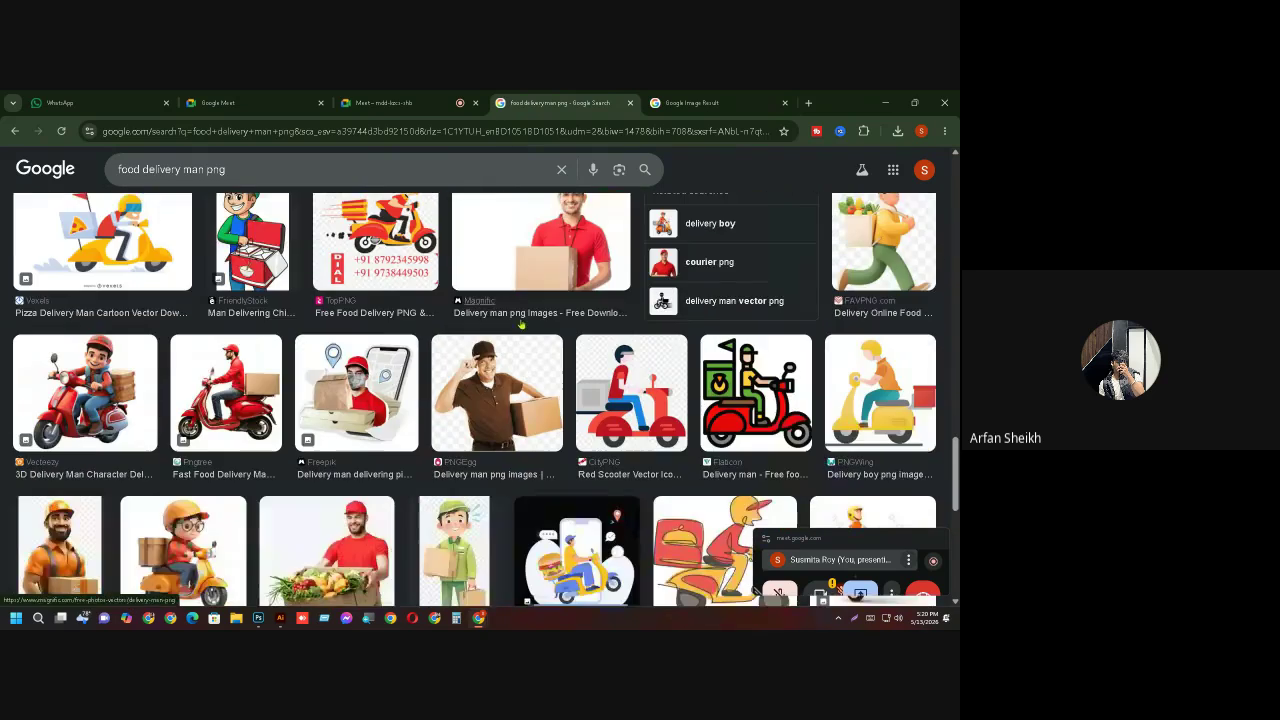
scroll(521, 323, "down", 3)
scroll(521, 323, "down", 2)
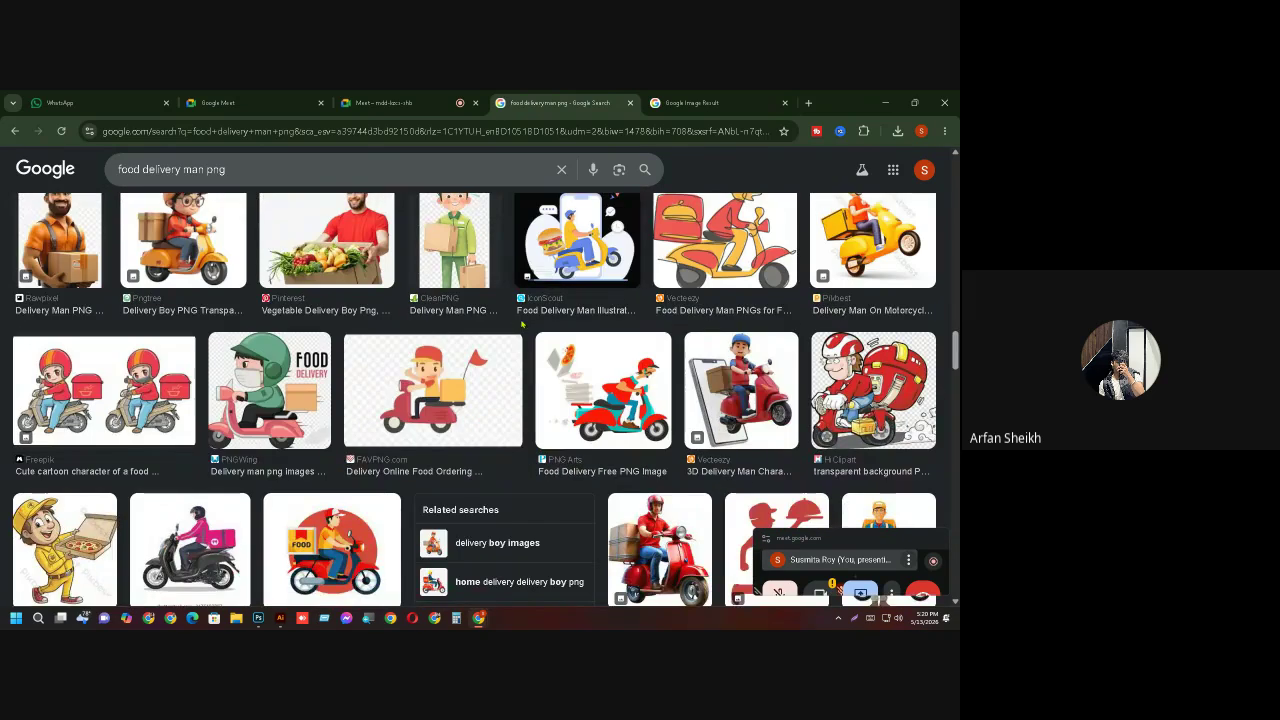
scroll(521, 325, "down", 3)
scroll(521, 325, "down", 3)
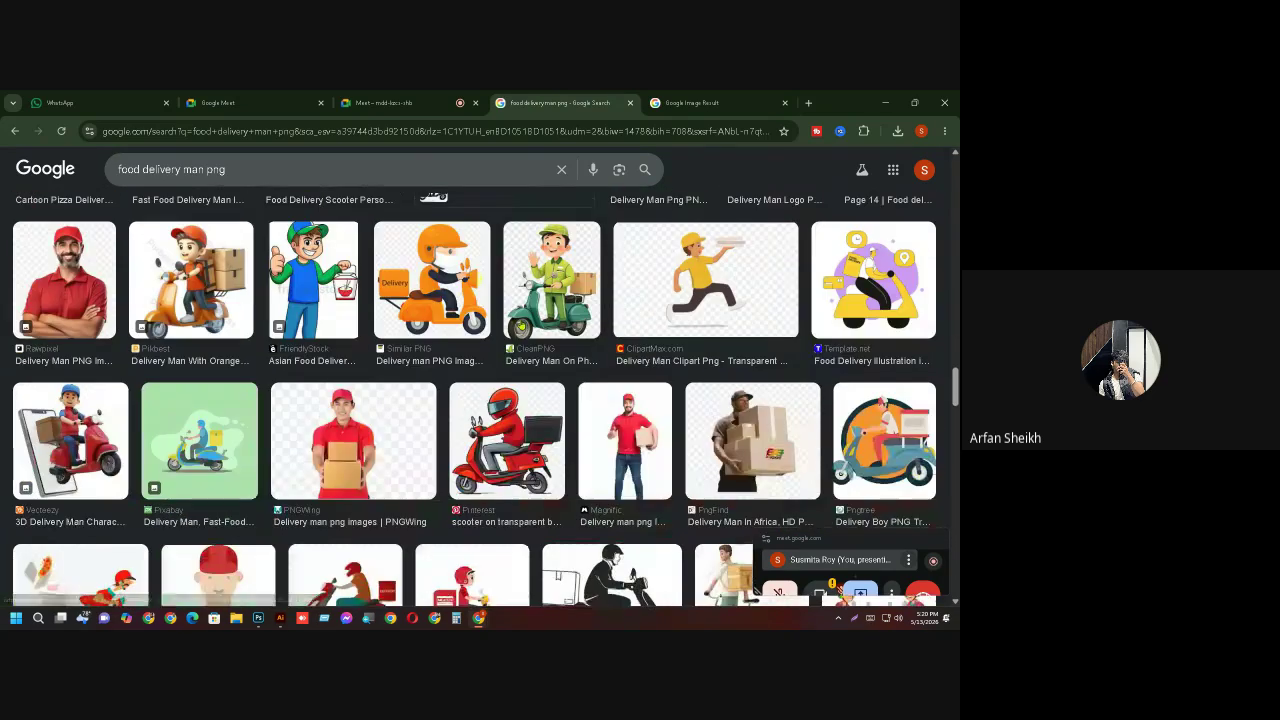
scroll(521, 325, "down", 3)
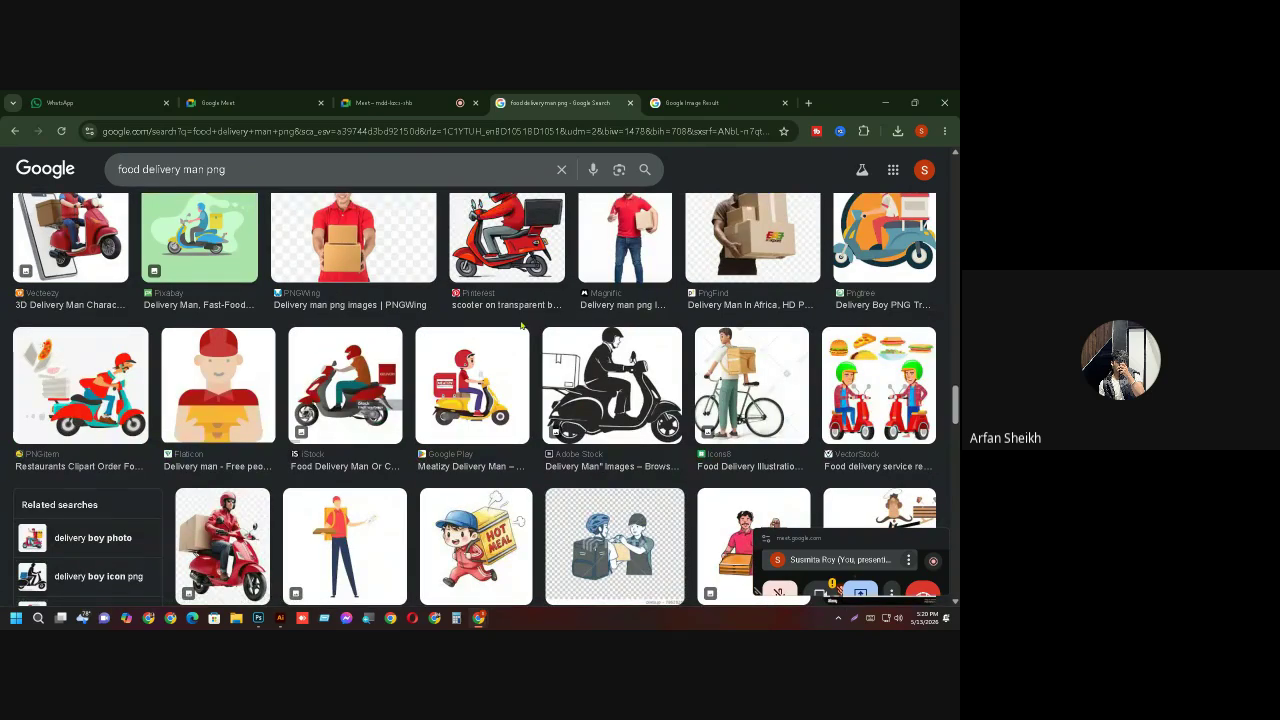
scroll(521, 323, "down", 5)
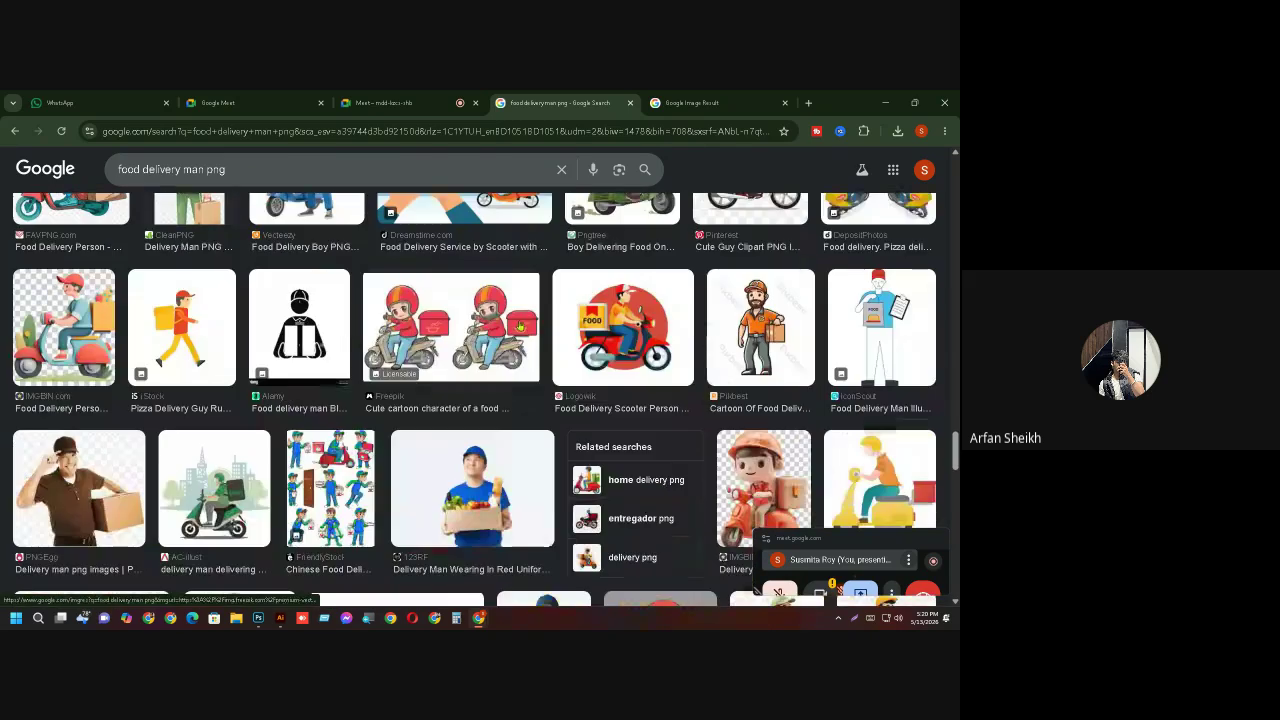
scroll(521, 325, "down", 3)
scroll(519, 326, "down", 1)
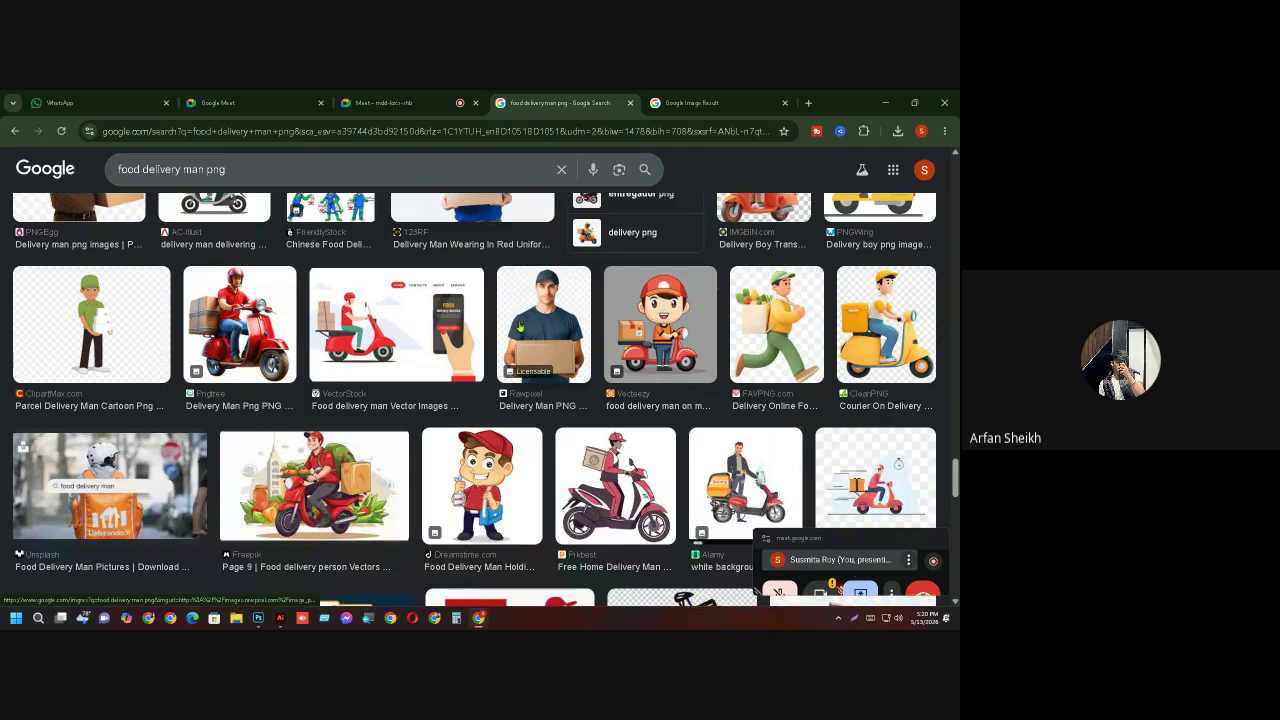
scroll(537, 336, "down", 2)
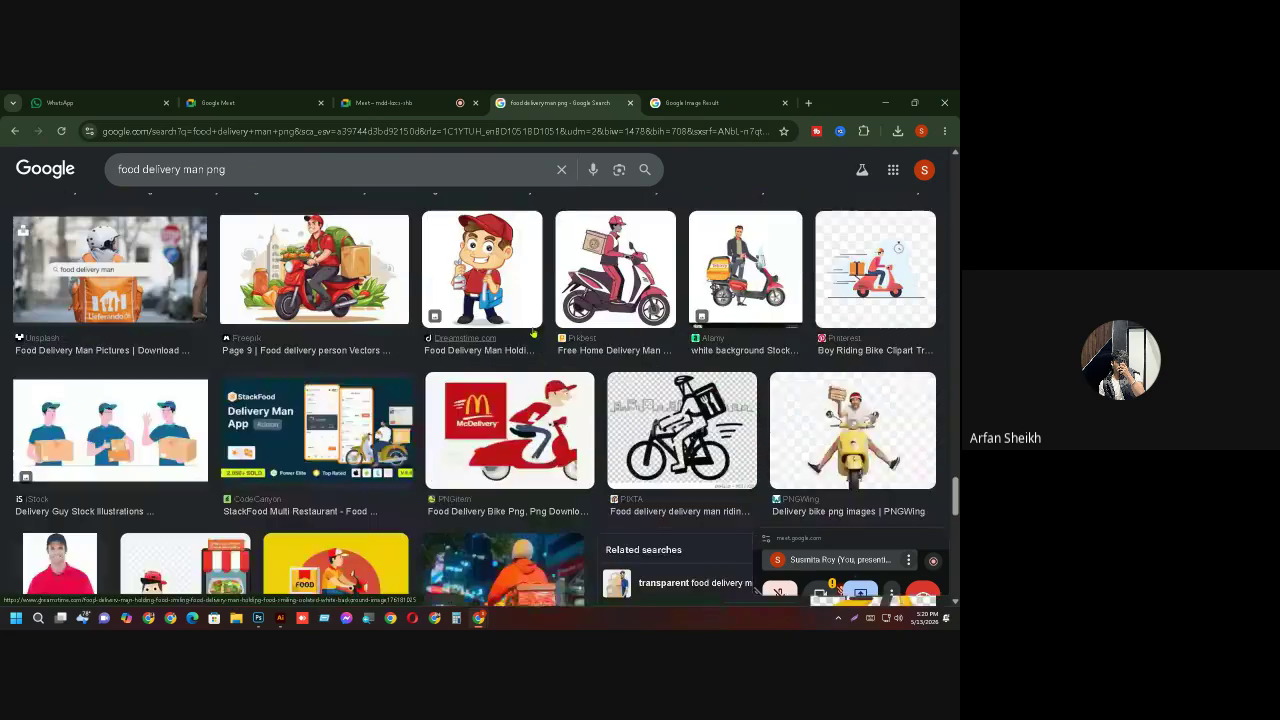
Open the Rawpixel photo of the delivery man in a navy T-shirt and cap in a separate tab.
scroll(537, 336, "up", 2)
middle_click(556, 325)
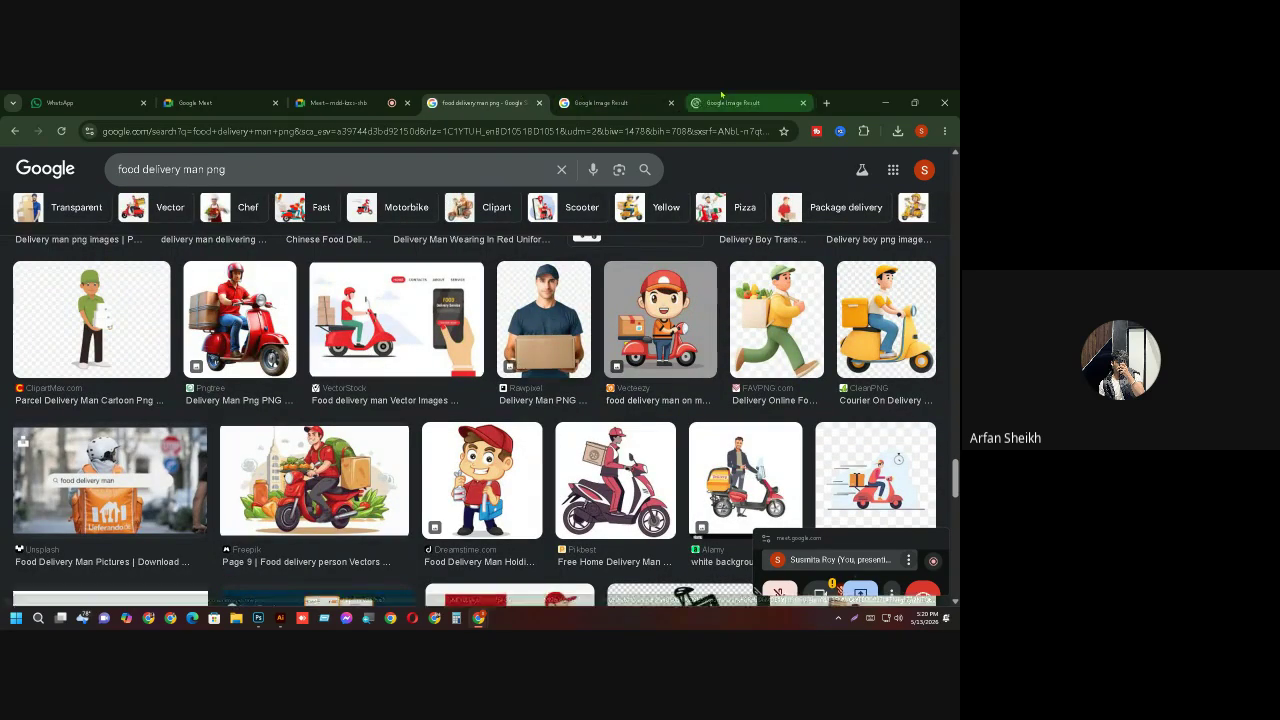
key("ctrl+9")
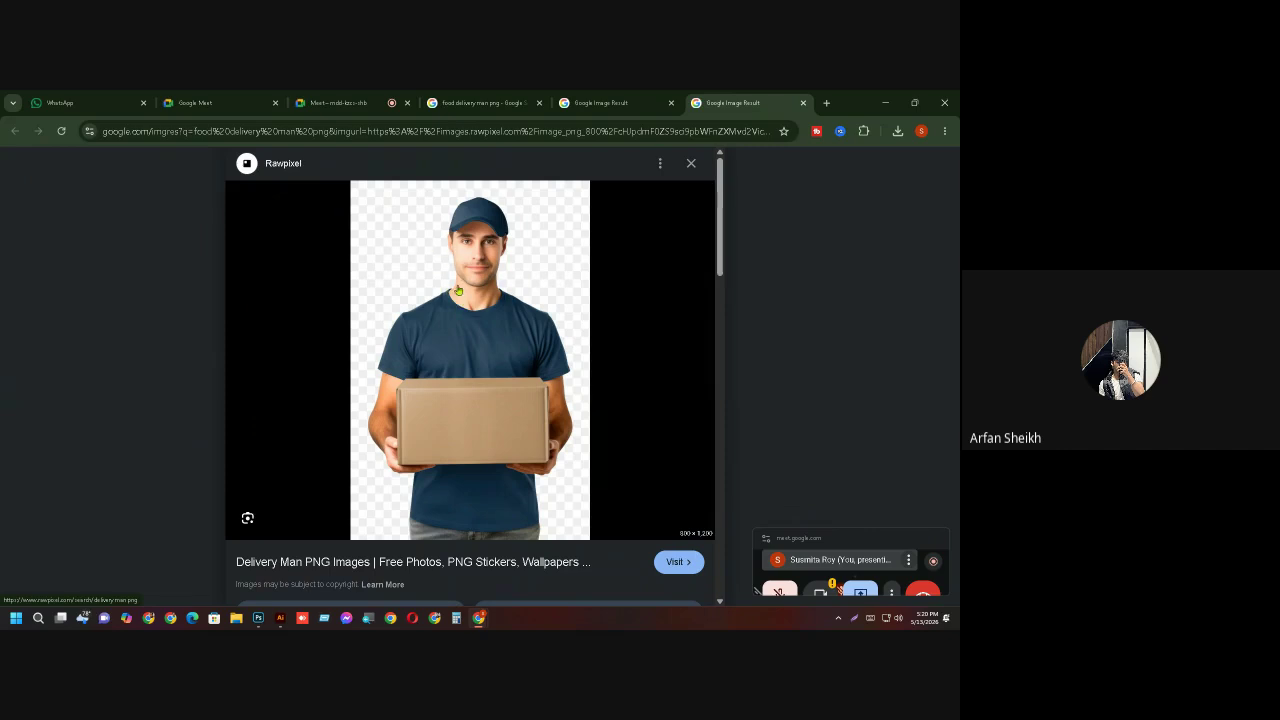
right_click(449, 247)
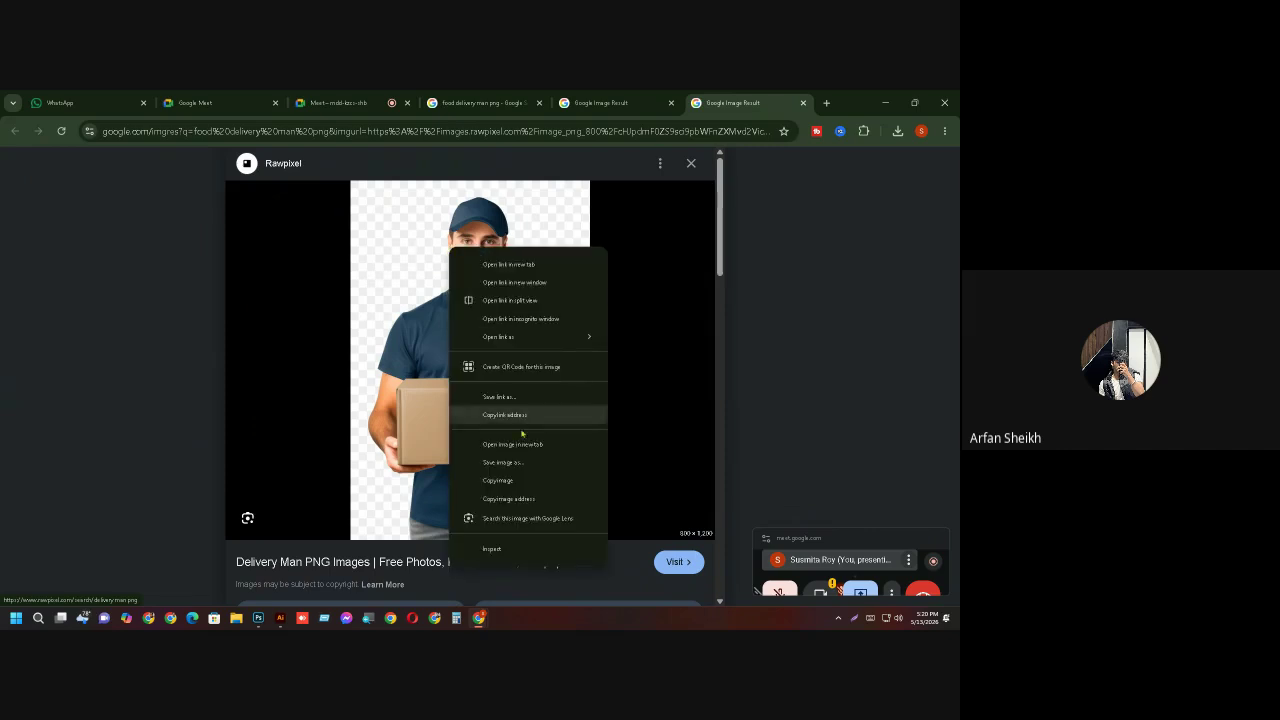
left_click(528, 462)
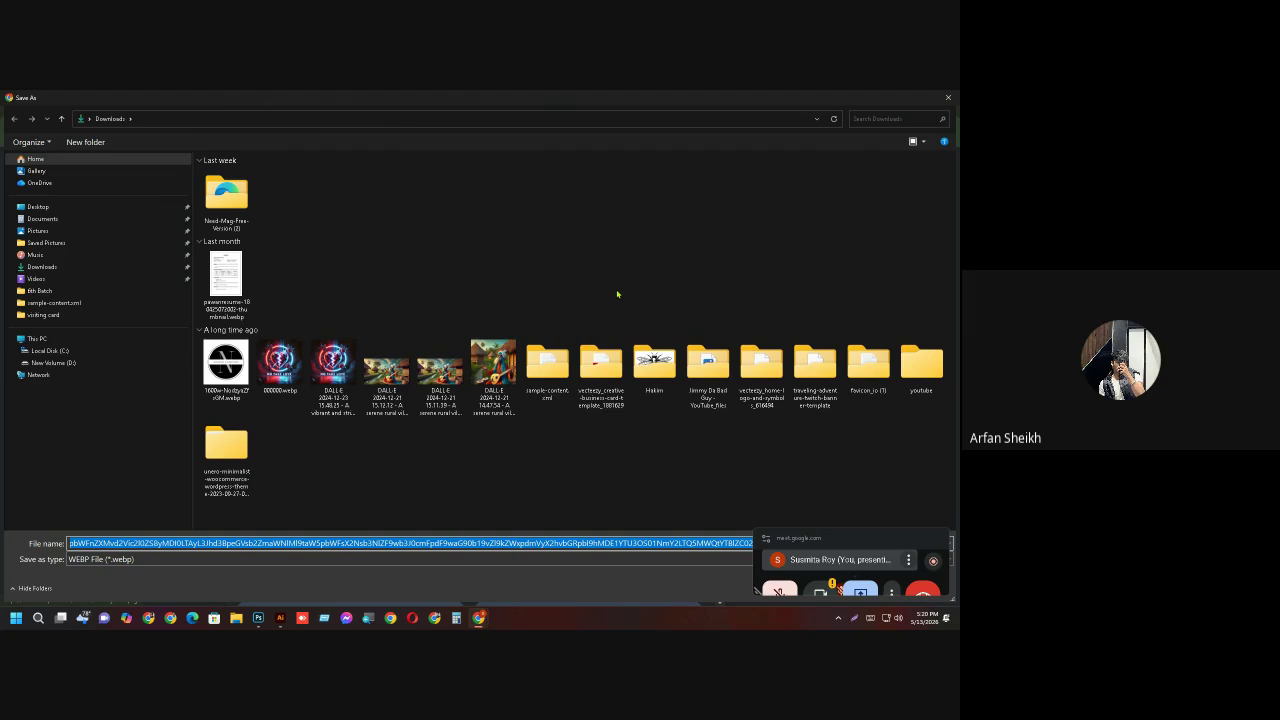
left_click(947, 98)
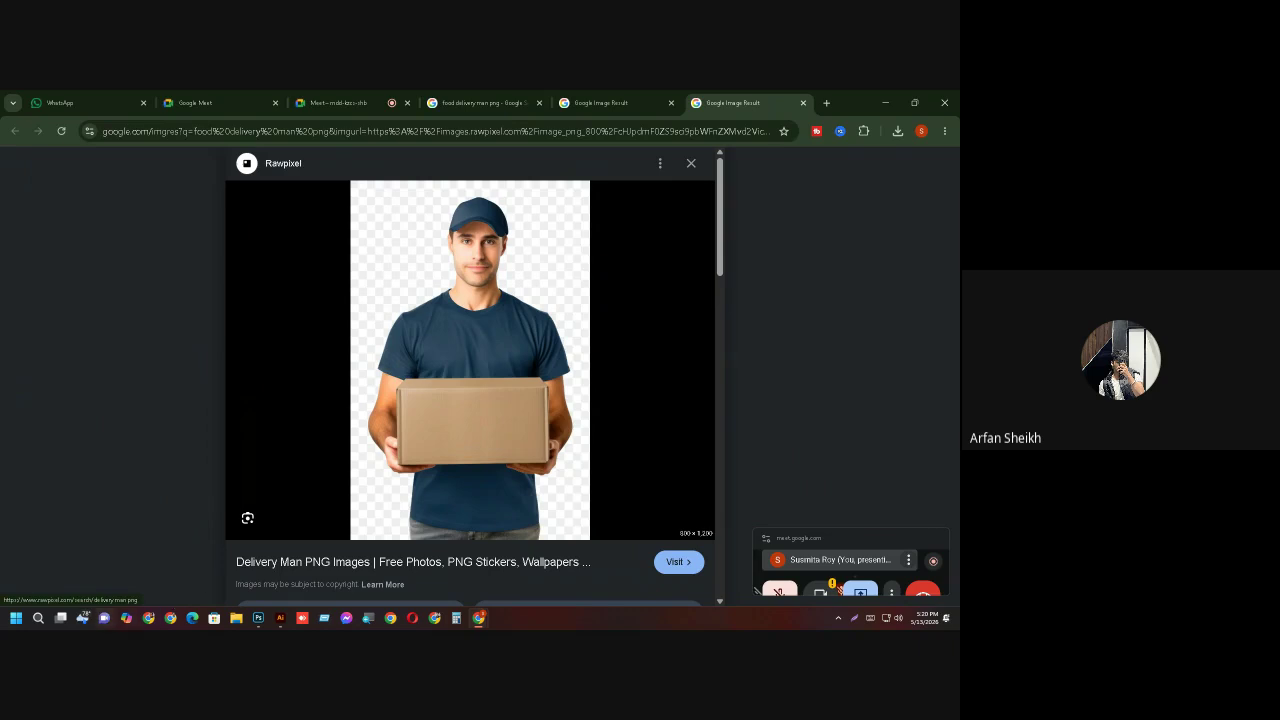
left_click(38, 618)
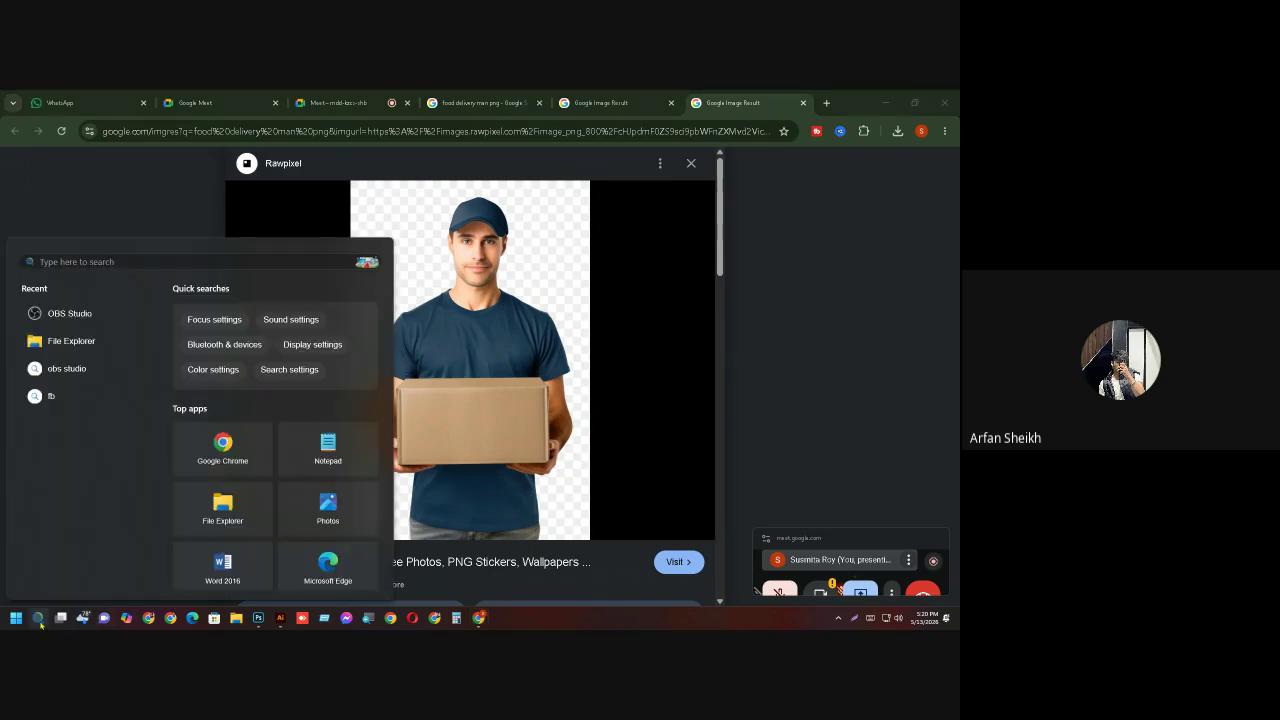
type("sni")
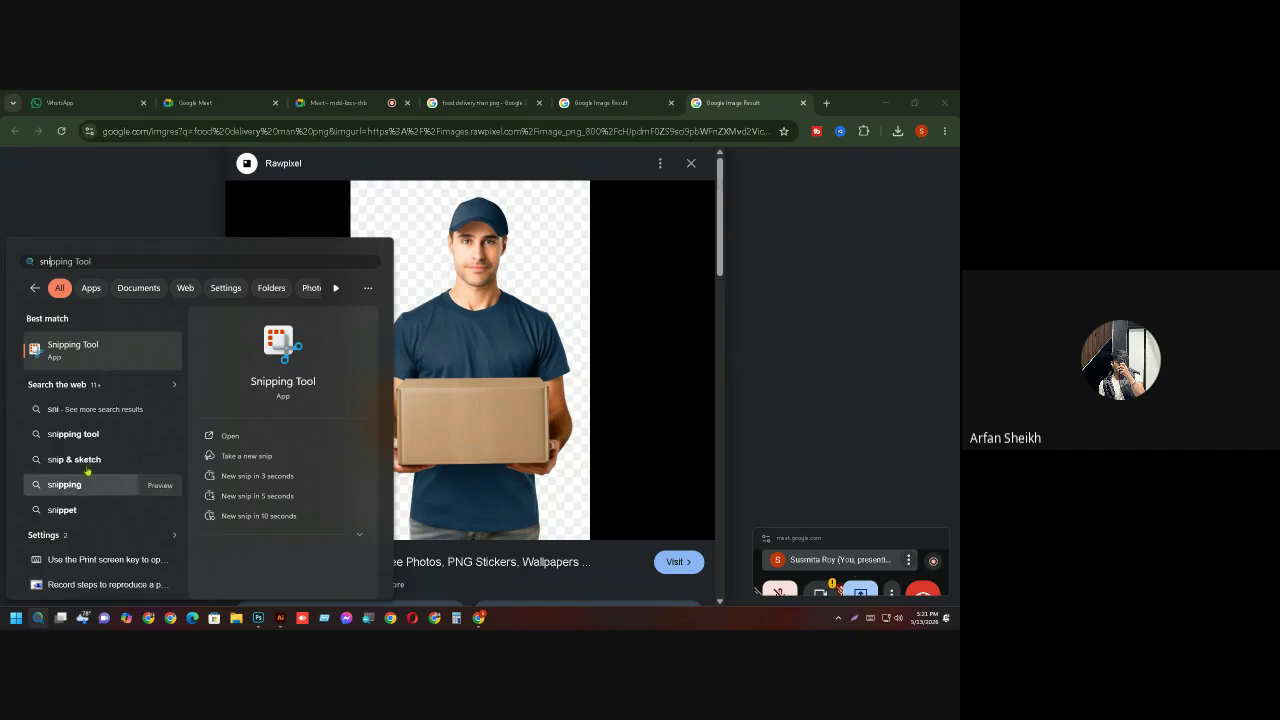
left_click(60, 356)
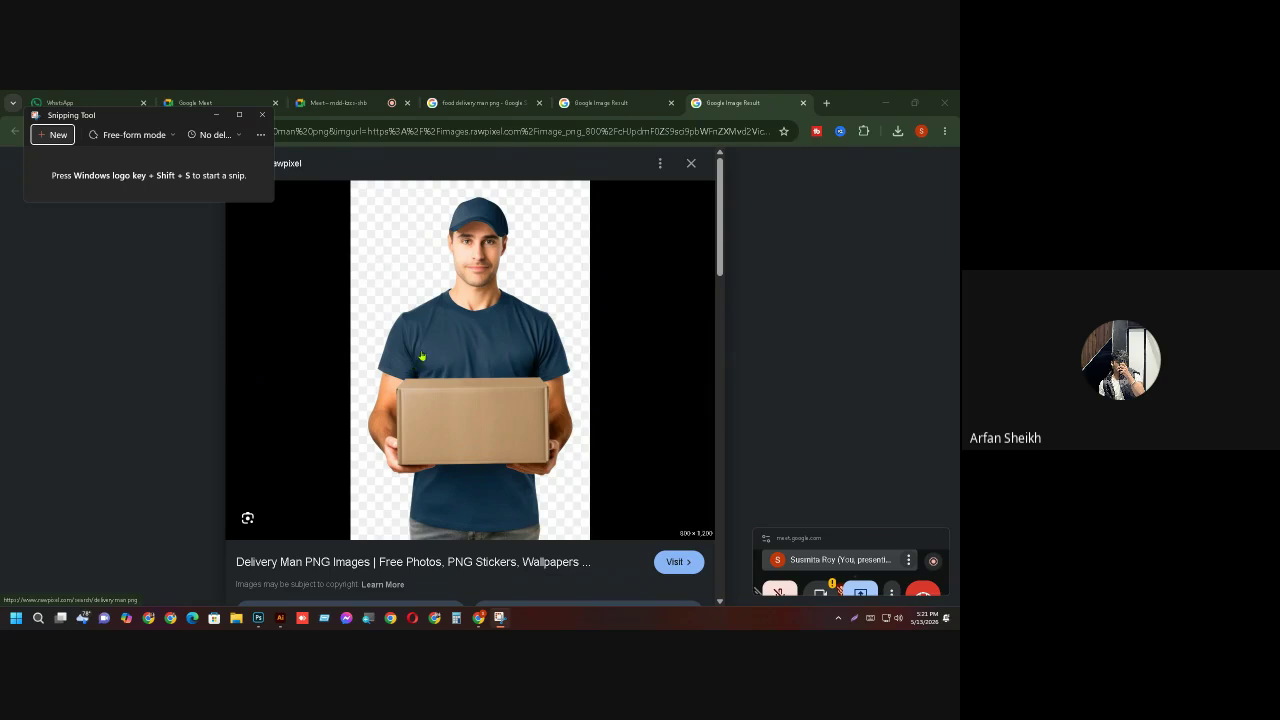
left_click(54, 135)
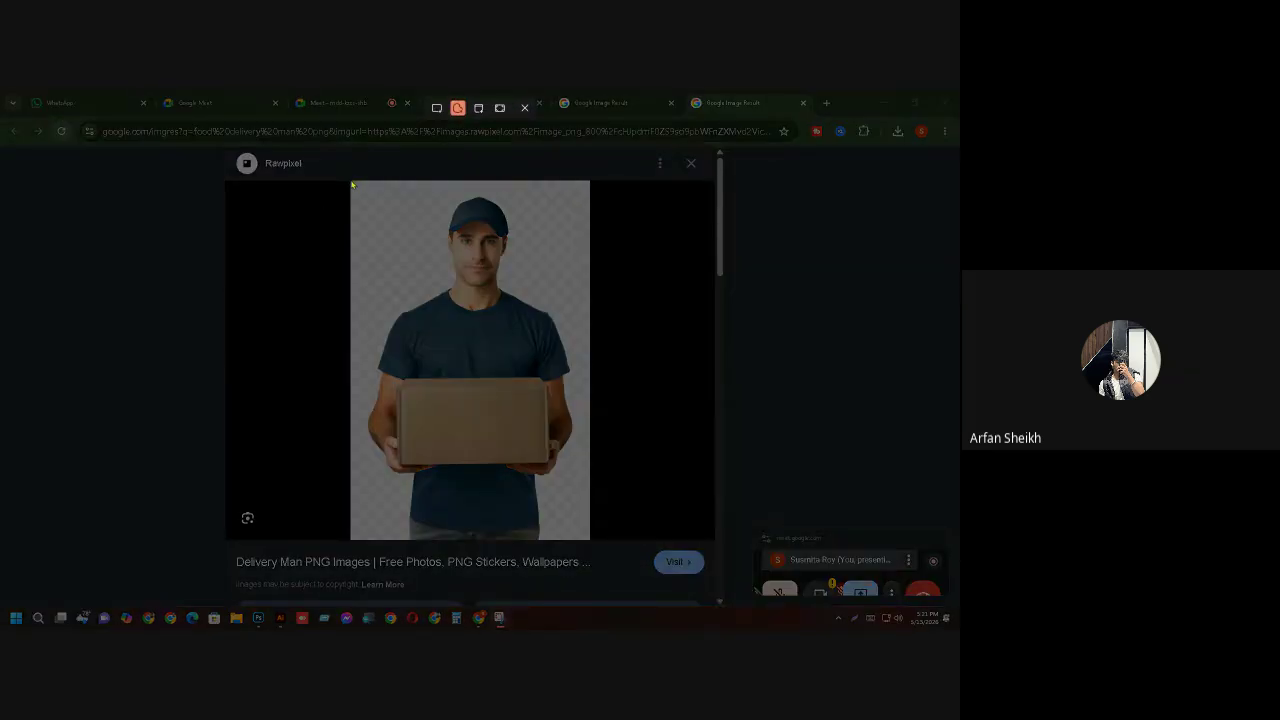
left_click_drag(352, 184, 399, 290)
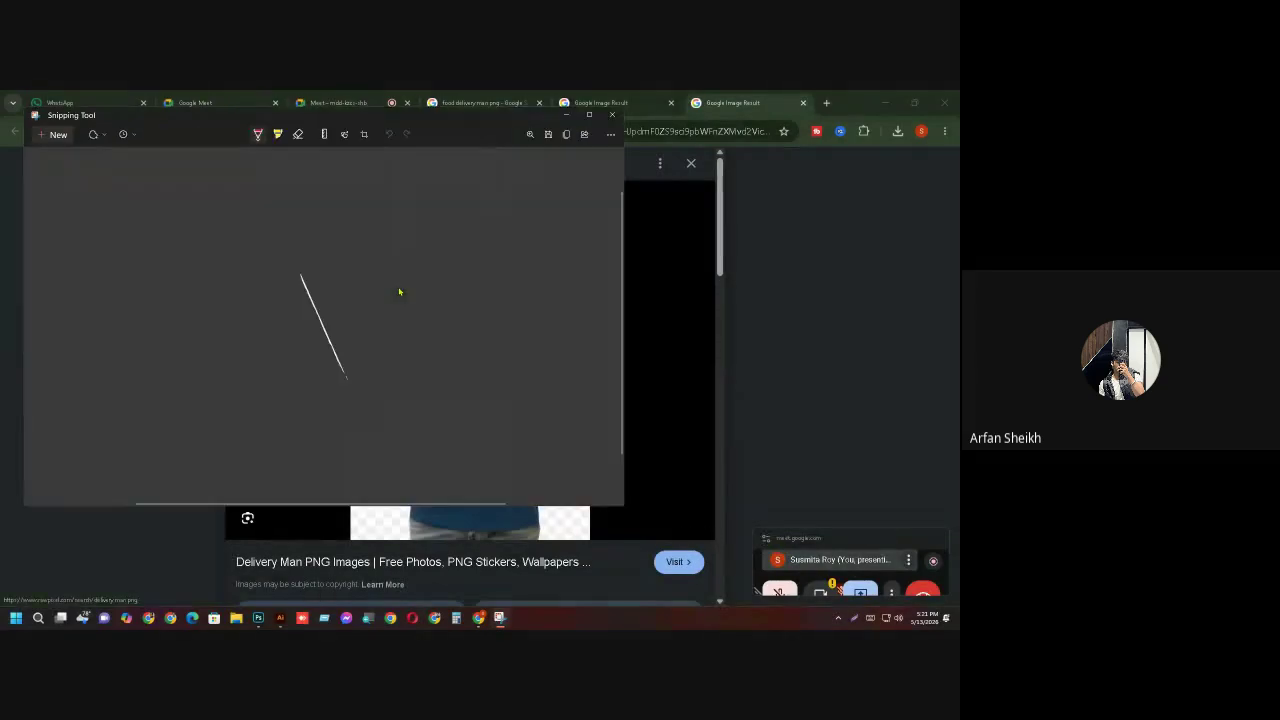
left_click(600, 102)
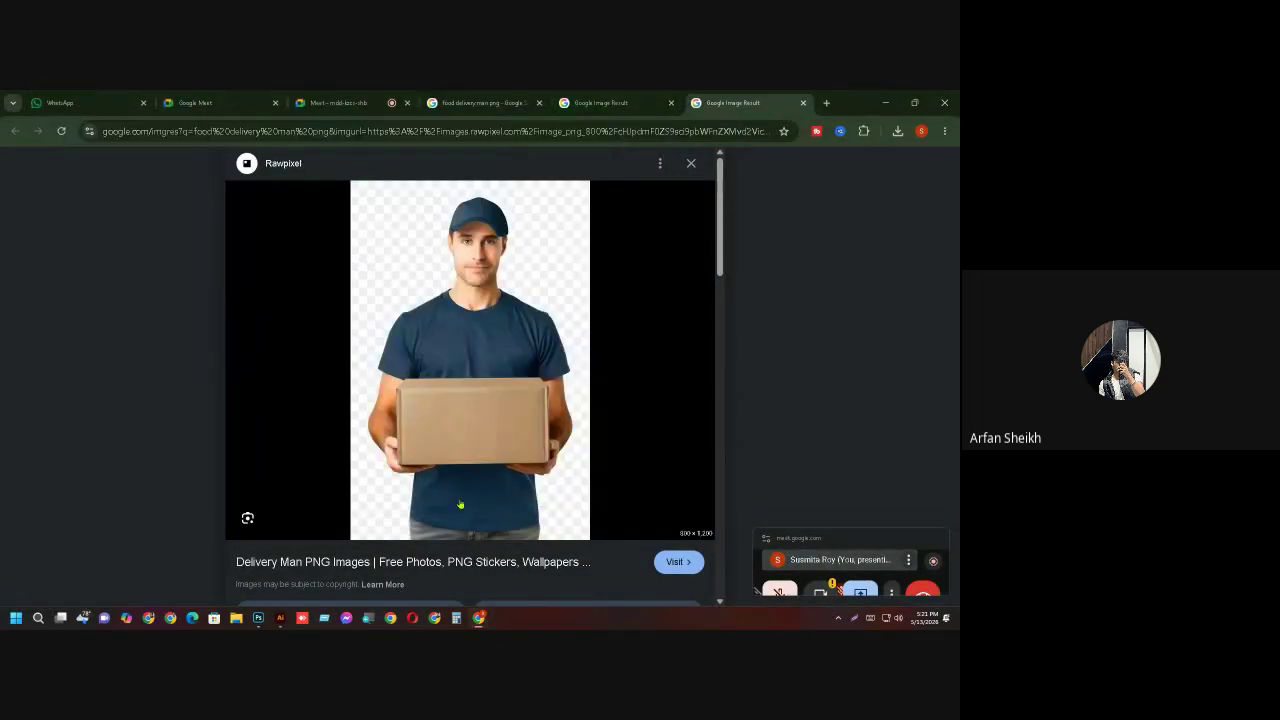
Capture the full Rawpixel delivery man photo as a rectangular snip with Snipping Tool.
left_click(38, 618)
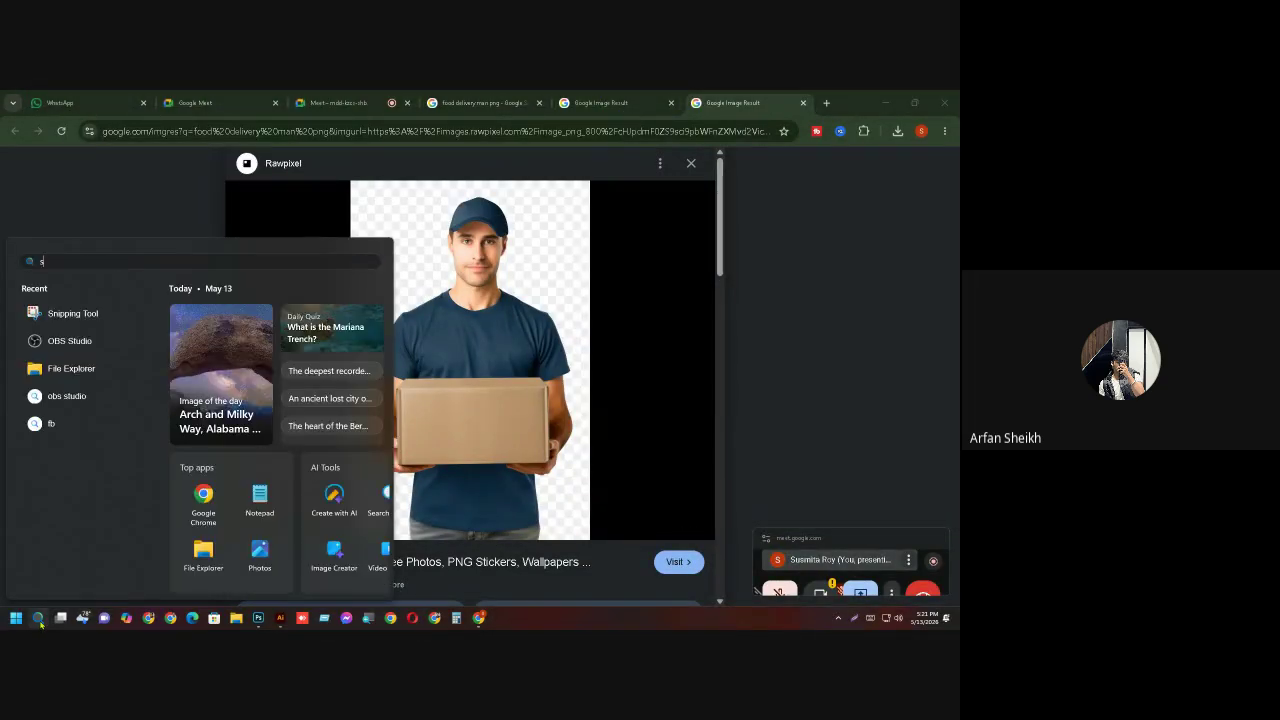
type("sni")
left_click(102, 352)
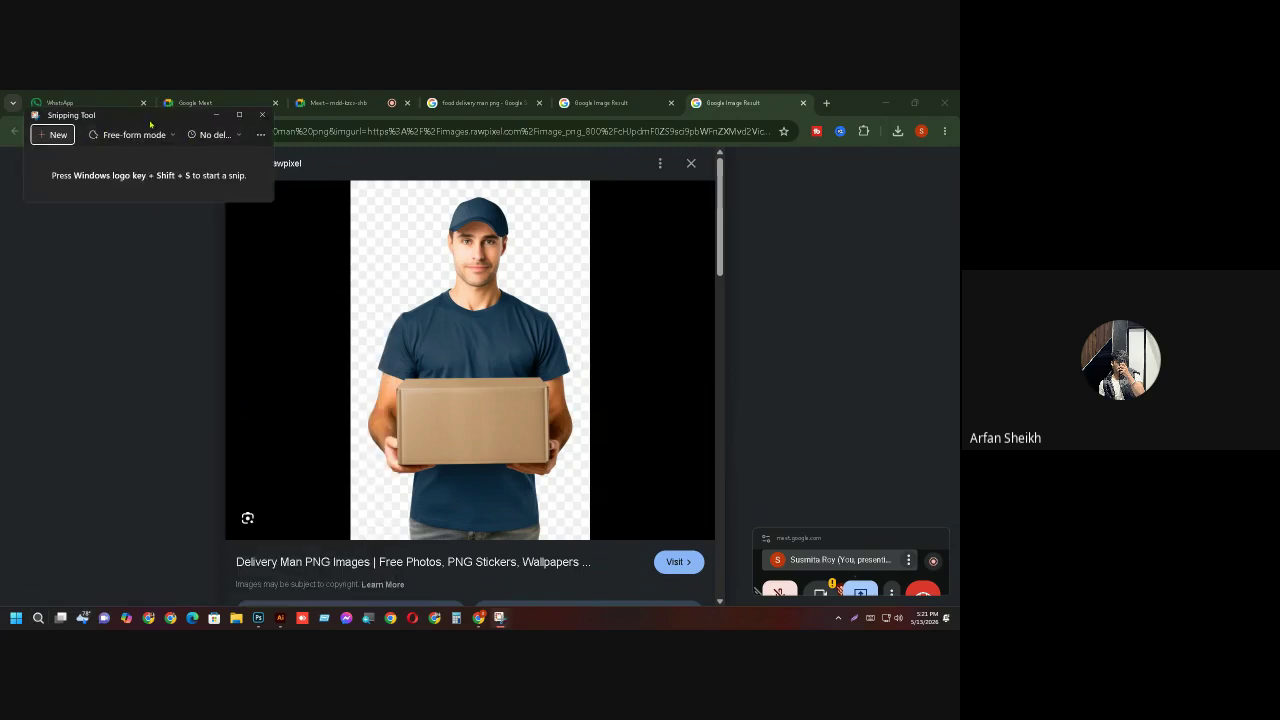
left_click_drag(154, 122, 152, 145)
left_click(52, 159)
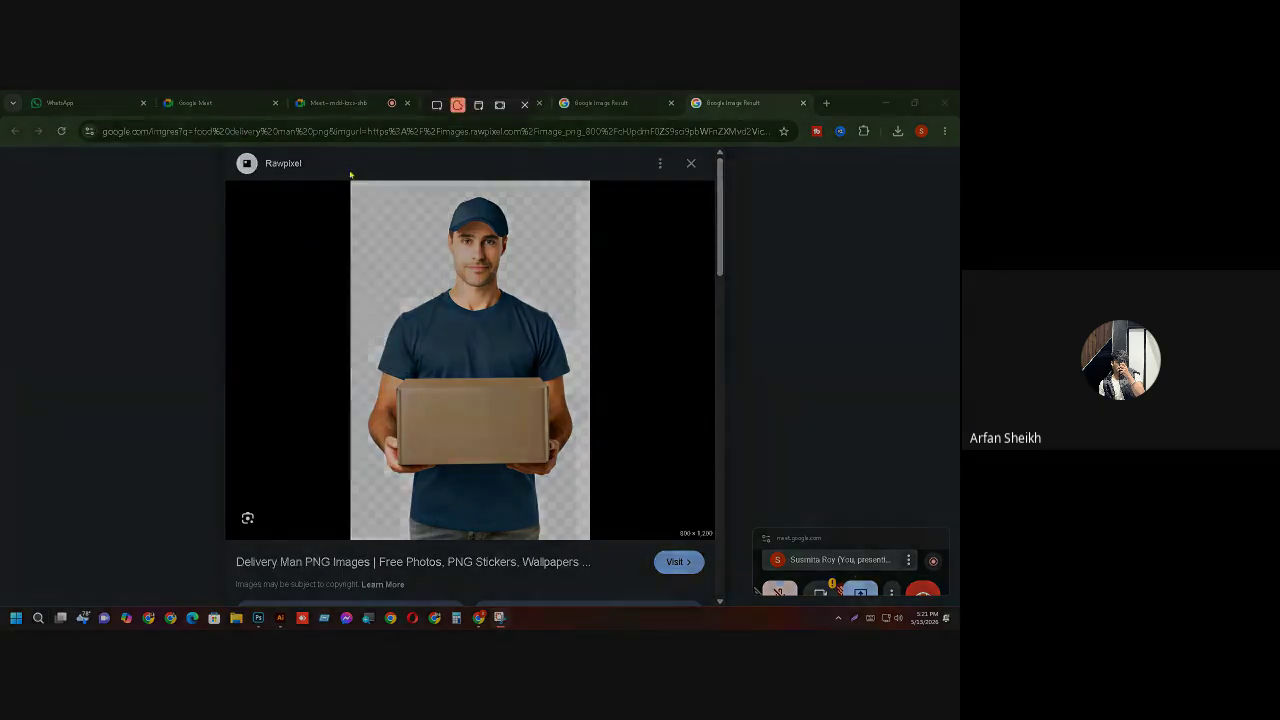
left_click(437, 108)
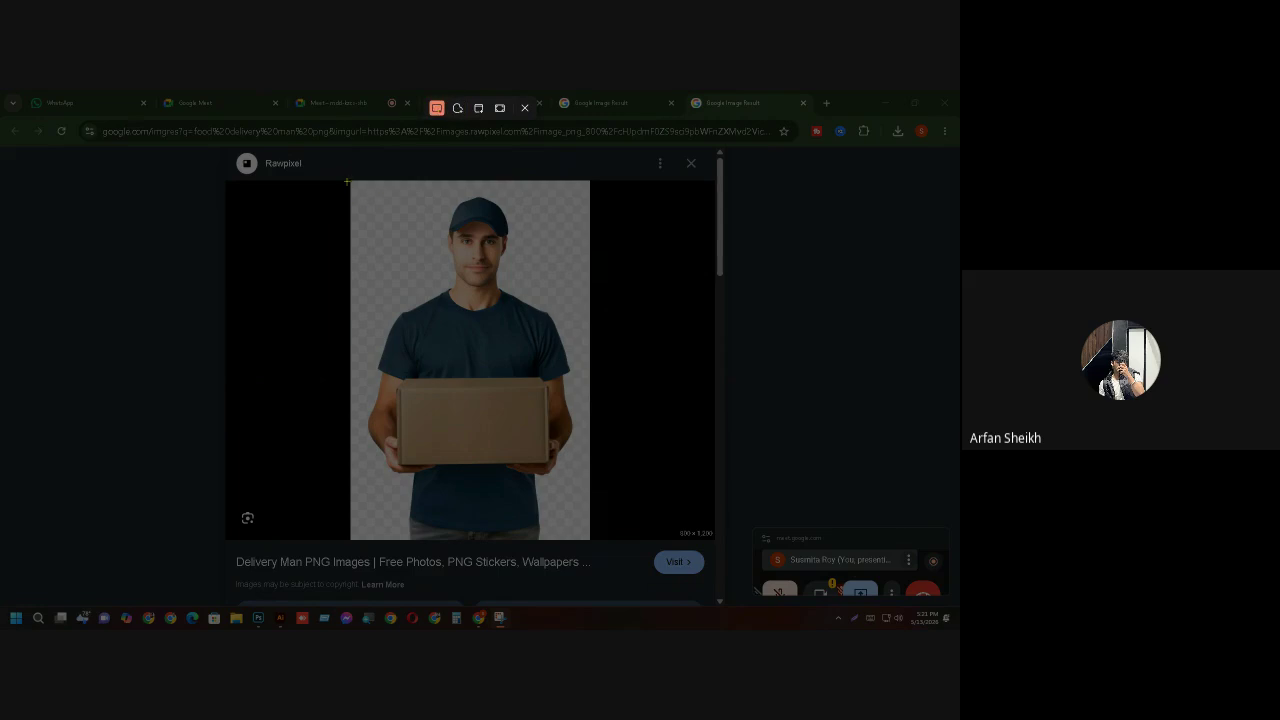
left_click_drag(350, 181, 590, 540)
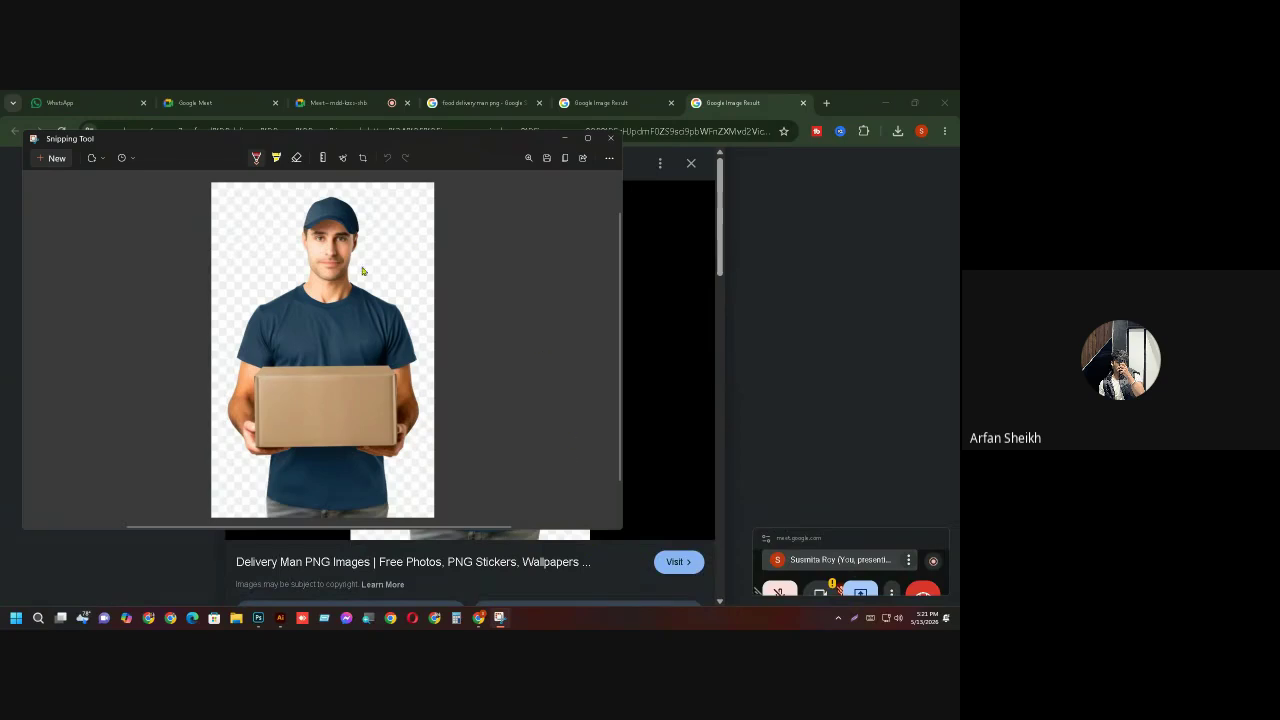
Save the snip to the Desktop as a PNG, using a long row of 2s as the file name.
left_click(547, 158)
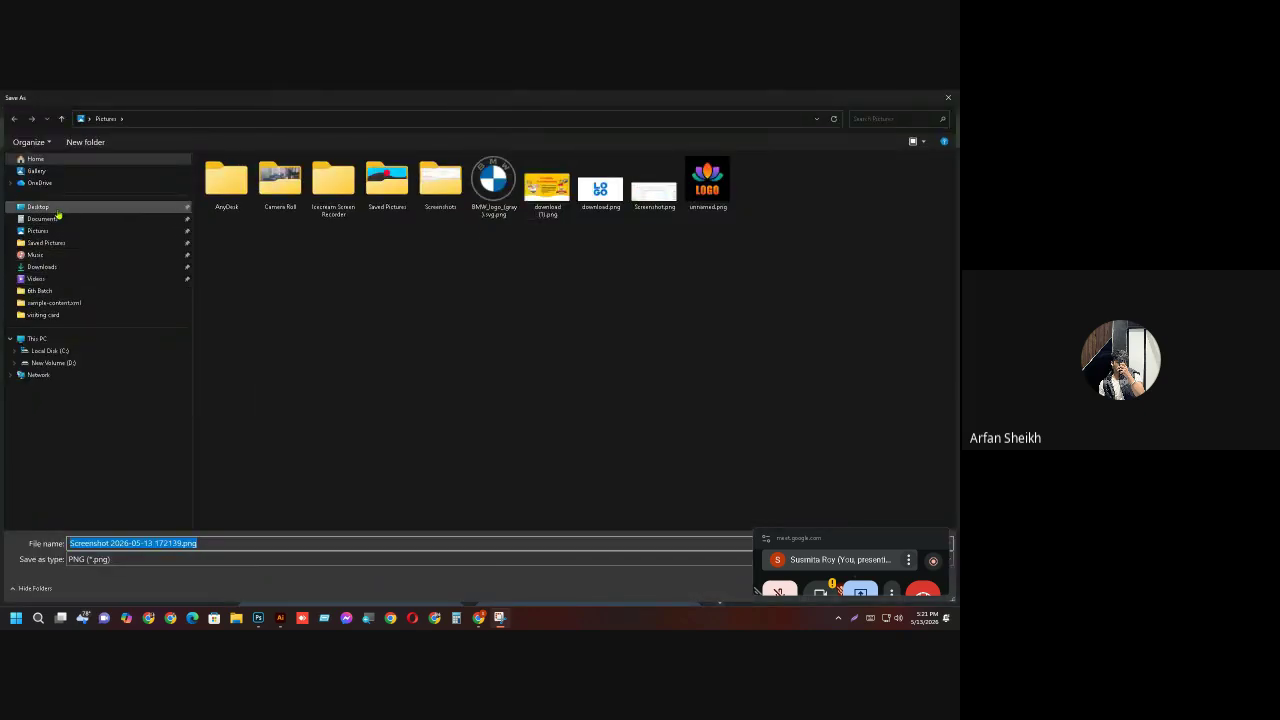
left_click(40, 206)
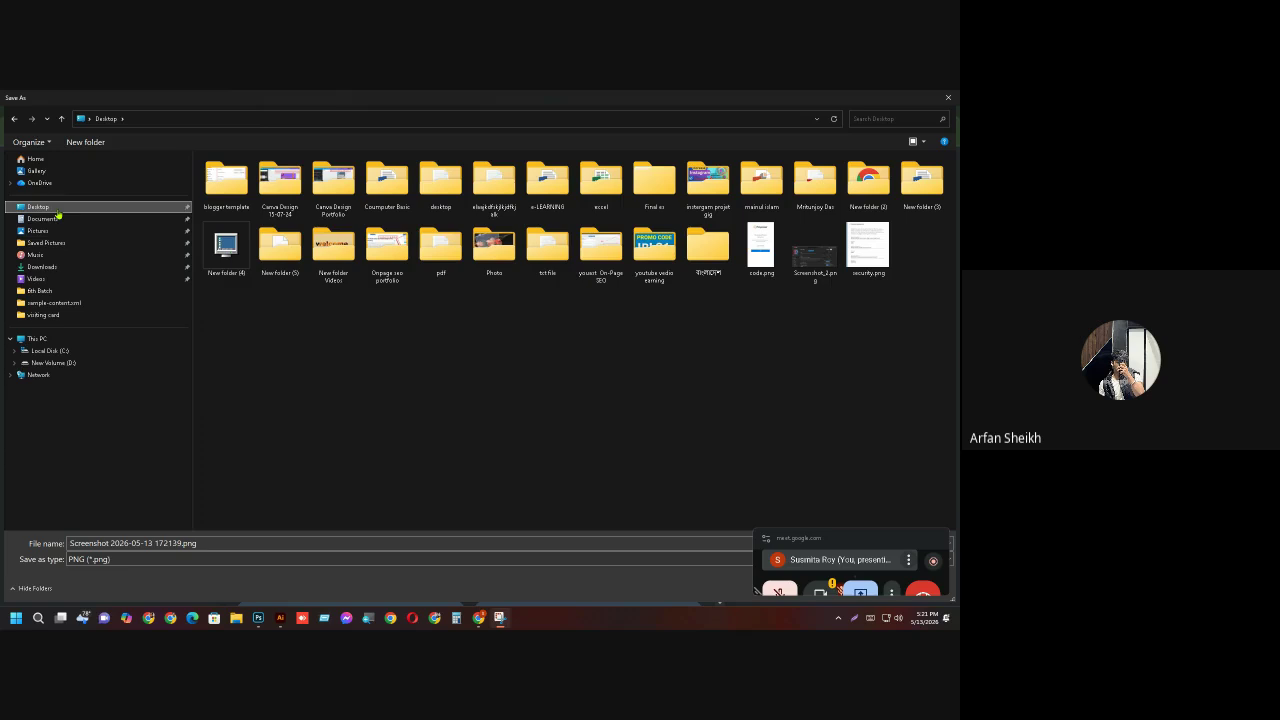
left_click(167, 543)
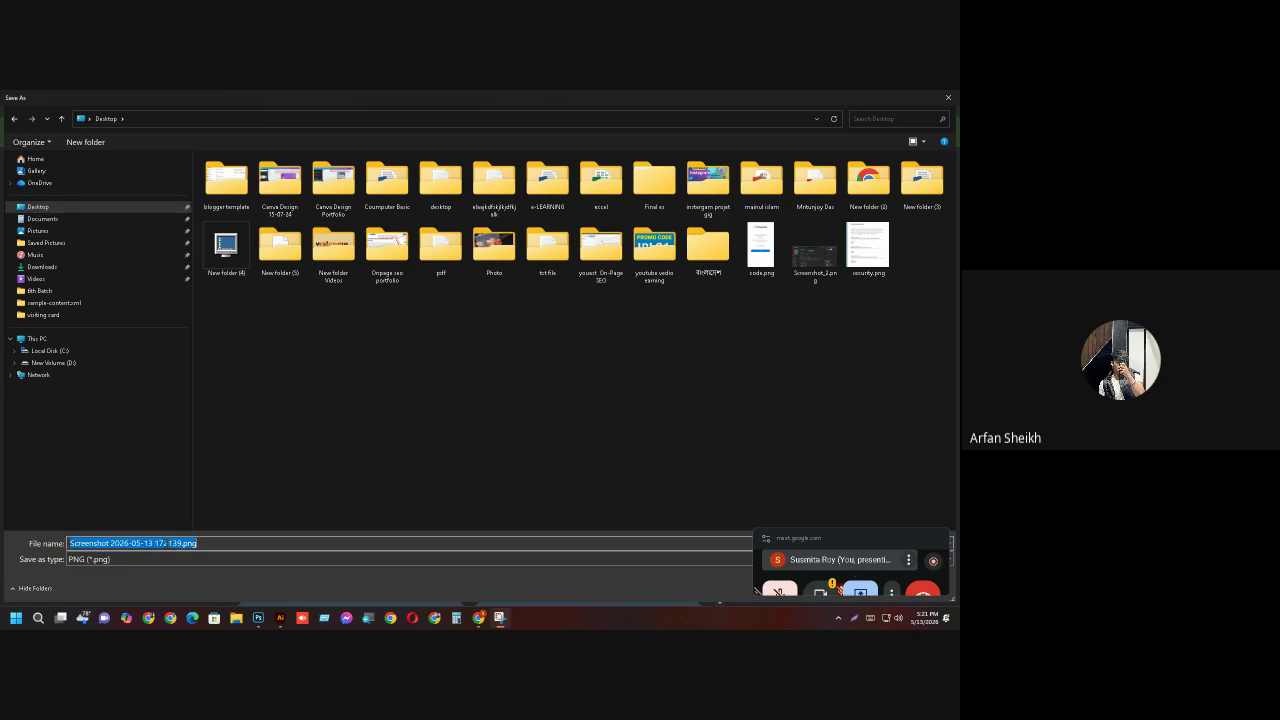
type("22222222222222222222222222222222222222222222")
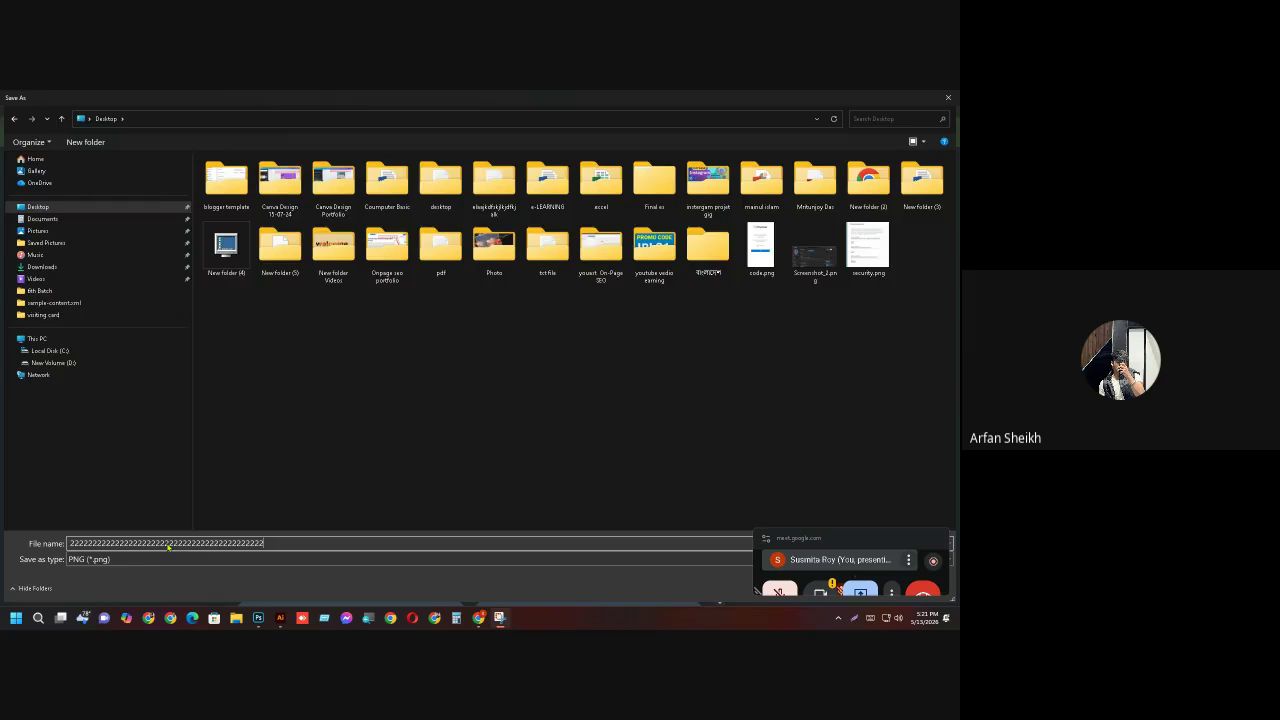
key("Return")
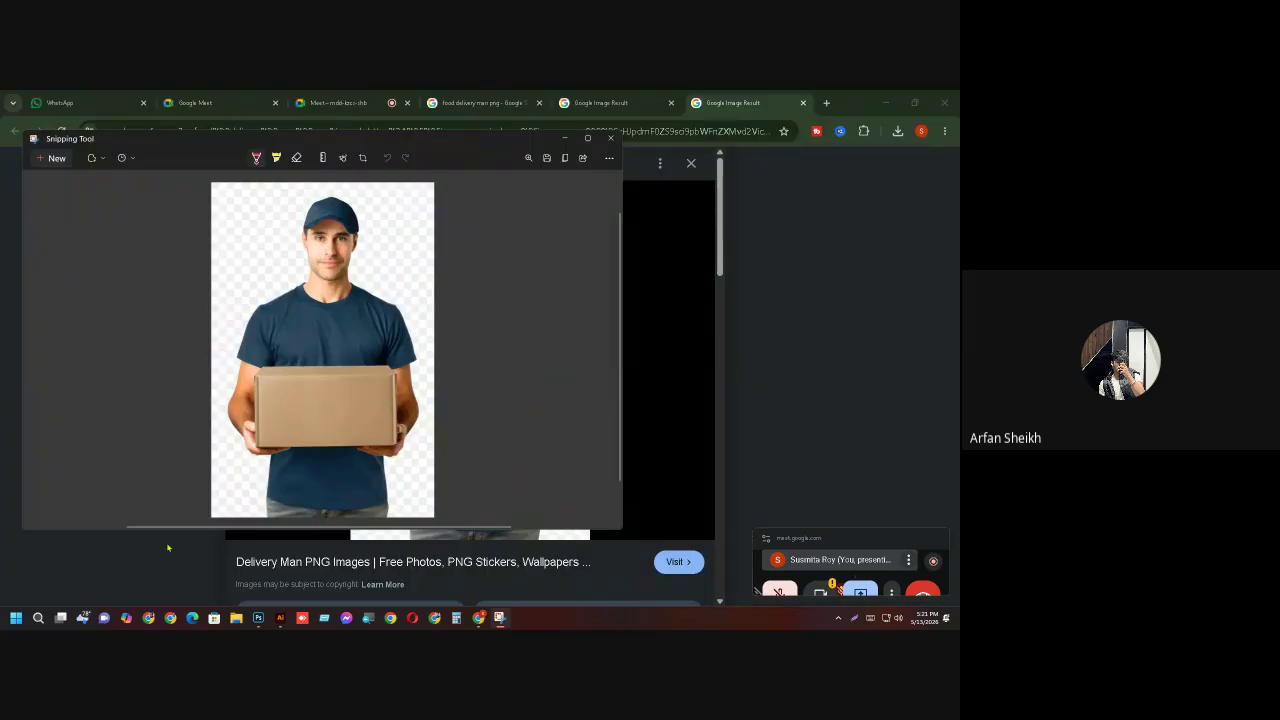
Switch to Photoshop and open the saved delivery man PNG from the Desktop.
left_click(264, 619)
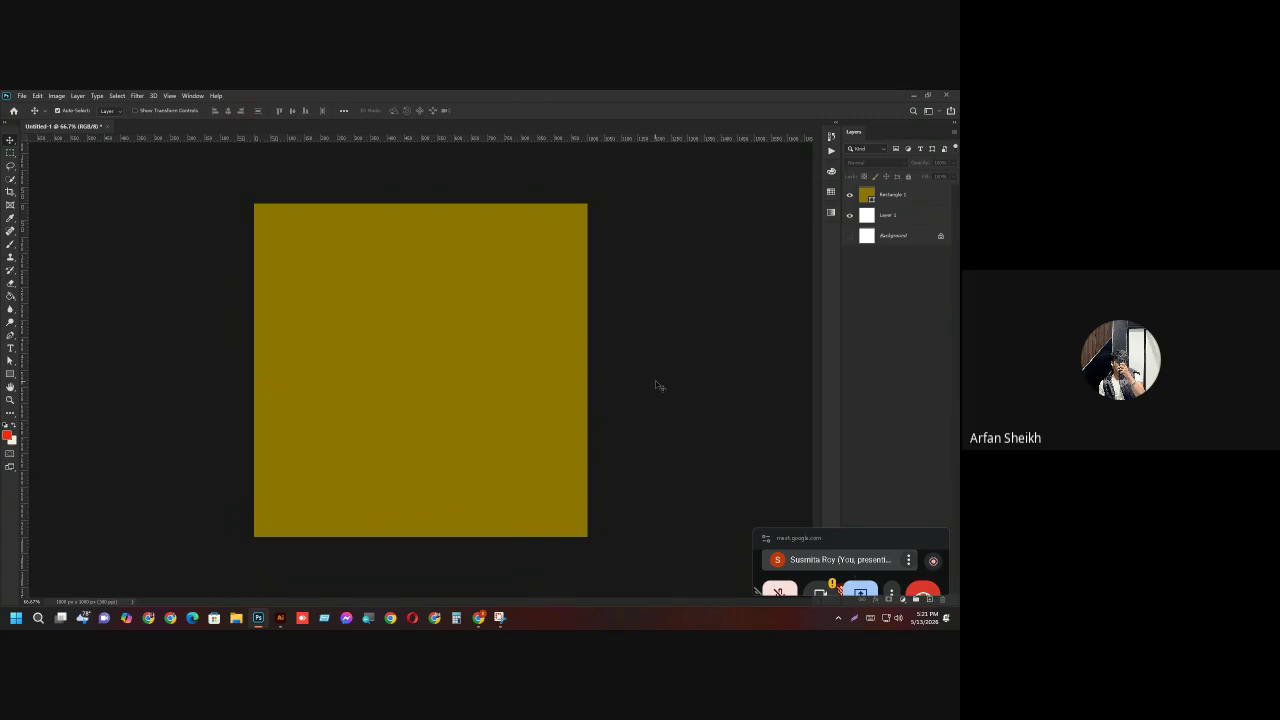
key("ctrl+o")
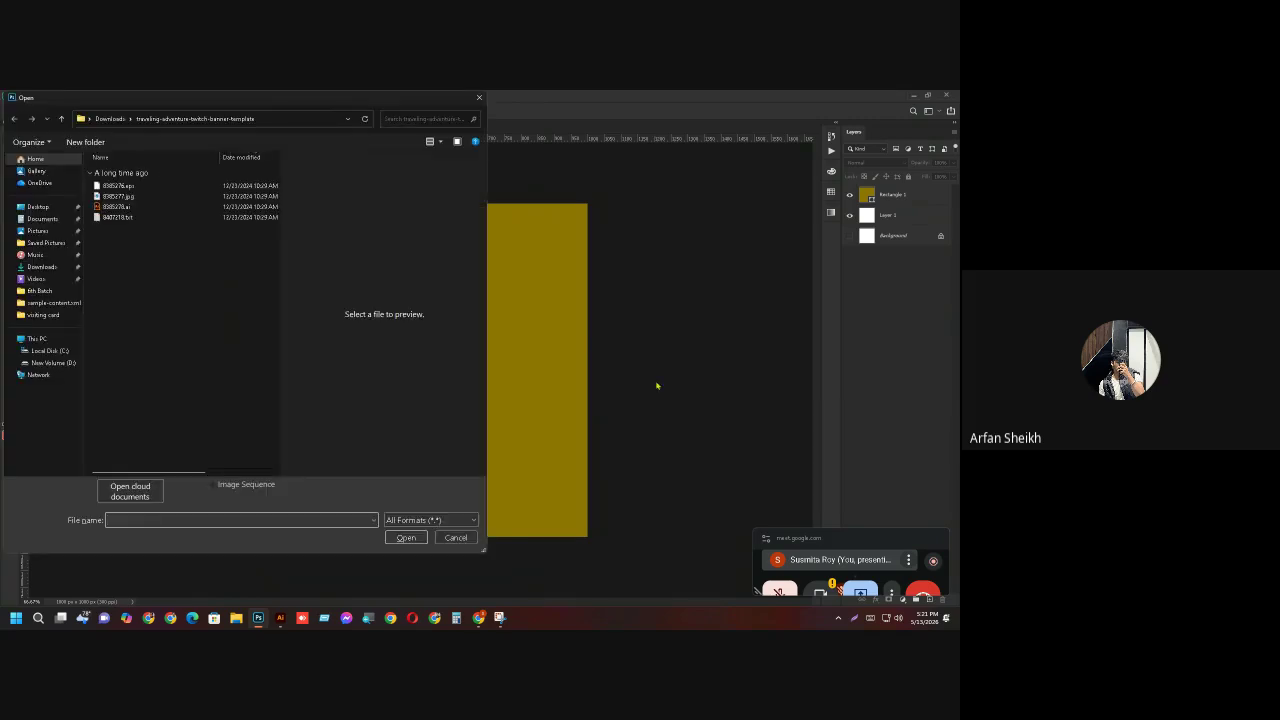
left_click(38, 206)
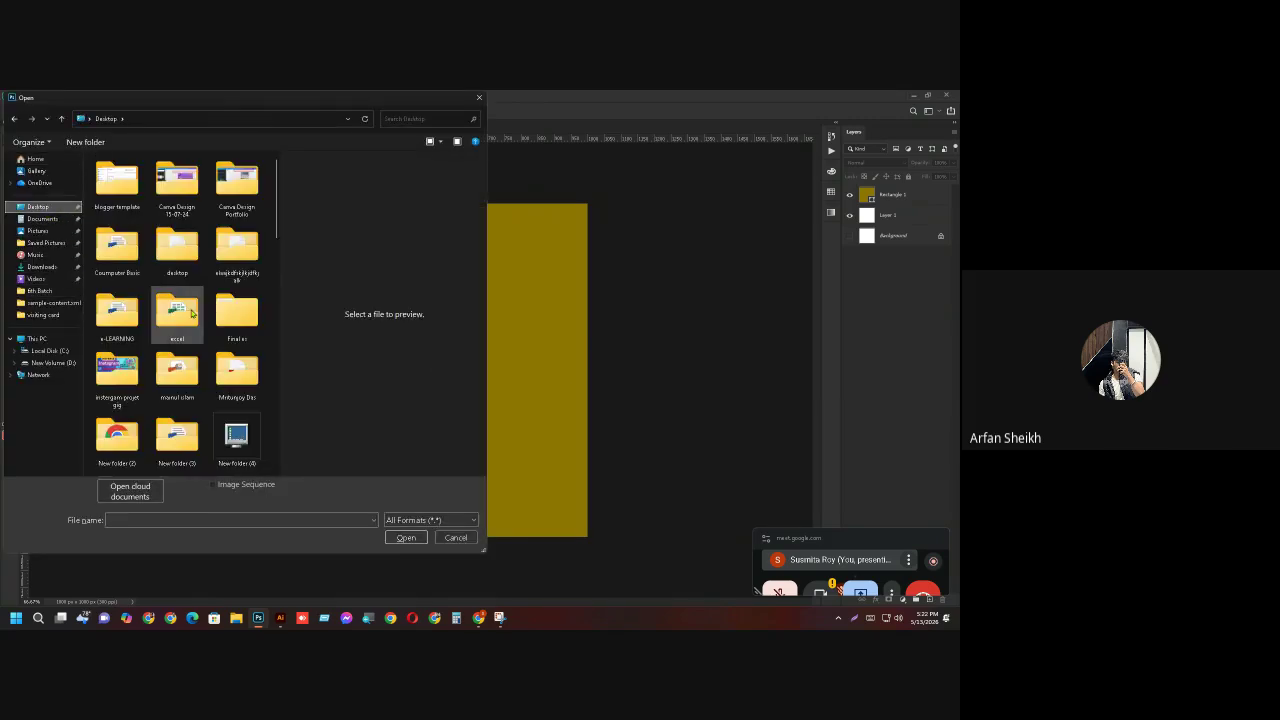
left_click_drag(277, 205, 273, 325)
left_click(138, 338)
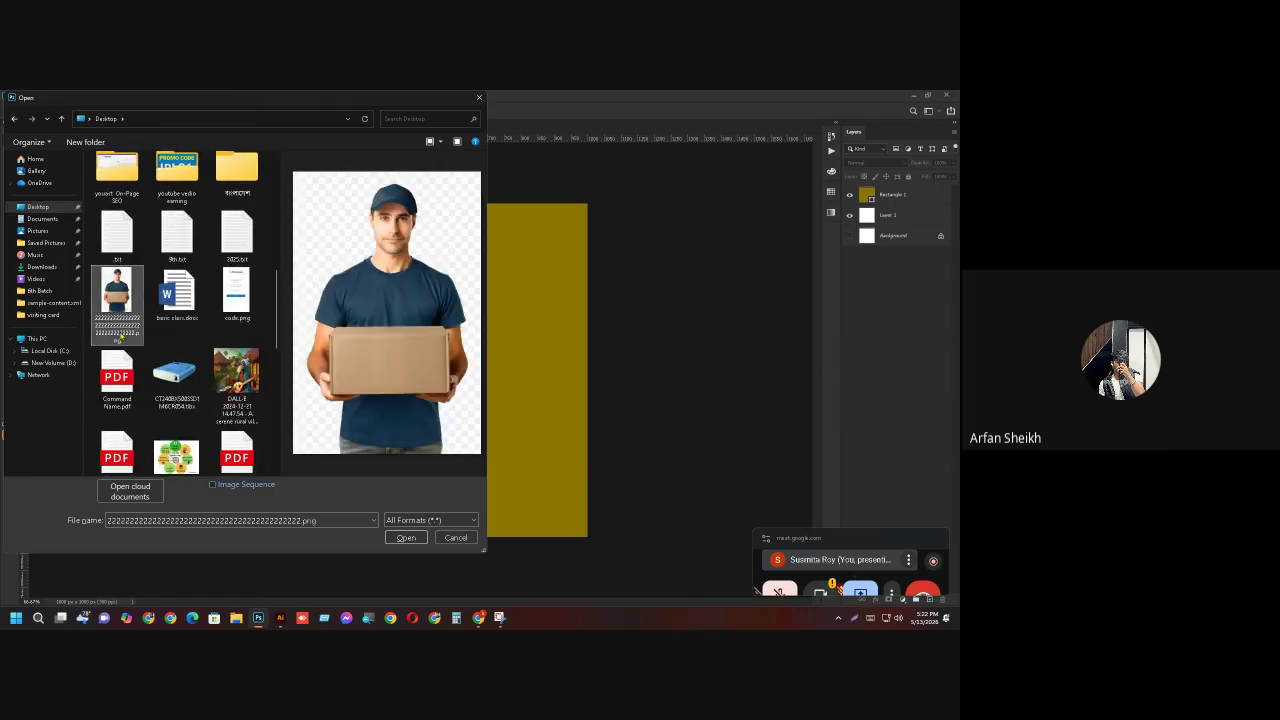
left_click(406, 537)
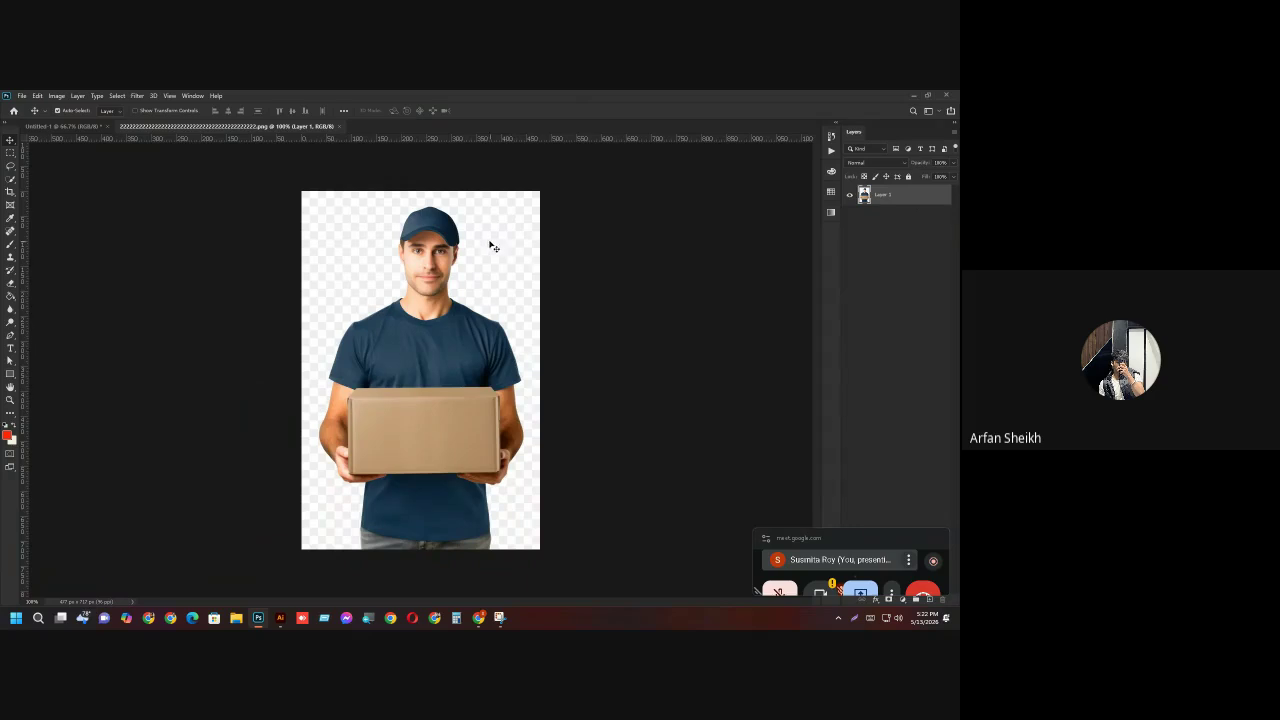
Duplicate the delivery man's image layer and select the man with the Subject command.
scroll(472, 326, "up", 3)
scroll(490, 340, "down", 2)
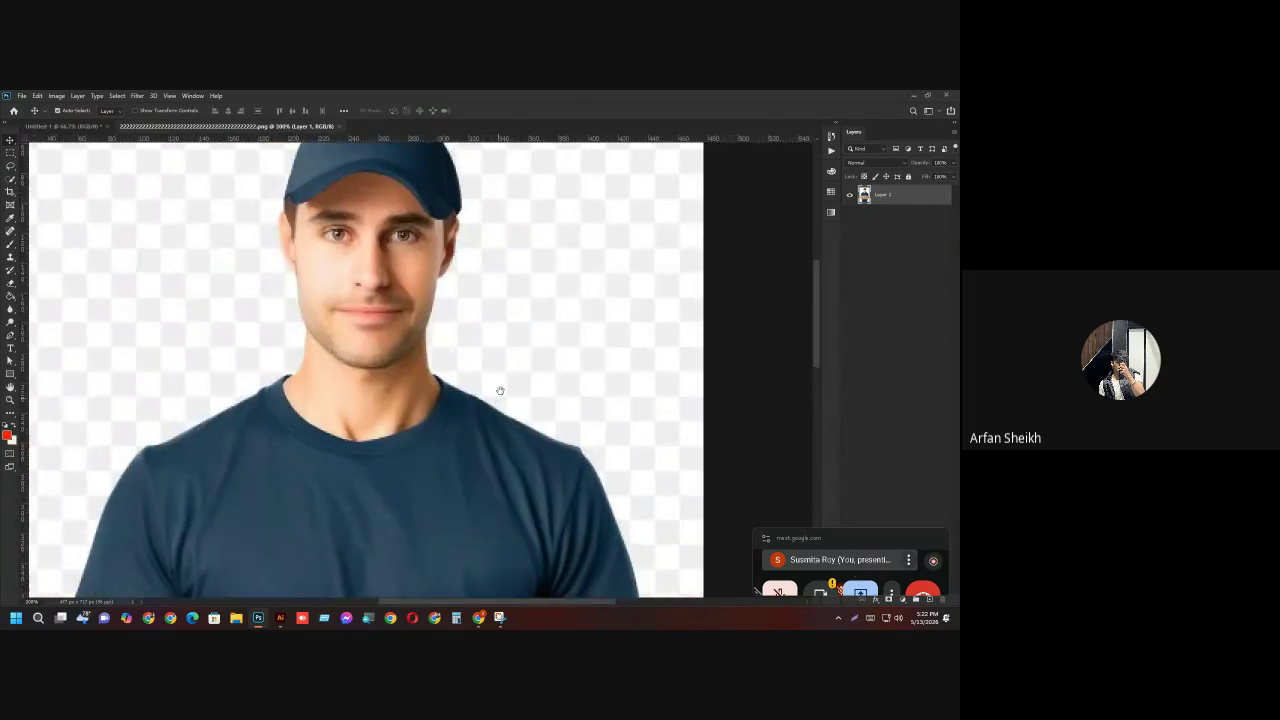
scroll(499, 364, "down", 1)
scroll(499, 364, "down", 1)
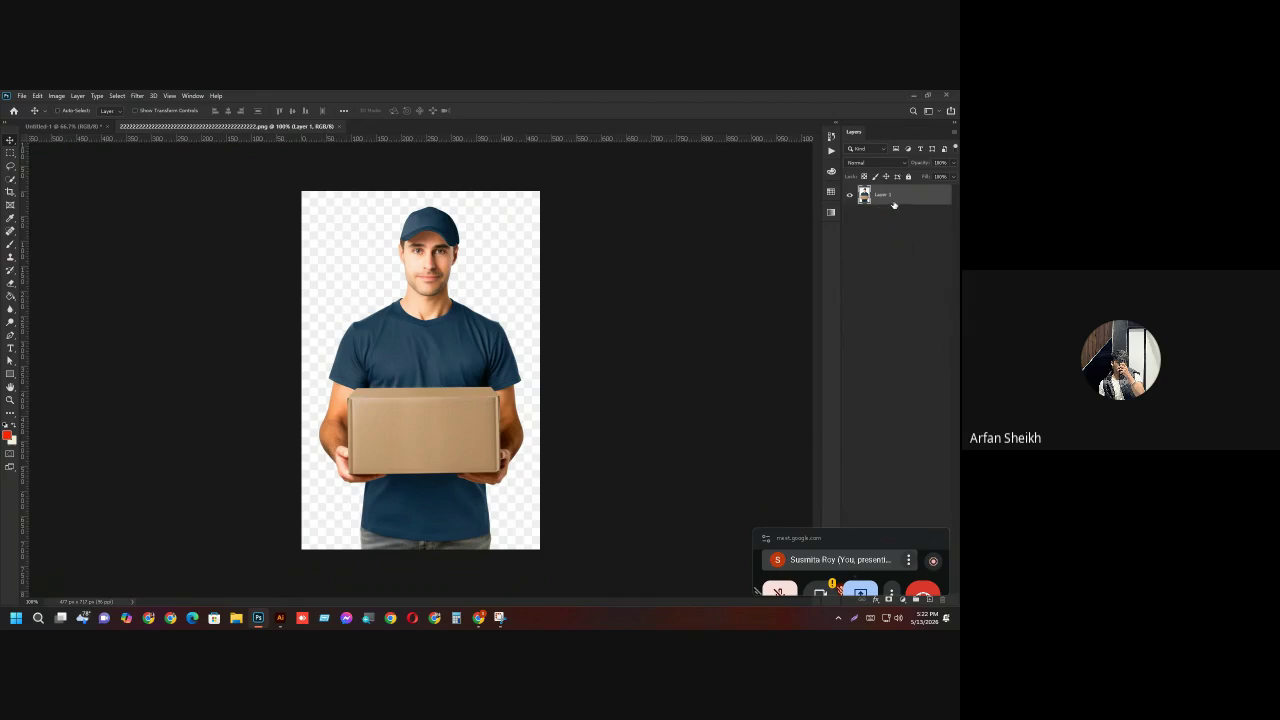
key("ctrl+j")
left_click(117, 96)
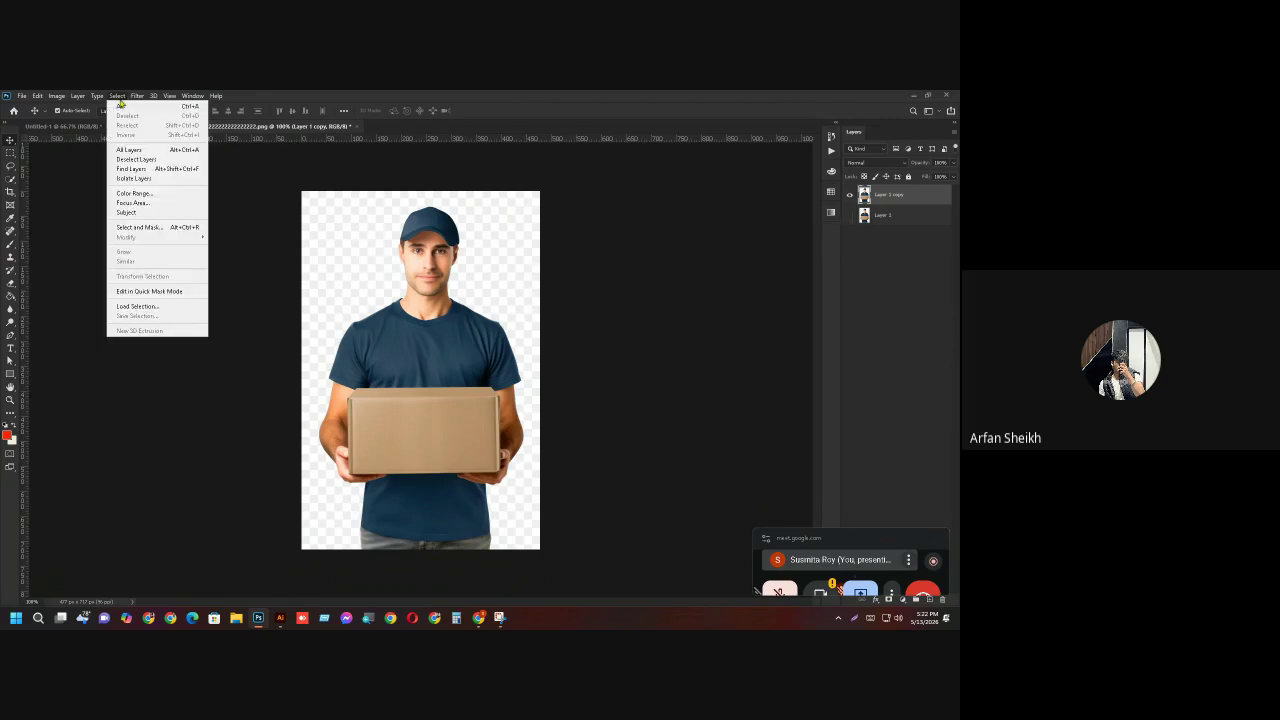
left_click(134, 212)
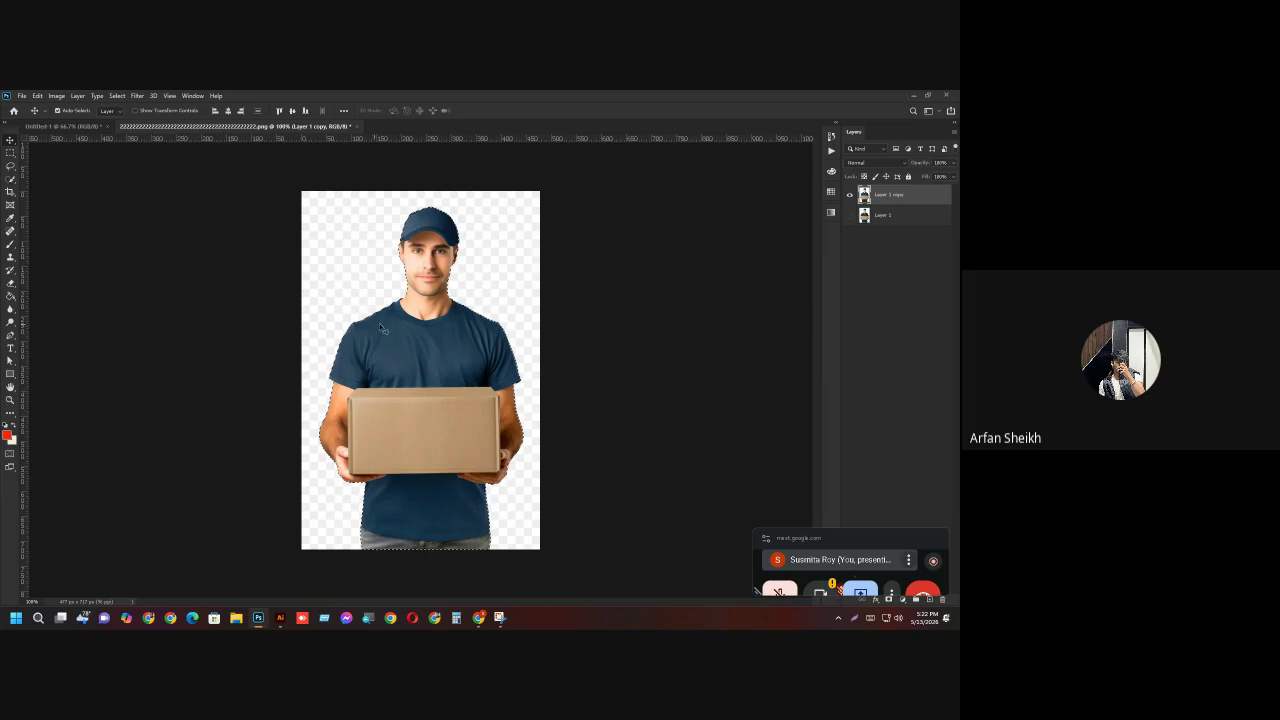
Check the selection edges, copy the selected man to a new layer and hide the Layer 1 copy beneath it.
scroll(410, 320, "up", 2)
scroll(440, 318, "up", 3)
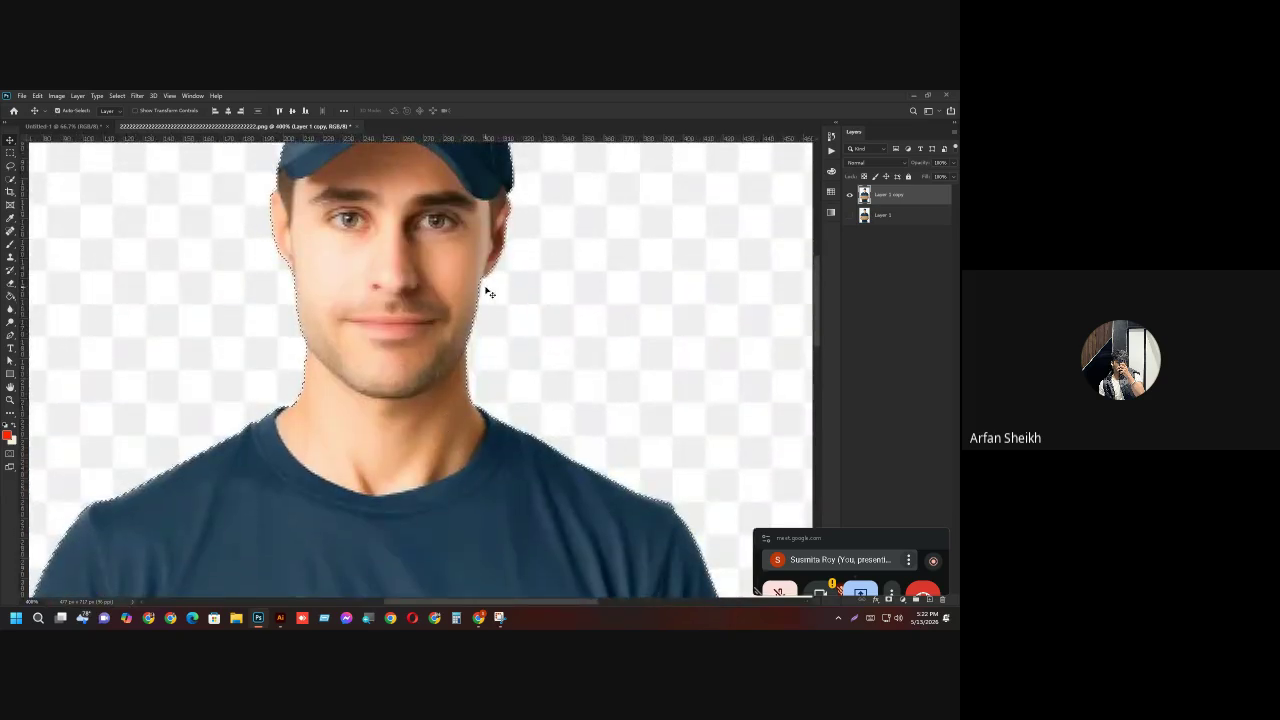
scroll(491, 371, "down", 3)
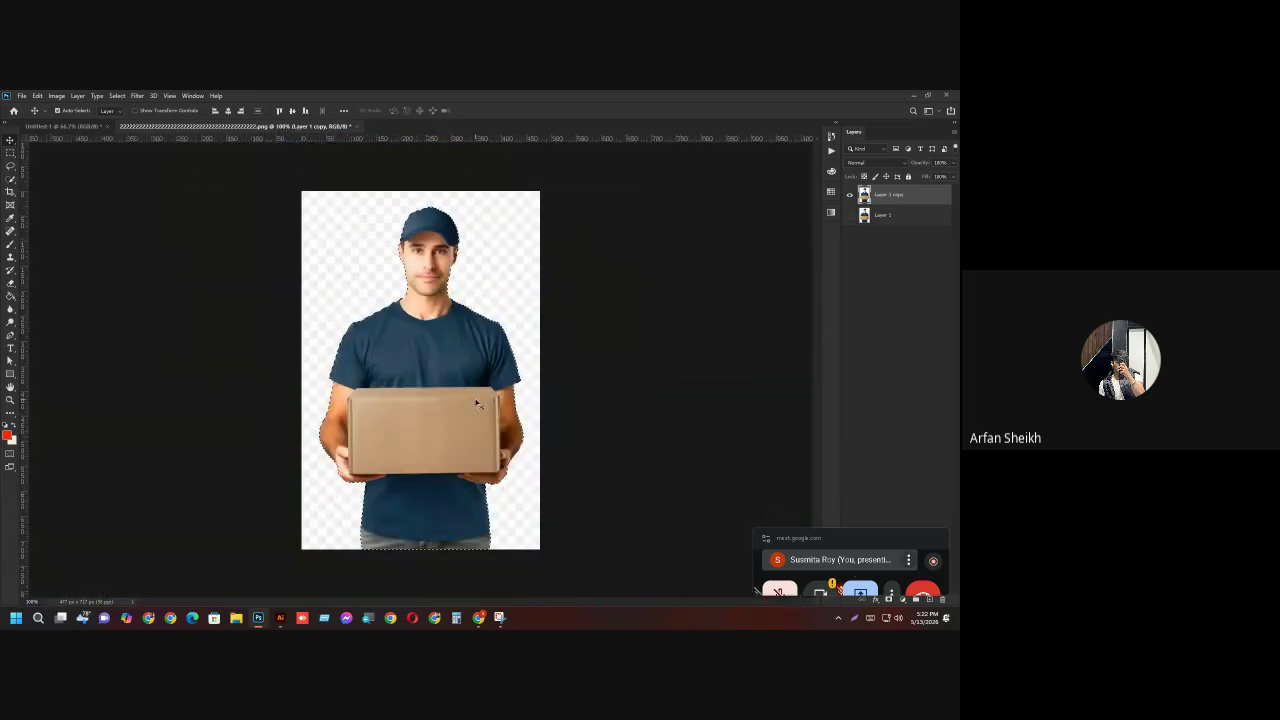
key("ctrl+j")
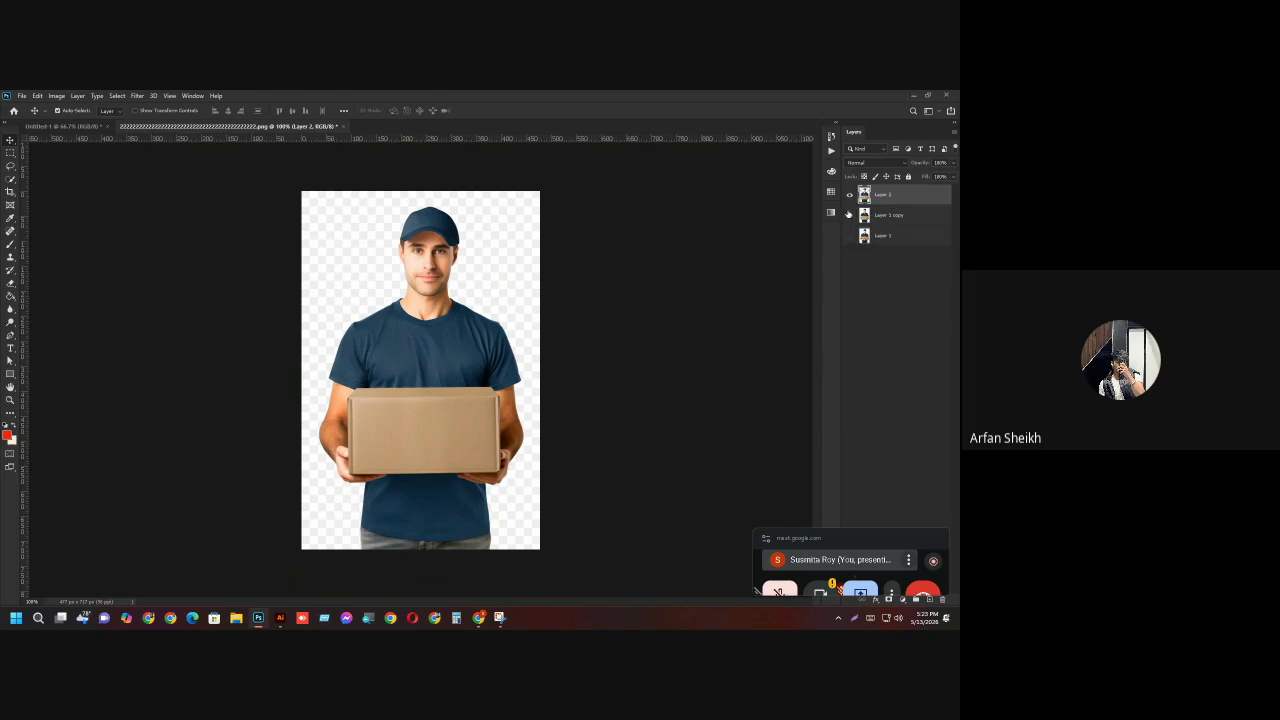
left_click(849, 215)
Move the cut-out man into the Untitled-1 document, enlarge him slightly and set him on the canvas's bottom edge, left of centre.
left_click_drag(460, 362, 372, 396)
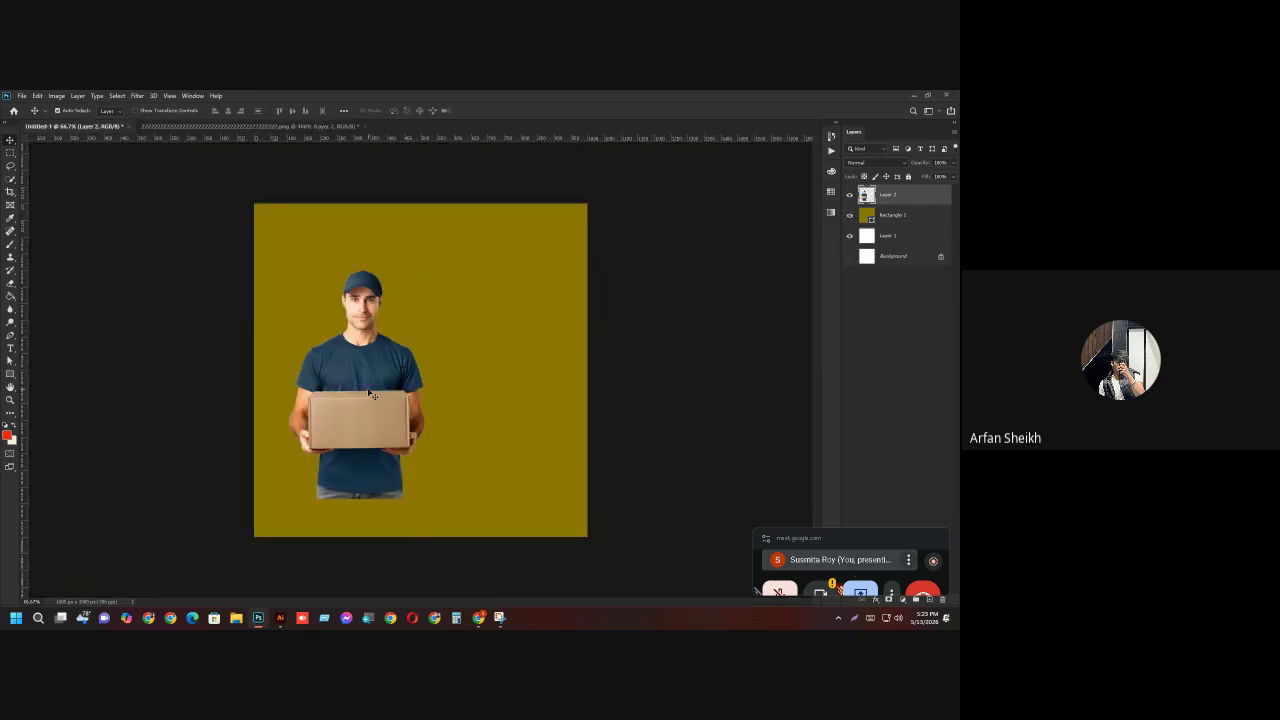
key("ctrl+t")
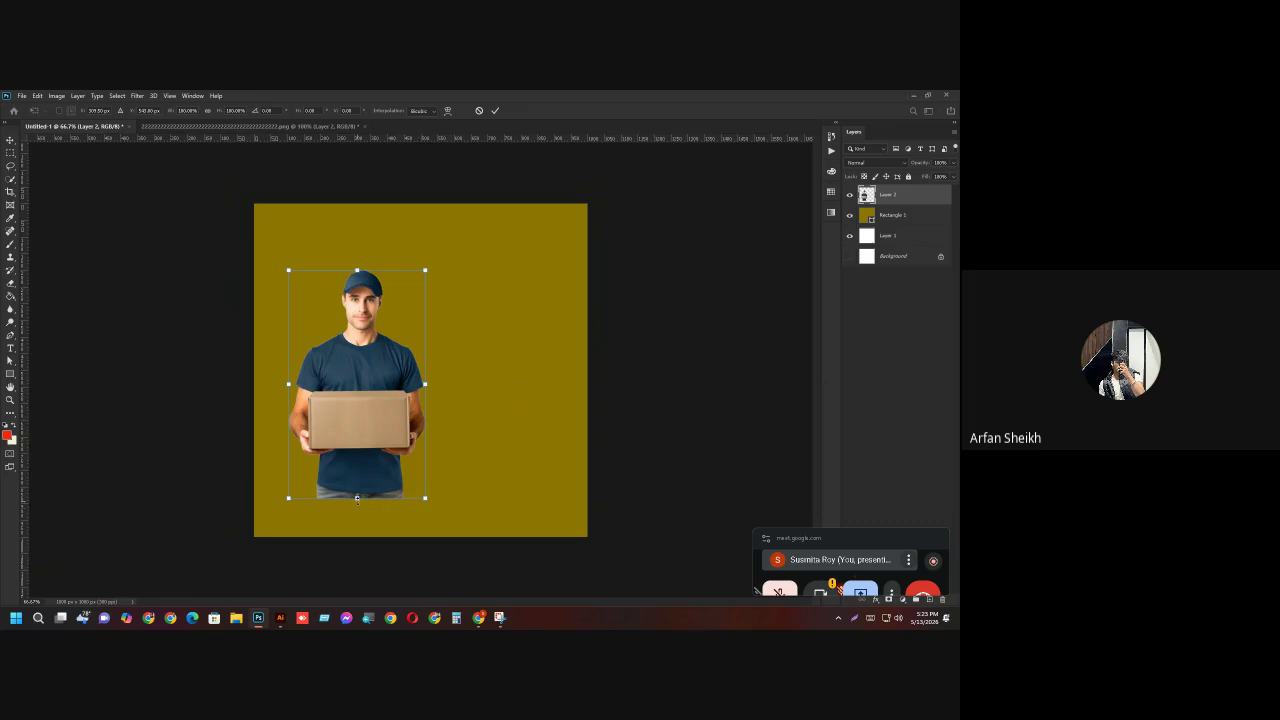
left_click_drag(356, 498, 369, 469)
left_click_drag(359, 241, 359, 289)
left_click_drag(371, 377, 368, 376)
key("Return")
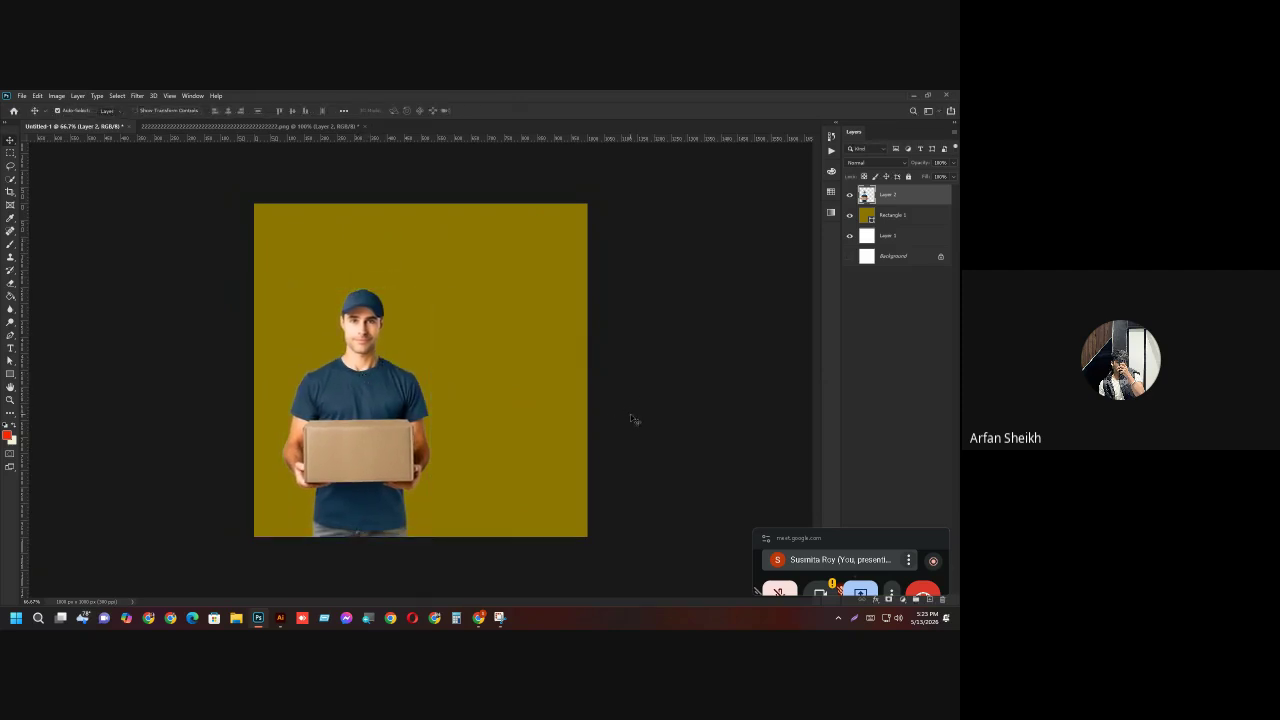
Check the grocery delivery reference design in Illustrator, then return to Photoshop and select the Rectangle 1 background shape.
left_click(280, 618)
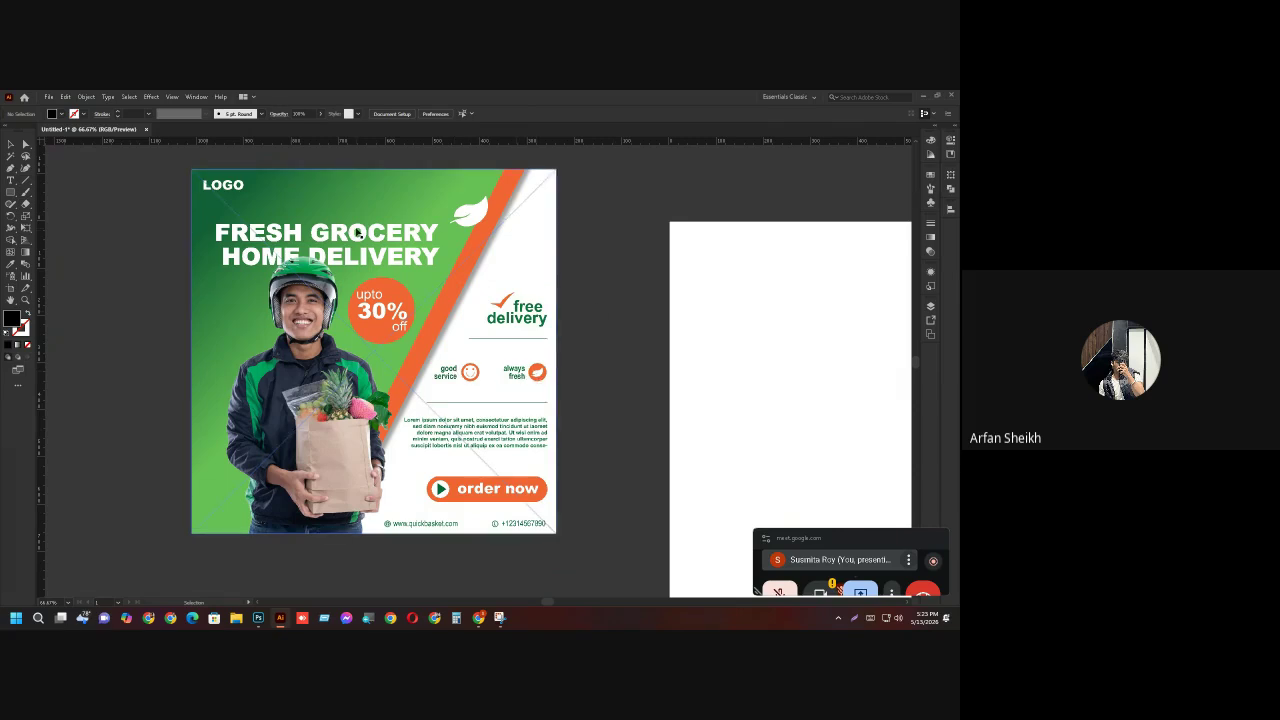
left_click(541, 303)
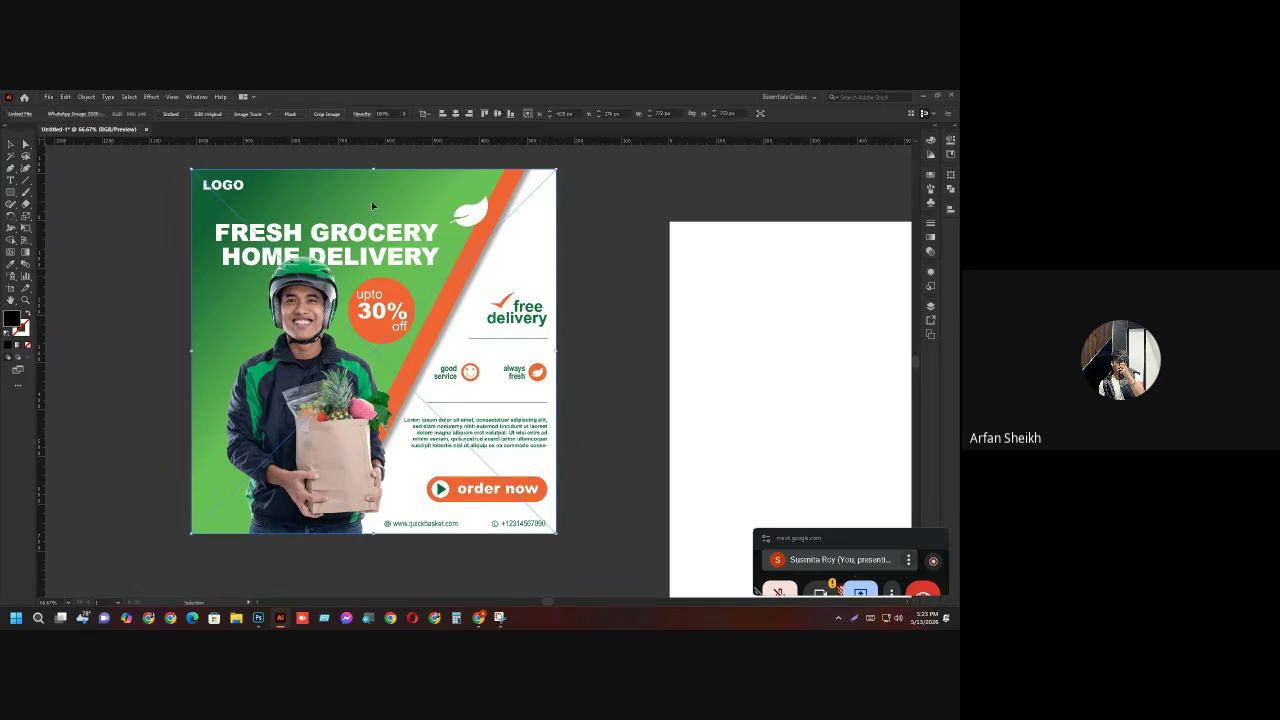
key("alt+Tab")
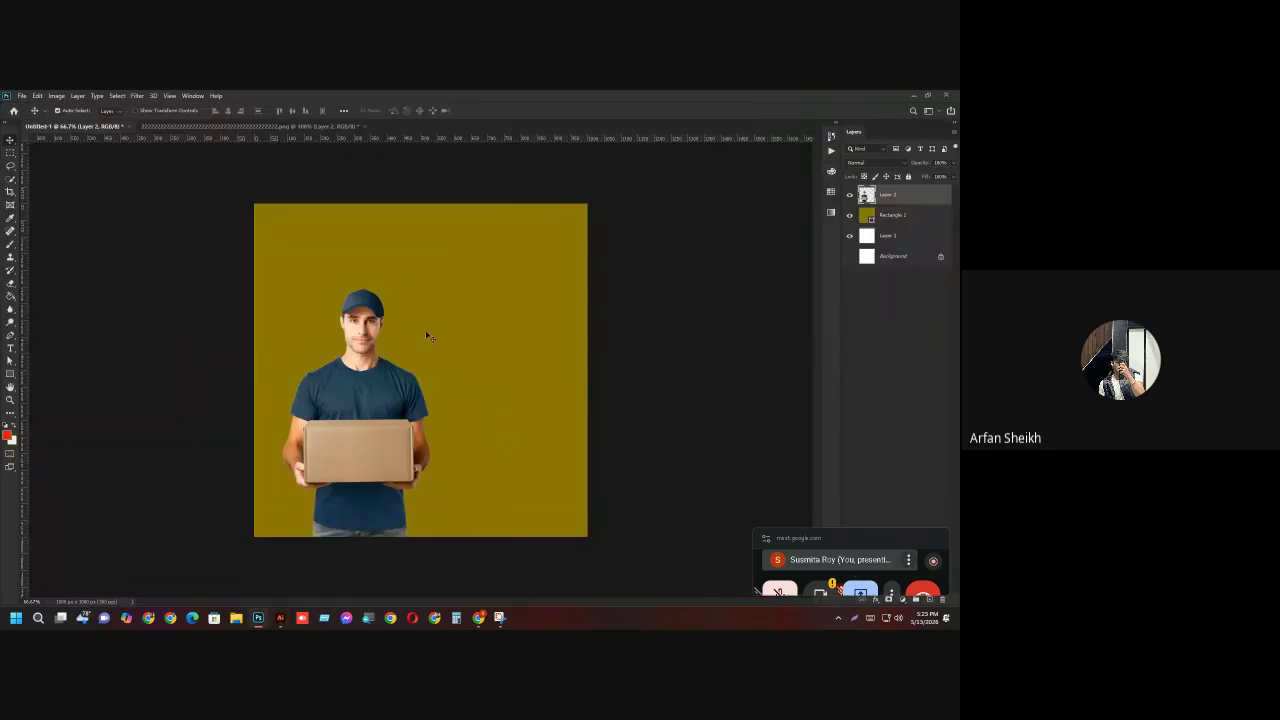
left_click(527, 288)
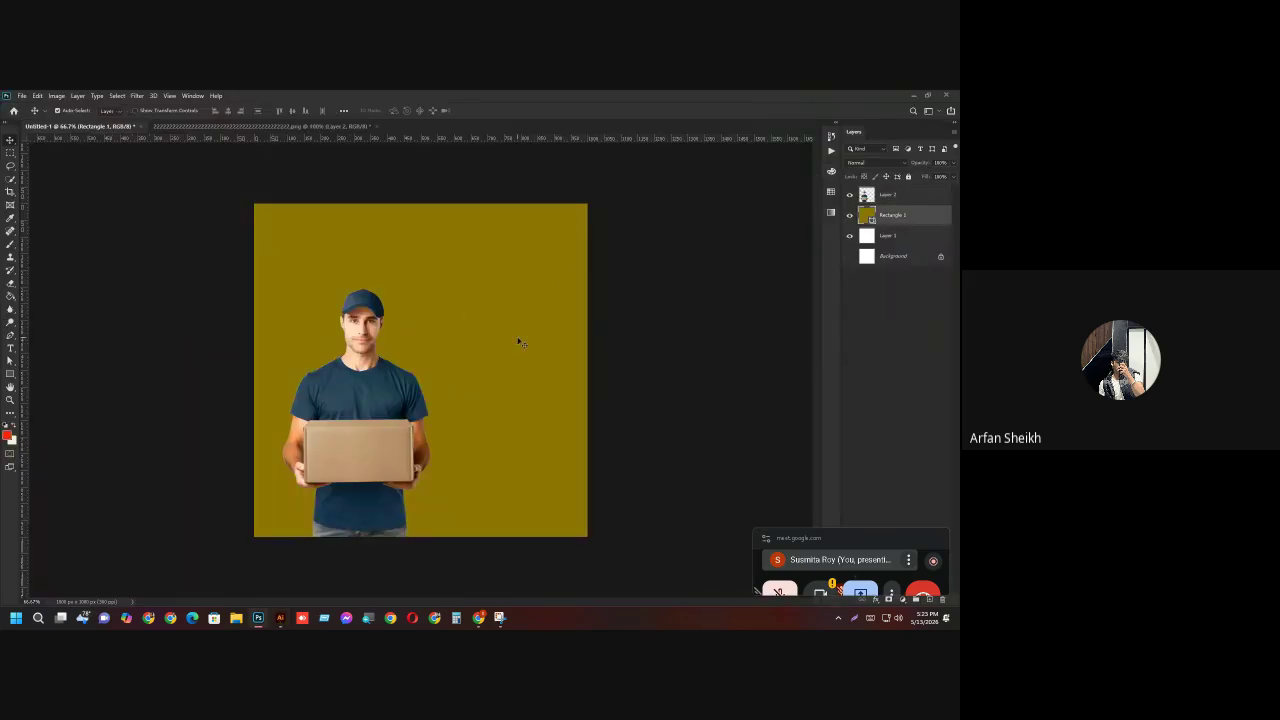
Change the fill colour of the Rectangle 1 background shape to a dark green.
double_click(867, 216)
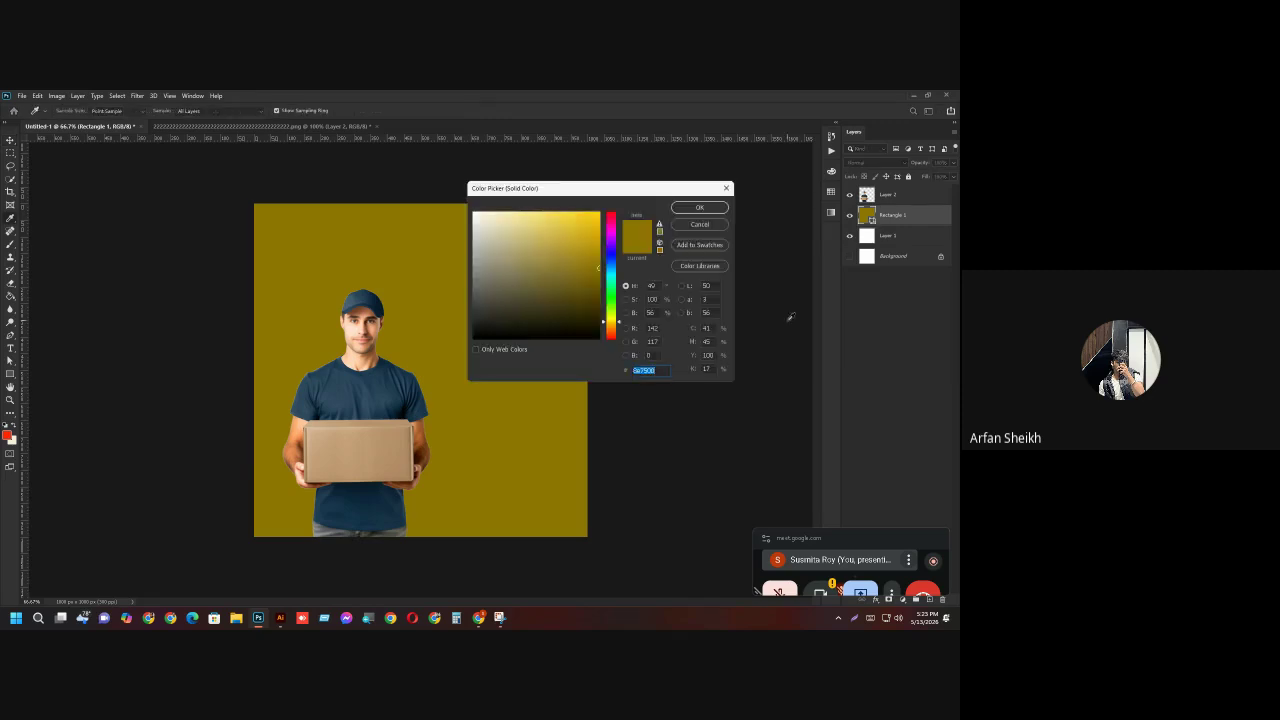
mouse_move(611, 318)
left_mouse_down()
mouse_move(599, 262)
mouse_move(597, 291)
left_mouse_up()
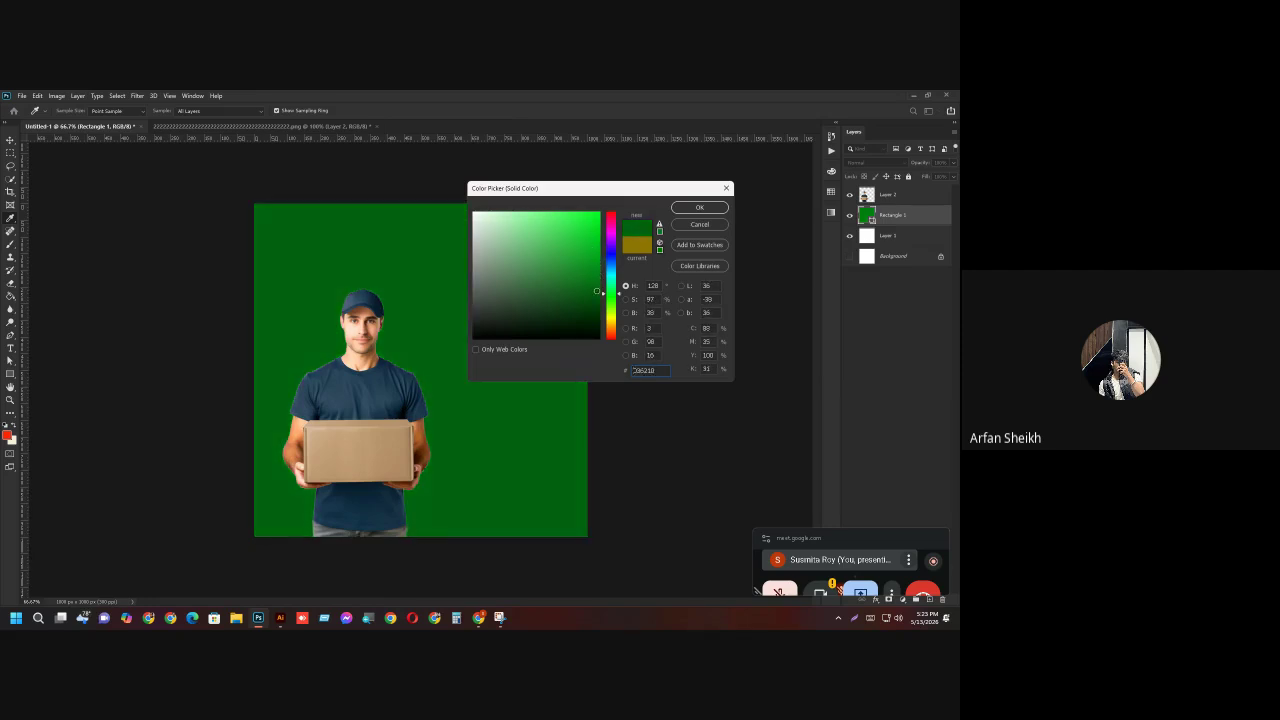
left_click(699, 207)
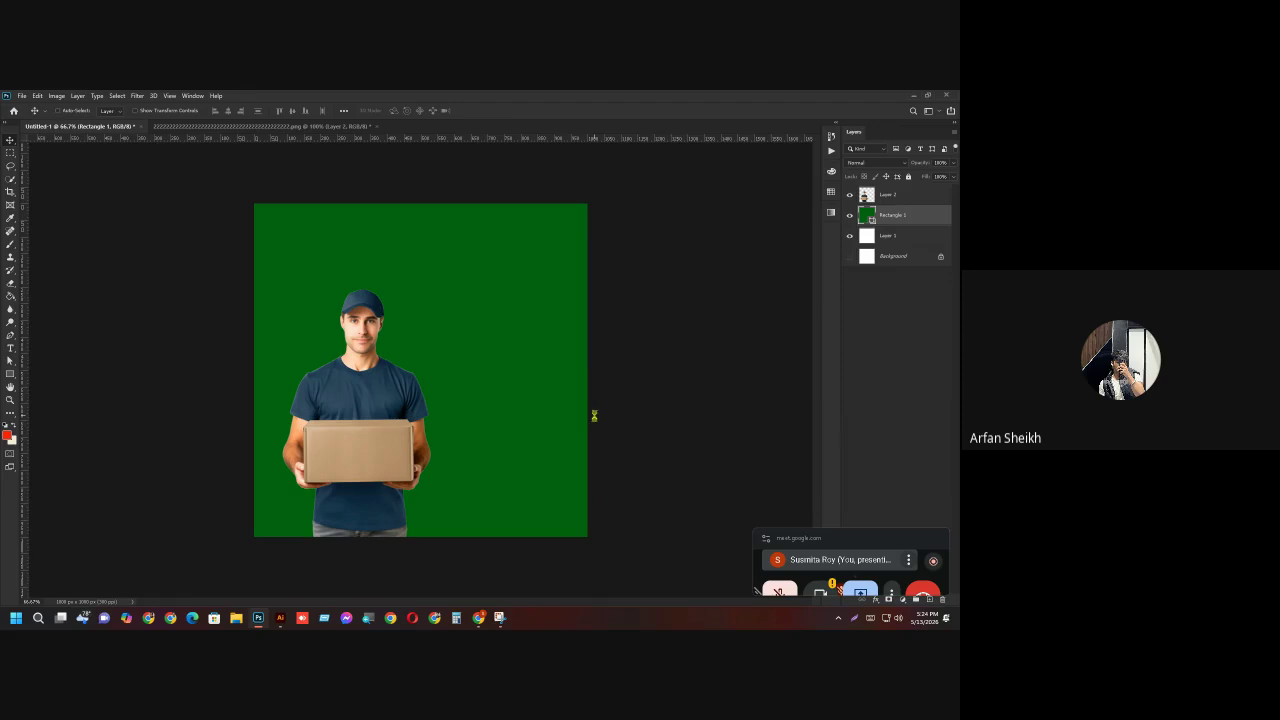
Open the downloaded WhatsApp Image 2026-05-13 at 4.57.42 PM.jpeg reference from Chrome's recent downloads in Photoshop.
key("ctrl+o")
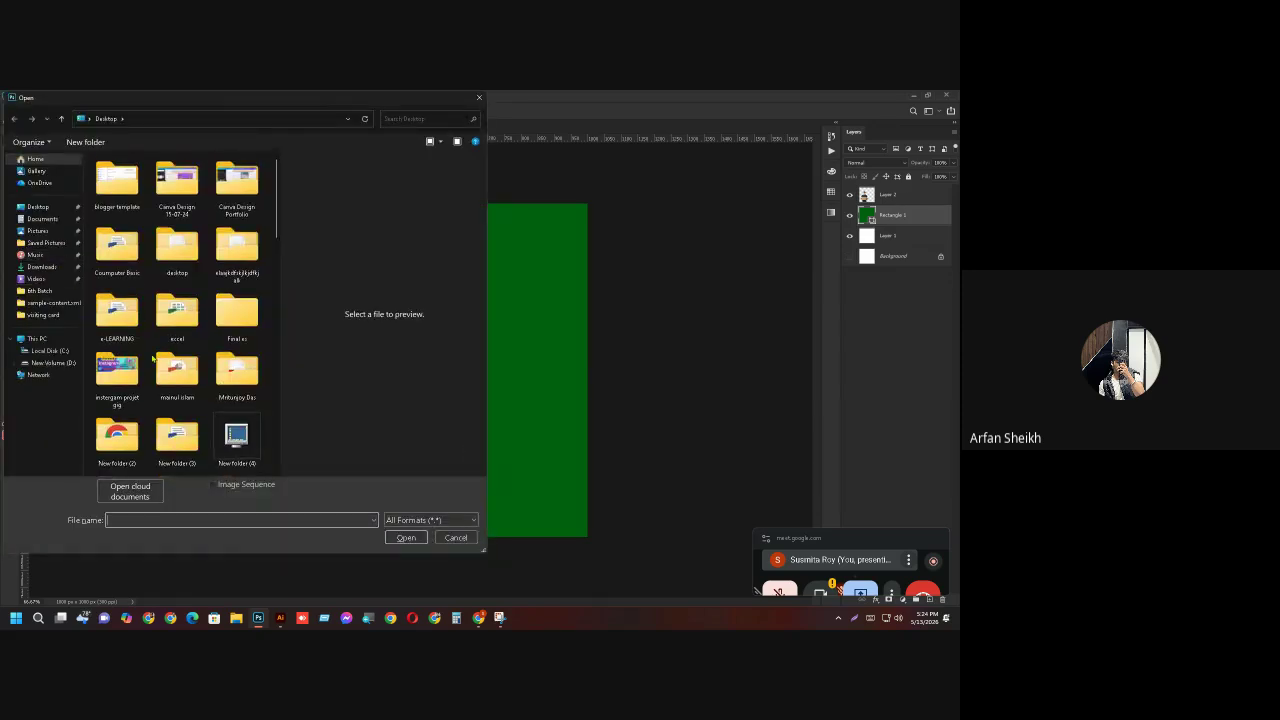
left_click(455, 537)
mouse_move(478, 617)
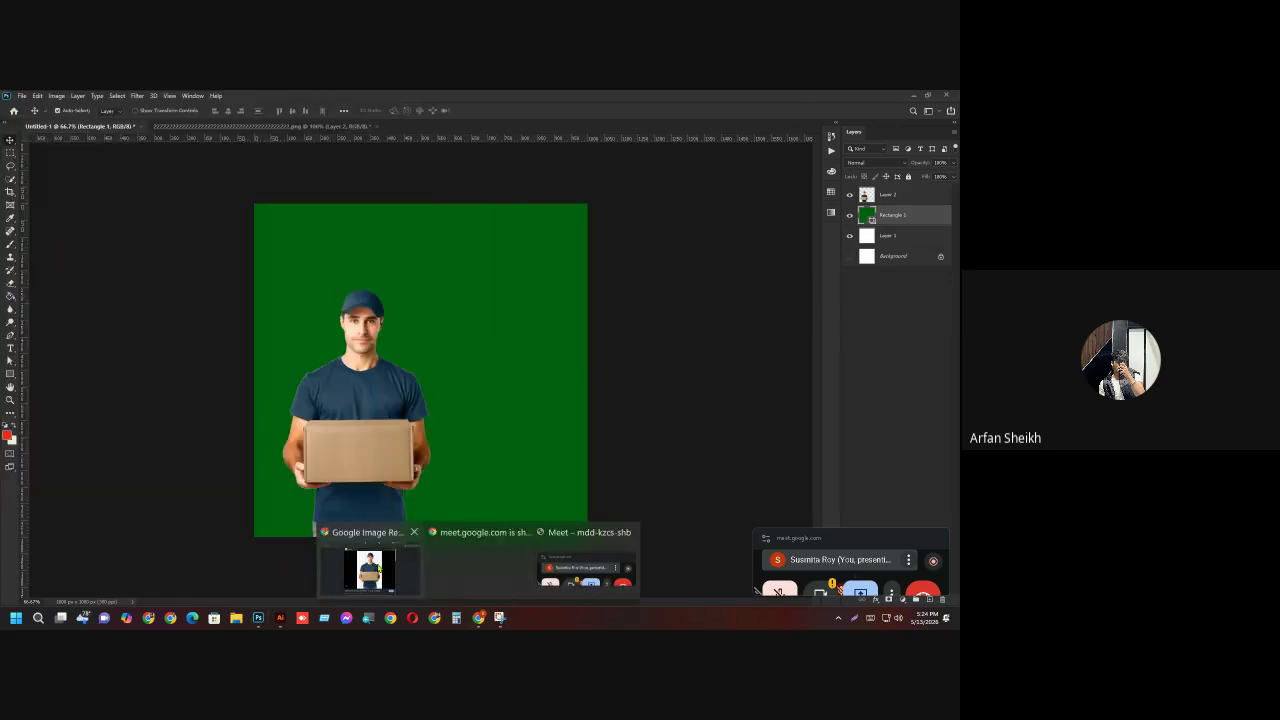
left_click(369, 567)
left_click(897, 131)
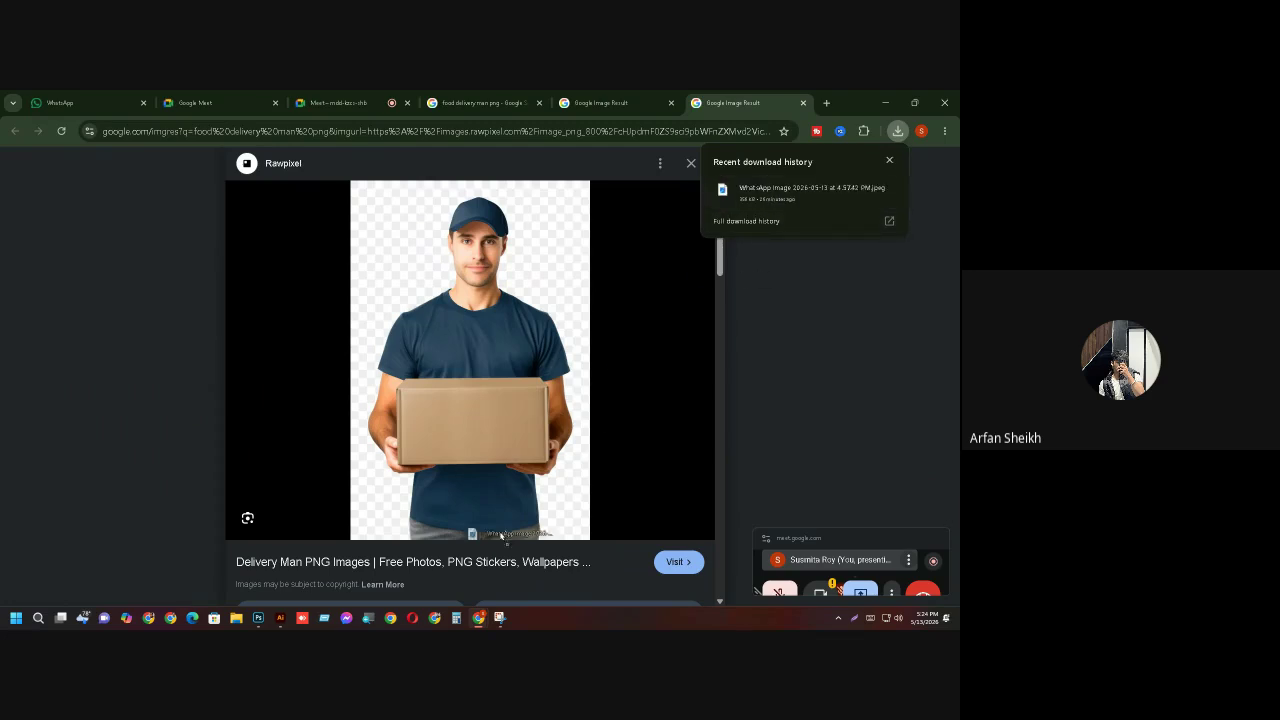
left_click(259, 619)
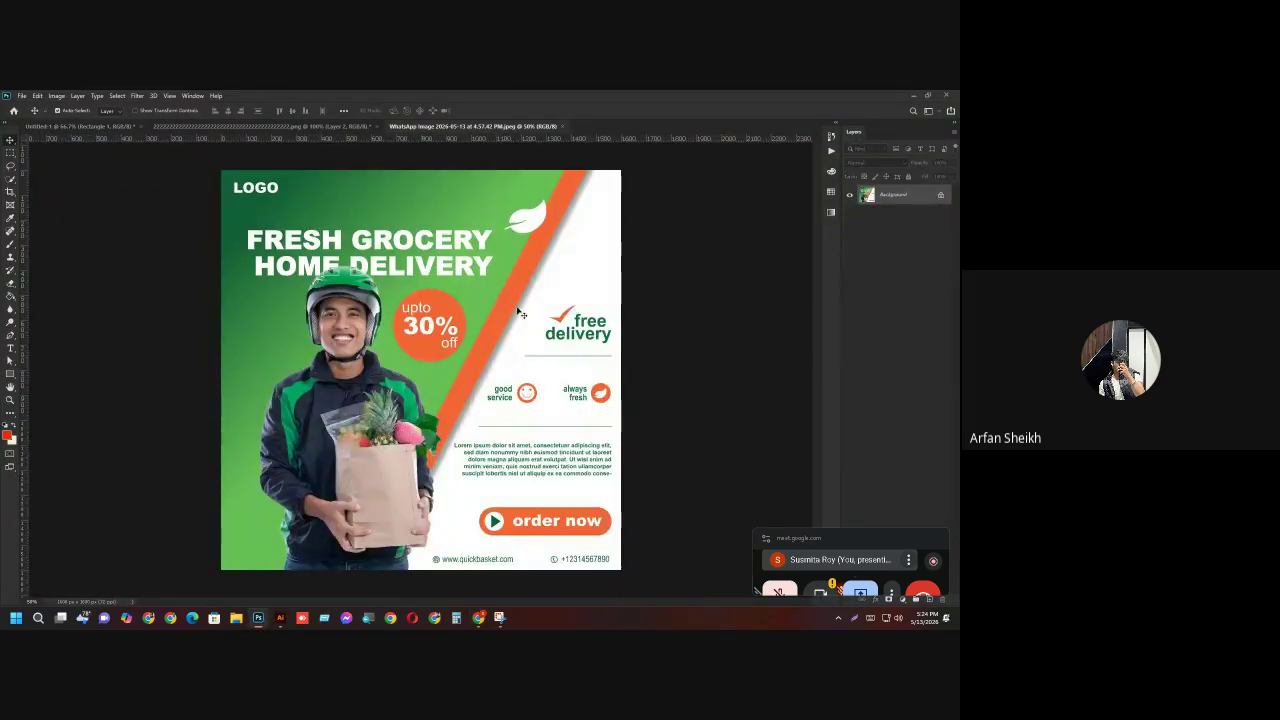
Draw a rectangle about 211 by 139 px beside LOGO in the reference image and fill it with red.
left_click(77, 127)
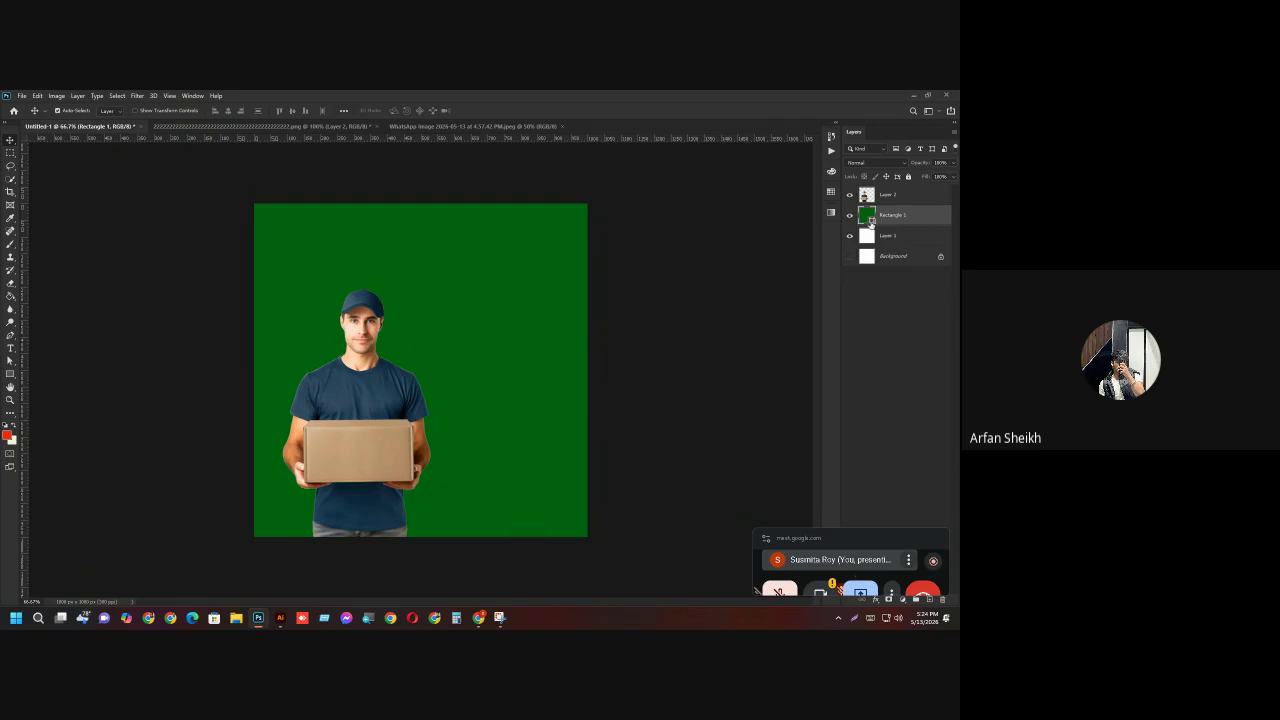
left_click(507, 127)
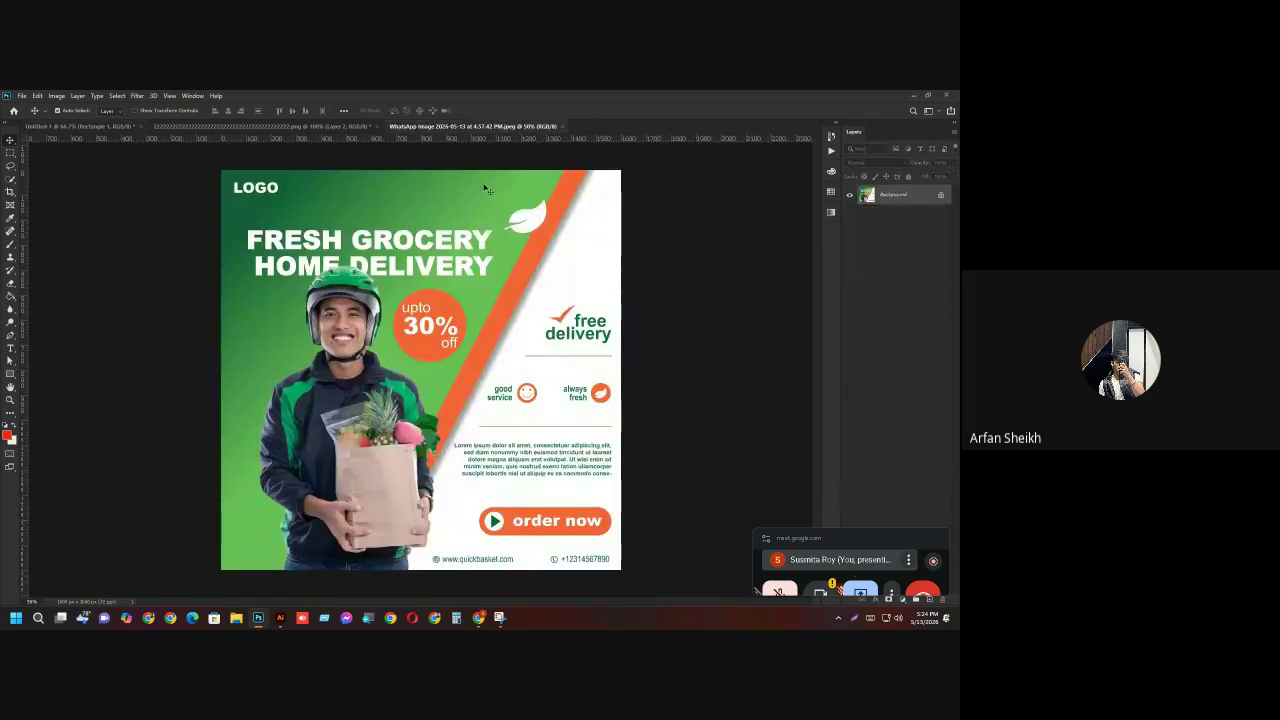
key("ctrl+plus")
key("ctrl+plus")
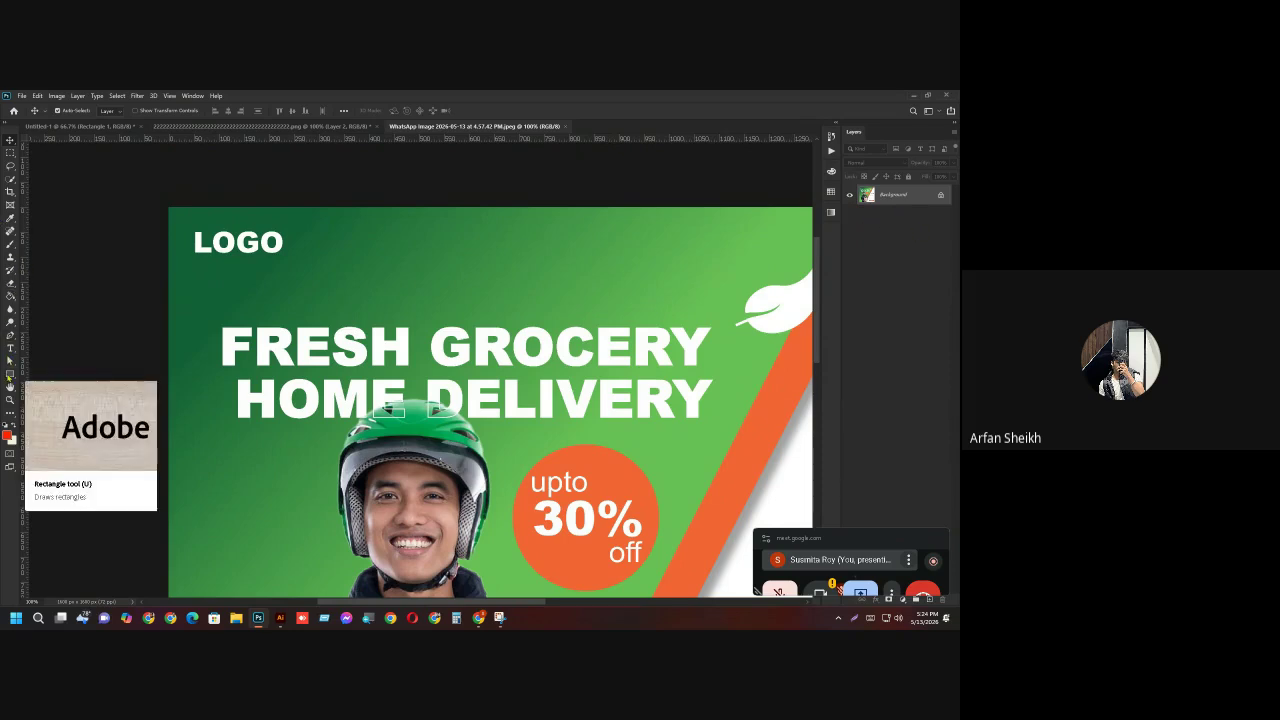
left_click(10, 374)
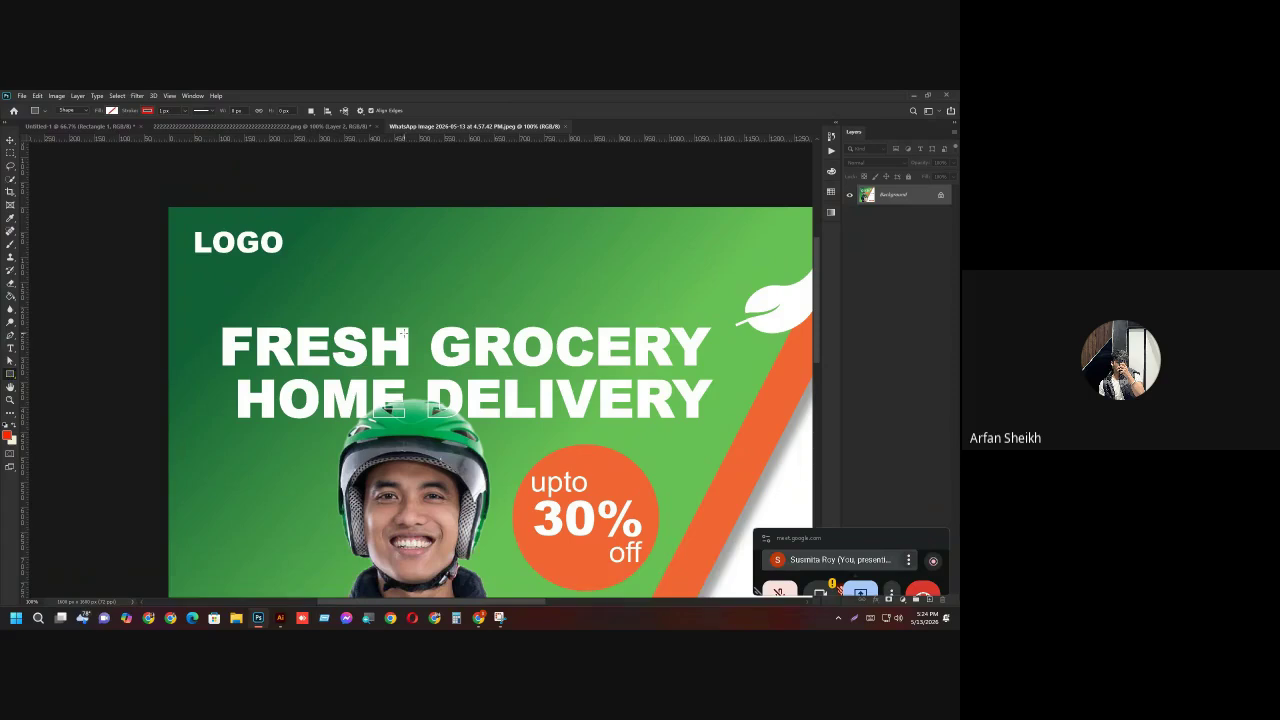
left_click_drag(314, 226, 419, 294)
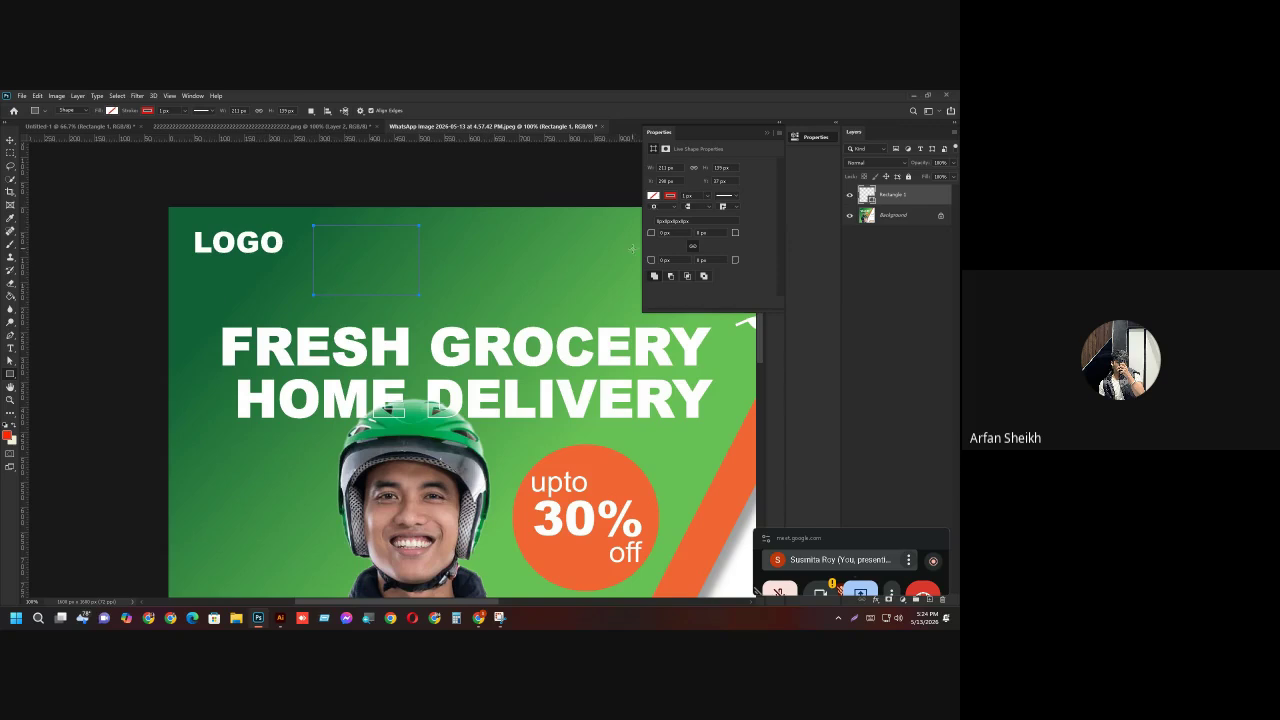
left_click(654, 196)
left_click(692, 248)
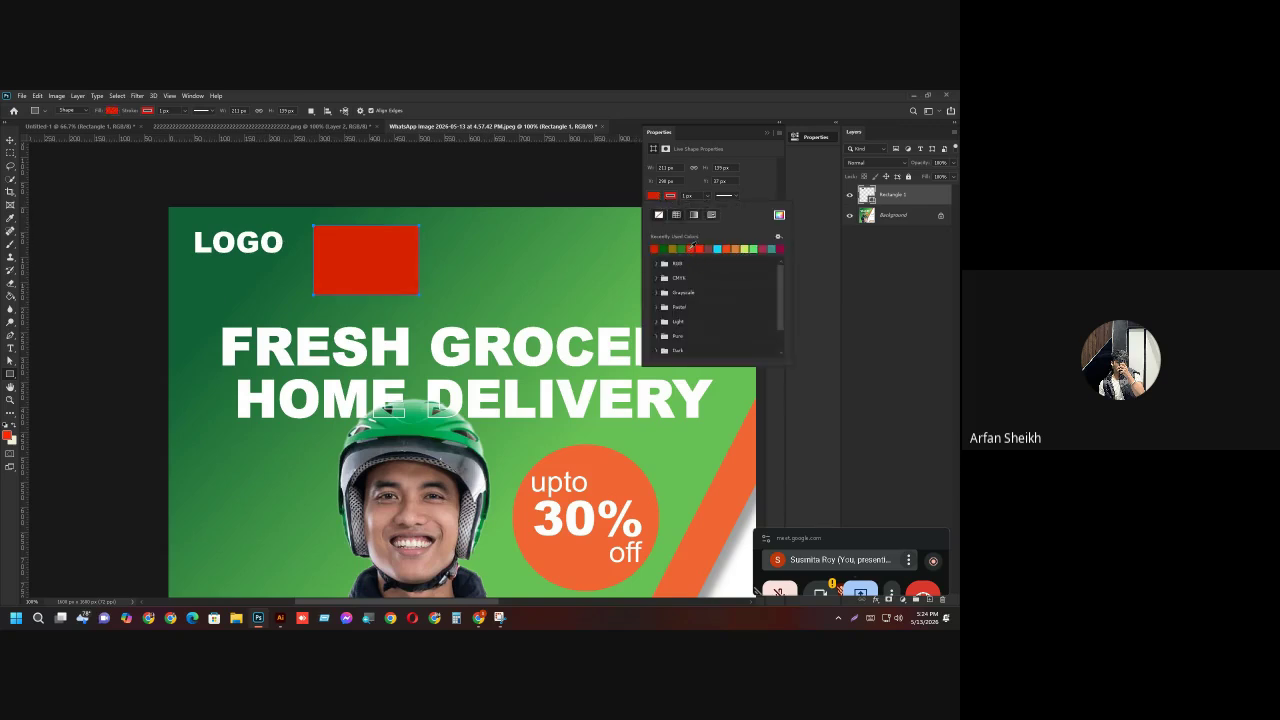
Sample the dark green below LOGO with the rectangle's colour picker to get its hex code, then cancel the colour change.
left_click(10, 141)
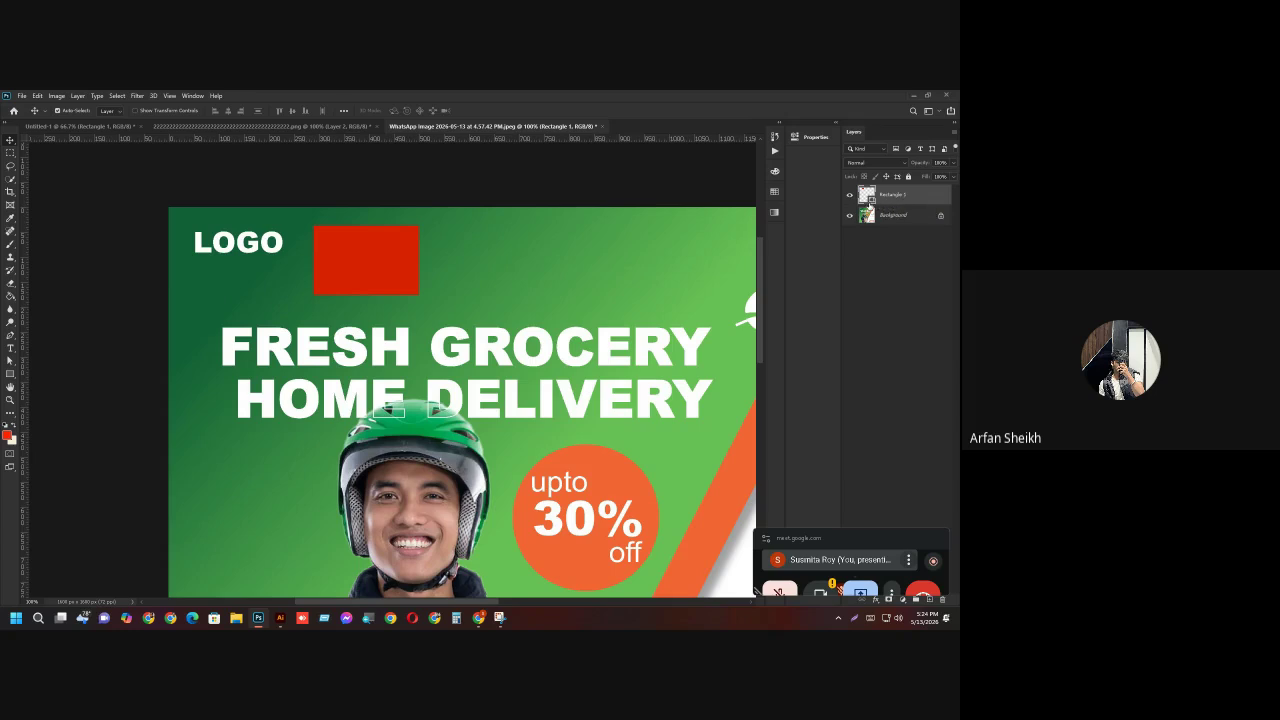
double_click(870, 199)
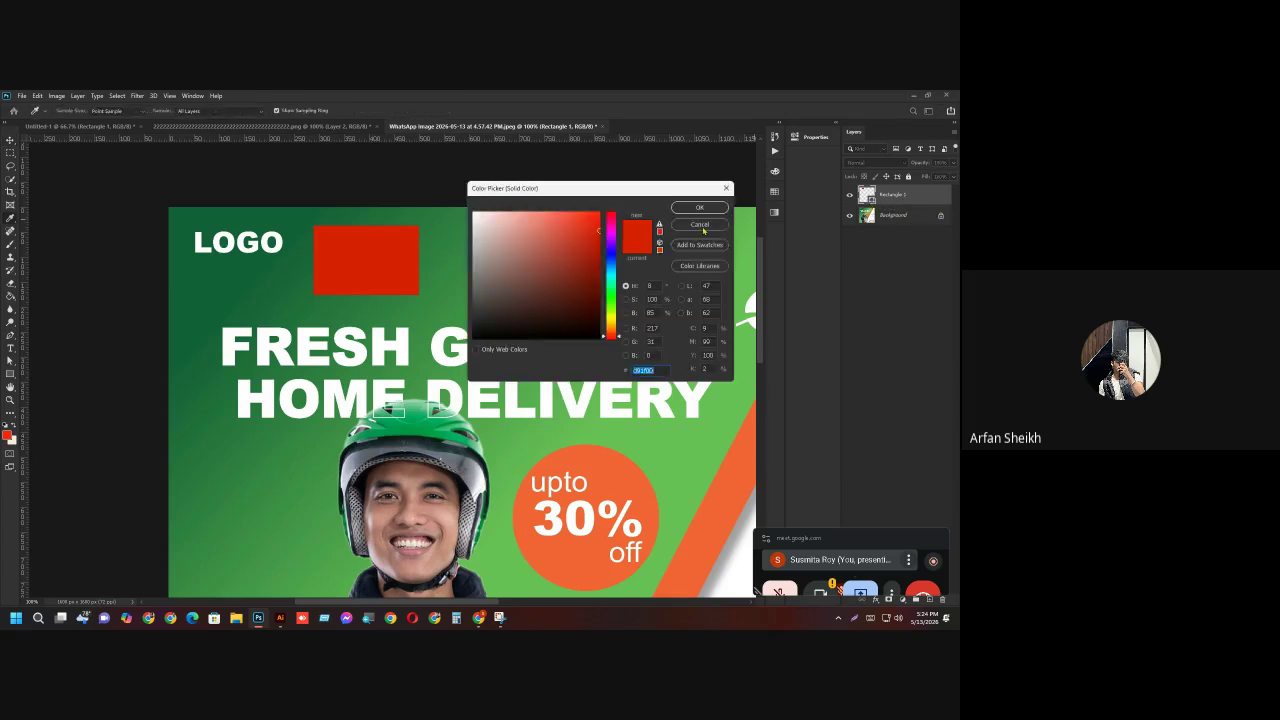
left_click(206, 259)
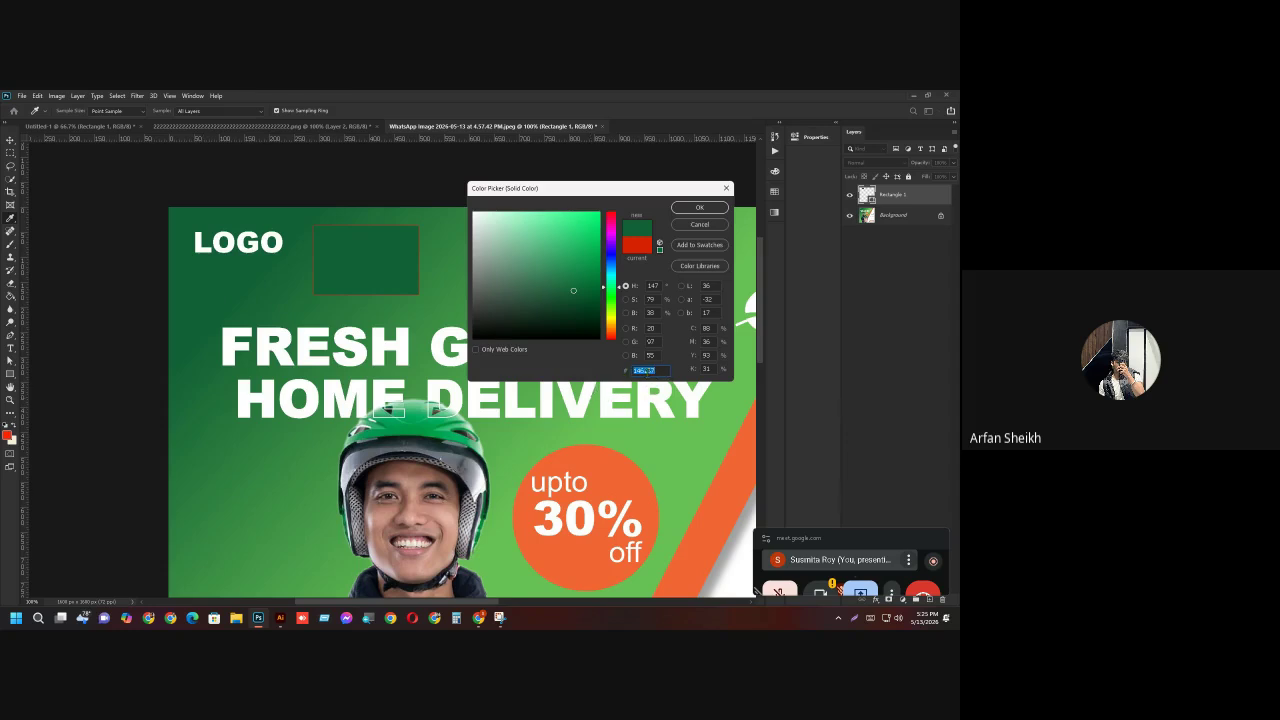
left_click(704, 229)
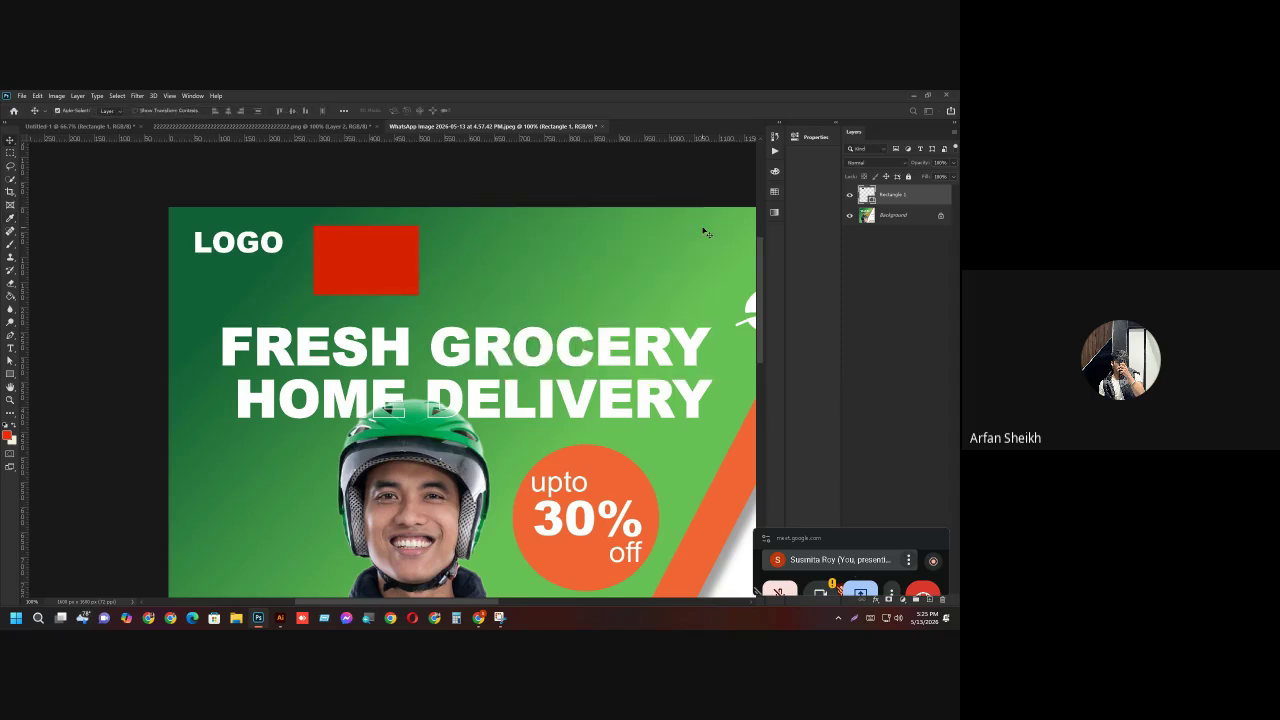
Set the Rectangle 1 background shape in the Untitled-1 document to the fill colour #146137.
left_click(95, 127)
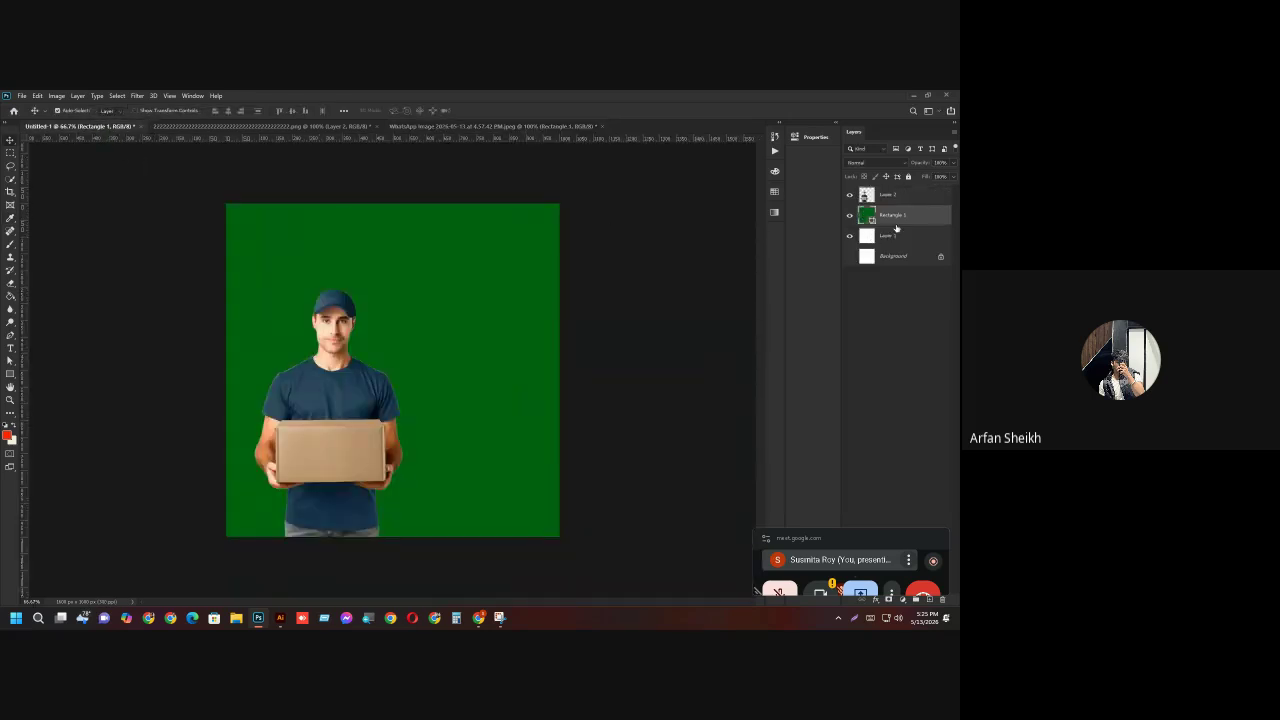
double_click(870, 220)
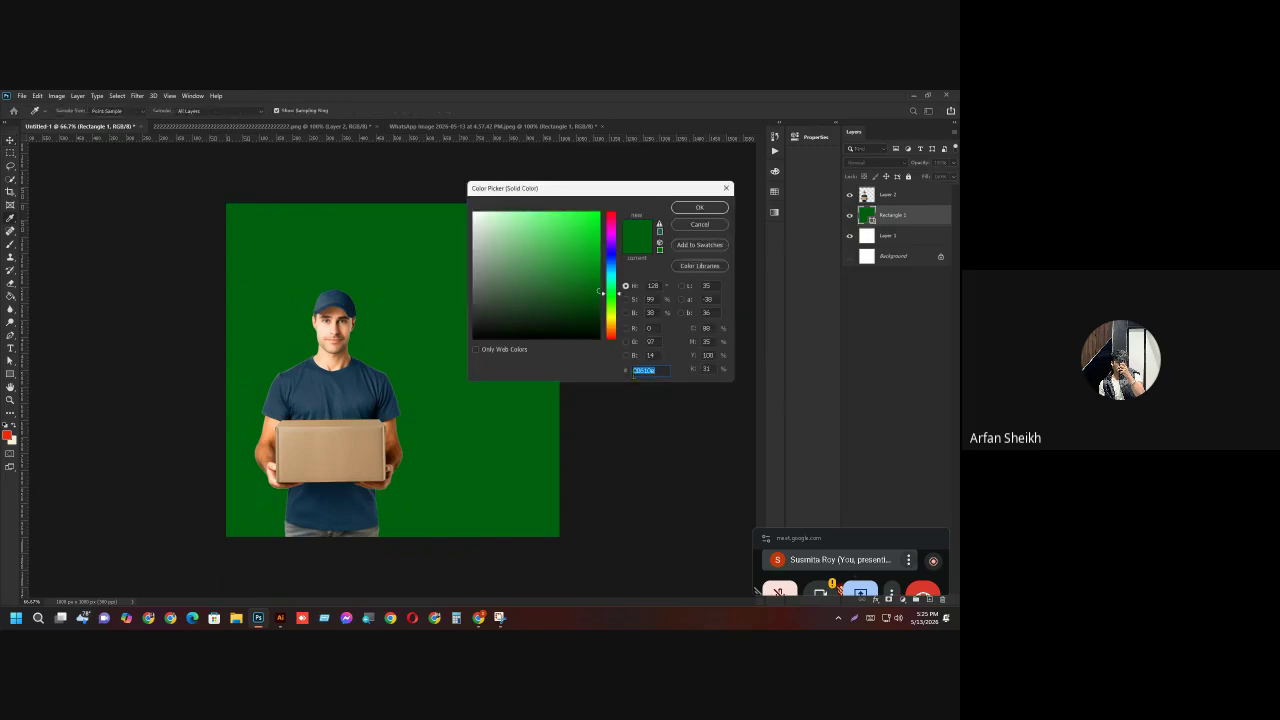
type("146137")
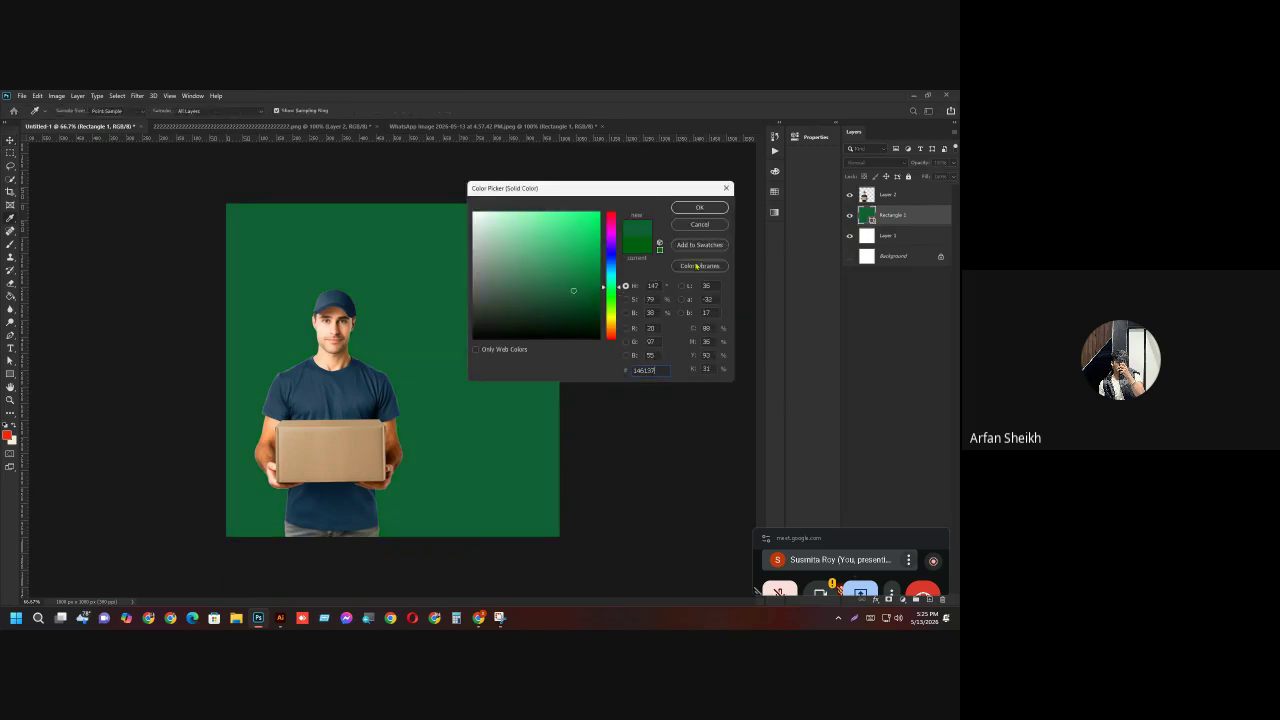
left_click(694, 208)
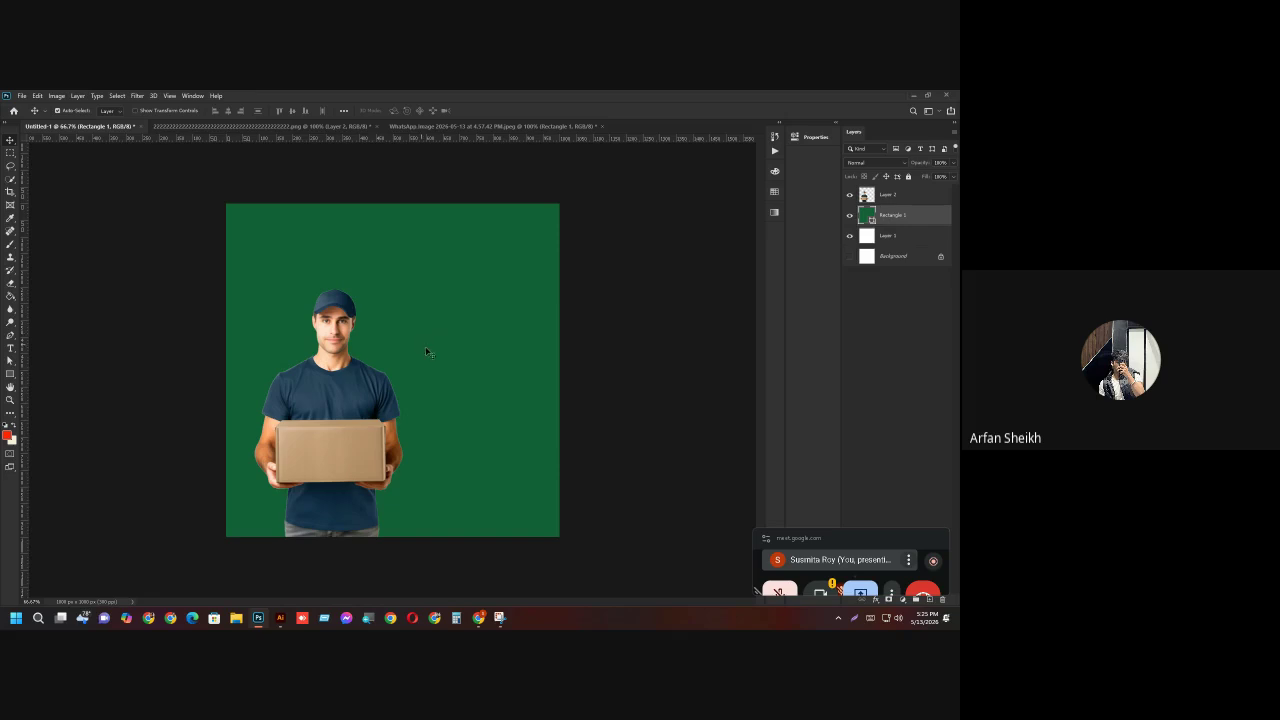
Compare the Untitled-1 document with the reference image, examining the diagonal stripe and white area, then return to Untitled-1.
left_click(279, 127)
left_click(490, 126)
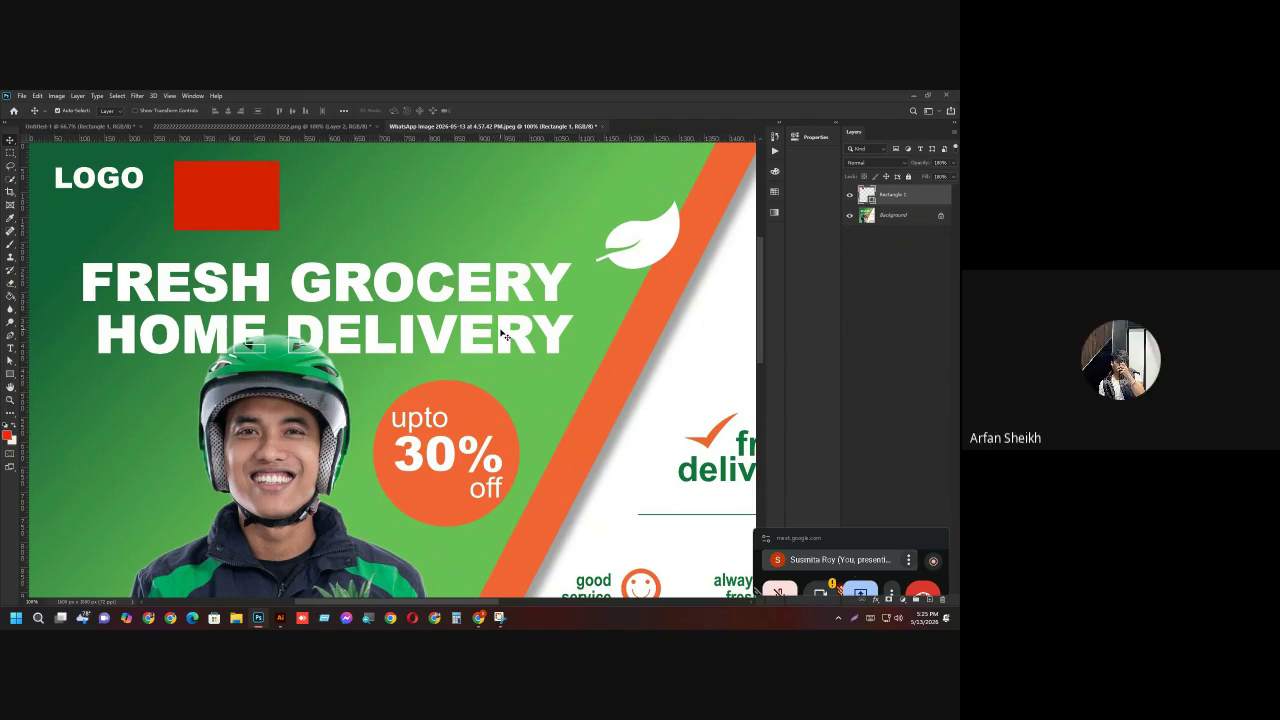
left_click(80, 126)
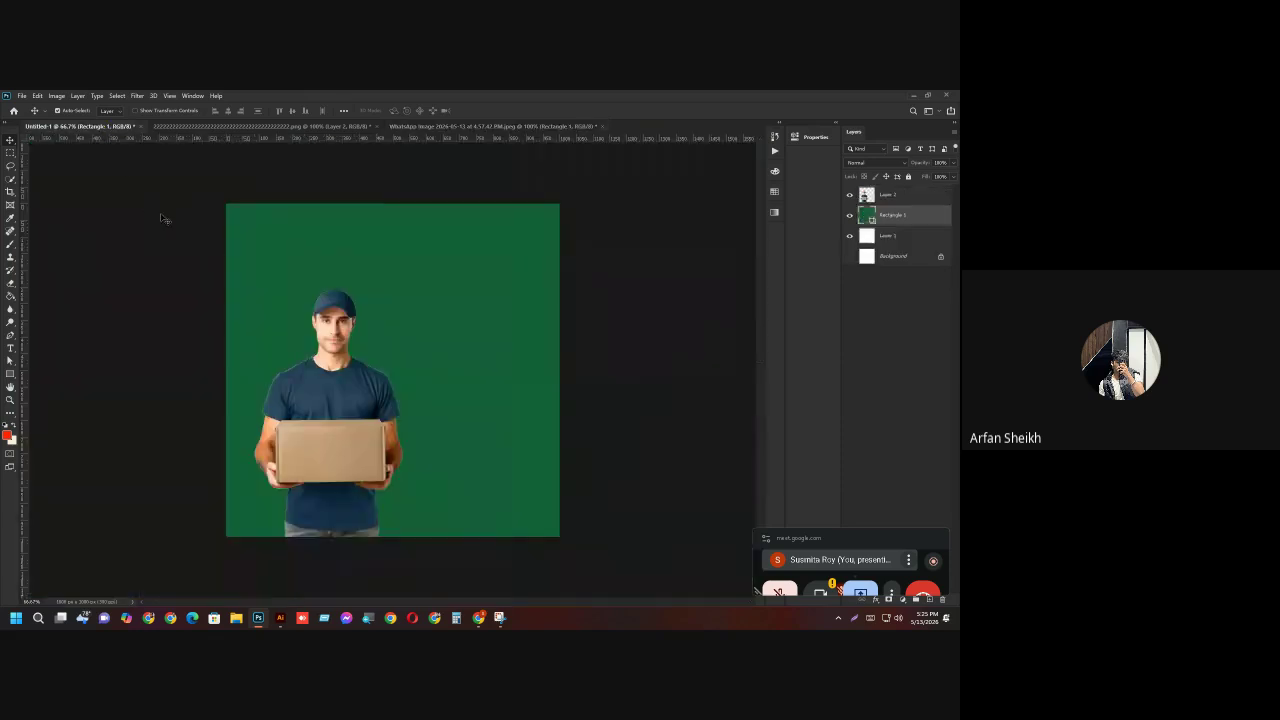
left_click(475, 126)
scroll(601, 371, "down", 2)
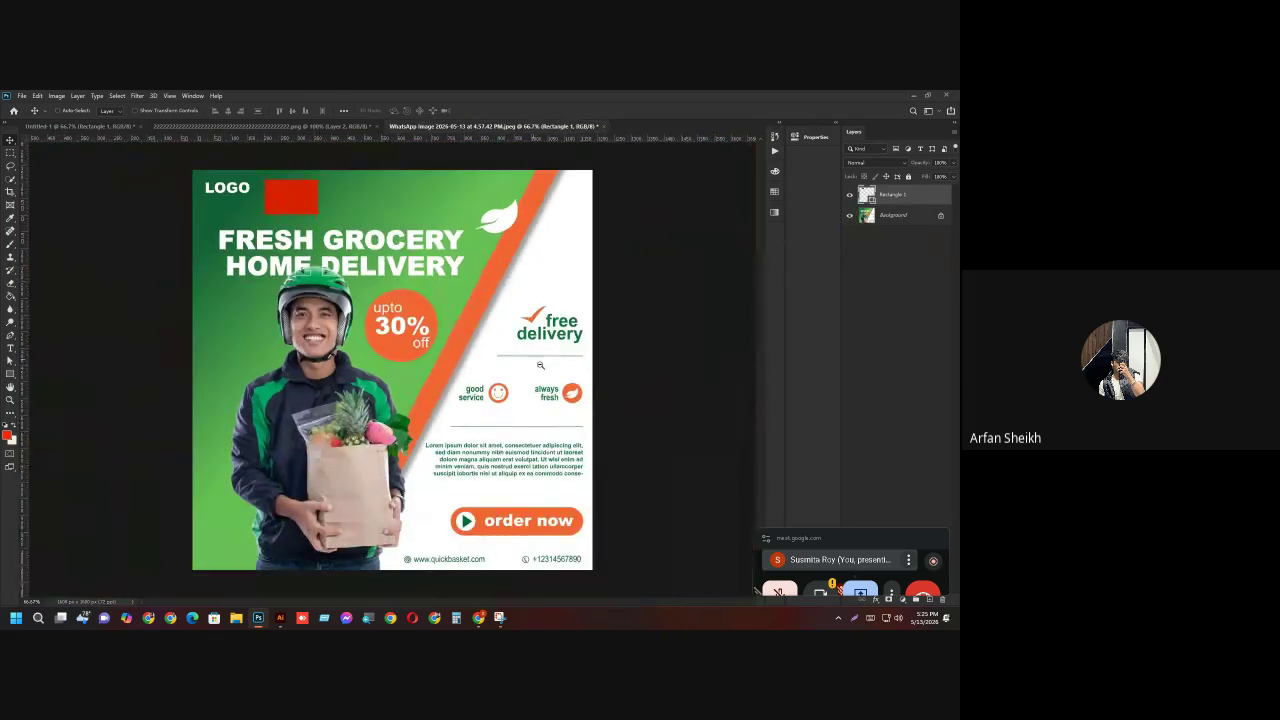
scroll(477, 333, "up", 1)
scroll(386, 332, "up", 1)
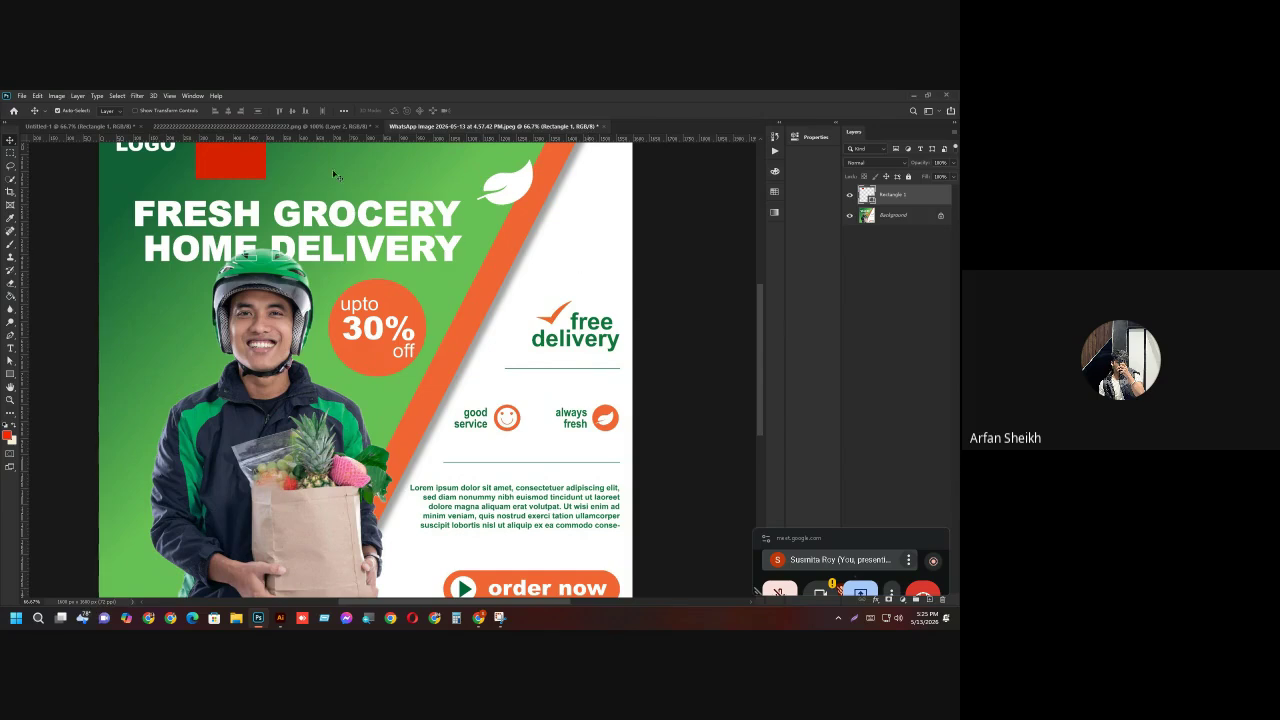
left_click(60, 126)
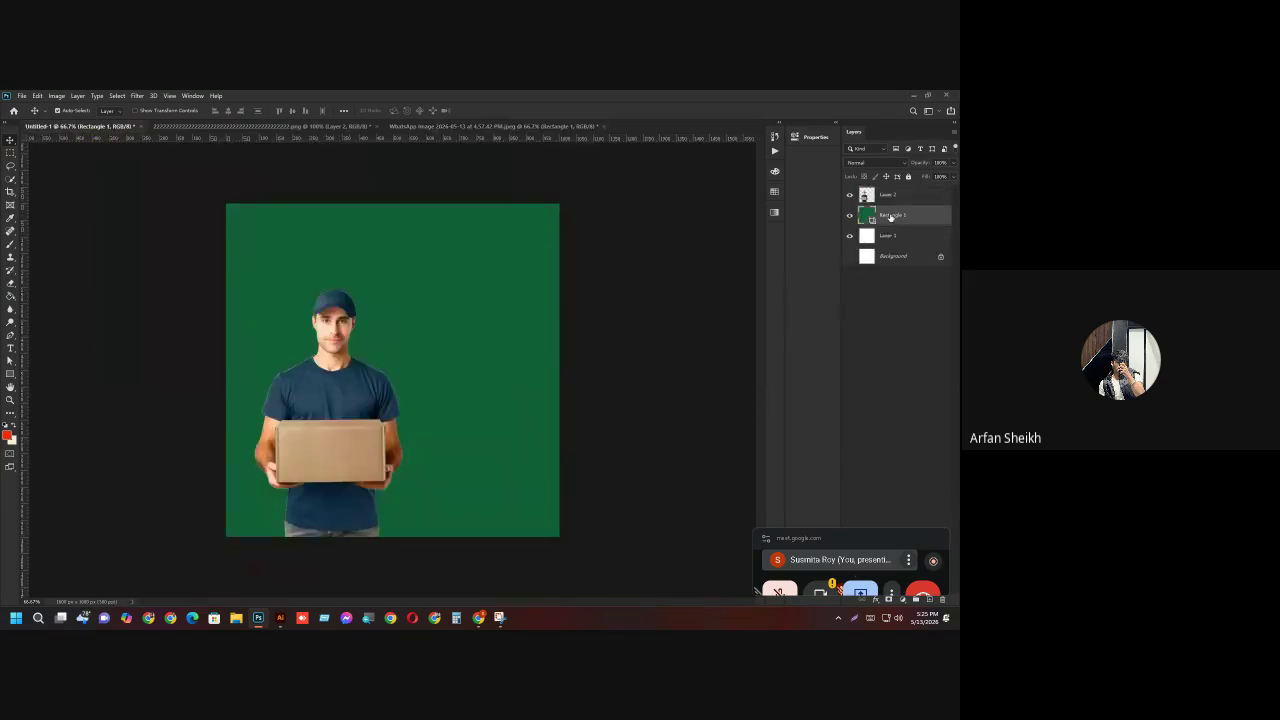
Duplicate the Rectangle 1 layer and draw a closed Pen shape over the canvas's lower-right half, with a diagonal edge between opposite corners.
key("ctrl+j")
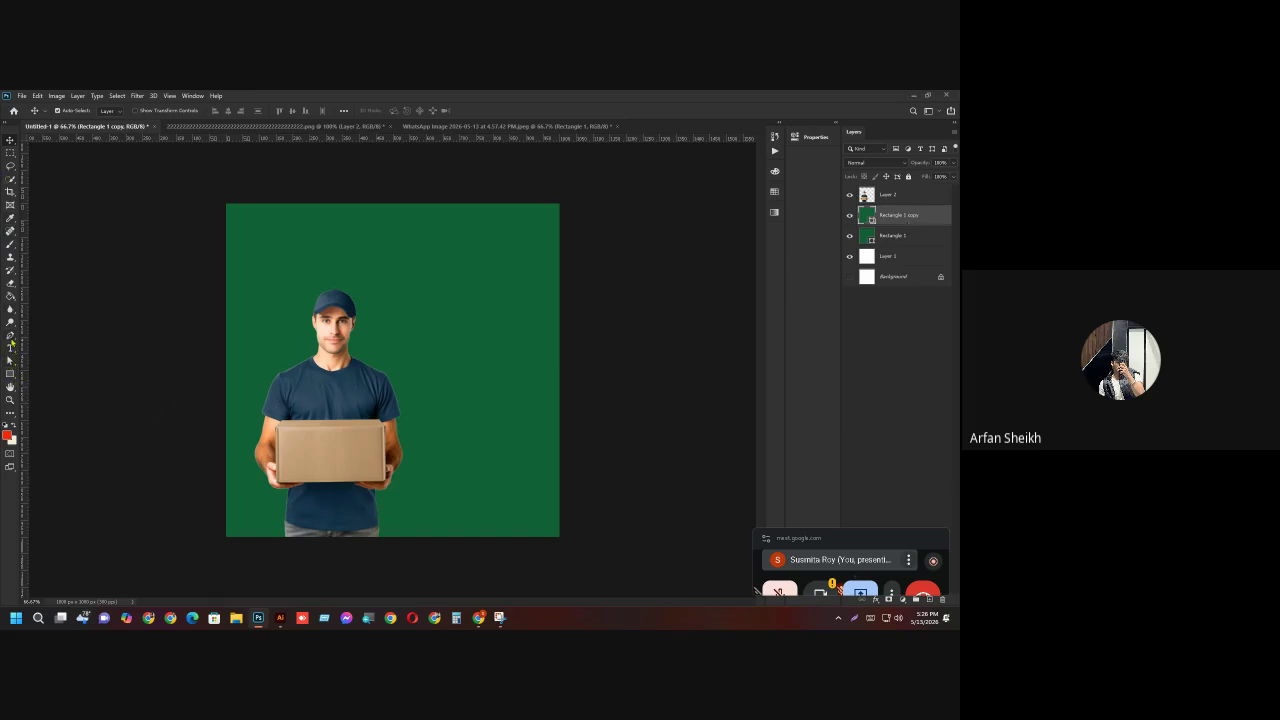
left_click(10, 336)
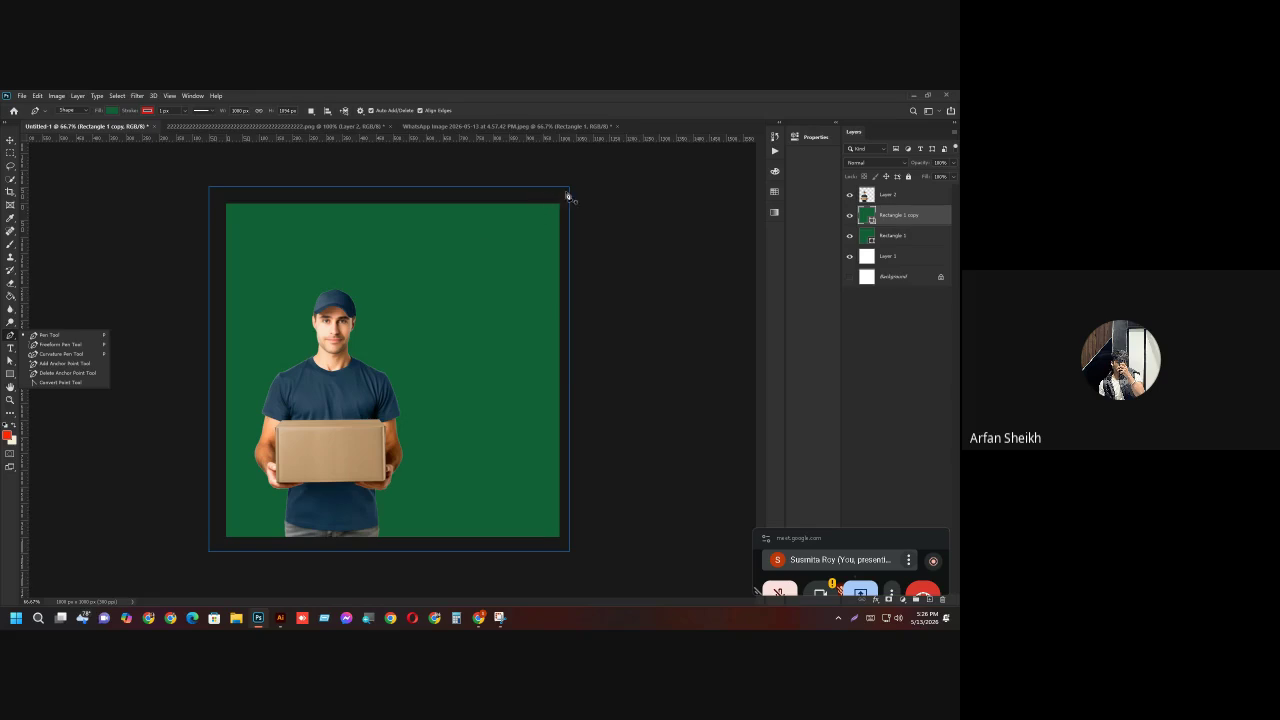
left_click(566, 192)
left_click(221, 564)
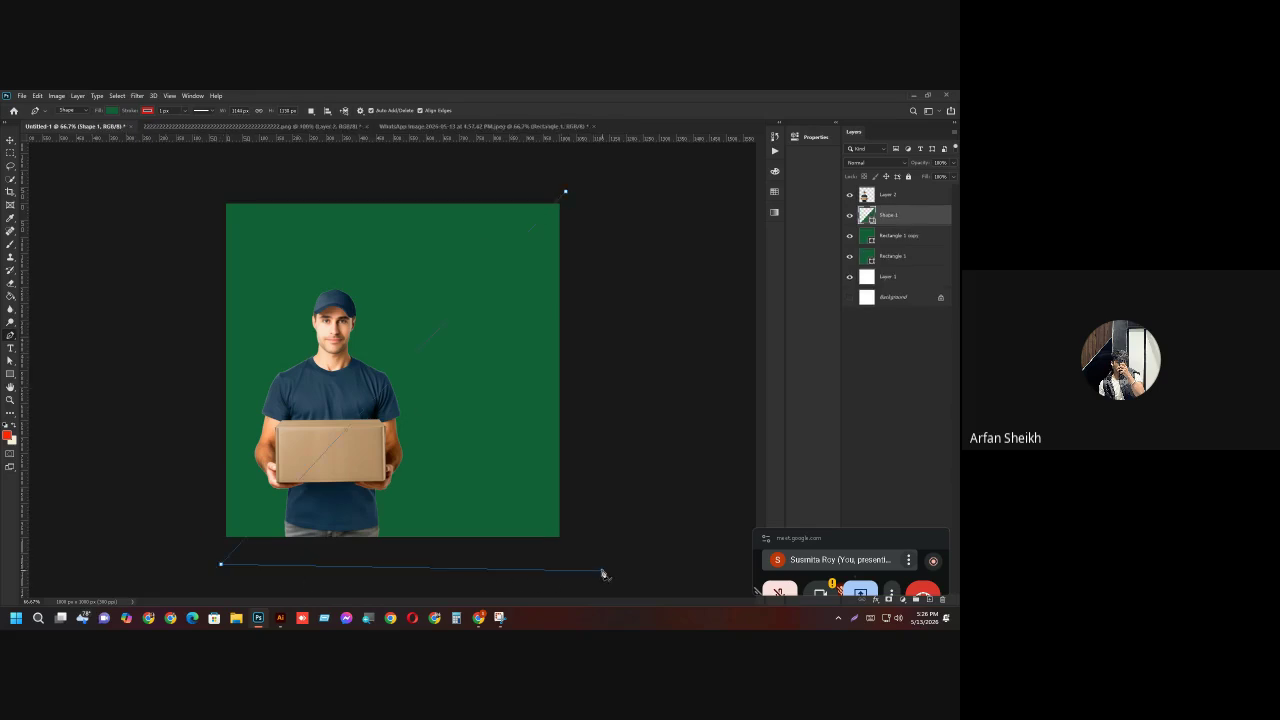
left_click(602, 571)
left_click(602, 284)
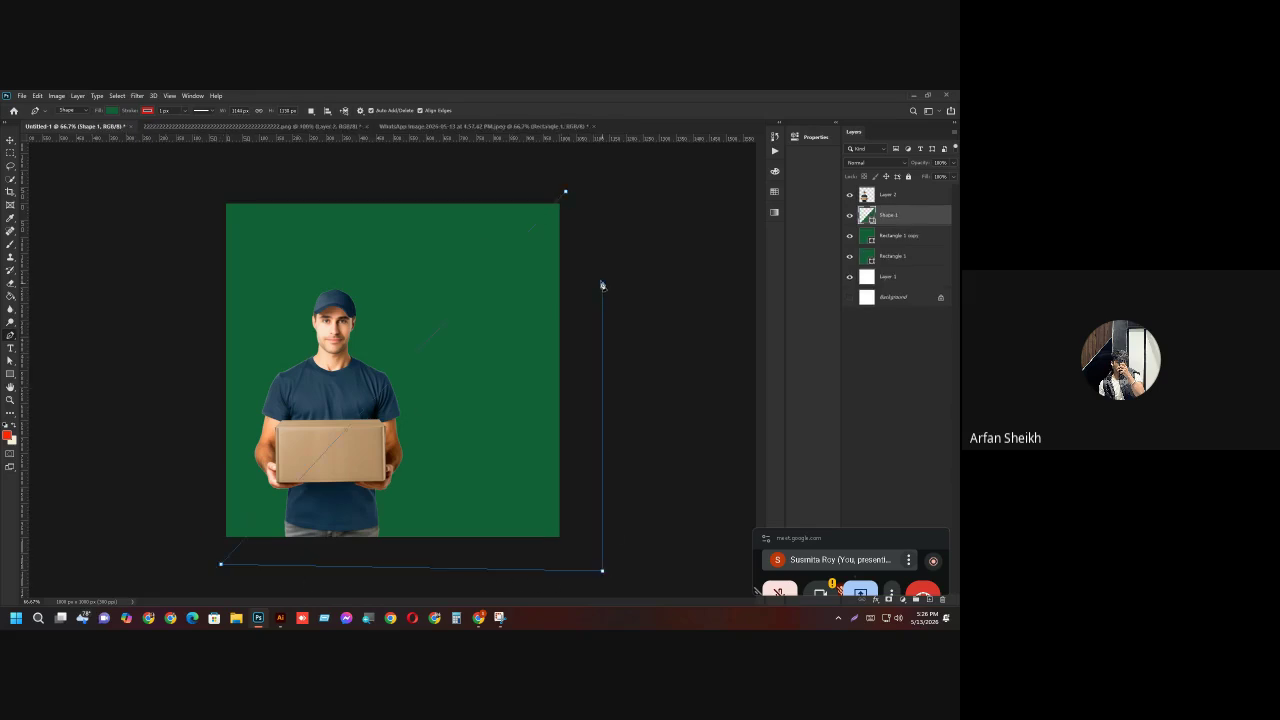
left_click(567, 193)
left_click(10, 140)
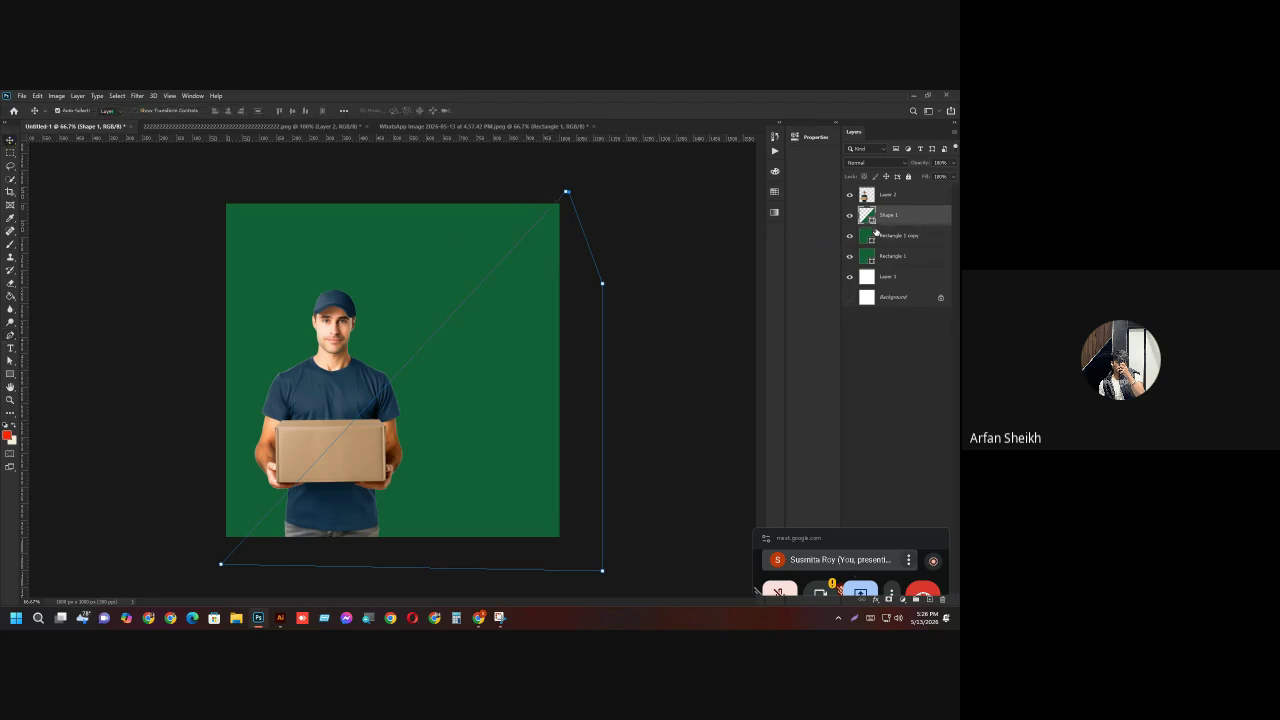
Fill the diagonal Shape 1 with white and deselect it.
double_click(866, 218)
left_click_drag(520, 250, 474, 212)
left_click(707, 211)
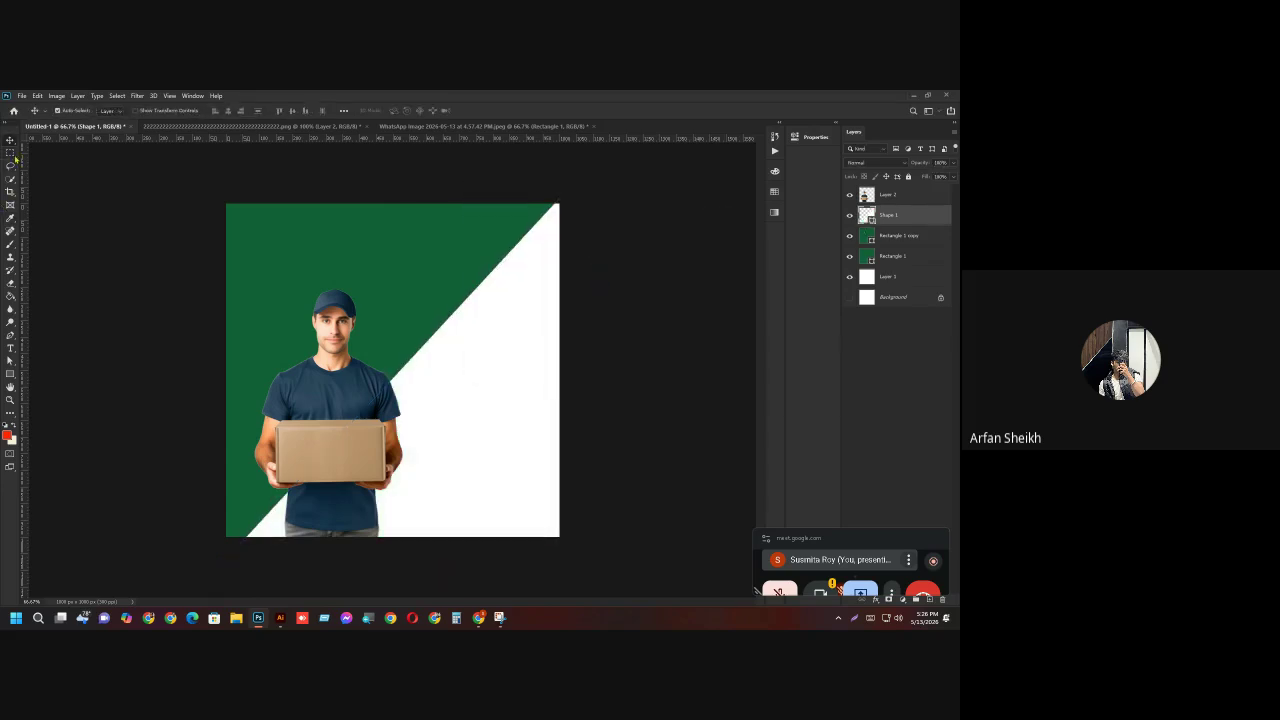
left_click(126, 195)
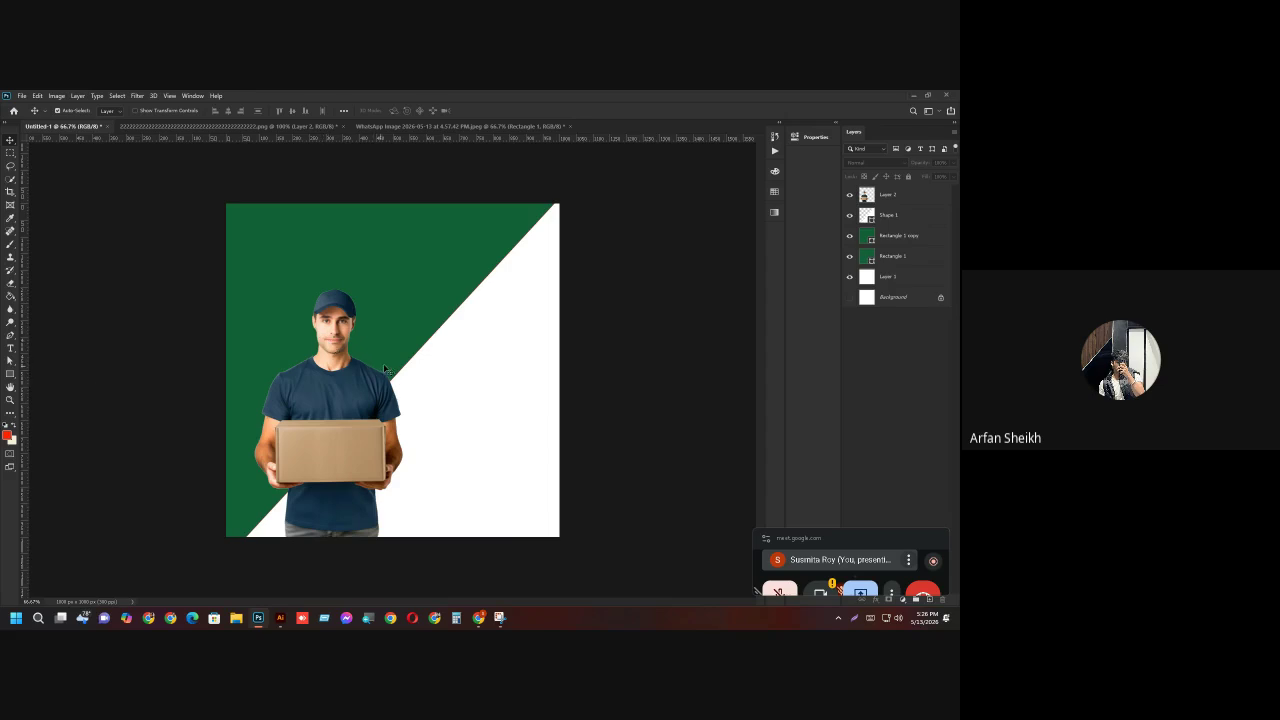
Draw a rectangle about 1145 × 64 px across the upper canvas, fill it with red, and move it slightly down.
left_click(10, 374)
left_click_drag(238, 227, 619, 246)
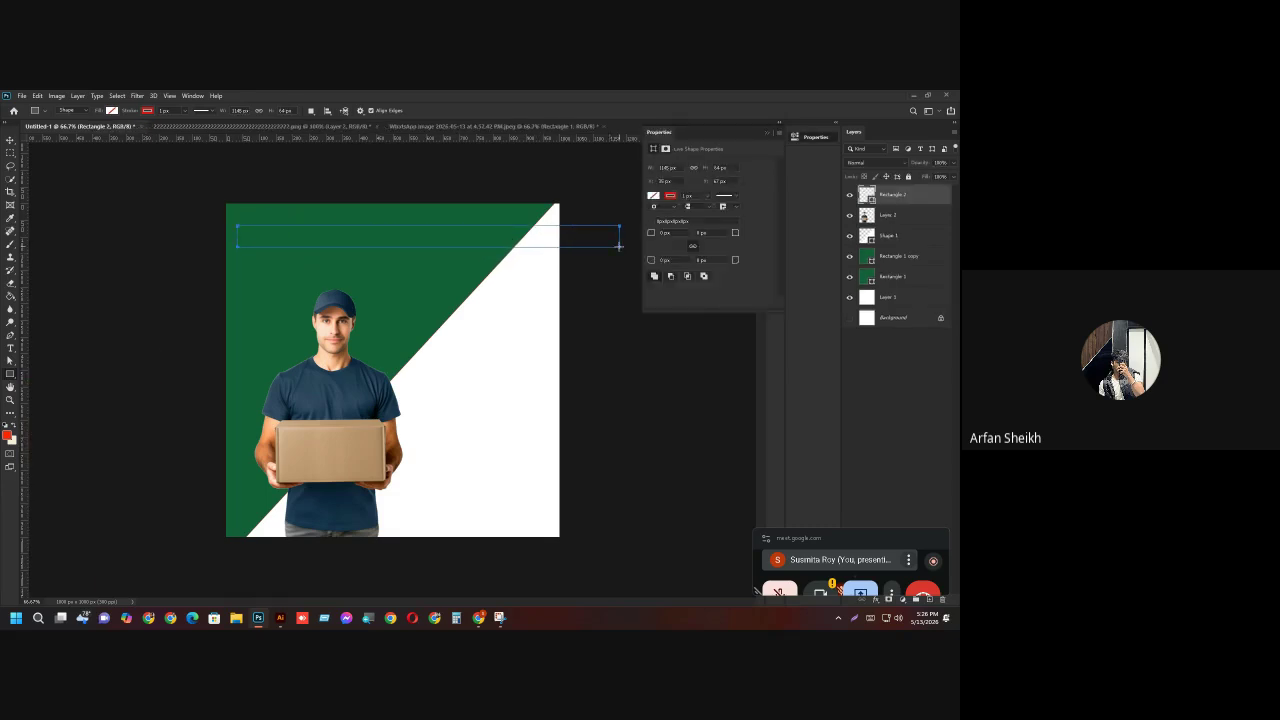
left_click(113, 110)
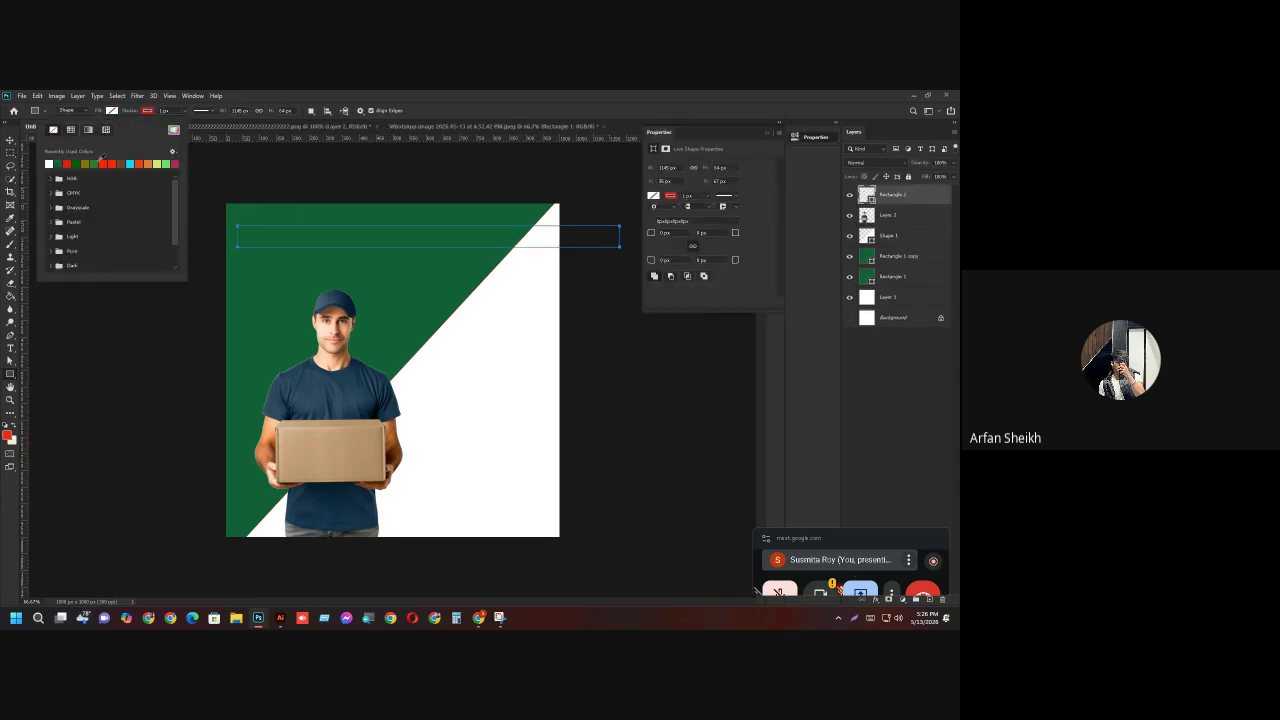
left_click(48, 163)
key("Escape")
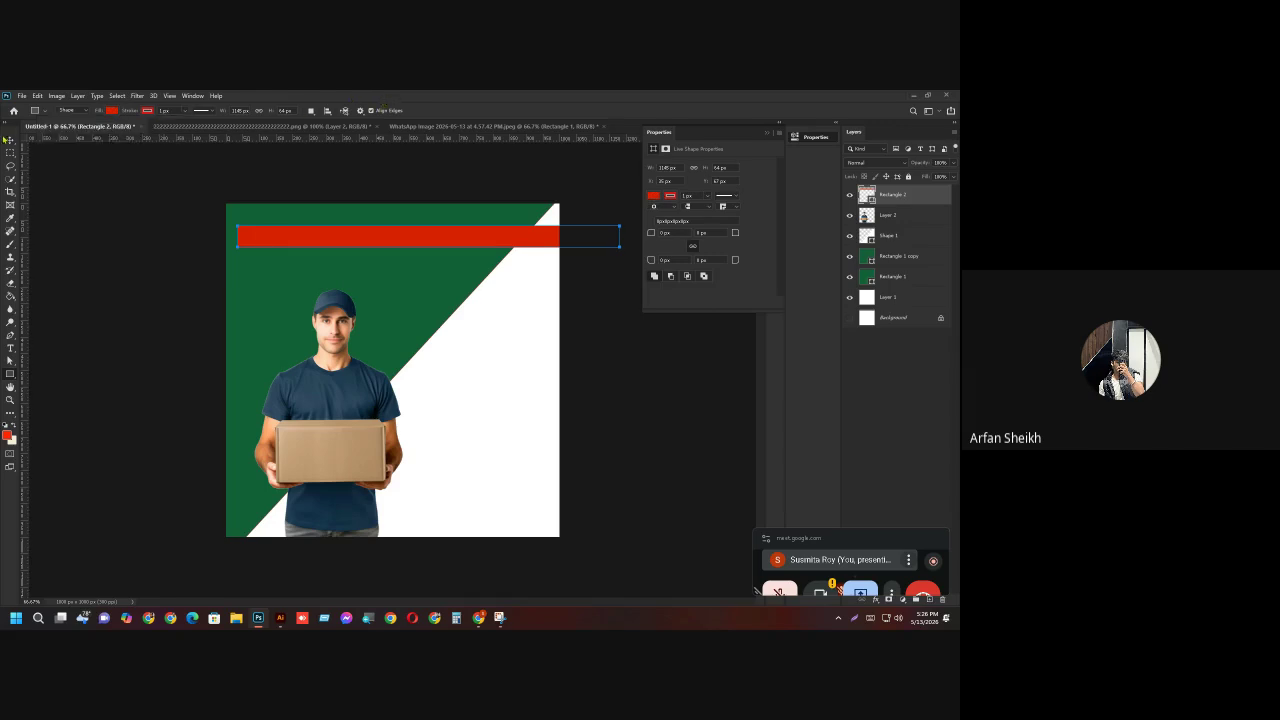
key("v")
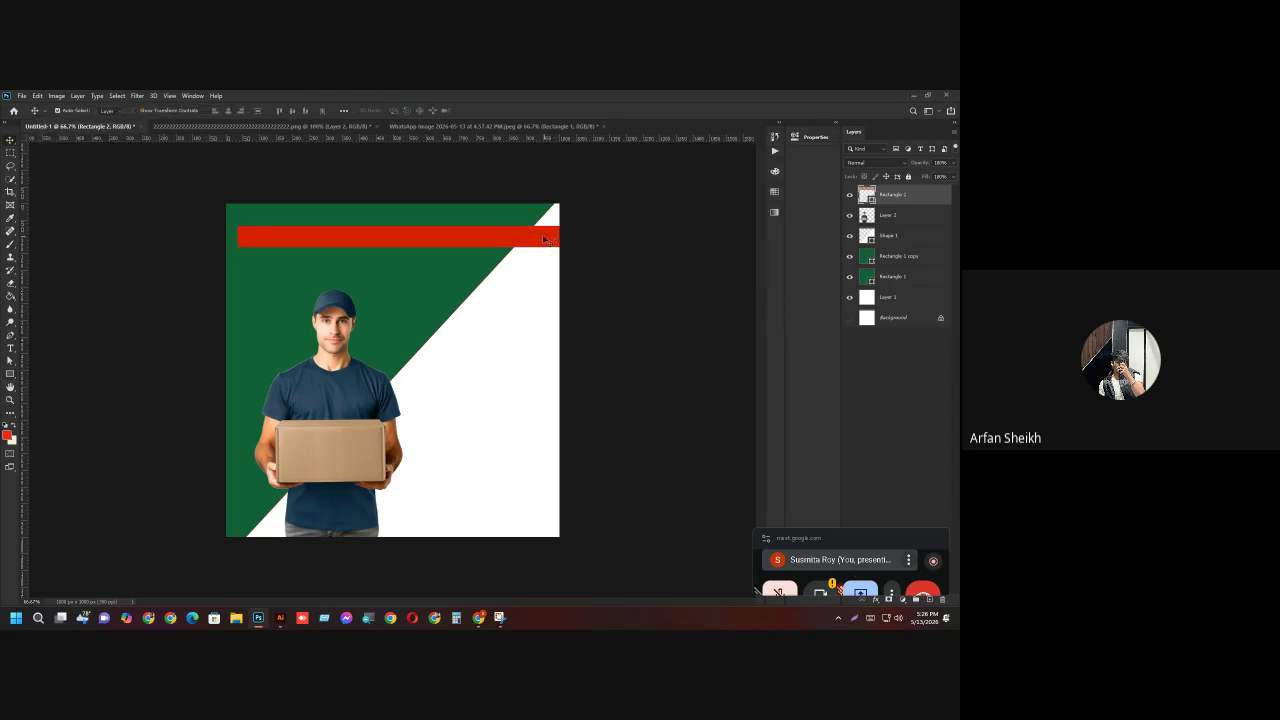
left_click_drag(556, 242, 545, 272)
Sample the orange stripe's colour #F26434 in the WhatsApp reference image without recolouring its red rectangle, and return to Untitled-1.
left_click(252, 127)
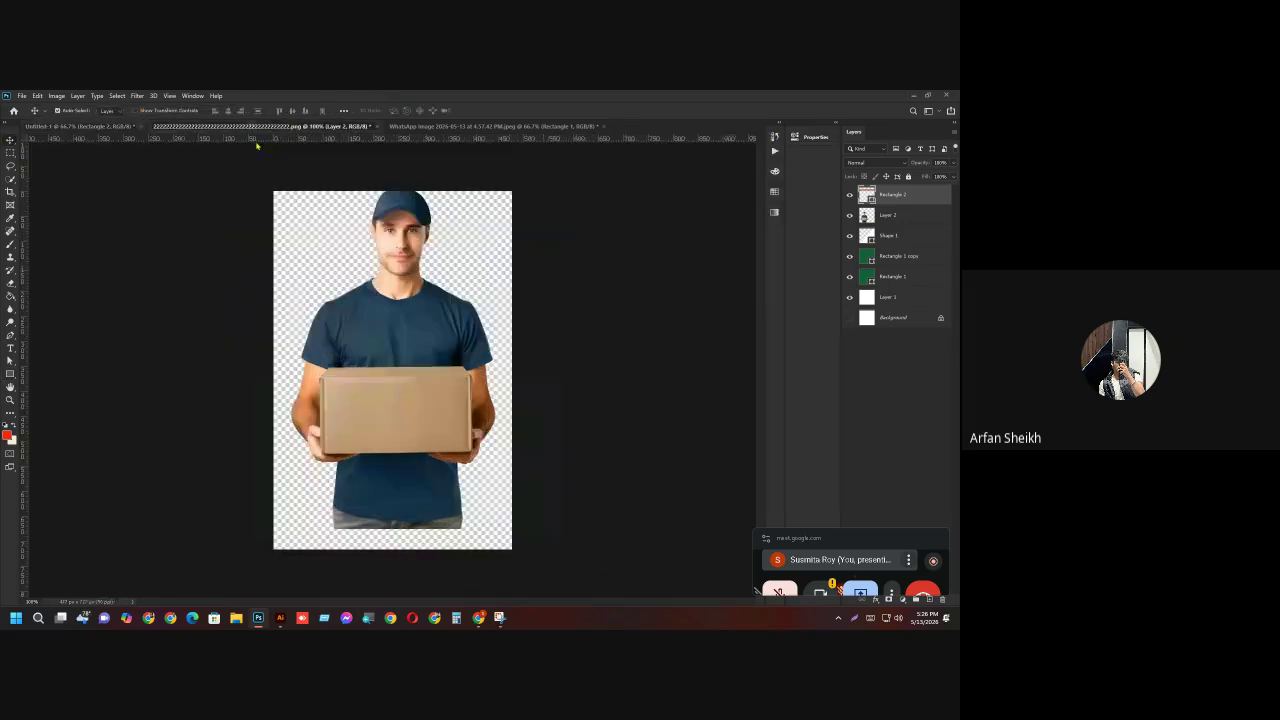
left_click(533, 127)
scroll(398, 258, "up", 1)
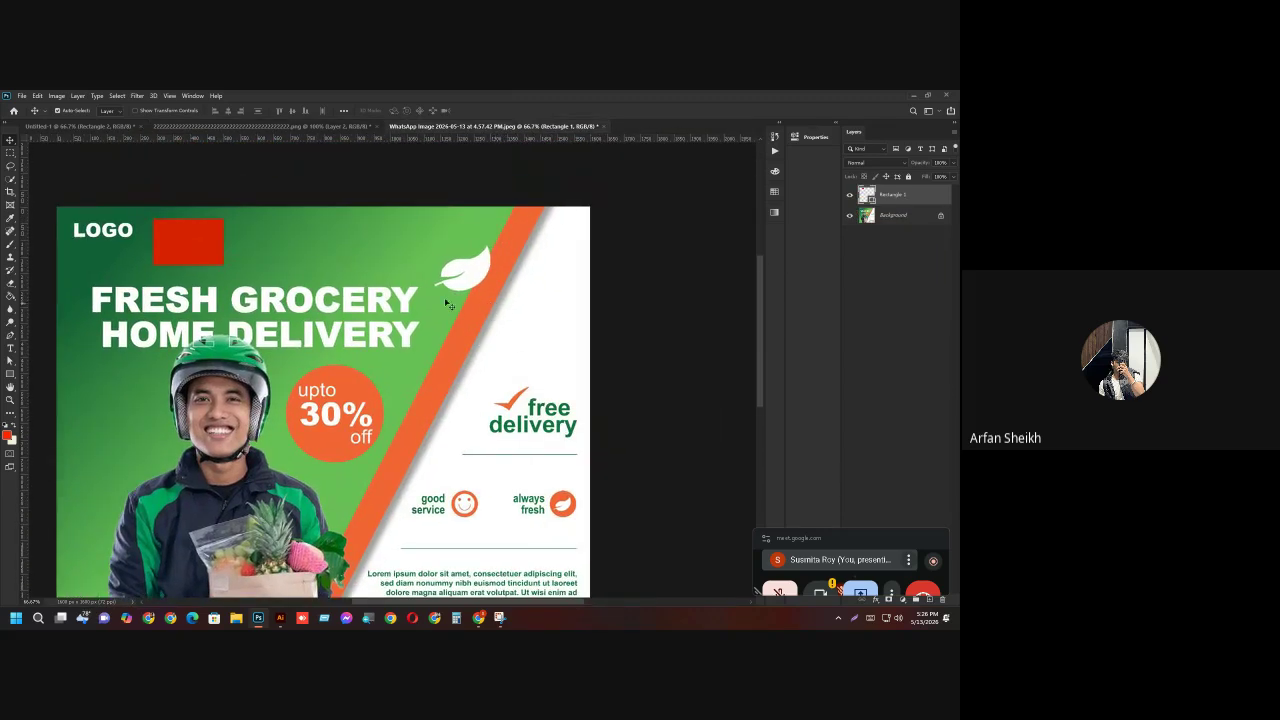
left_click_drag(184, 220, 293, 246)
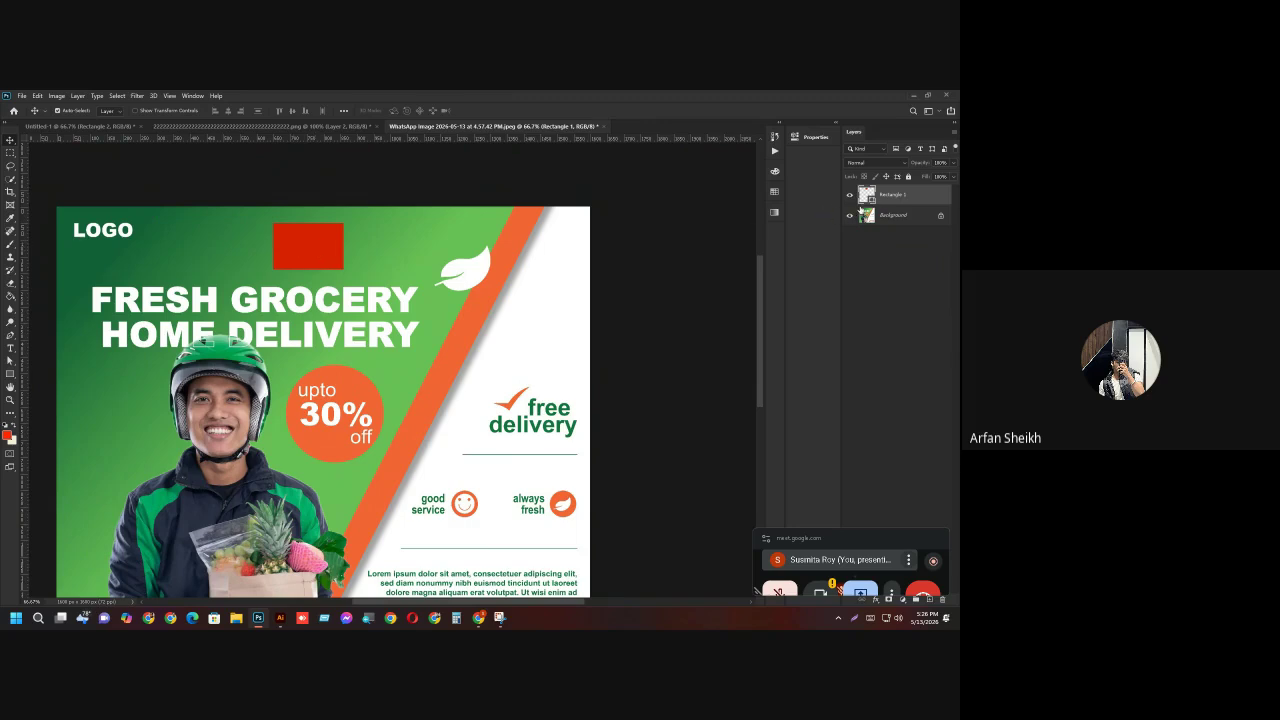
double_click(871, 197)
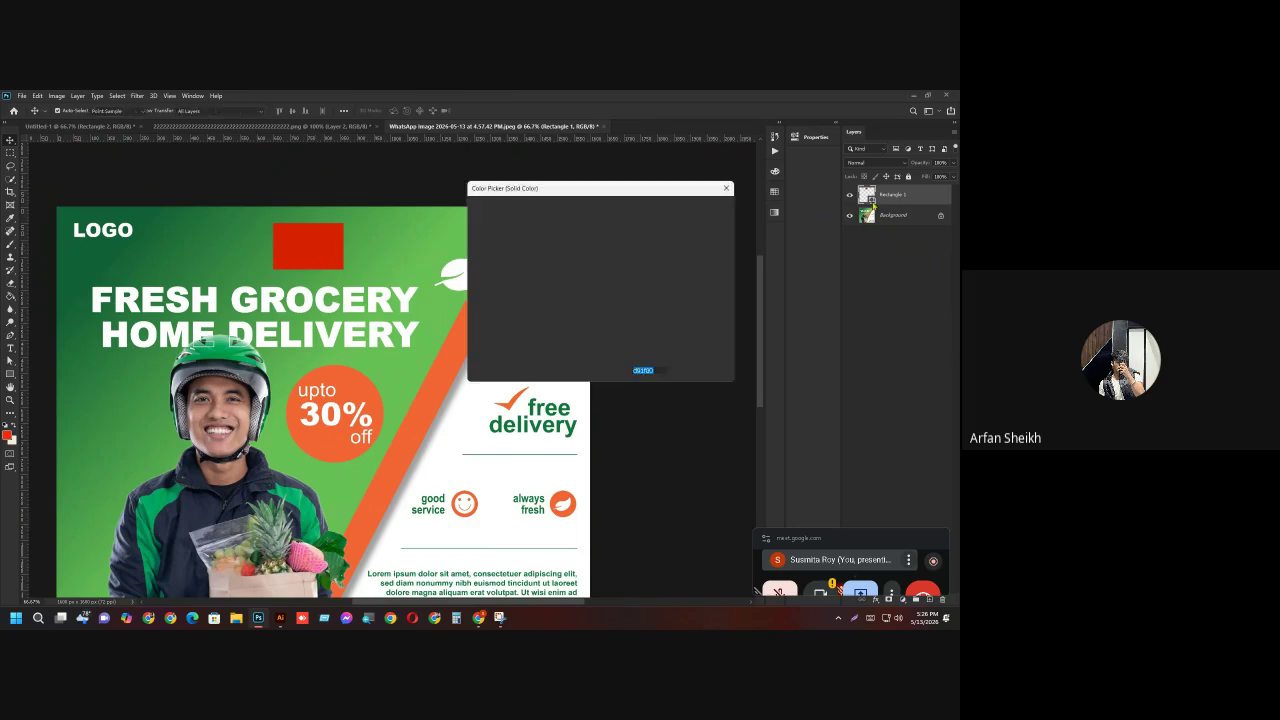
left_click(441, 362)
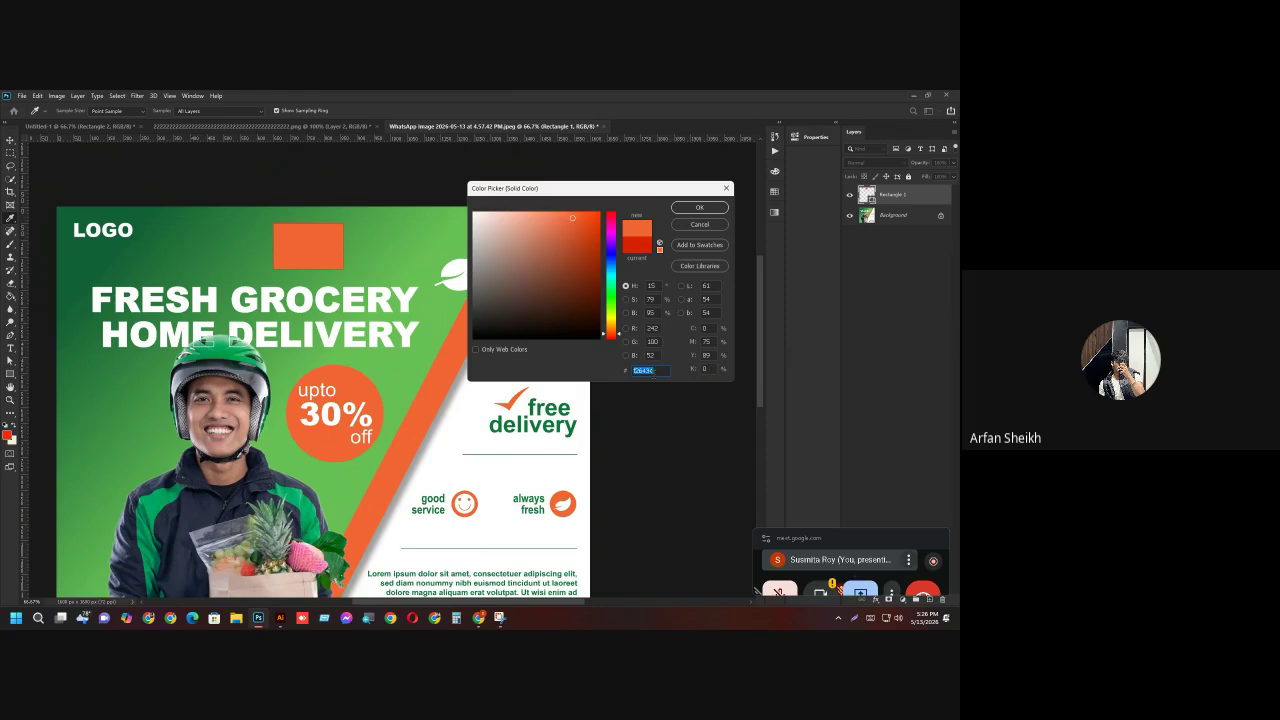
left_click(111, 129)
left_click(699, 224)
left_click(60, 126)
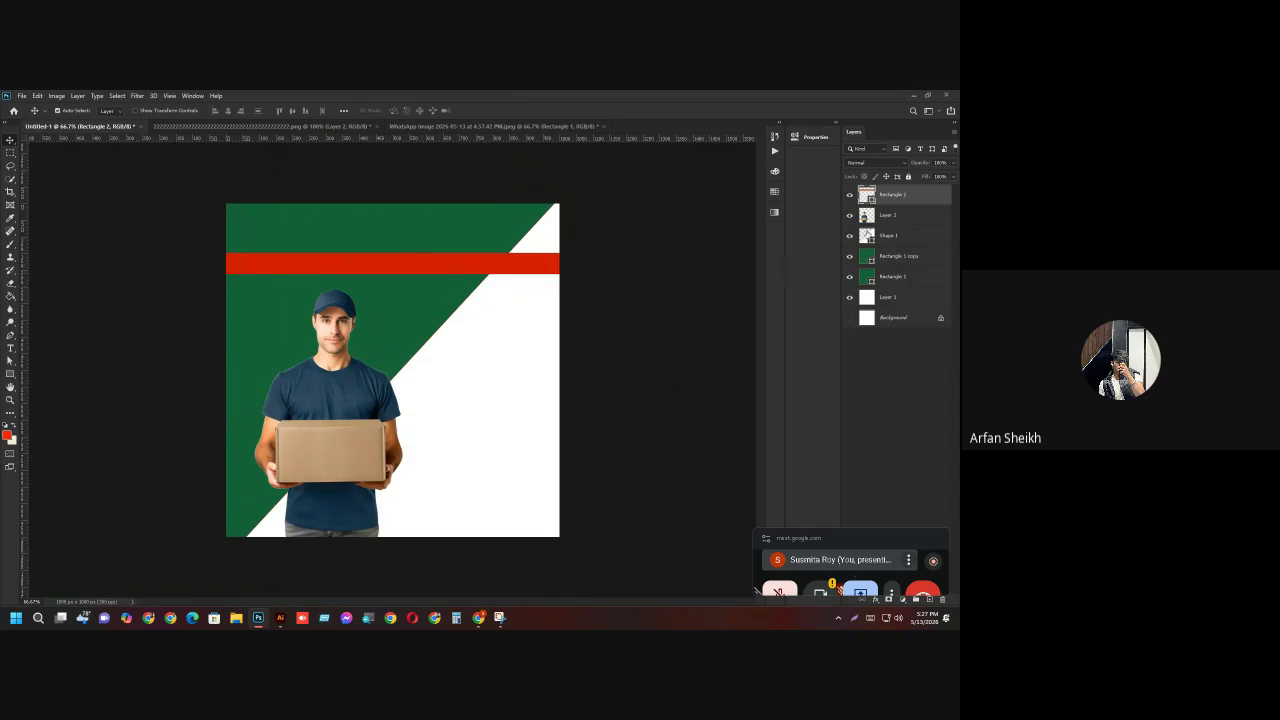
Set the horizontal red bar's fill colour to orange #F26434 and move the bar slightly further down.
double_click(867, 196)
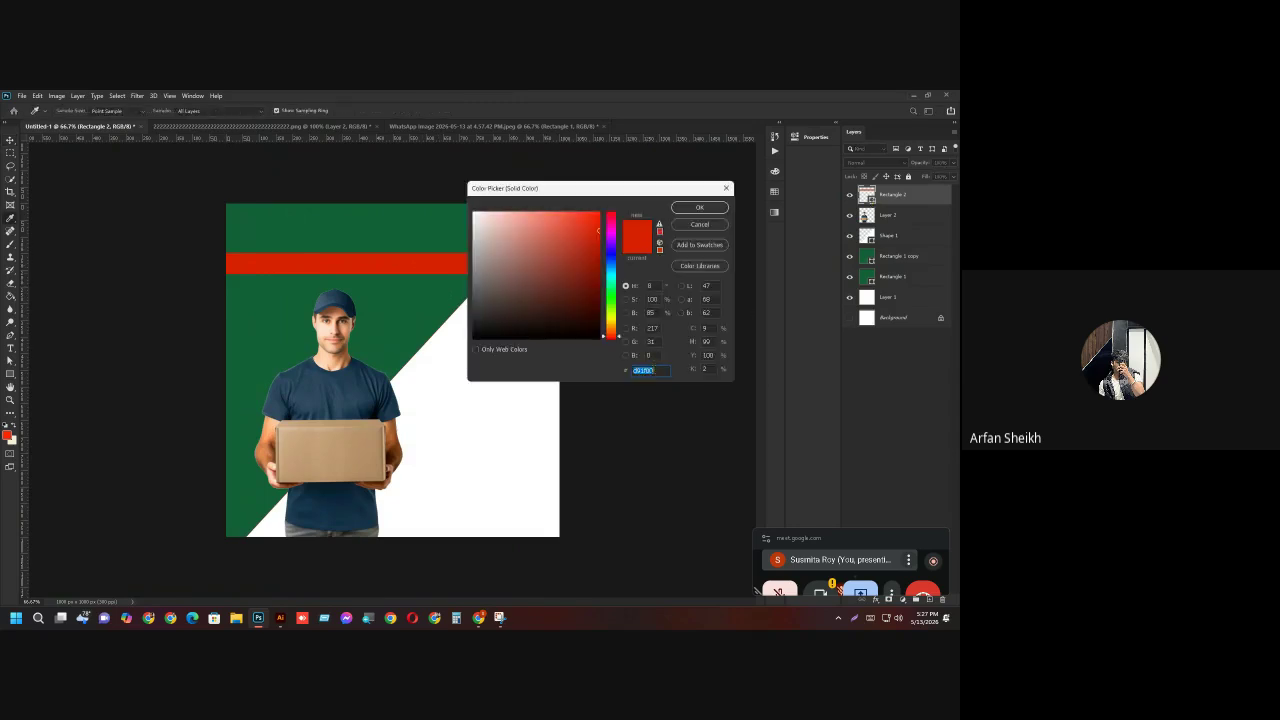
left_click(572, 218)
left_click(700, 207)
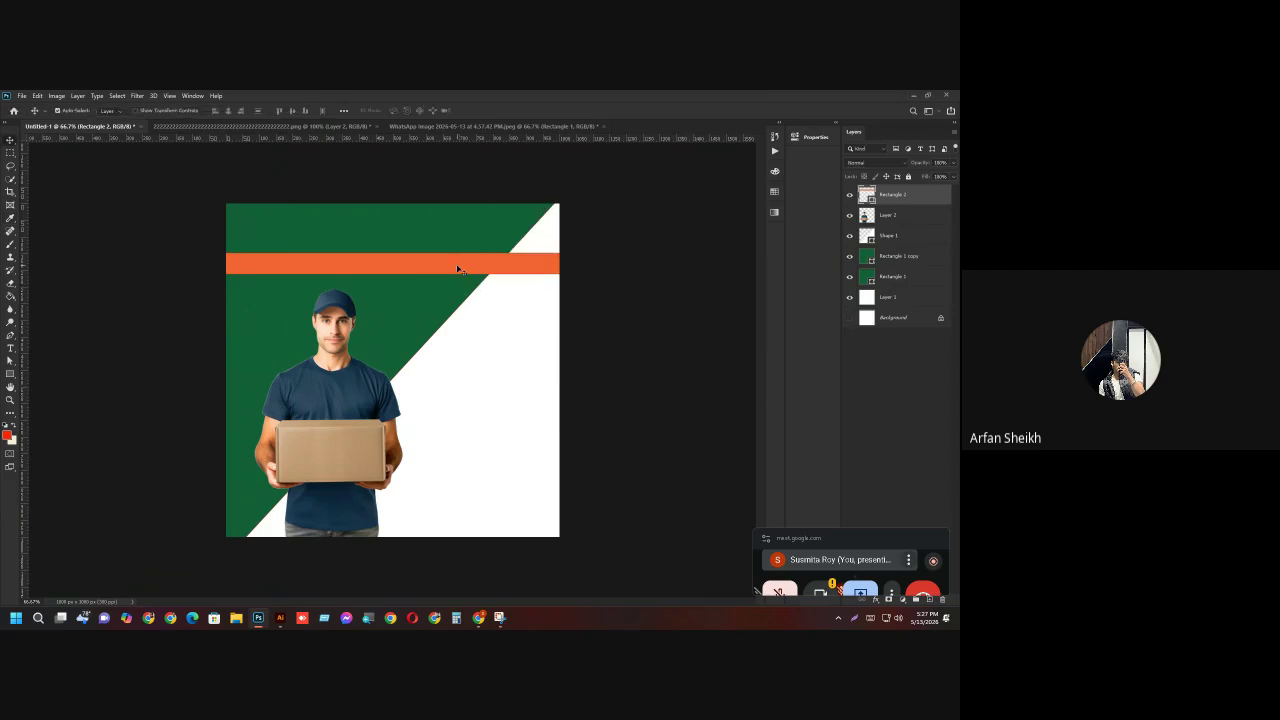
left_click_drag(458, 268, 461, 289)
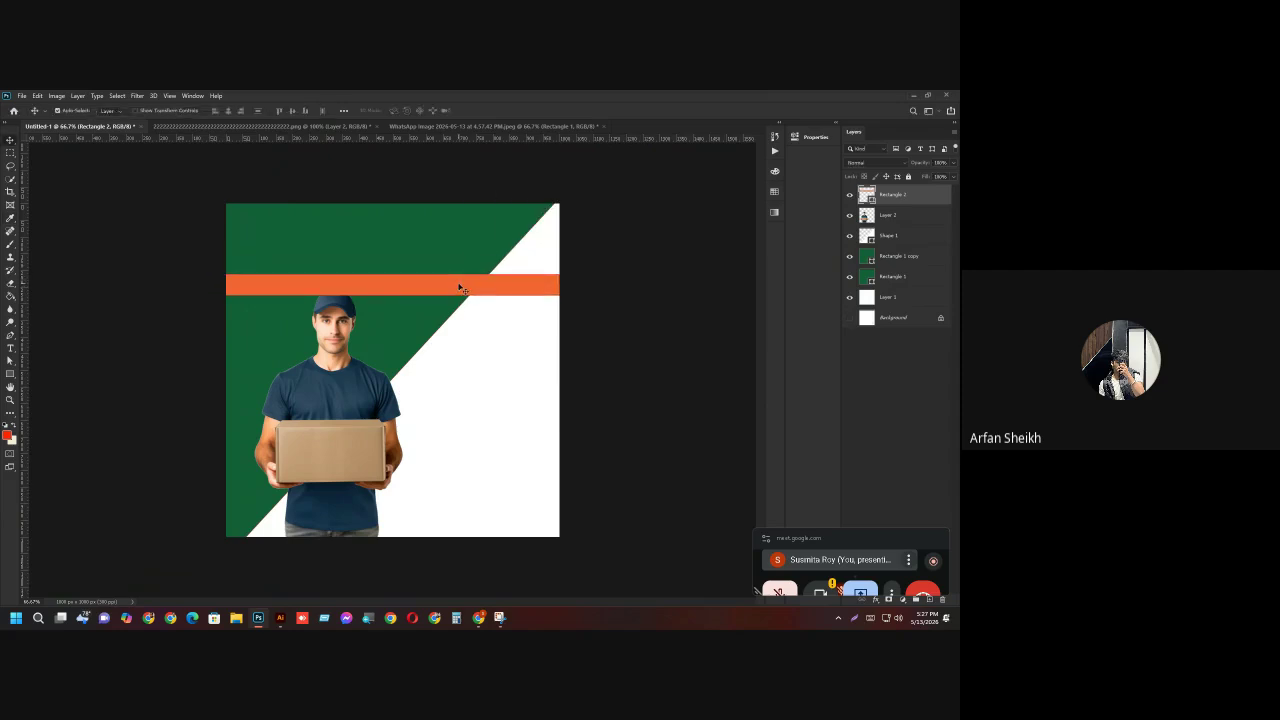
Rotate the orange bar about 47° counter-clockwise, place it over the green and white boundary, and lengthen it past both canvas corners.
key("ctrl+t")
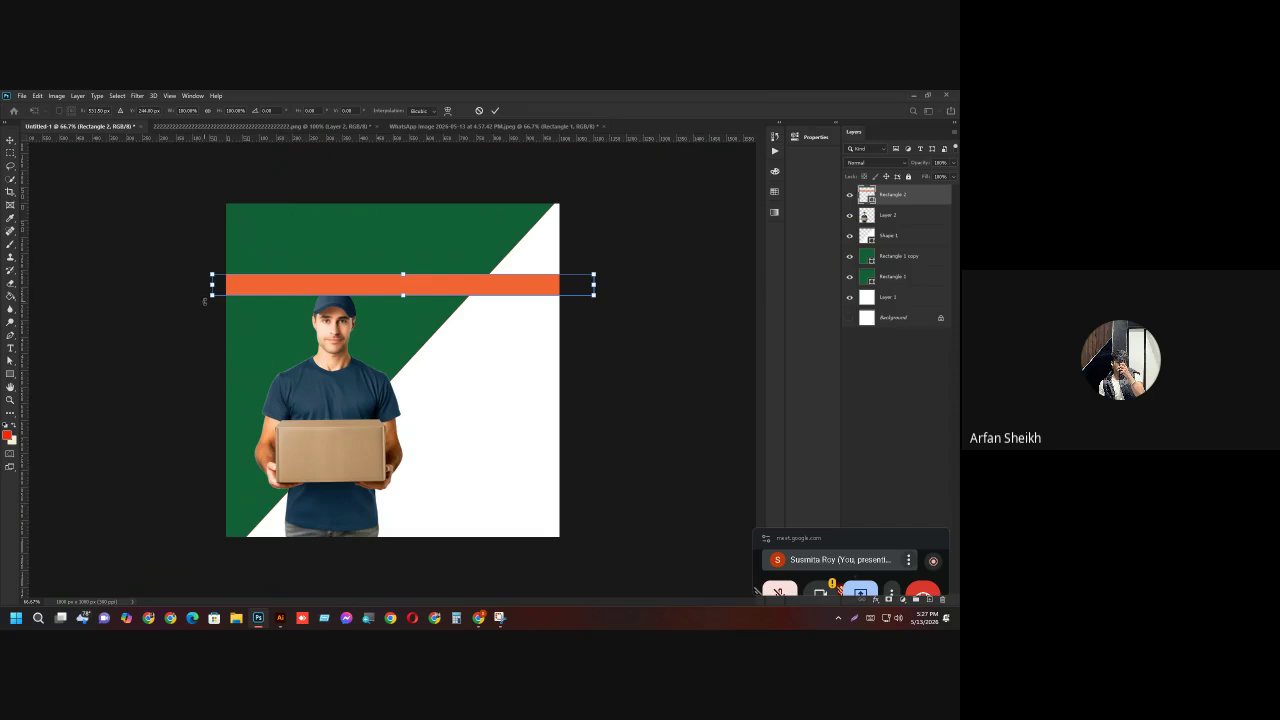
left_click_drag(600, 303, 559, 145)
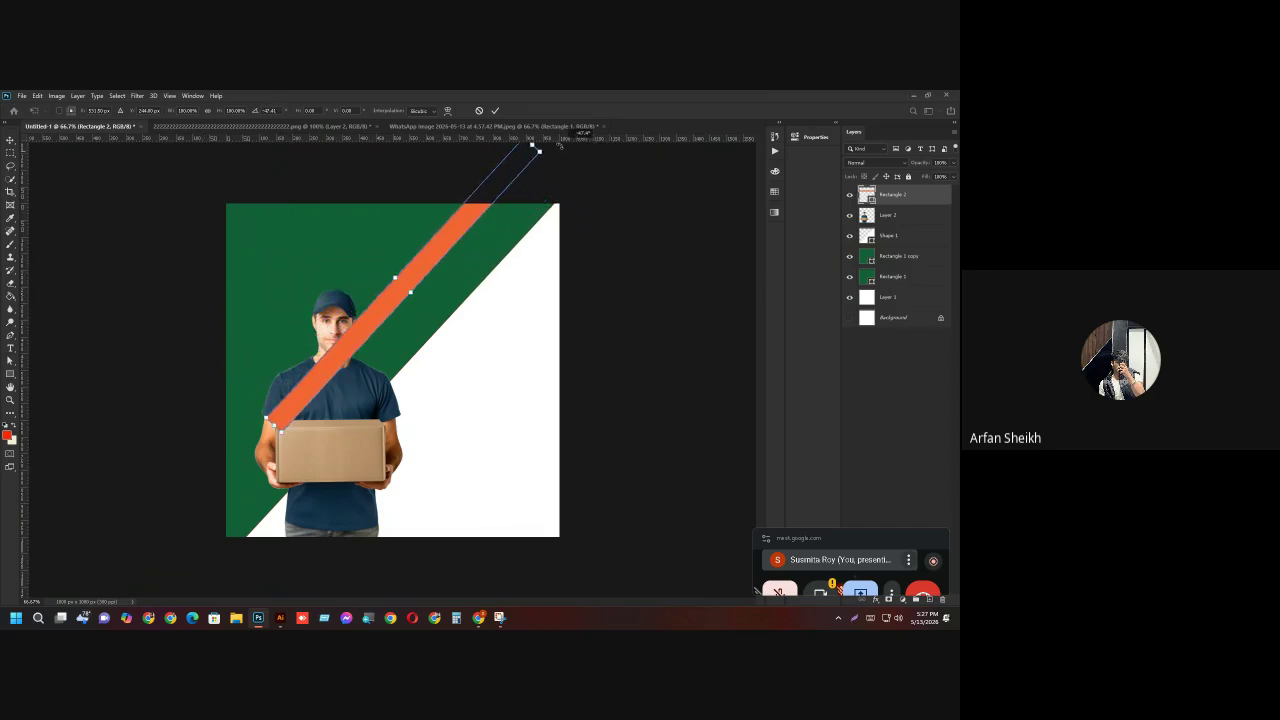
left_click_drag(432, 263, 472, 296)
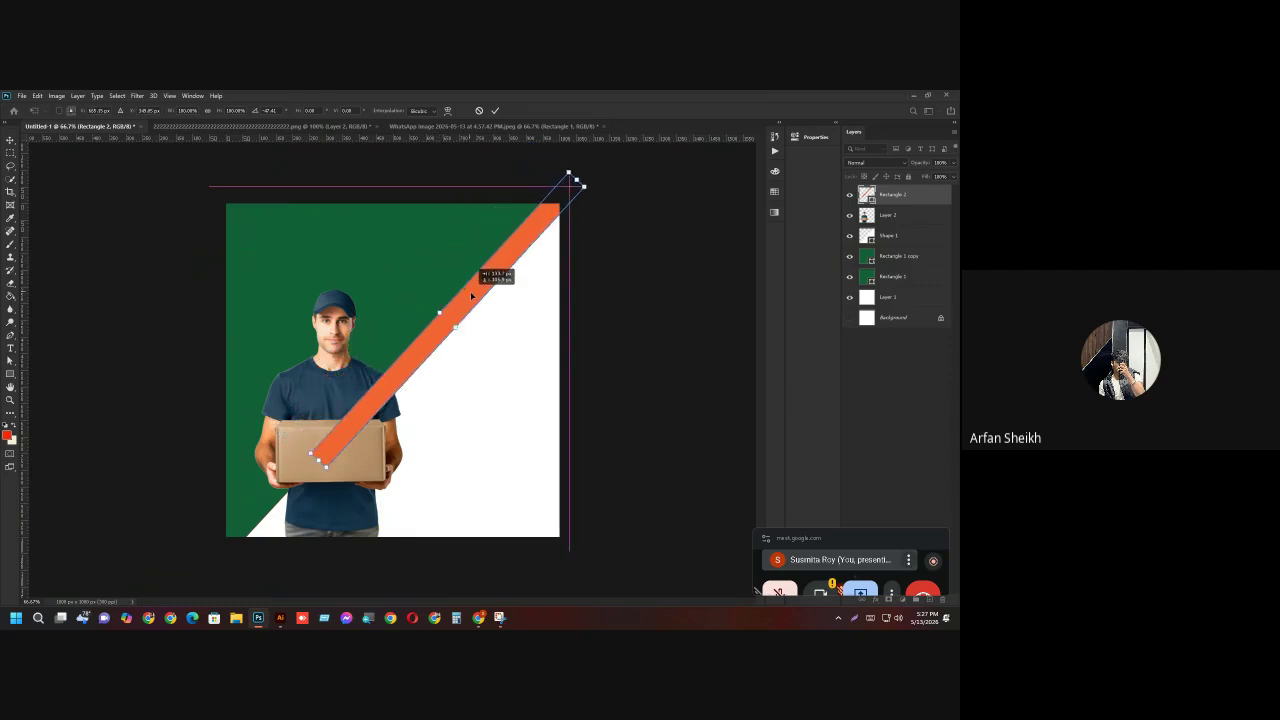
left_click_drag(318, 460, 212, 563)
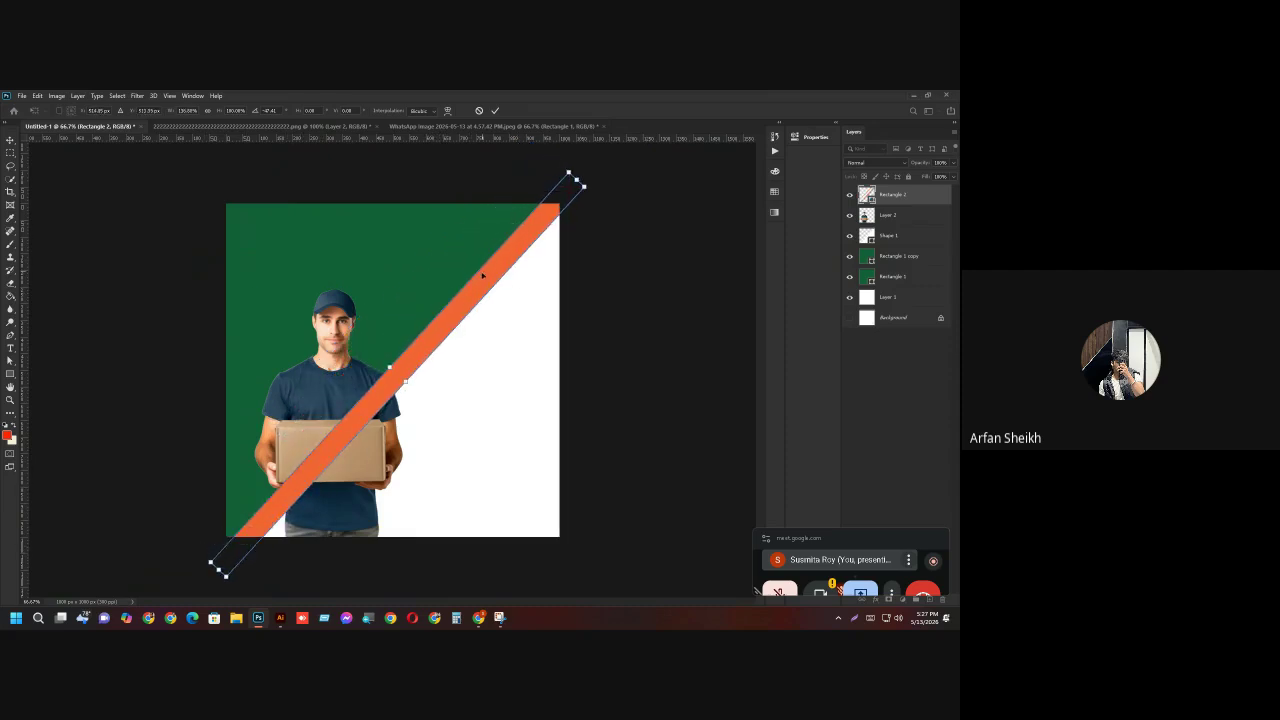
left_click_drag(482, 290, 475, 288)
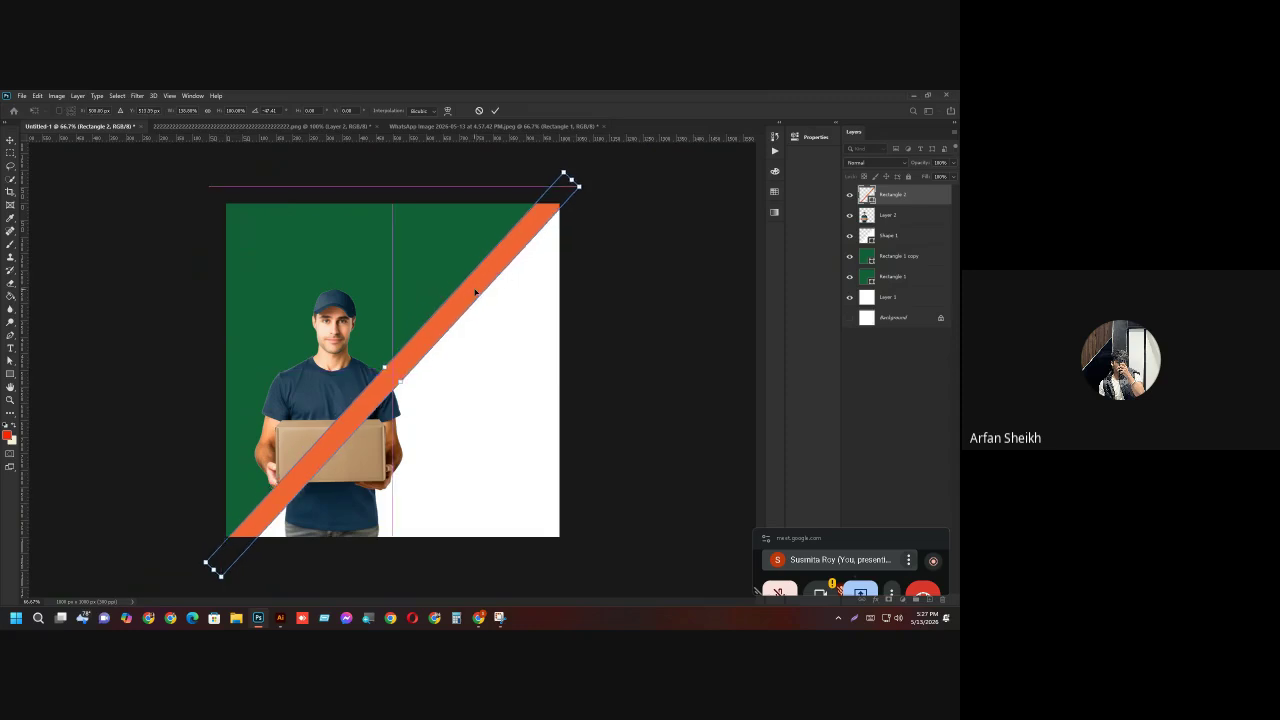
key("Return")
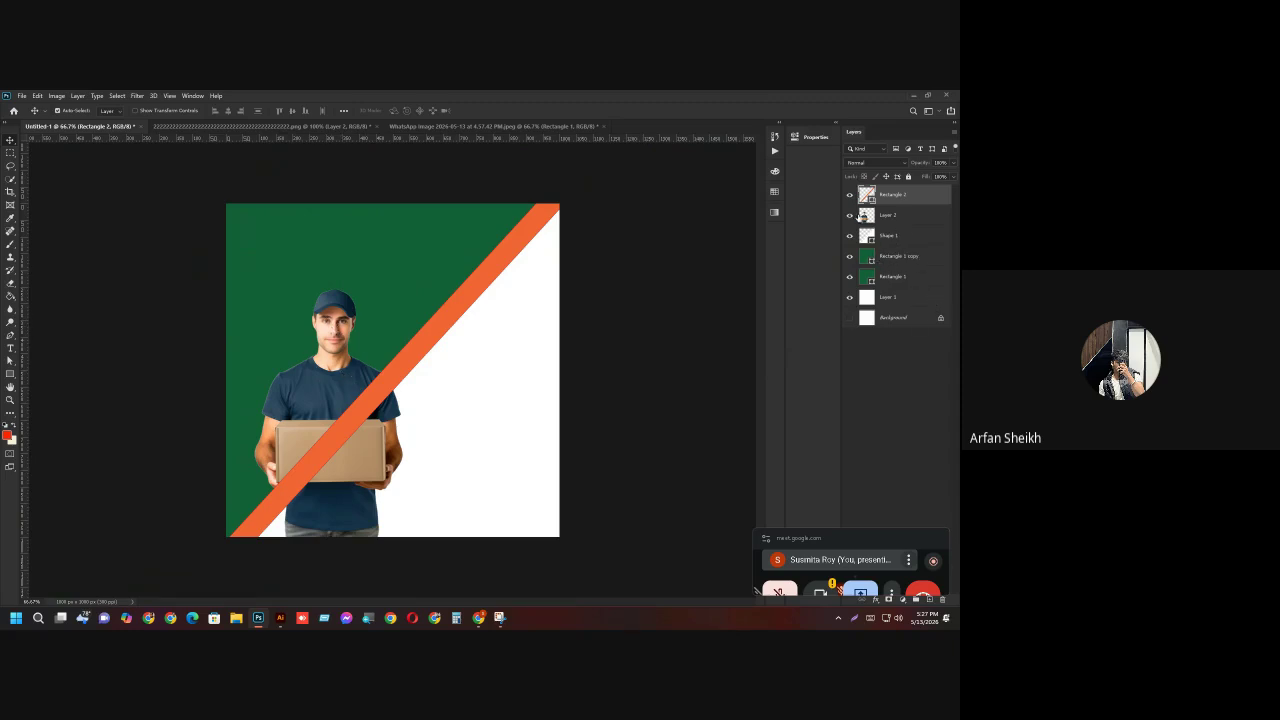
Check the stripe and delivery man by toggling their layer visibility, and move Rectangle 2 beneath the delivery man's Layer 2.
left_click(849, 197)
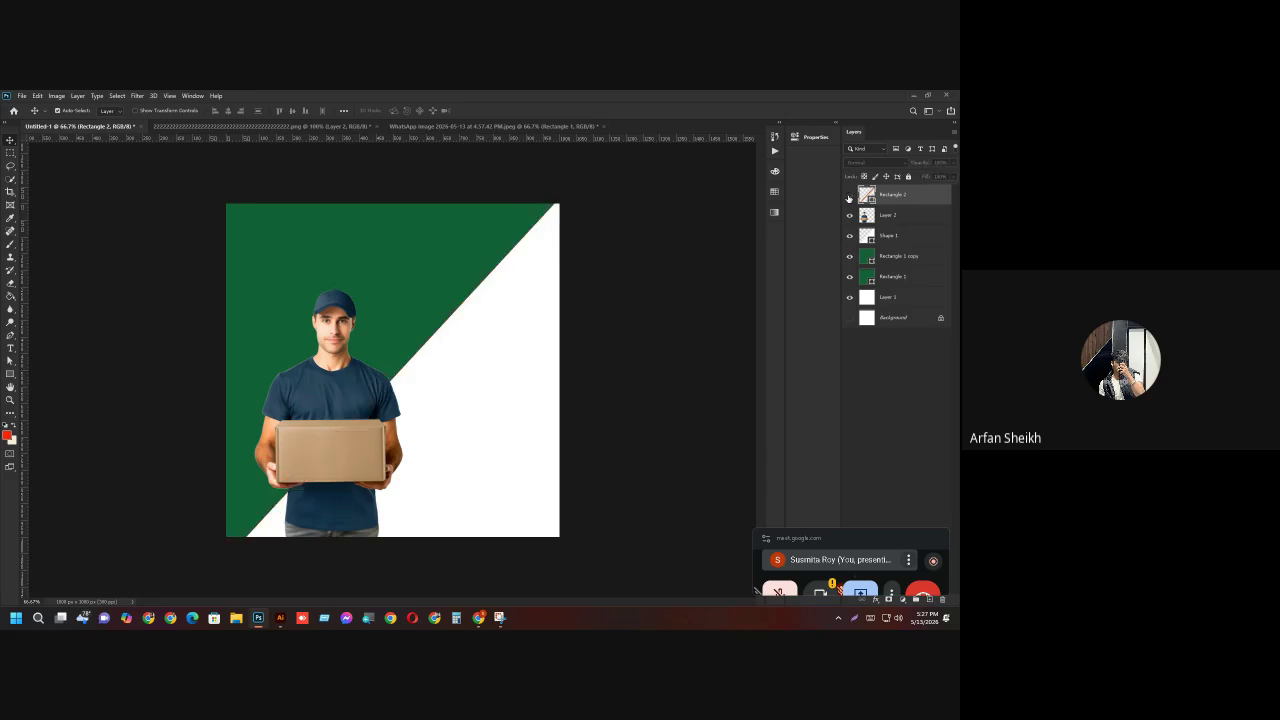
left_click(849, 197)
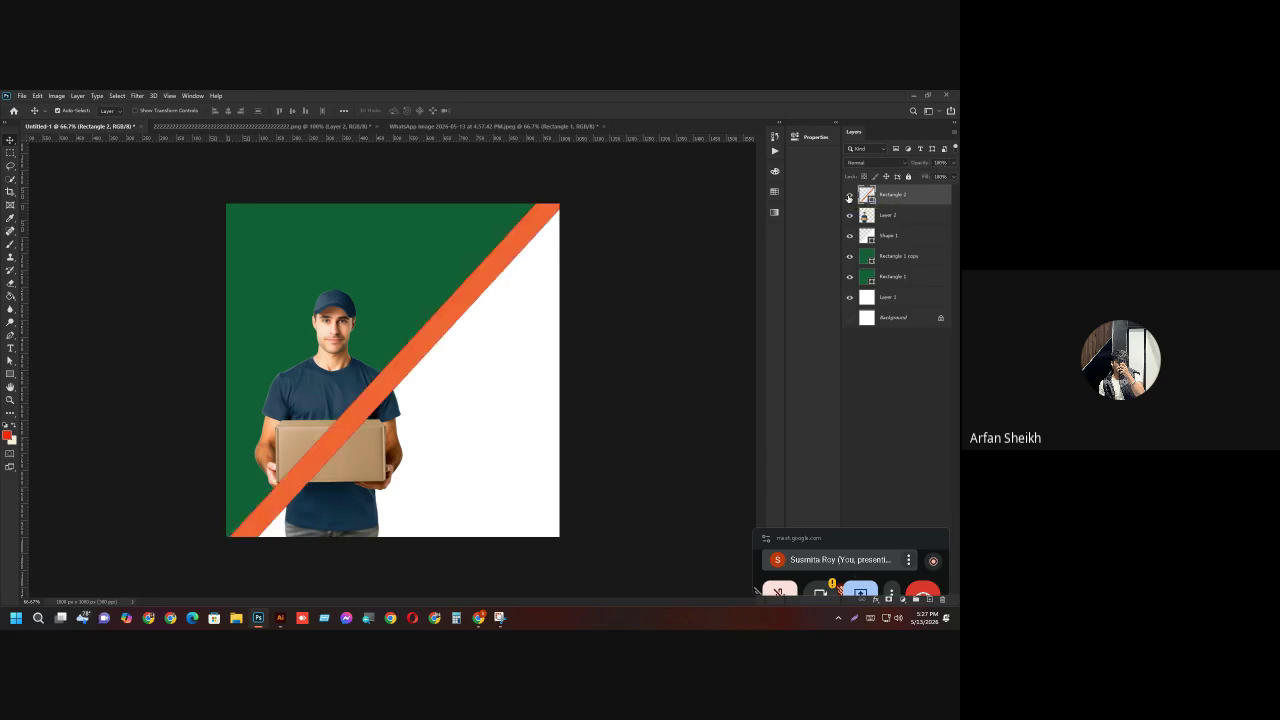
left_click(849, 197)
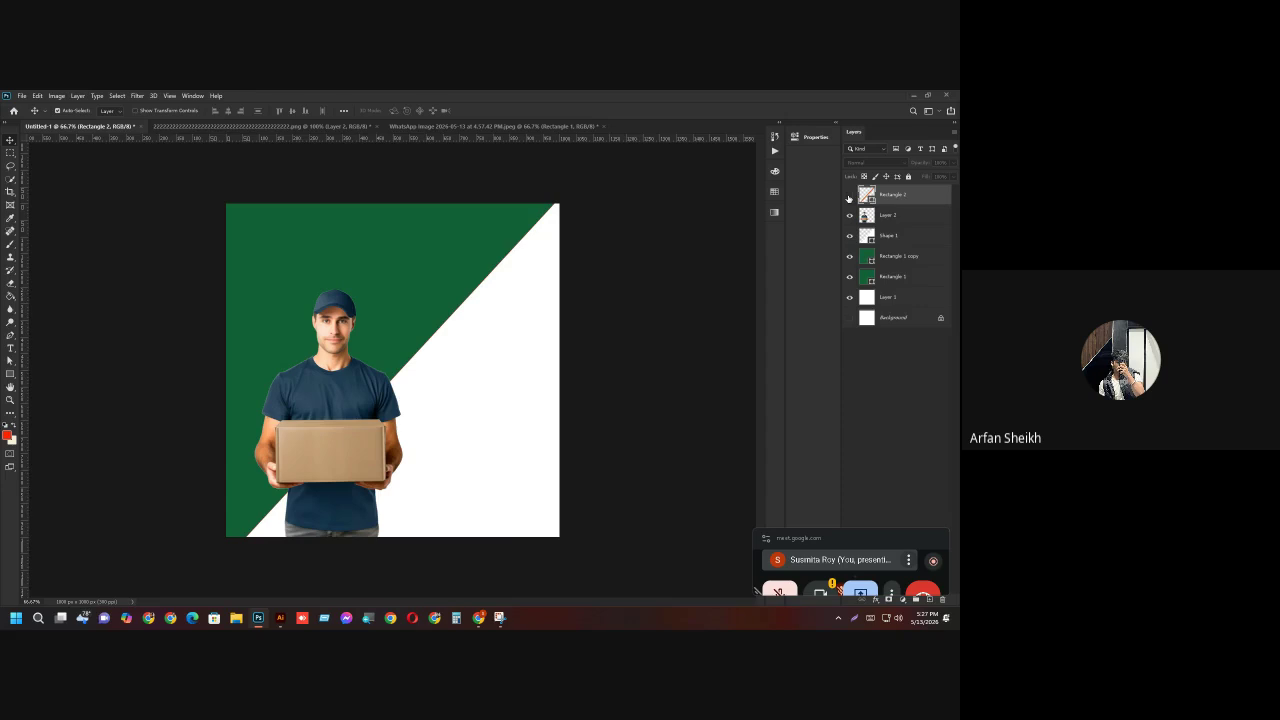
left_click(849, 197)
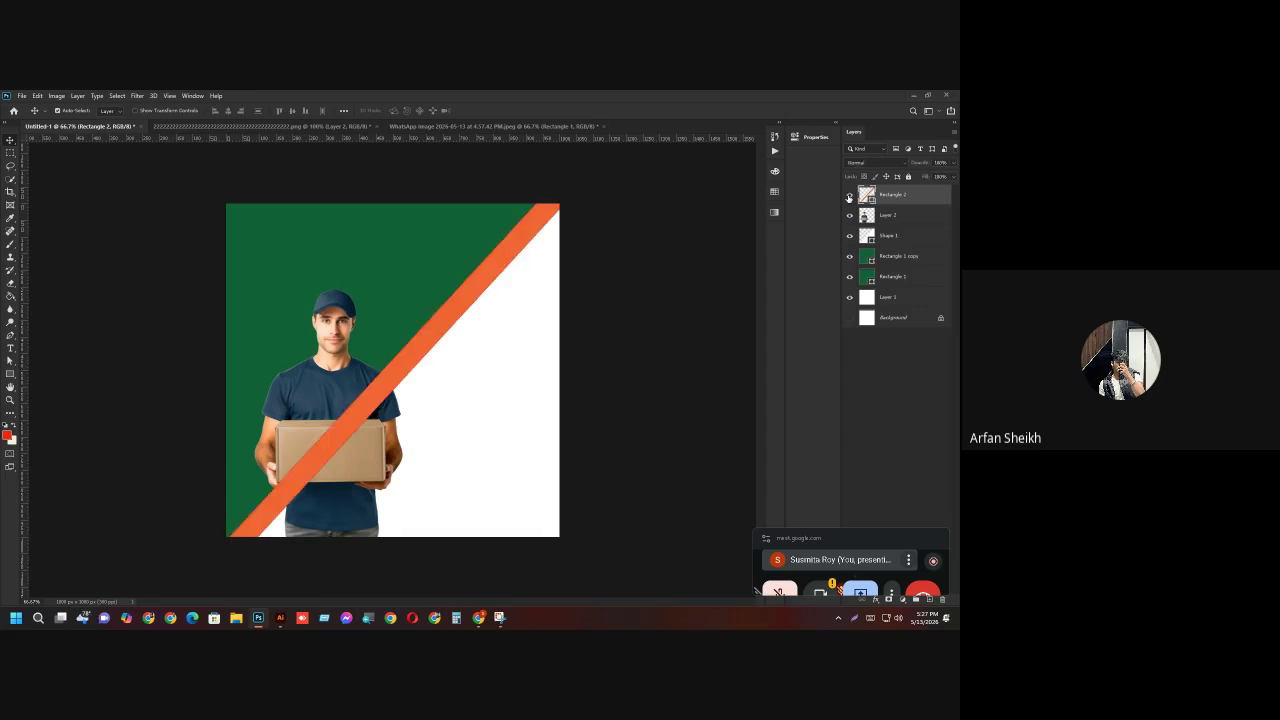
left_click(851, 216)
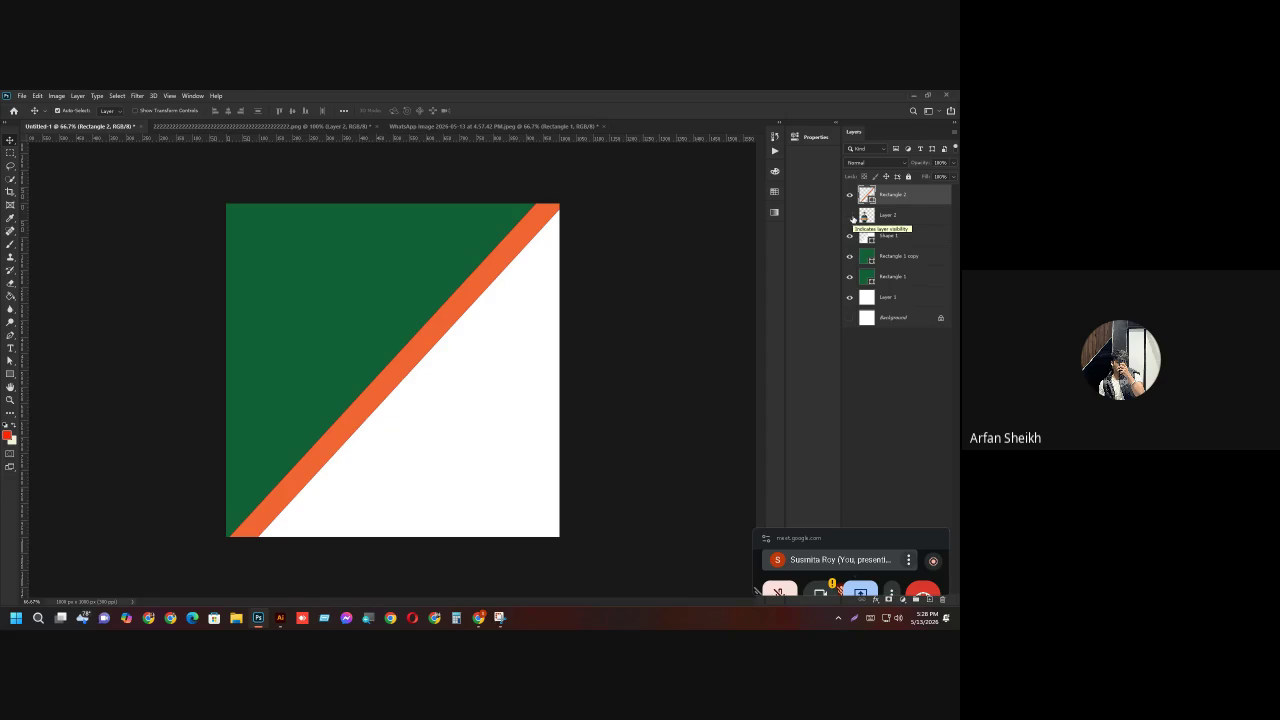
left_click(851, 216)
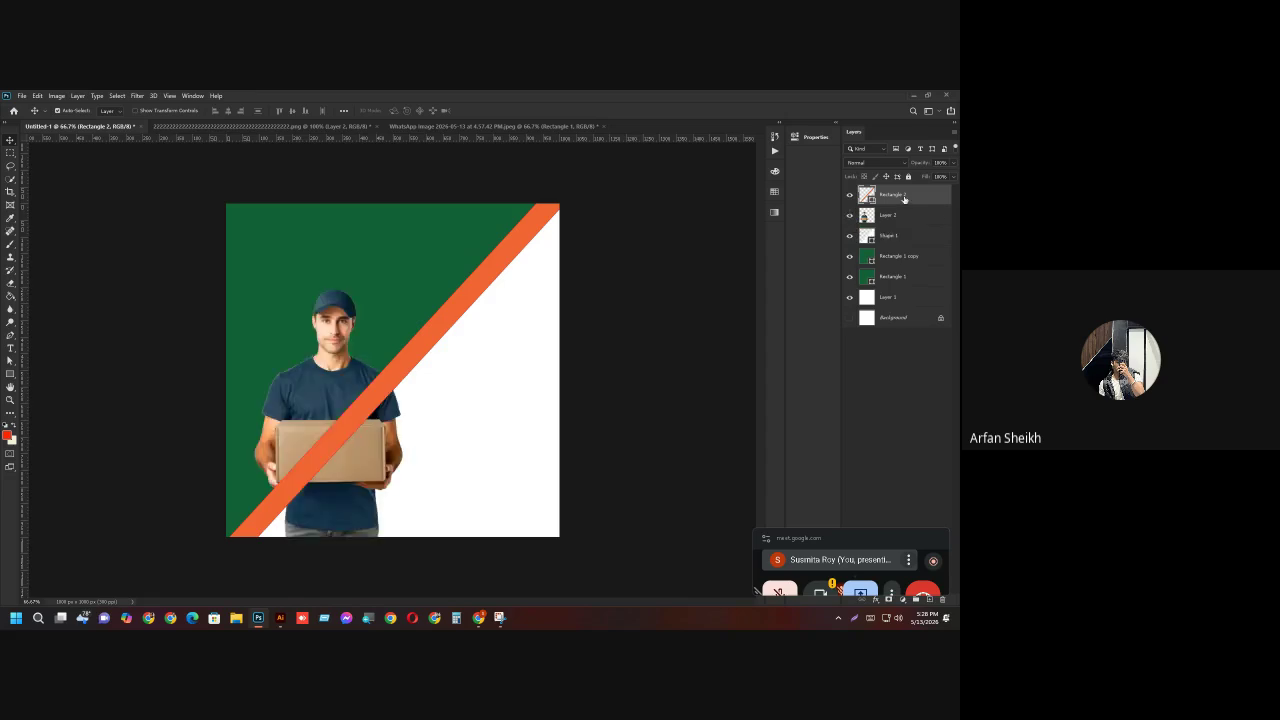
left_click_drag(905, 200, 900, 225)
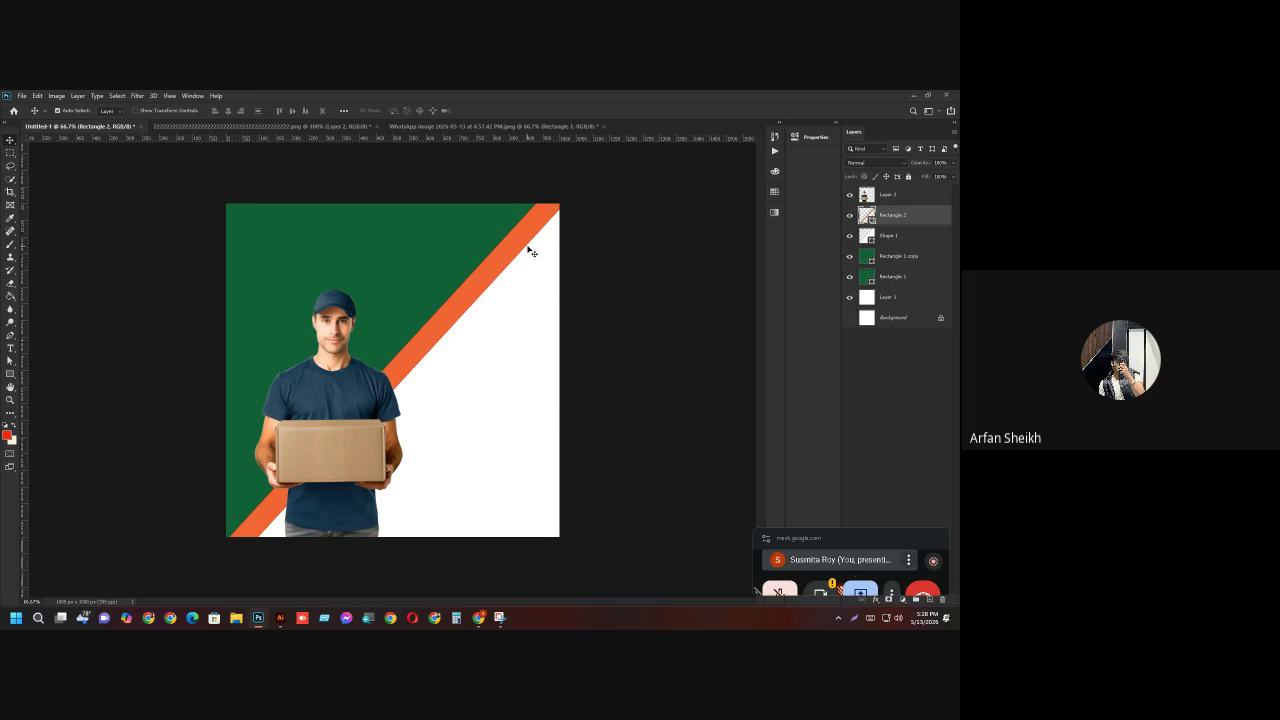
Add a Drop Shadow effect to the orange Rectangle 2 stripe and open the shadow's settings.
scroll(522, 320, "up", 2)
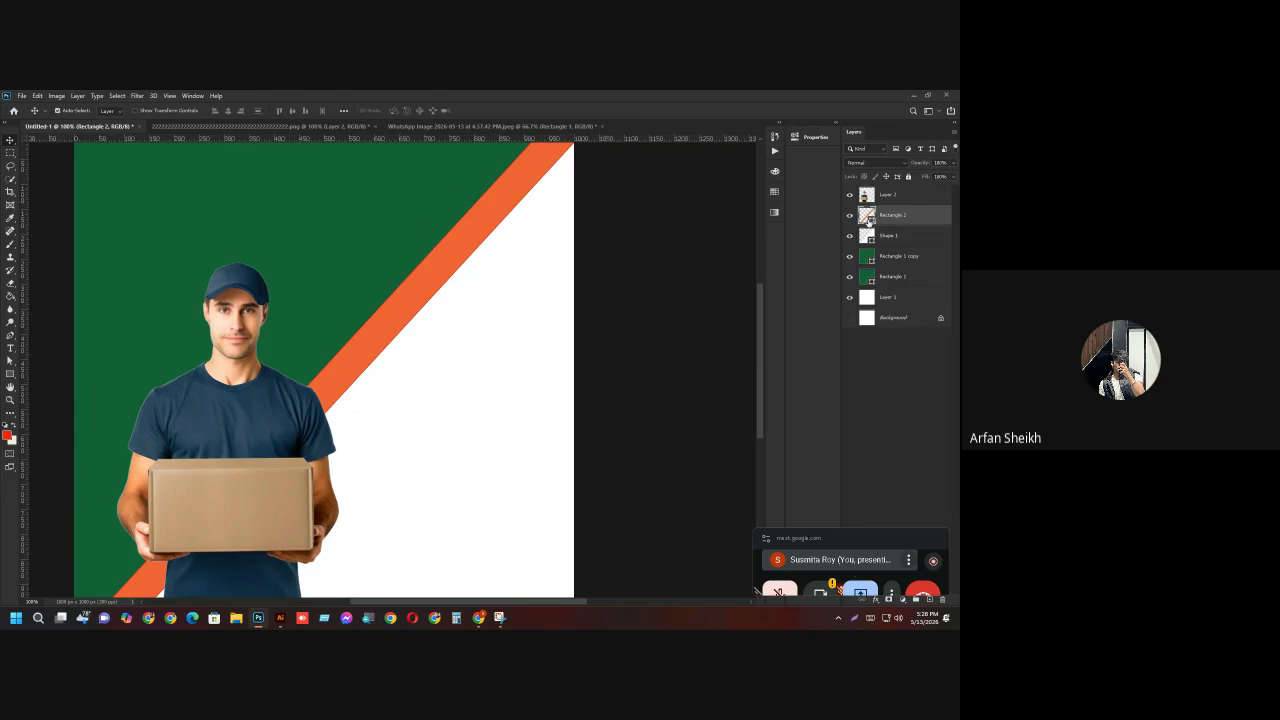
double_click(875, 218)
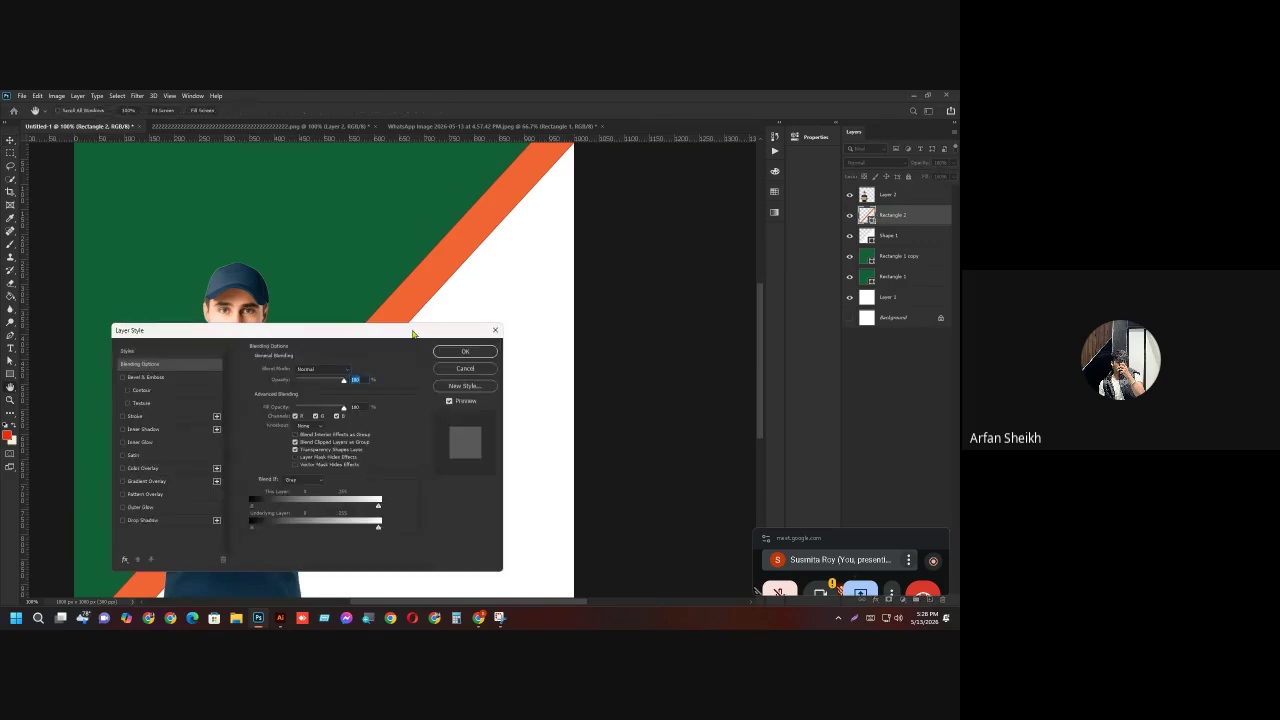
left_click_drag(412, 333, 790, 191)
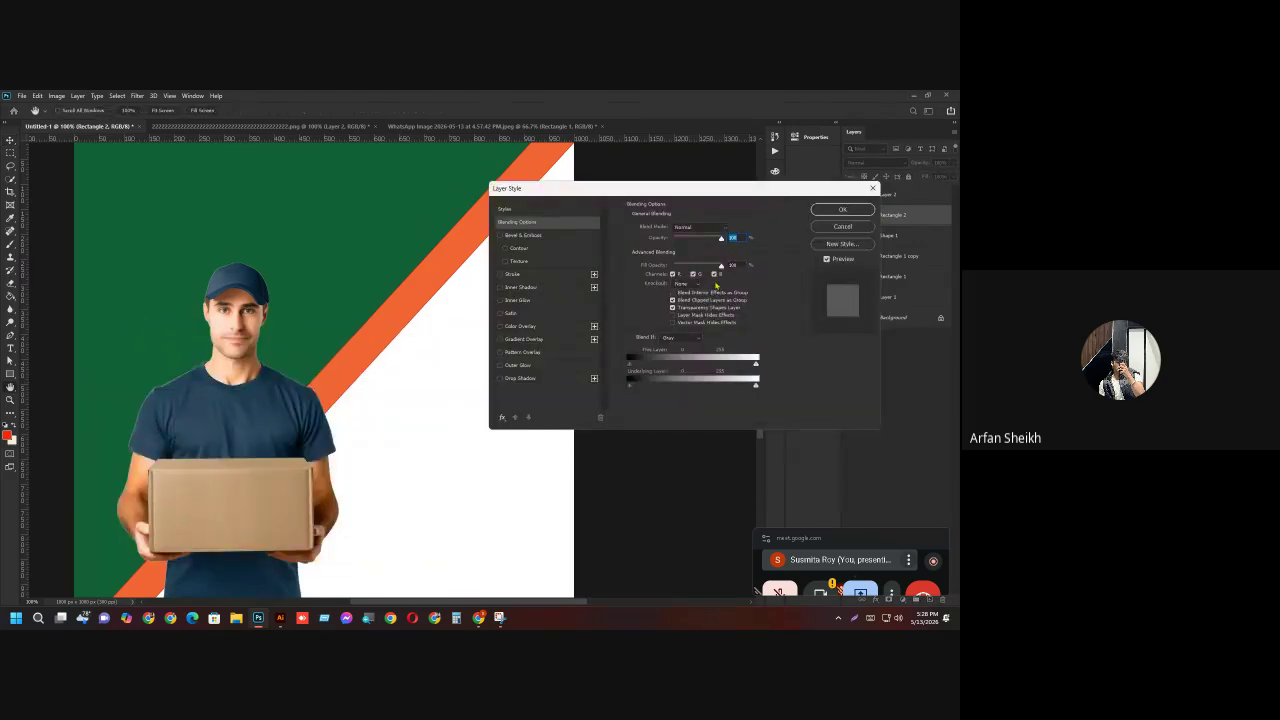
left_click(500, 378)
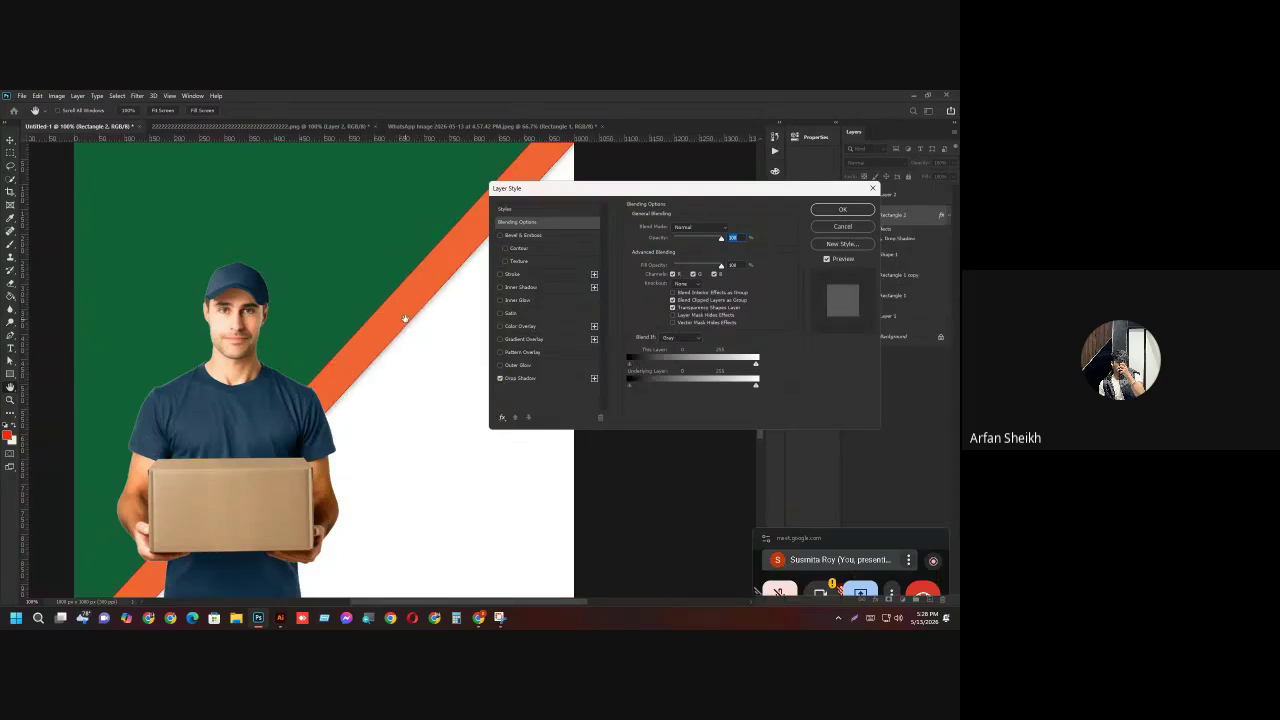
left_click(533, 379)
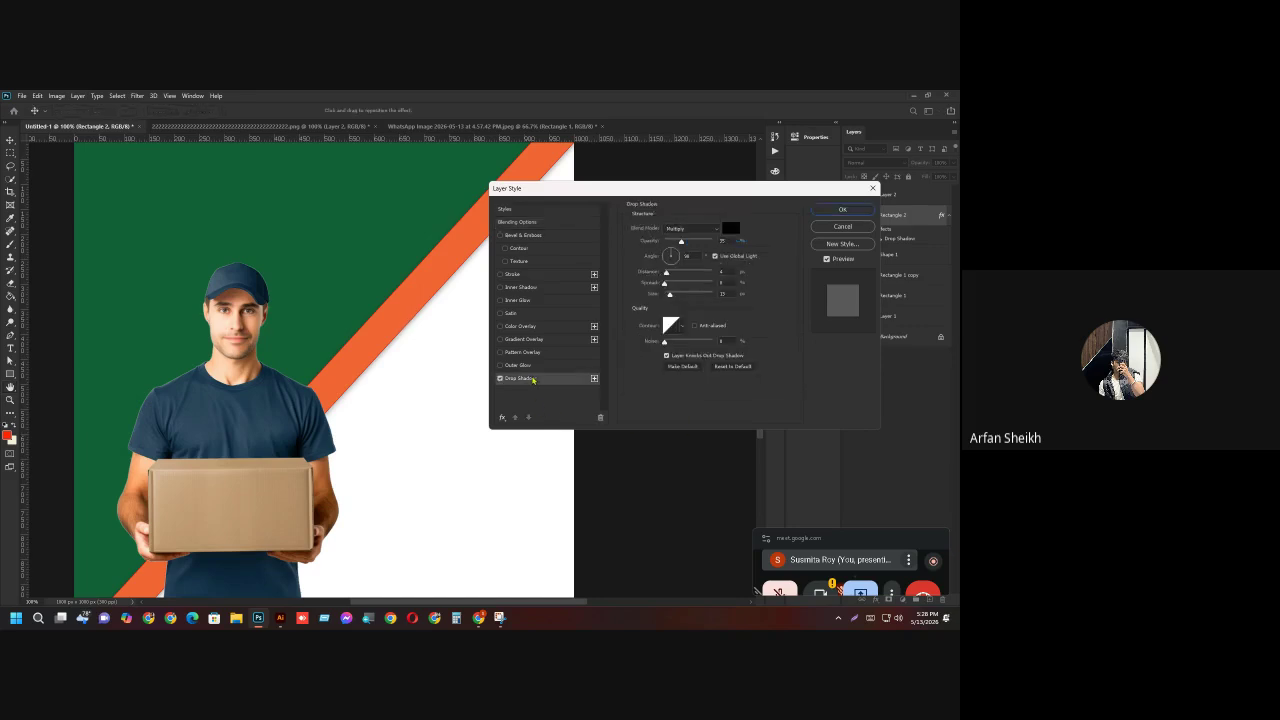
Set the stripe's drop shadow to Normal blend mode and 100% opacity, increase its distance slightly, and apply the effect.
left_click(692, 230)
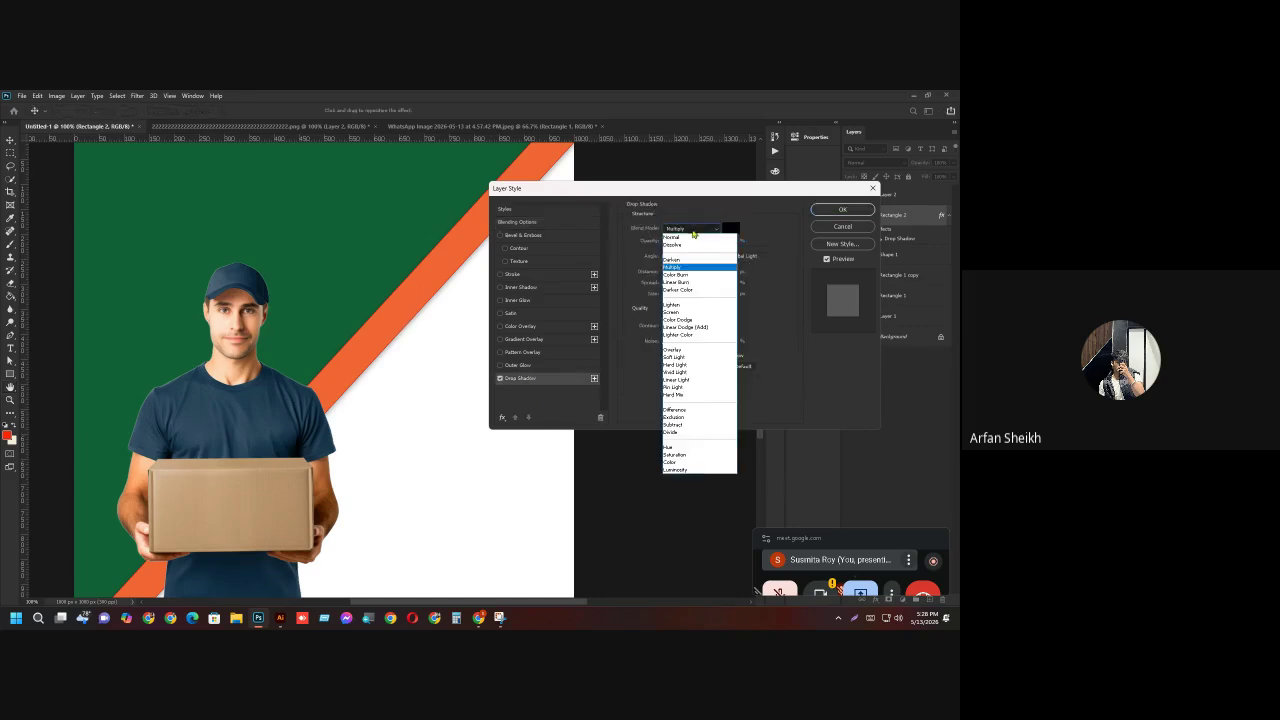
left_click(683, 233)
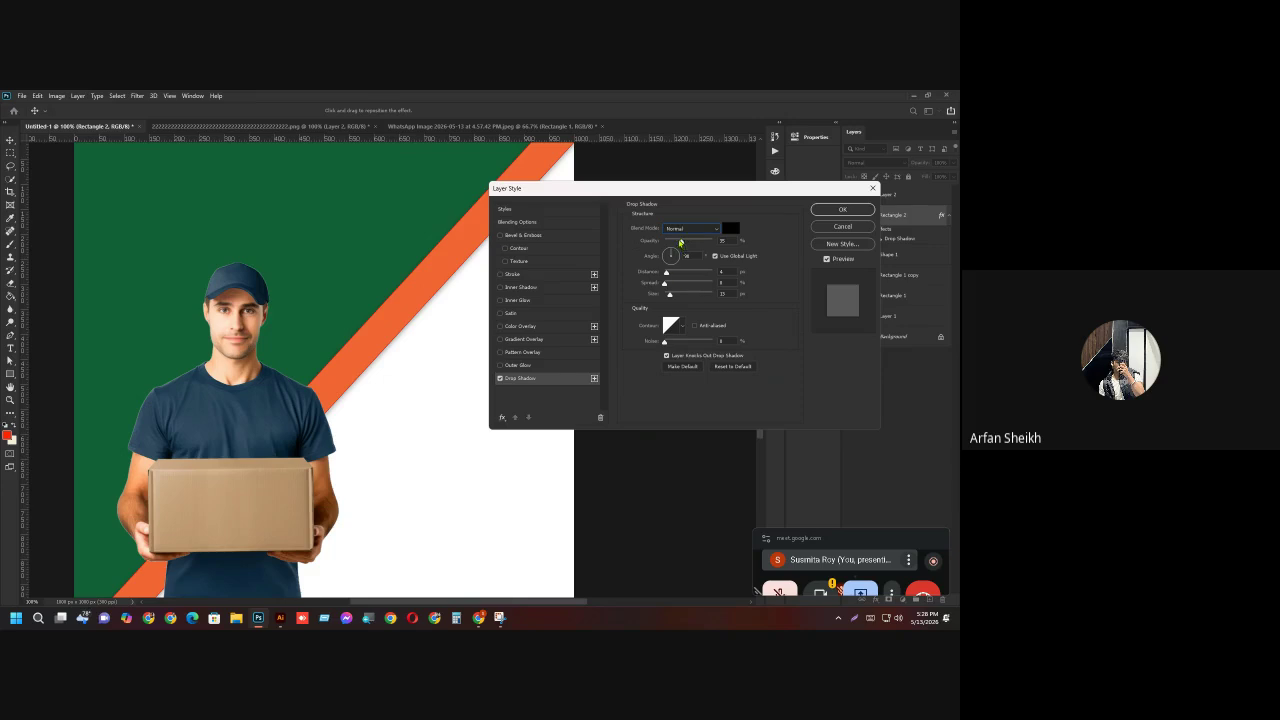
left_click_drag(681, 241, 712, 241)
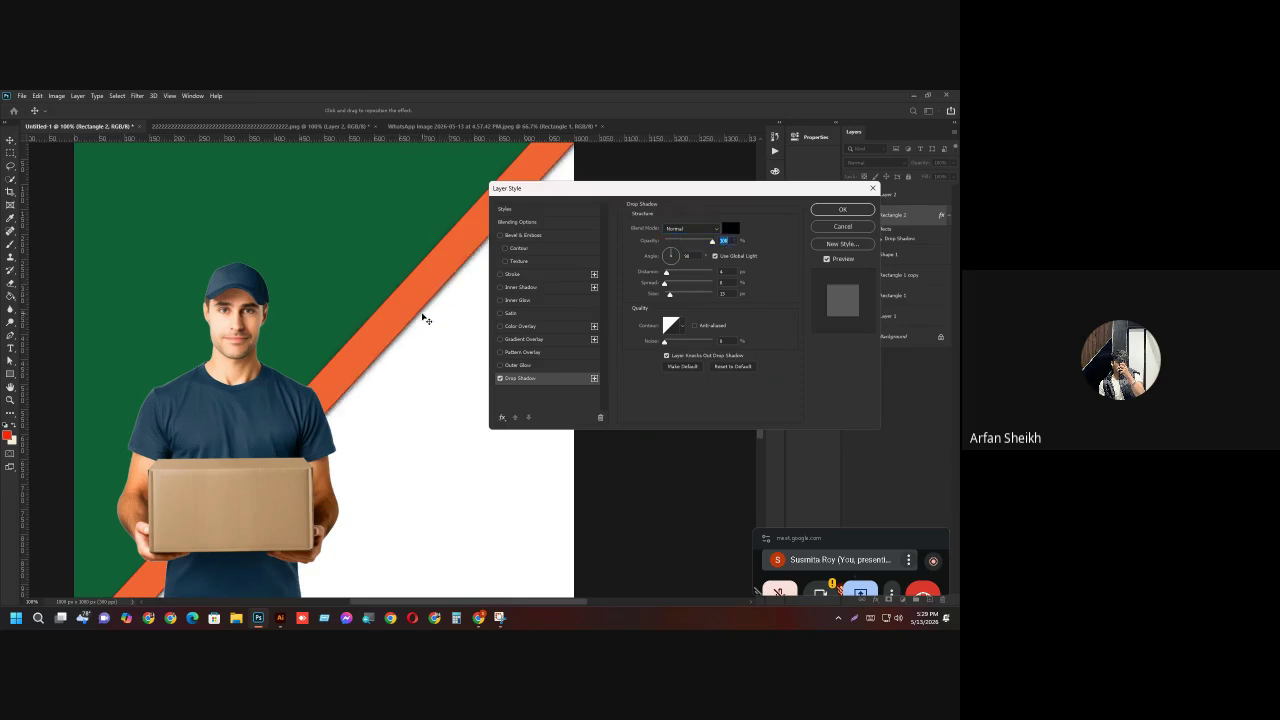
left_click_drag(666, 272, 672, 277)
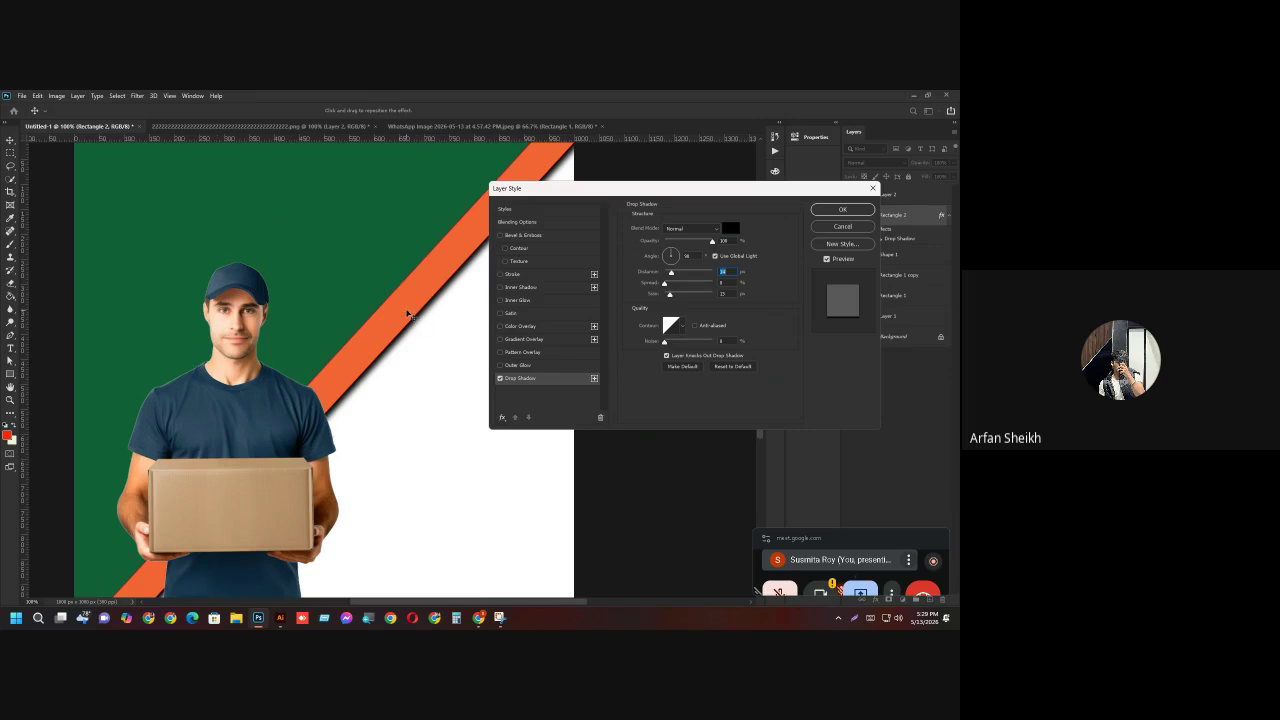
left_click(848, 211)
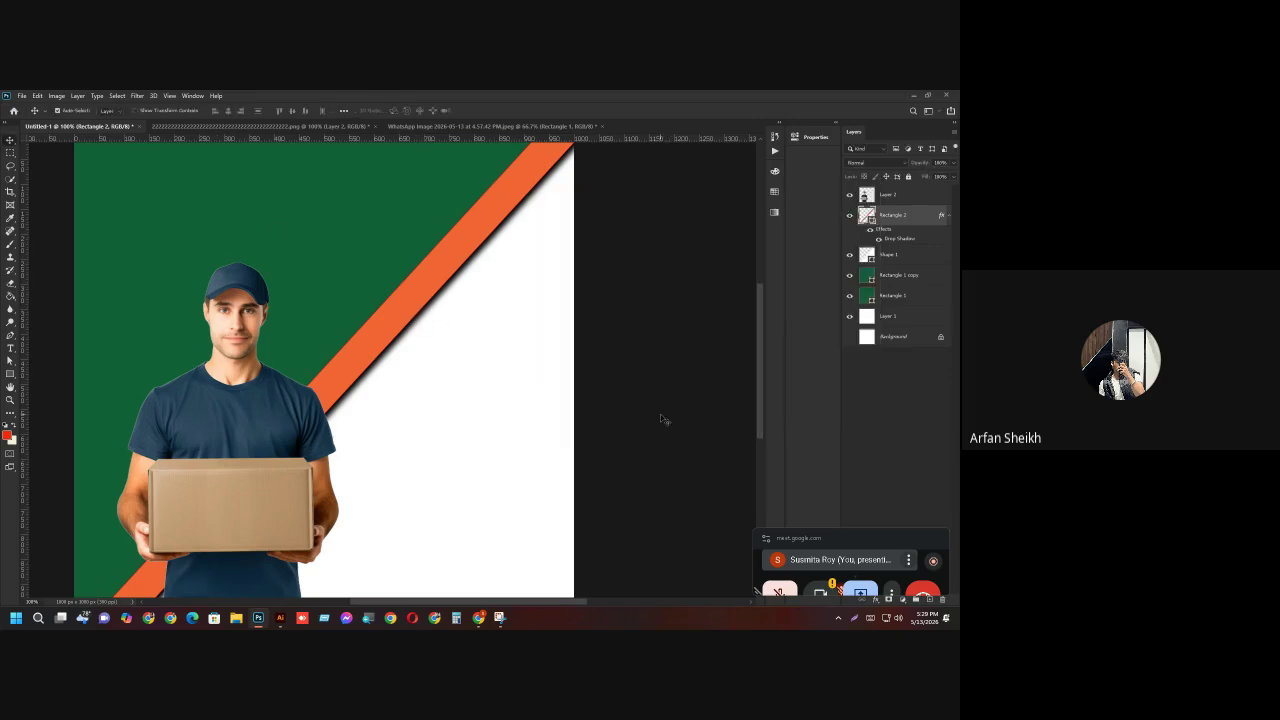
scroll(457, 400, "down", 2)
scroll(490, 392, "up", 2)
scroll(507, 380, "down", 1)
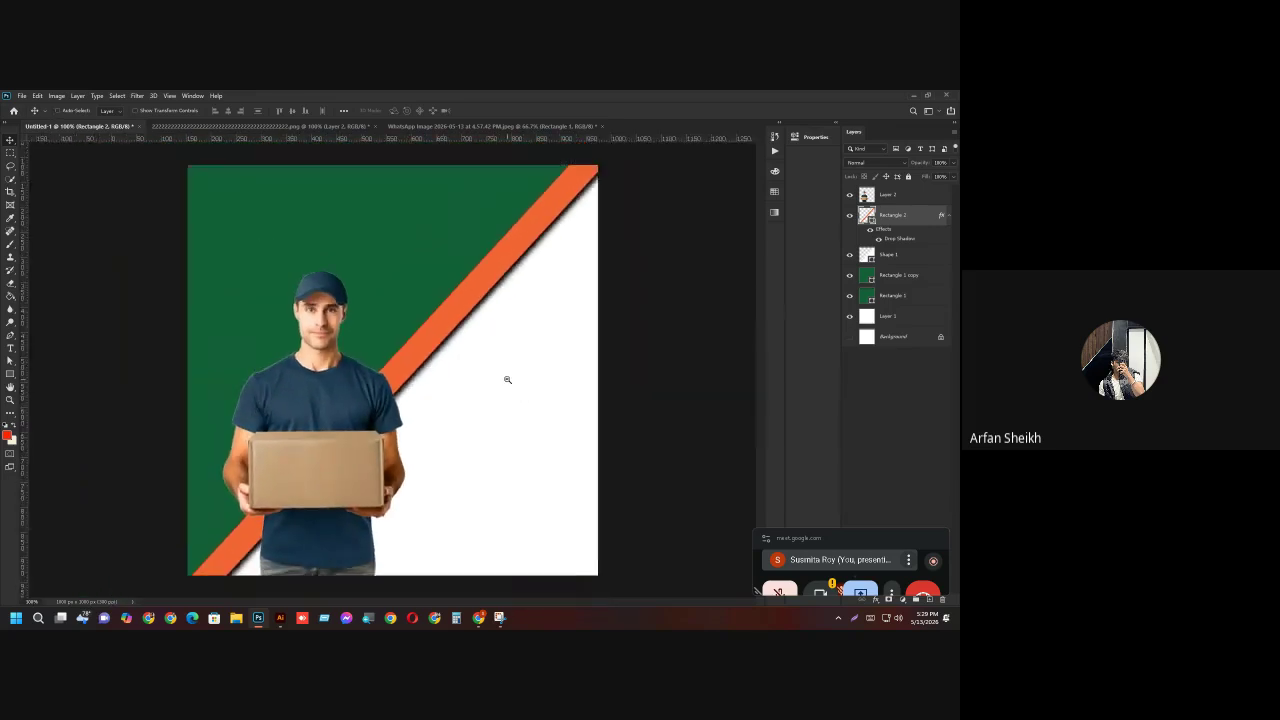
scroll(507, 380, "down", 1)
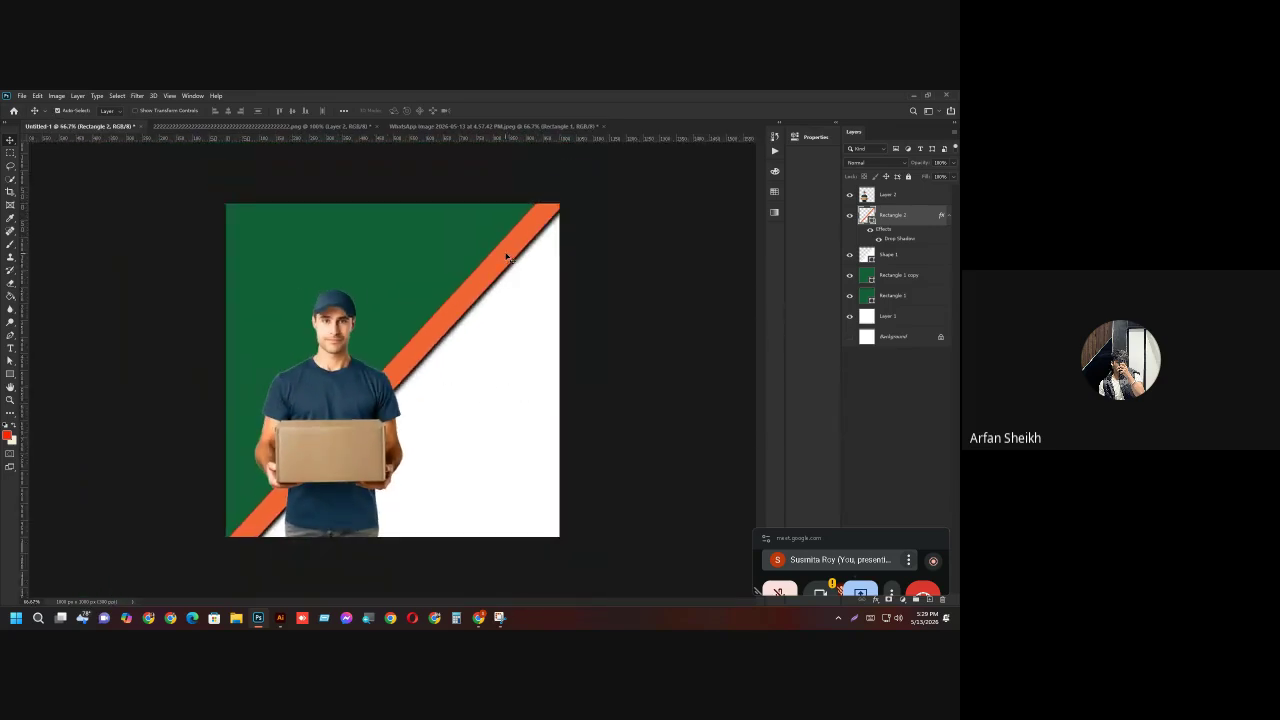
Examine the headline, discount badge and overall layout in the reference grocery poster, and return to the Untitled-1 document.
left_click(340, 384)
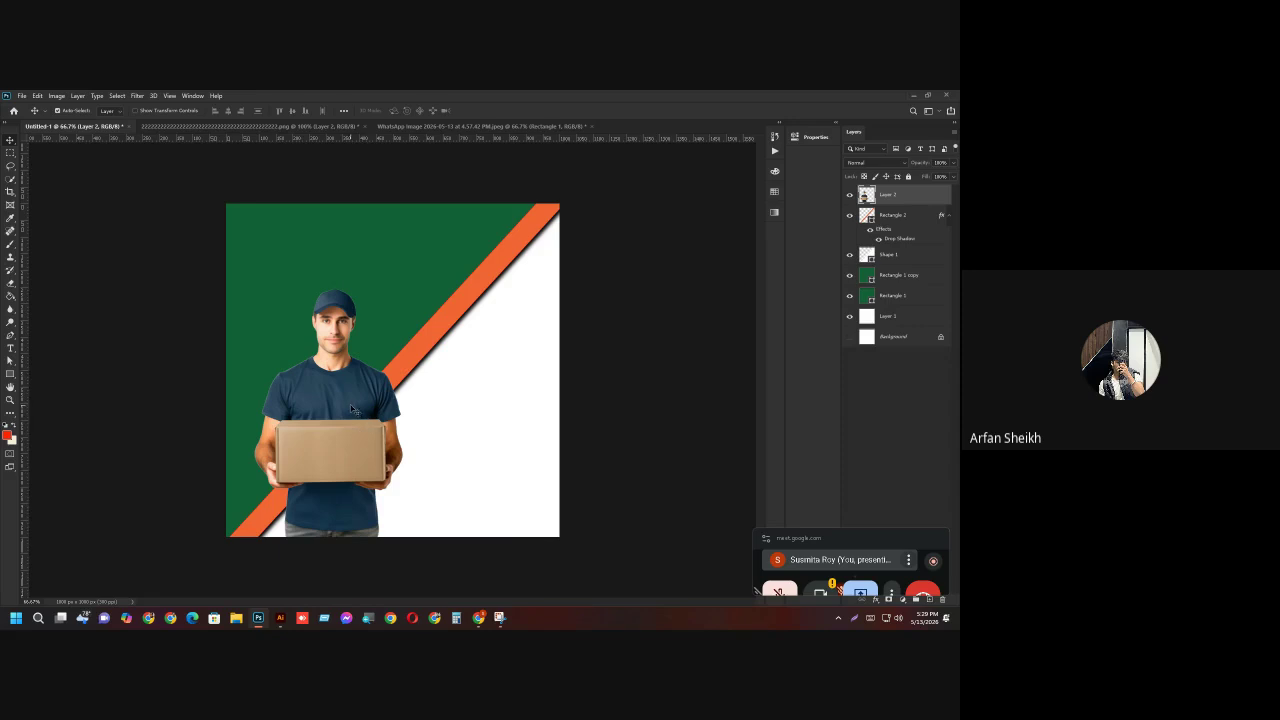
left_click(445, 128)
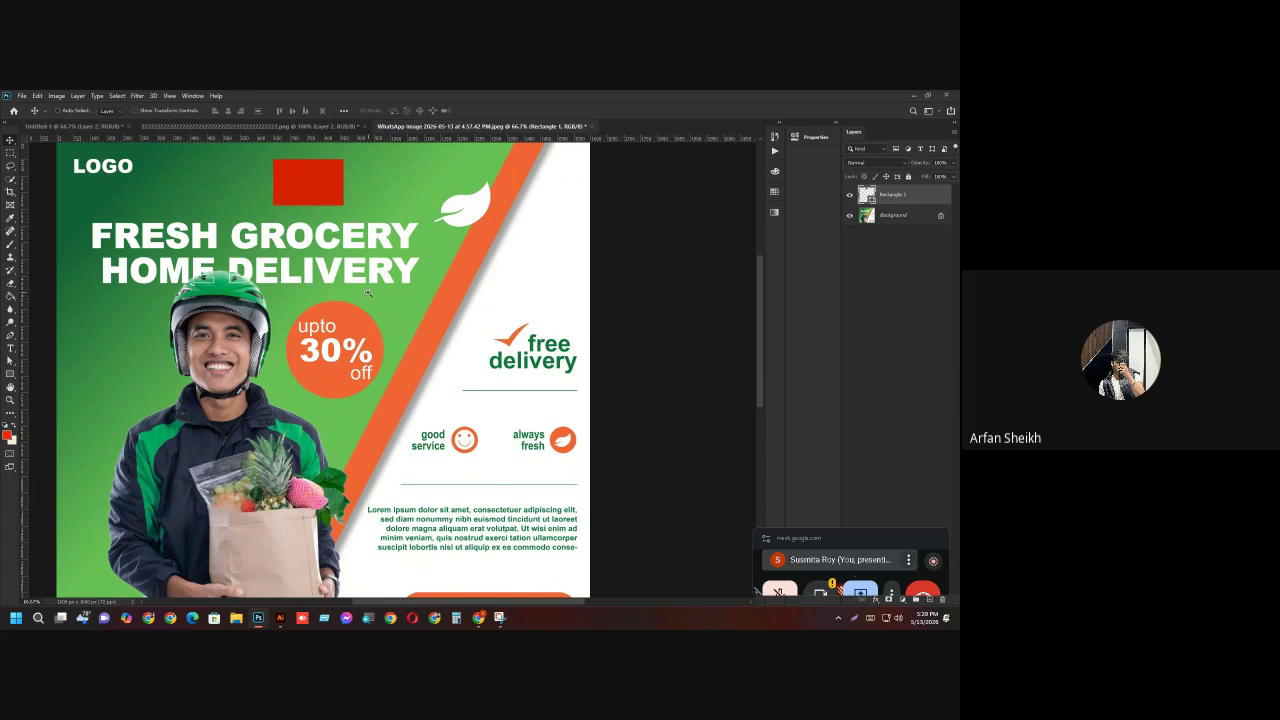
key("ctrl+1")
left_click_drag(365, 415, 408, 377)
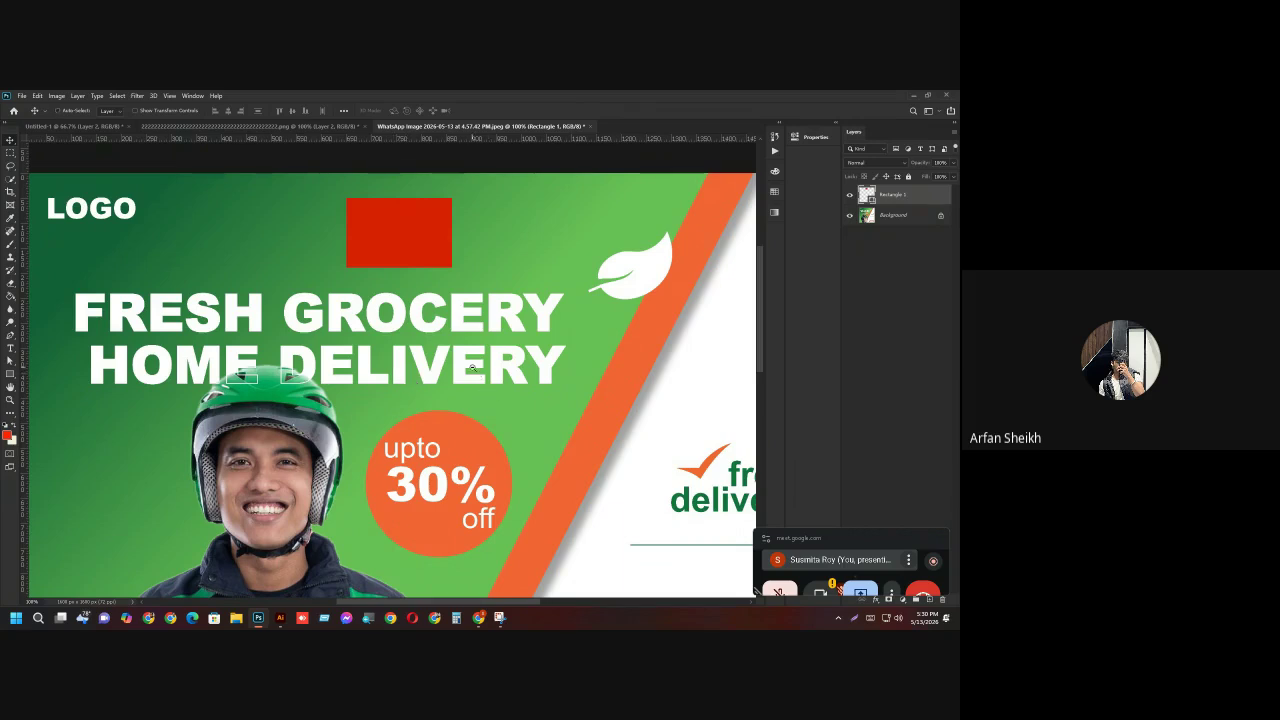
key("ctrl+minus")
key("ctrl+minus")
key("ctrl+minus")
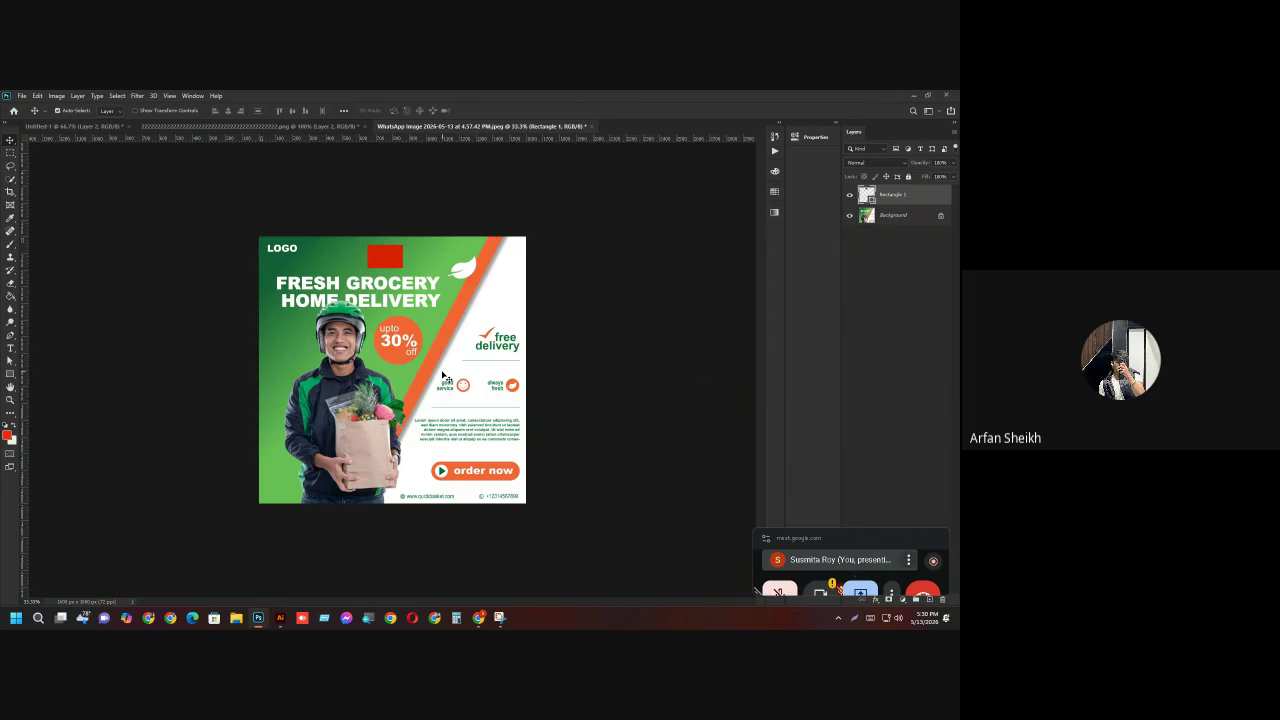
left_click(88, 126)
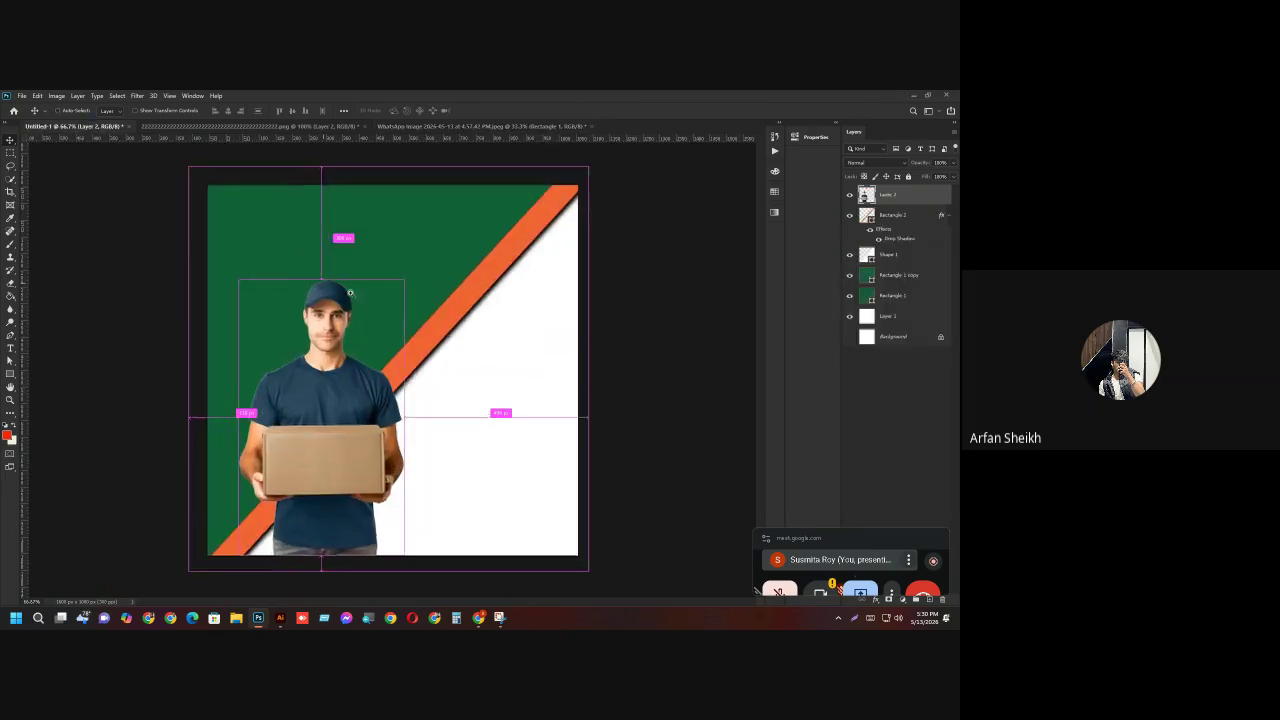
Add the horizontal text "Fresh Grocery" in the green area above the delivery man.
key("ctrl+plus")
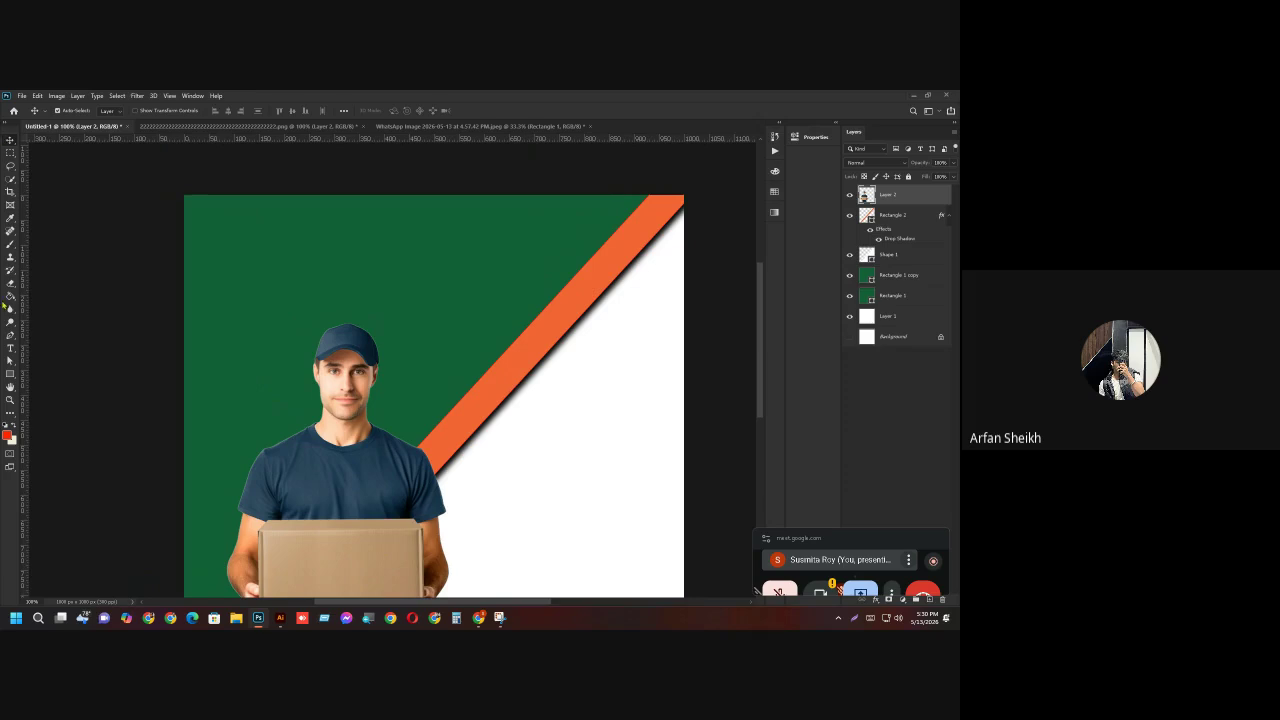
left_click(10, 348)
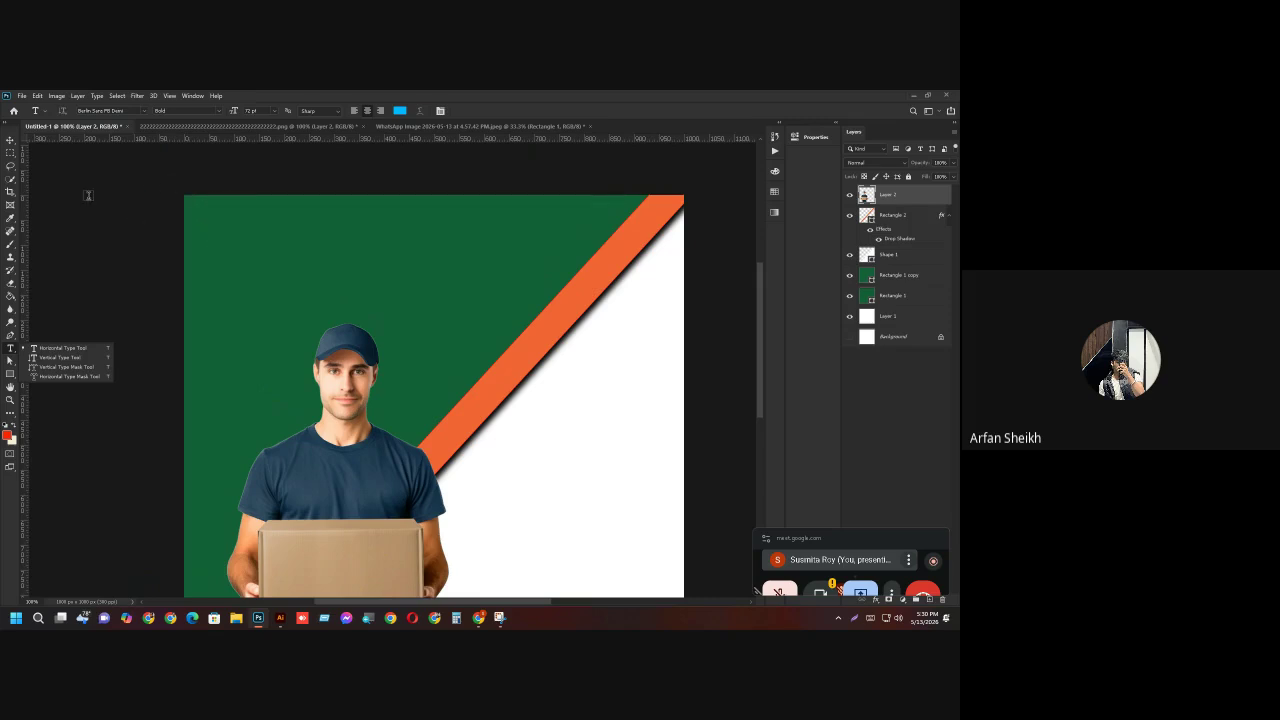
left_click(249, 290)
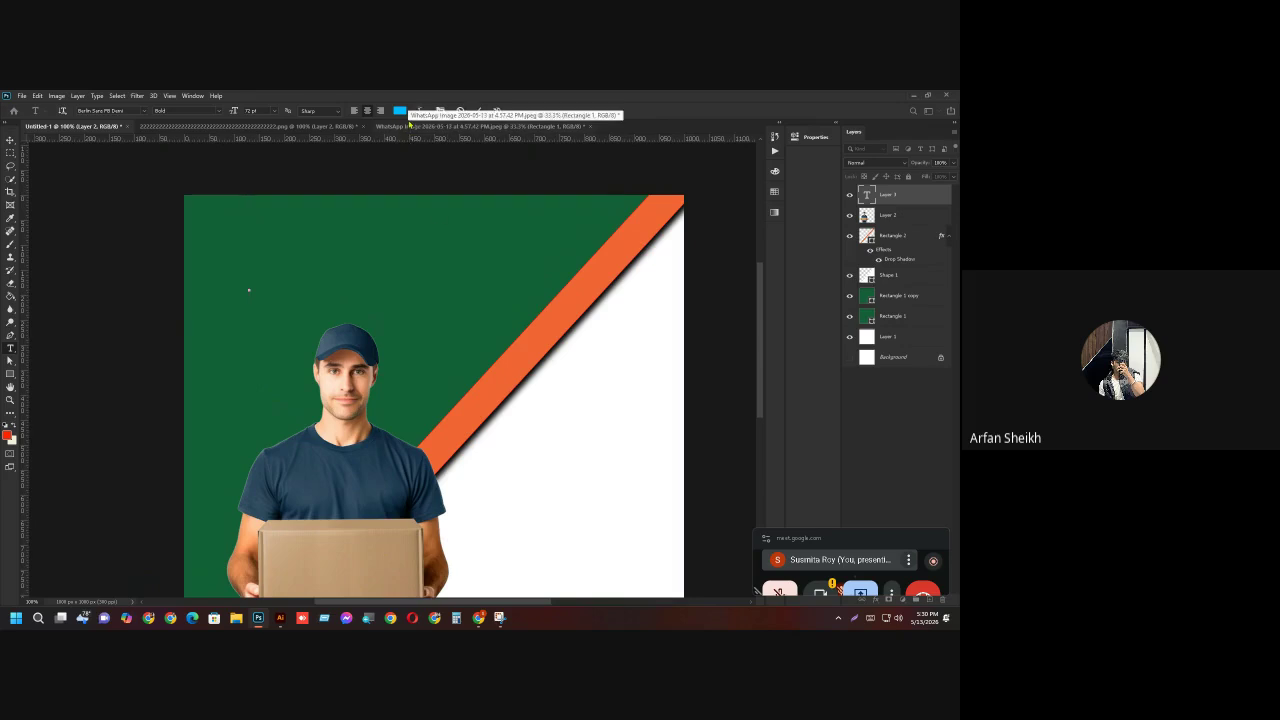
type("Fresh")
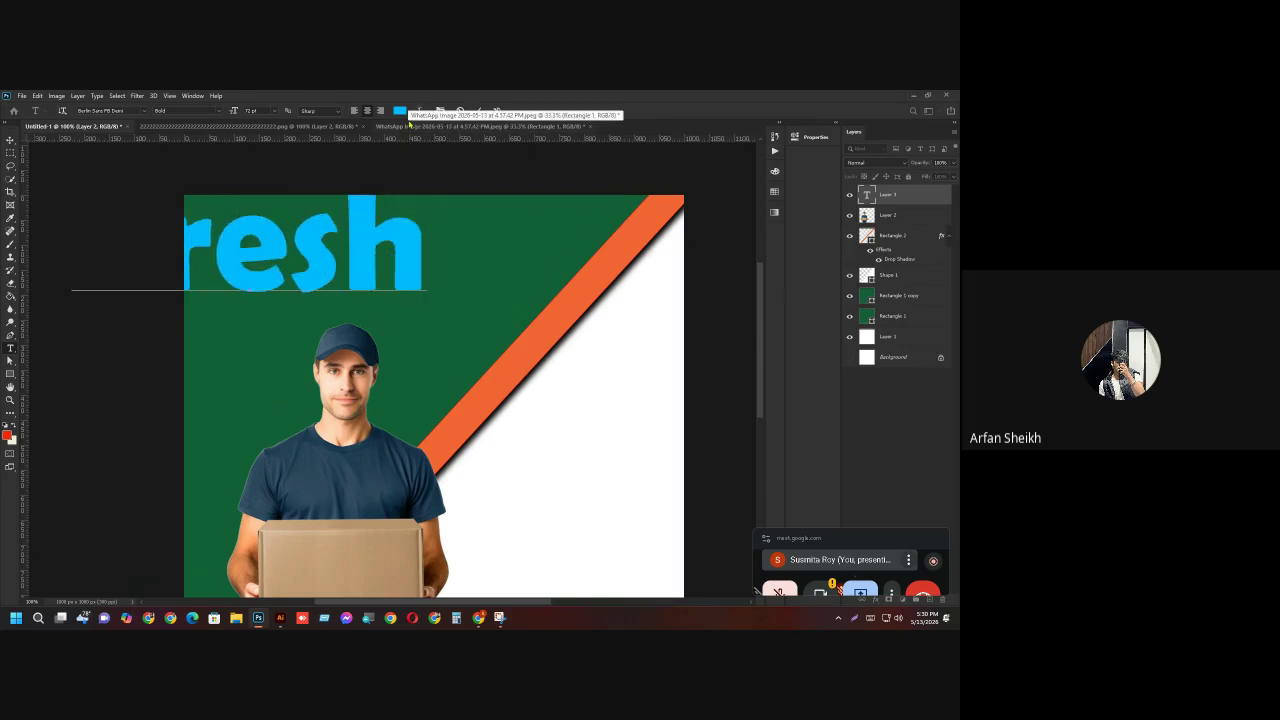
type(" G")
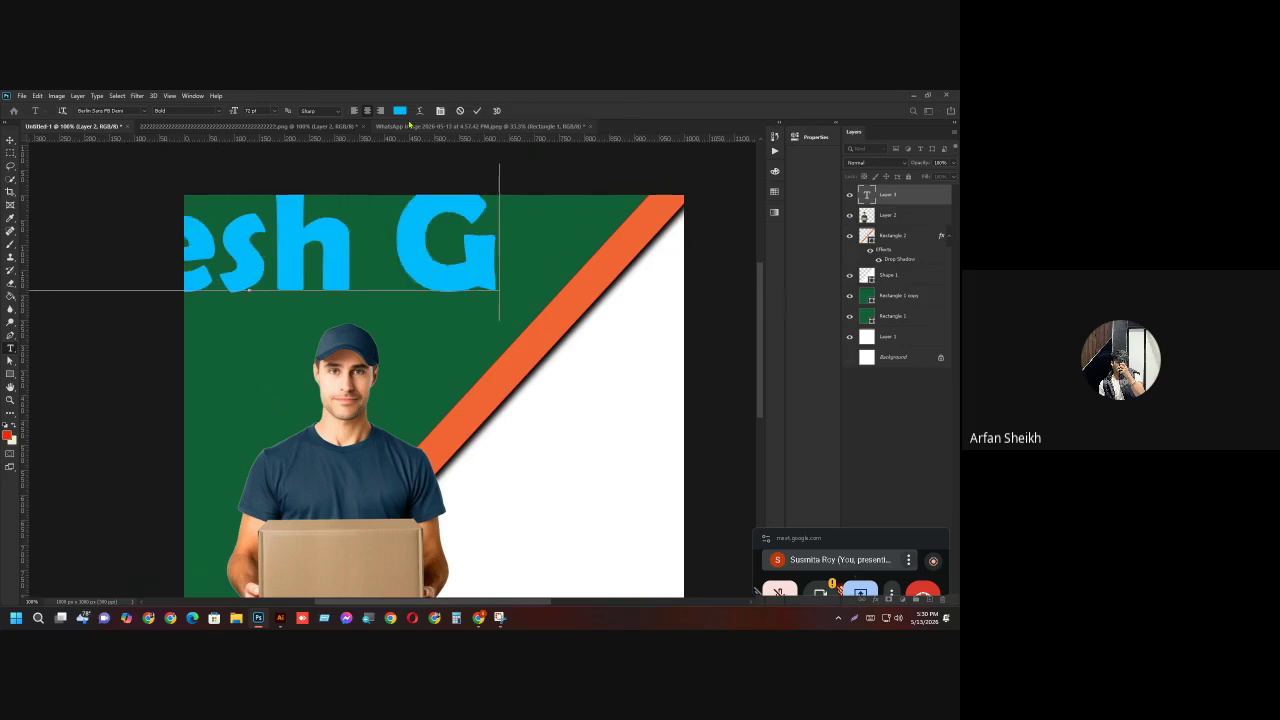
type("ro")
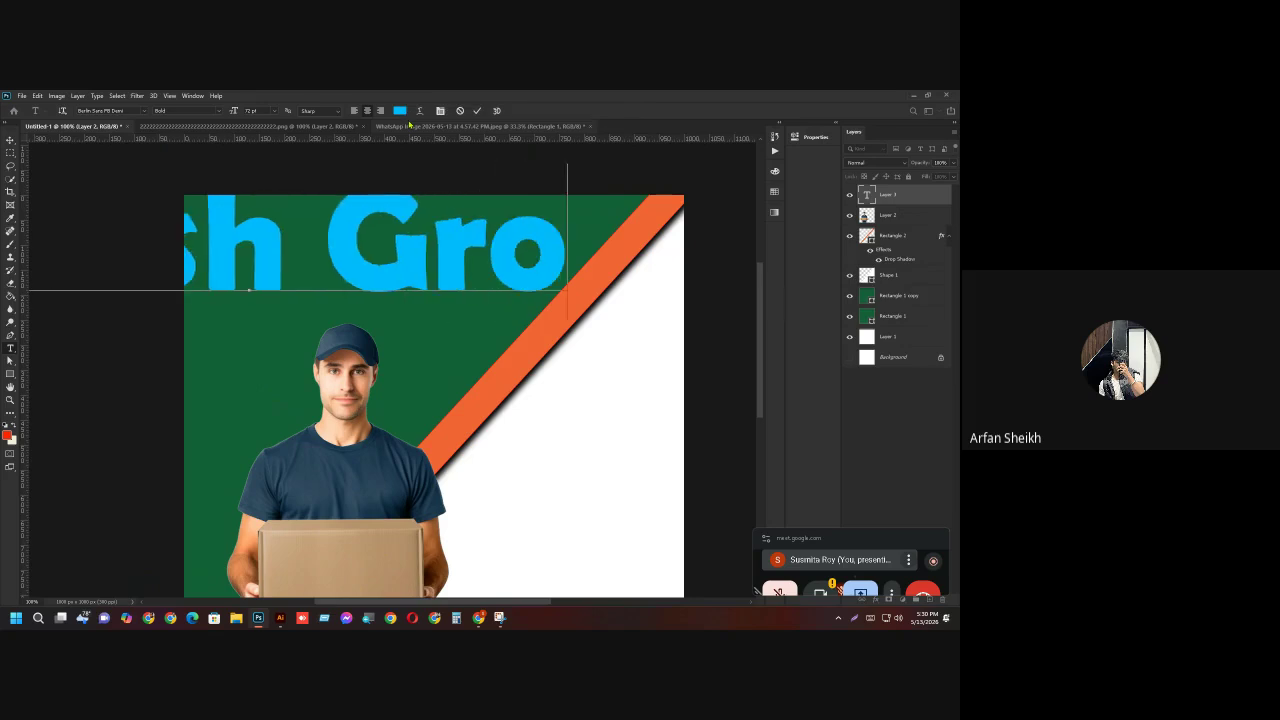
type("cery")
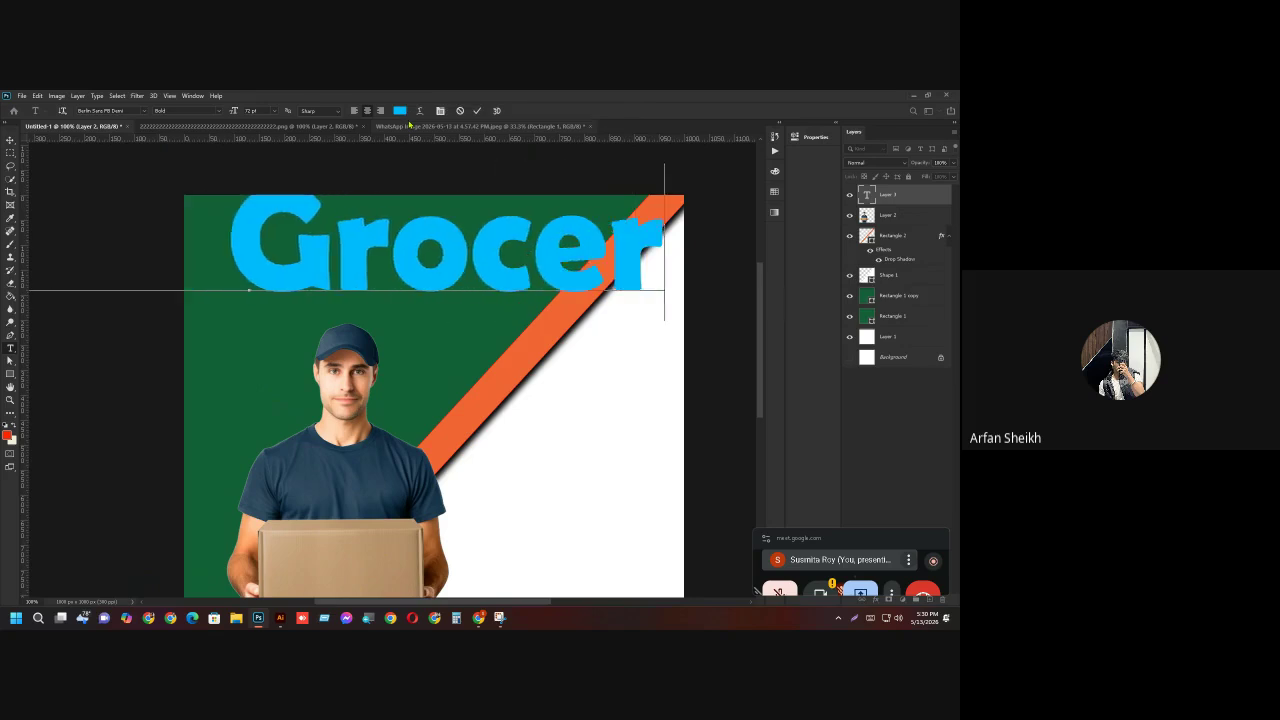
Move the Fresh Grocery text so it sits fully within the canvas height, just above the delivery man's face.
left_click(10, 140)
left_click_drag(381, 289, 388, 342)
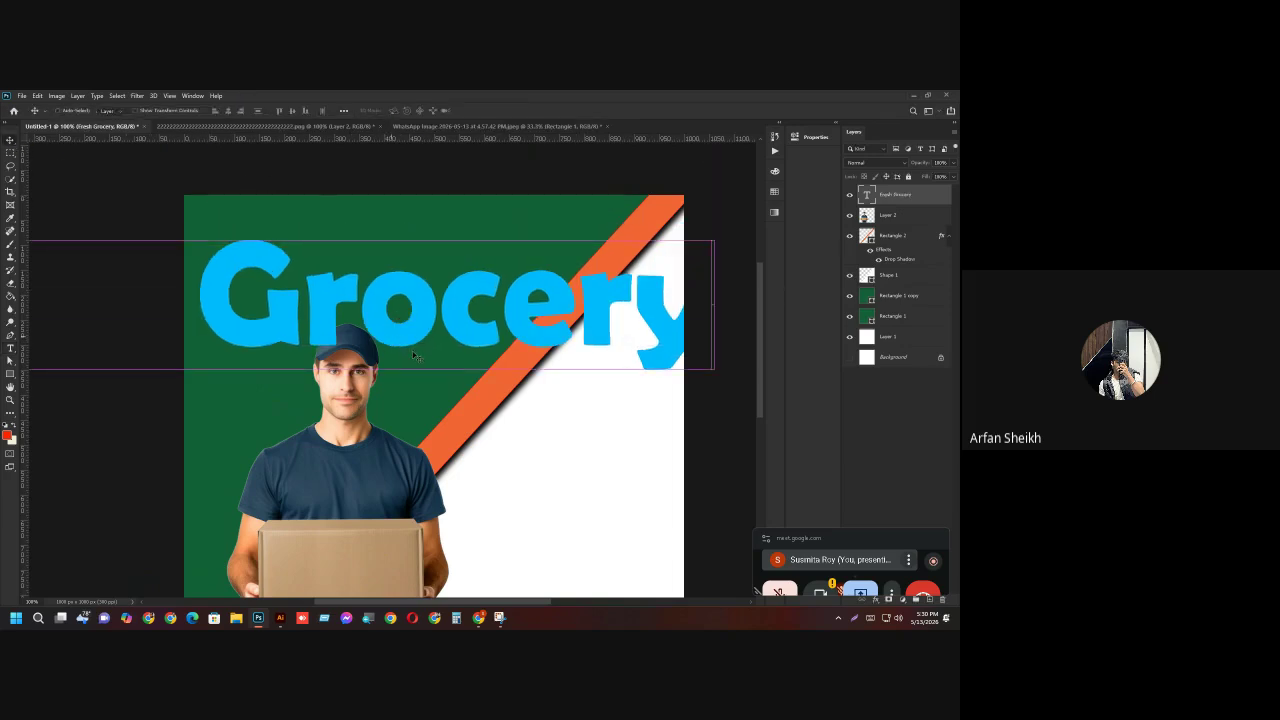
key("ctrl+t")
key("ctrl+minus")
key("ctrl+minus")
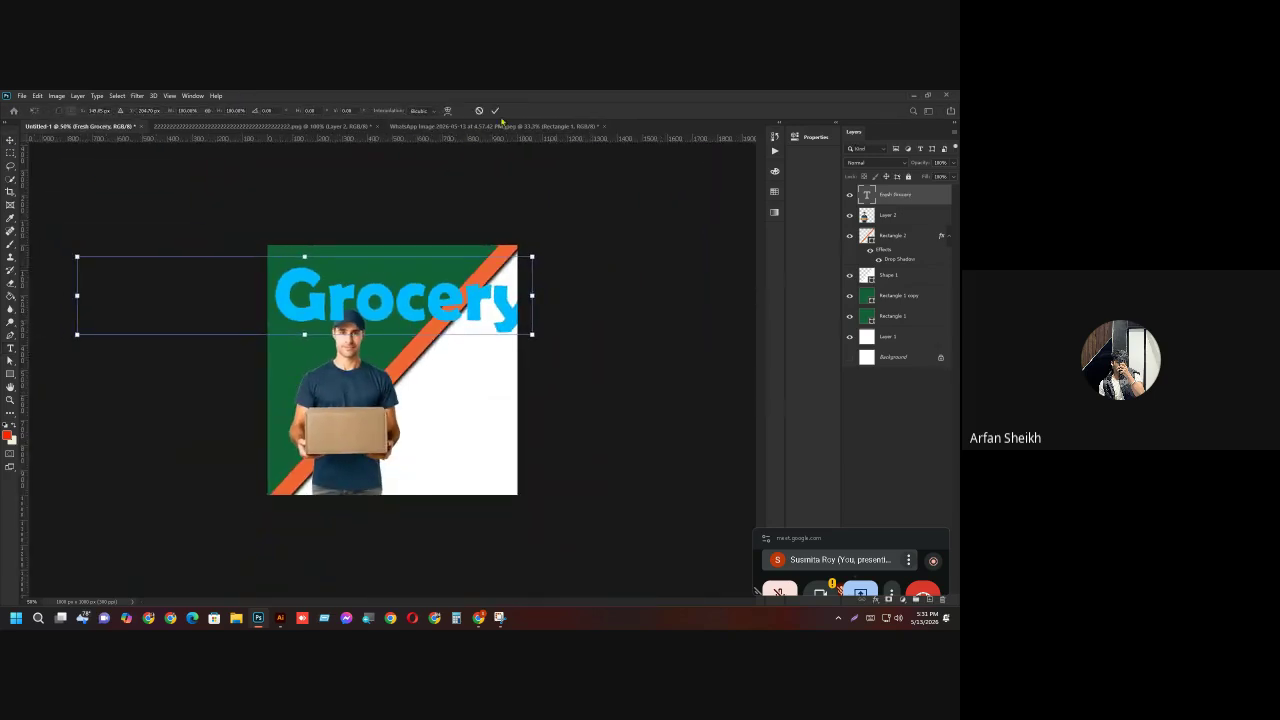
left_click(495, 111)
key("ctrl+plus")
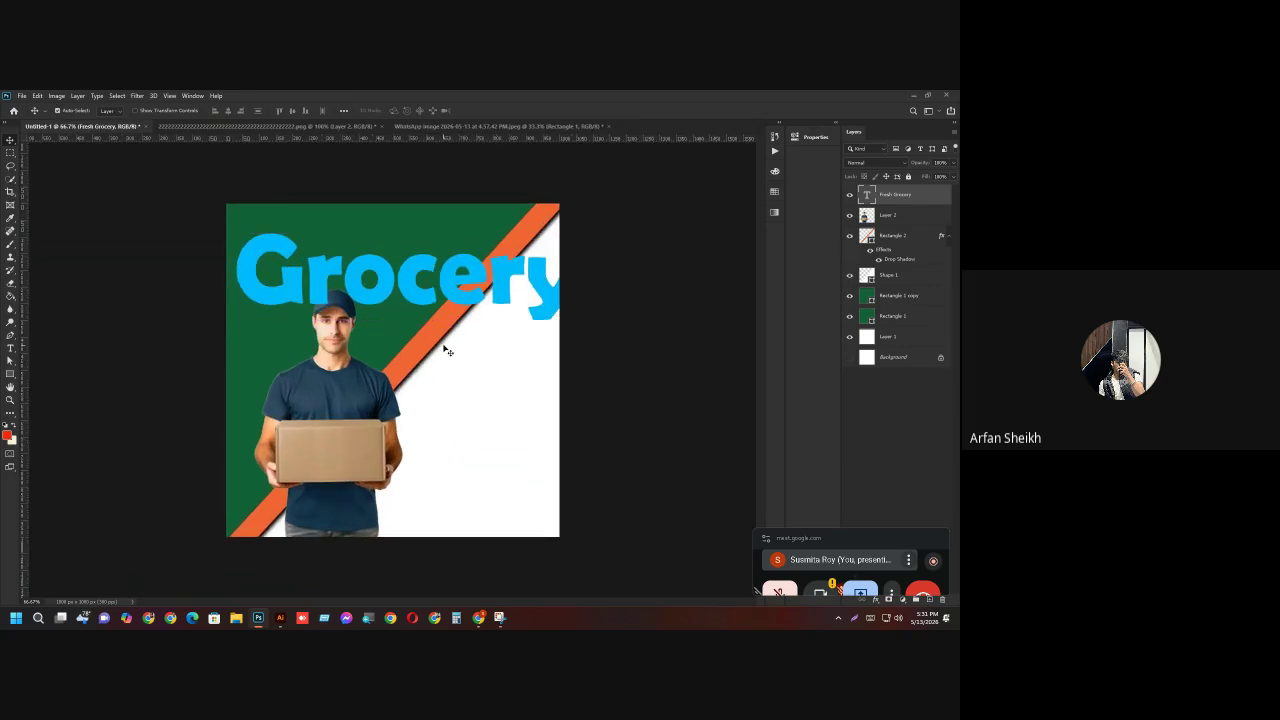
left_click_drag(500, 296, 497, 280)
Scale the Fresh Grocery text down to about 34% and place it within the green area above the delivery man's cap.
key("ctrl+t")
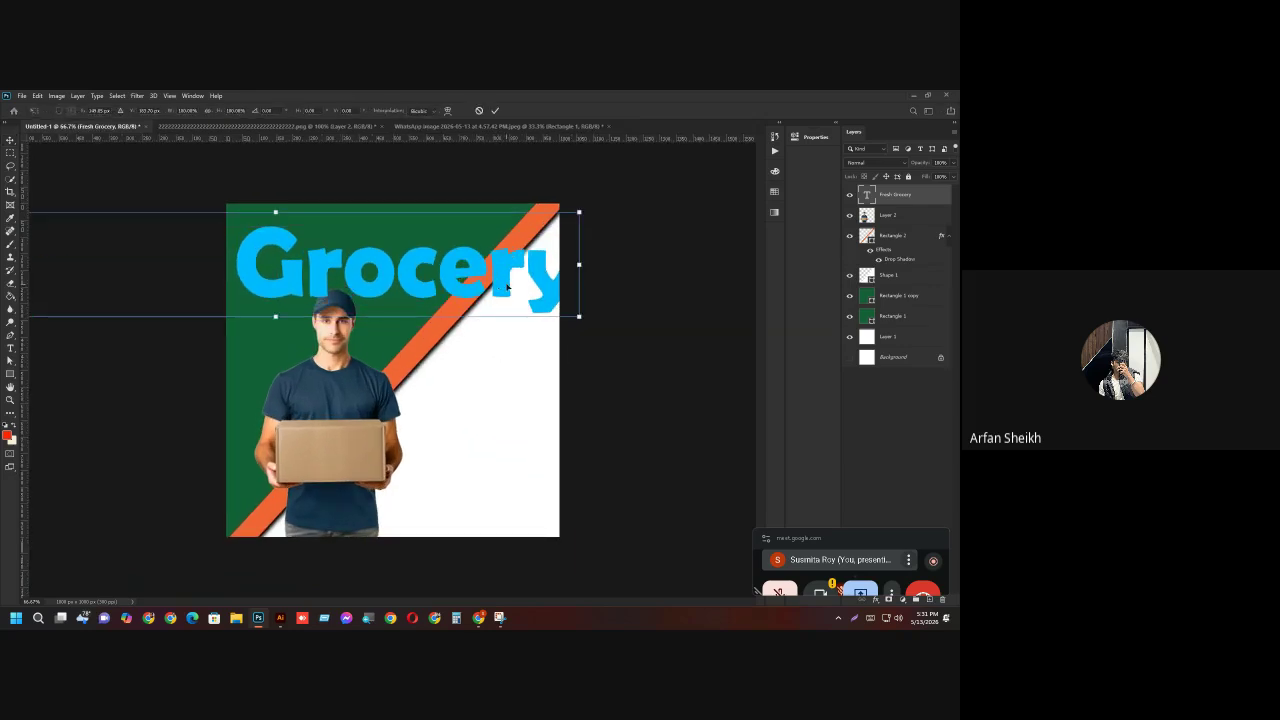
key("ctrl+minus")
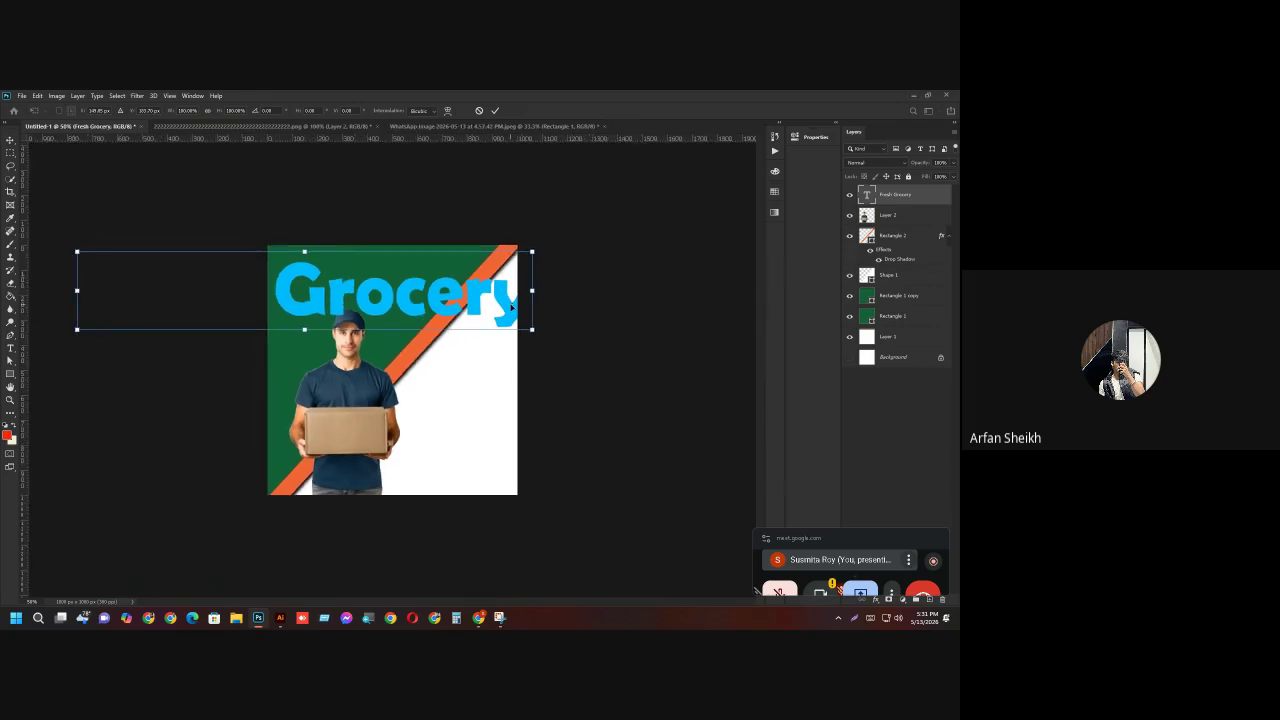
left_click_drag(76, 291, 313, 314)
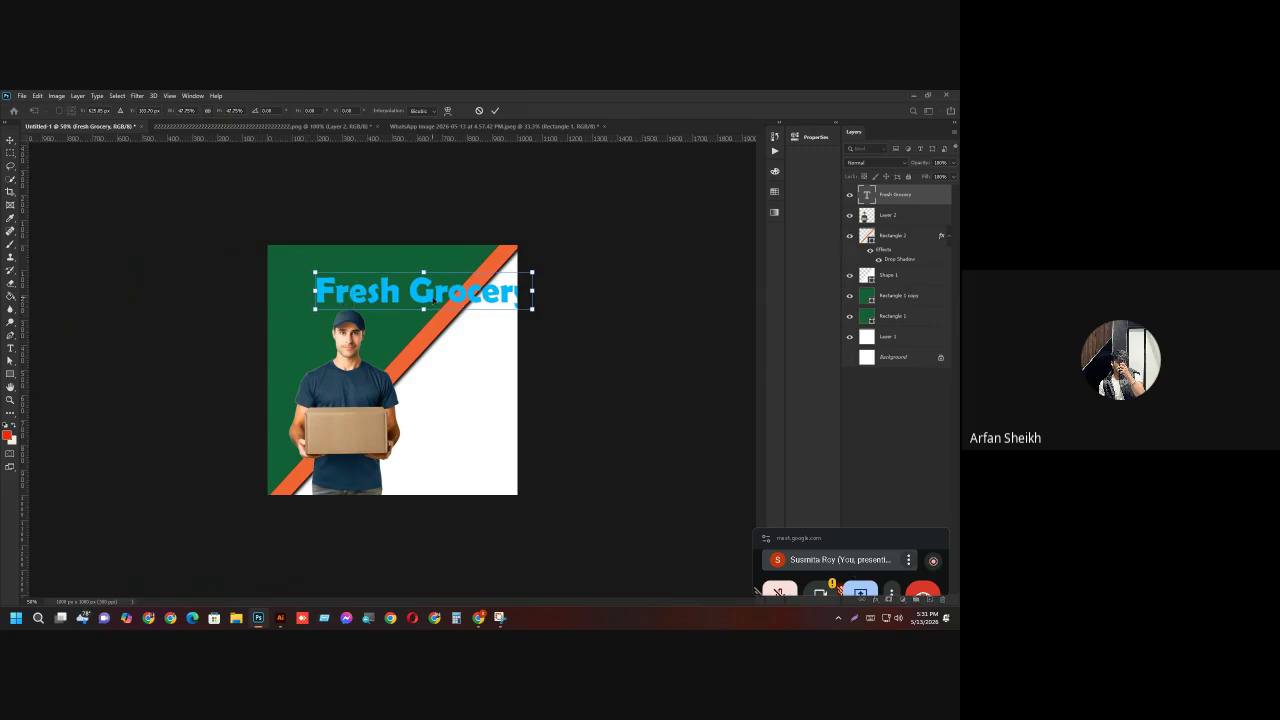
left_click_drag(434, 301, 392, 294)
left_click_drag(487, 285, 430, 285)
scroll(380, 292, "up", 3)
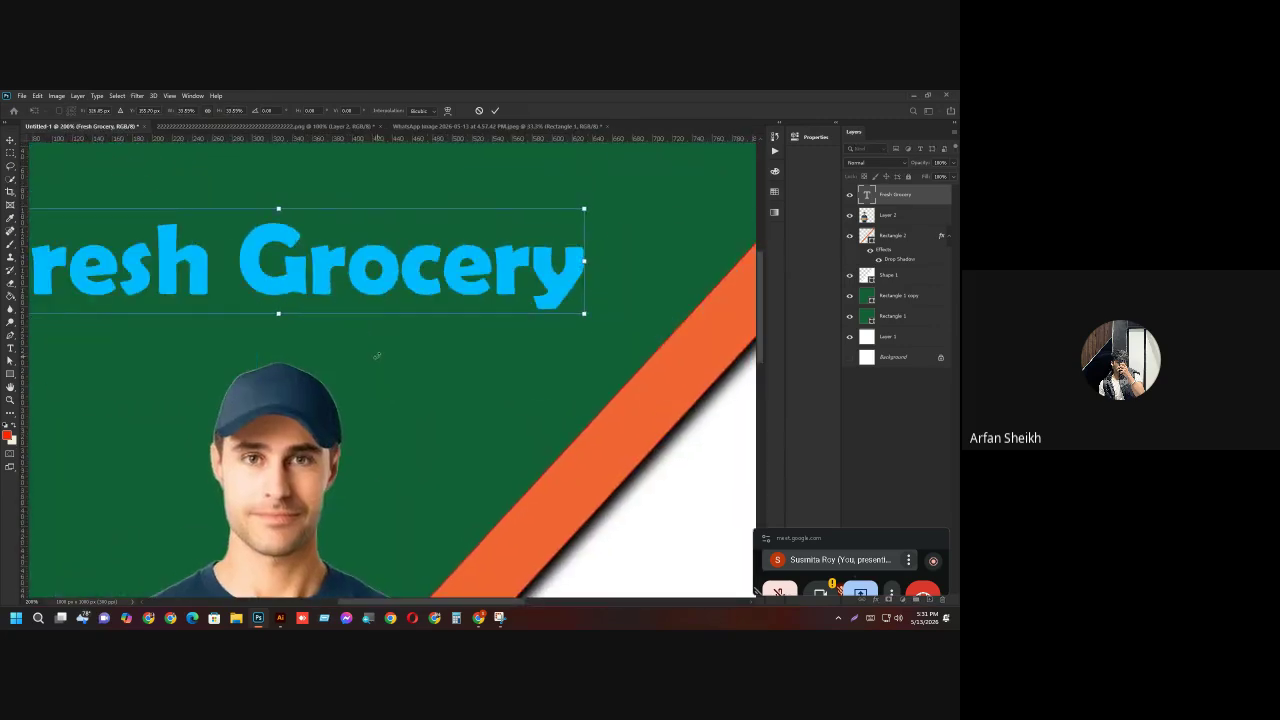
scroll(362, 291, "down", 1)
scroll(386, 294, "down", 3)
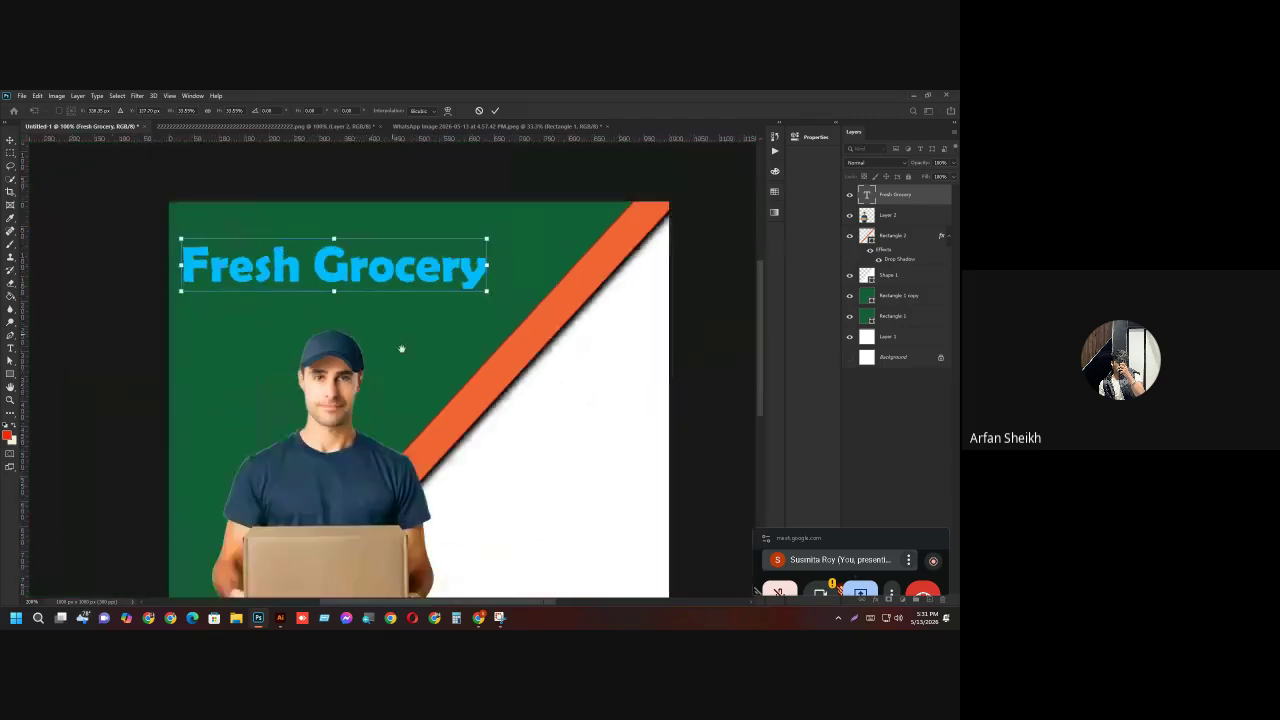
left_click_drag(398, 307, 406, 297)
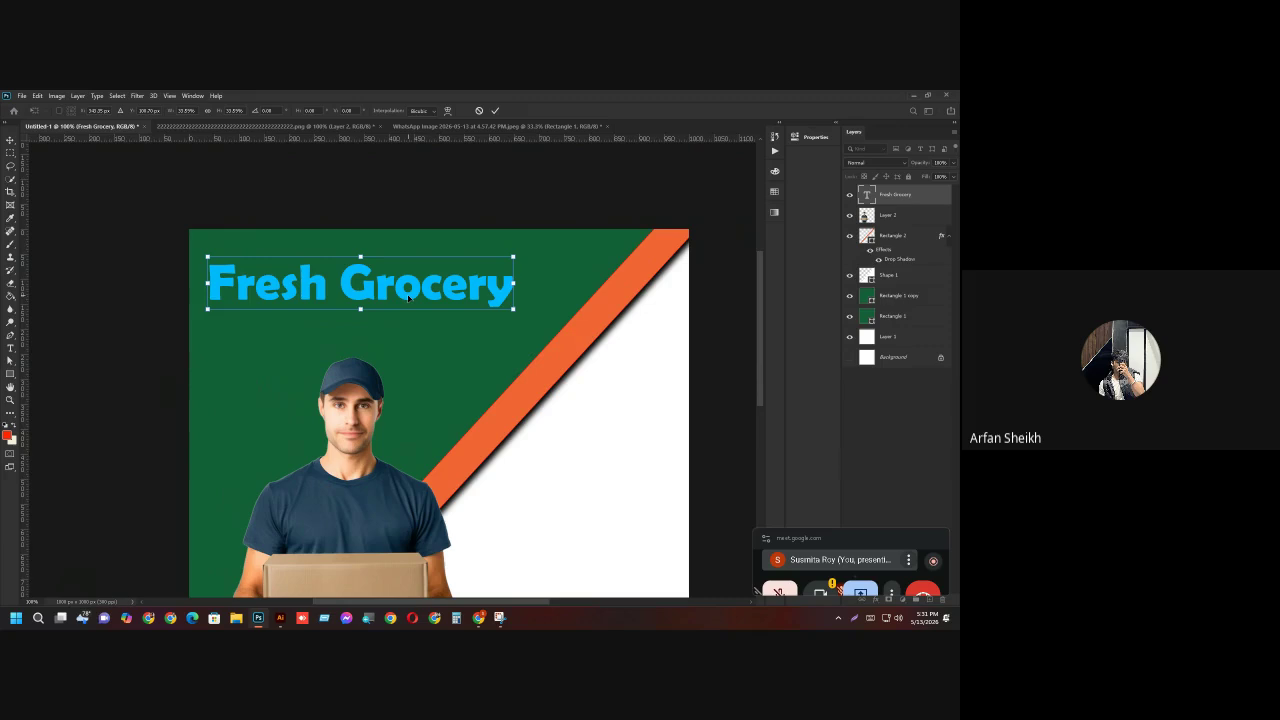
left_click(494, 111)
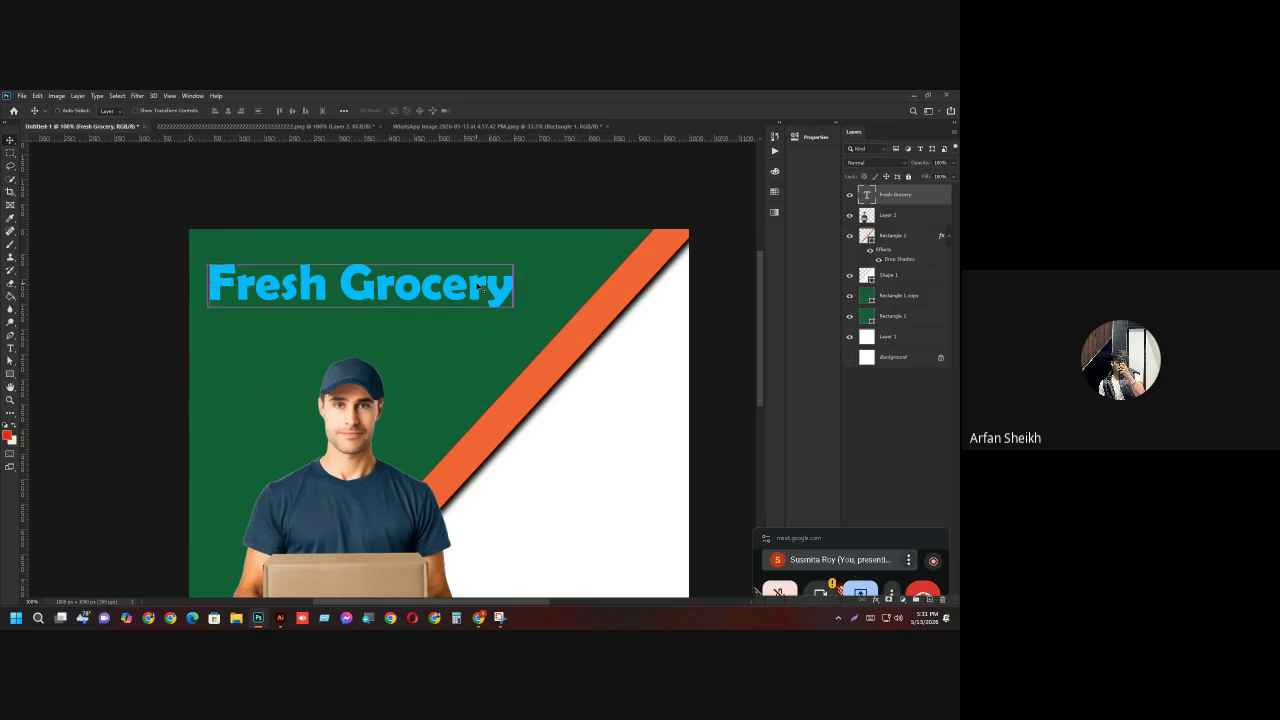
key("ctrl+t")
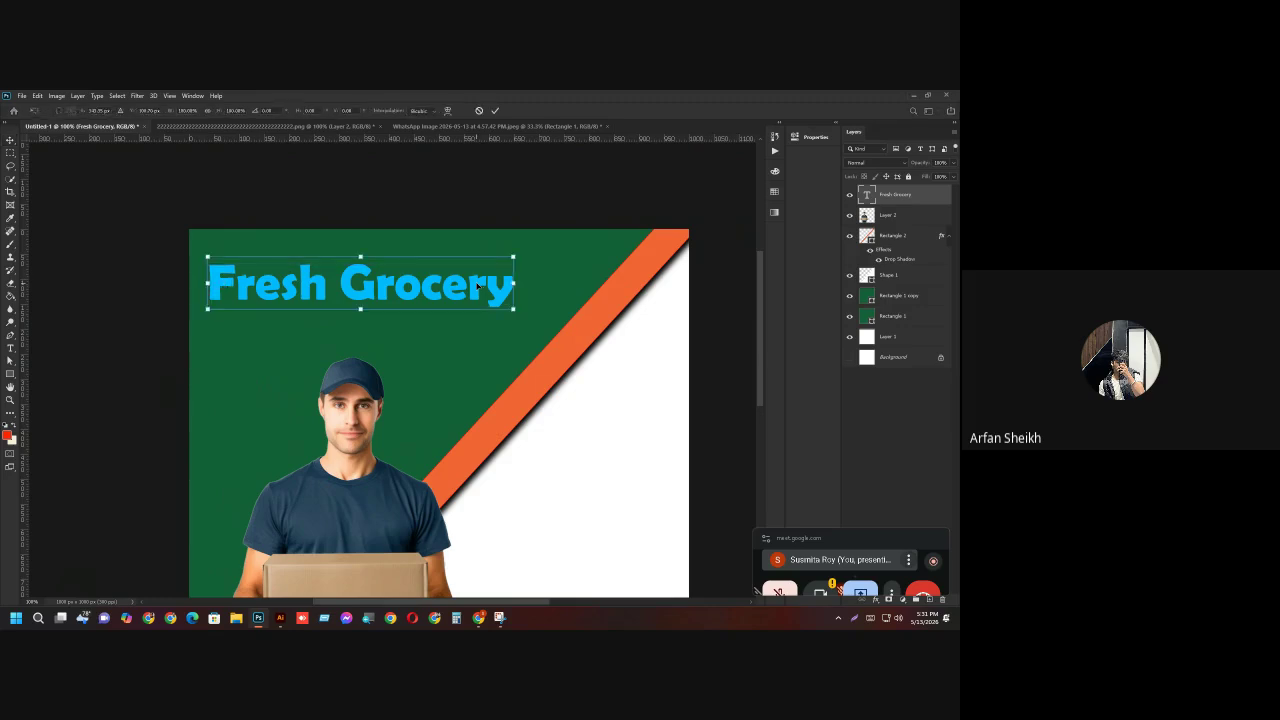
left_click(495, 110)
Open the character settings and change the Fresh Grocery text's font to Impact Regular.
left_click(193, 96)
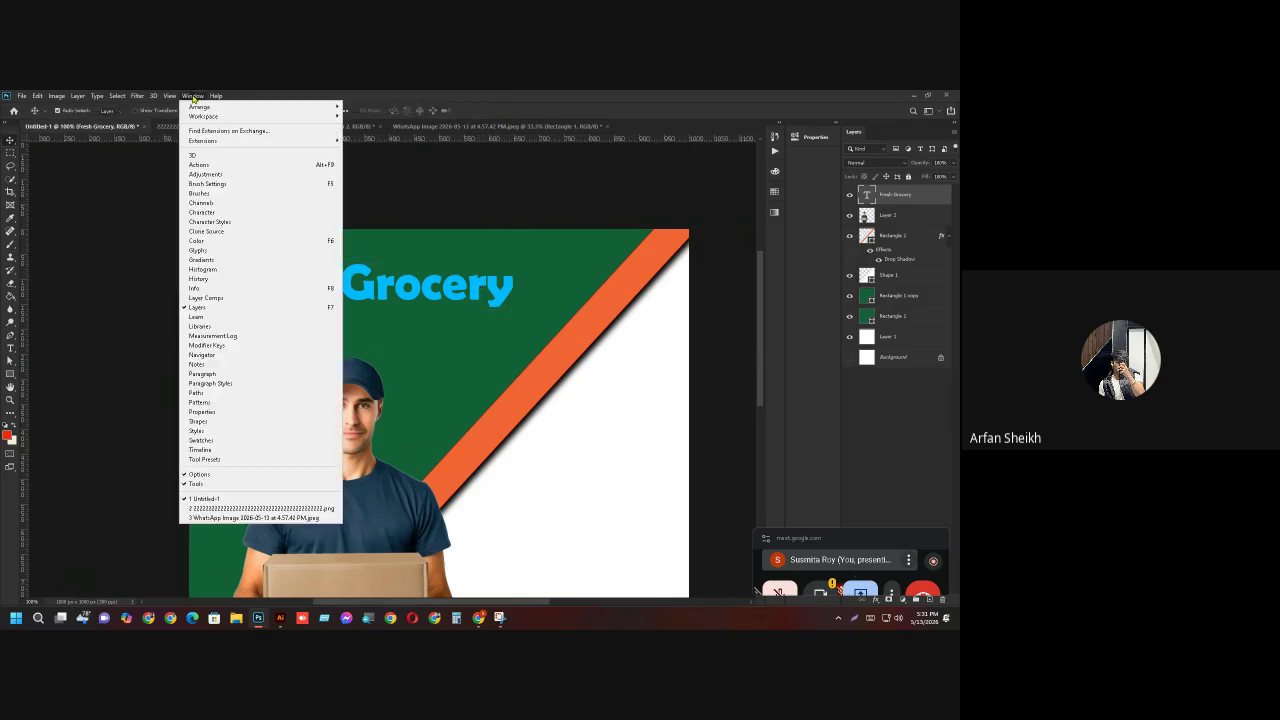
left_click(211, 212)
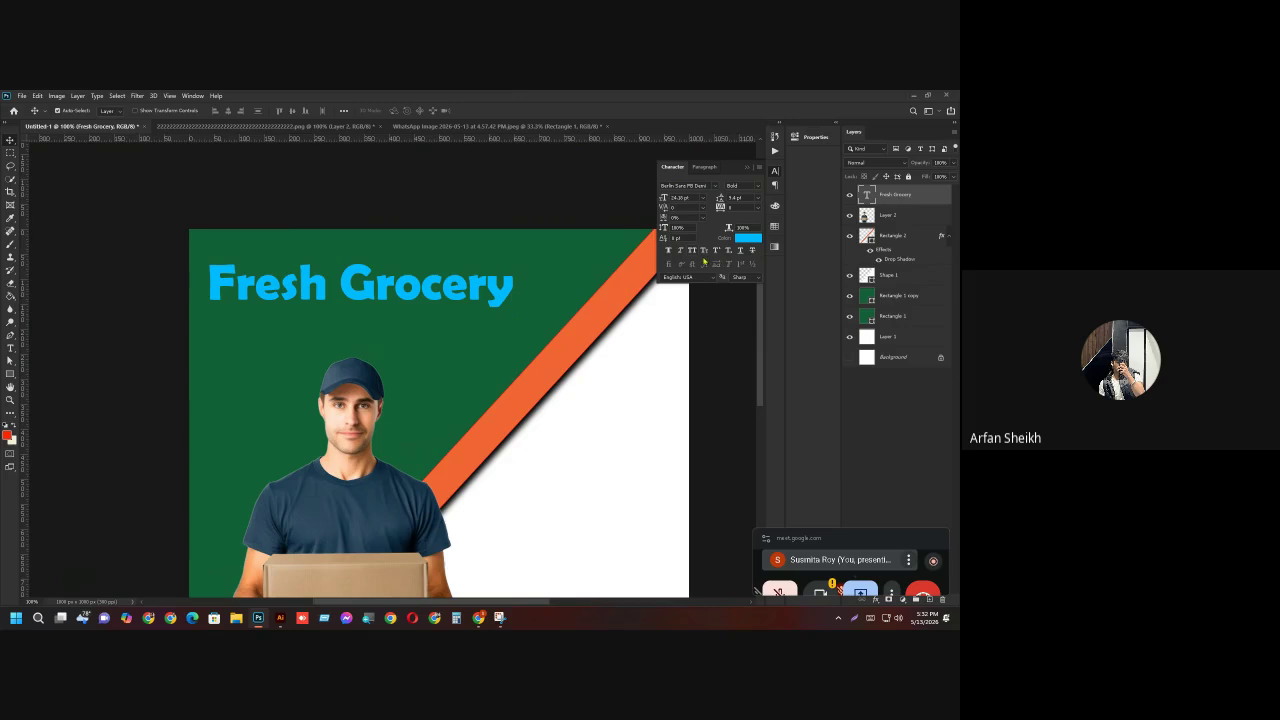
left_click(716, 187)
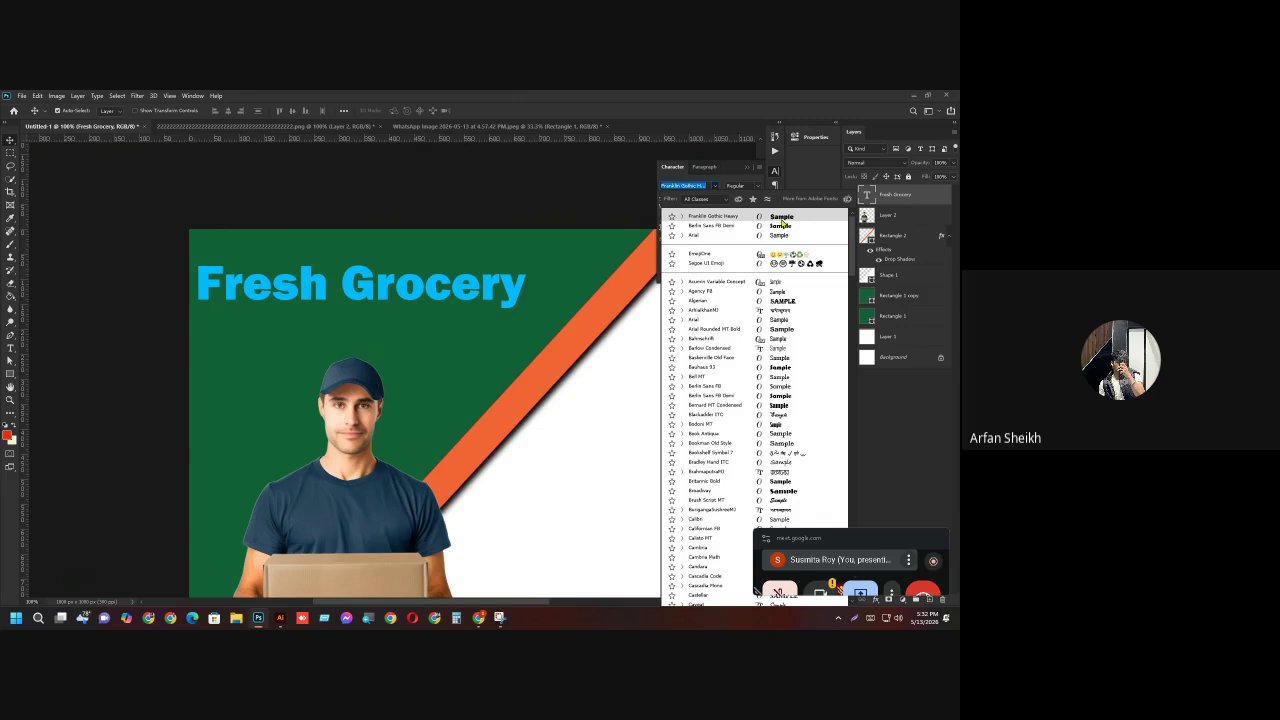
scroll(783, 225, "down", 15)
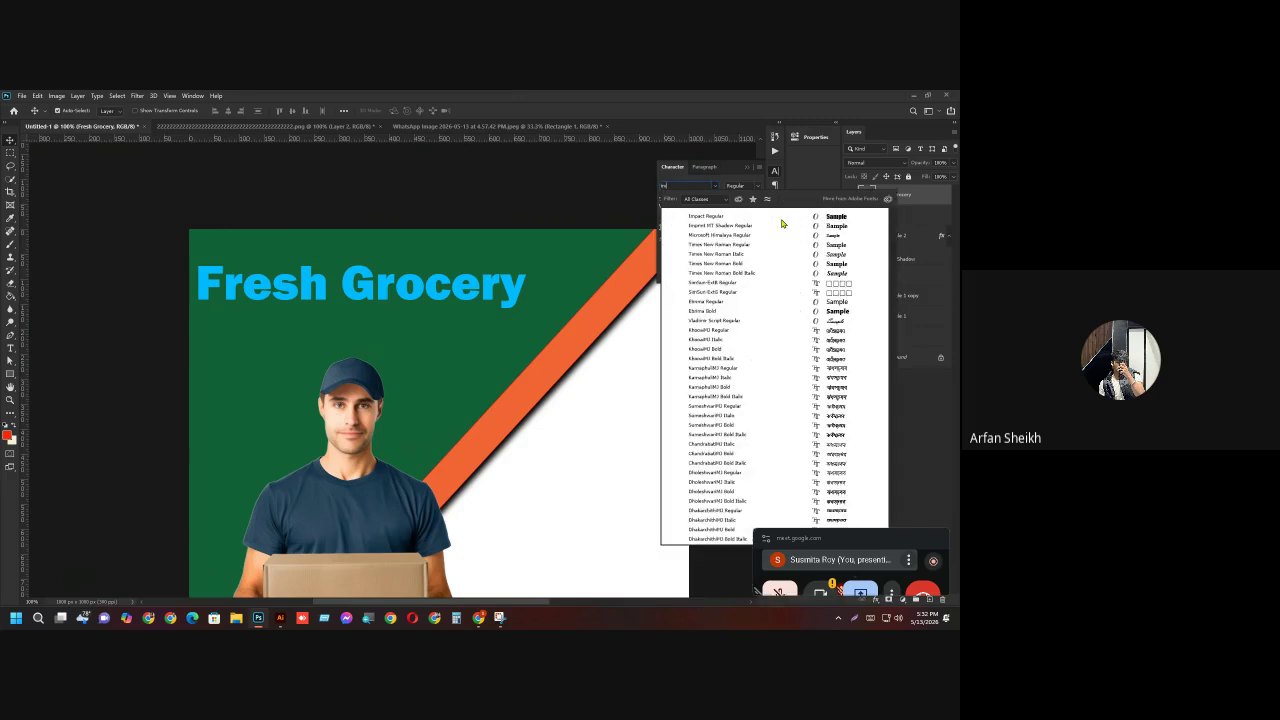
left_click(844, 221)
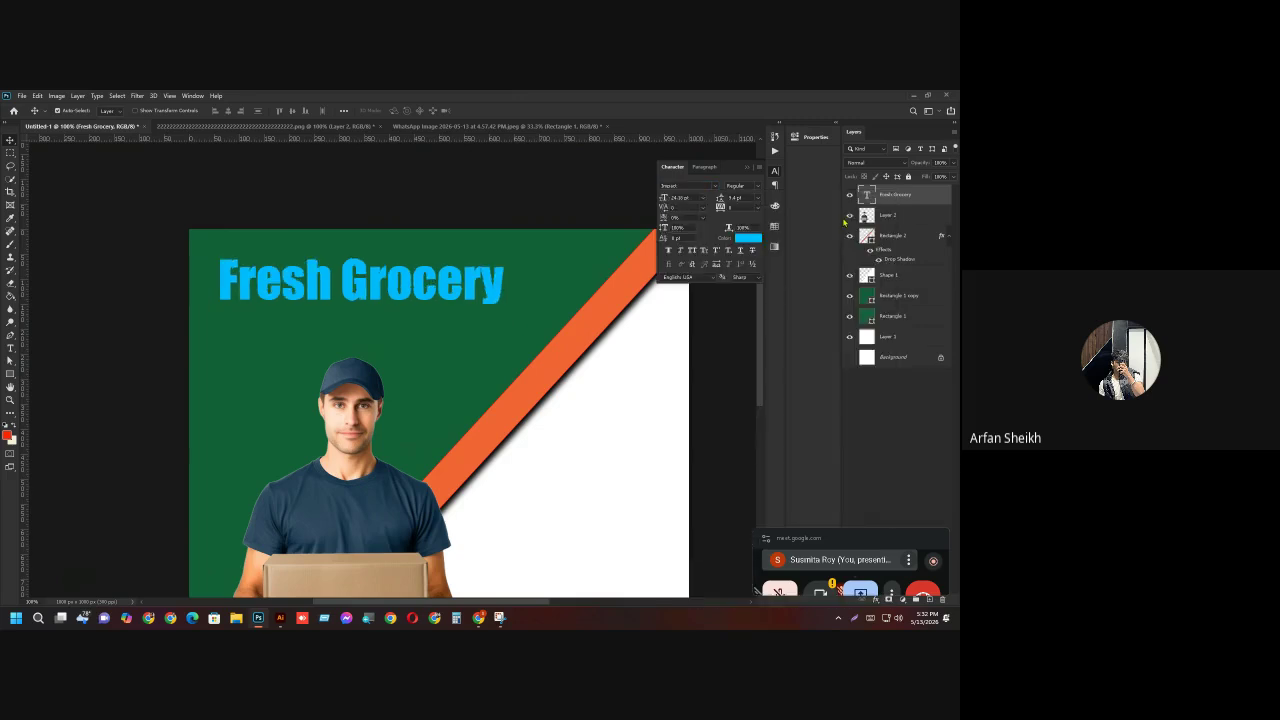
Try Faux Bold on the Fresh Grocery text, revert to the regular weight, and close the character settings.
left_click(761, 167)
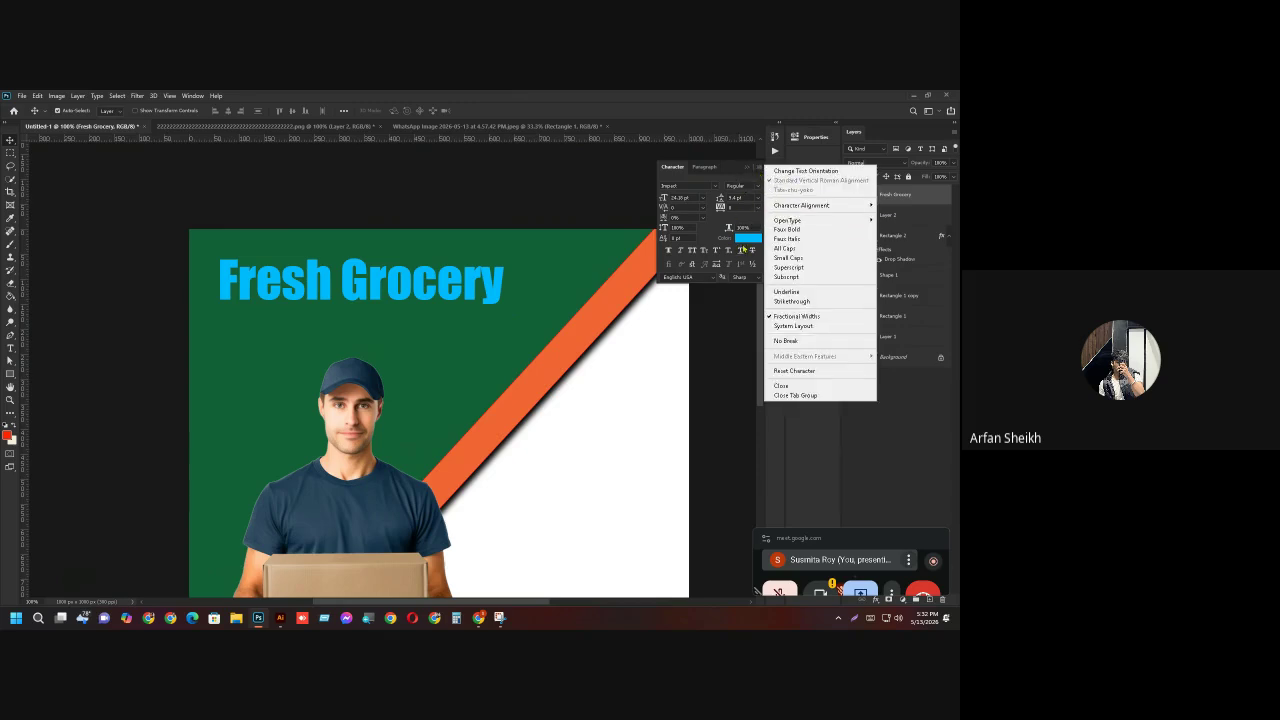
left_click(674, 254)
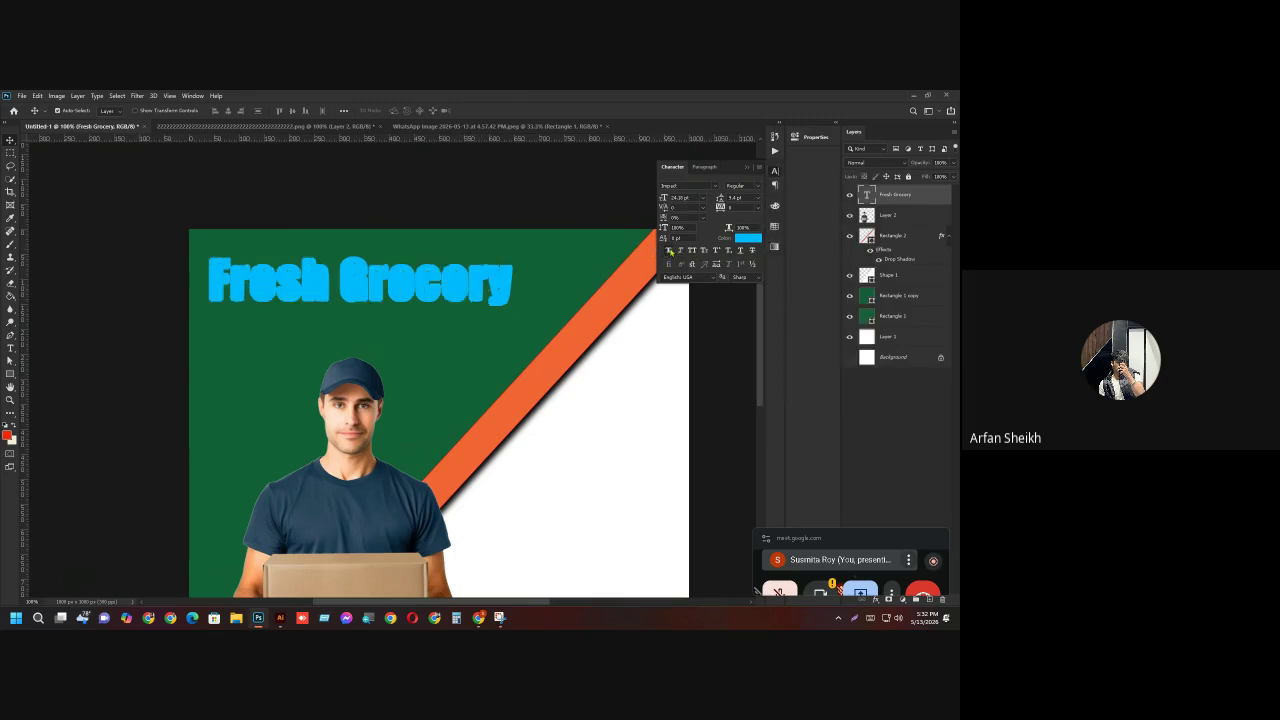
left_click(716, 364)
left_click(747, 168)
Extrude the Fresh Grocery text layer above the delivery man into 3D lettering.
scroll(531, 320, "up", 3)
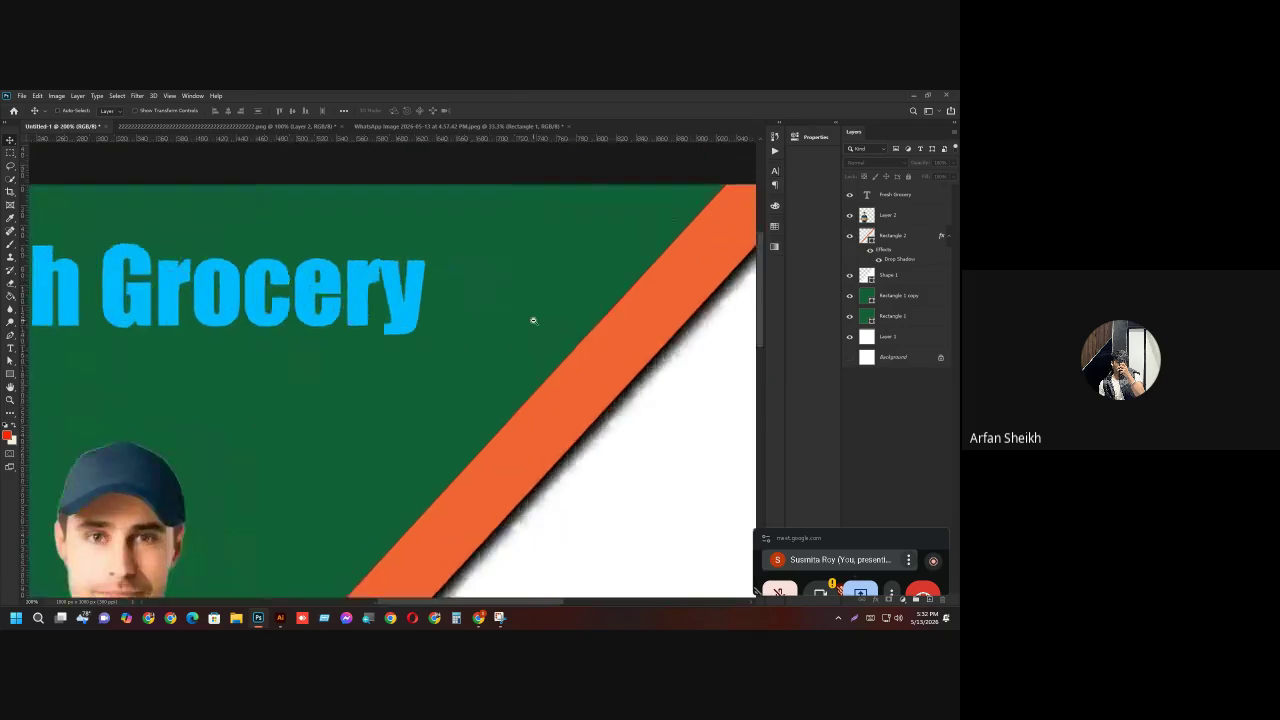
scroll(546, 320, "down", 3)
scroll(511, 314, "down", 1)
left_click_drag(511, 314, 483, 320)
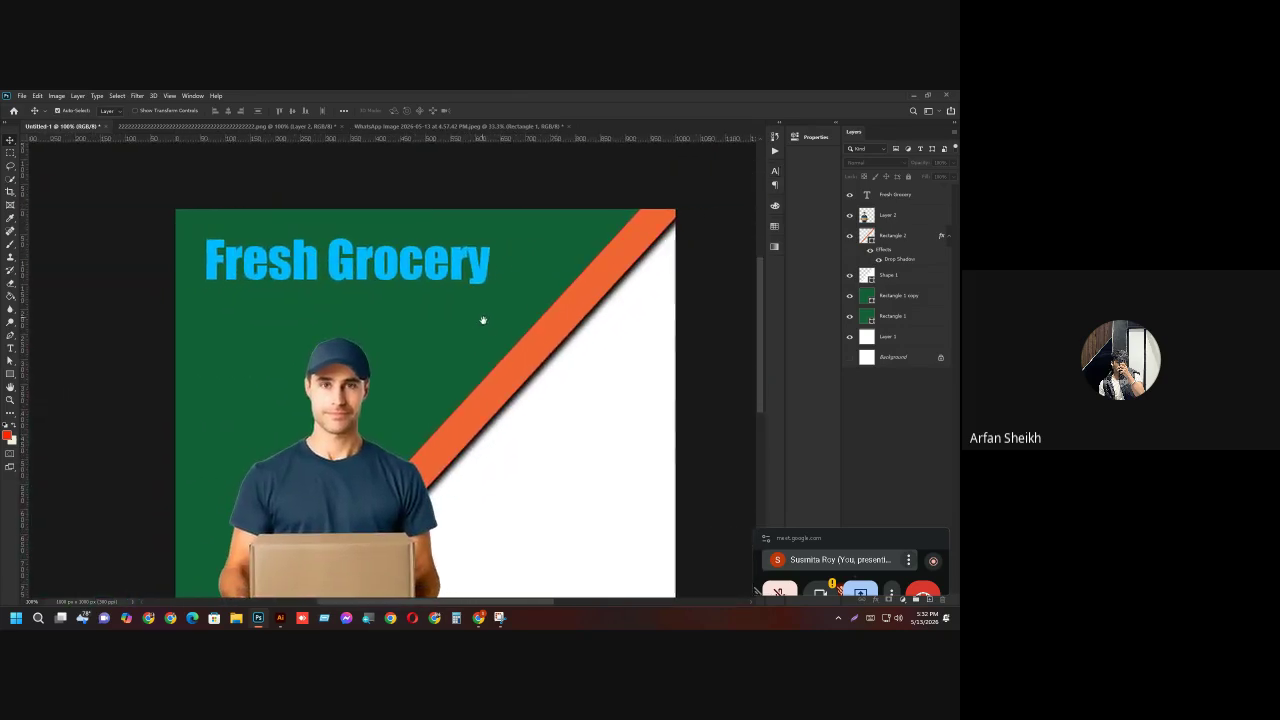
left_click(352, 272)
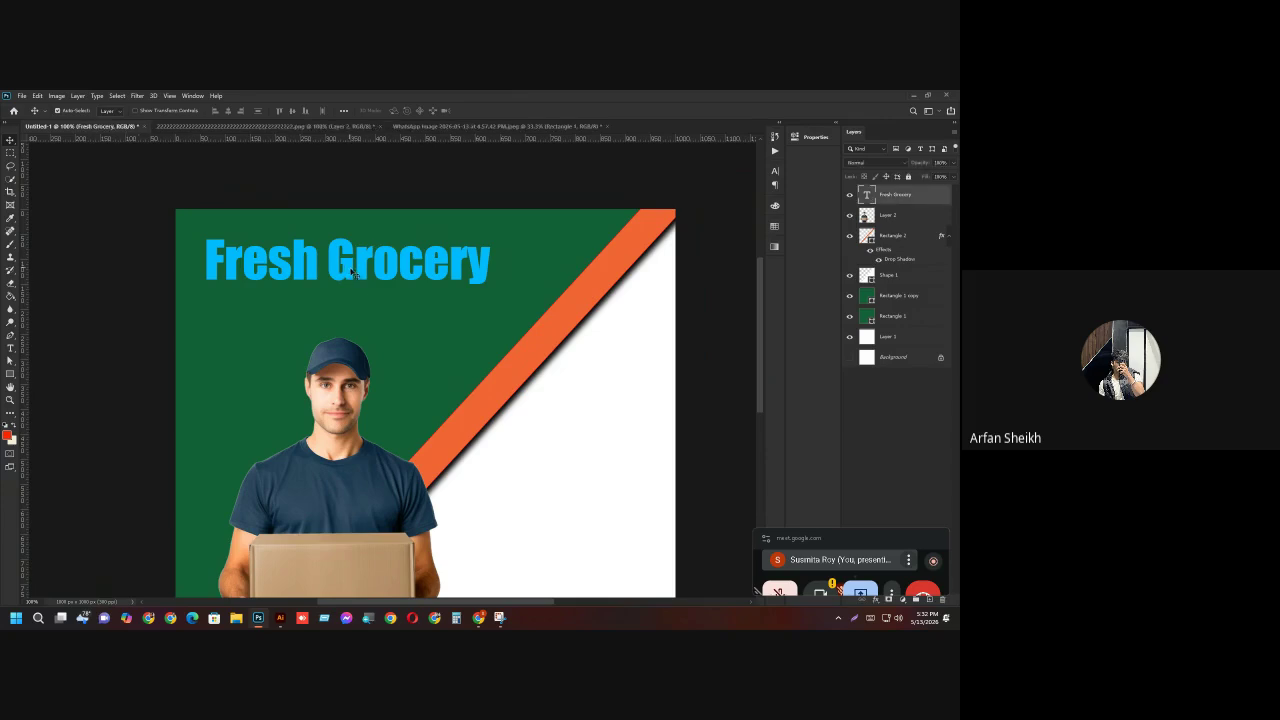
left_click(96, 96)
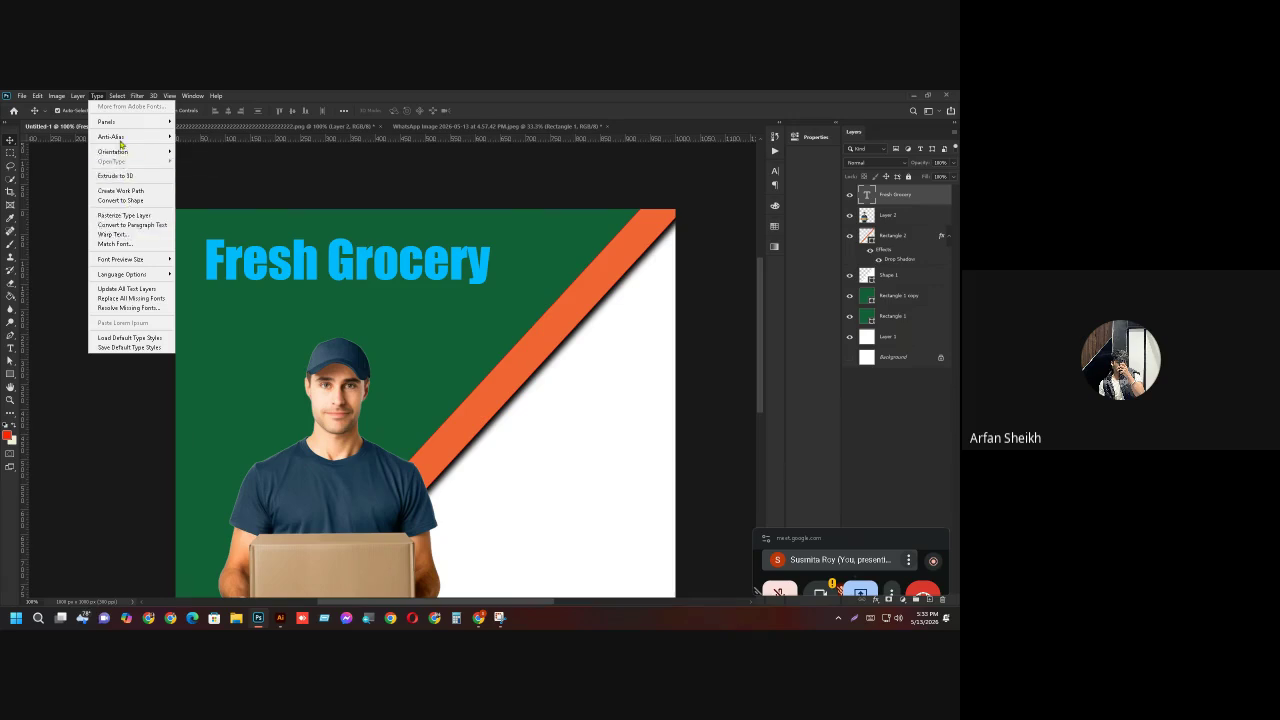
mouse_move(118, 122)
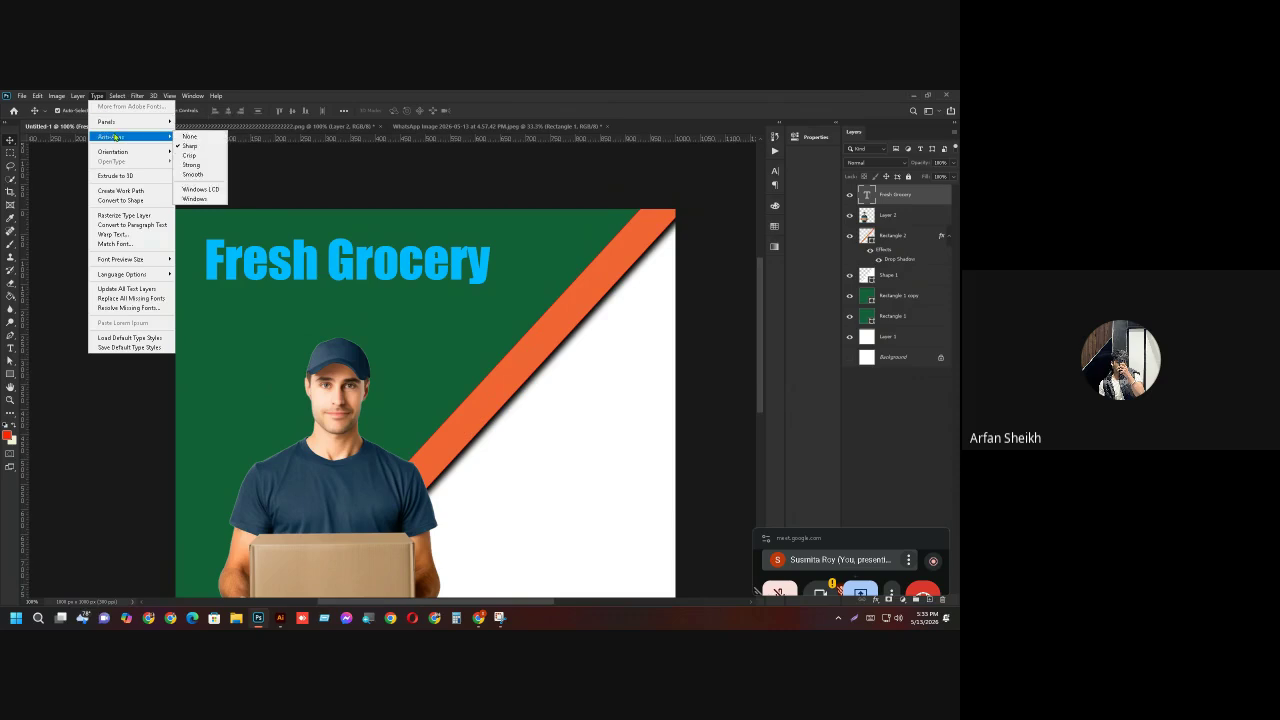
left_click(118, 190)
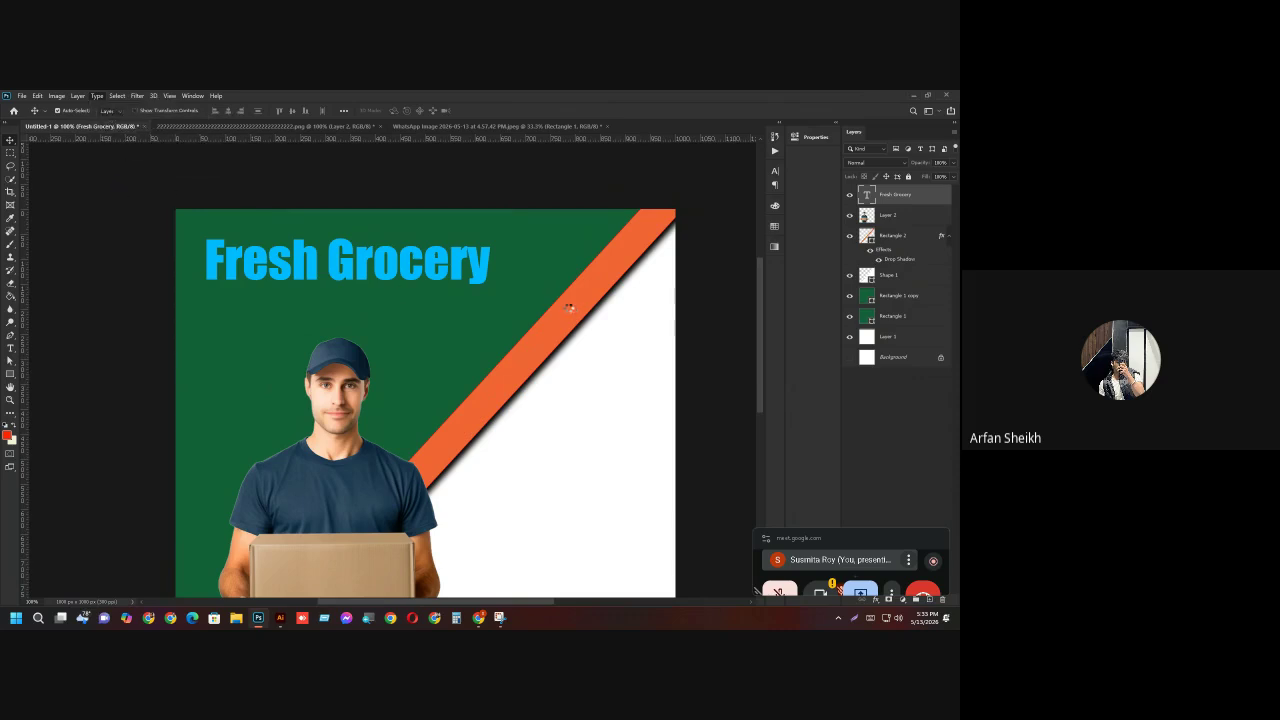
left_click(494, 285)
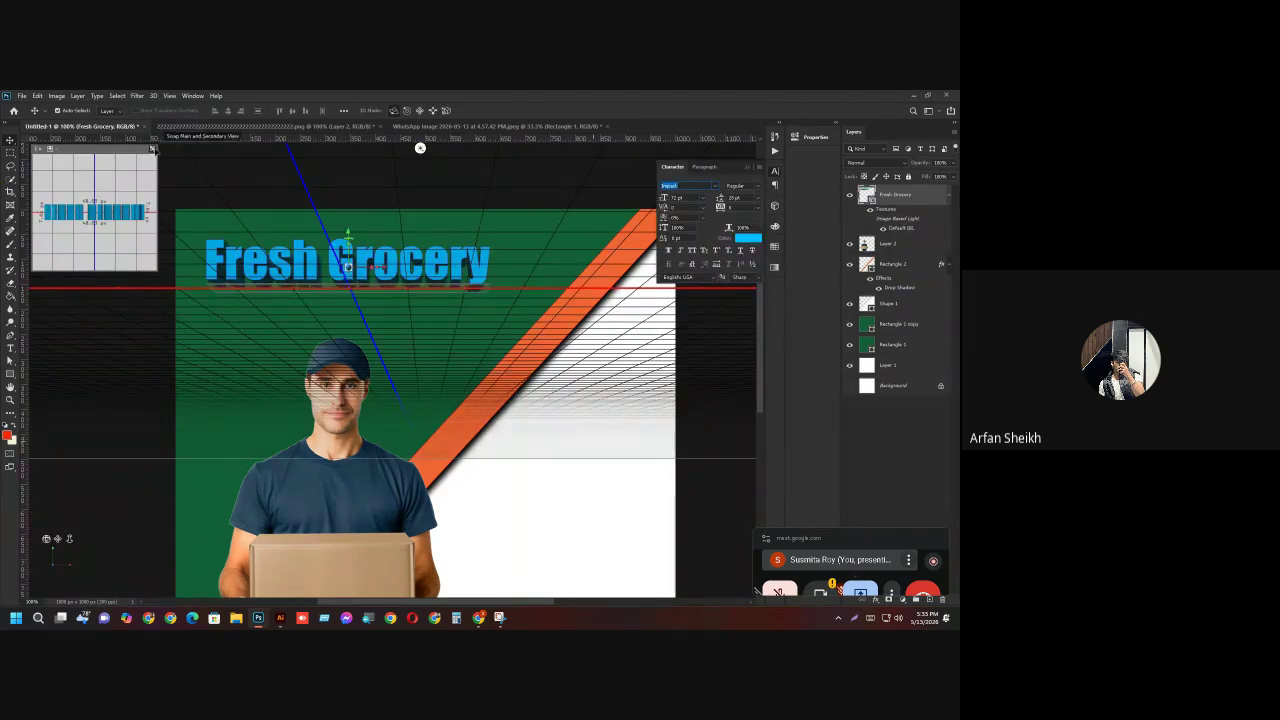
Swap the main and secondary 3D views and undo the swap, keeping the text layer's layout.
left_click(152, 148)
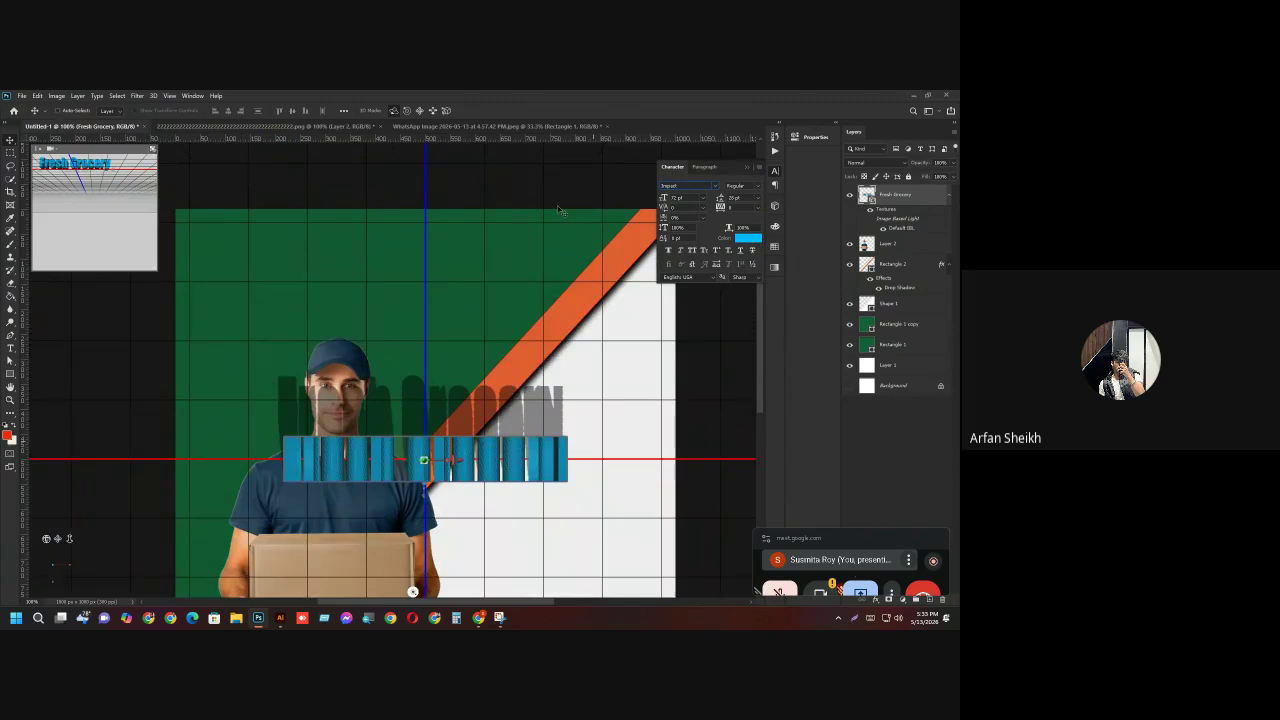
key("ctrl+z")
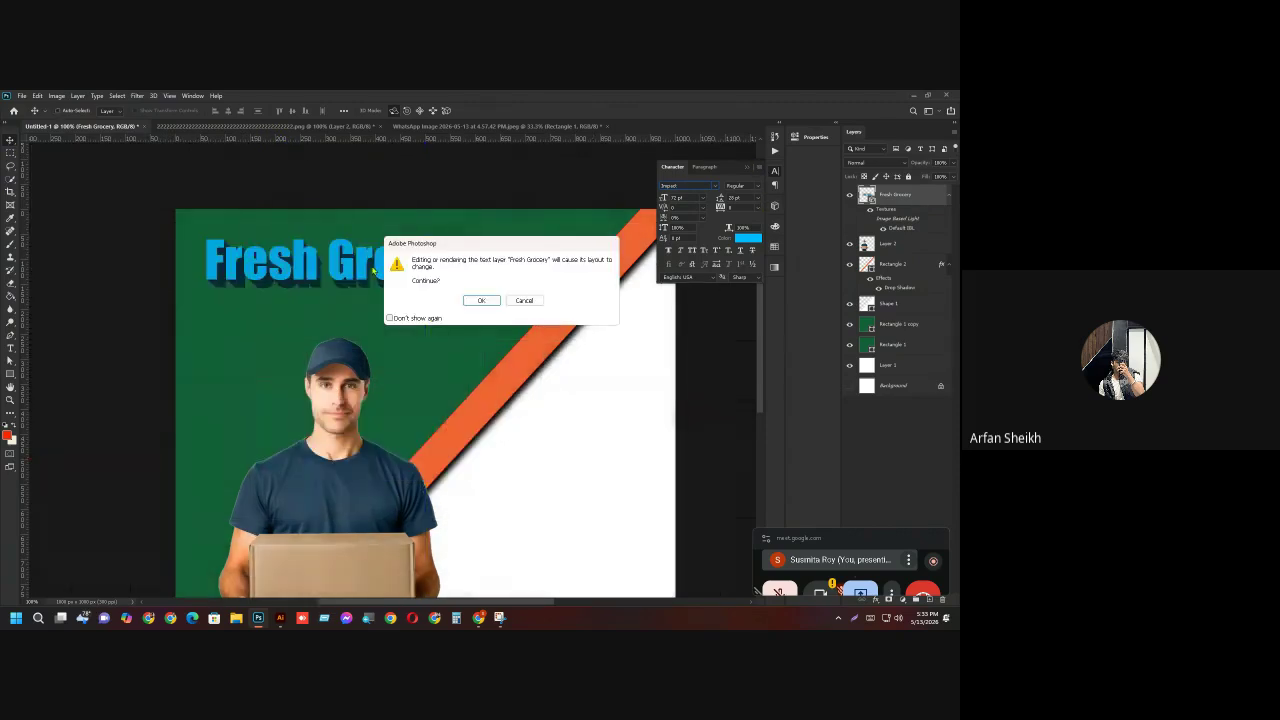
left_click(522, 300)
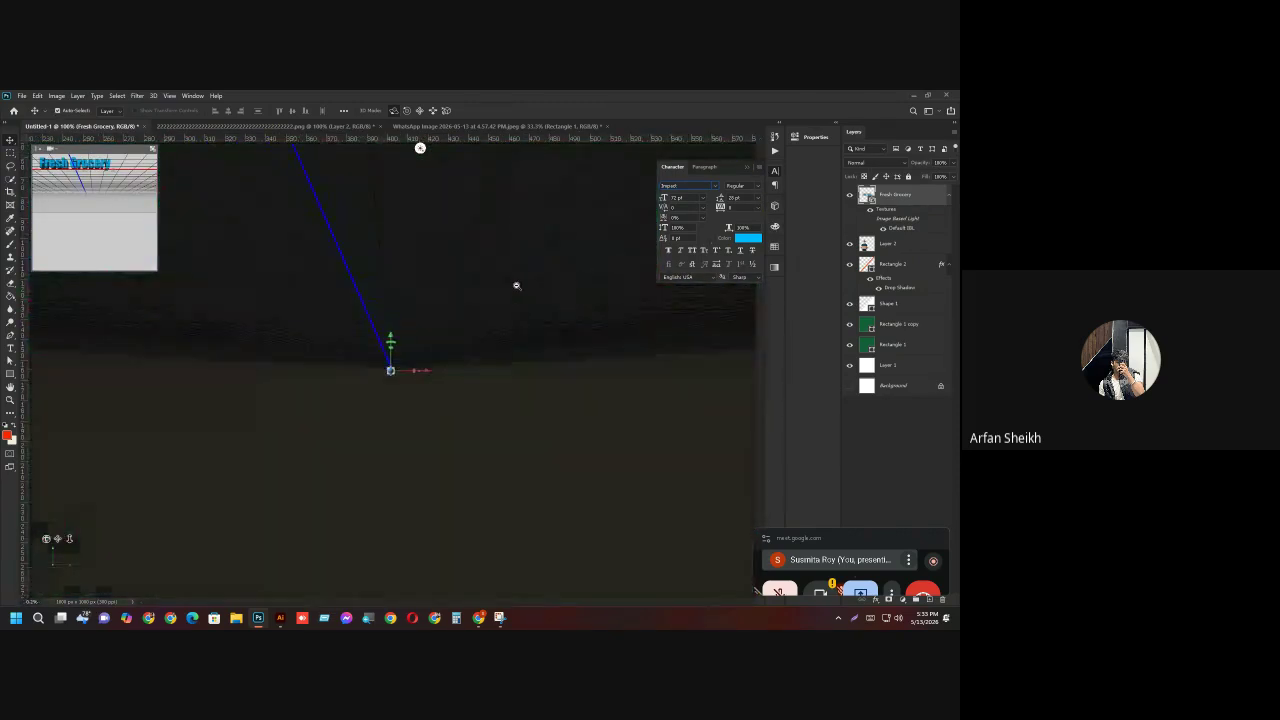
Close the character settings so the whole 3D lettering and poster canvas are unobstructed.
scroll(360, 262, "down", 2)
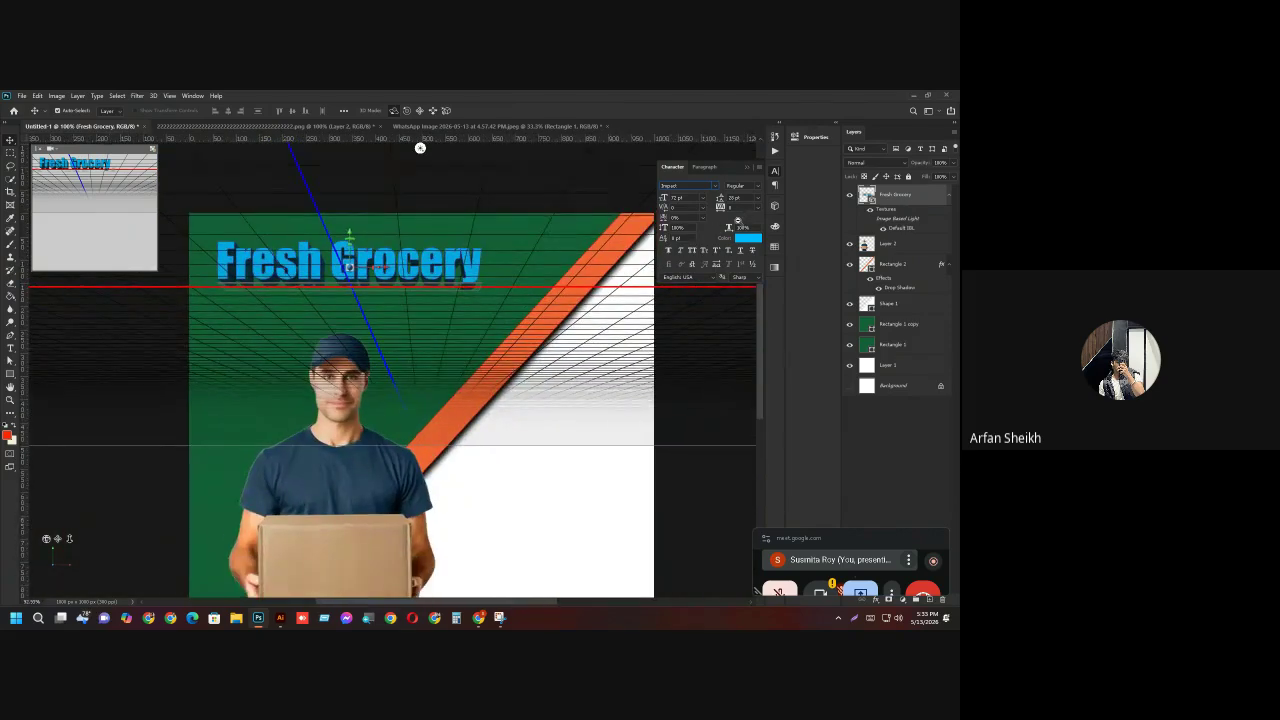
scroll(512, 330, "down", 1)
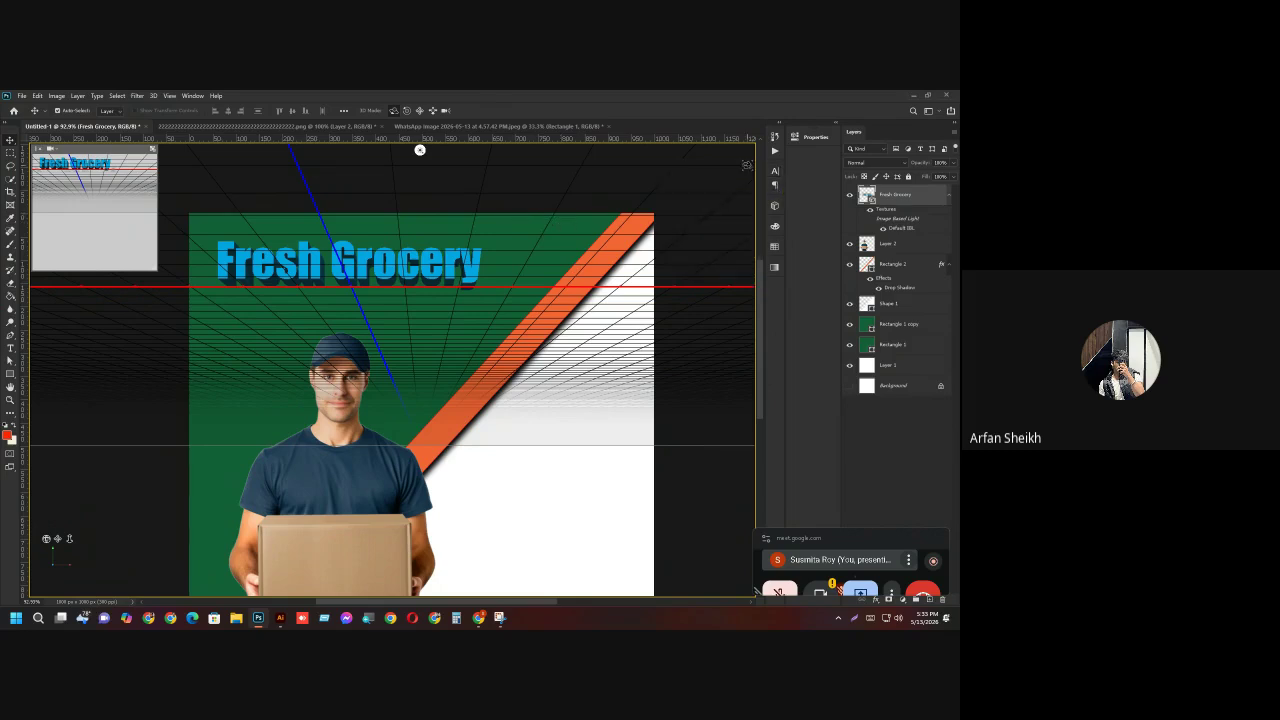
left_click(745, 164)
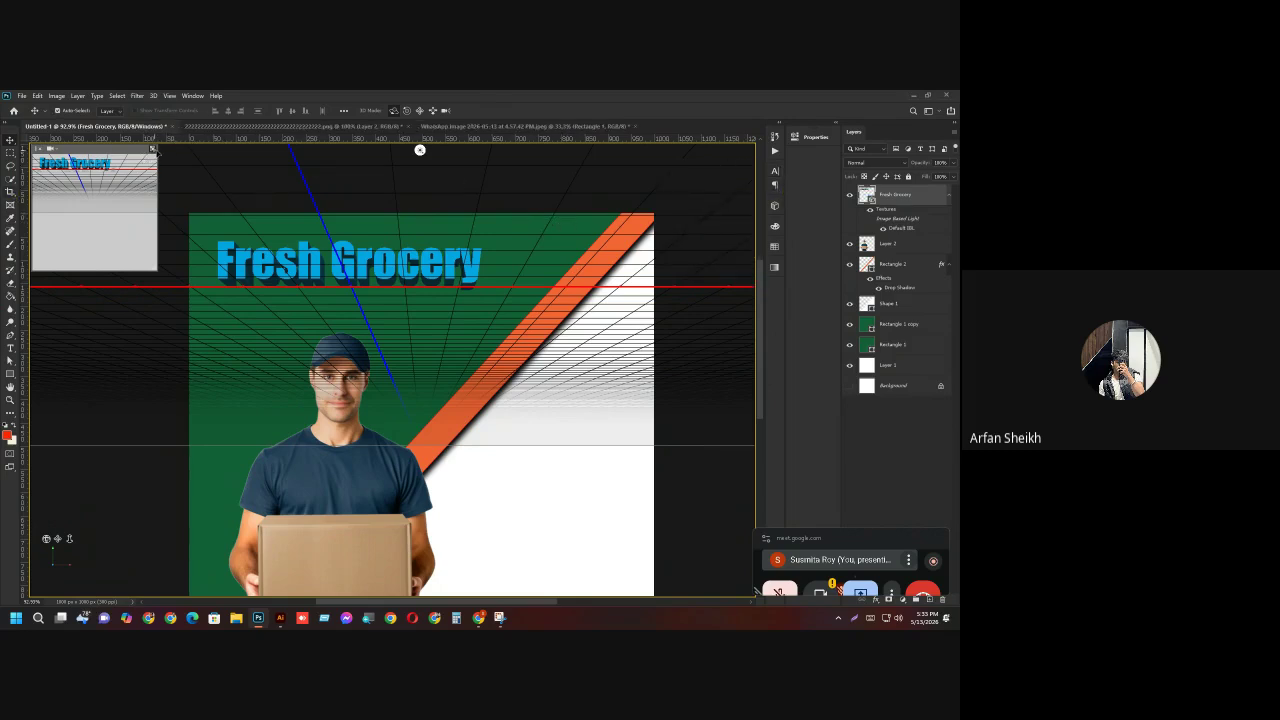
Save the document on the computer's Desktop as Untitled-1.psd with Maximum Compatibility, and stop the save-location choice from showing again.
key("ctrl+s")
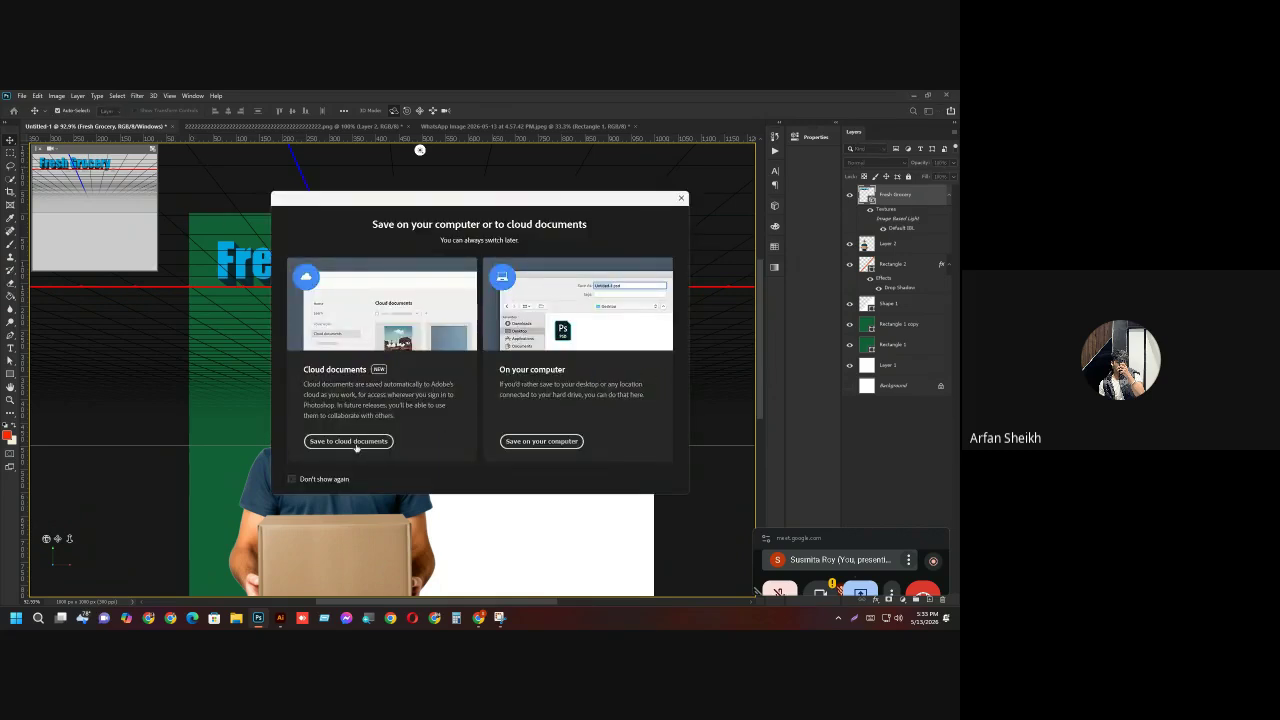
left_click(291, 479)
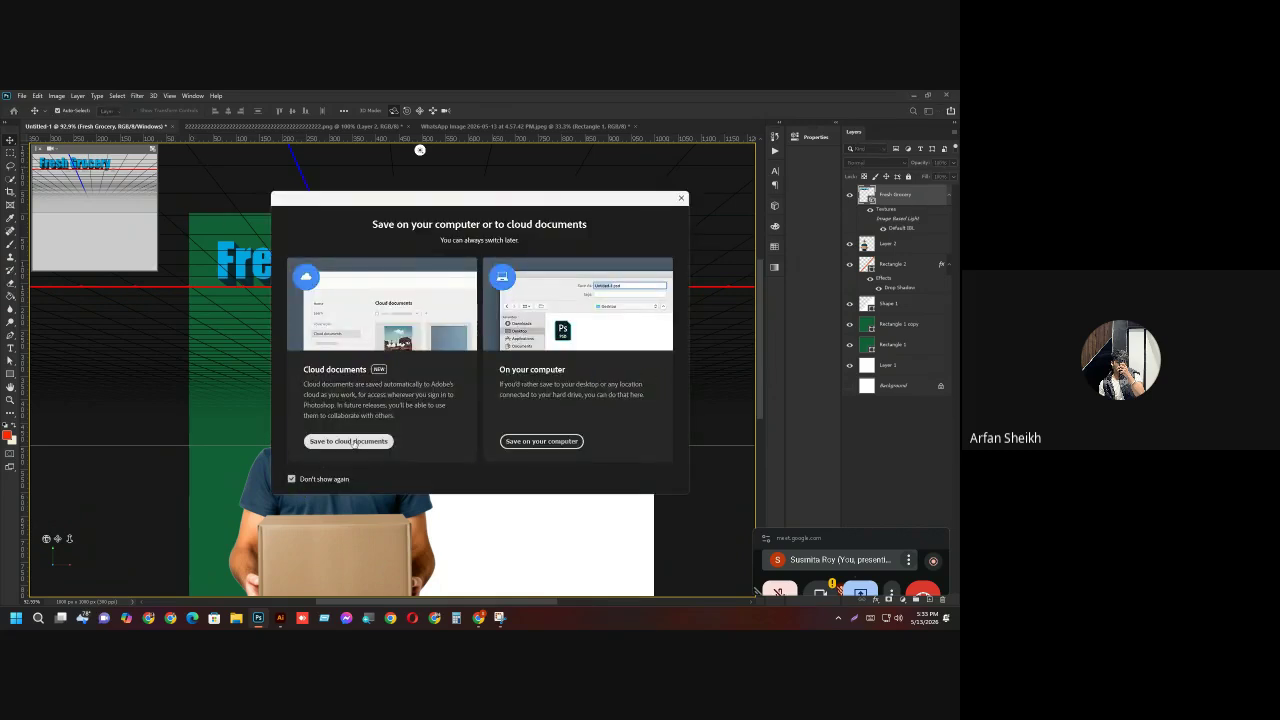
left_click(512, 445)
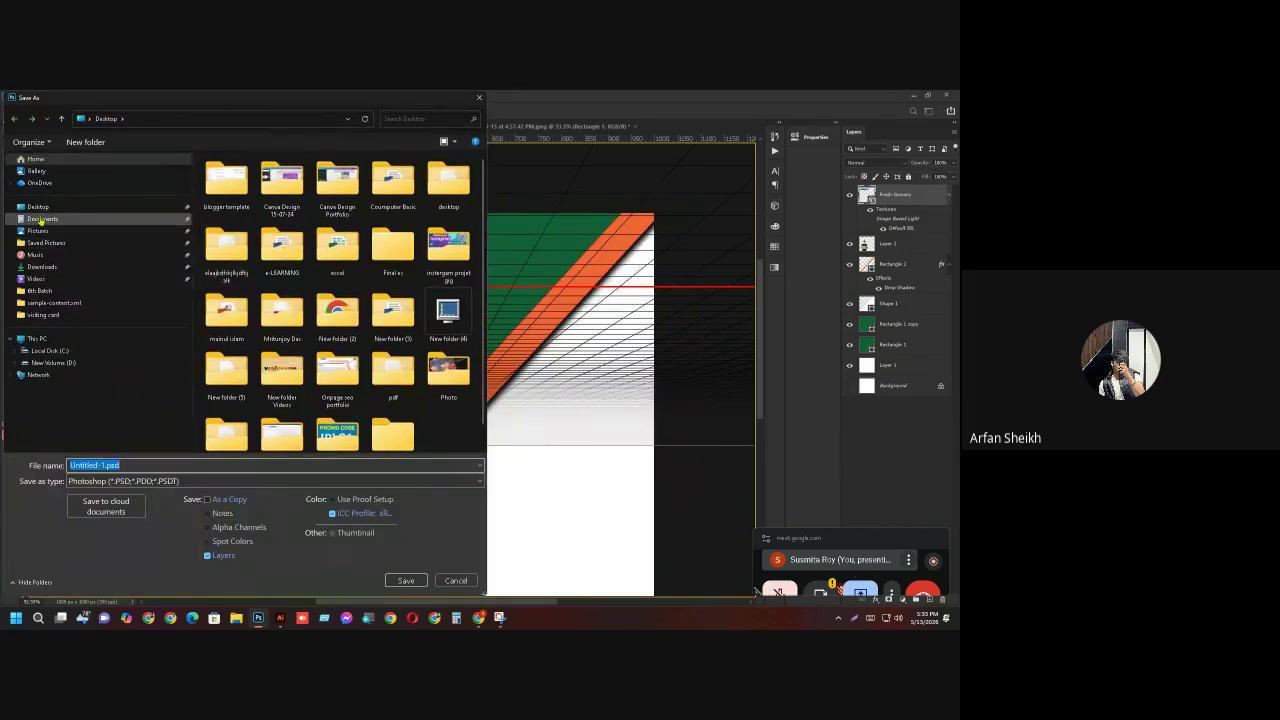
left_click(38, 206)
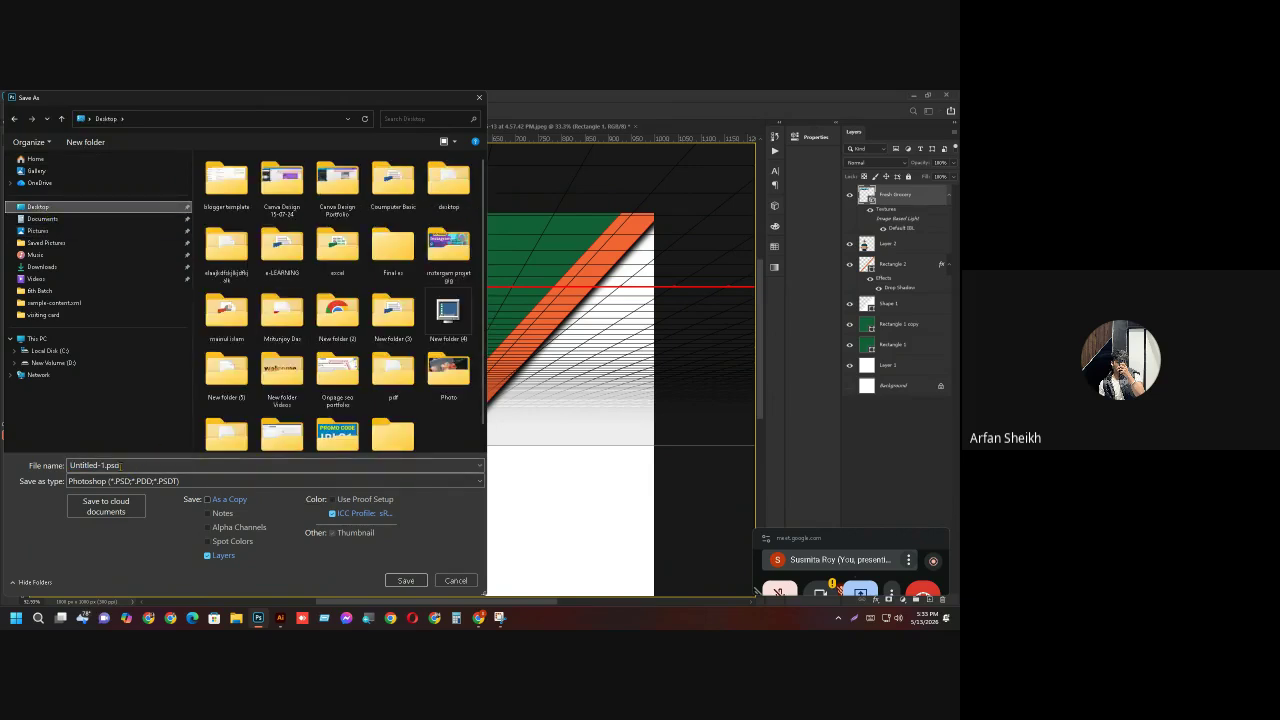
key("Return")
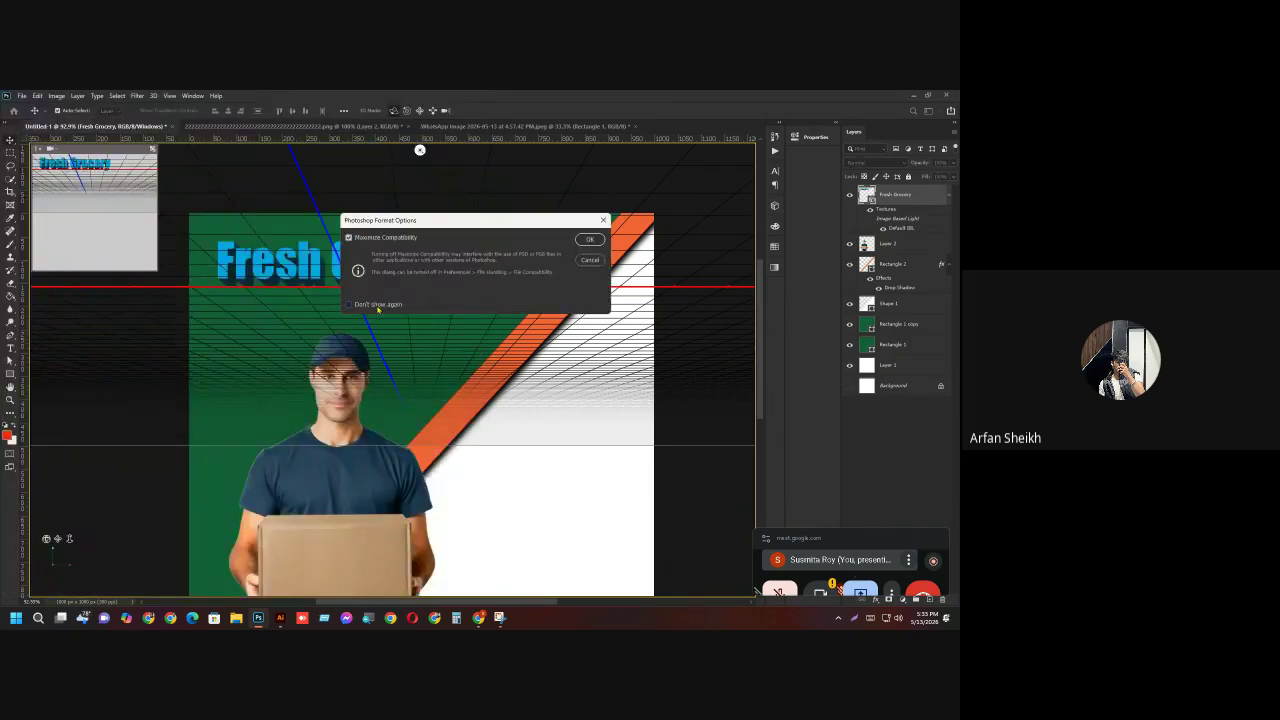
left_click(590, 240)
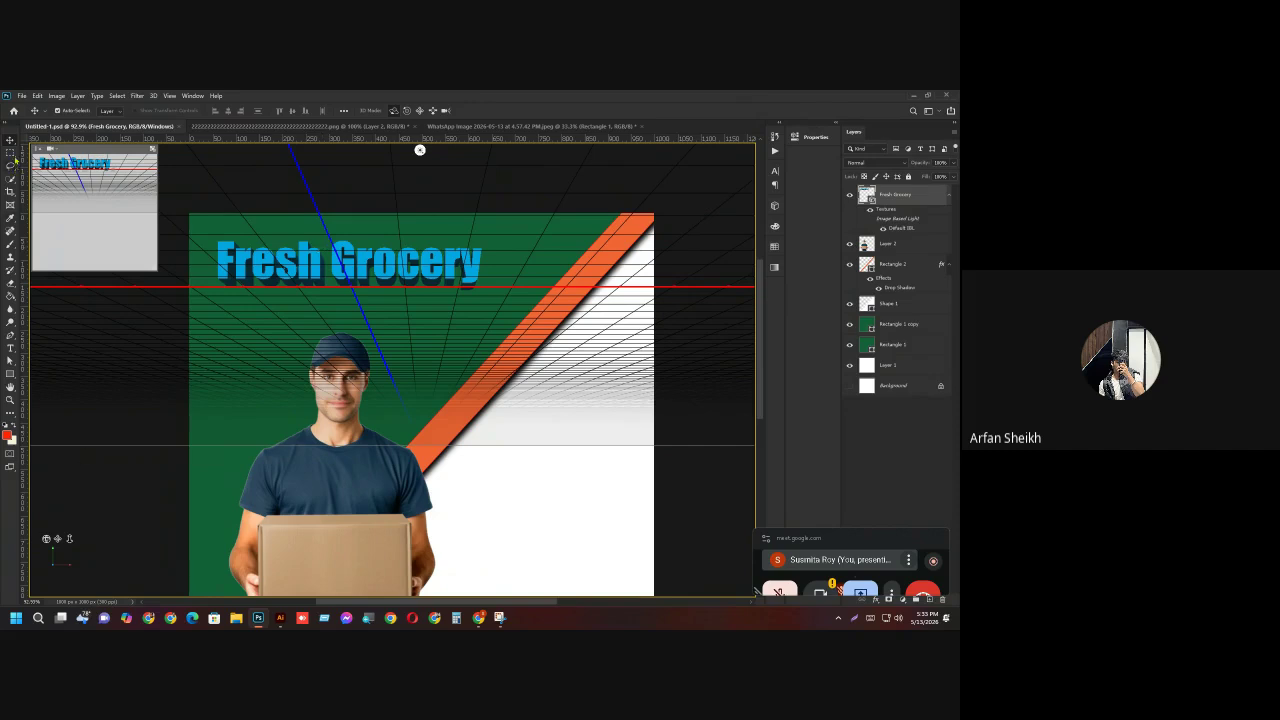
Quit Photoshop, discarding the unsaved changes in the reference poster and the delivery man PNG.
left_click(945, 94)
left_click(520, 289)
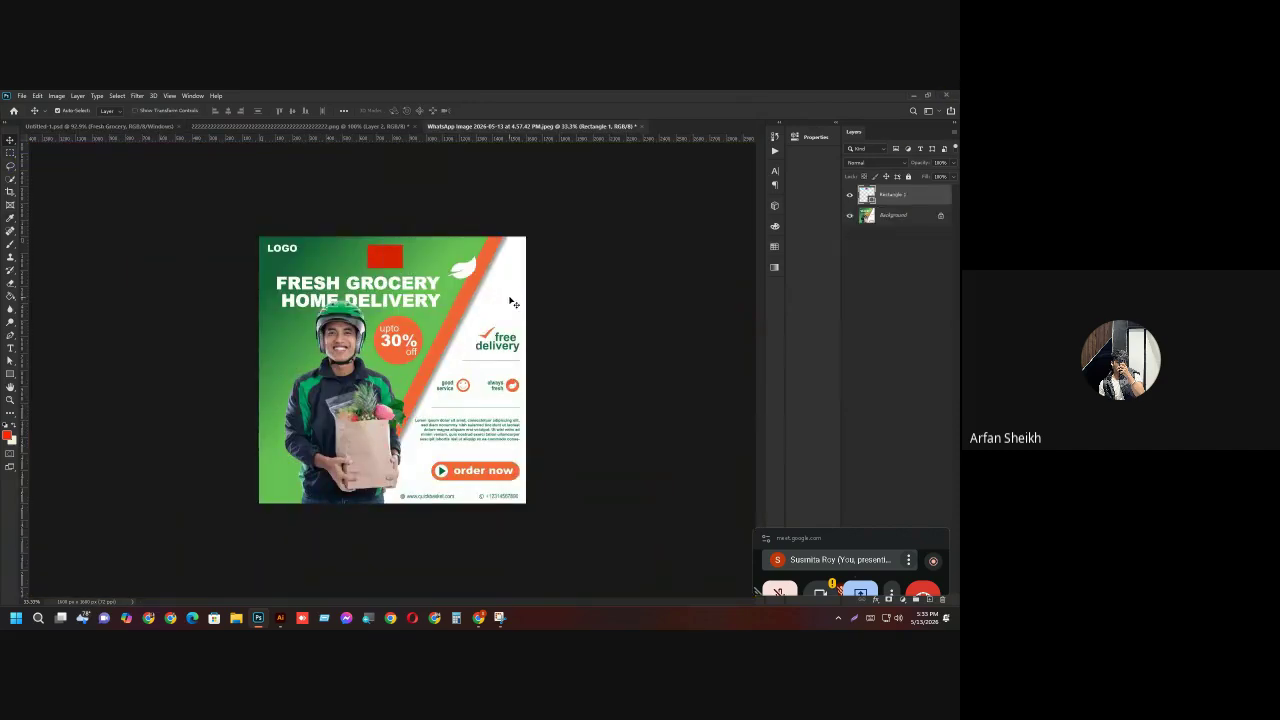
left_click(118, 127)
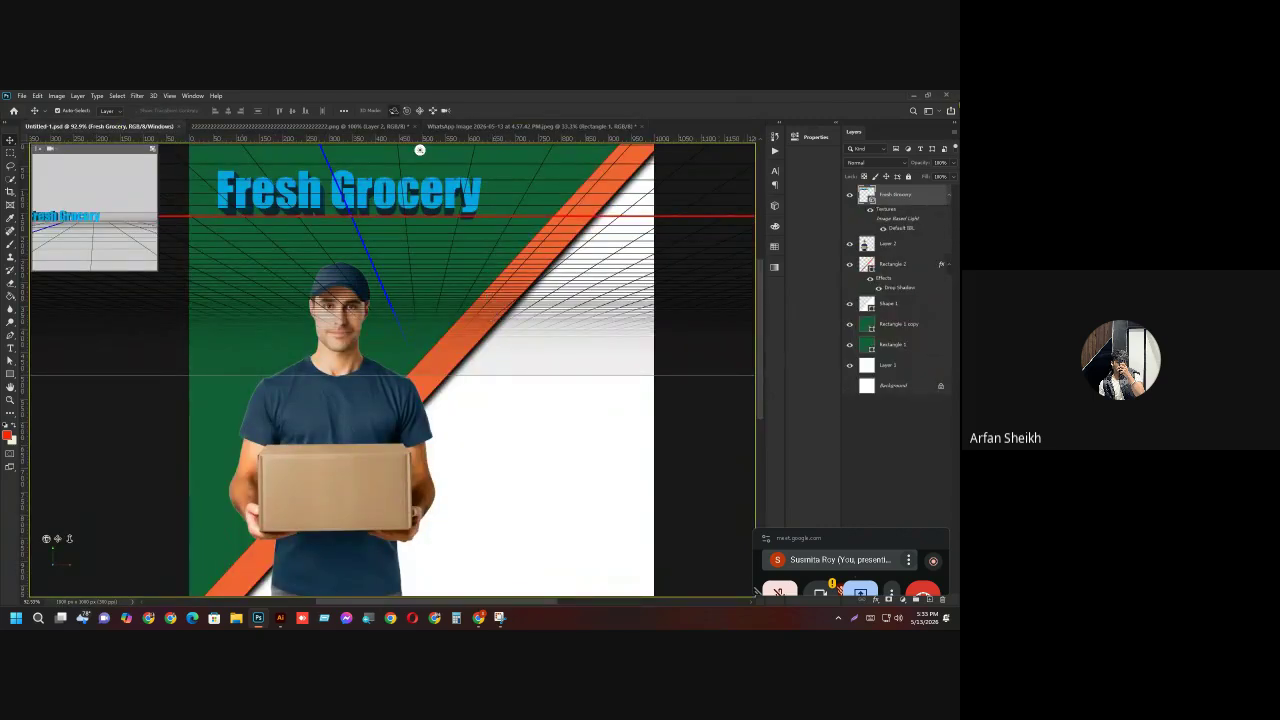
left_click(950, 95)
left_click(476, 292)
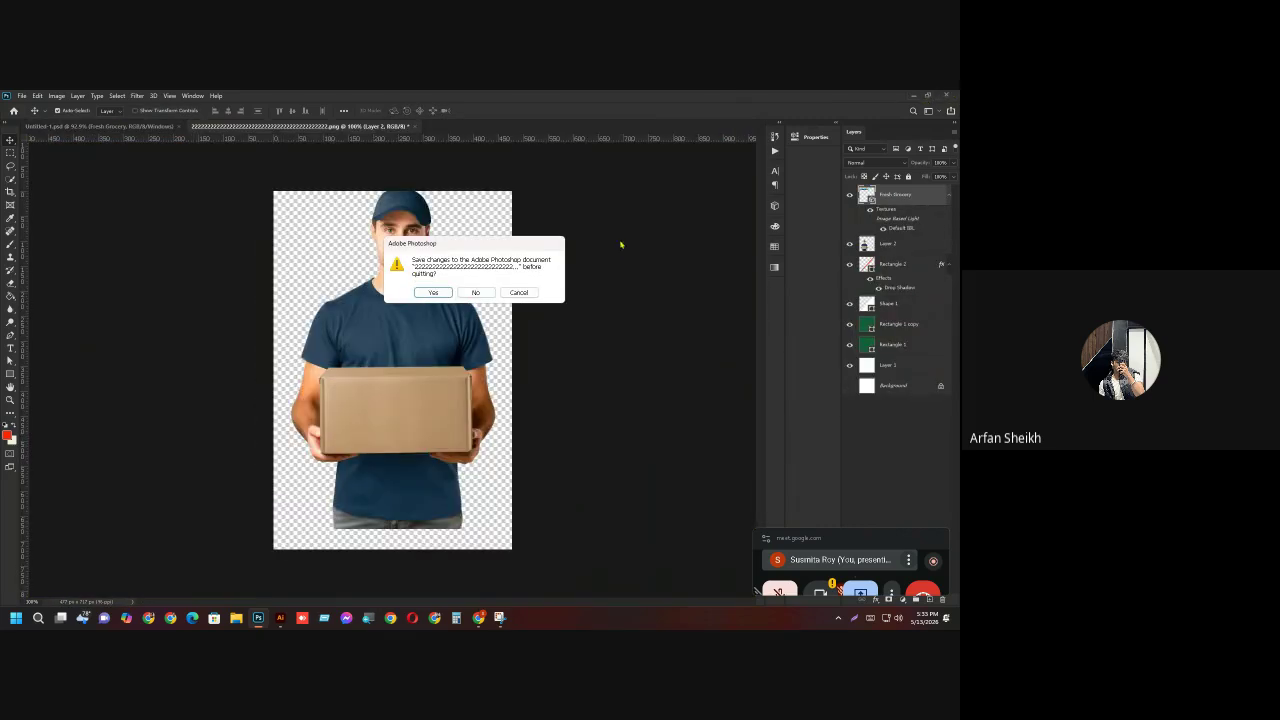
left_click(476, 296)
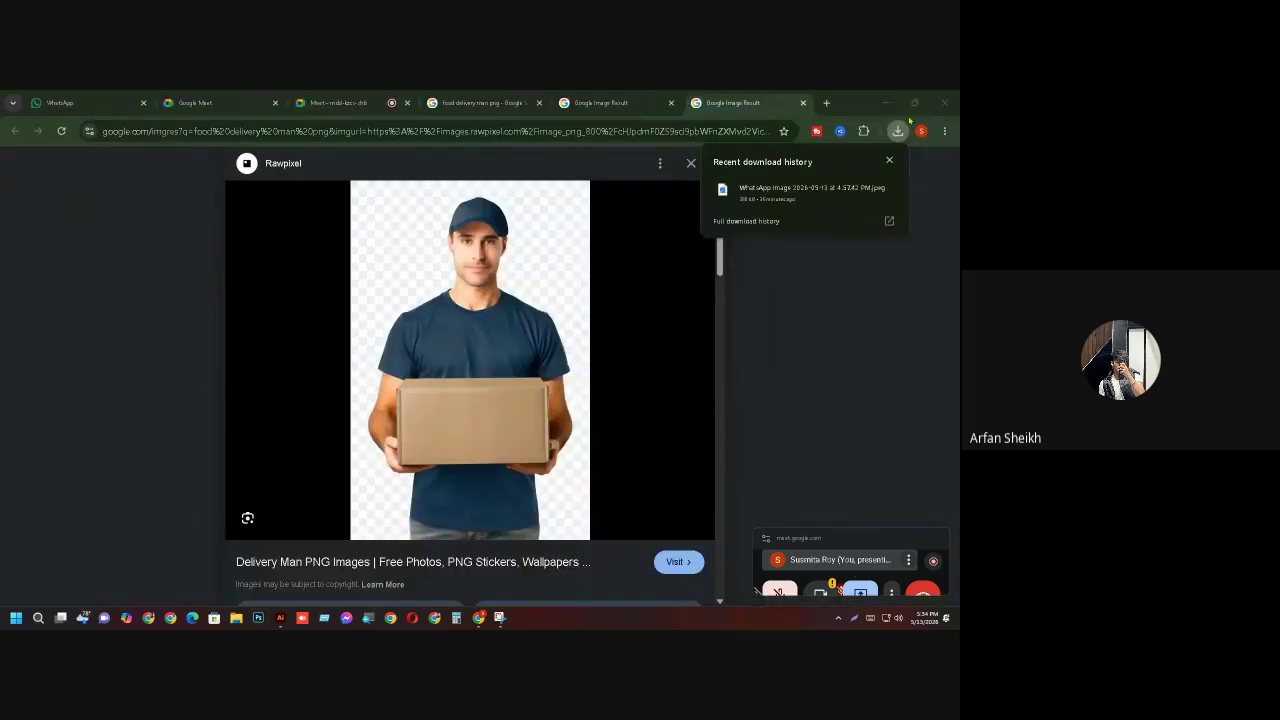
Minimize the browser, reopen Untitled-1.psd from the desktop in Photoshop, and remove the Properties panel from the workspace.
left_click(886, 104)
left_click(611, 137)
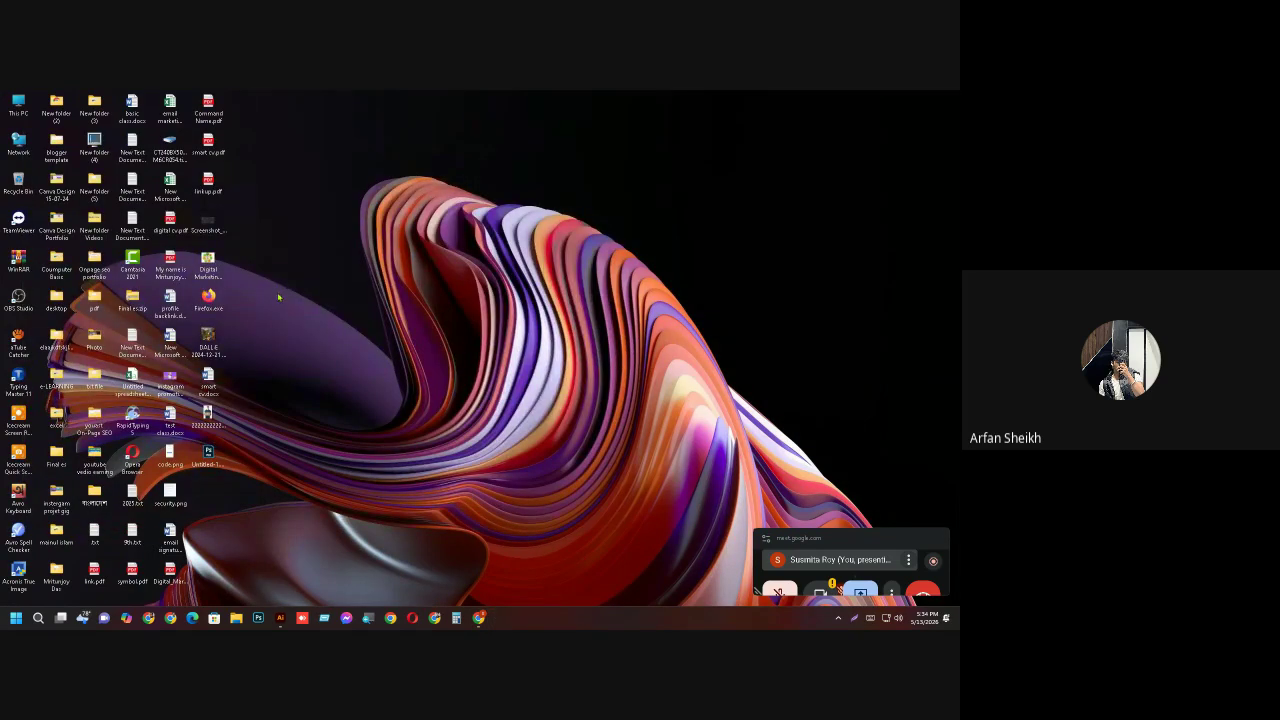
double_click(212, 462)
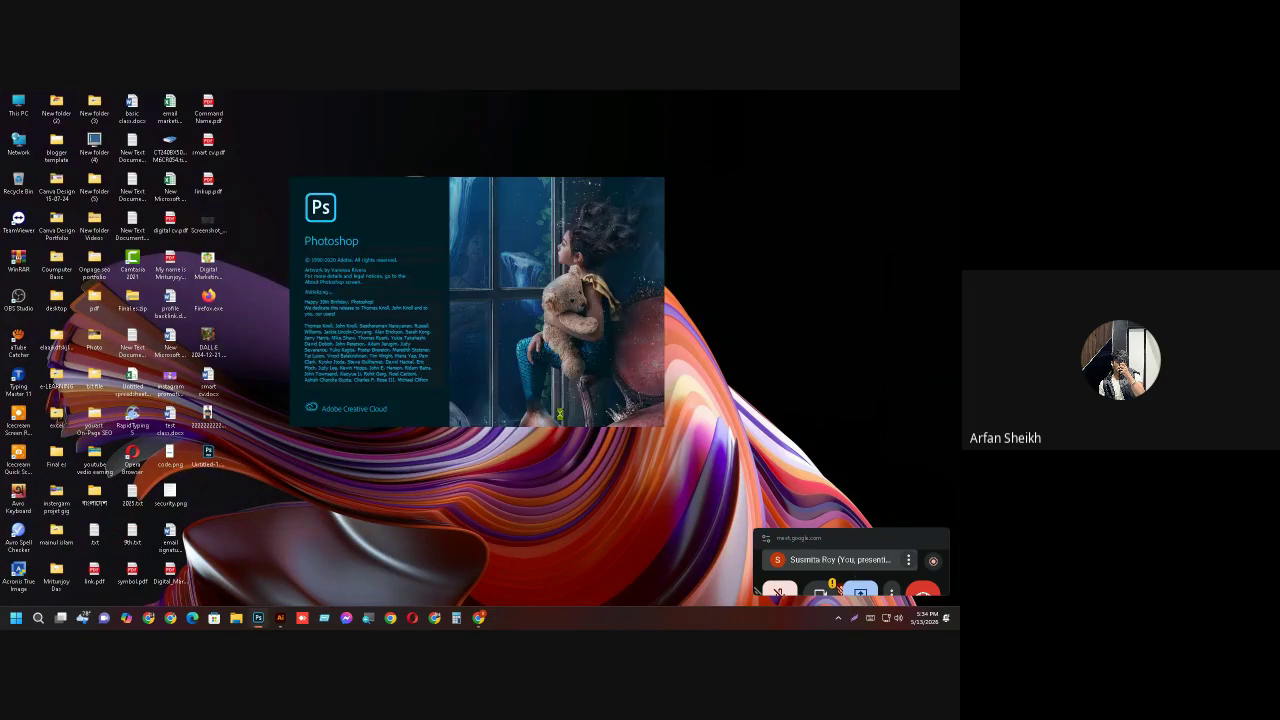
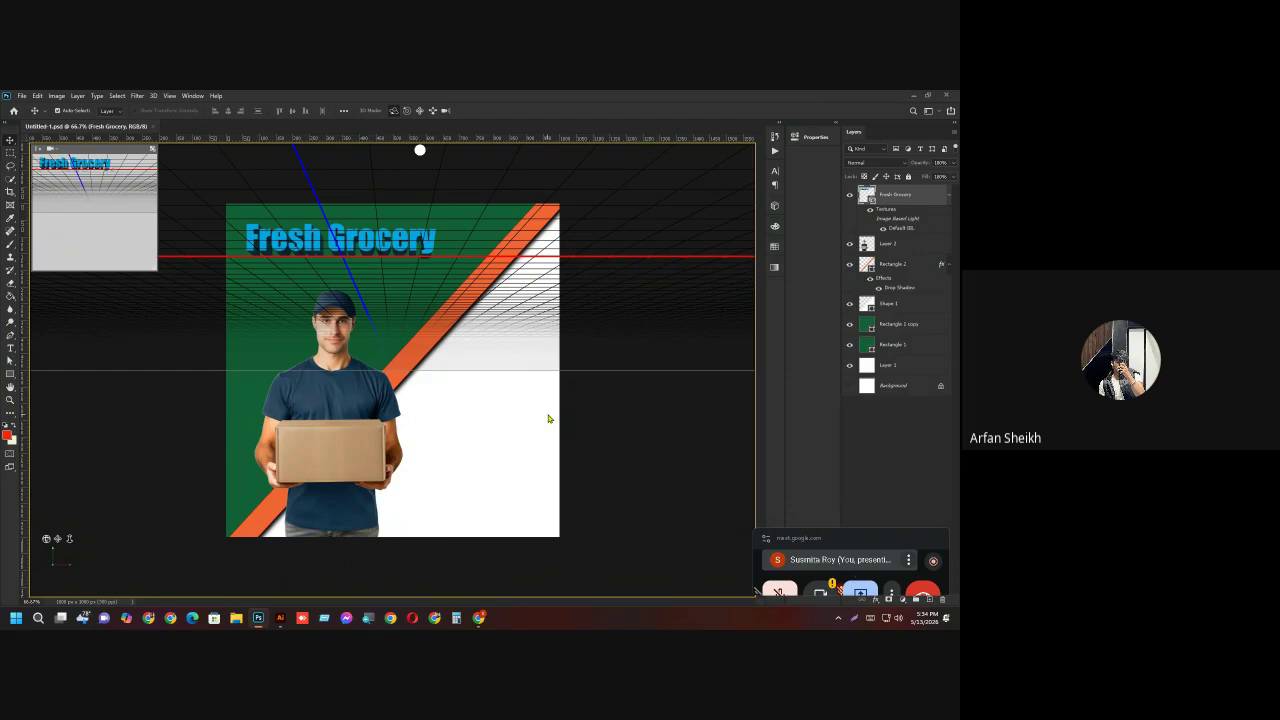
right_click(815, 140)
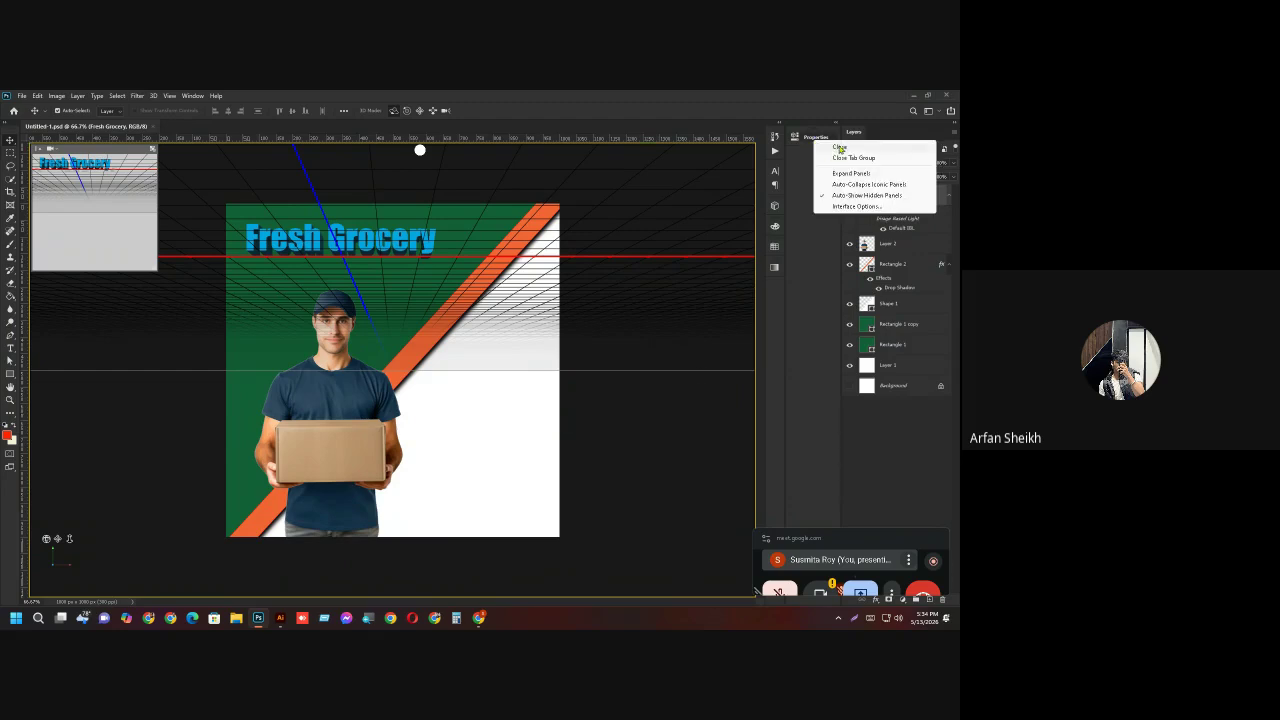
left_click(838, 149)
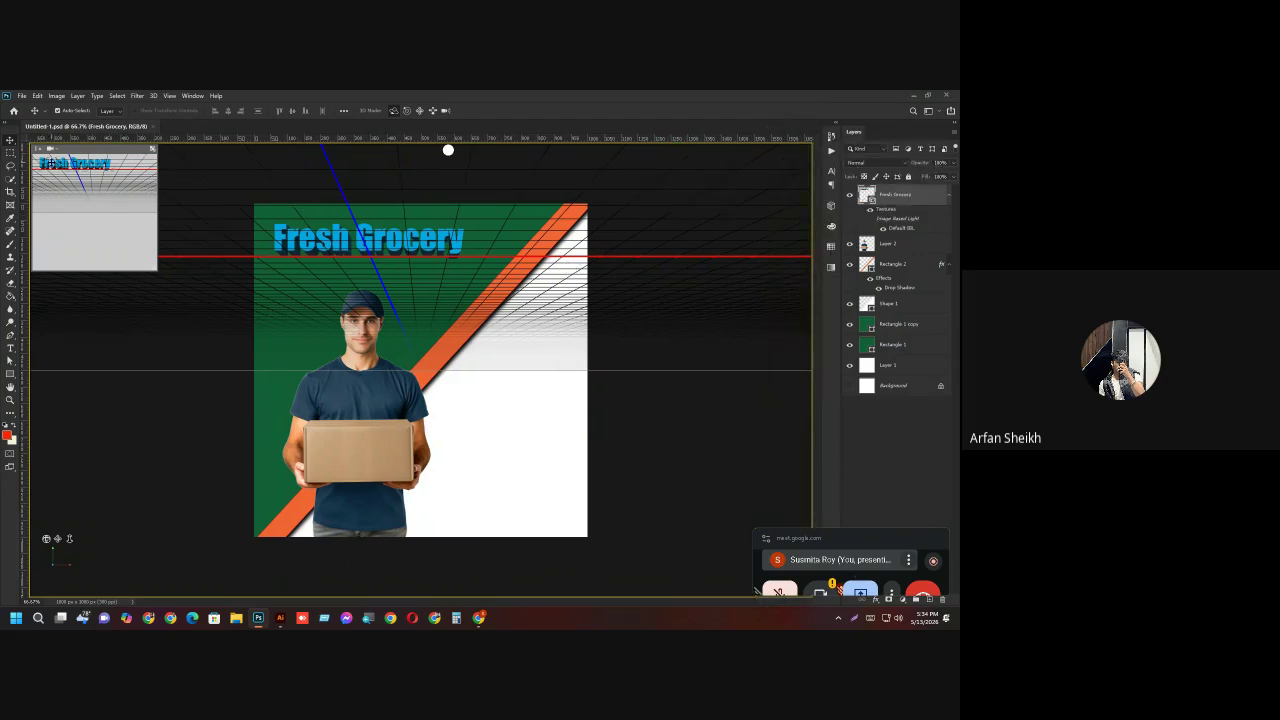
Close the 3D secondary view and inspect the Fresh Grocery title without the 3D grid overlay.
left_click(38, 149)
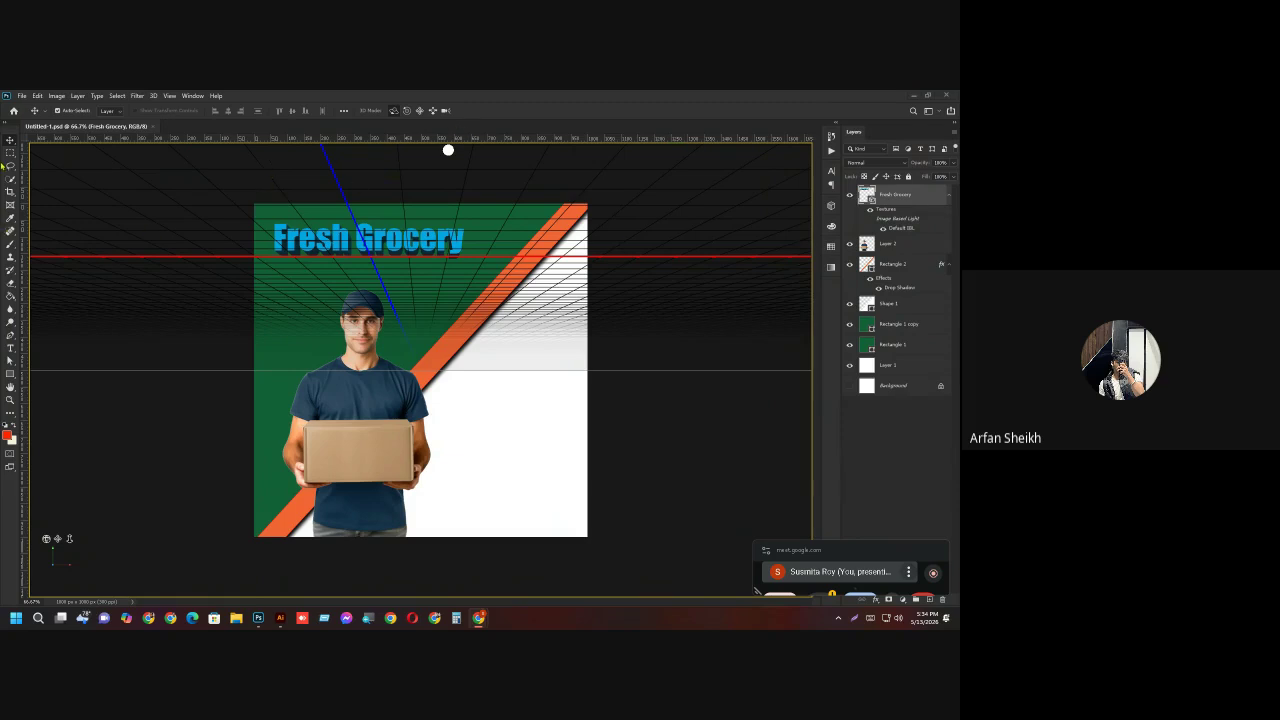
right_click(10, 141)
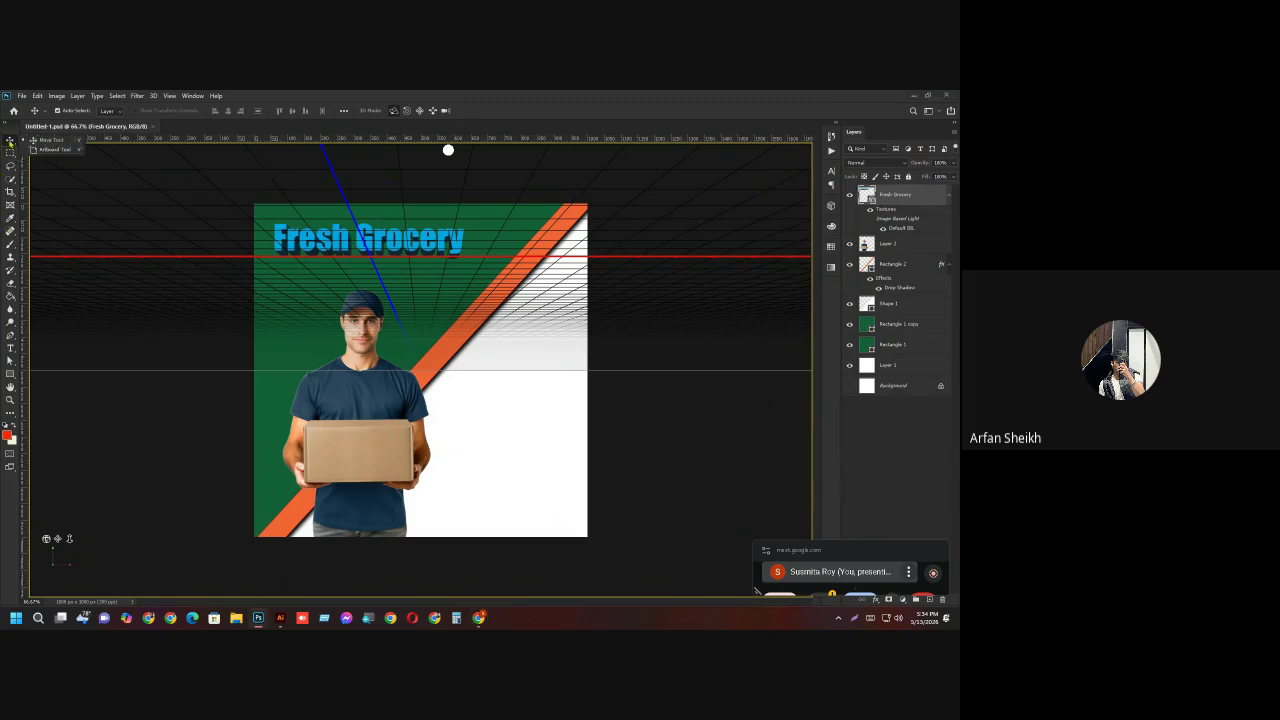
left_click(10, 152)
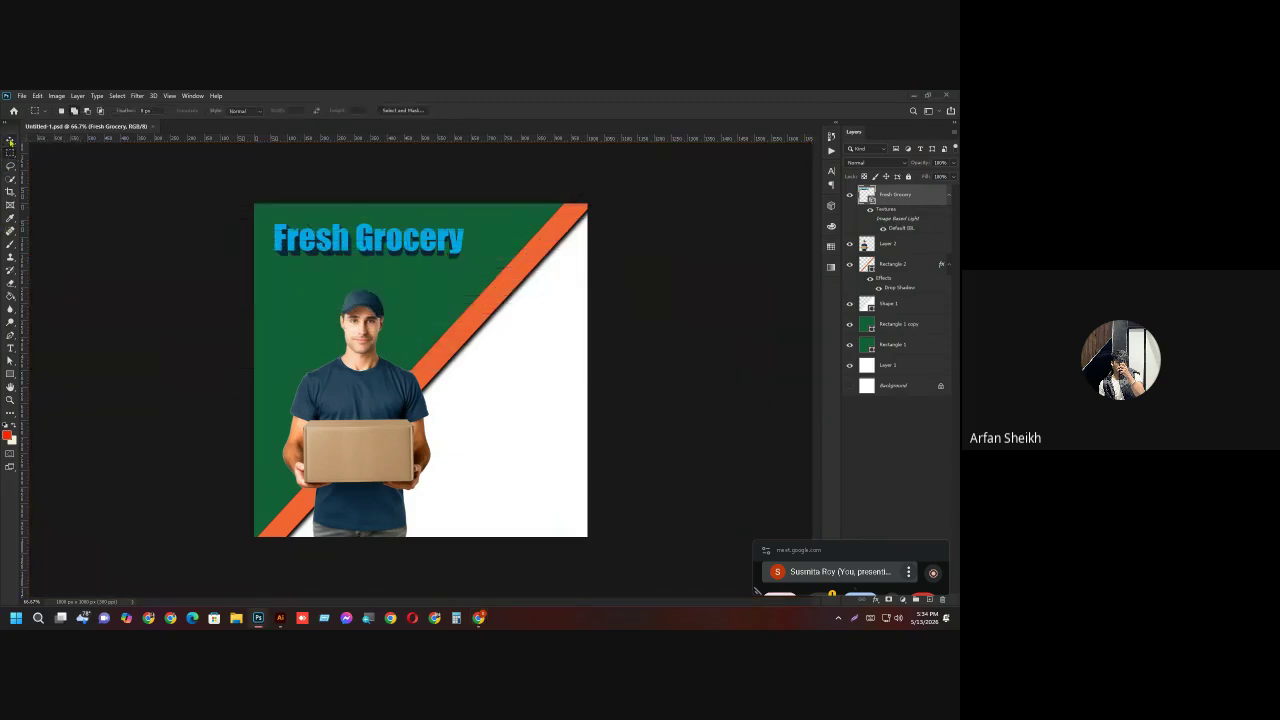
left_click(11, 141)
key("m")
scroll(481, 322, "up", 3)
scroll(481, 325, "down", 3)
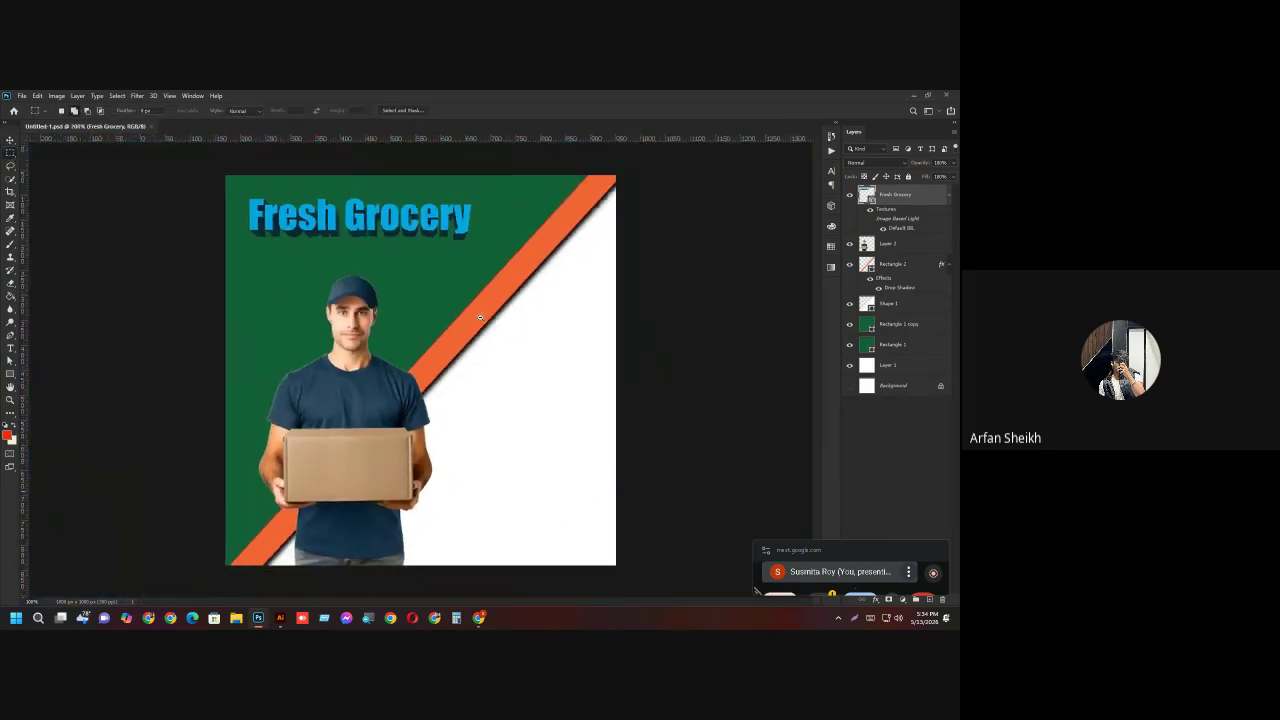
scroll(480, 333, "up", 1)
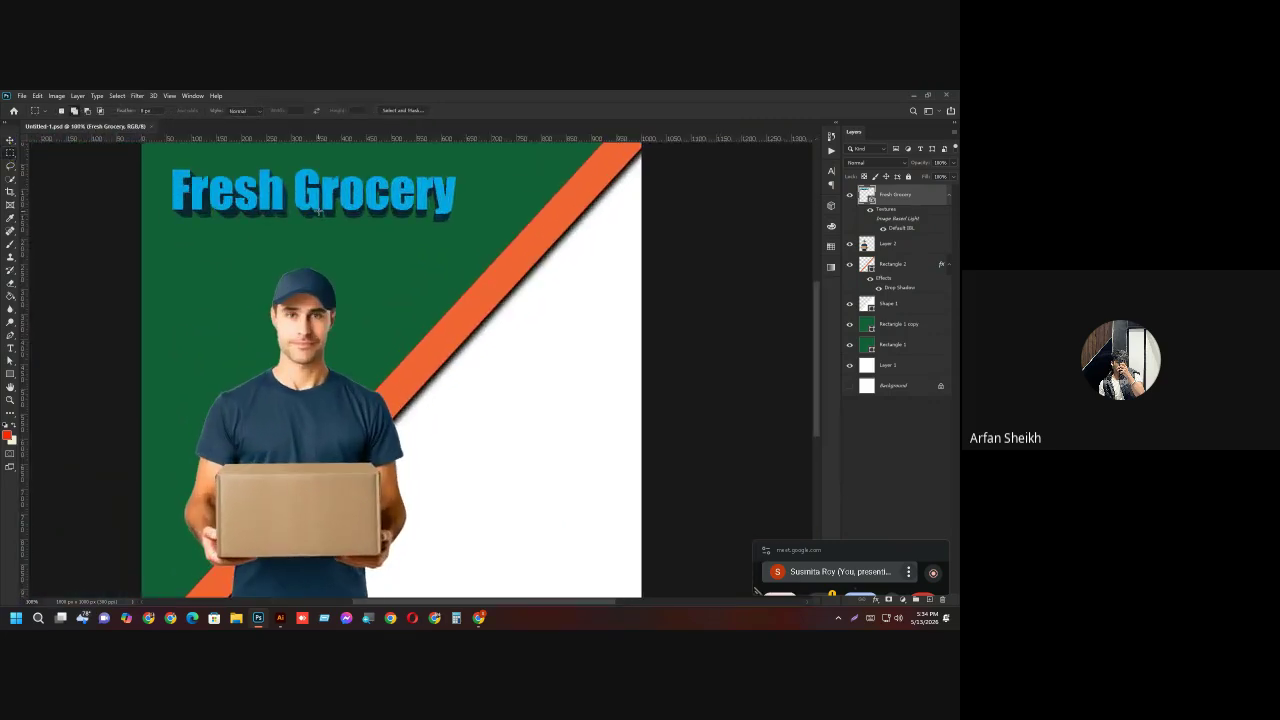
Delete the 3D Fresh Grocery title layer from the poster.
left_click(11, 140)
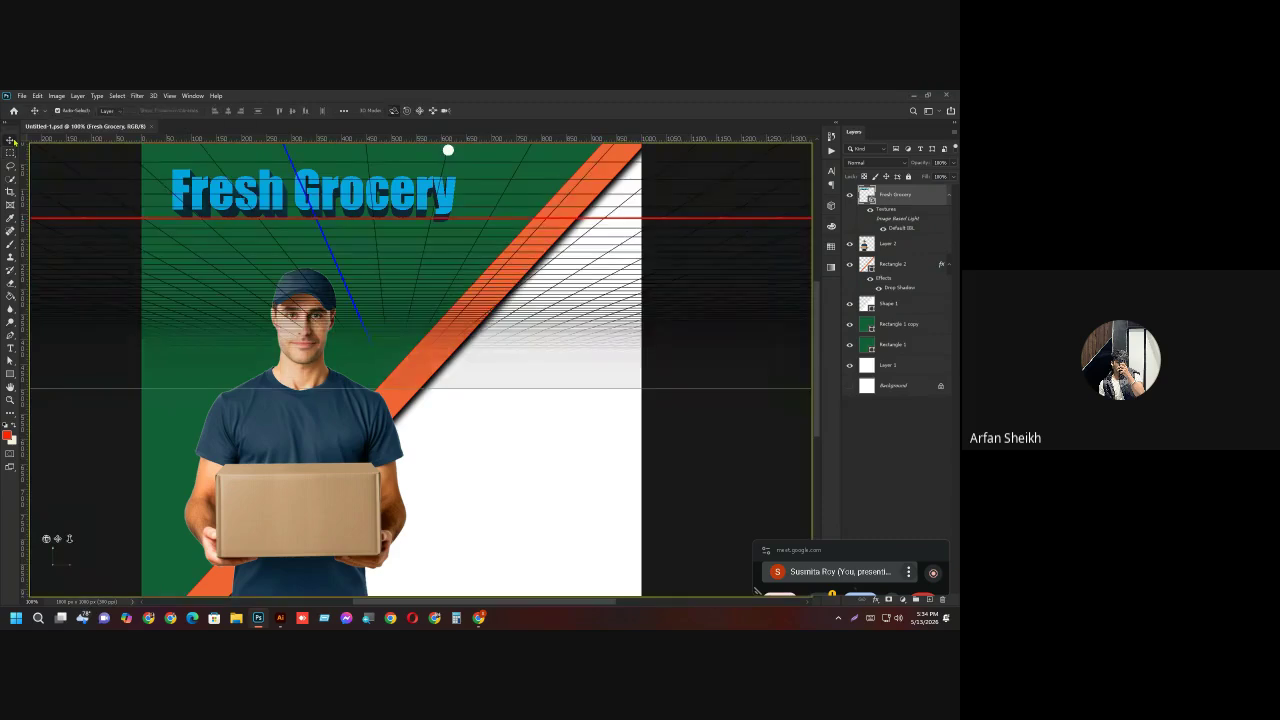
left_click(448, 150)
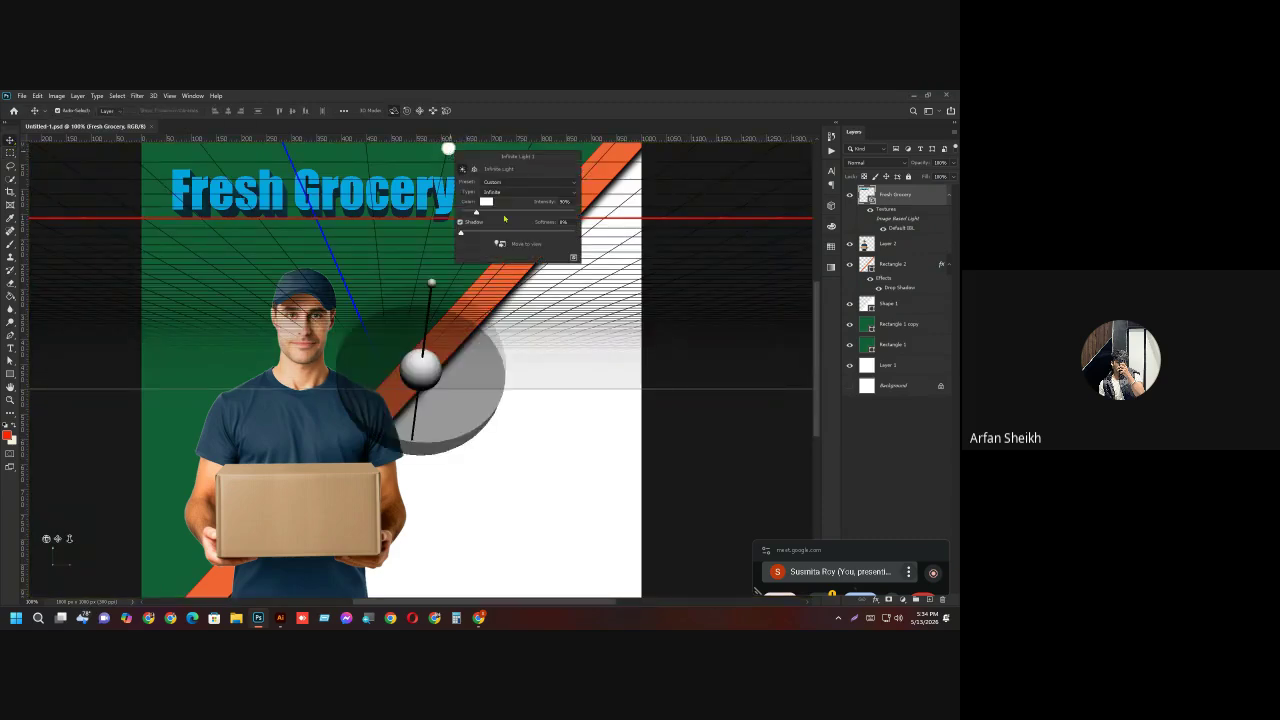
left_click(677, 251)
left_click(448, 150)
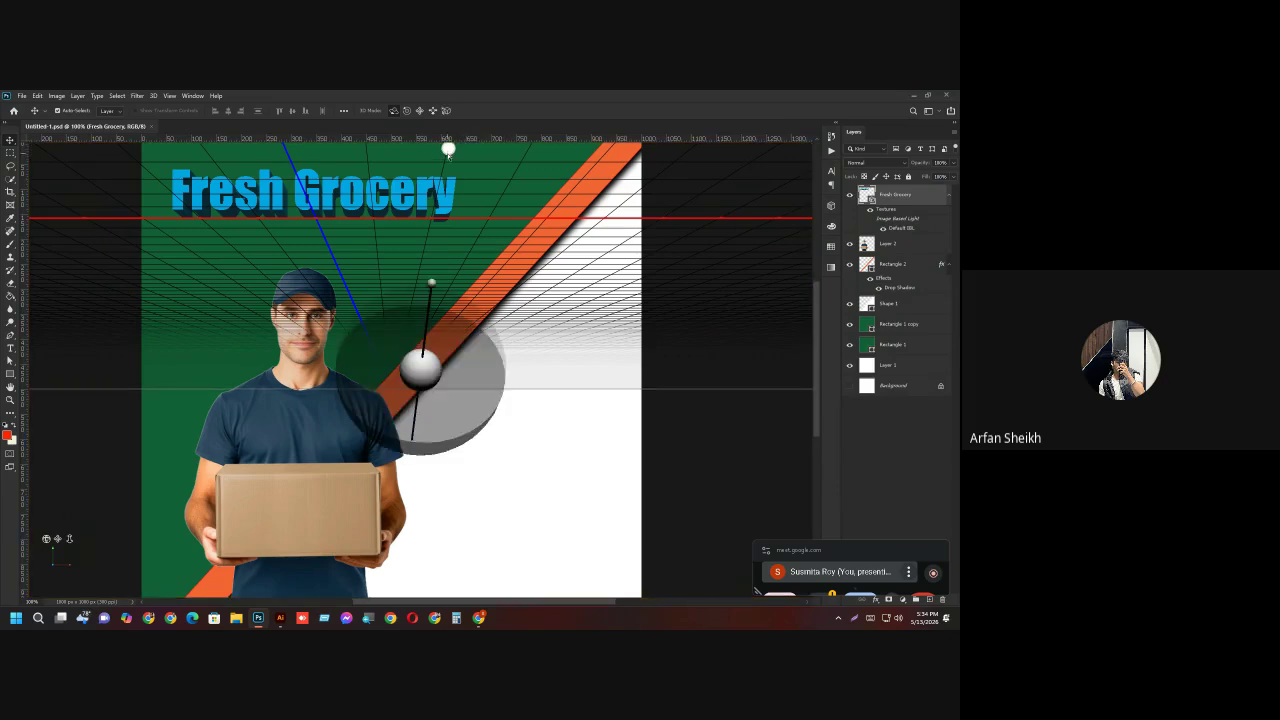
key("Delete")
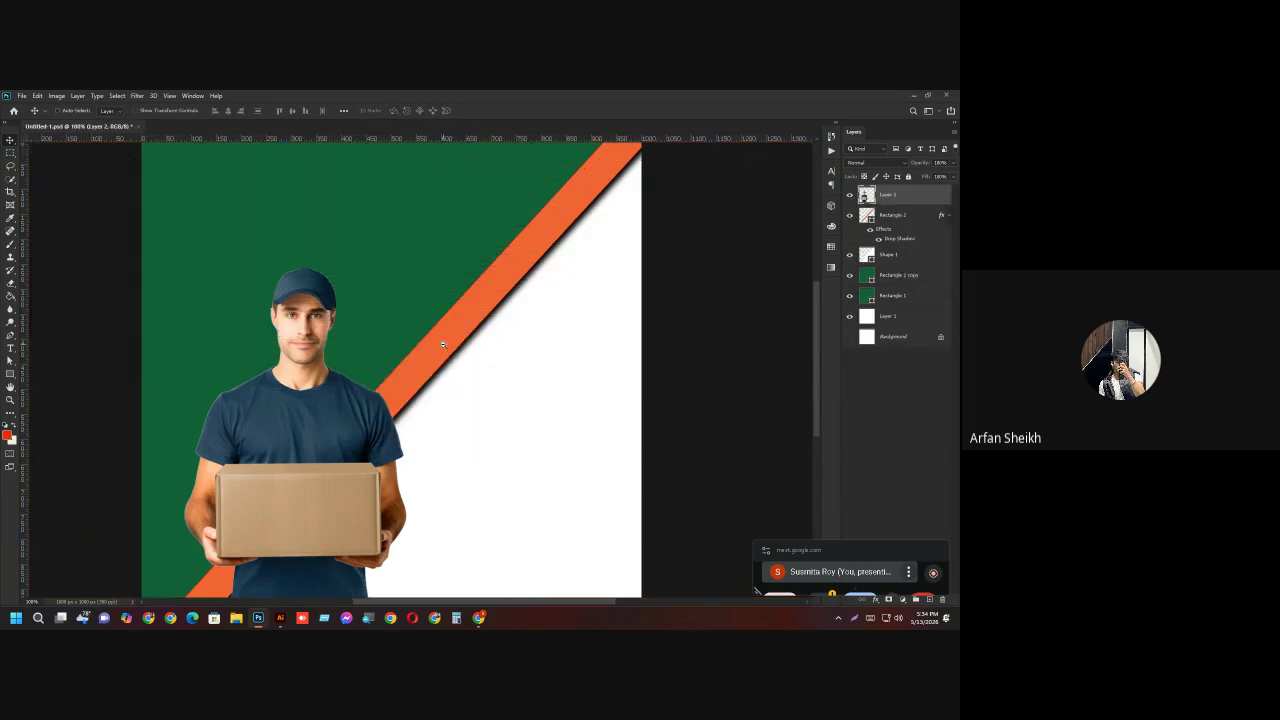
Add a new light-blue text reading "Fresh Grocery" in Impact at 72 pt on the green area.
scroll(463, 362, "down", 2)
key("ctrl+plus")
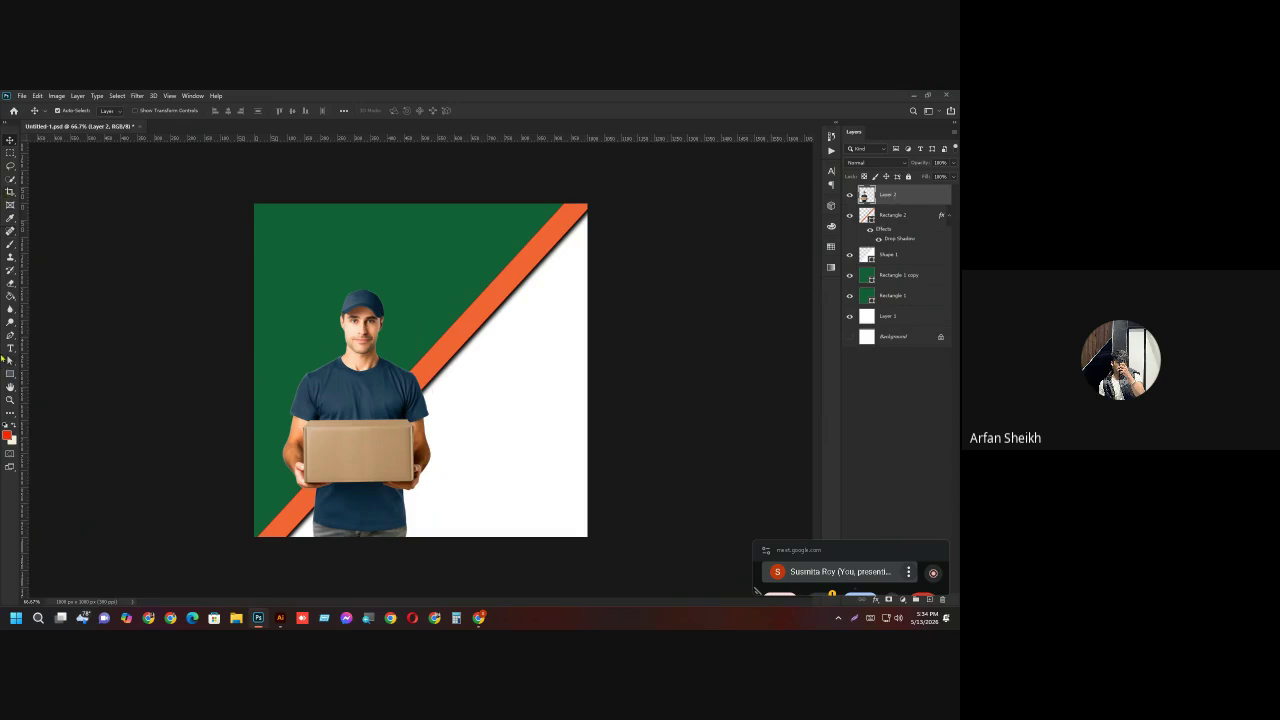
key("t")
left_click(290, 295)
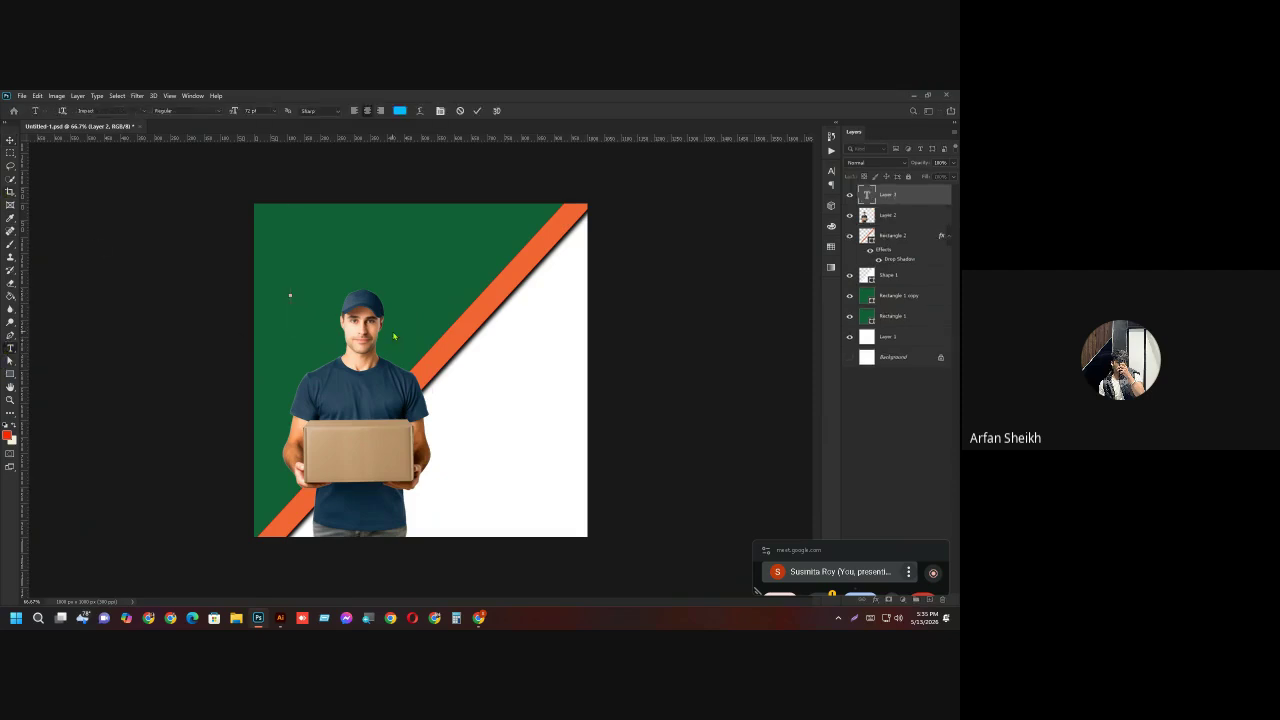
type("Fresh")
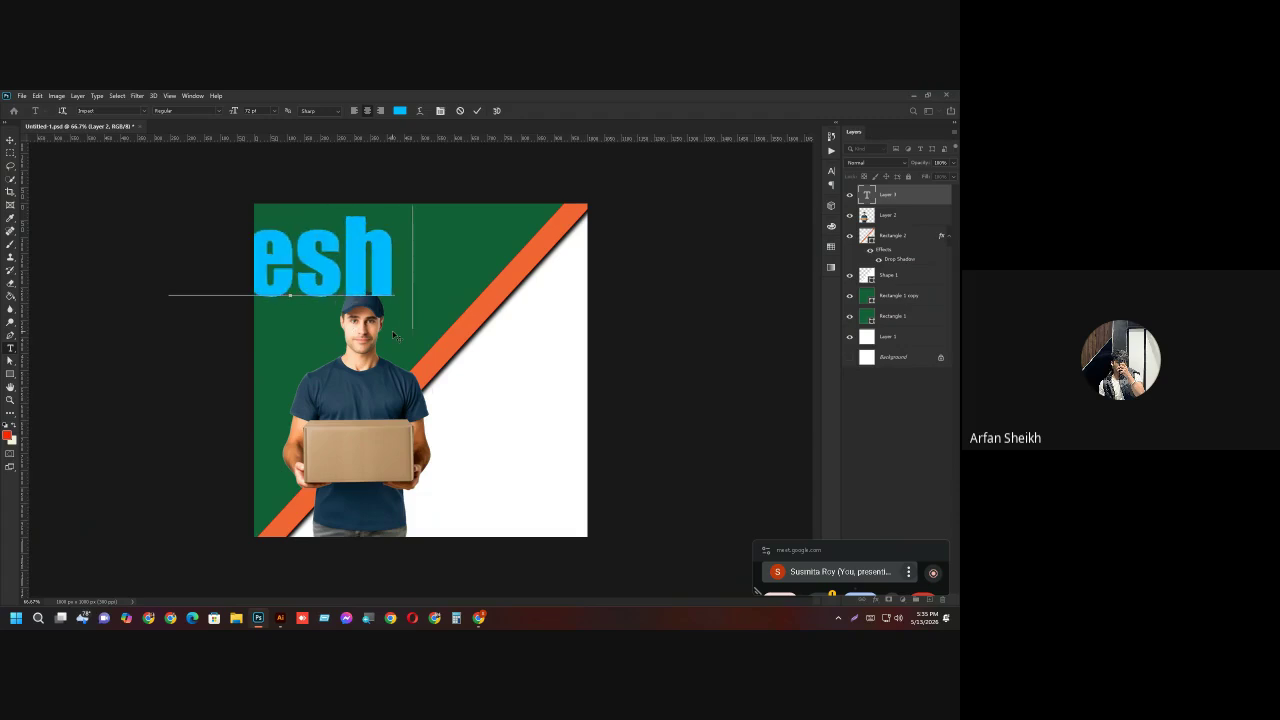
type(" G")
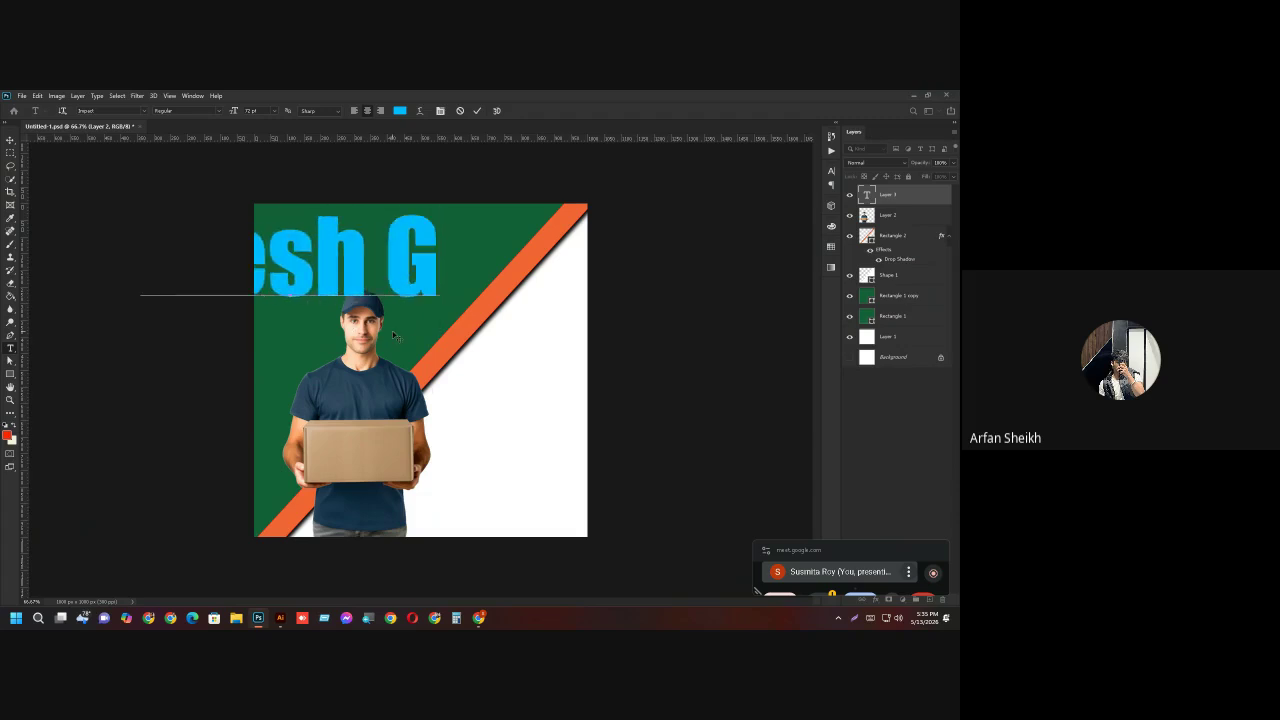
type("ro")
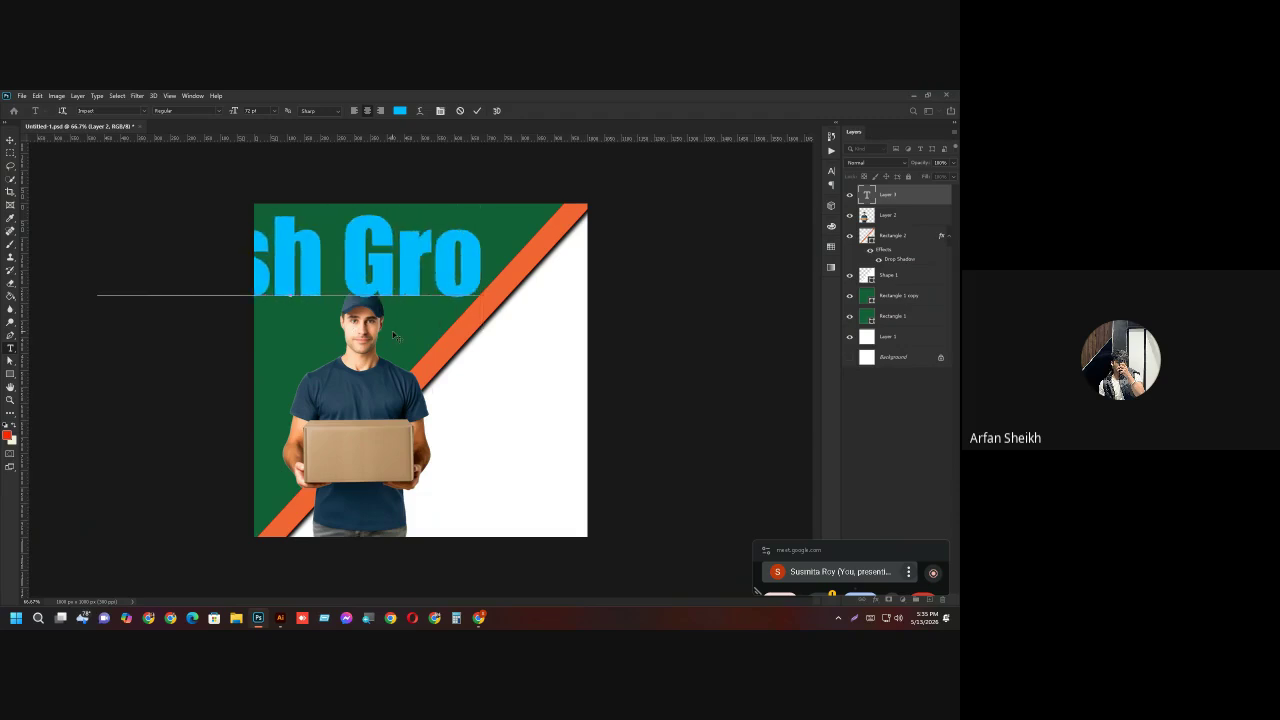
type("cery")
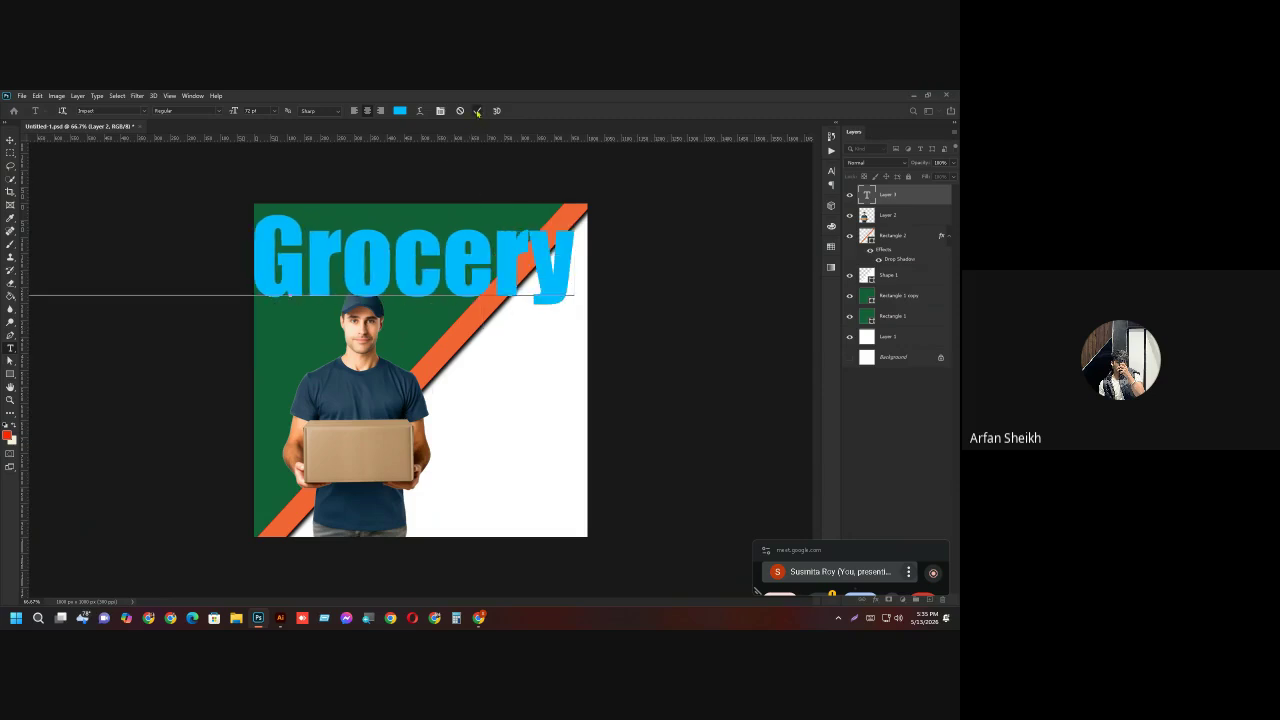
left_click(477, 110)
Scale the Fresh Grocery title down and place it on the green area above the man's head.
key("ctrl+t")
mouse_move(576, 273)
left_mouse_down()
mouse_move(322, 272)
mouse_move(588, 289)
left_mouse_up()
left_click_drag(301, 272, 431, 272)
left_click_drag(533, 275, 376, 248)
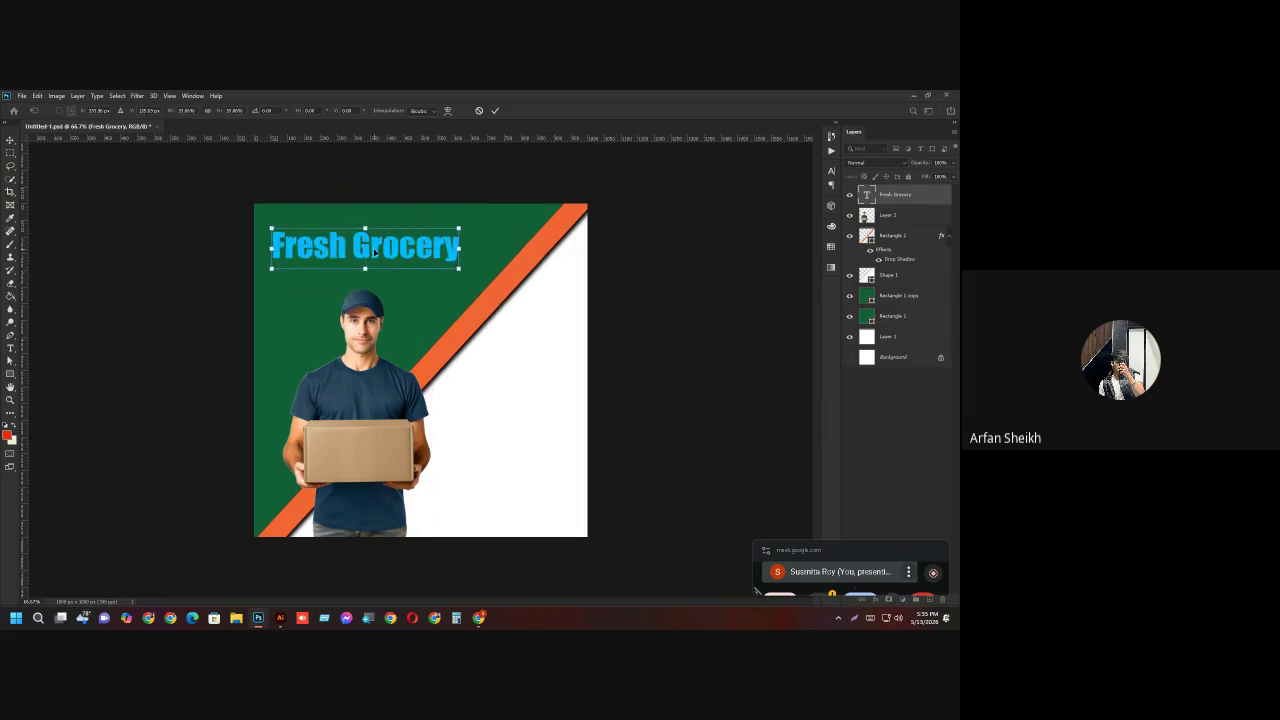
scroll(426, 257, "up", 1)
left_click(496, 110)
Try Faux Bold and All Caps styling on the Fresh Grocery title.
left_click(830, 172)
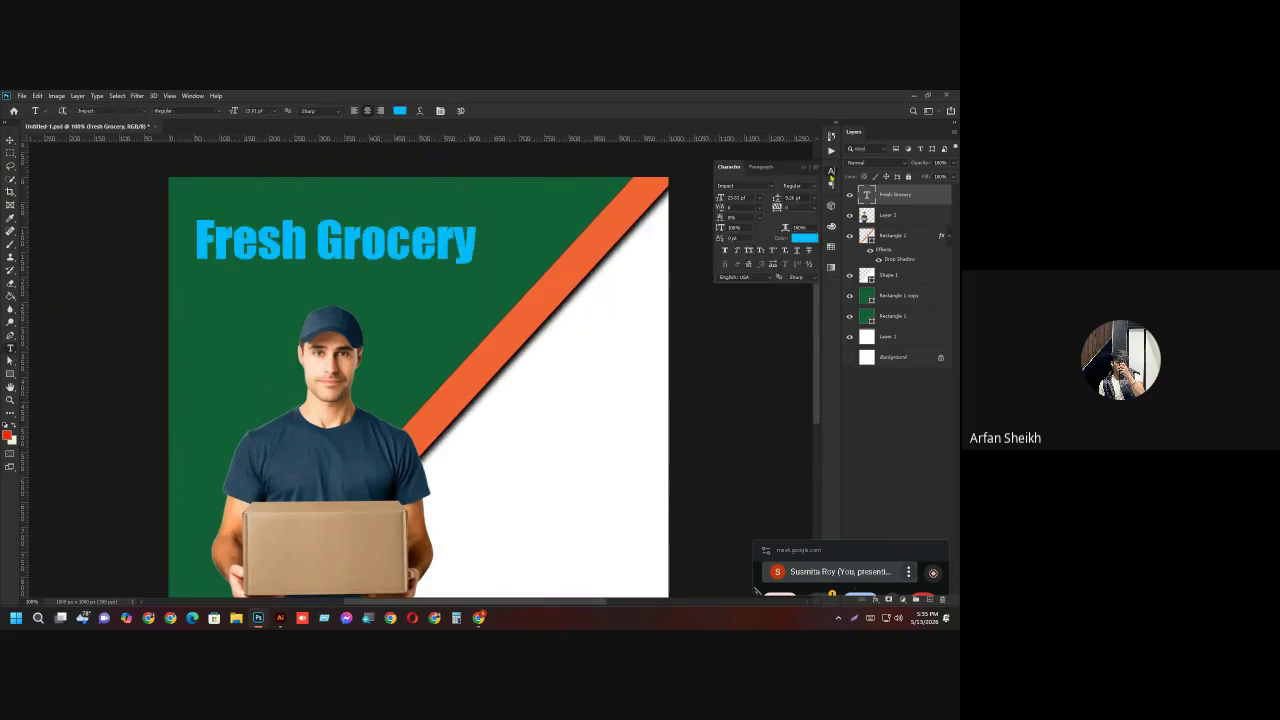
left_click(725, 251)
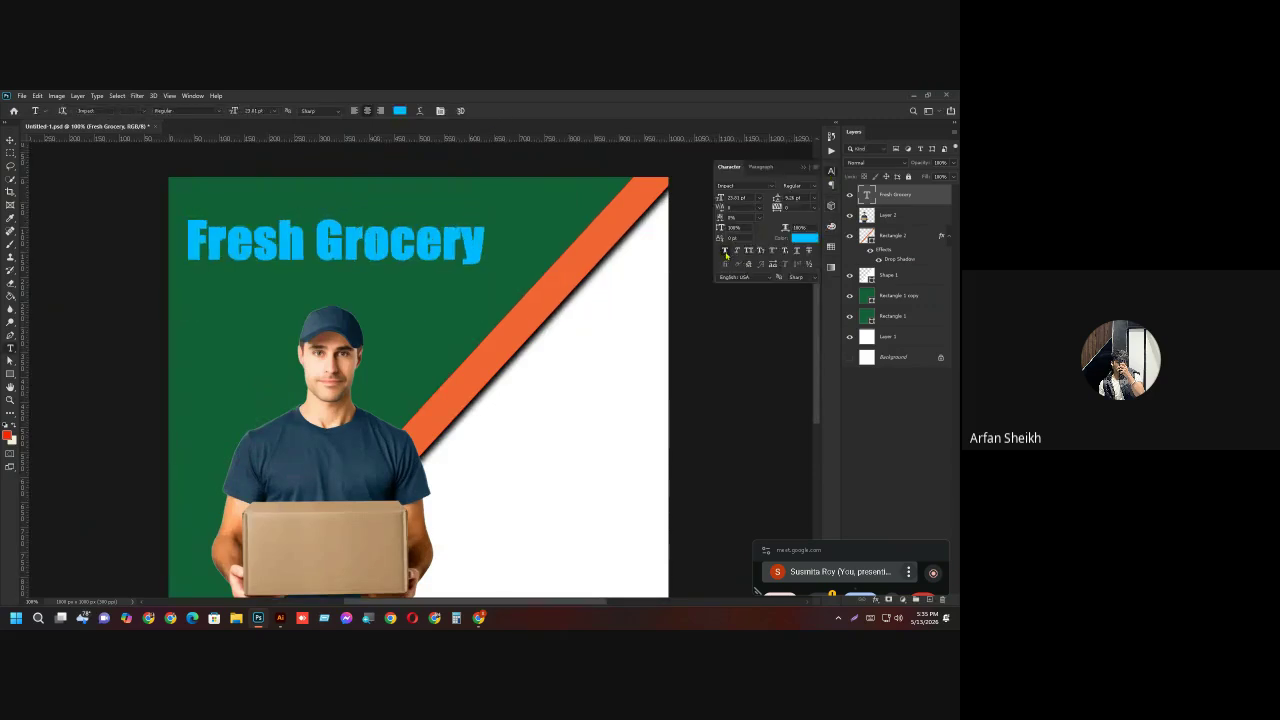
left_click(772, 264)
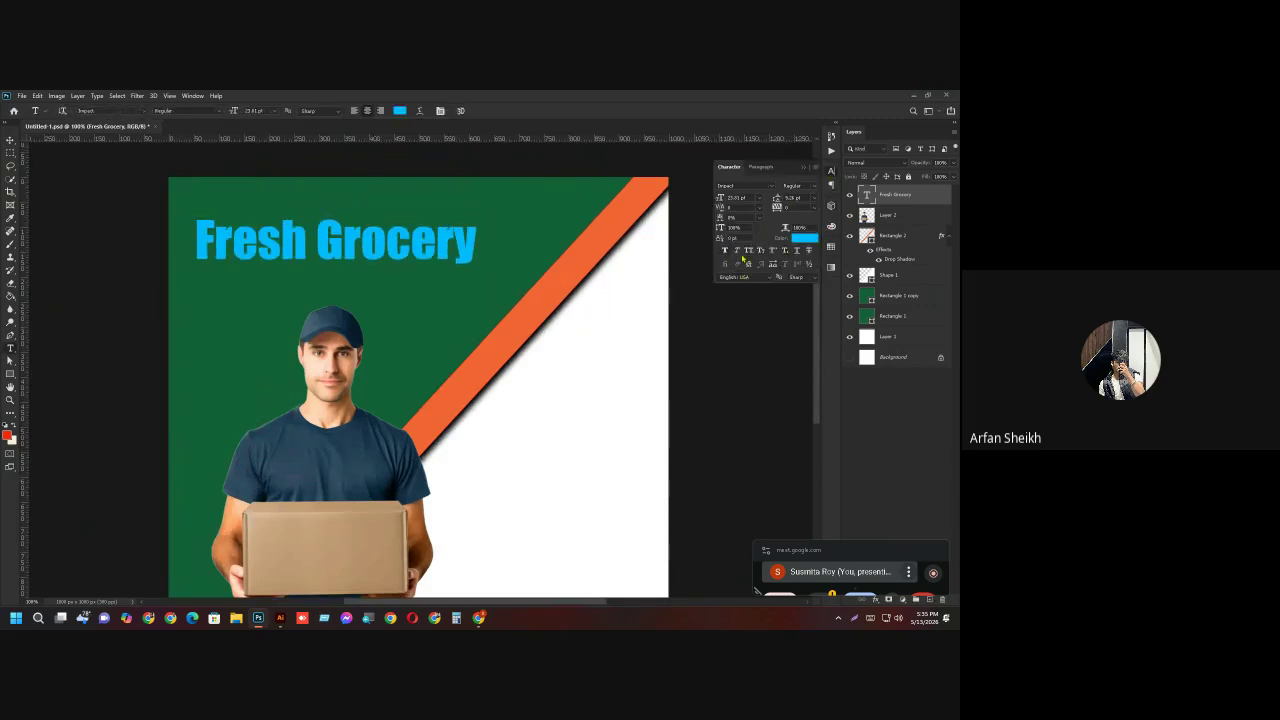
left_click(747, 251)
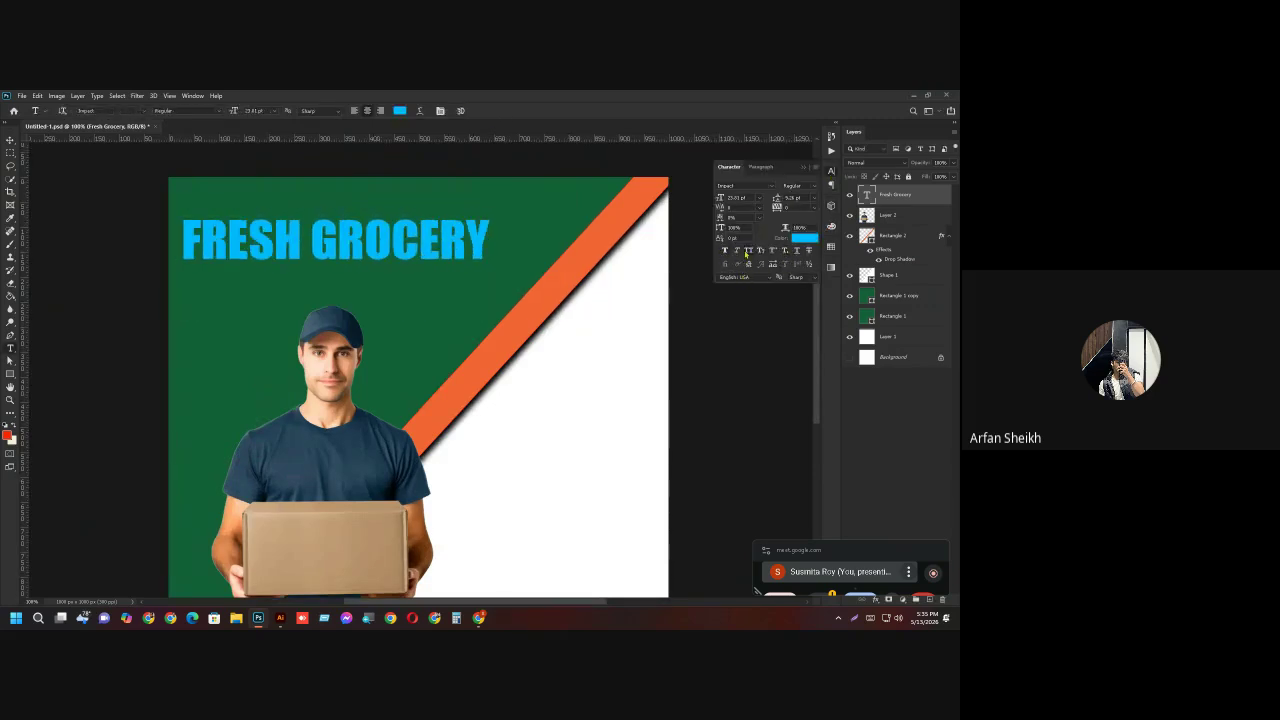
left_click(805, 167)
left_click(11, 141)
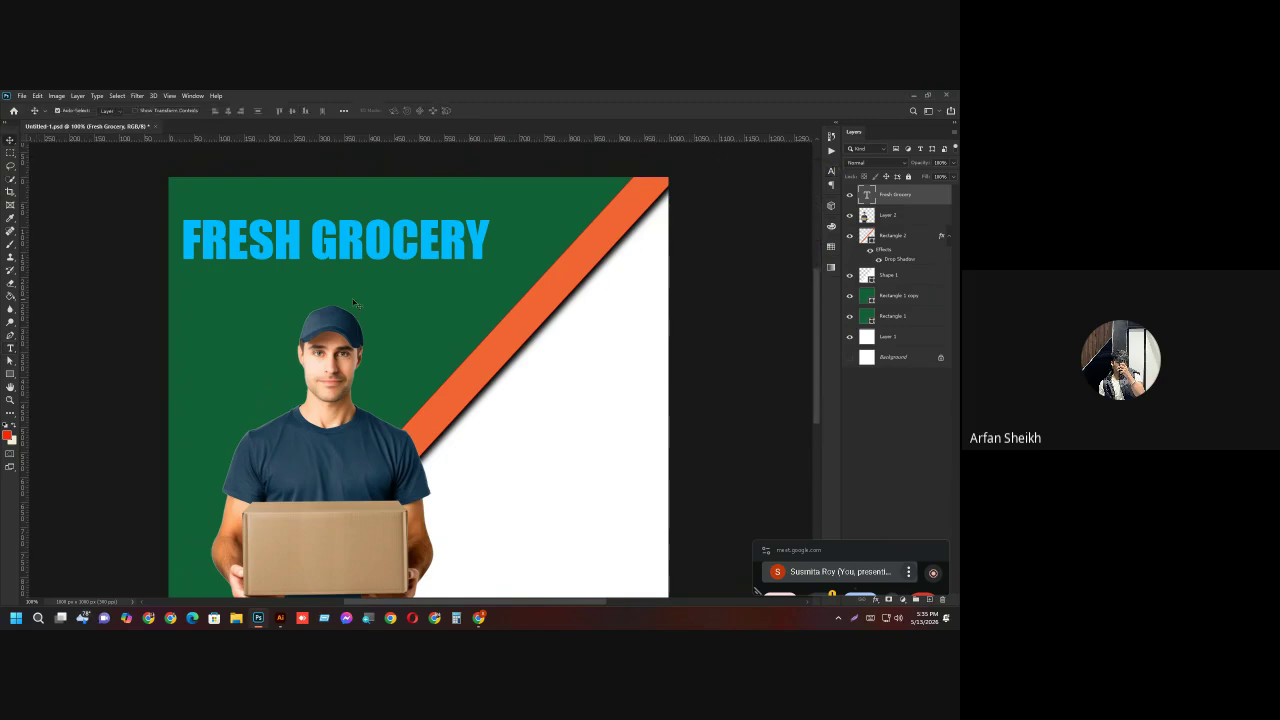
left_click_drag(357, 250, 358, 245)
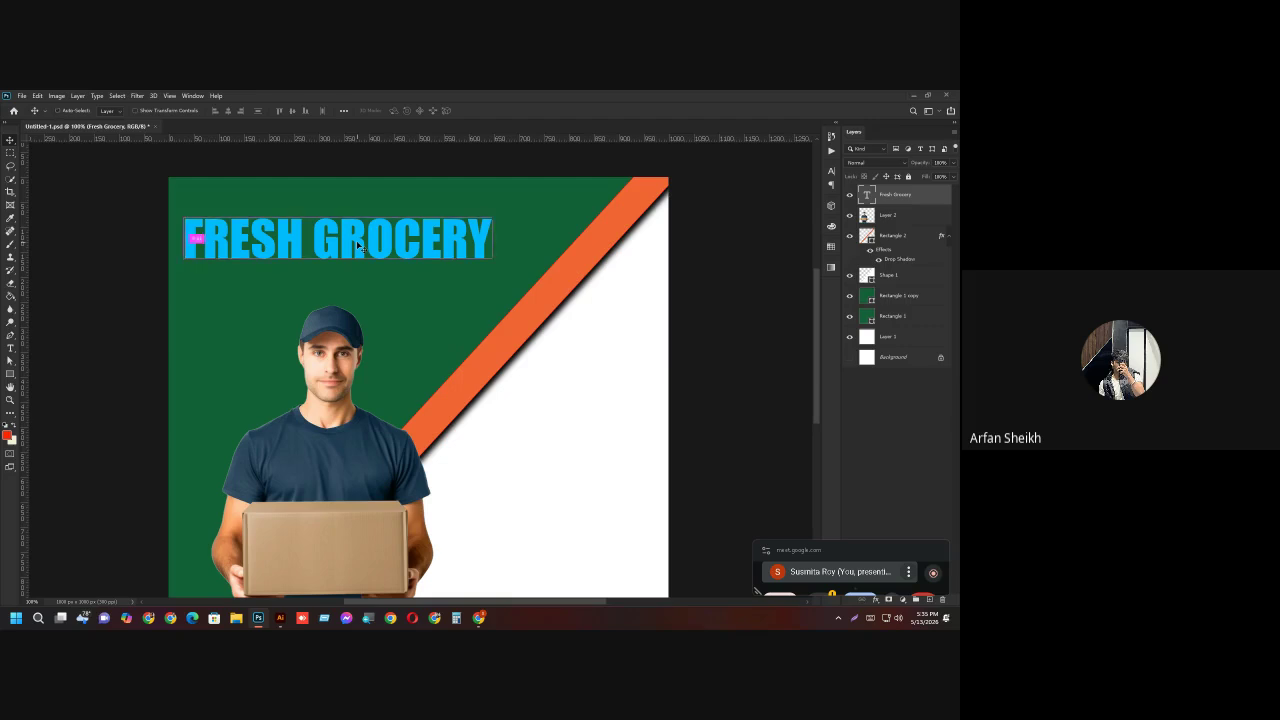
left_click_drag(393, 259, 414, 278)
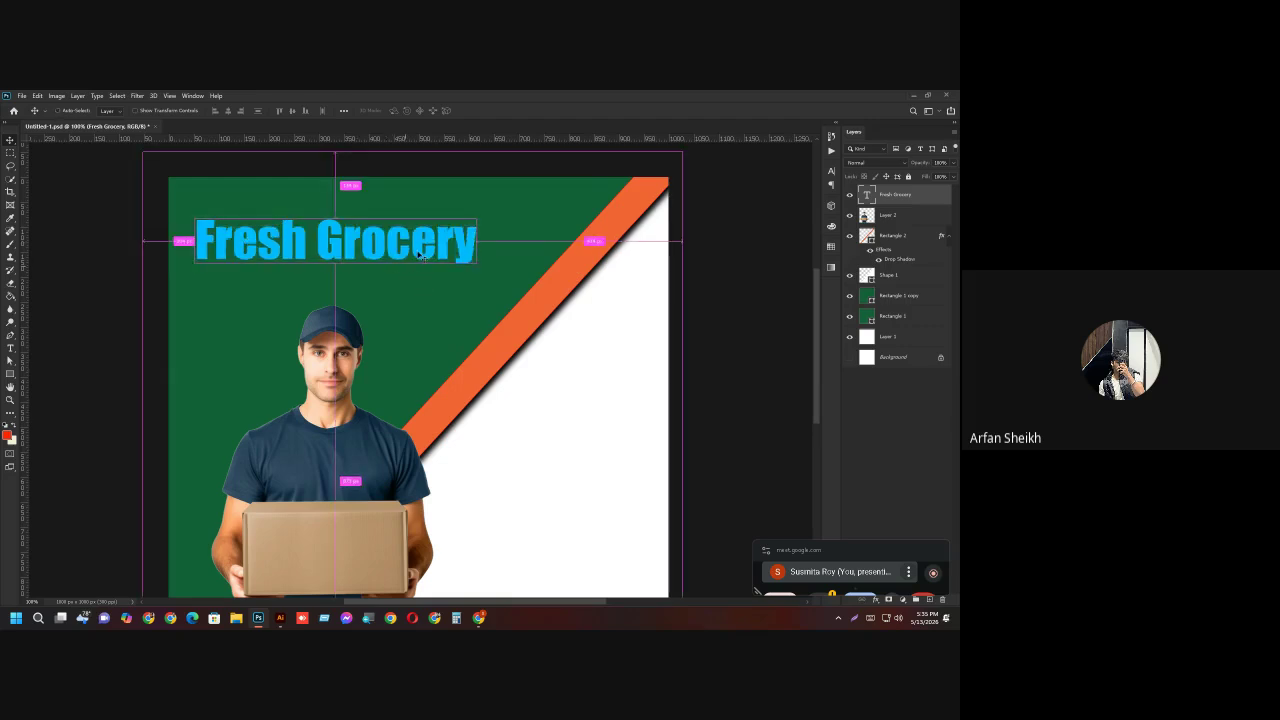
left_click(474, 283)
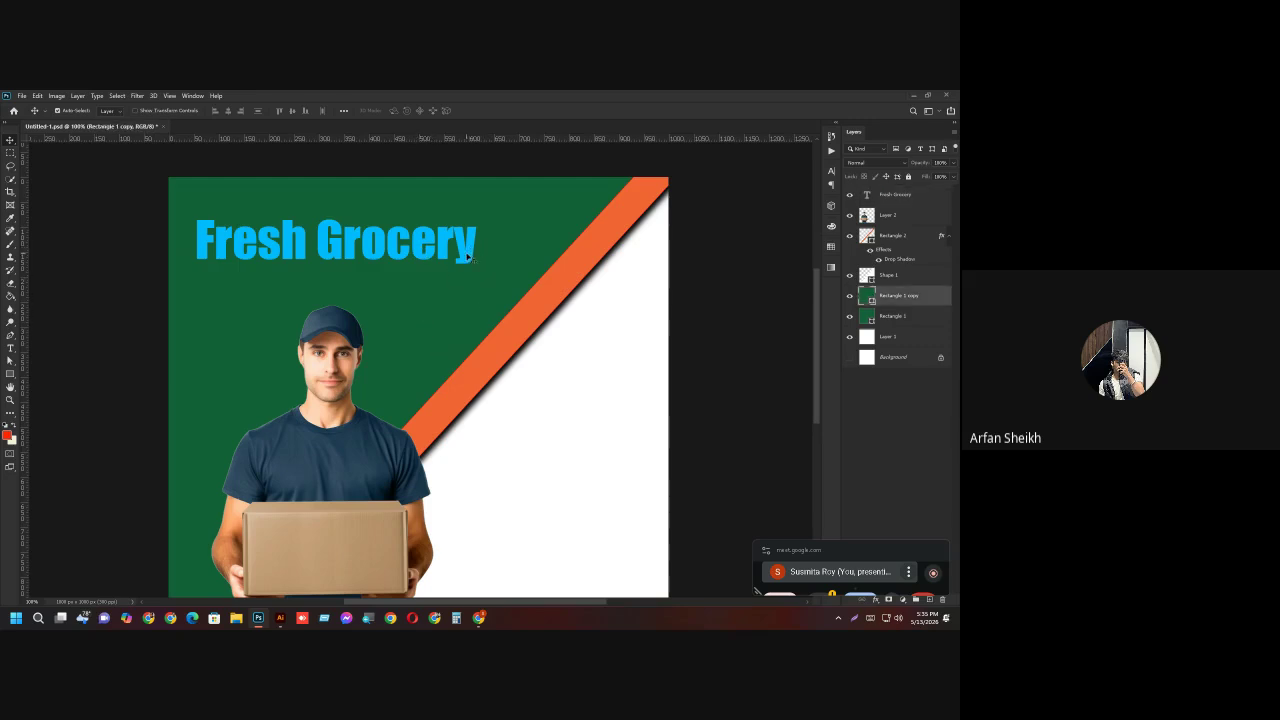
Nudge the Fresh Grocery title slightly upward and apply All Caps to it.
left_click_drag(469, 257, 470, 253)
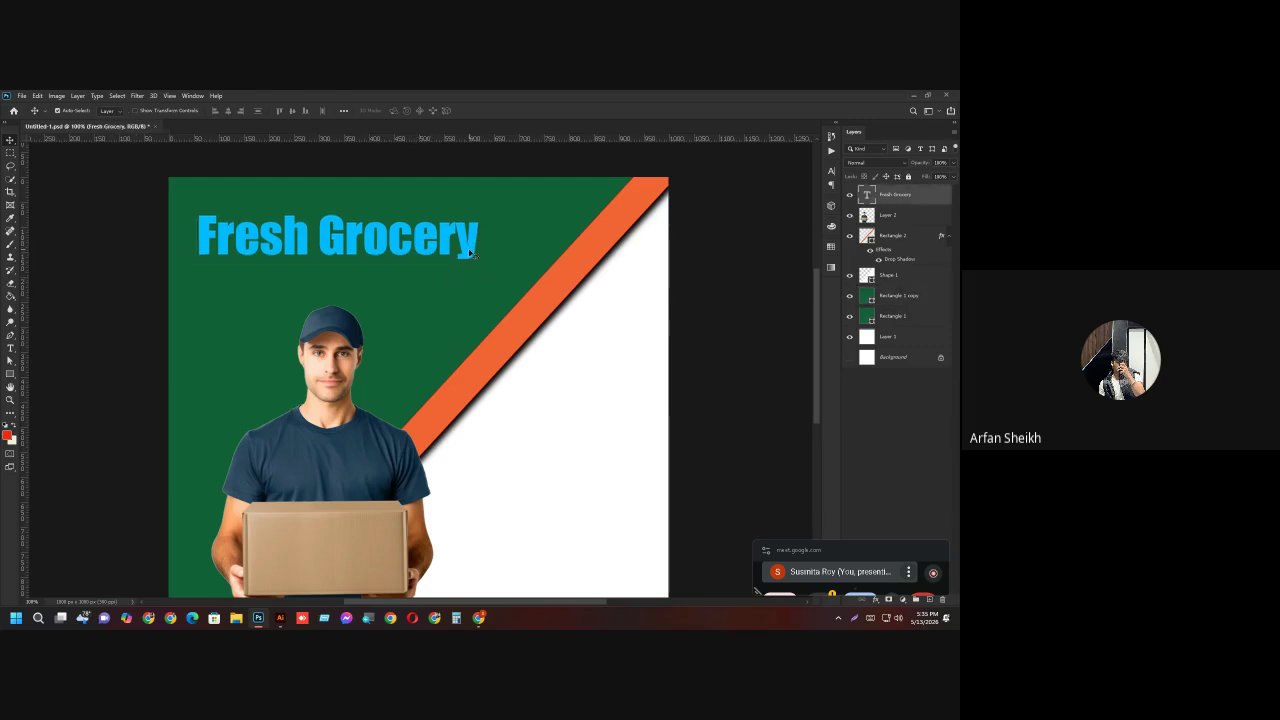
left_click(831, 173)
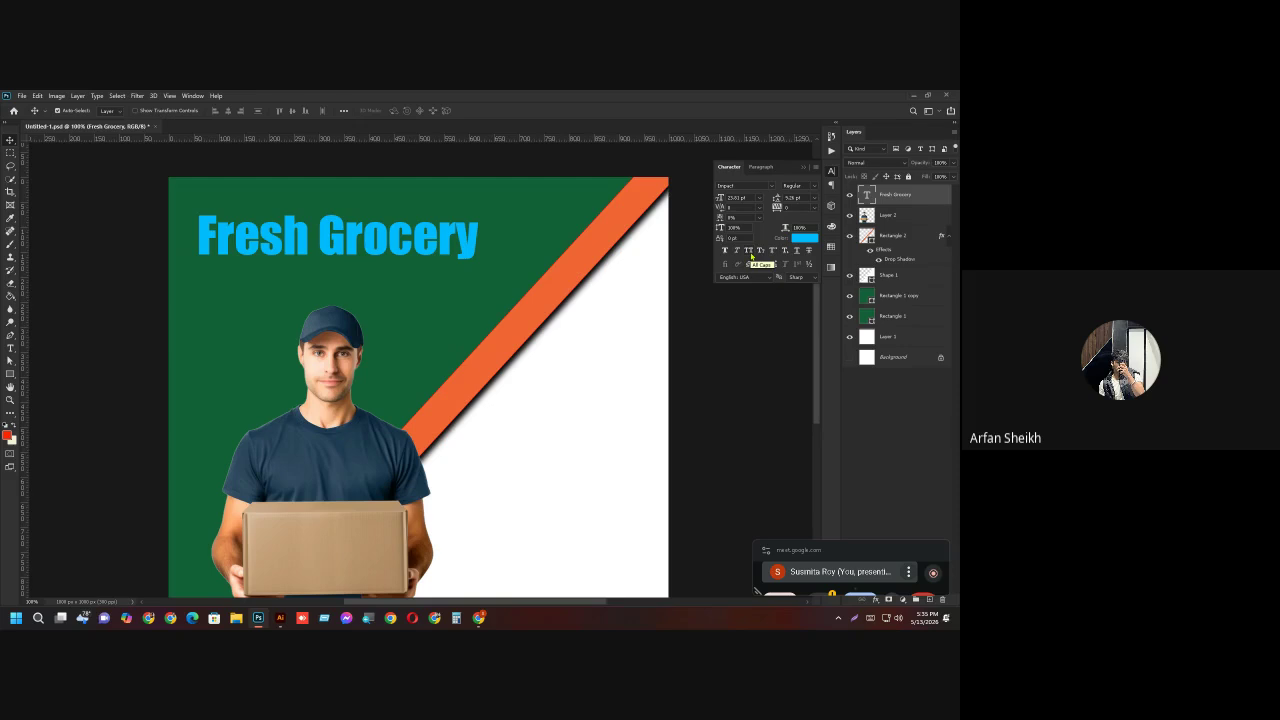
left_click(749, 251)
left_click(402, 248)
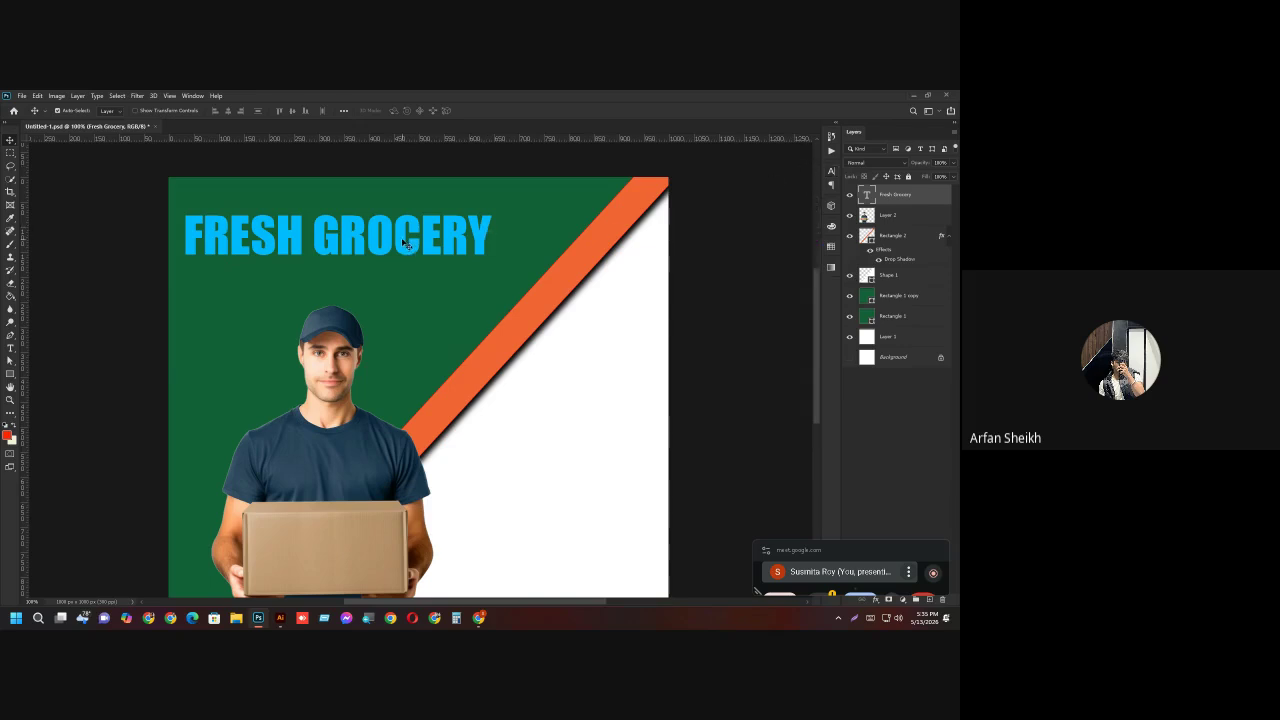
Shrink the all-caps title proportionally and position it near the upper-left corner of the green area.
key("ctrl+t")
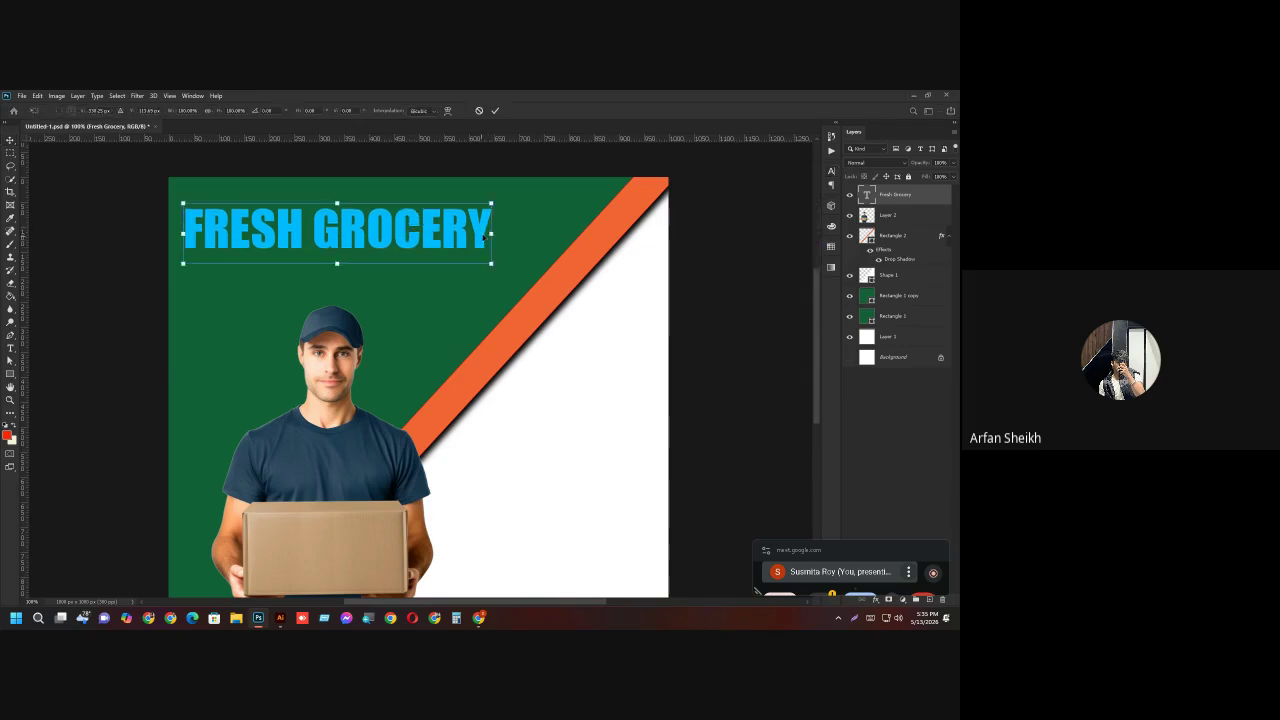
left_click_drag(491, 234, 404, 241)
key("Return")
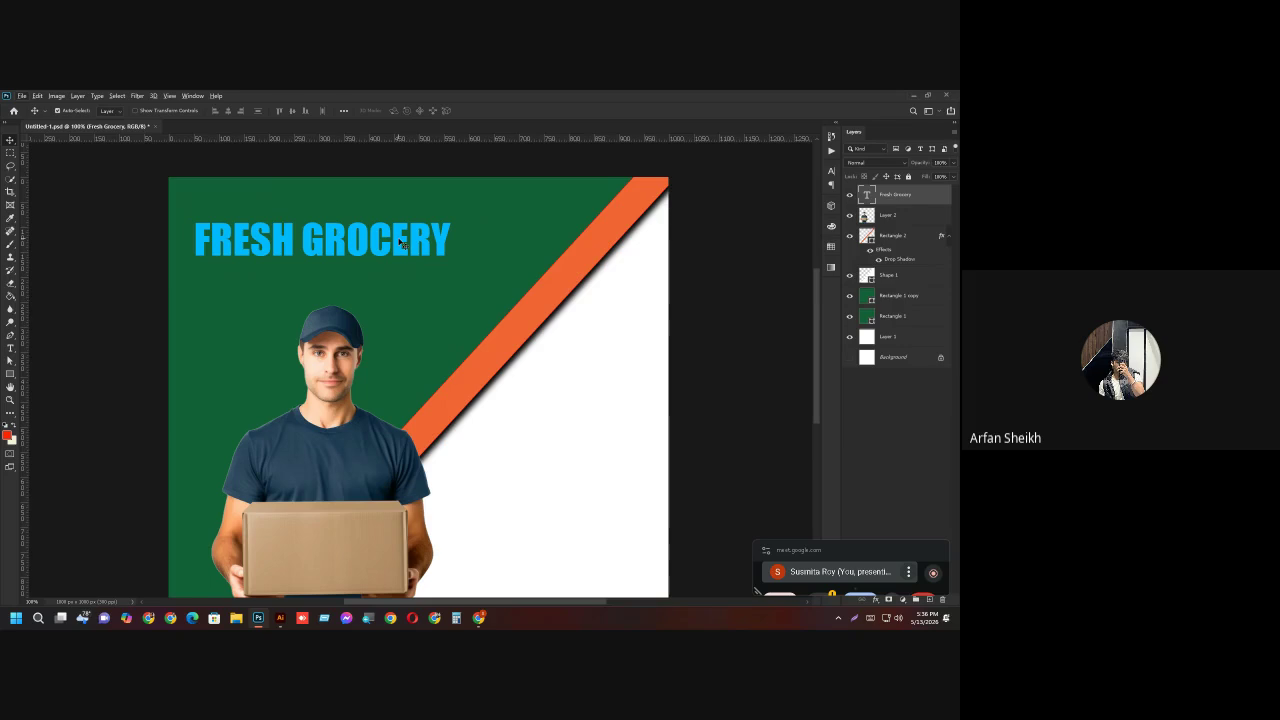
Duplicate the title directly below itself and replace the copy's text with "Home Delivery".
left_click_drag(399, 241, 397, 284)
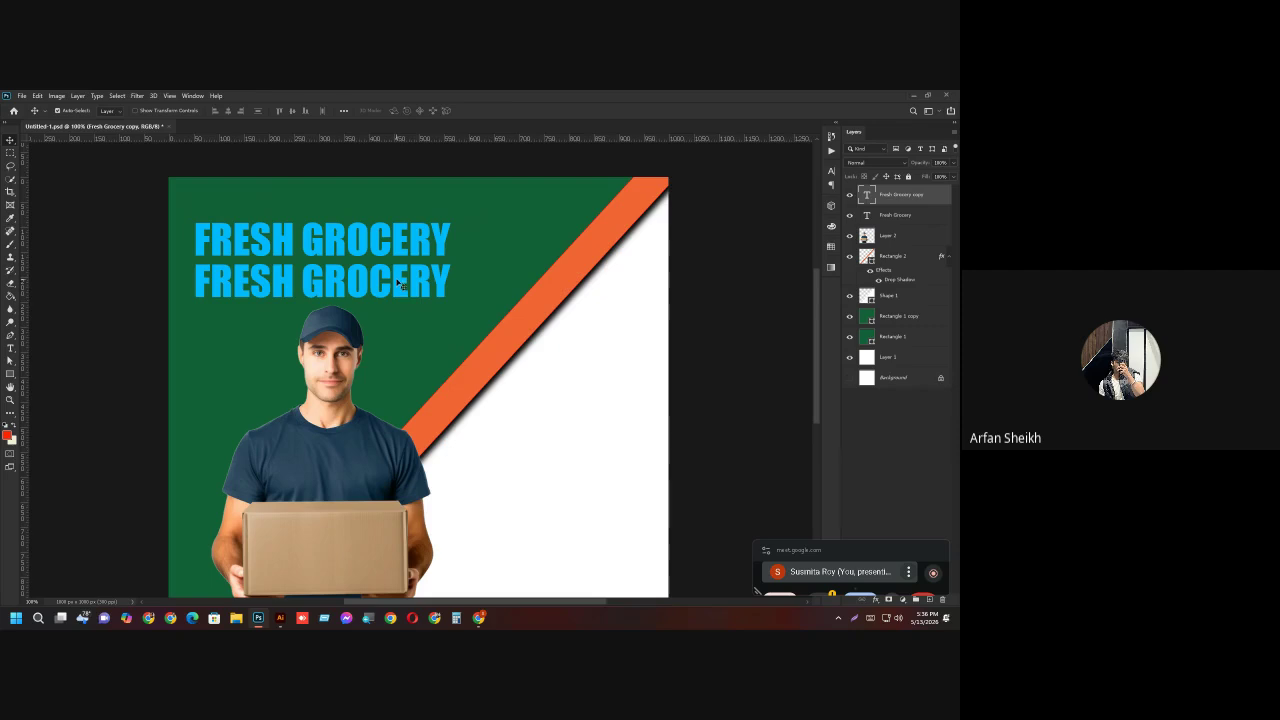
double_click(397, 282)
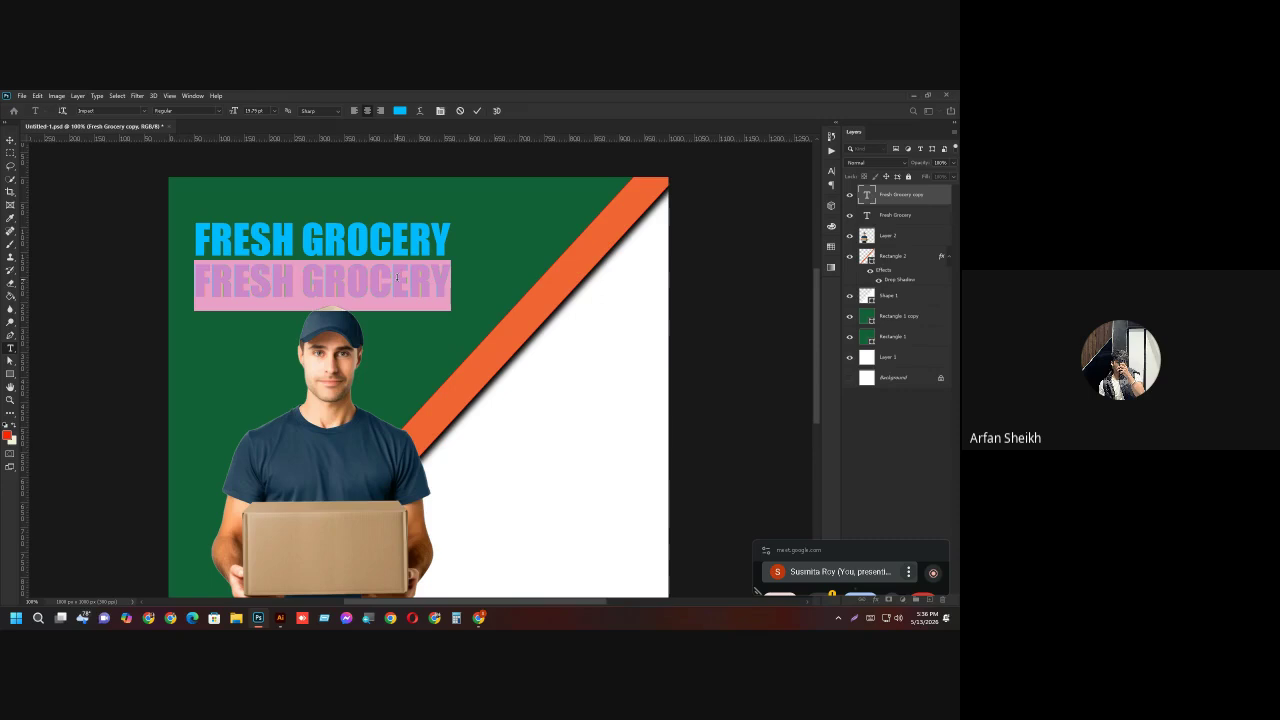
type("HOM")
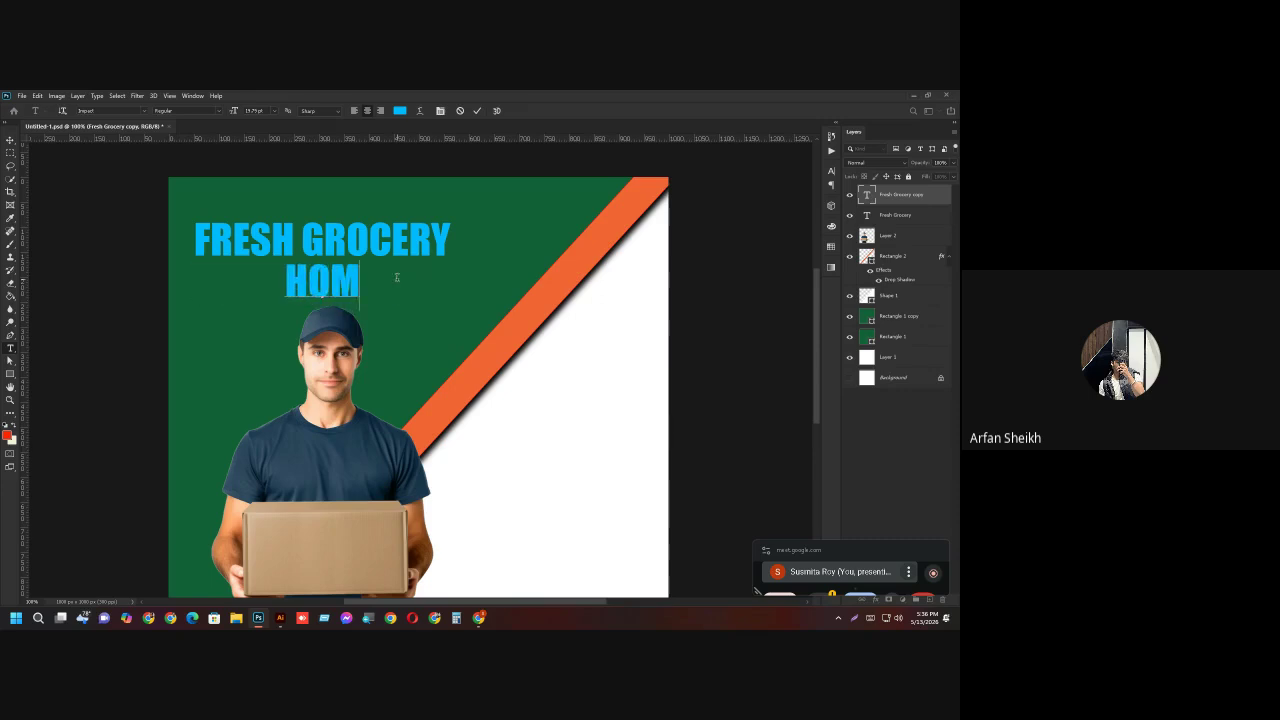
type("E DELIVERY")
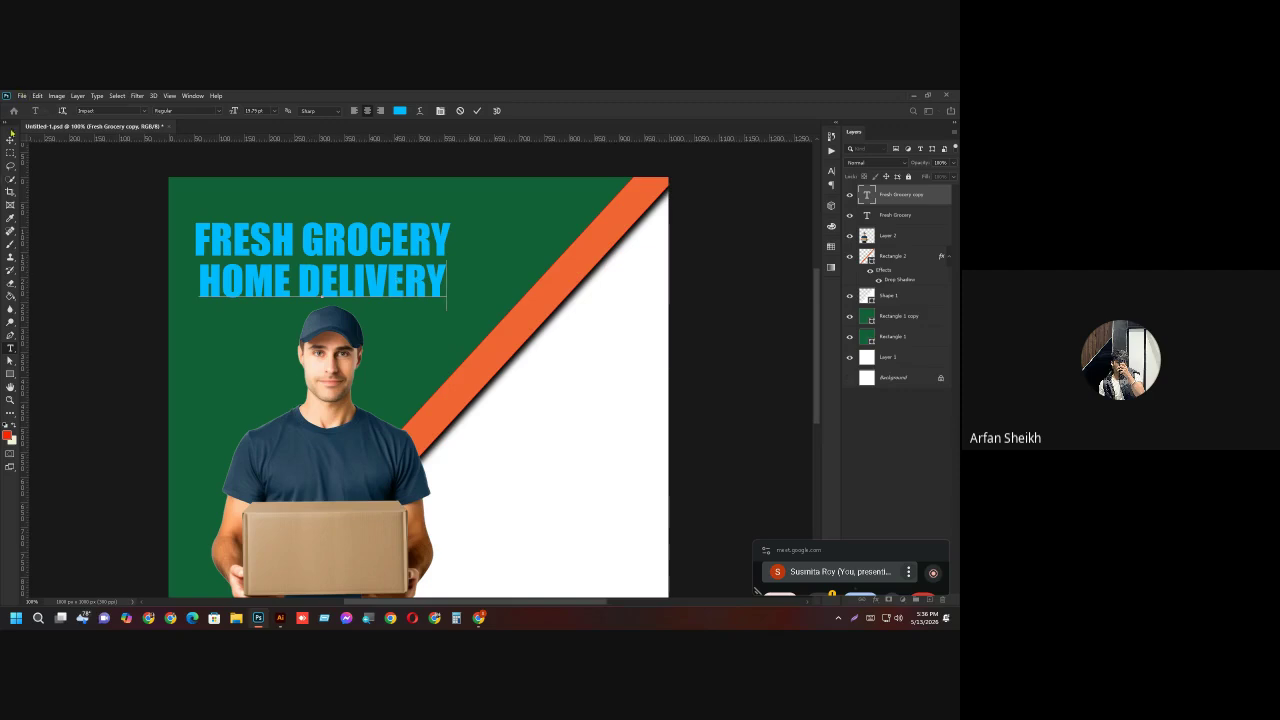
key("ctrl+Return")
Move the Home Delivery line so its left edge aligns with the Fresh Grocery line above.
left_click_drag(357, 284, 353, 281)
left_click(414, 296, "ctrl")
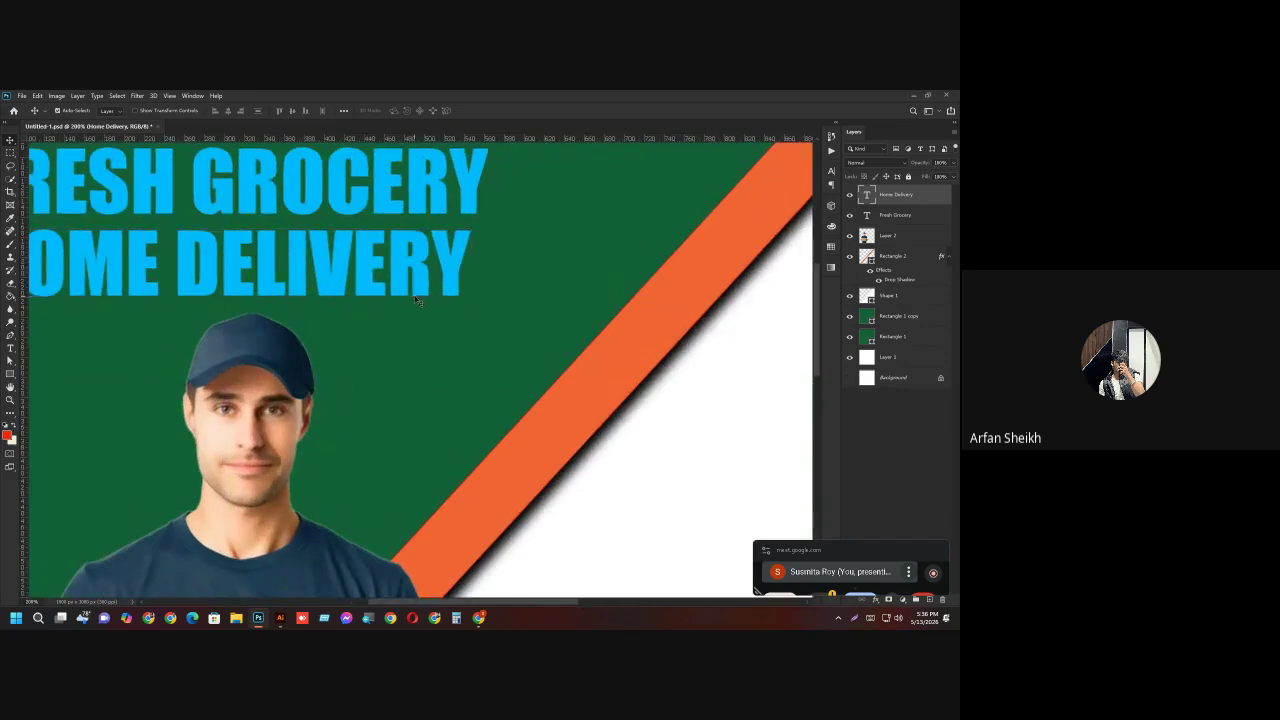
scroll(414, 296, "left", 5)
scroll(480, 296, "right", 8)
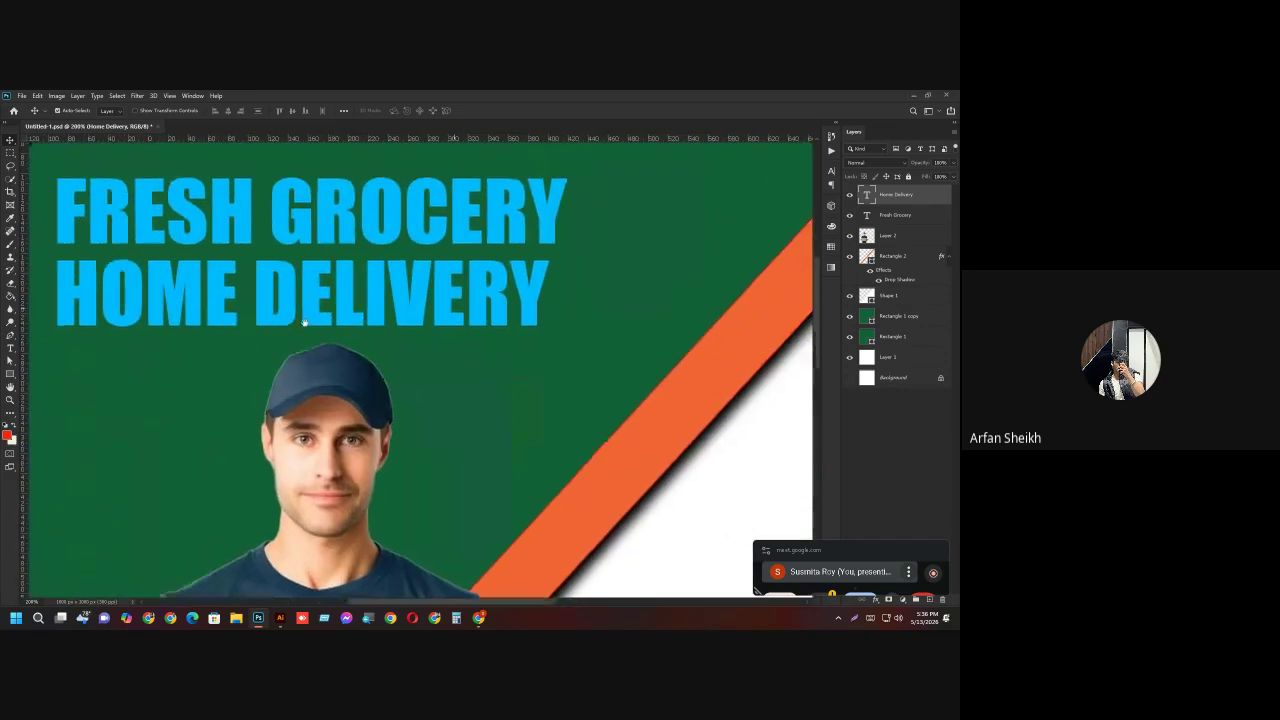
Enlarge the Home Delivery line proportionally until its right edge aligns with the Fresh Grocery line above.
scroll(400, 300, "left", 2)
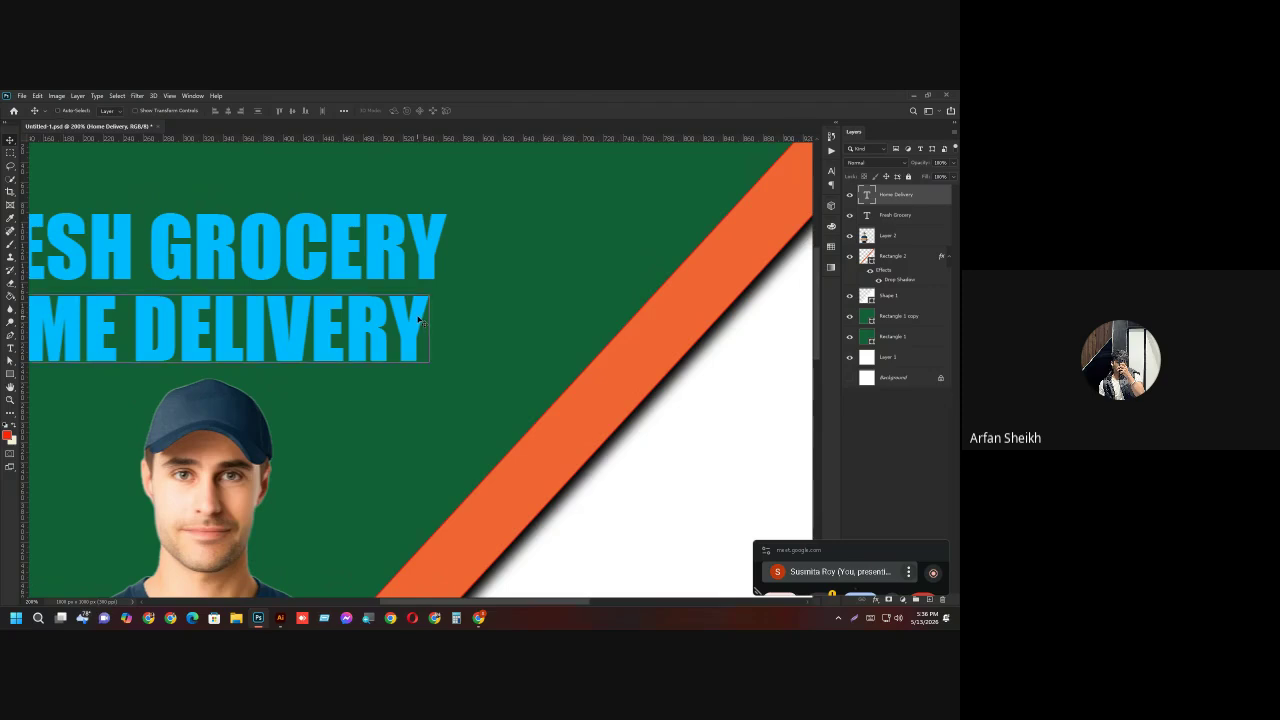
key("ctrl+t")
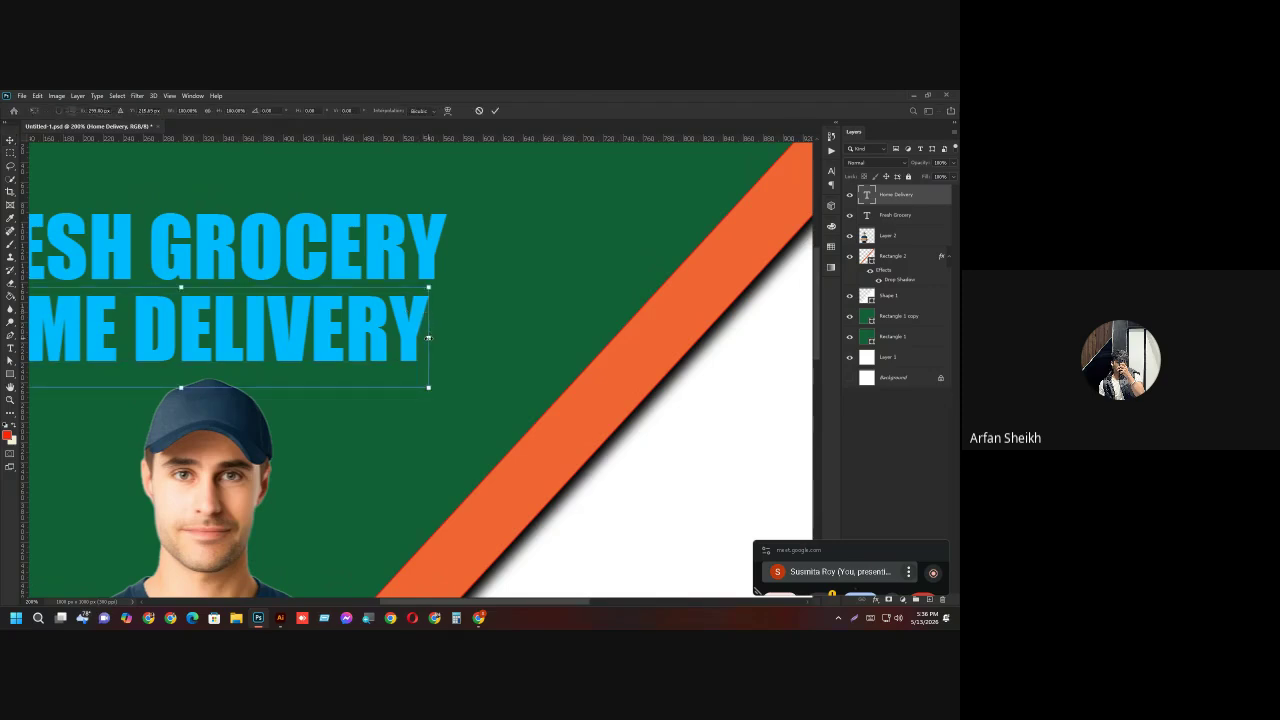
left_click_drag(429, 331, 450, 340)
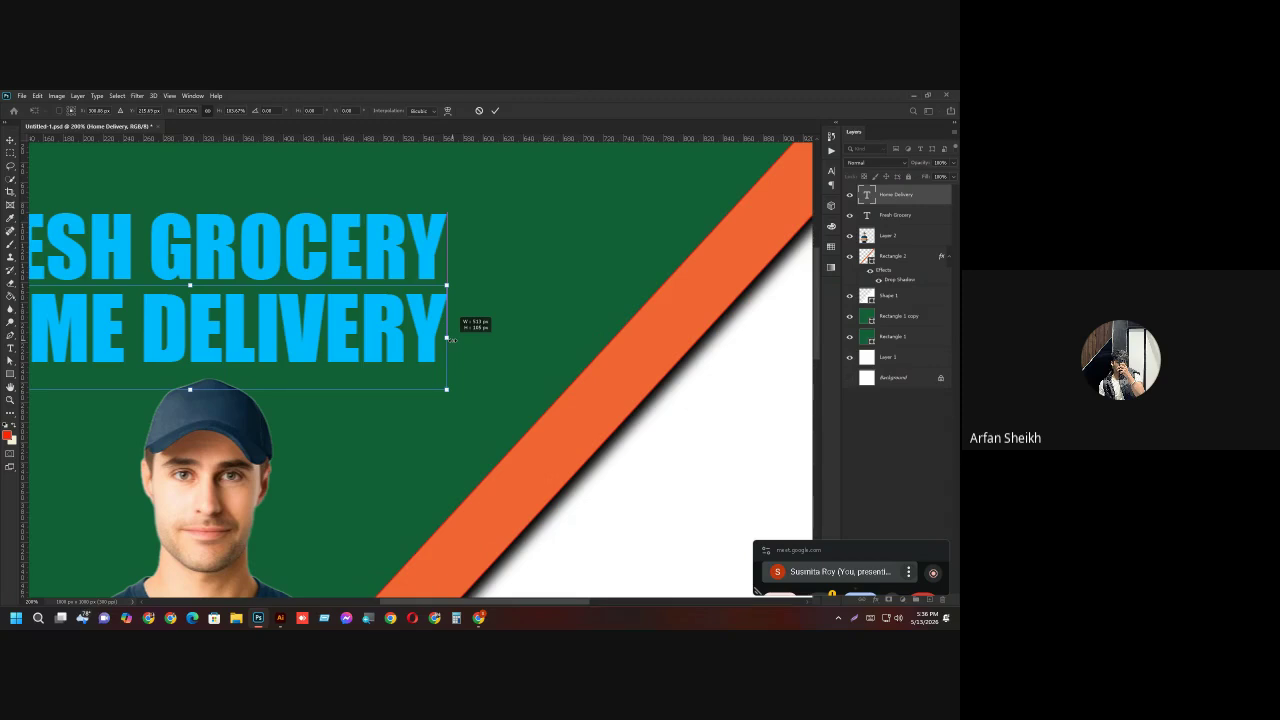
left_click_drag(452, 340, 453, 337)
key("Return")
Draw an ellipse-shape circle about 198 px in diameter beside the delivery man's shoulder, over the lower edge of the orange stripe.
key("ctrl+minus")
key("ctrl+minus")
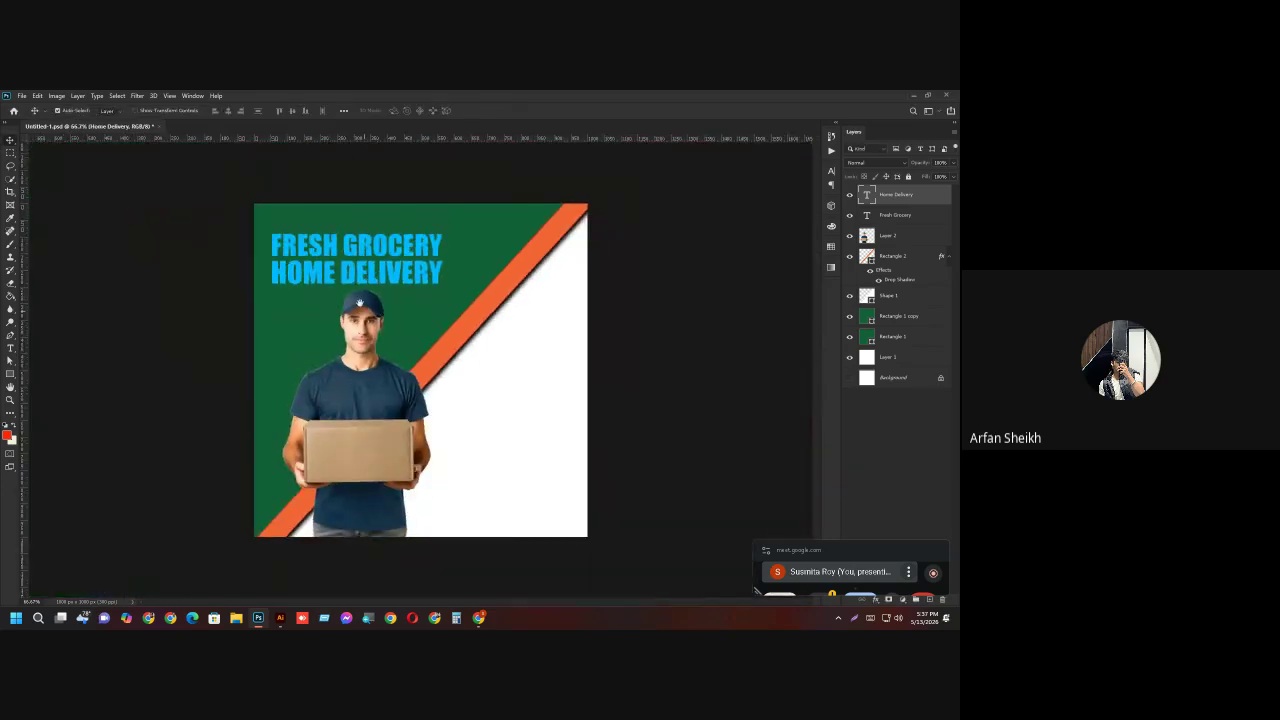
scroll(445, 288, "up", 1)
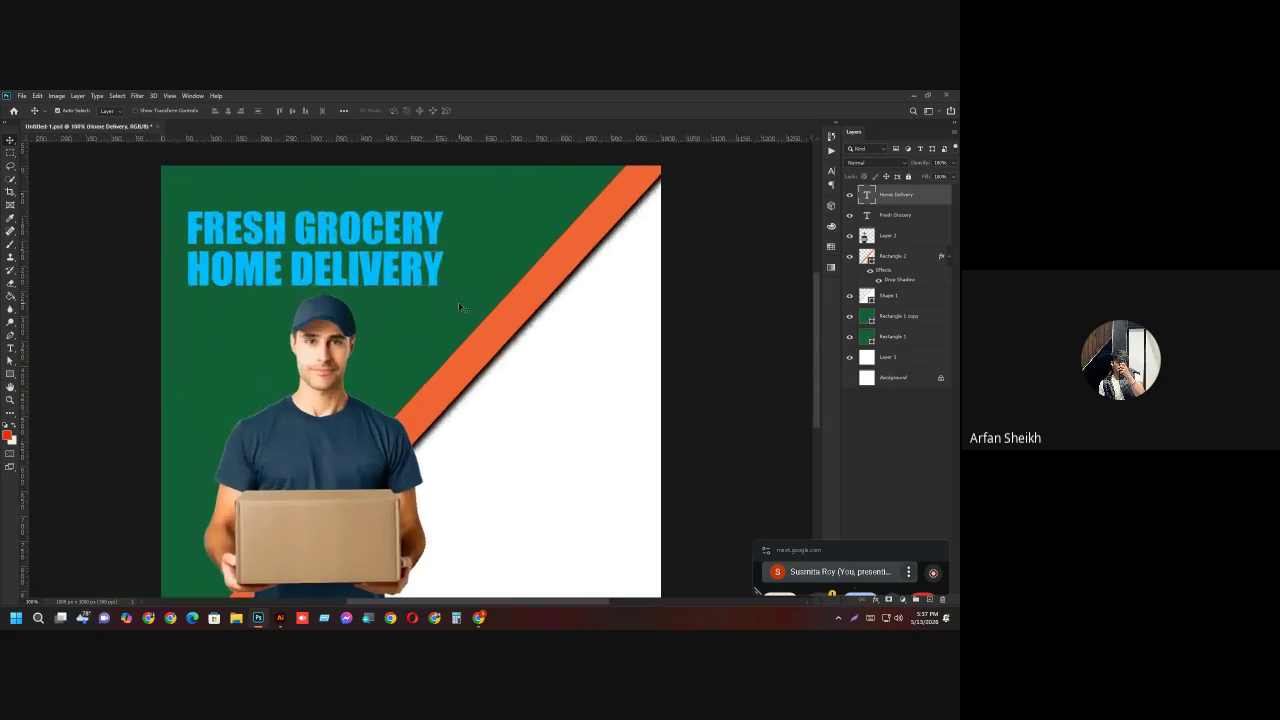
scroll(571, 380, "down", 3)
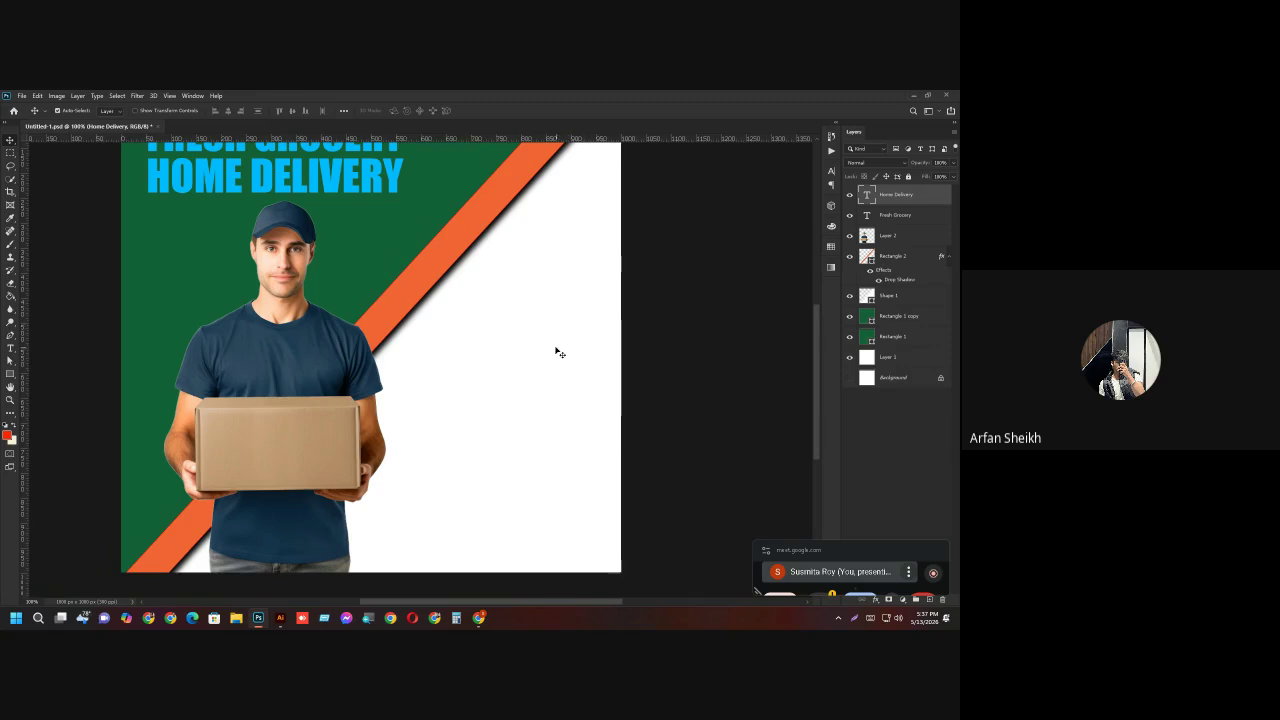
left_click(10, 374)
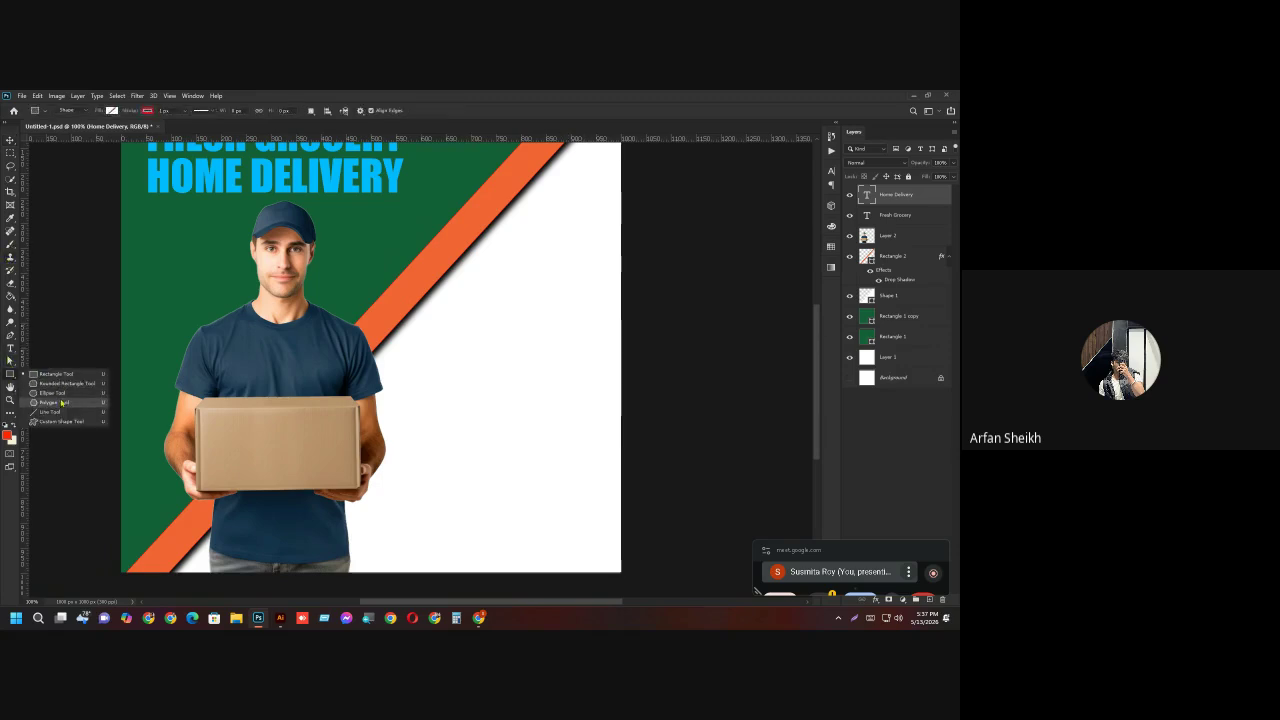
left_click(50, 383)
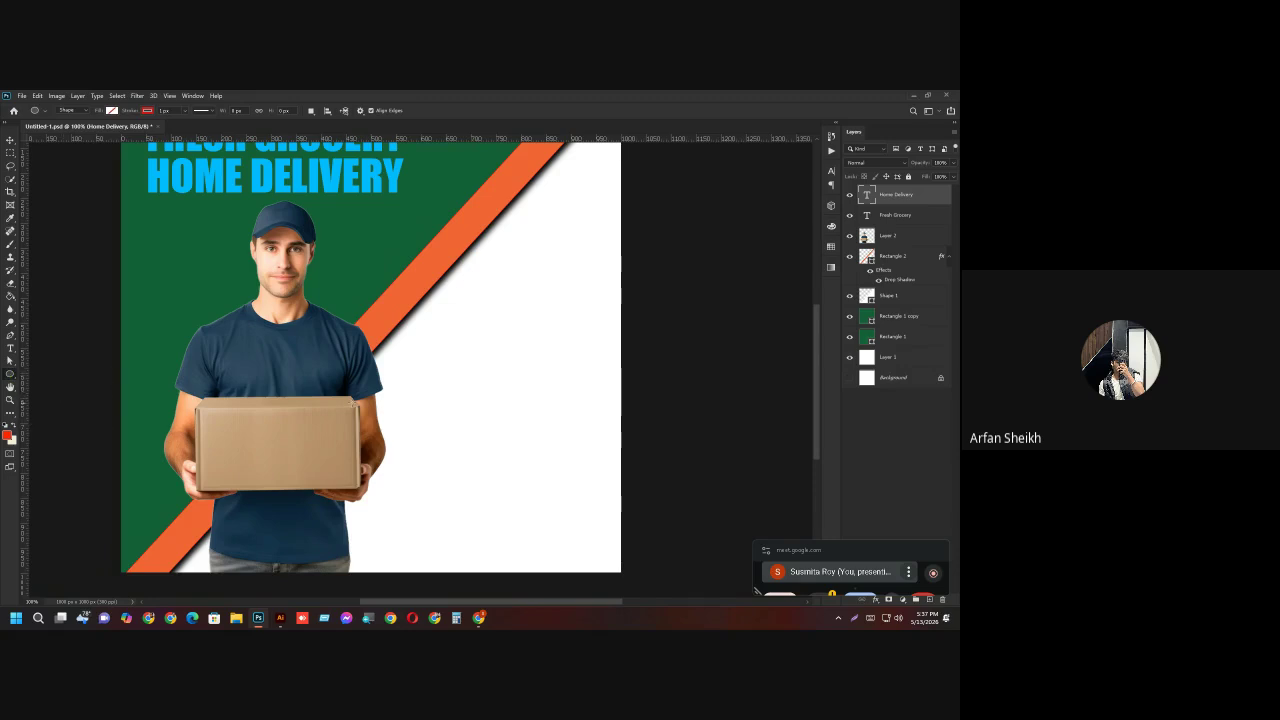
left_click_drag(443, 312, 491, 363)
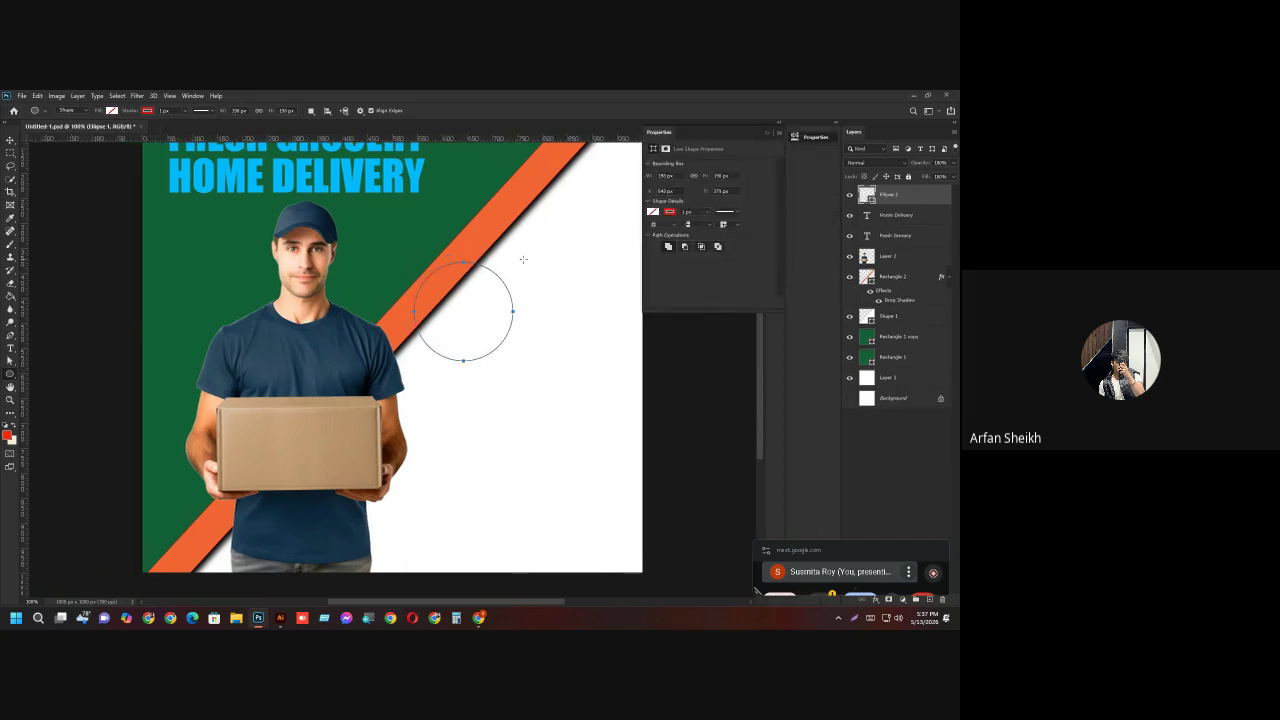
Fill the circle with a dark green from the recently used colors.
left_click(653, 211)
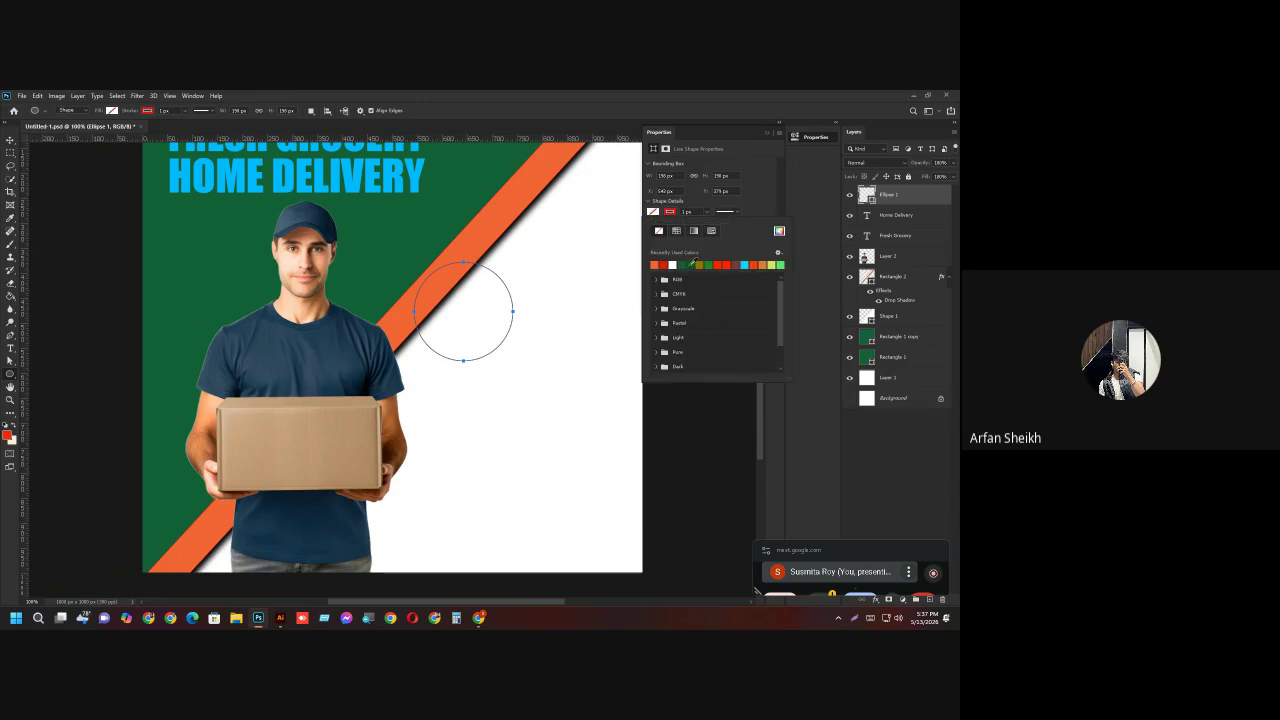
left_click(656, 265)
key("Escape")
key("v")
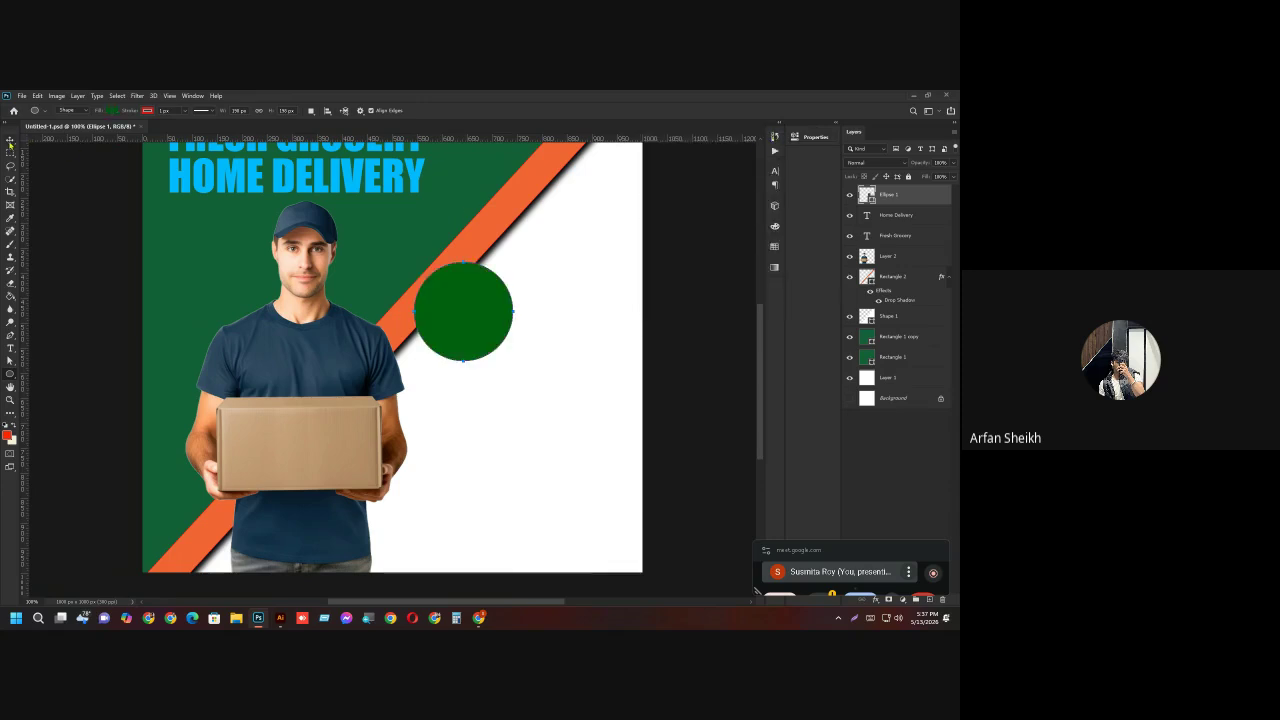
Move the circle onto the orange stripe beside the man's shoulder and recolor it with the background green #146137.
left_click_drag(441, 296, 441, 325)
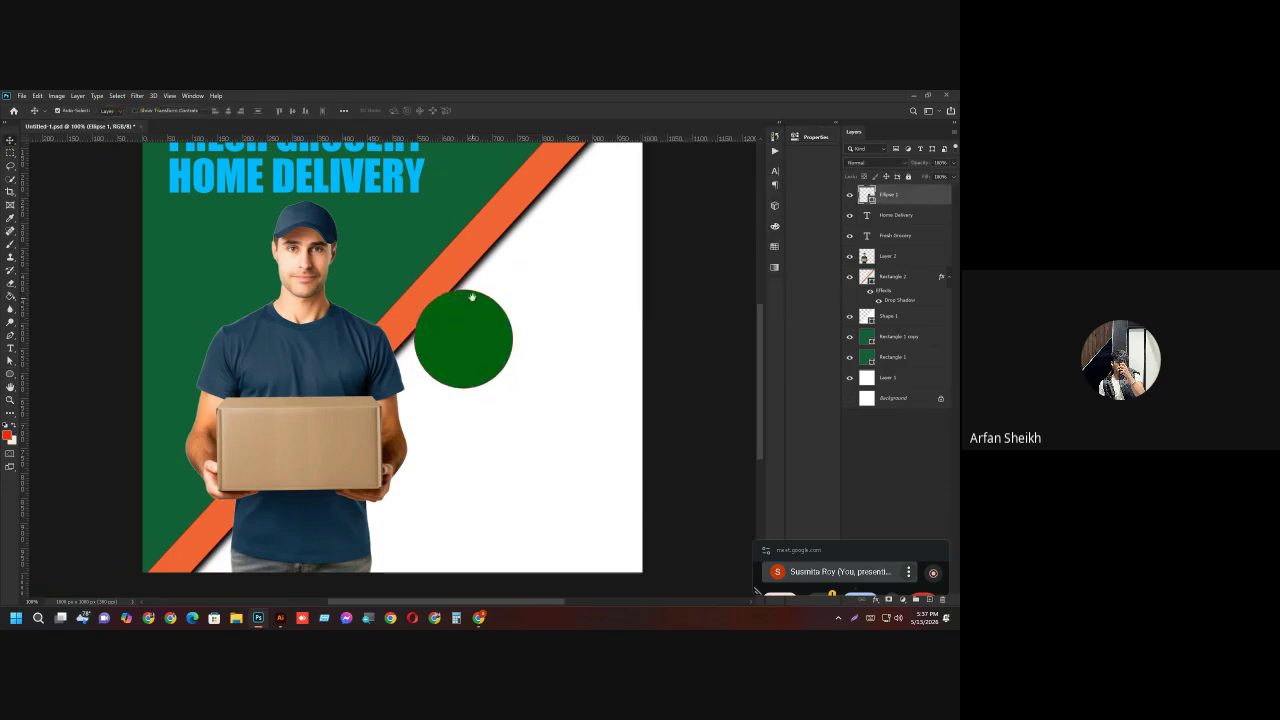
left_click_drag(485, 288, 436, 305)
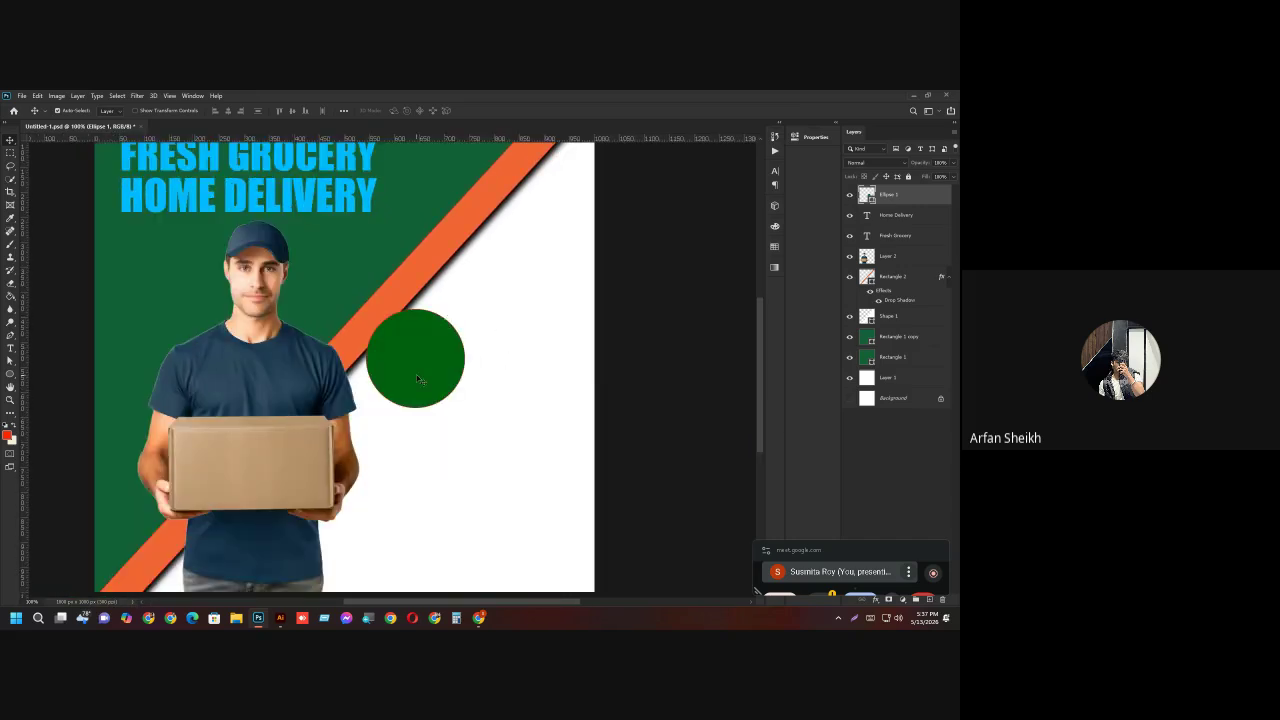
left_click_drag(416, 374, 389, 322)
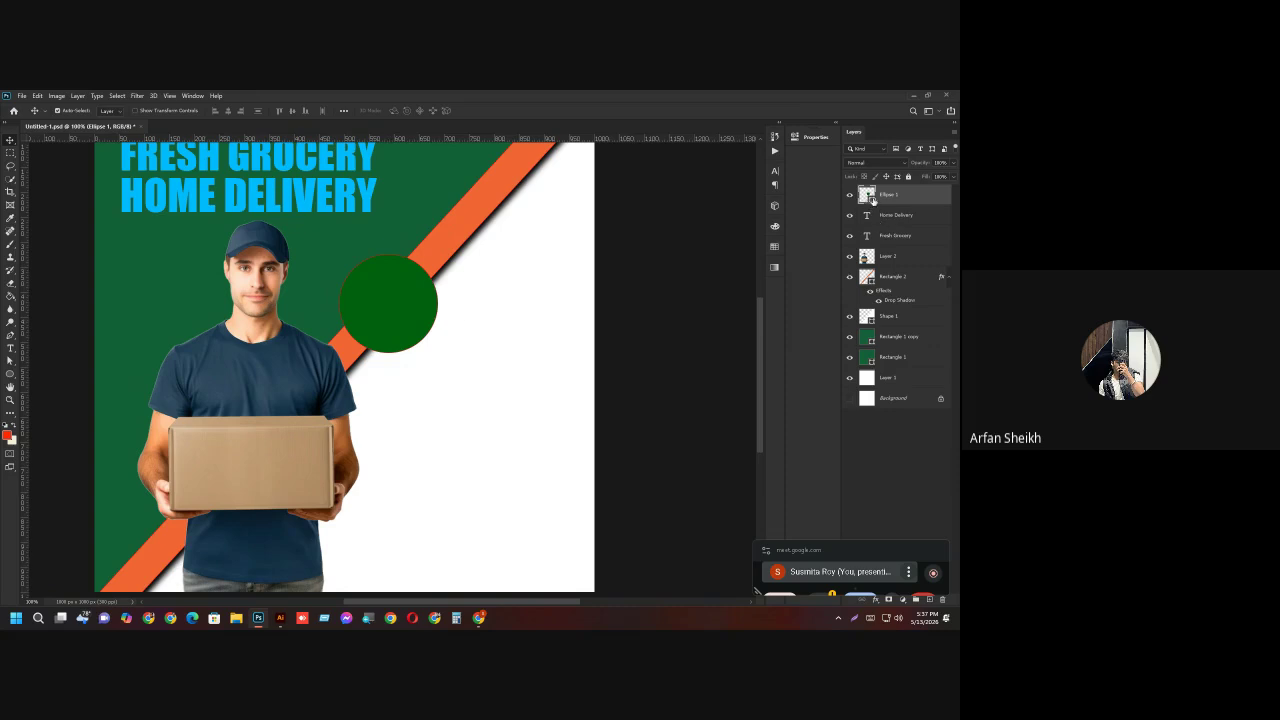
double_click(866, 196)
left_click(410, 240)
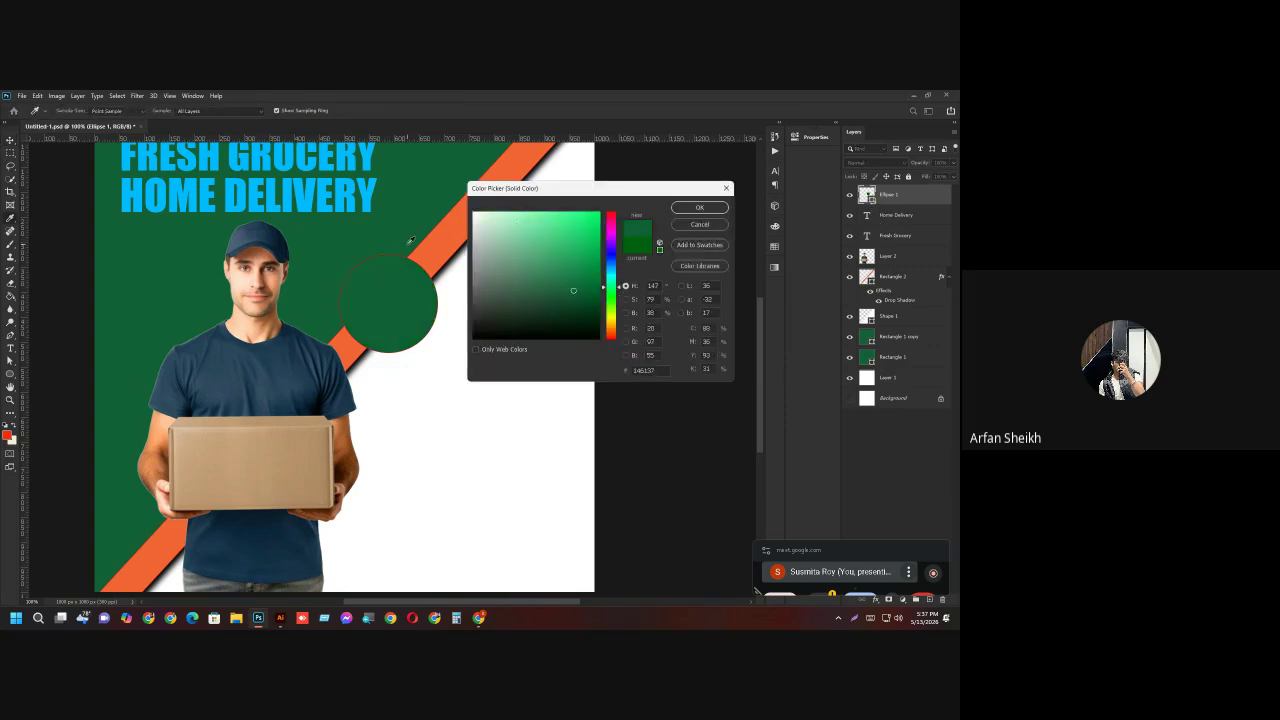
key("Return")
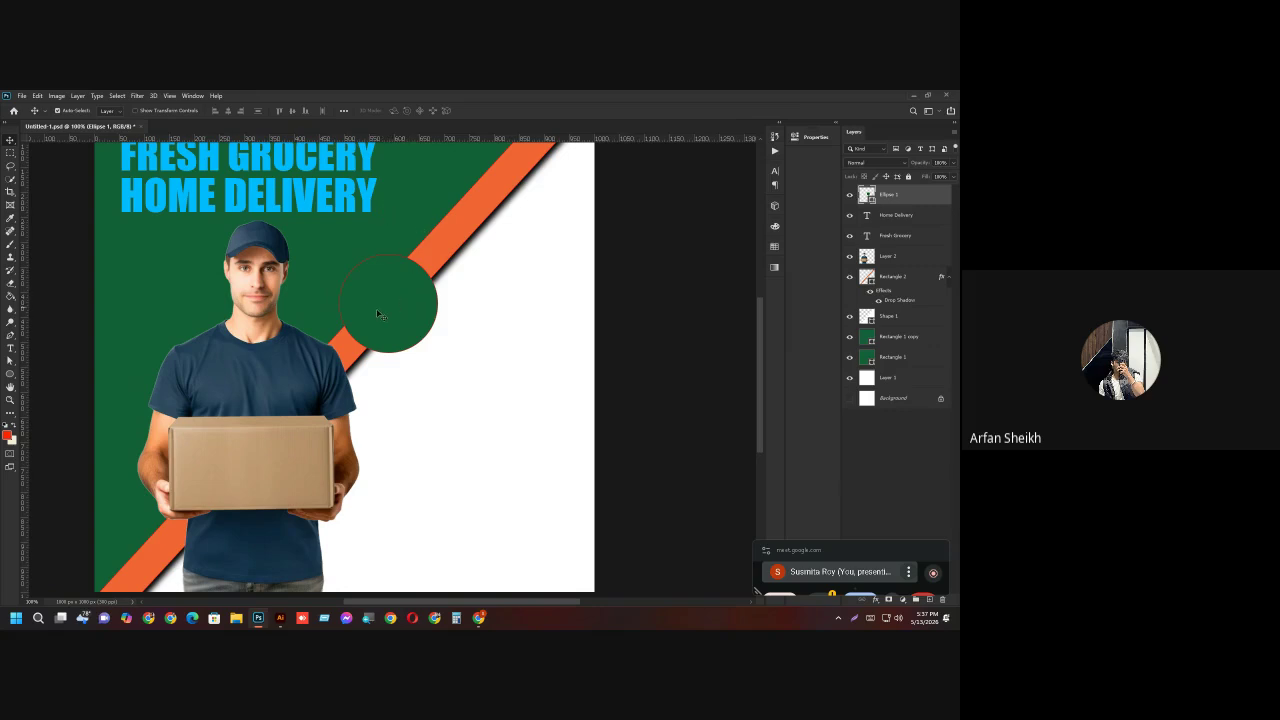
Duplicate the Home Delivery line below itself and replace the copy's text with "UP TO" and "30%" on two lines.
key("ctrl+plus")
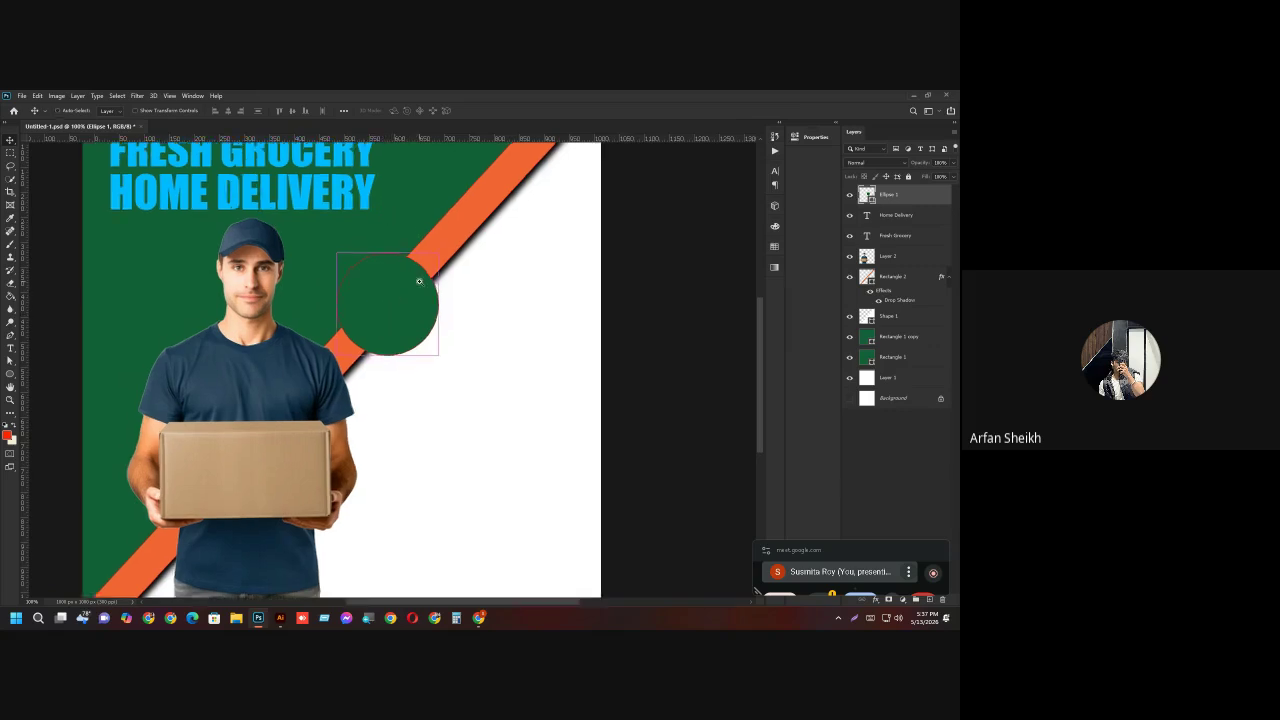
key("ctrl+minus")
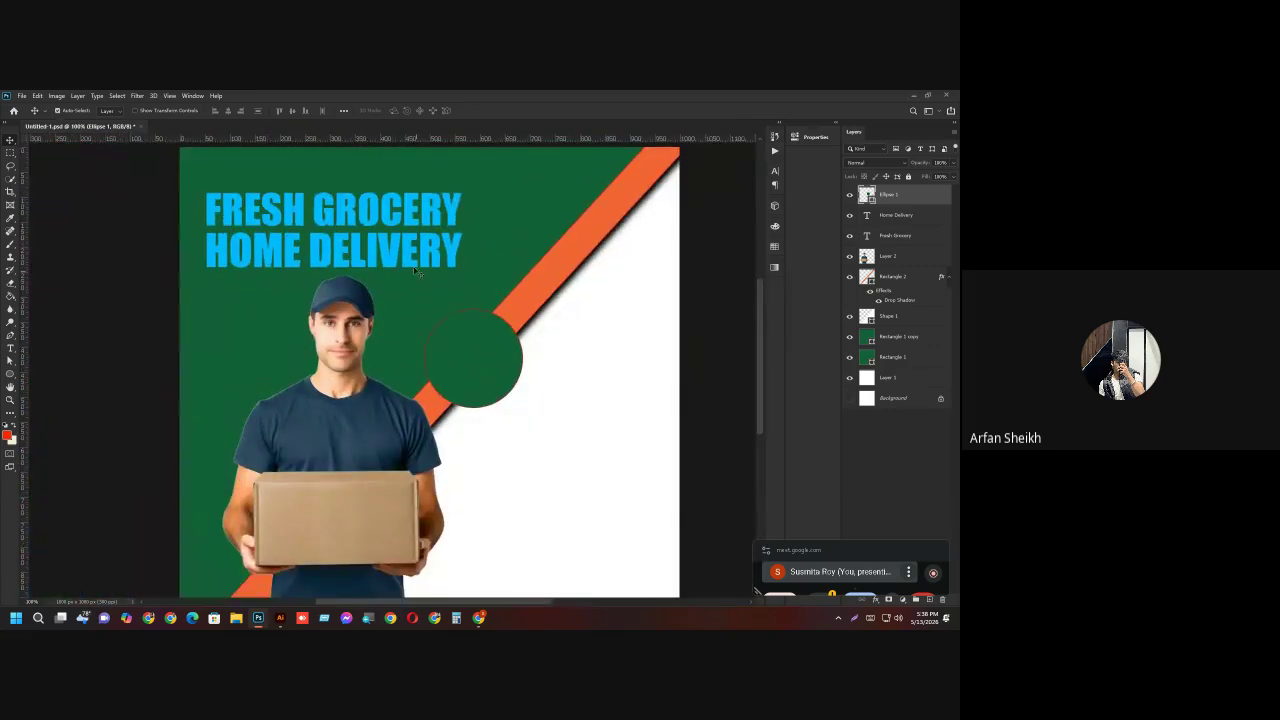
left_click_drag(408, 255, 411, 360)
double_click(412, 358)
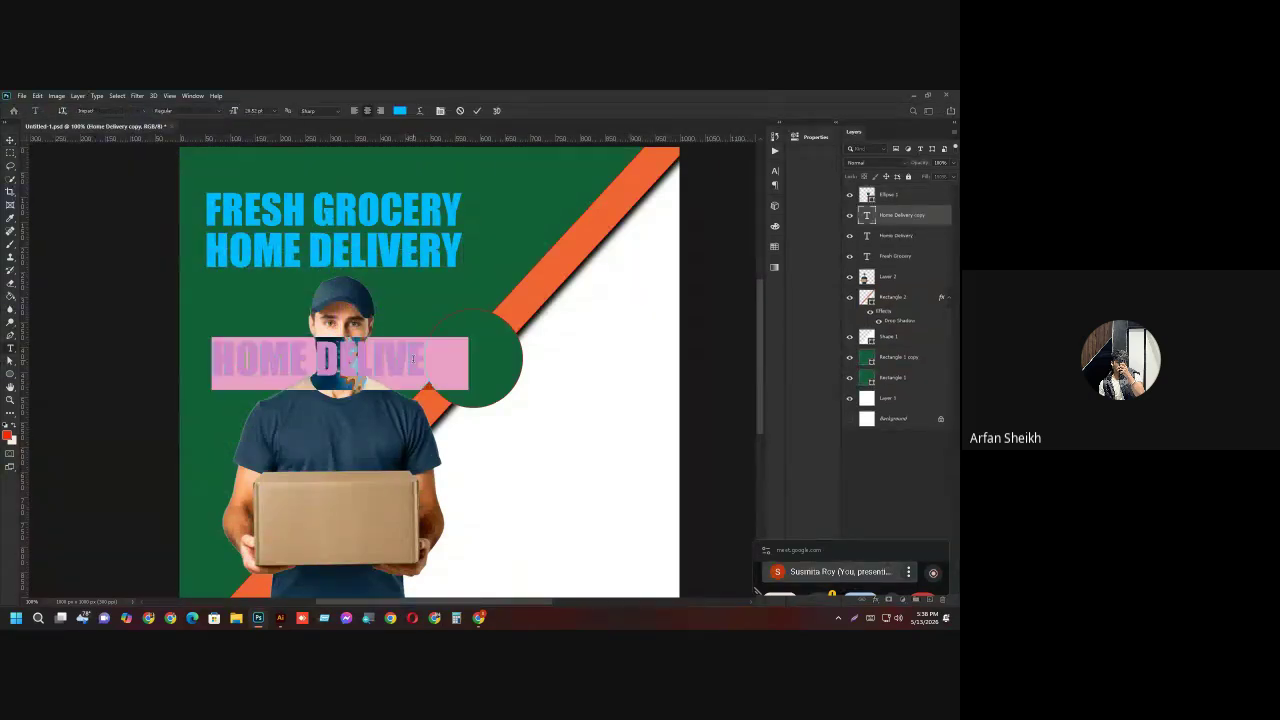
type("U")
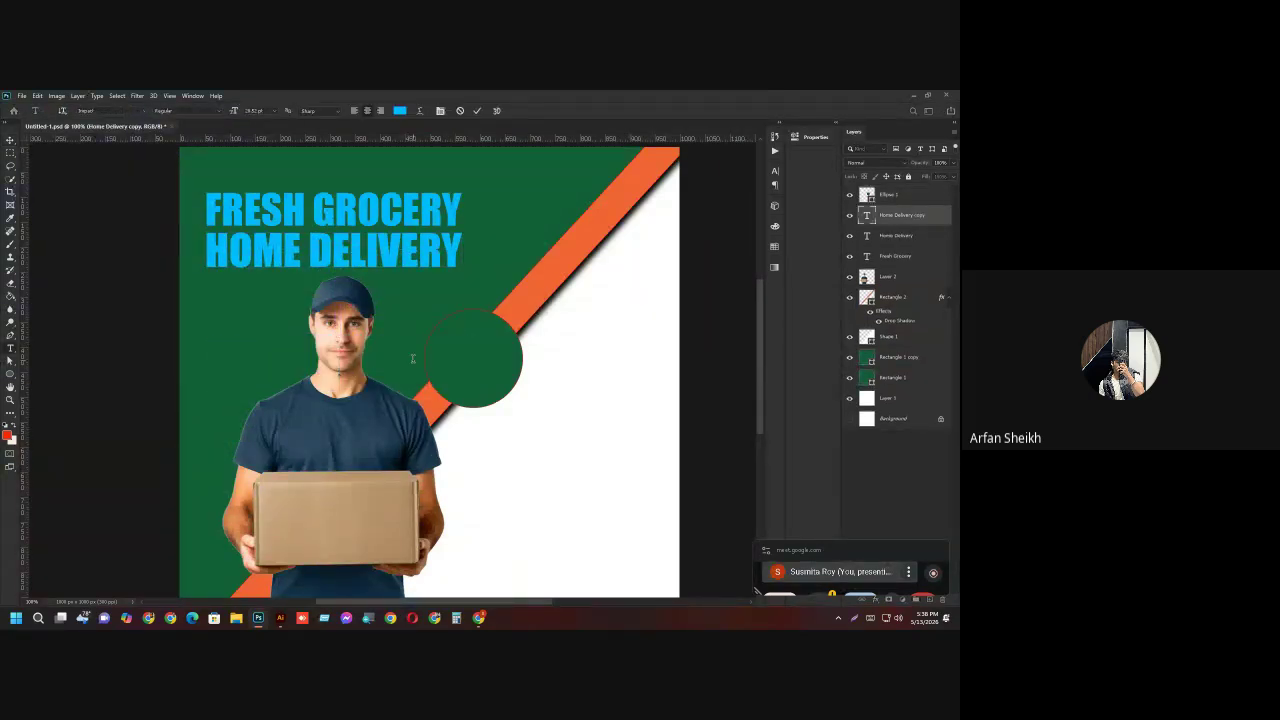
type("P TO")
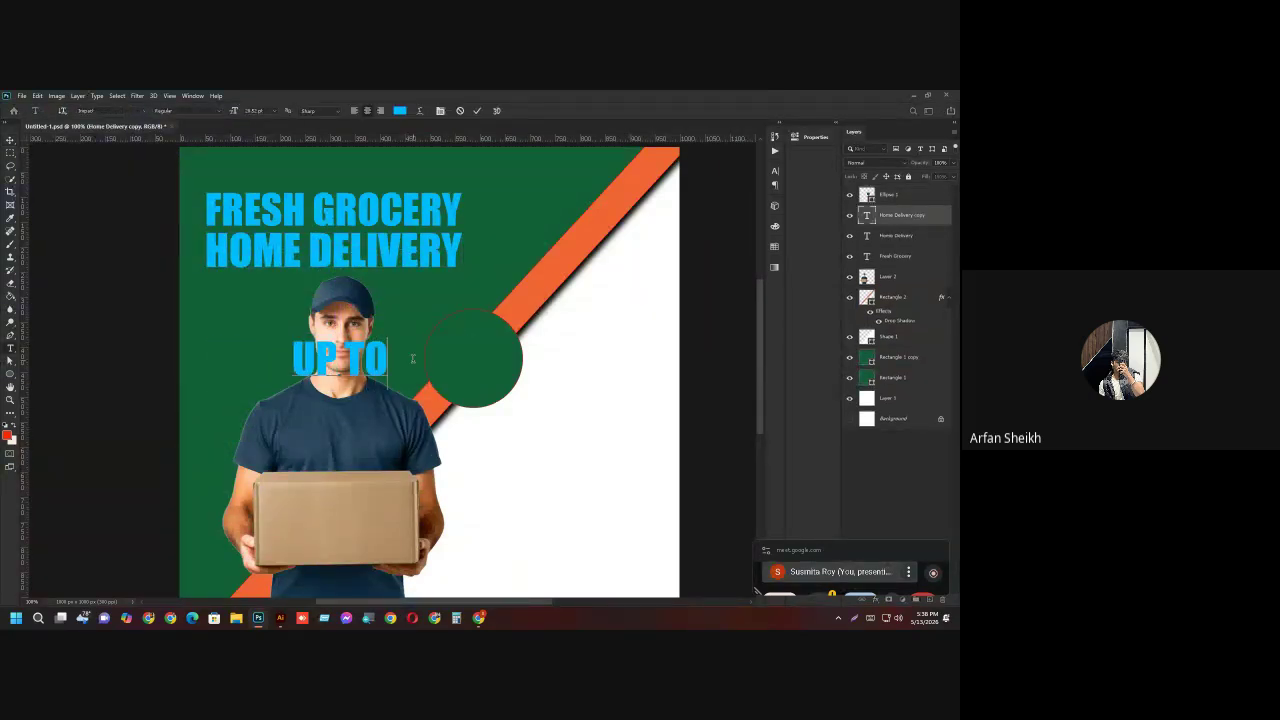
key("Return")
type("50%")
left_click(88, 219)
key("v")
Move the discount text onto the green circle and place the circle's layer beneath the text layer.
left_click_drag(350, 358, 492, 371)
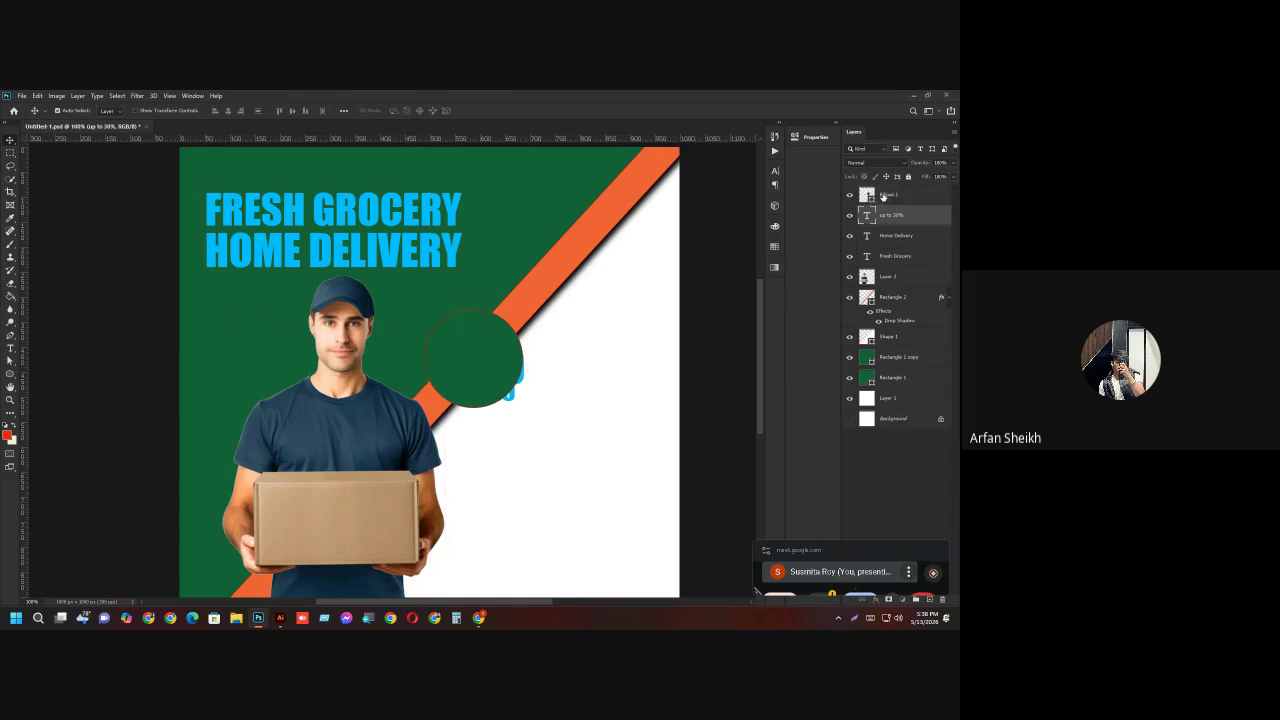
left_click_drag(888, 195, 888, 222)
left_click(512, 378)
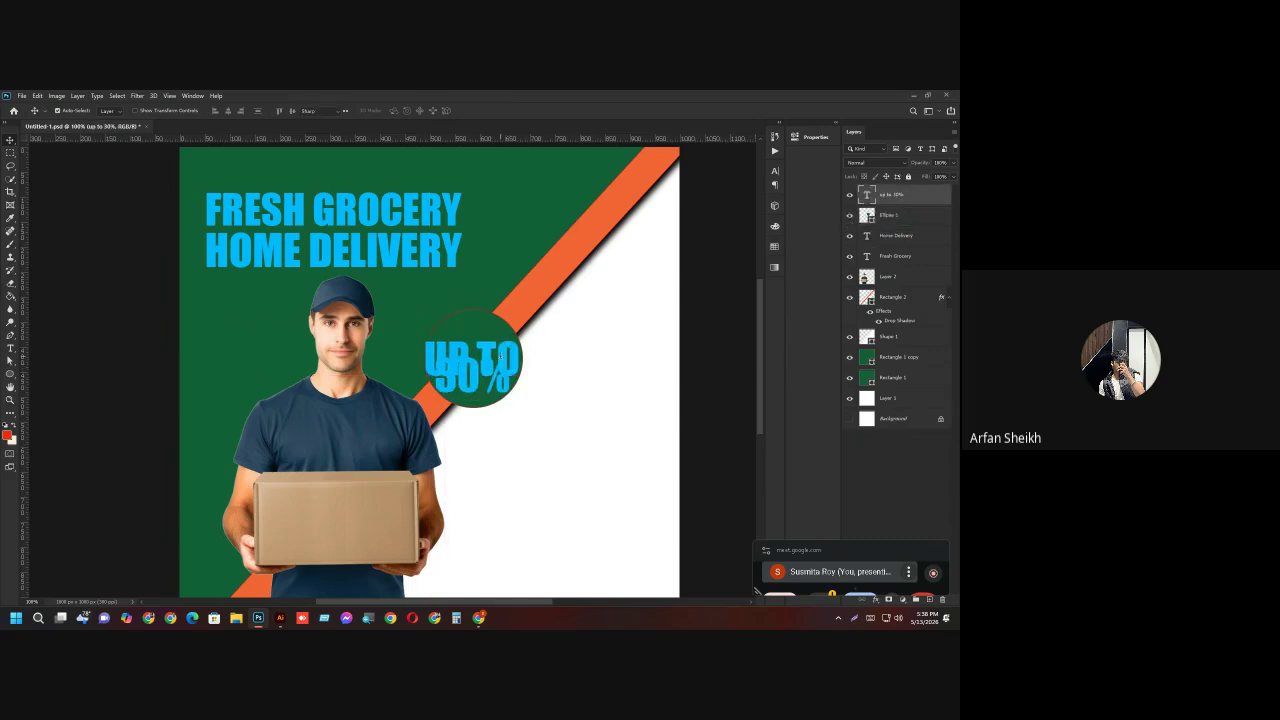
Delete the overlapping 30% line from the discount text, leaving only "UP TO".
double_click(510, 378)
left_click_drag(512, 378, 444, 380)
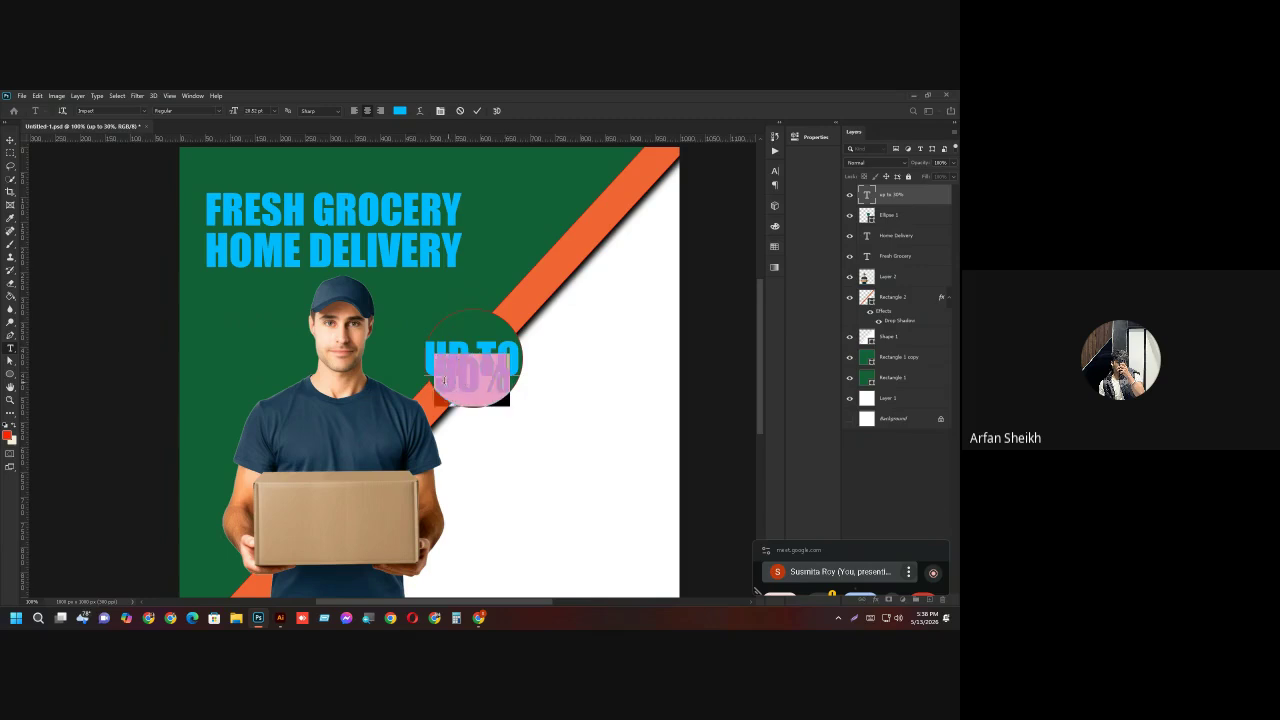
key("BackSpace")
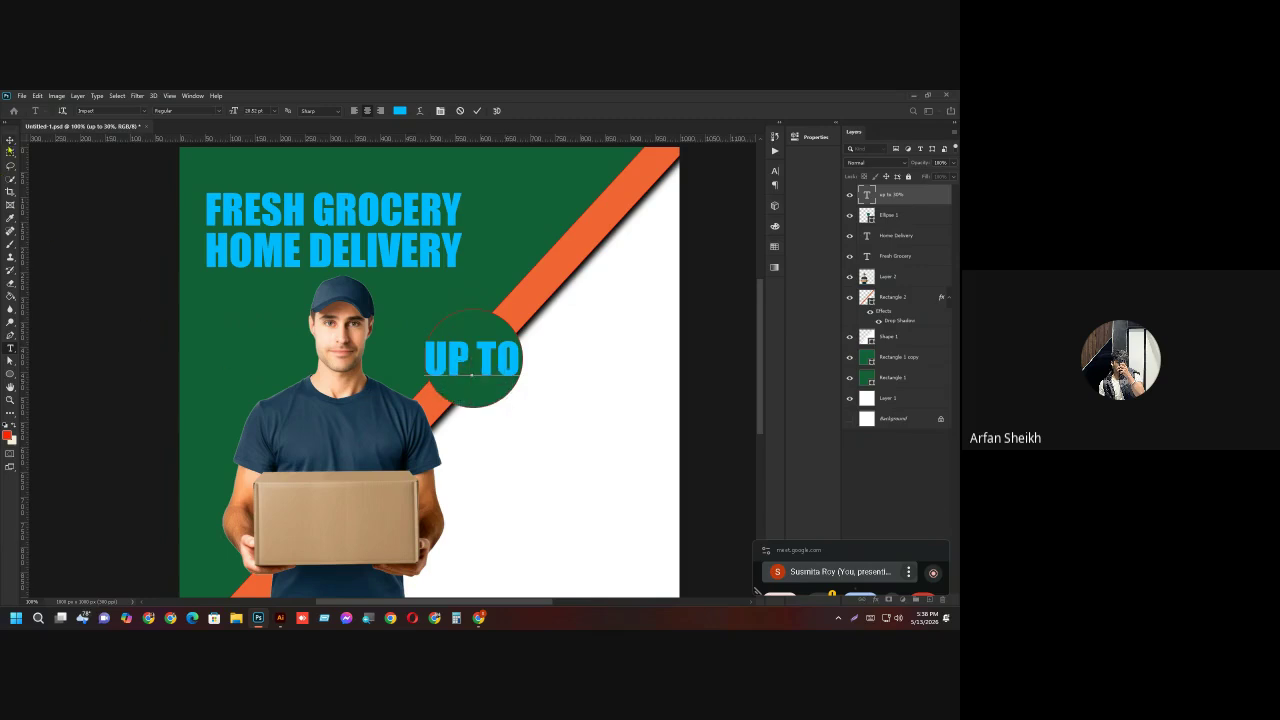
key("ctrl+Return")
key("v")
Shrink the UP TO text to about half its size and position it in the upper part of the circle.
scroll(450, 330, "up", 5)
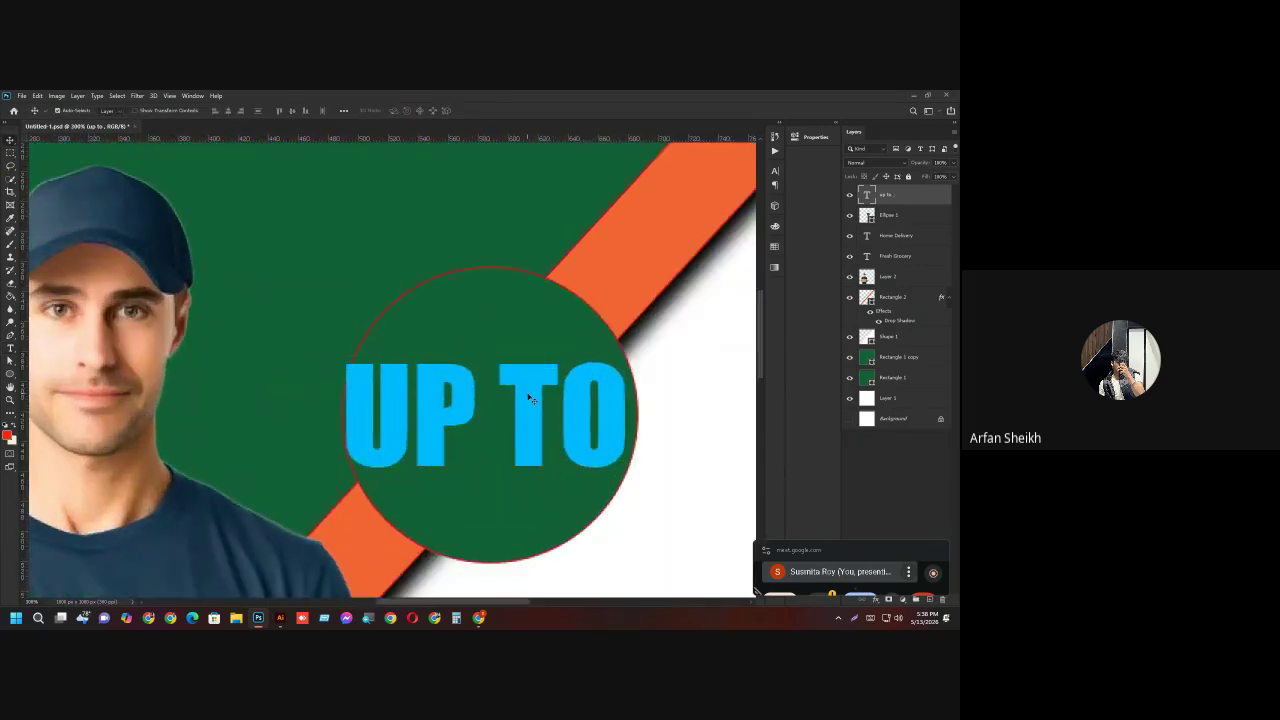
key("ctrl+t")
left_click_drag(485, 349, 507, 324)
key("Return")
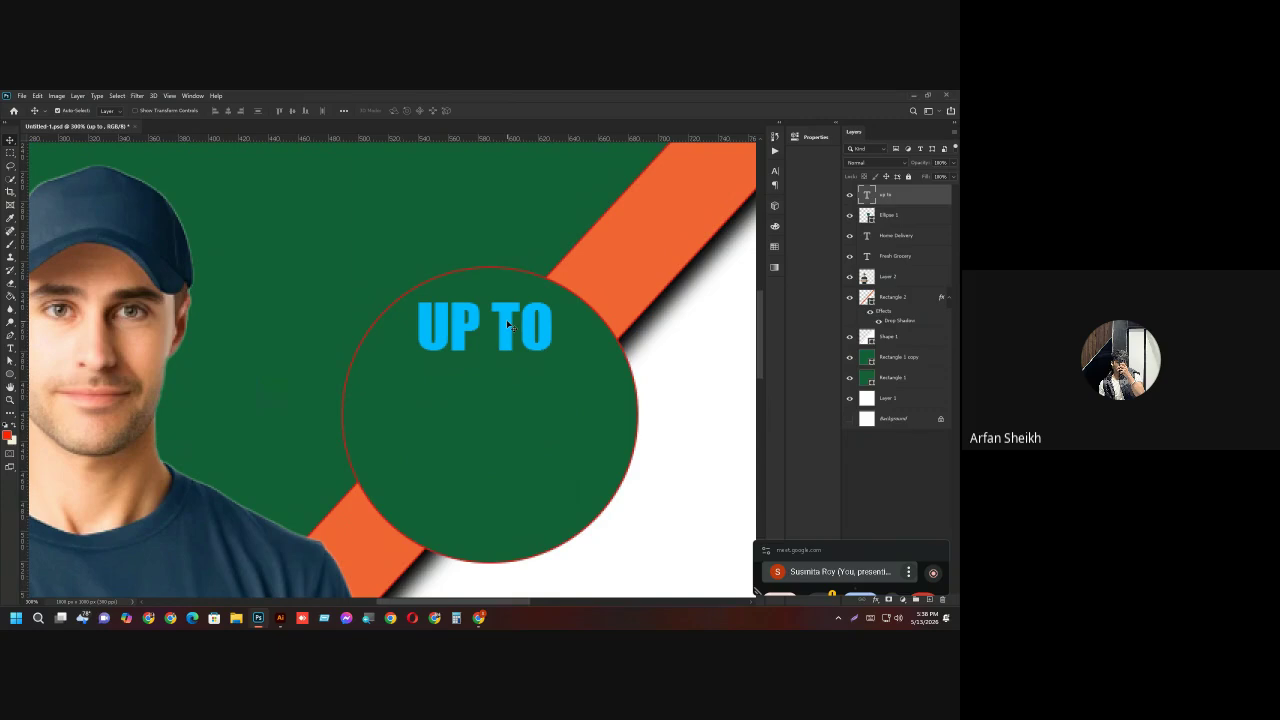
Duplicate the UP TO text directly below itself and replace the copy's text with "30%".
left_click_drag(508, 325, 506, 386)
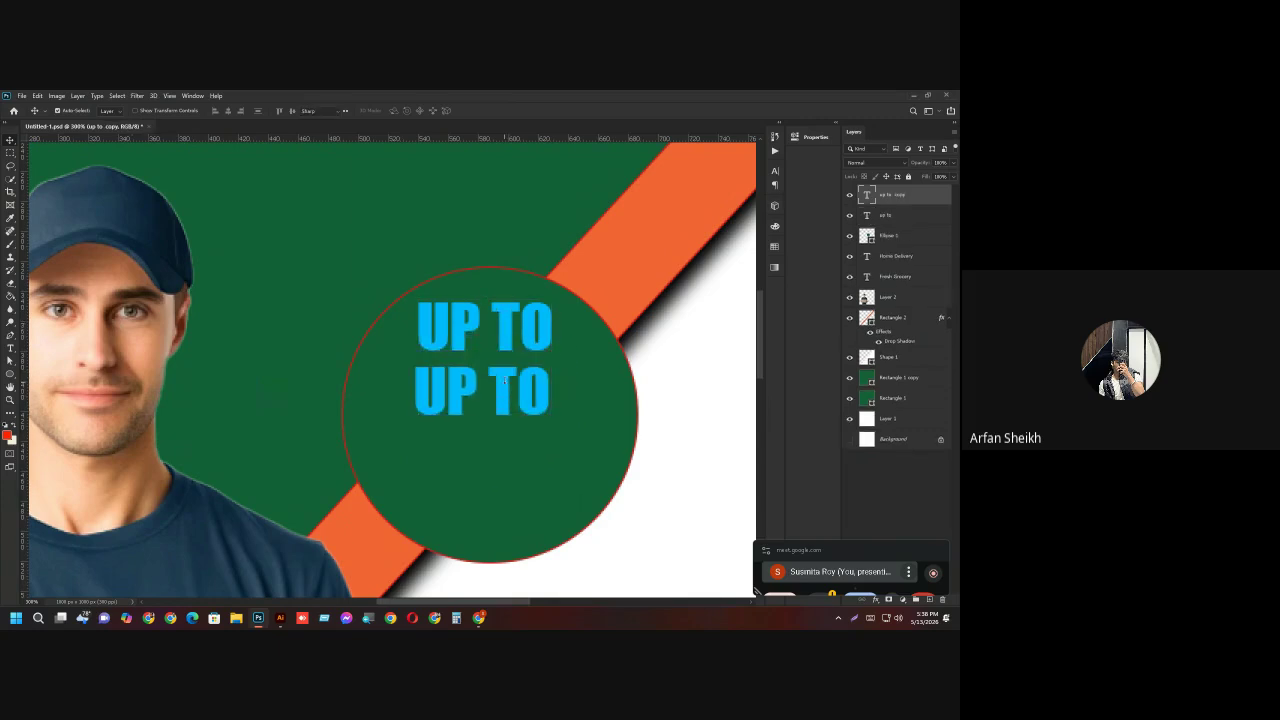
double_click(504, 381)
type("30")
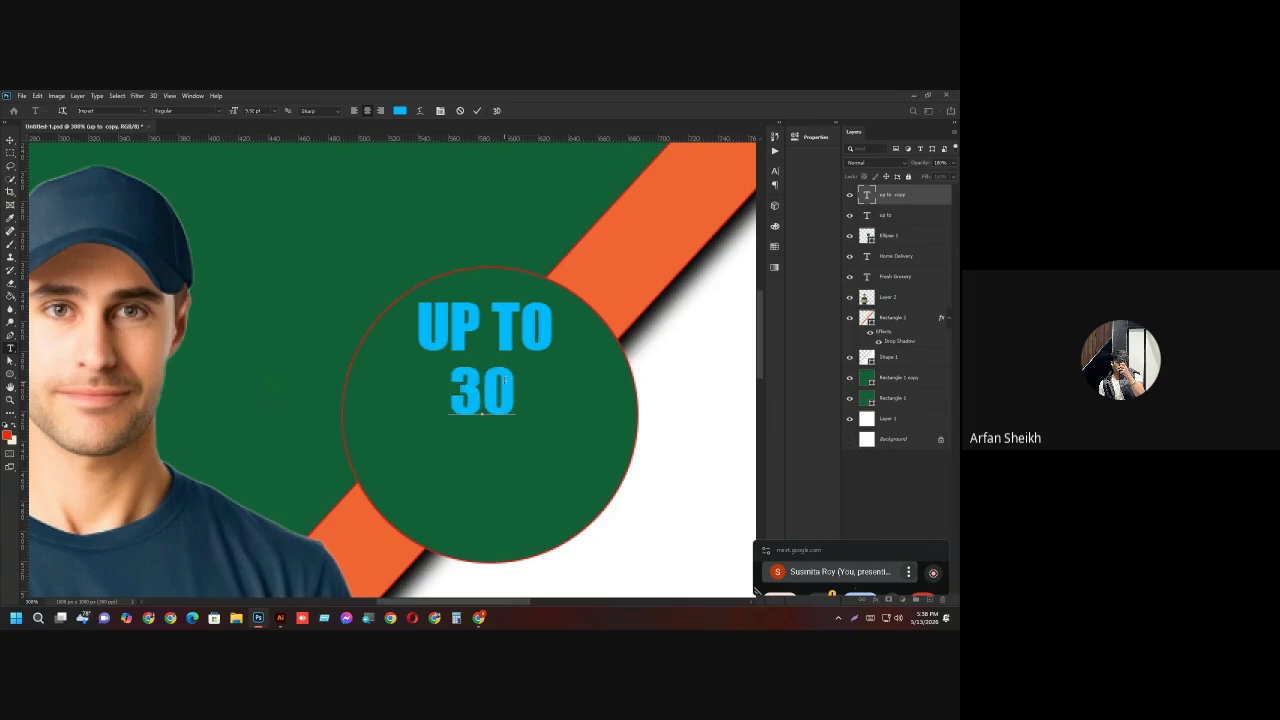
type("%")
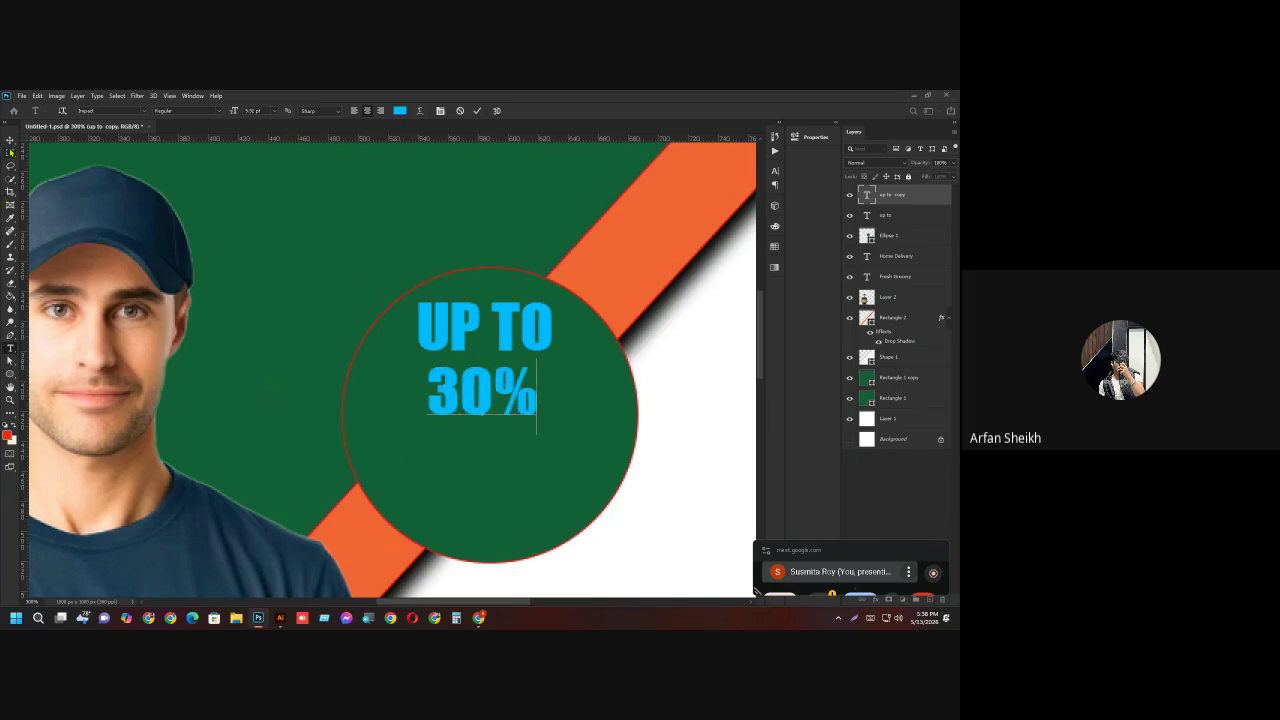
left_click(10, 140)
Duplicate the UP TO text below the 30% line and replace the copy's text with "OFF".
left_click_drag(509, 336, 509, 468)
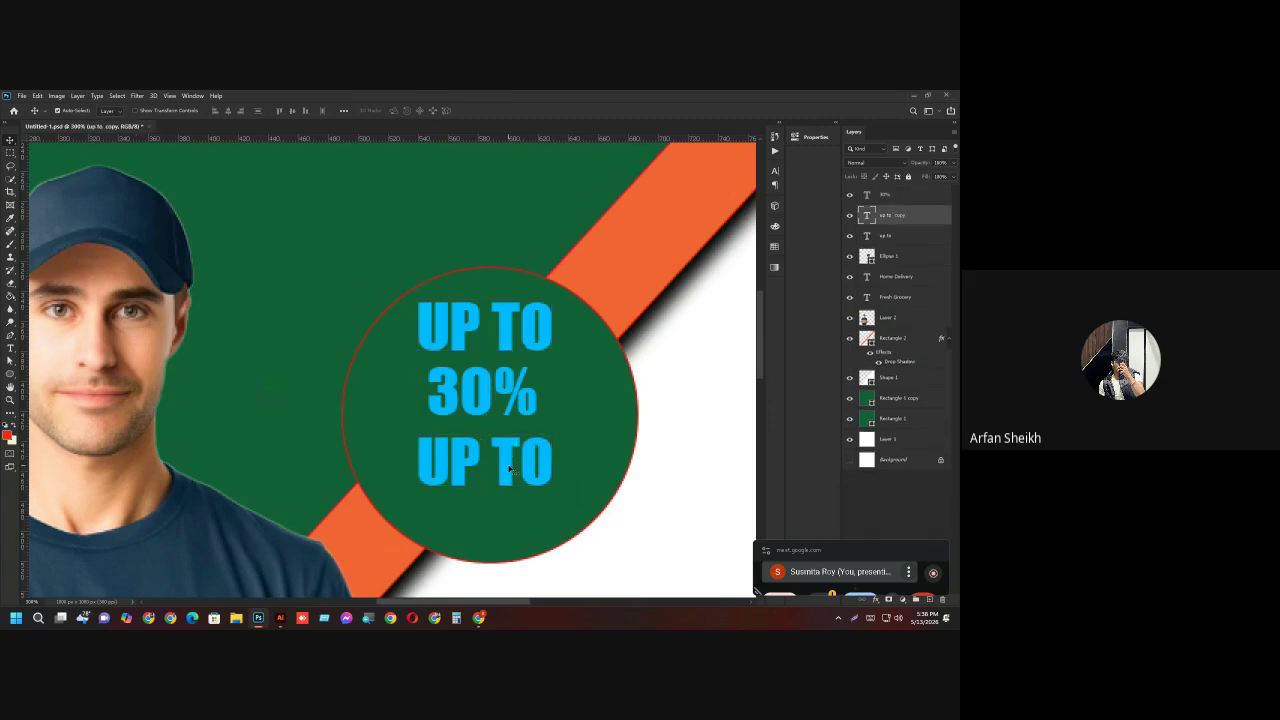
double_click(509, 467)
type("OFF")
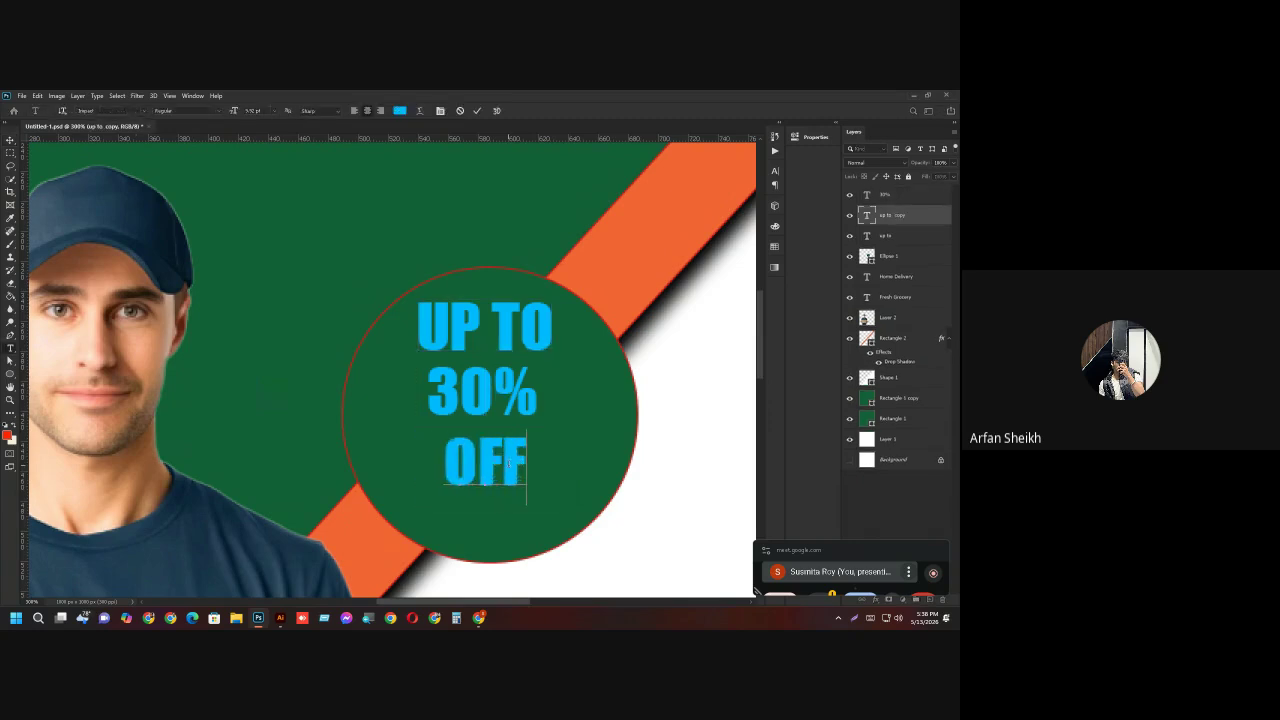
left_click(10, 140)
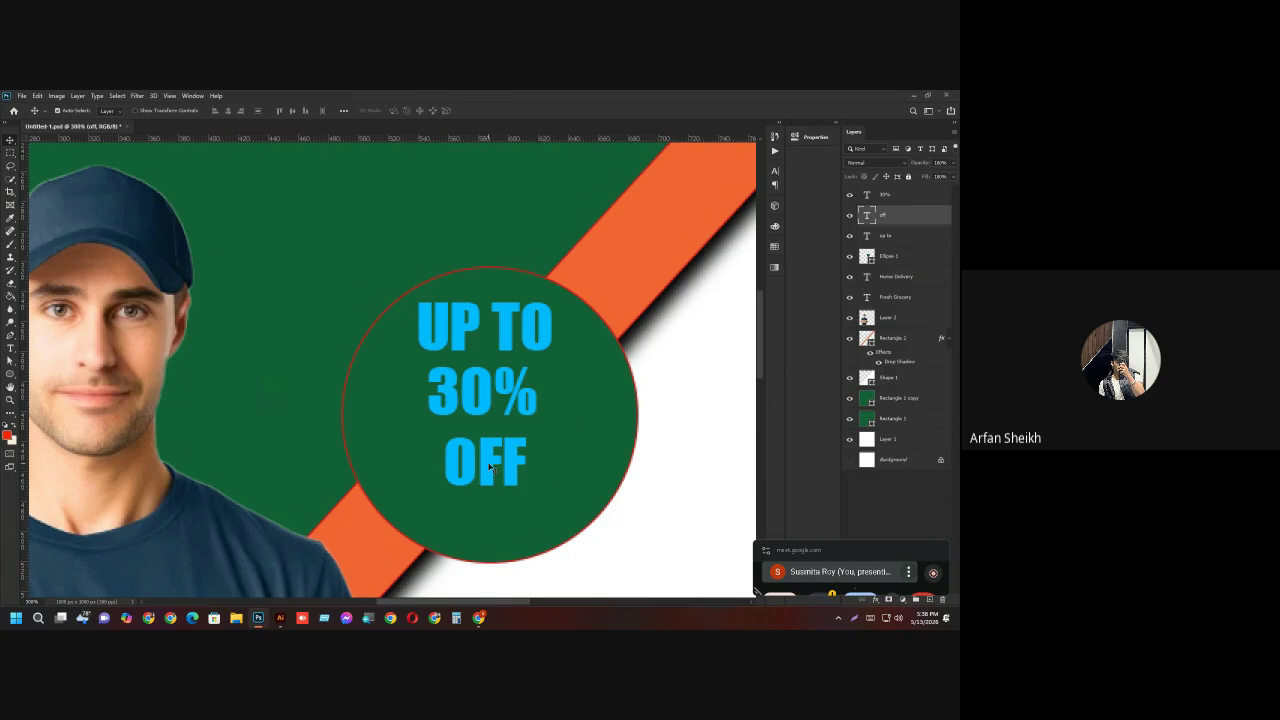
Move the OFF text lower in the circle and enlarge it to about one and a half times its size.
left_click_drag(489, 467, 493, 498)
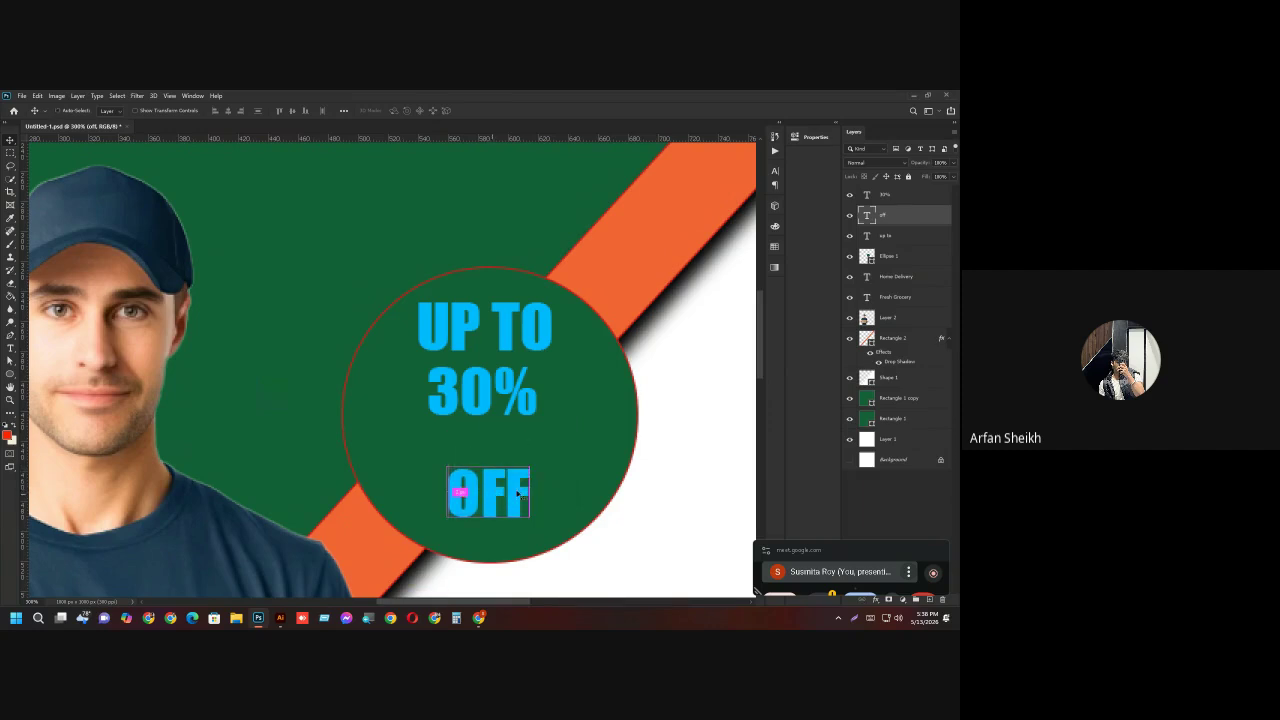
key("ctrl+t")
left_click_drag(487, 461, 484, 441)
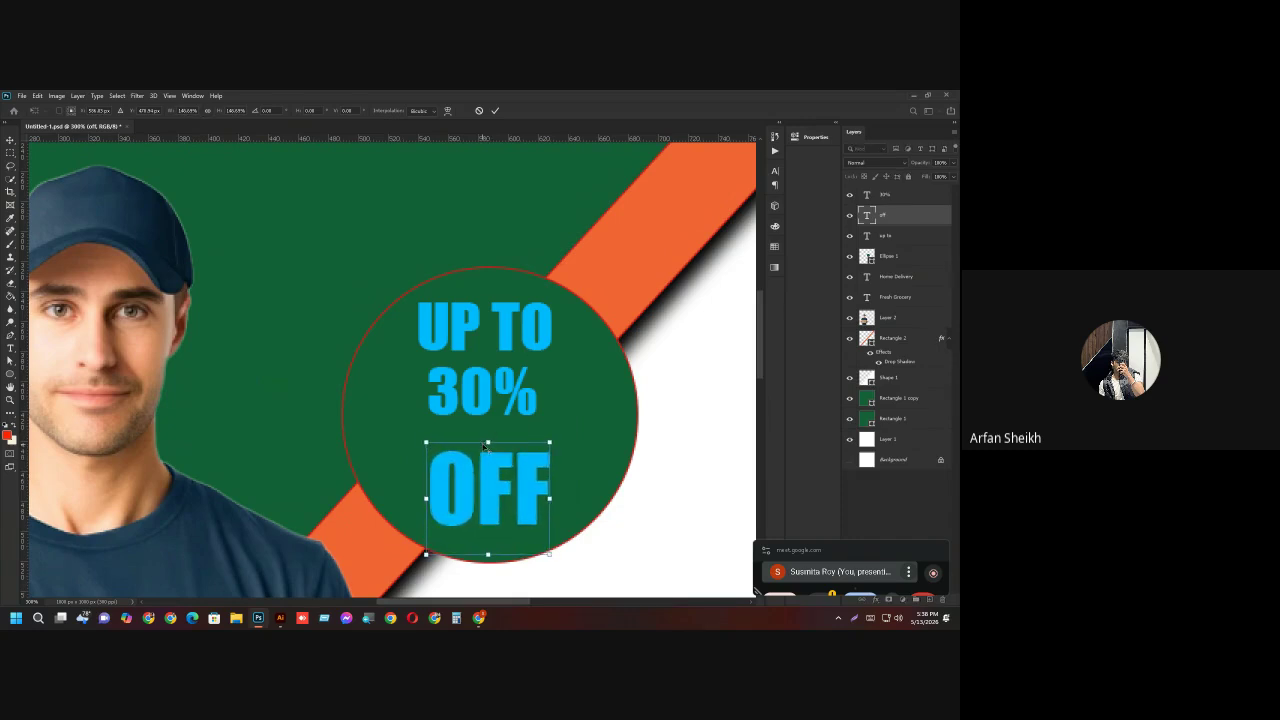
key("Return")
Move the 30% and UP TO lines down so they stack closely above the OFF text in the circle.
left_click(516, 397)
left_click_drag(517, 397, 529, 413)
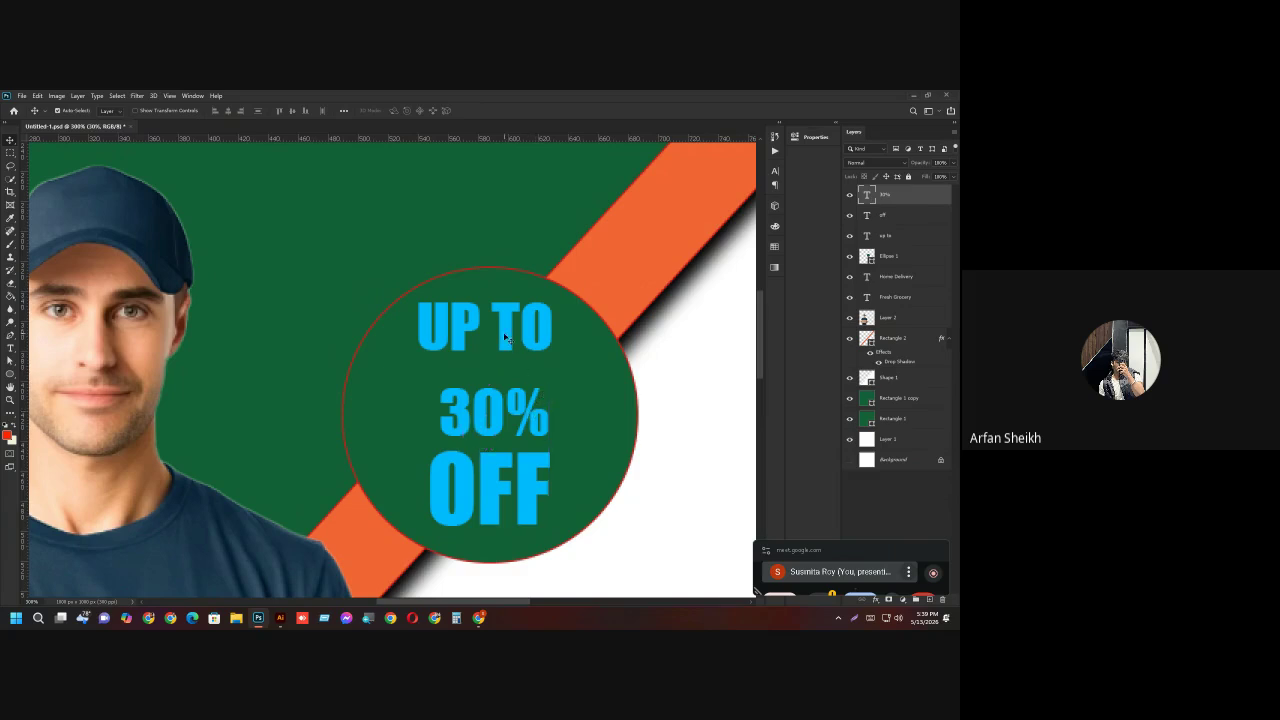
left_click_drag(505, 338, 513, 363)
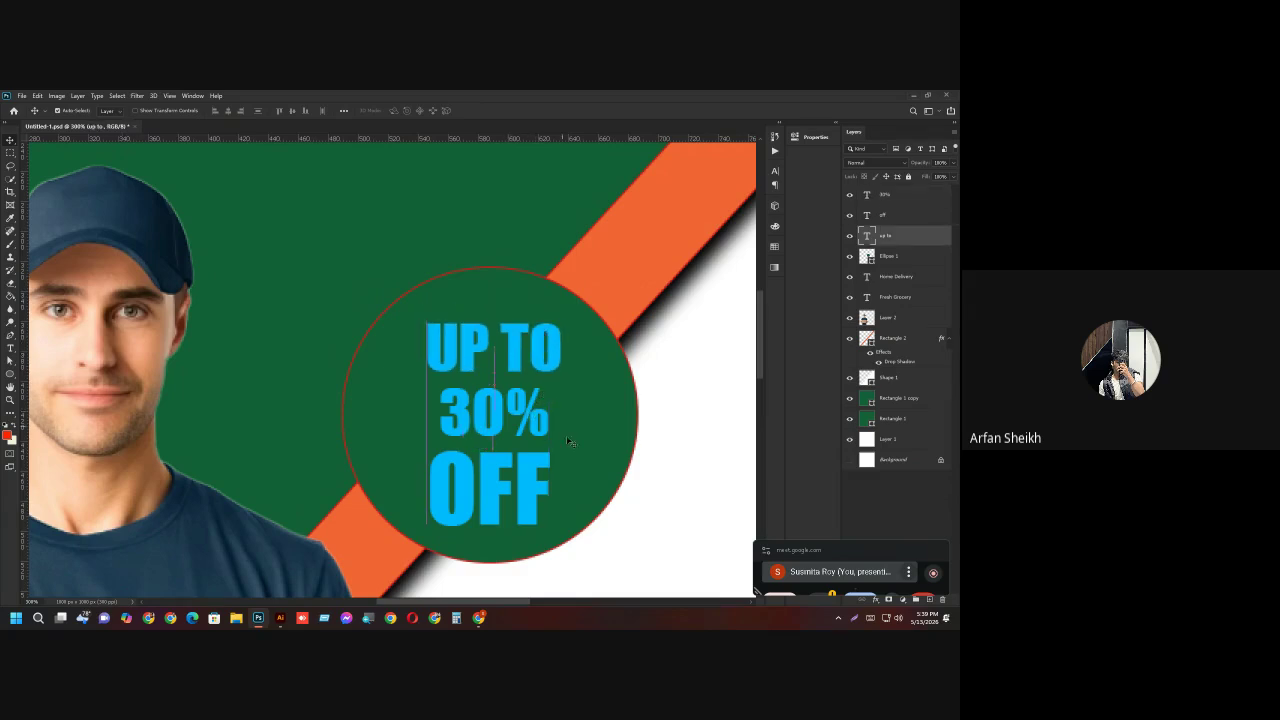
scroll(528, 407, "down", 3)
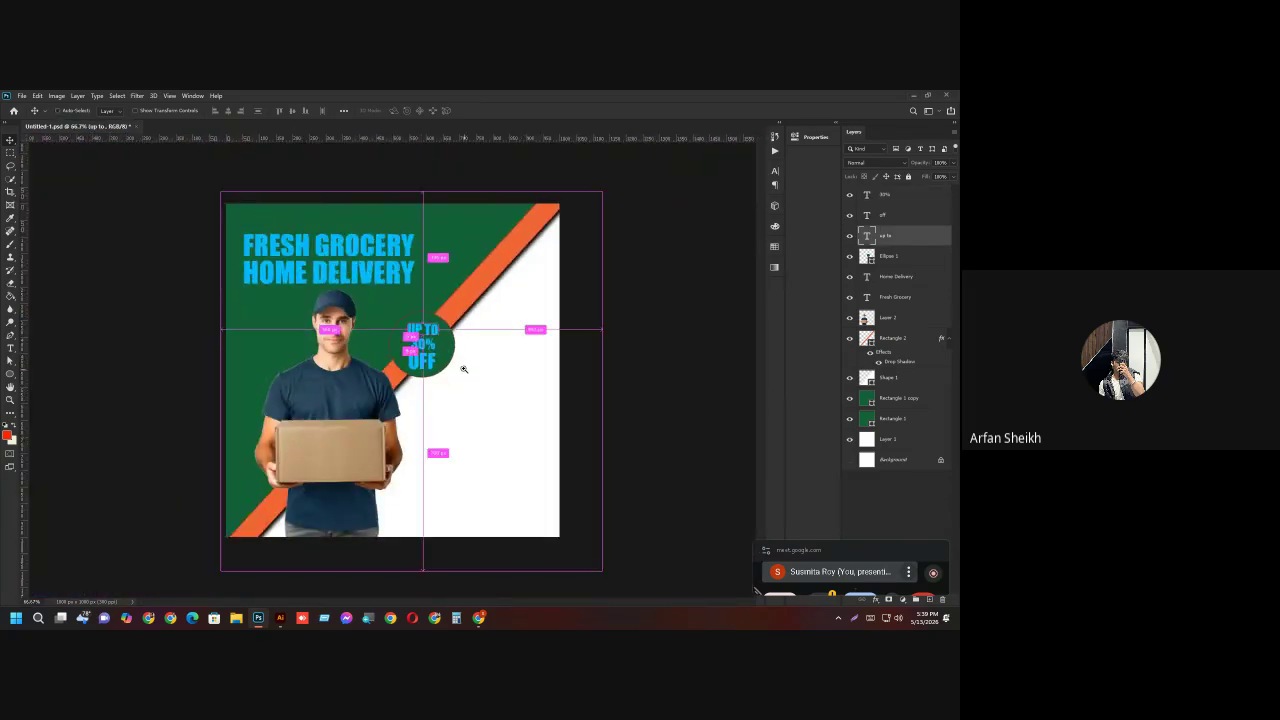
scroll(462, 365, "up", 2)
left_click_drag(460, 363, 507, 377)
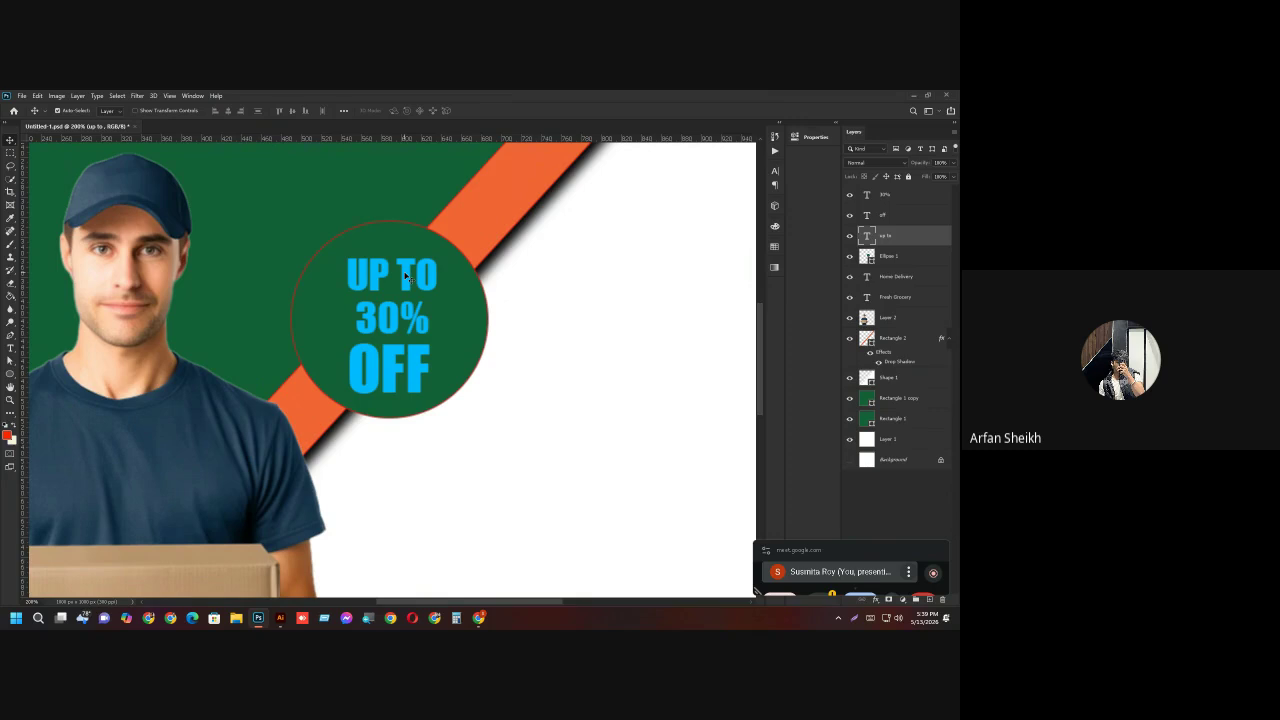
Change the UP TO text's color to white (ffffff).
left_click(775, 172)
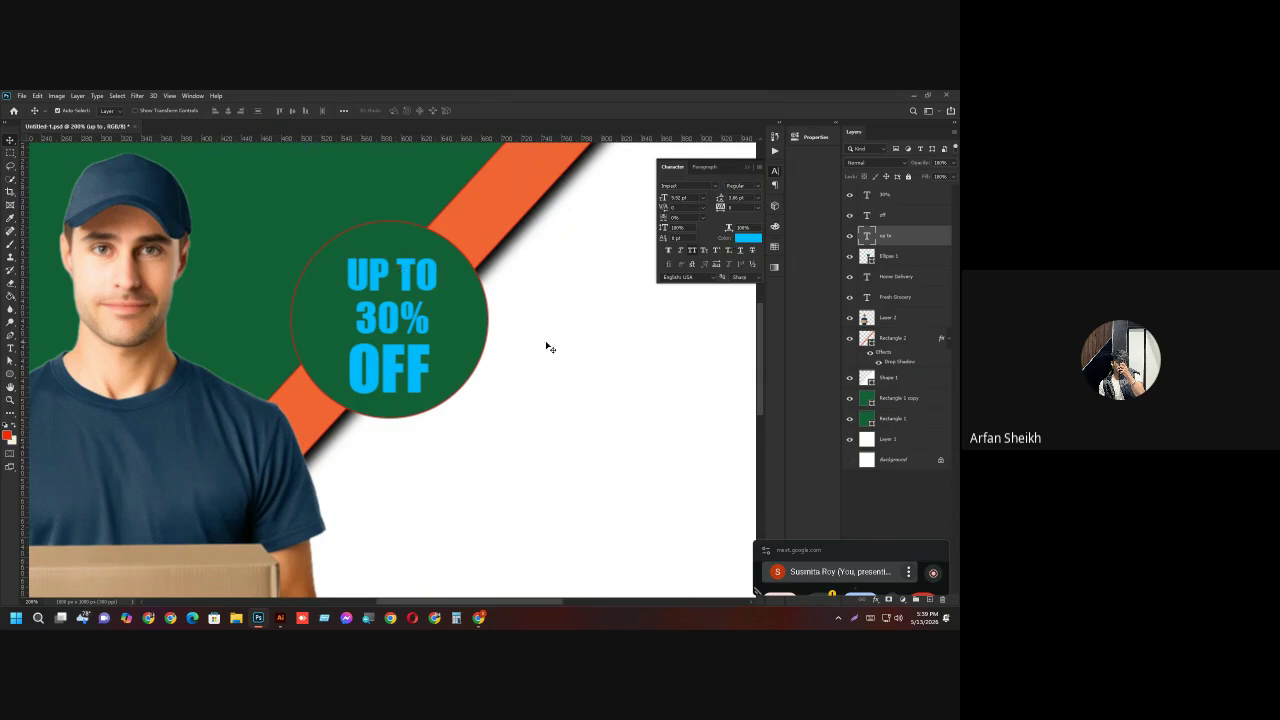
left_click(752, 242)
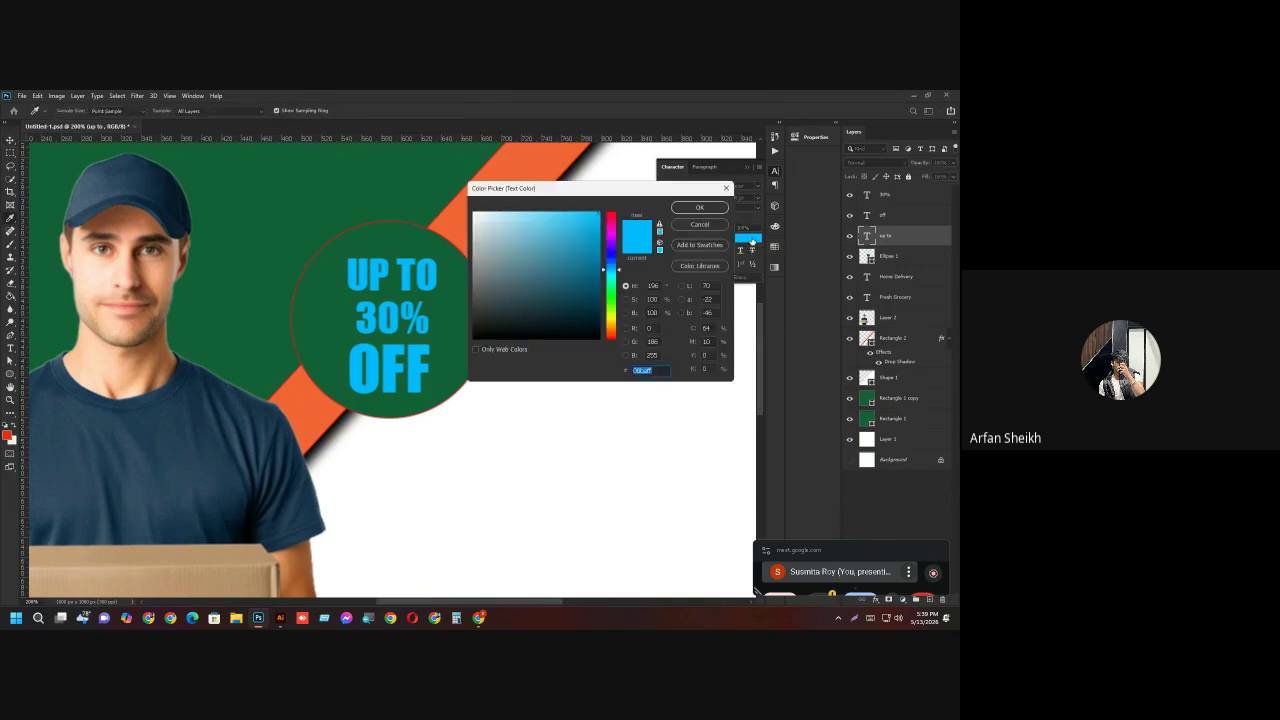
type("ffffff")
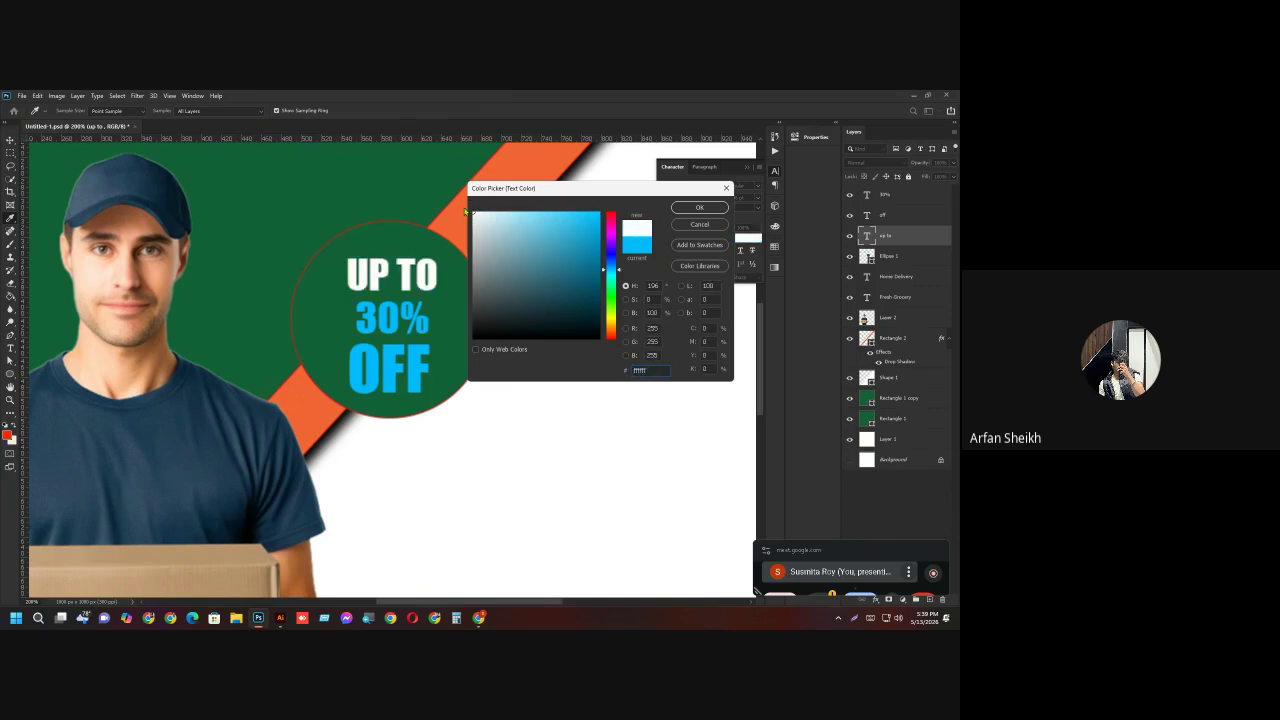
left_click(695, 208)
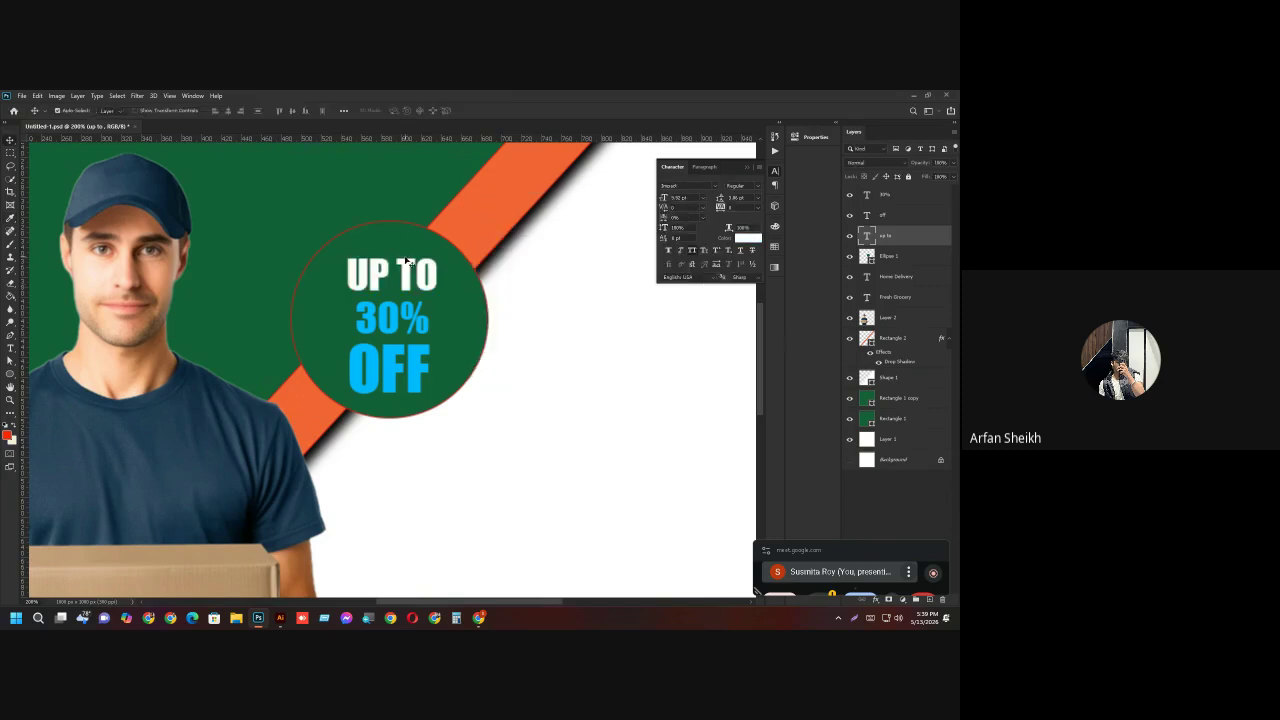
Change the 30% text's color to white.
left_click(397, 322)
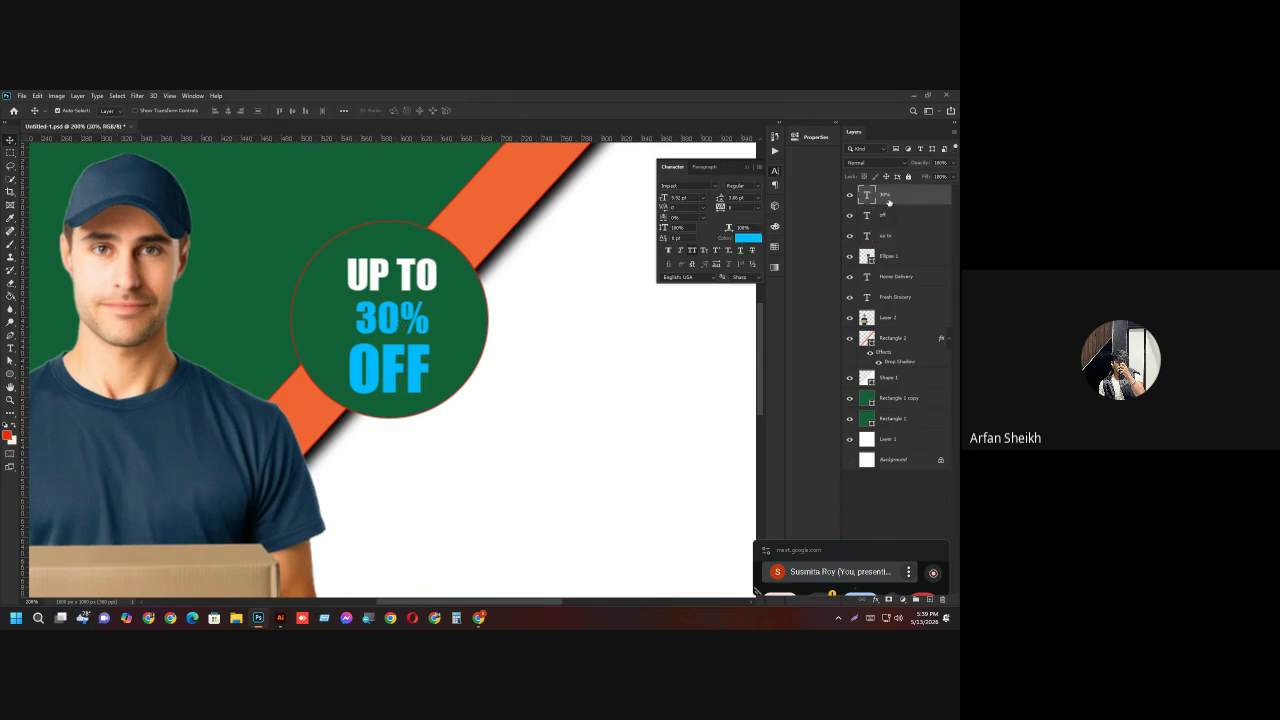
left_click(747, 240)
left_click_drag(473, 264, 474, 212)
left_click(703, 207)
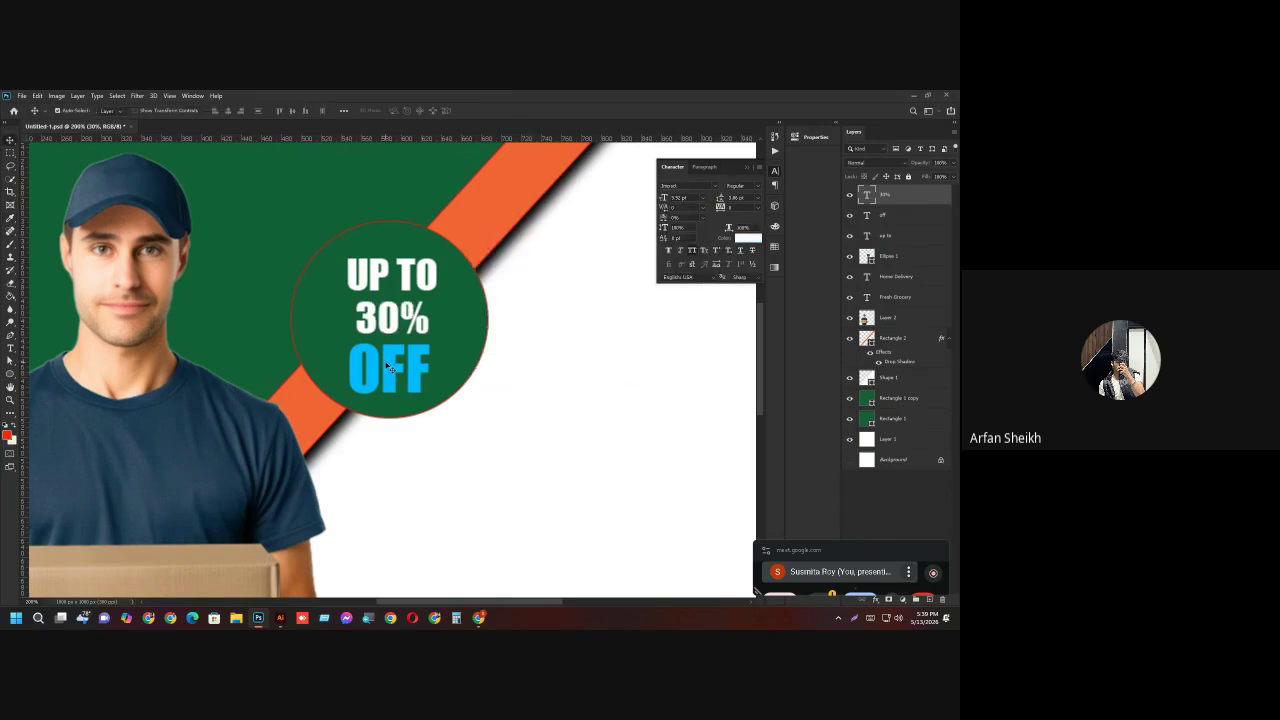
Change the OFF text's color to white.
left_click(890, 215)
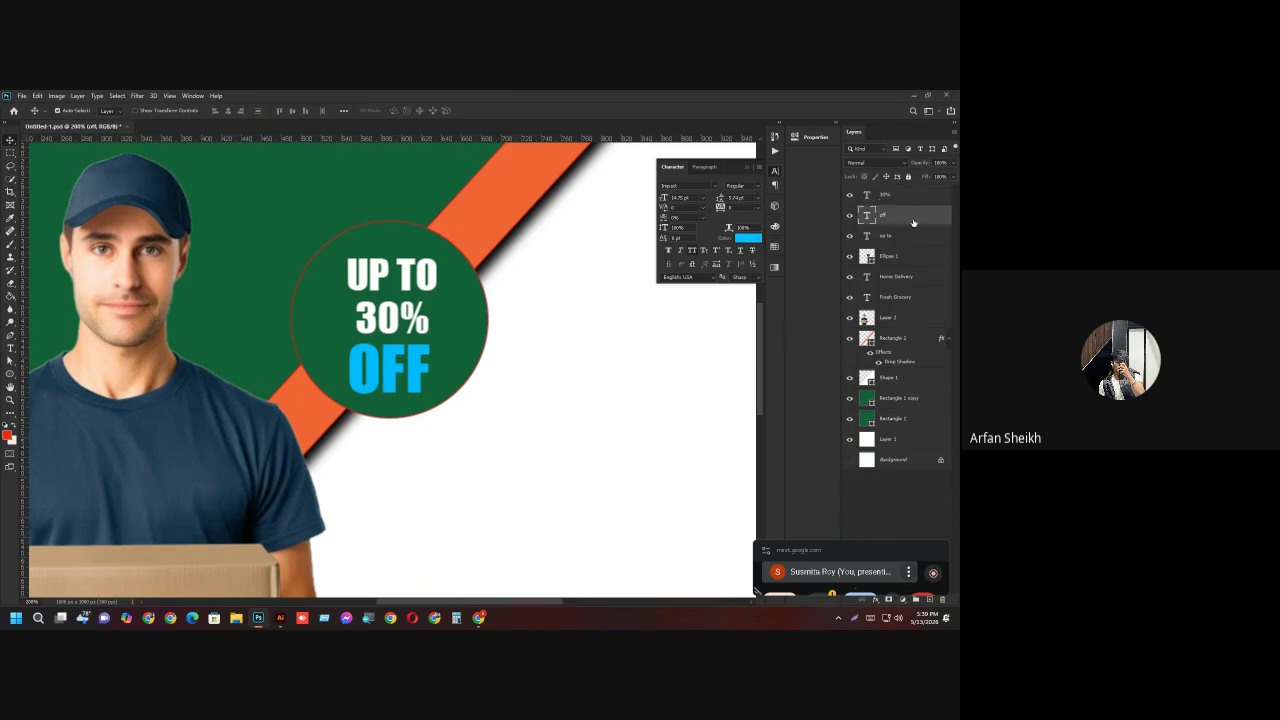
left_click(752, 240)
left_click(474, 213)
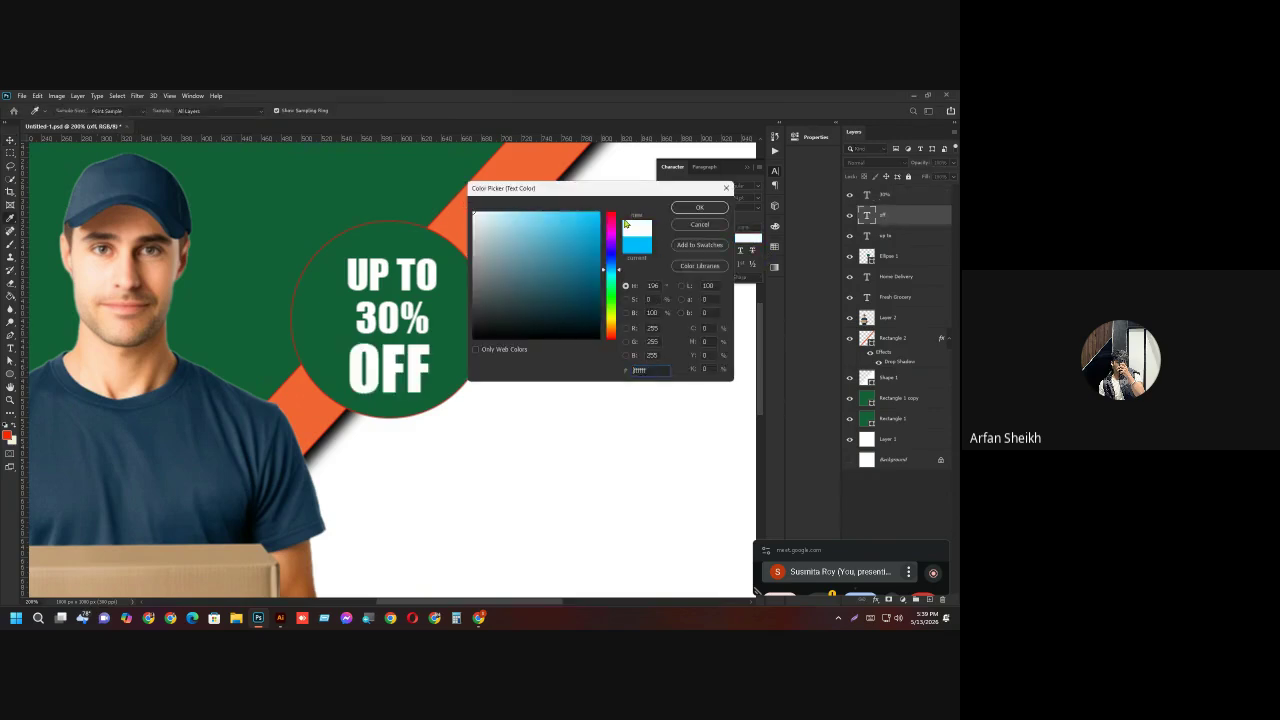
left_click(700, 208)
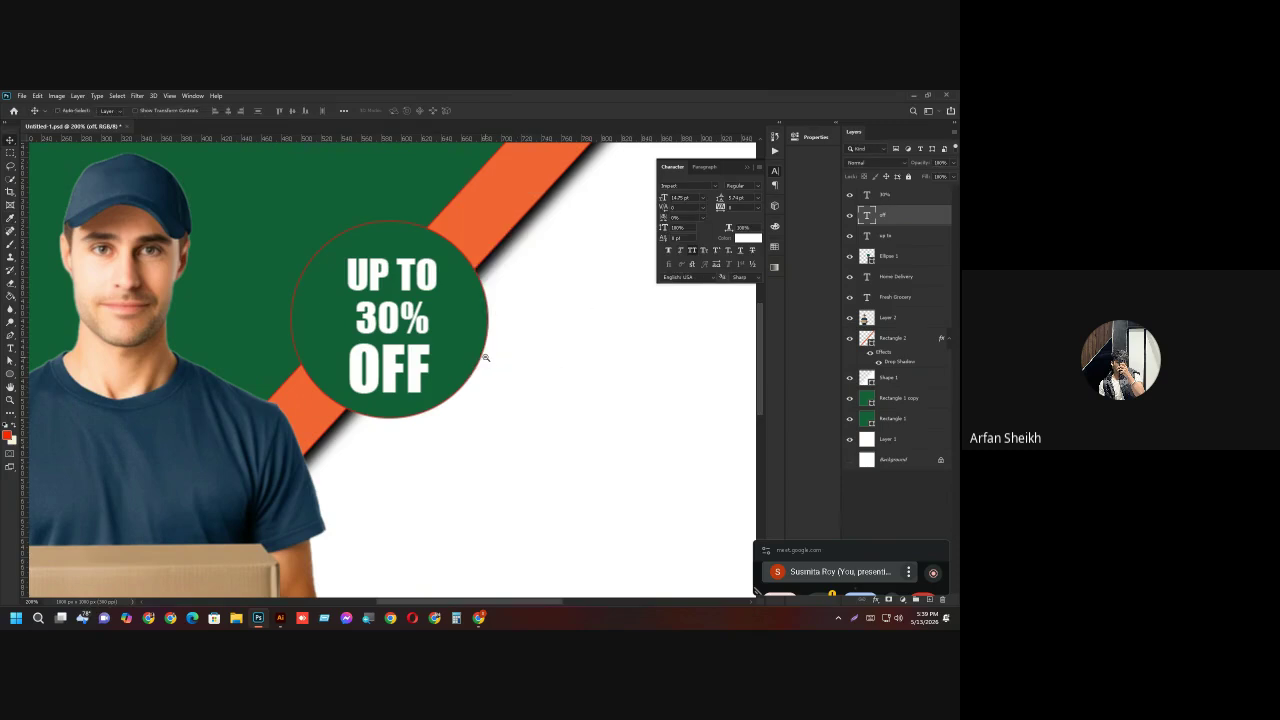
Select the UP TO, 30% and OFF lines together and nudge them slightly up and left to center them in the circle.
scroll(485, 355, "down", 1)
scroll(487, 352, "up", 3)
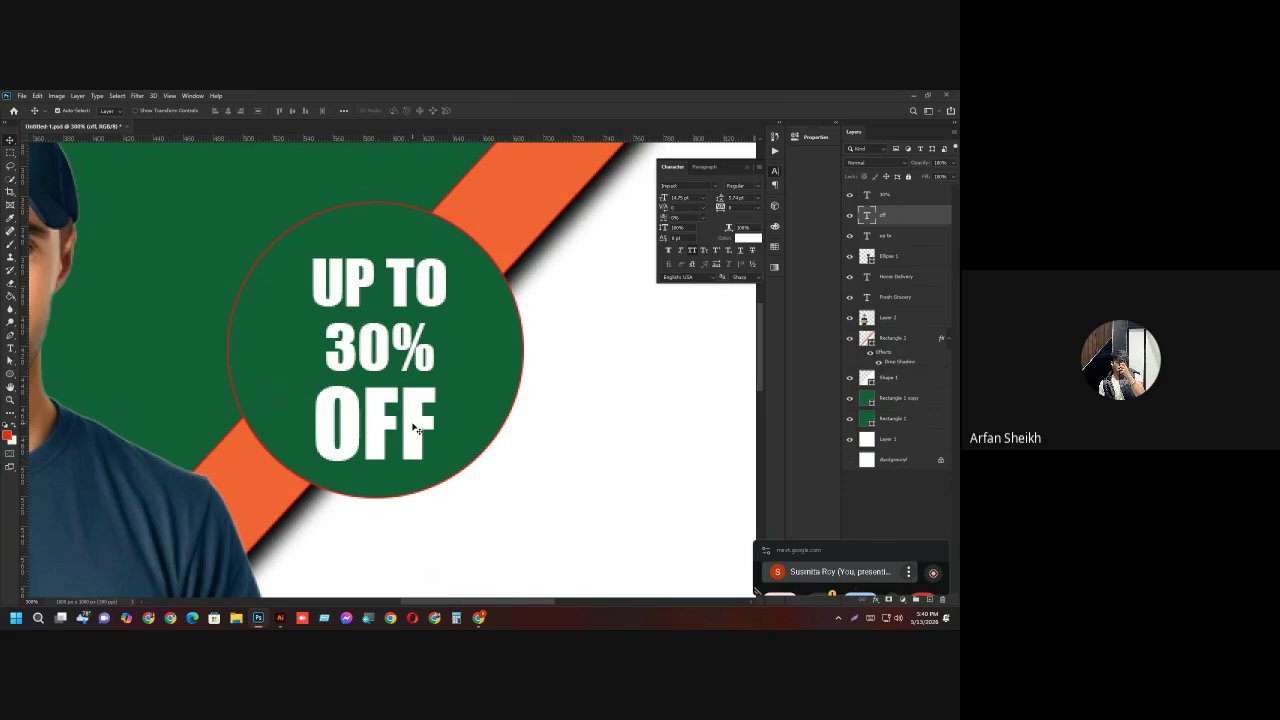
left_click(388, 356, "shift")
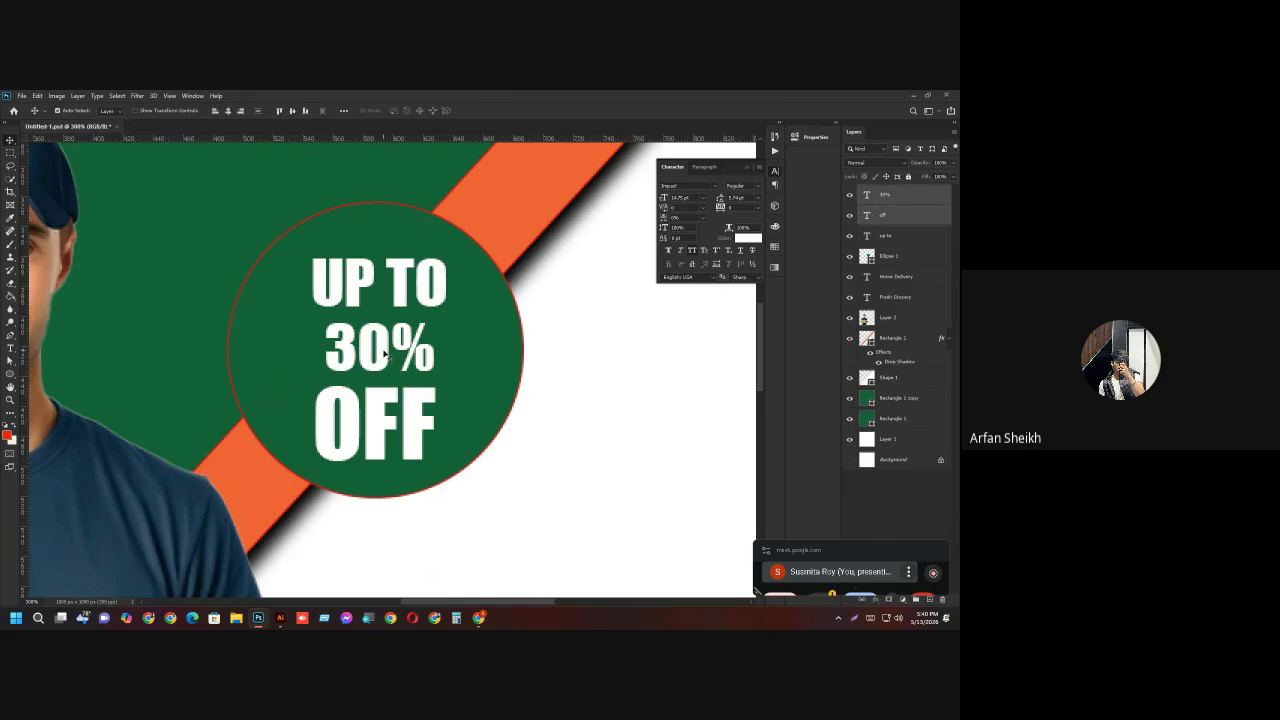
left_click(425, 291, "shift")
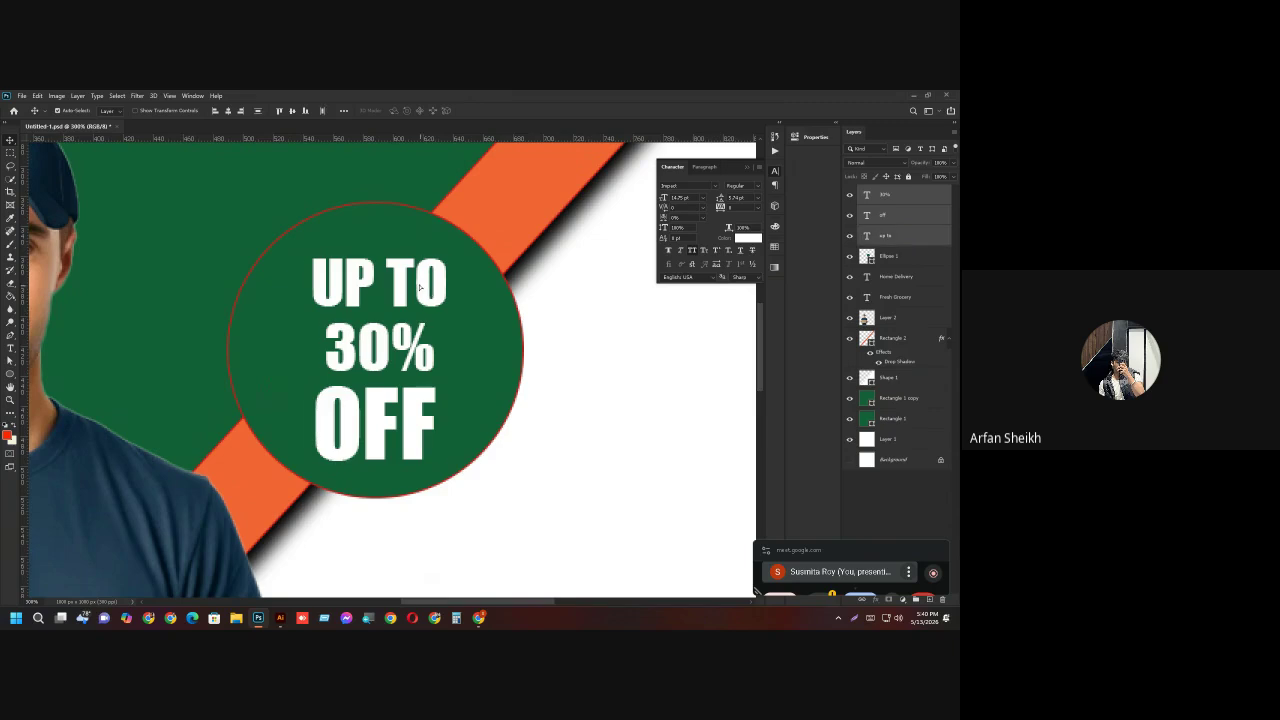
left_click_drag(424, 290, 418, 285)
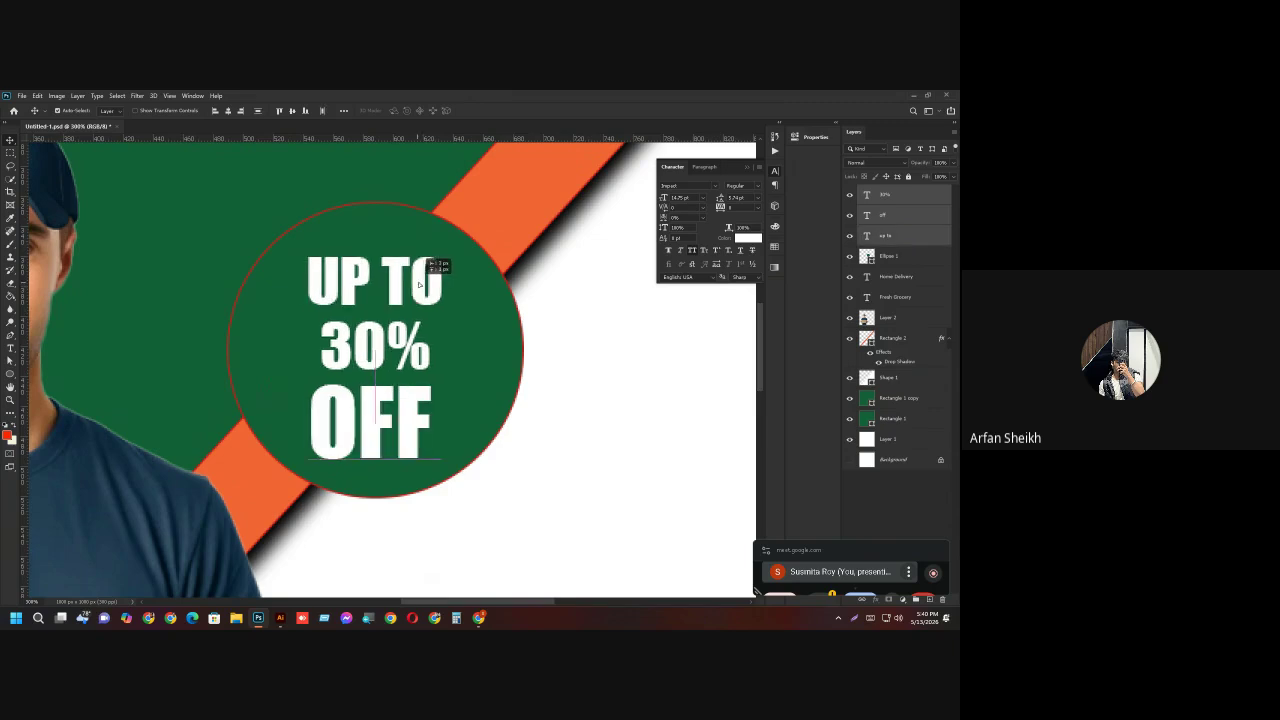
left_click(532, 360)
key("ctrl+0")
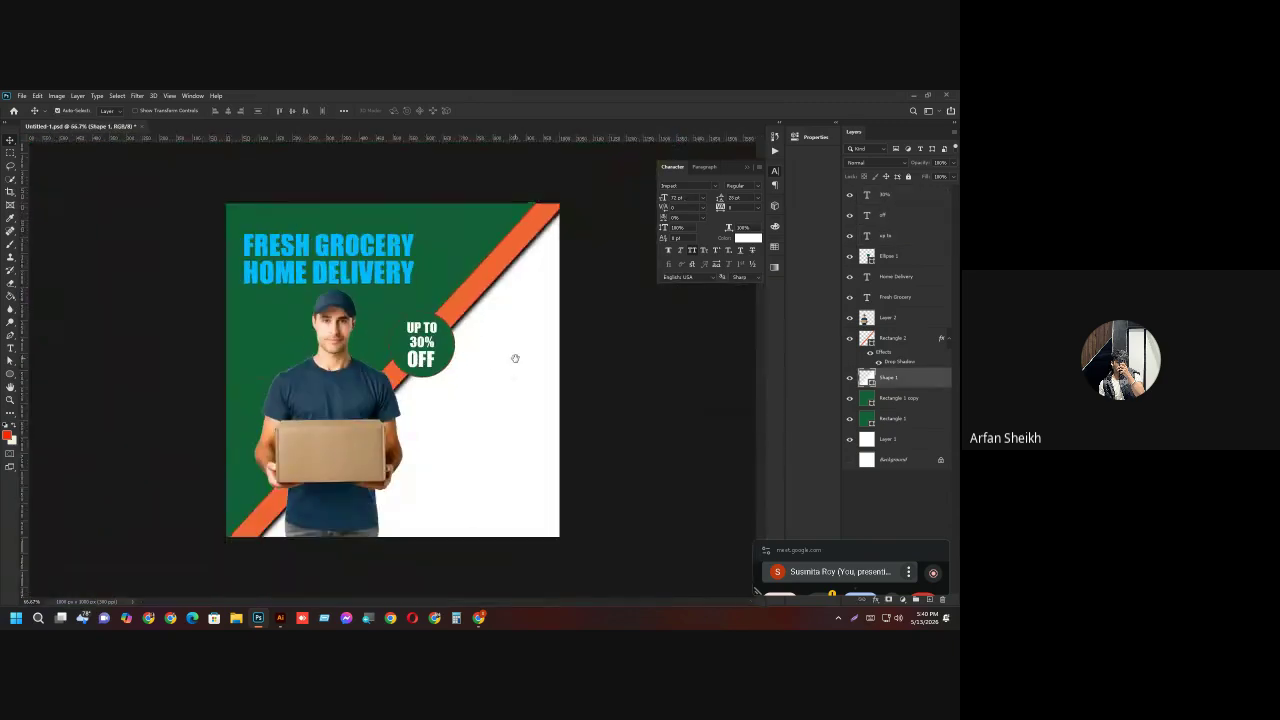
Add a drop shadow to the green badge circle and reduce the shadow's distance.
scroll(477, 346, "up", 5)
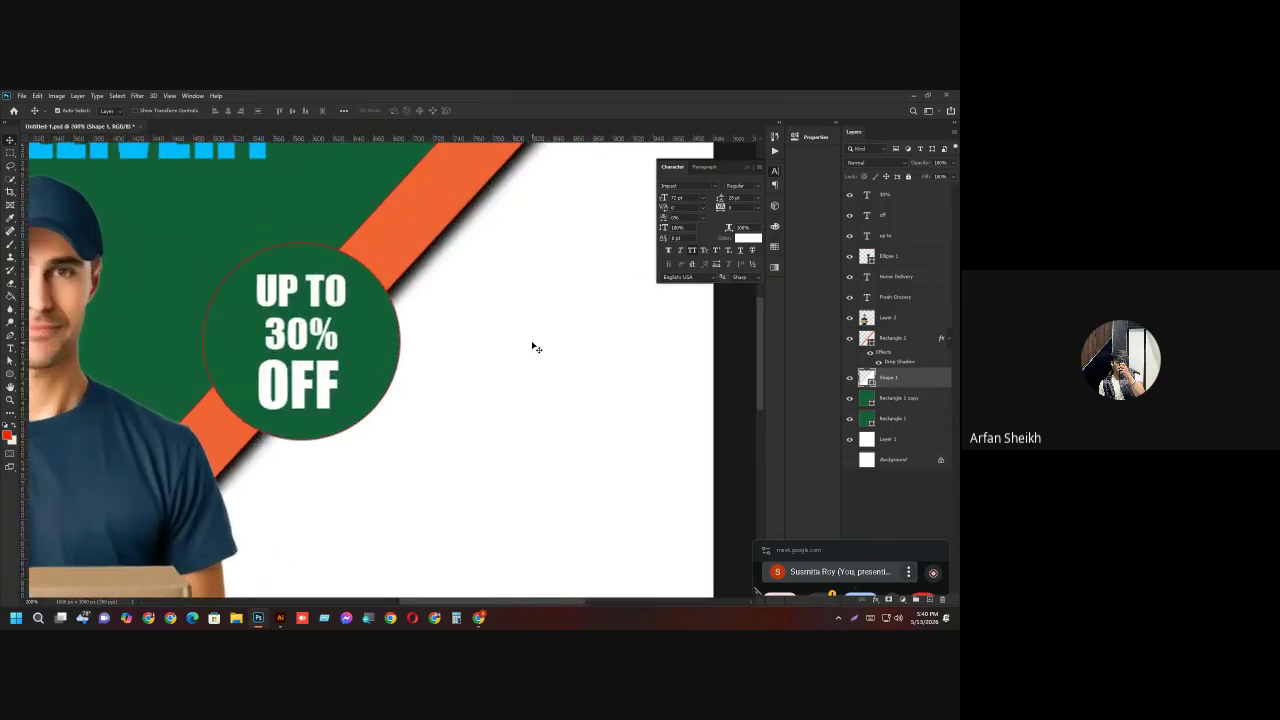
left_click(390, 341)
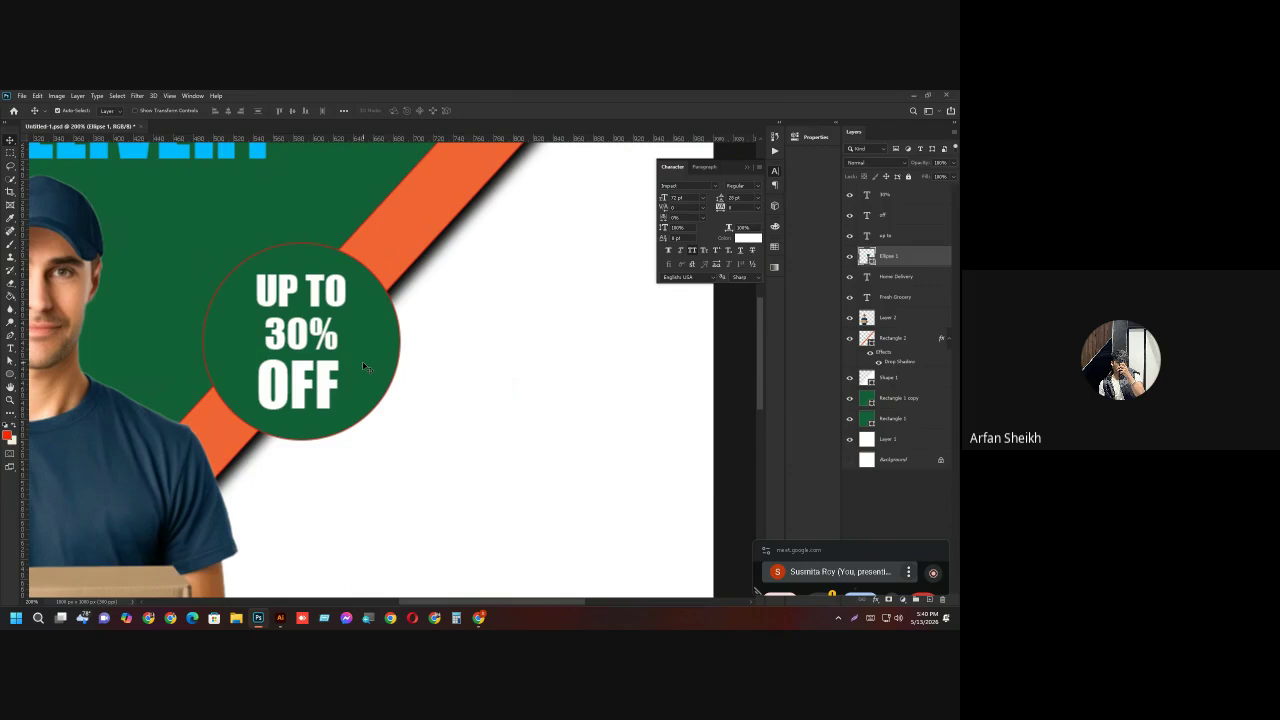
double_click(874, 258)
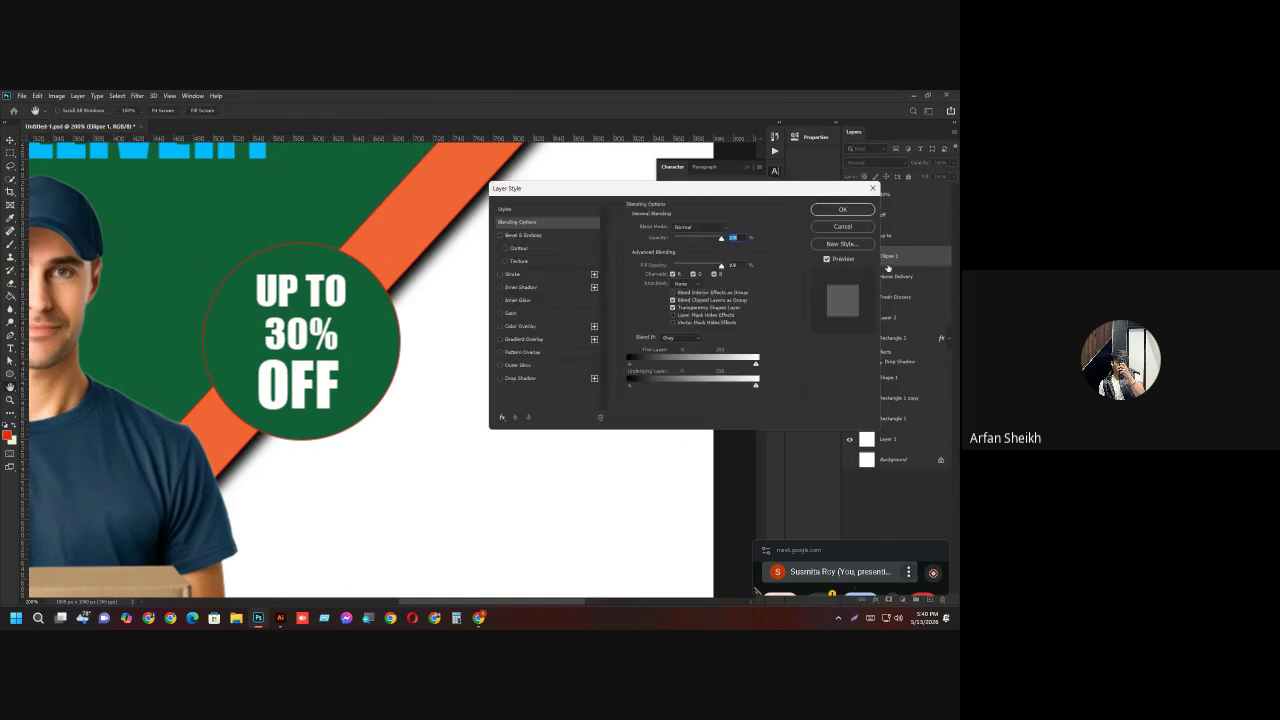
left_click(501, 378)
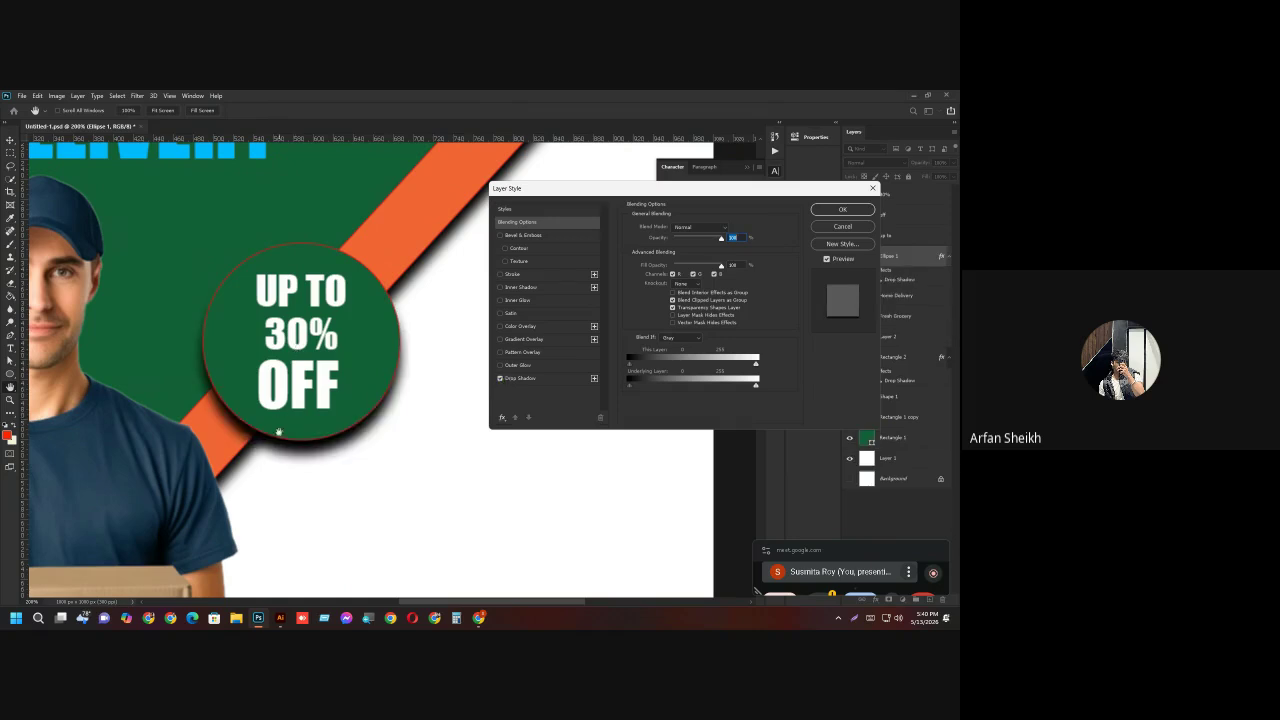
left_click(534, 380)
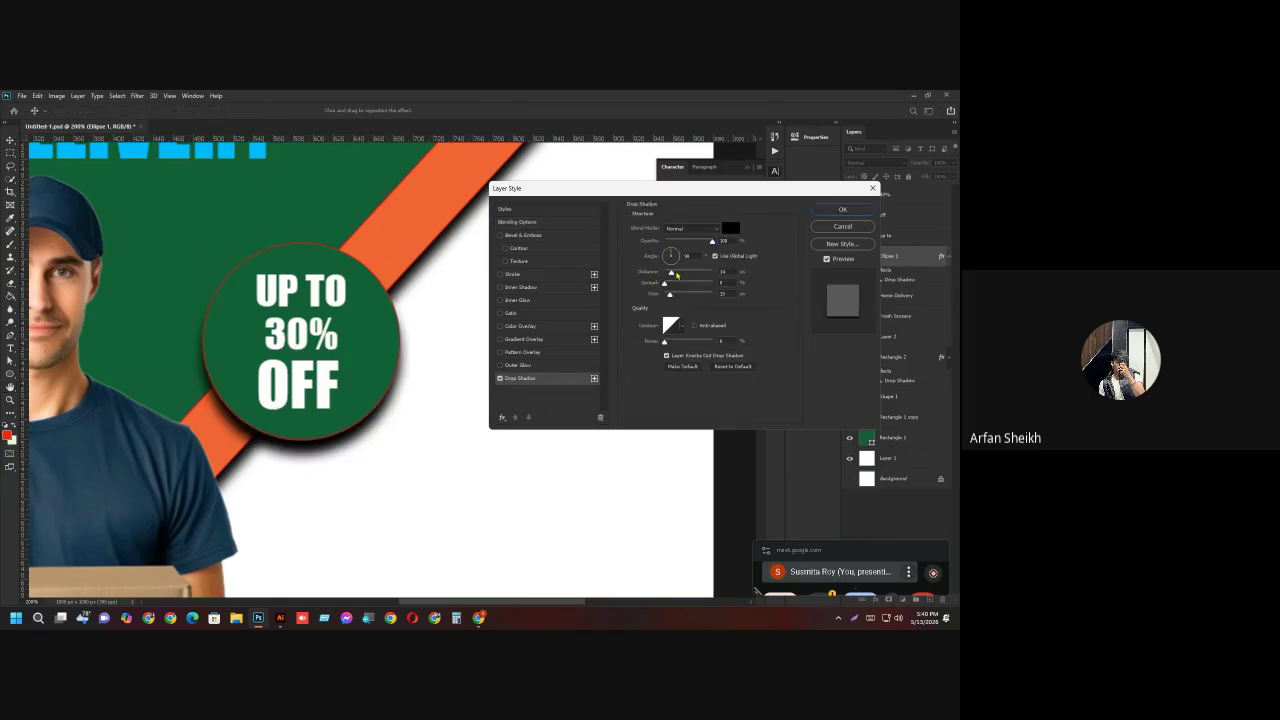
left_click_drag(676, 274, 667, 274)
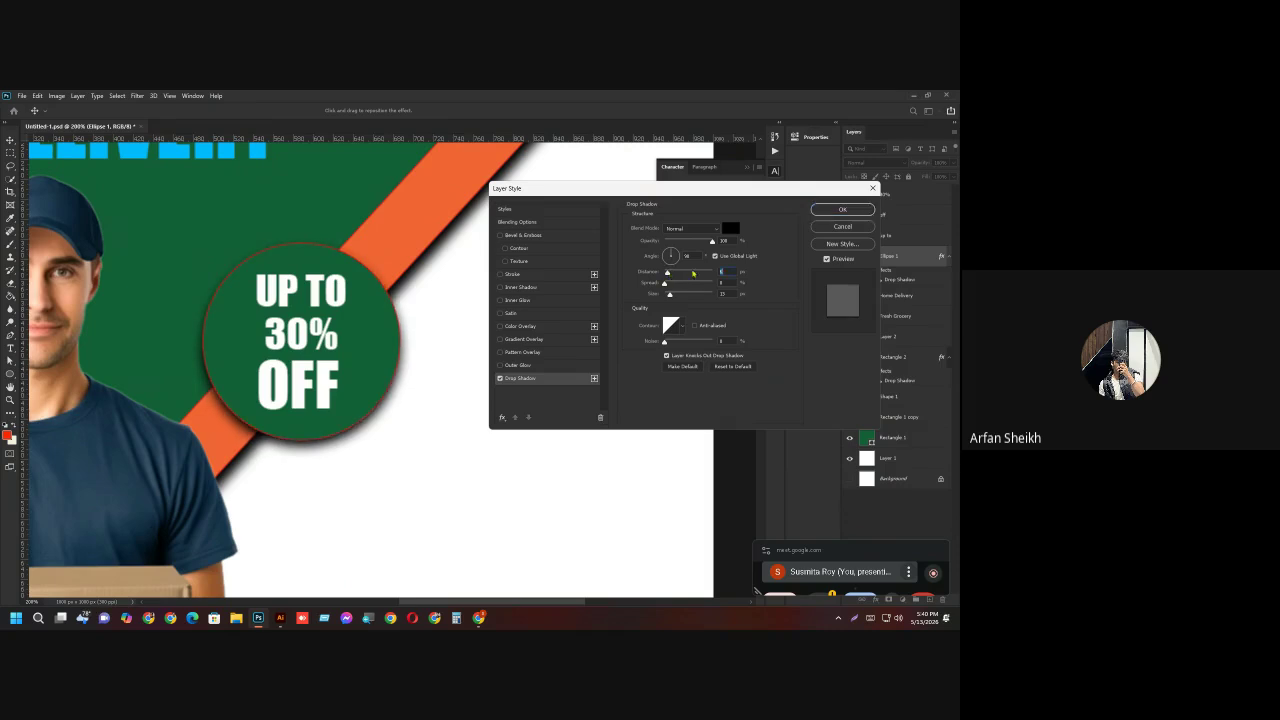
left_click(831, 211)
key("ctrl+minus")
key("ctrl+minus")
key("ctrl+minus")
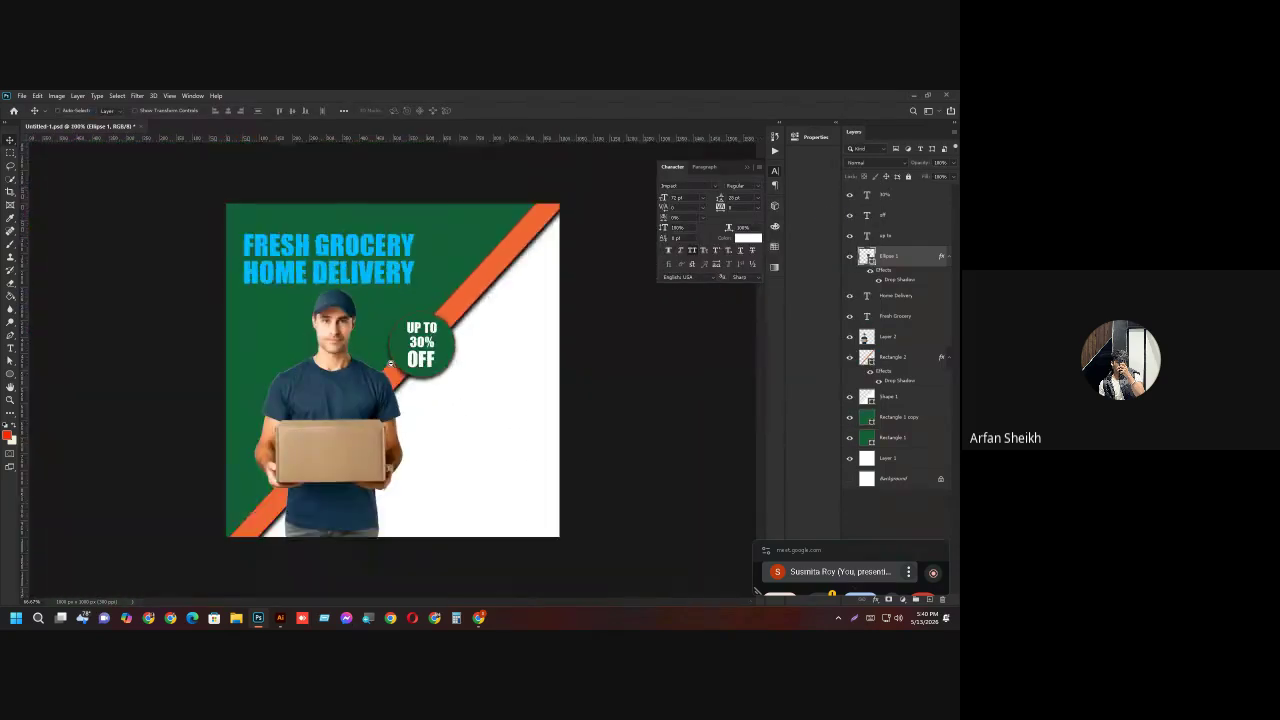
scroll(432, 330, "up", 2)
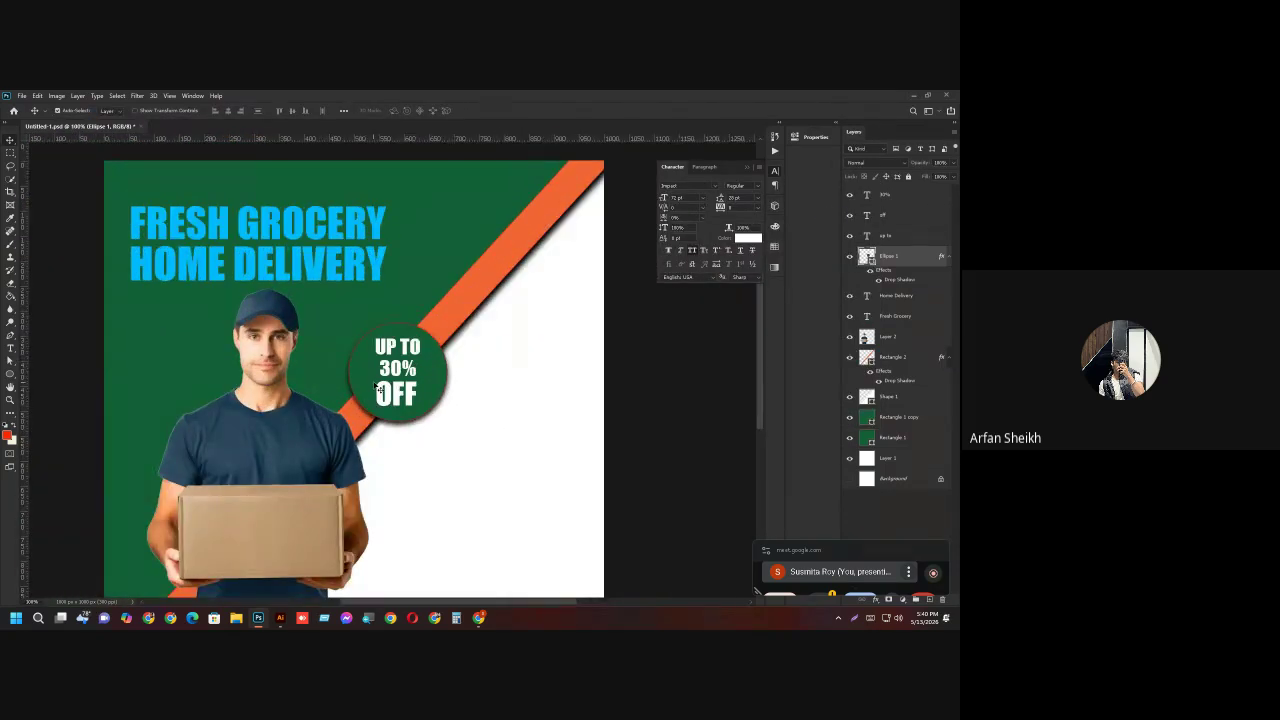
left_click_drag(526, 434, 506, 386)
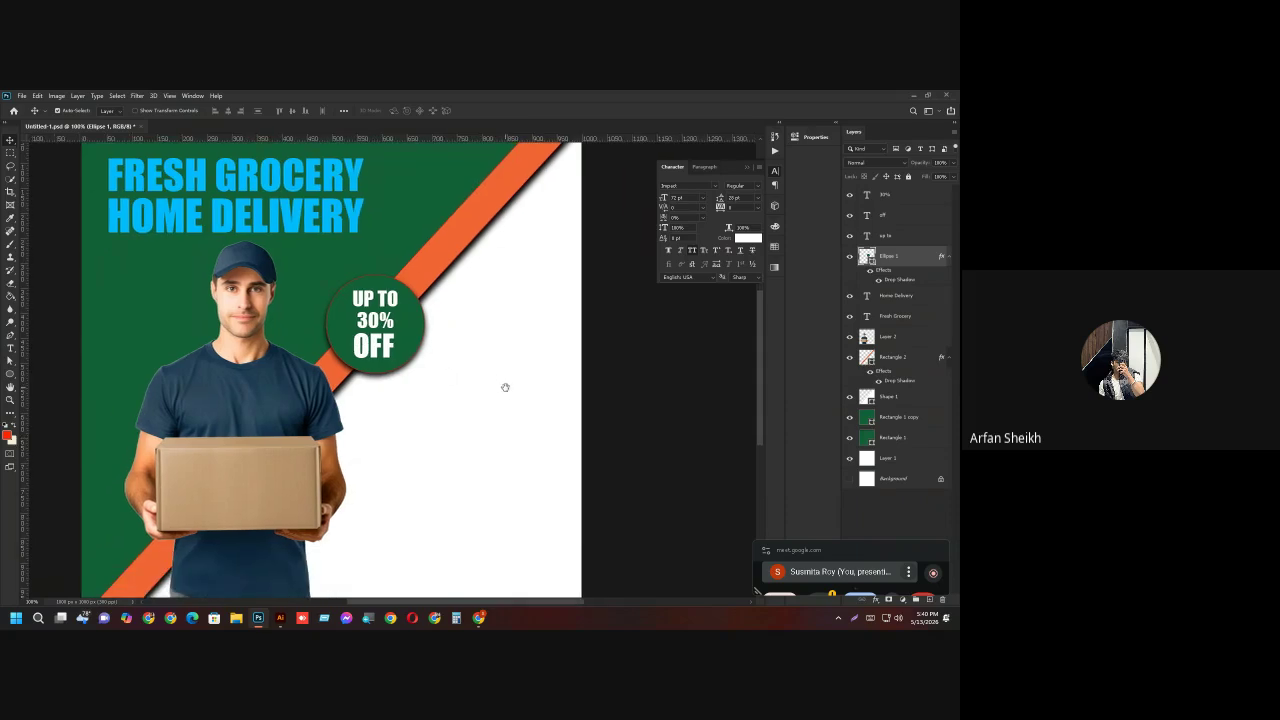
left_click(11, 348)
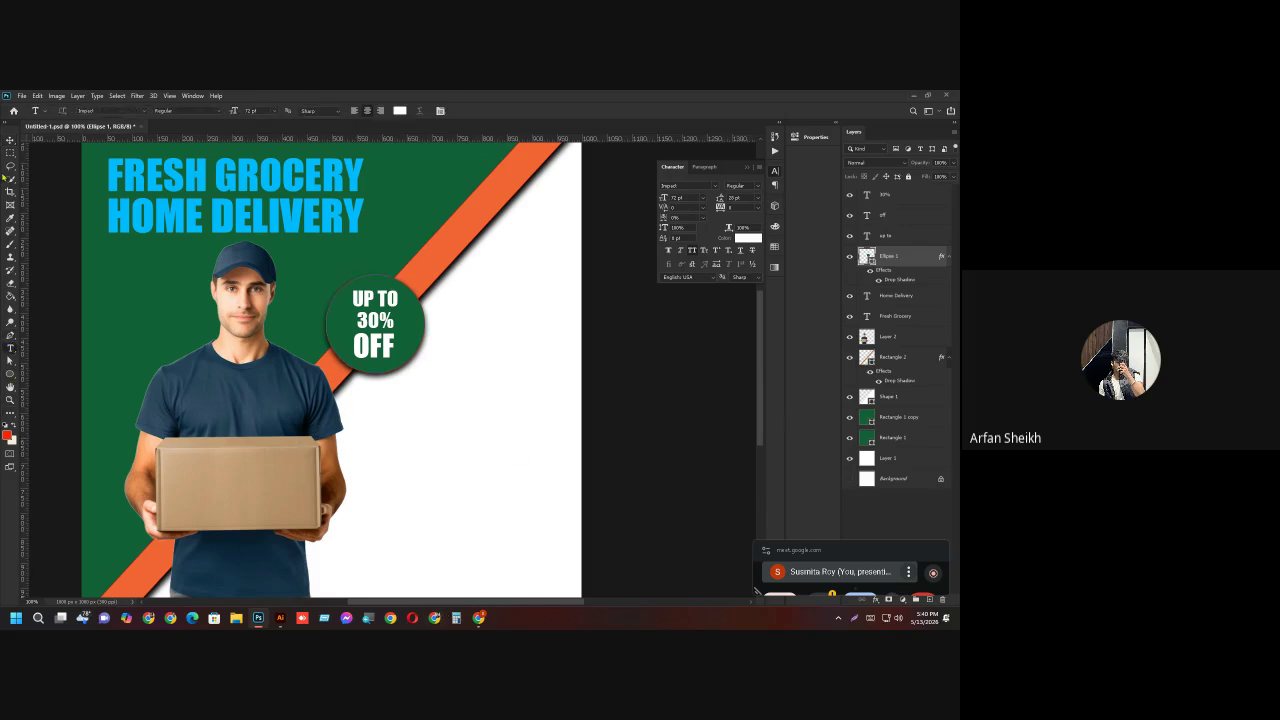
left_click(11, 142)
left_click_drag(378, 352, 384, 407)
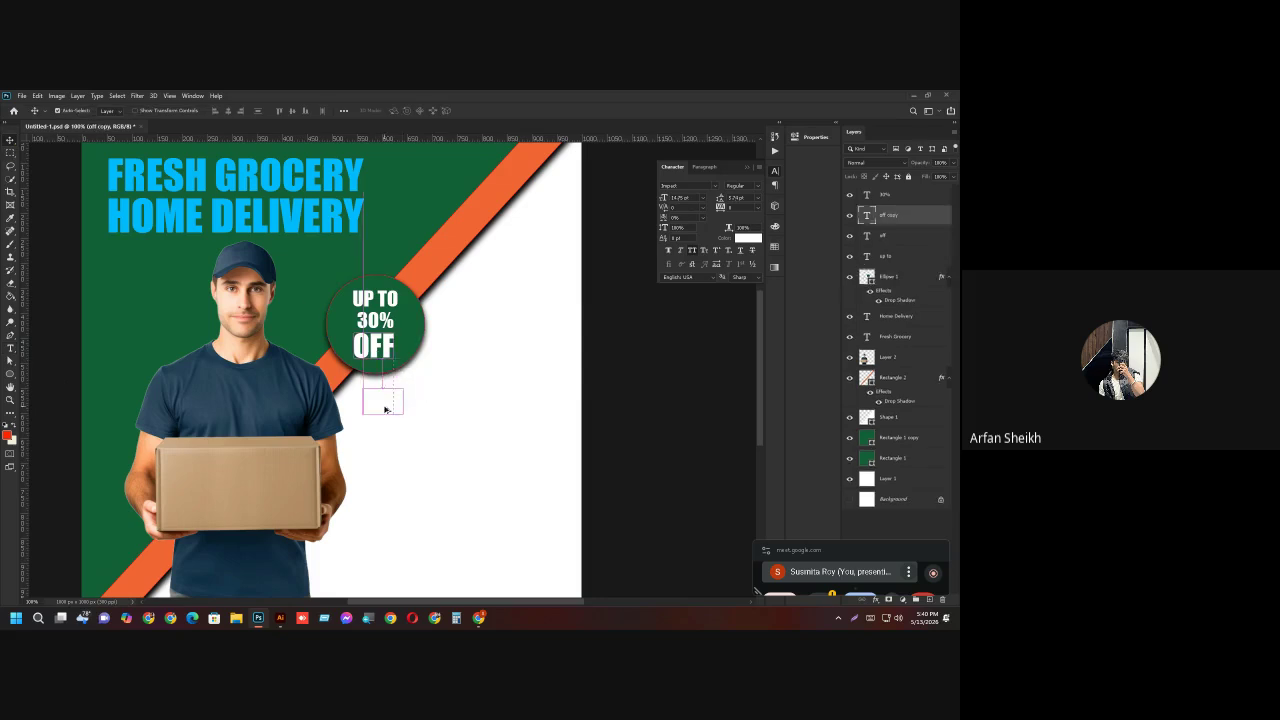
key("ctrl+z")
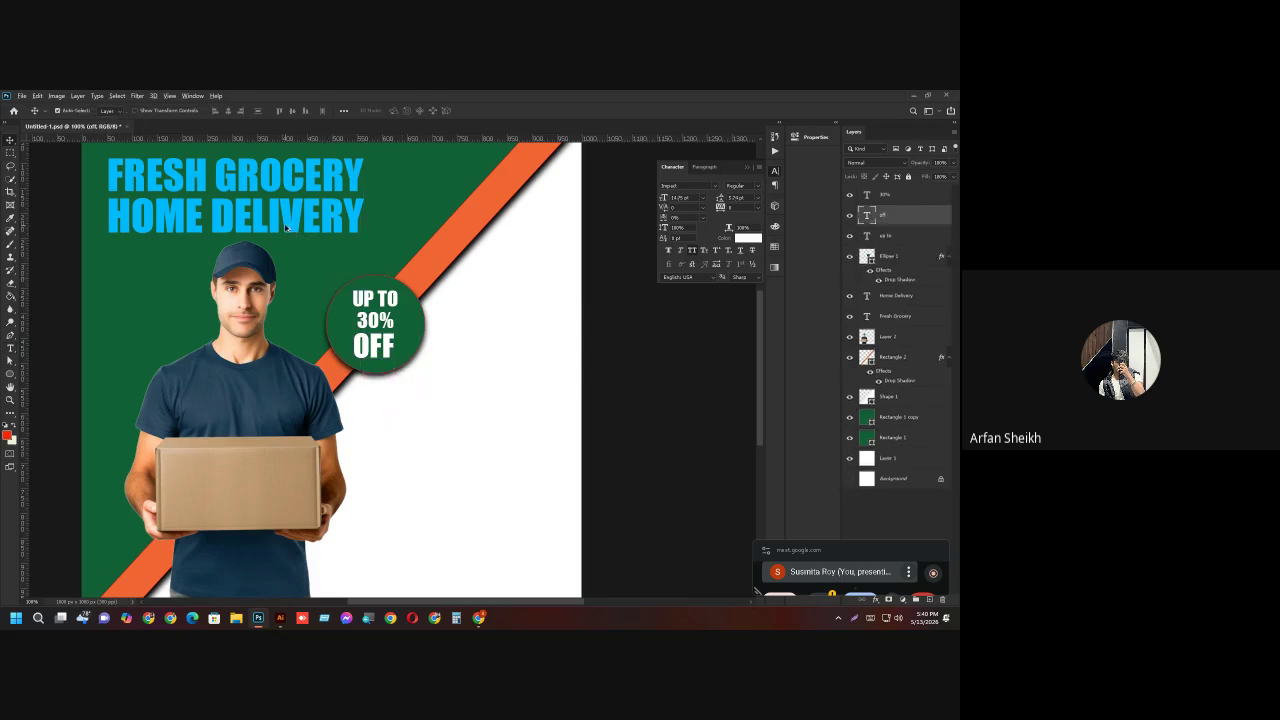
left_click_drag(285, 228, 452, 406)
double_click(452, 405)
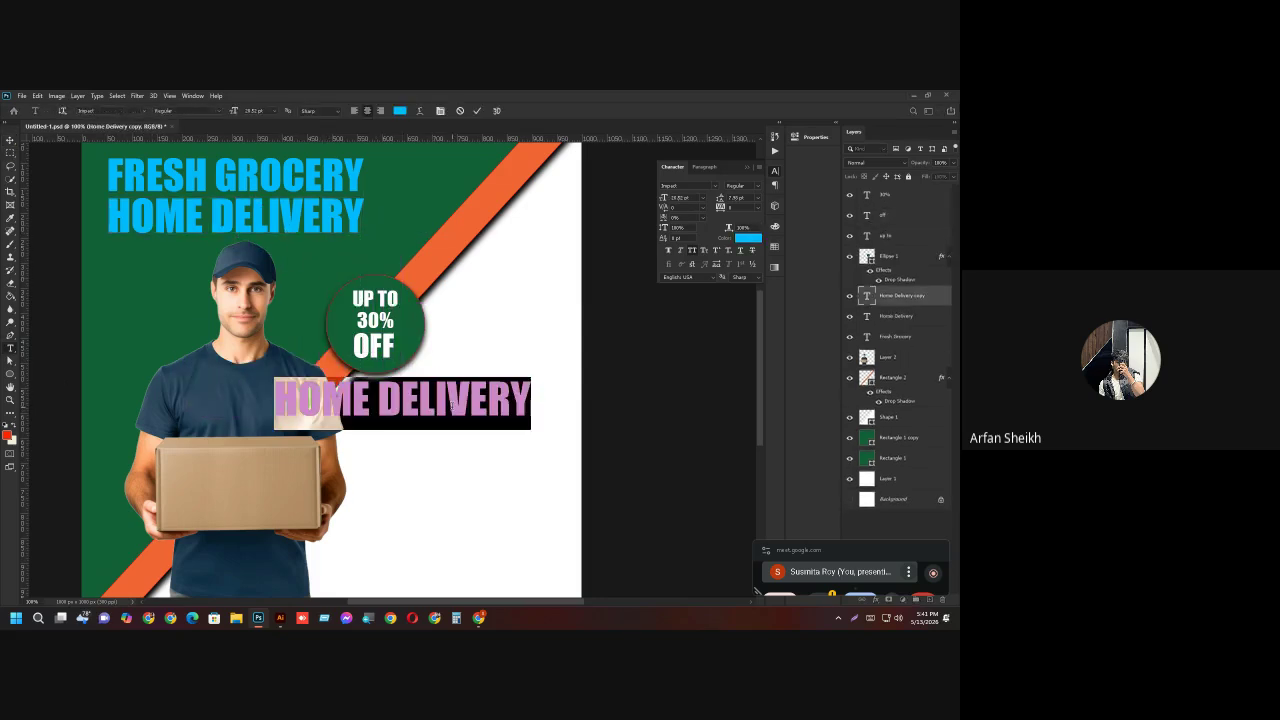
type("FREE")
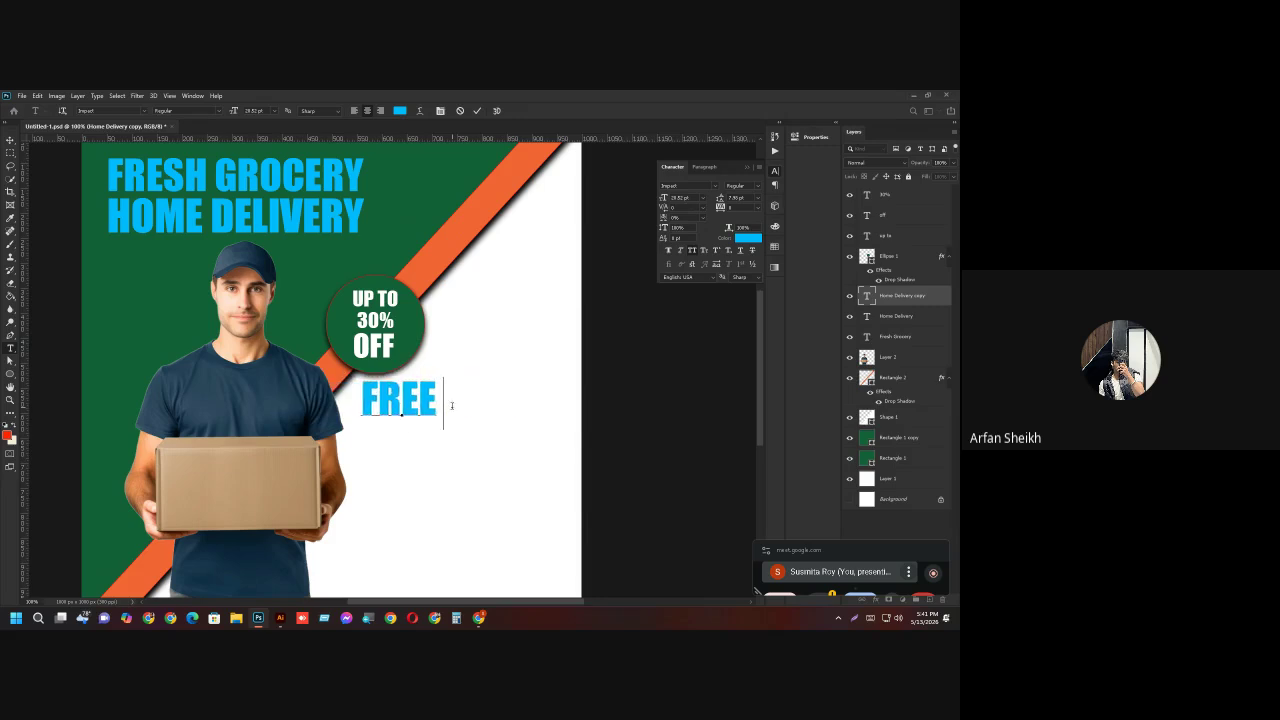
left_click(10, 140)
key("Delete")
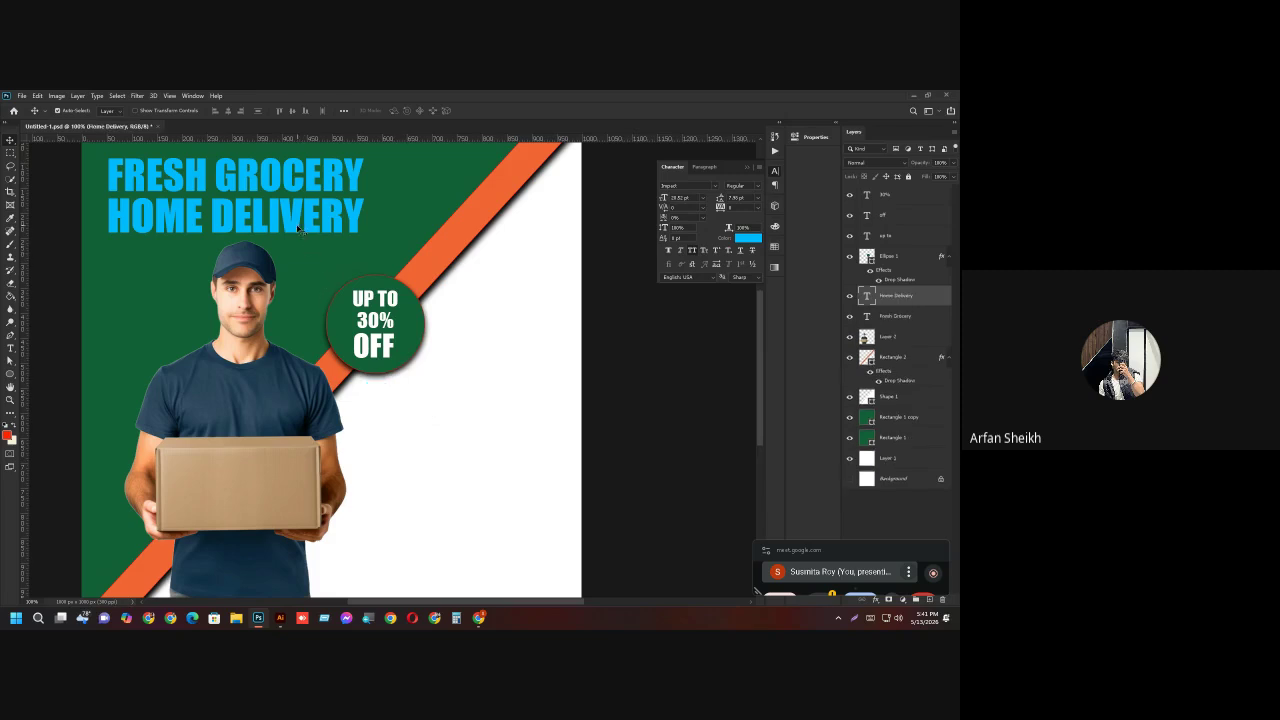
Duplicate the HOME DELIVERY title line onto the white area below the badge and change the copy's wording to FREE DELIVERY.
left_click_drag(300, 230, 506, 391)
scroll(514, 413, "up", 3)
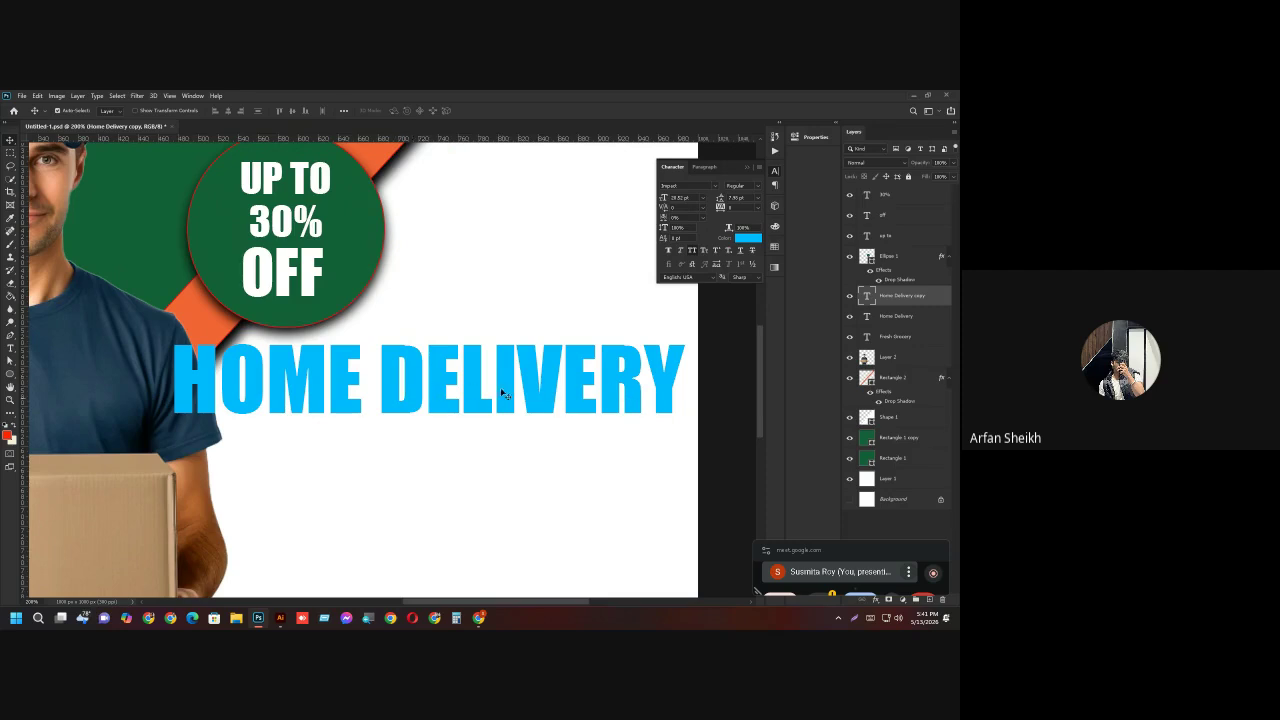
double_click(391, 388)
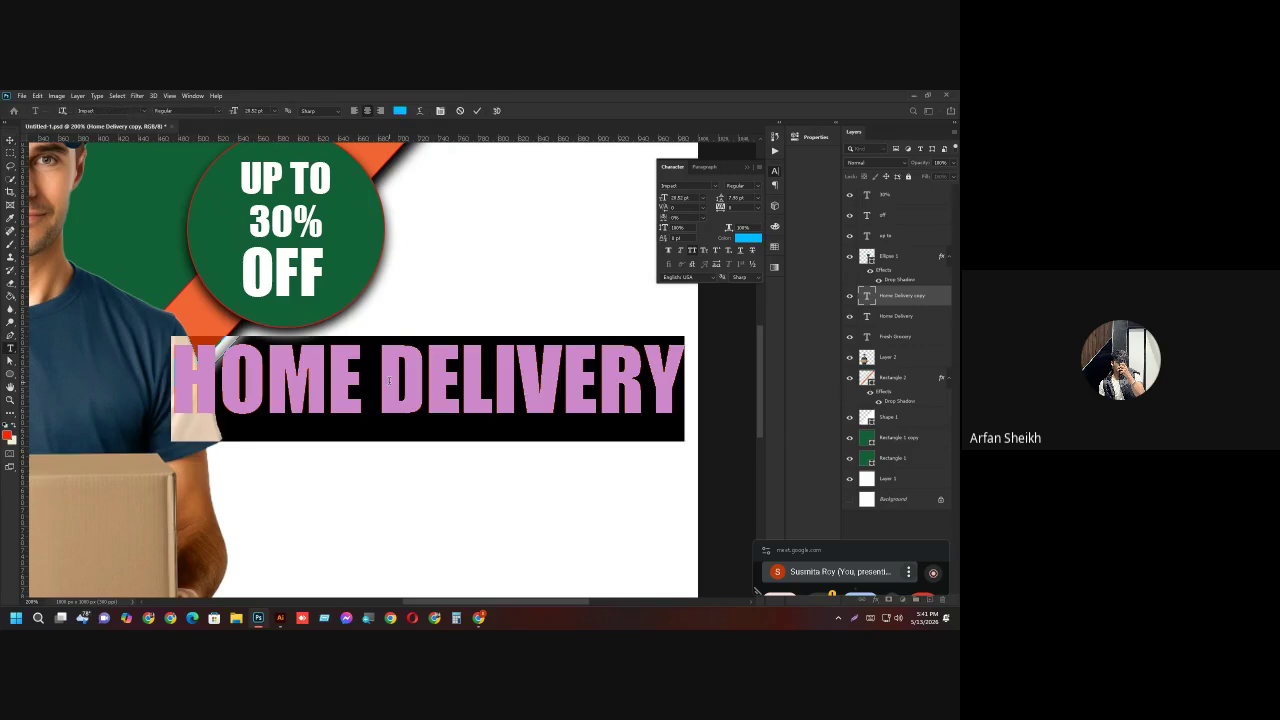
left_click_drag(363, 382, 185, 374)
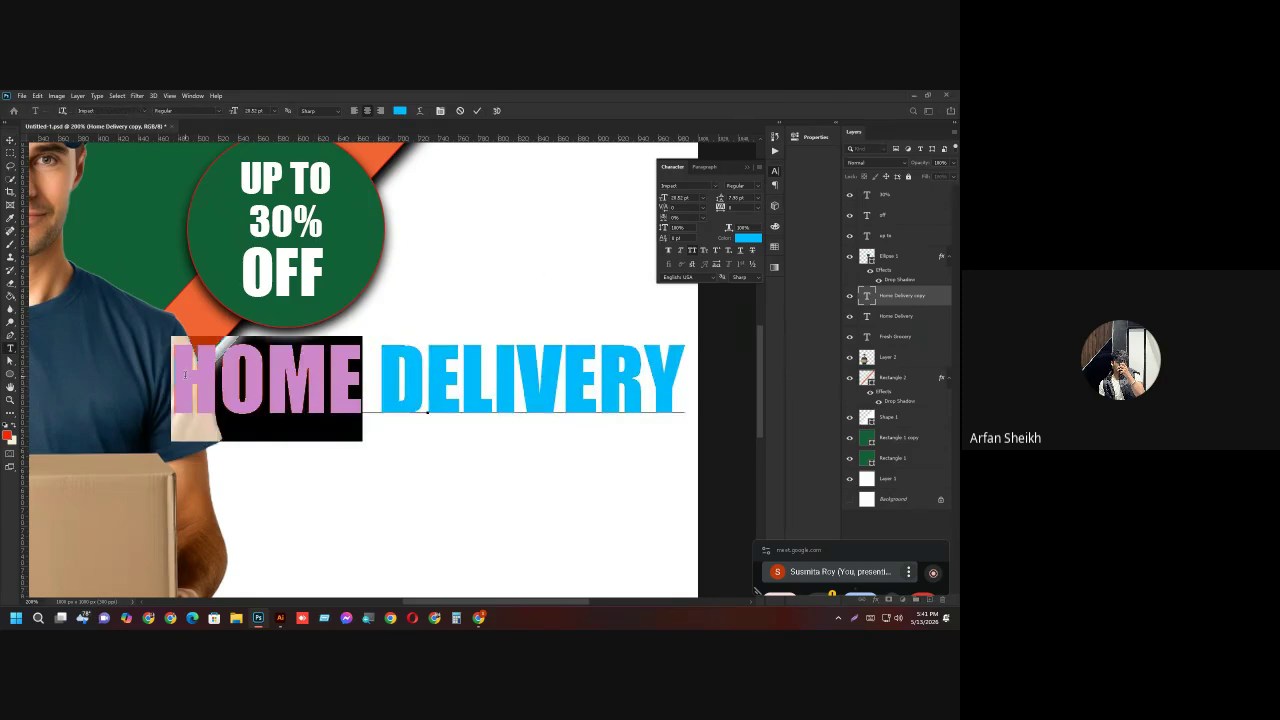
type("FREE")
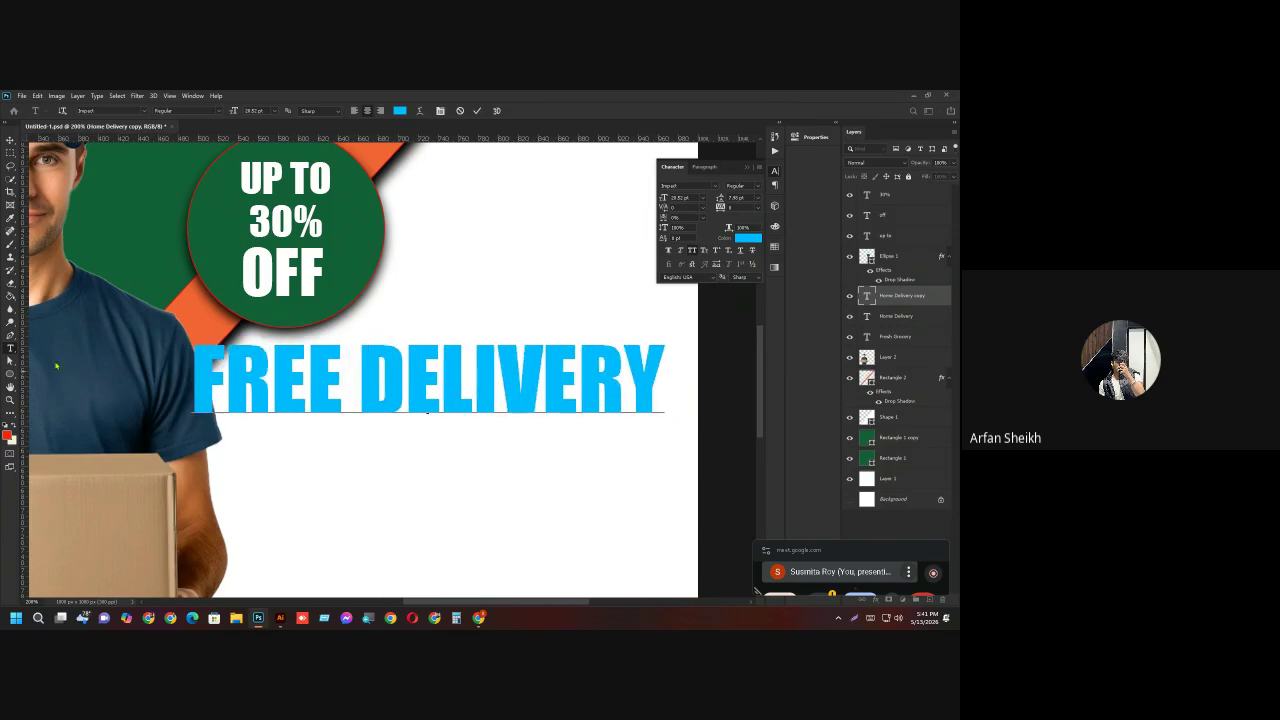
left_click(10, 140)
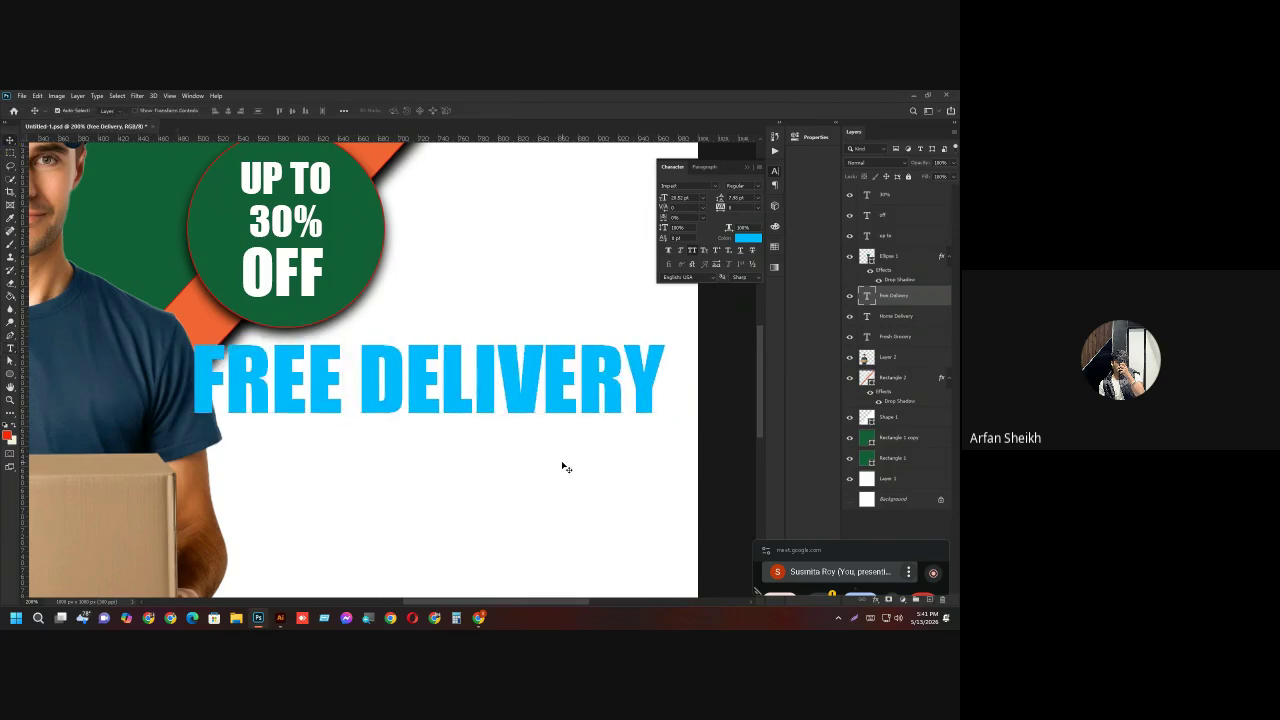
Move the FREE DELIVERY text clear of the delivery man and scale it down to about half size within the white area.
scroll(554, 451, "down", 4)
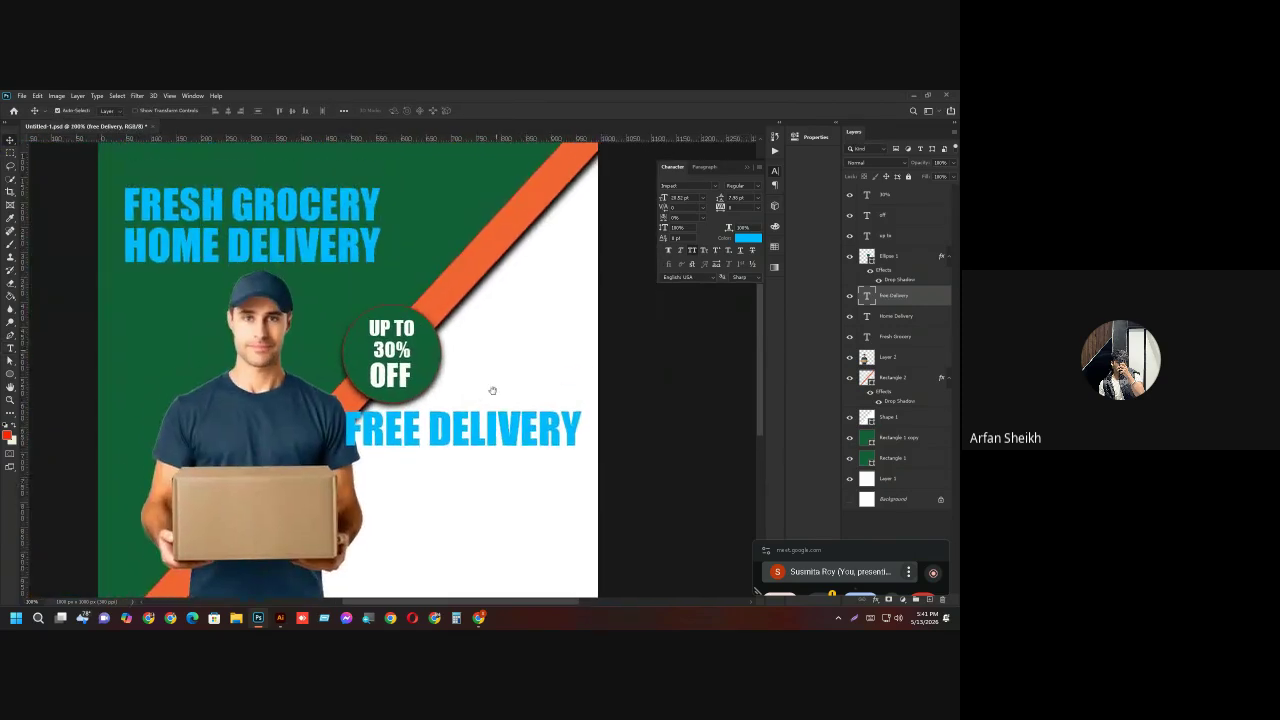
left_click_drag(483, 442, 494, 437)
key("ctrl+t")
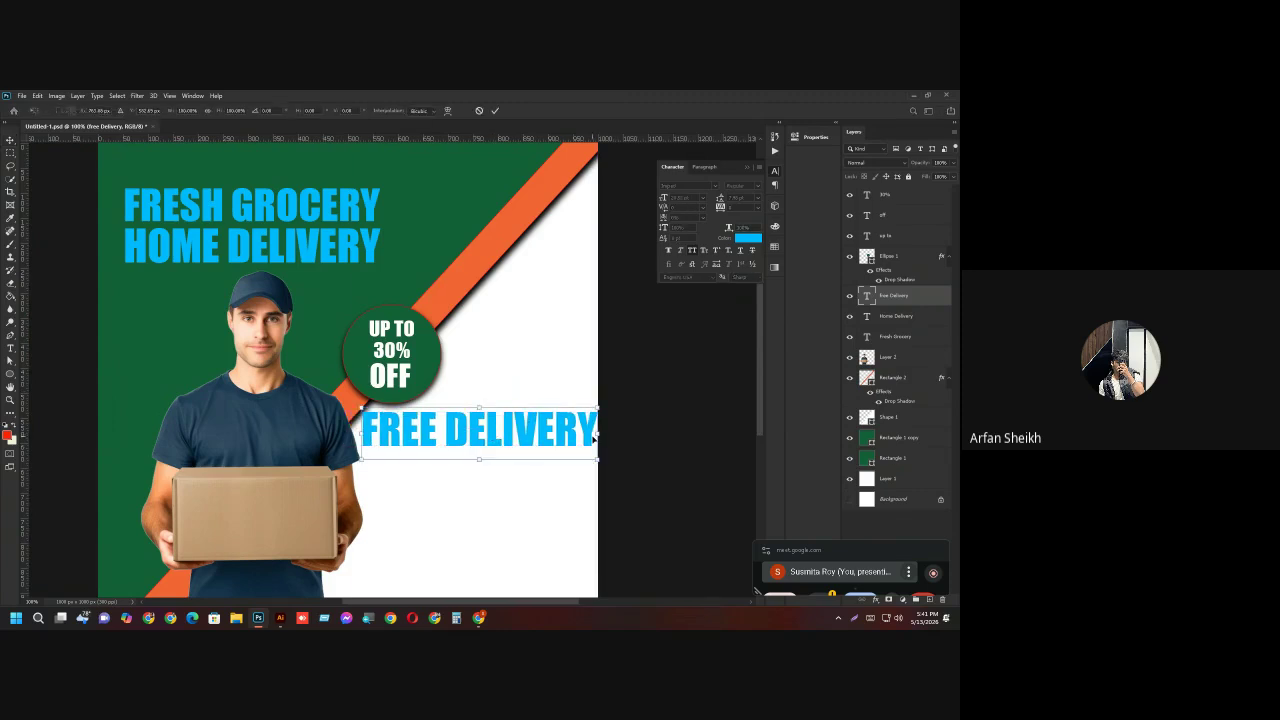
left_click_drag(597, 432, 541, 420)
key("Return")
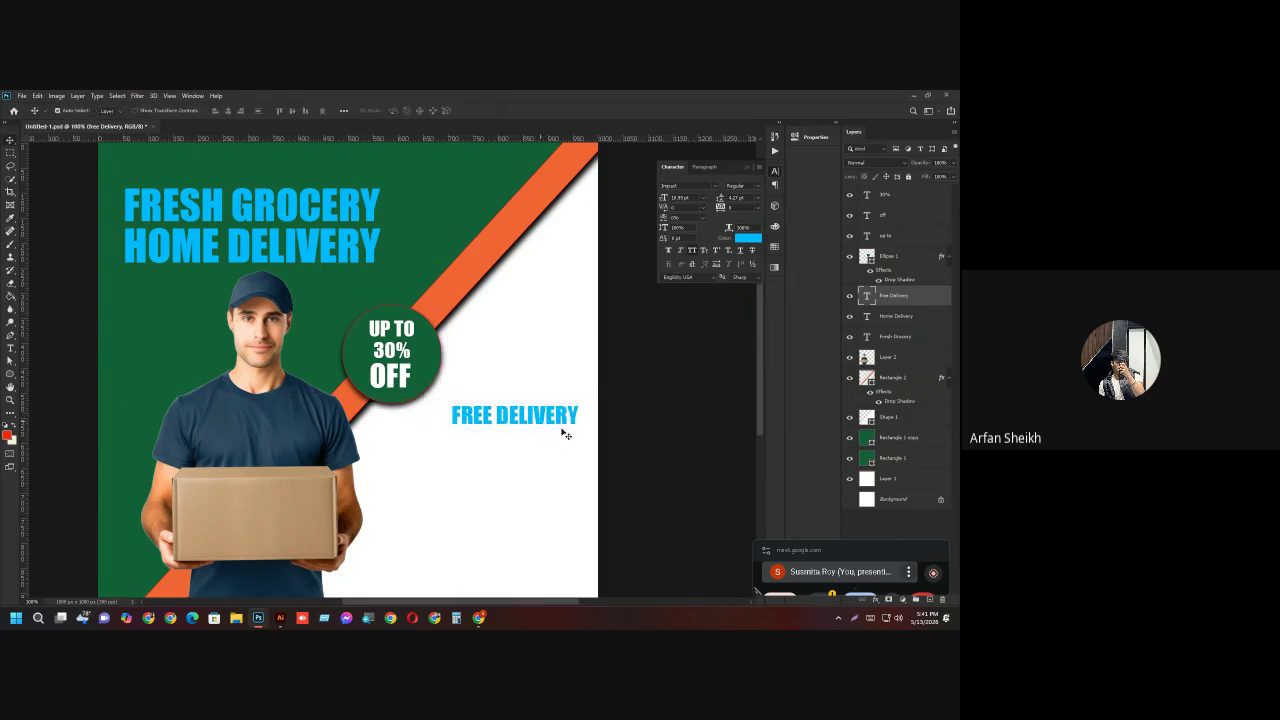
left_click(694, 455)
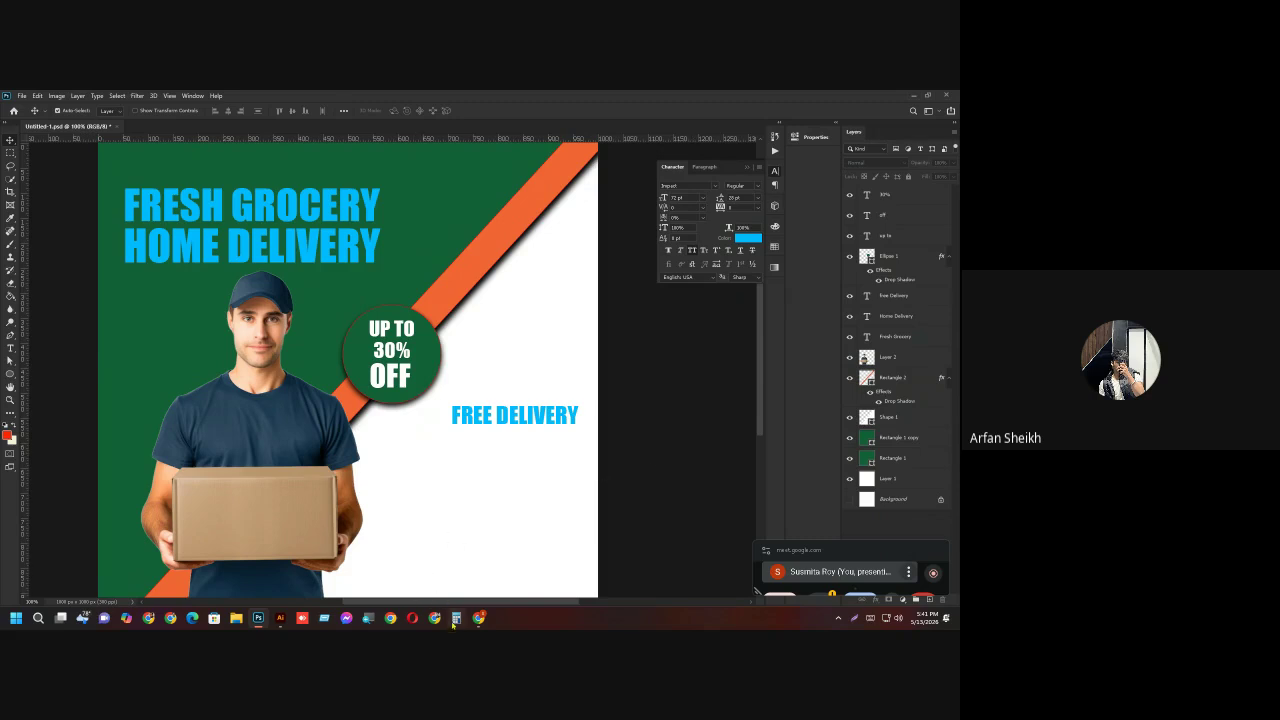
Switch to Chrome, search Google for "flat icon" in a new tab and open the Flaticon website.
mouse_move(477, 620)
left_click(370, 565)
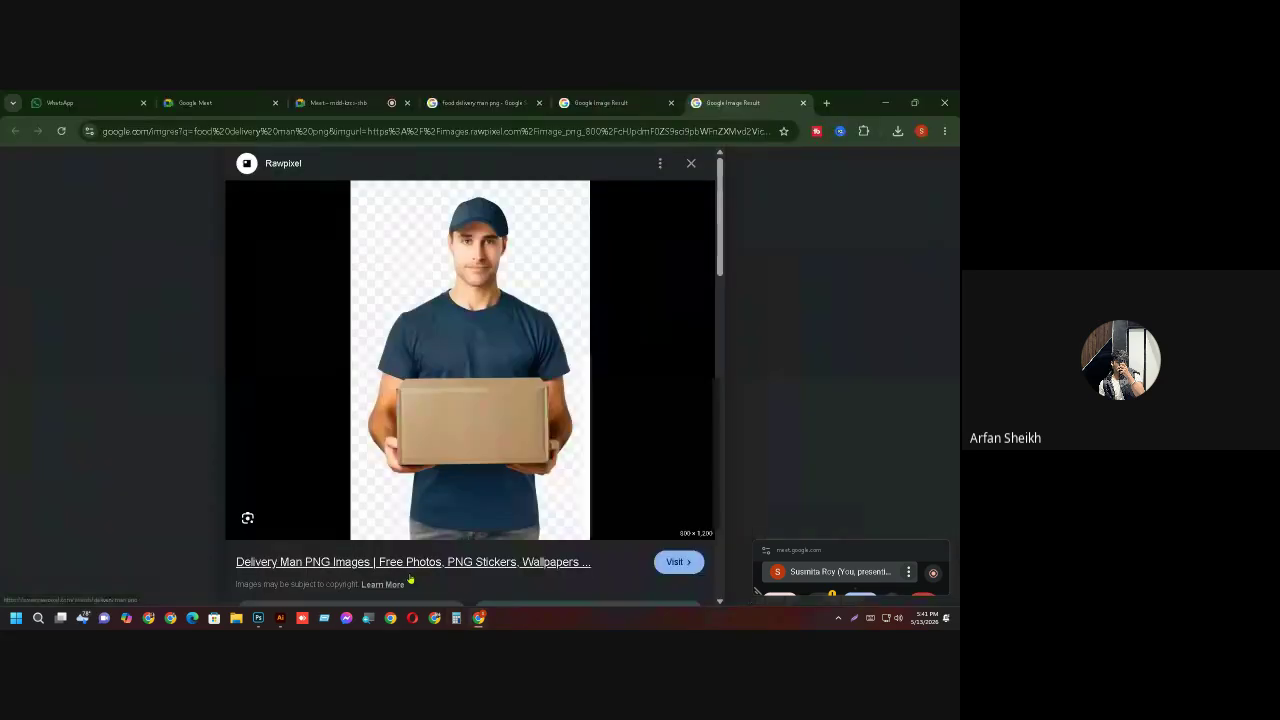
left_click(825, 103)
left_click(453, 131)
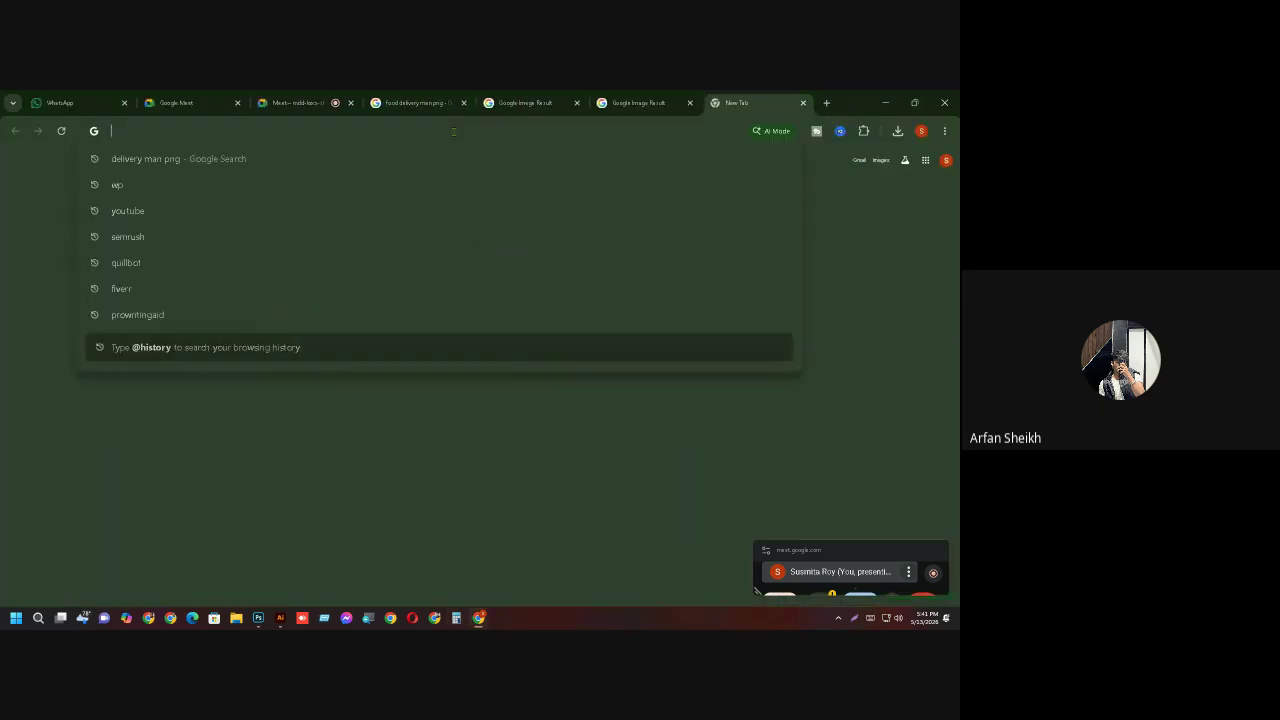
type("flat")
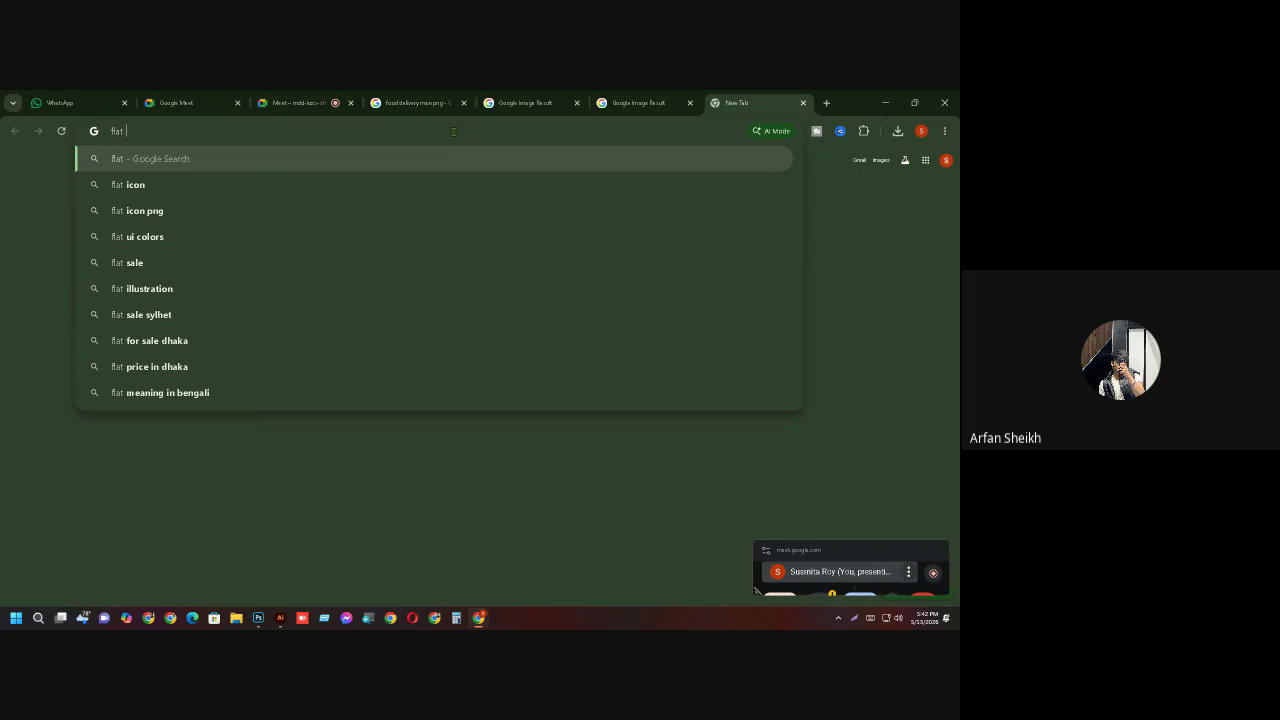
type("icon")
key("Return")
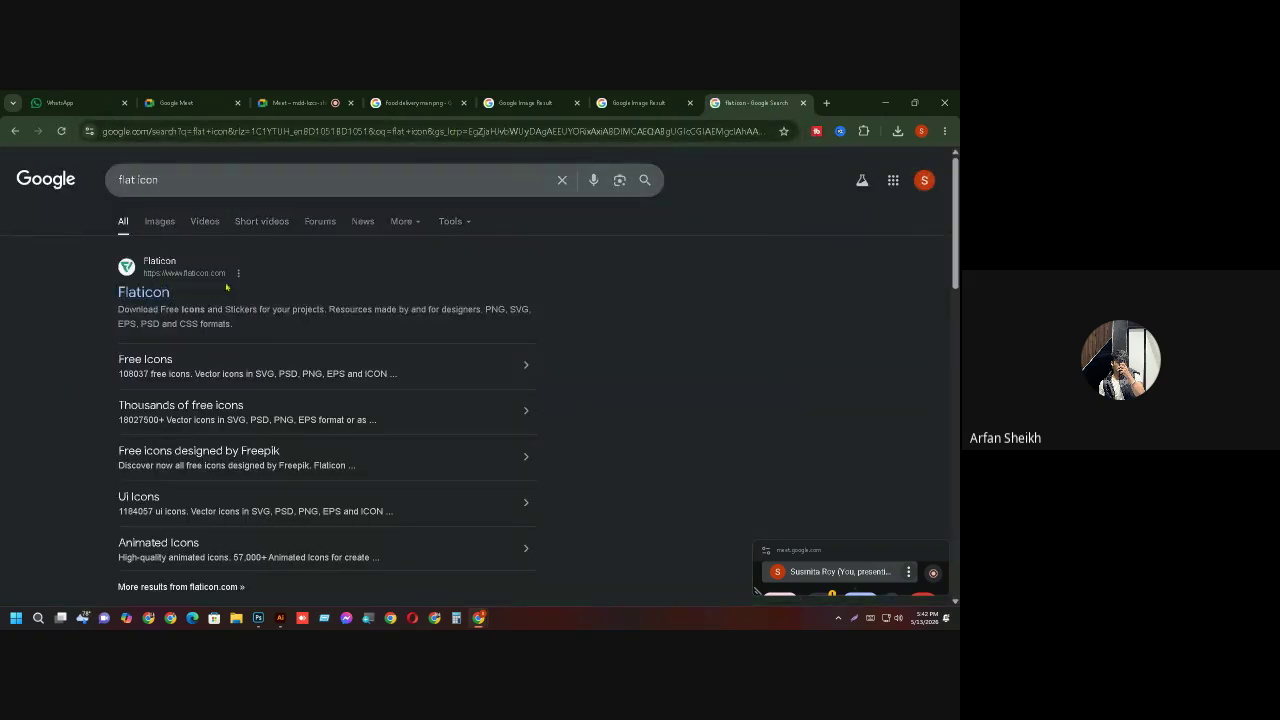
left_click(143, 296)
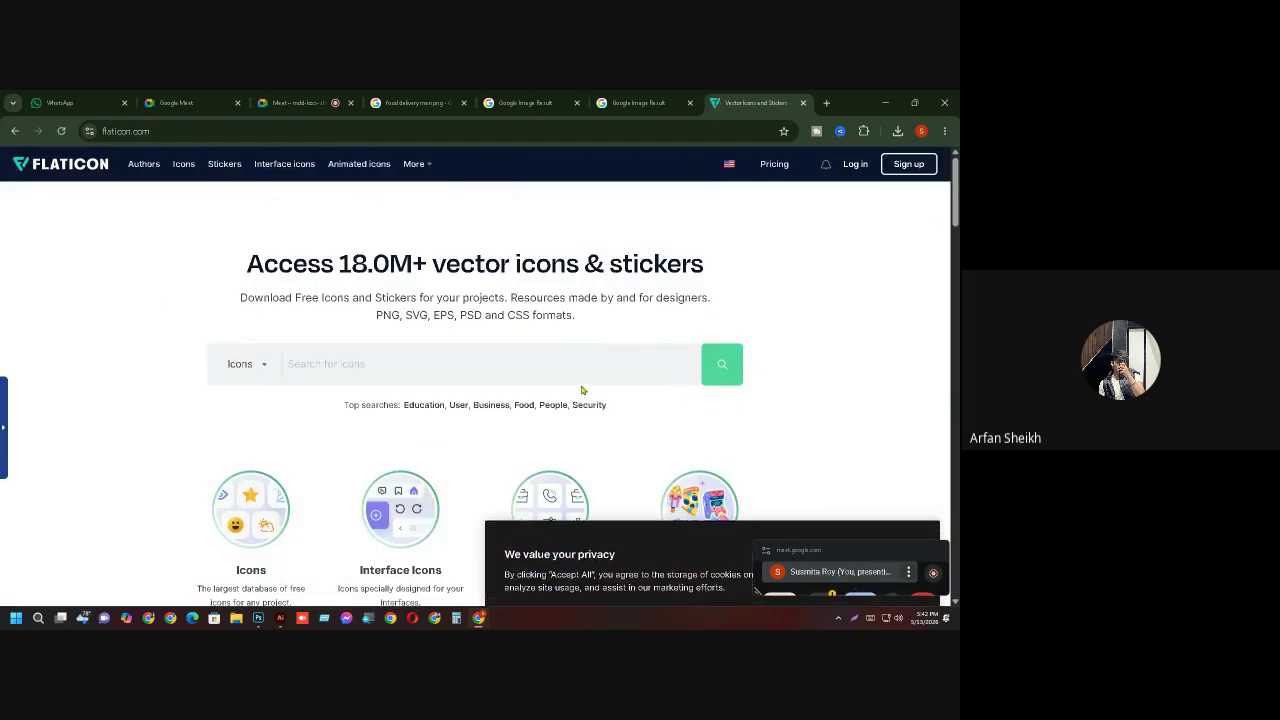
Dismiss the Google sign-in prompt and search Flaticon's icons for "moto byk".
scroll(427, 413, "down", 5)
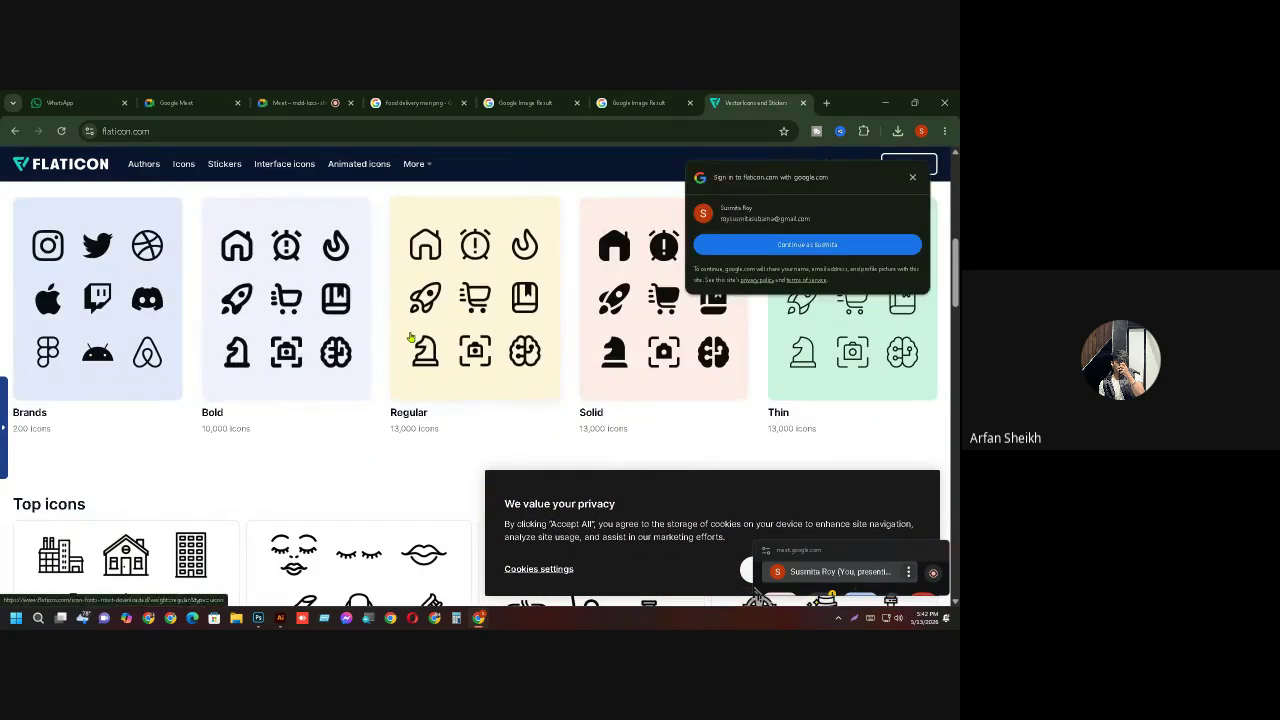
scroll(404, 336, "up", 5)
left_click(912, 177)
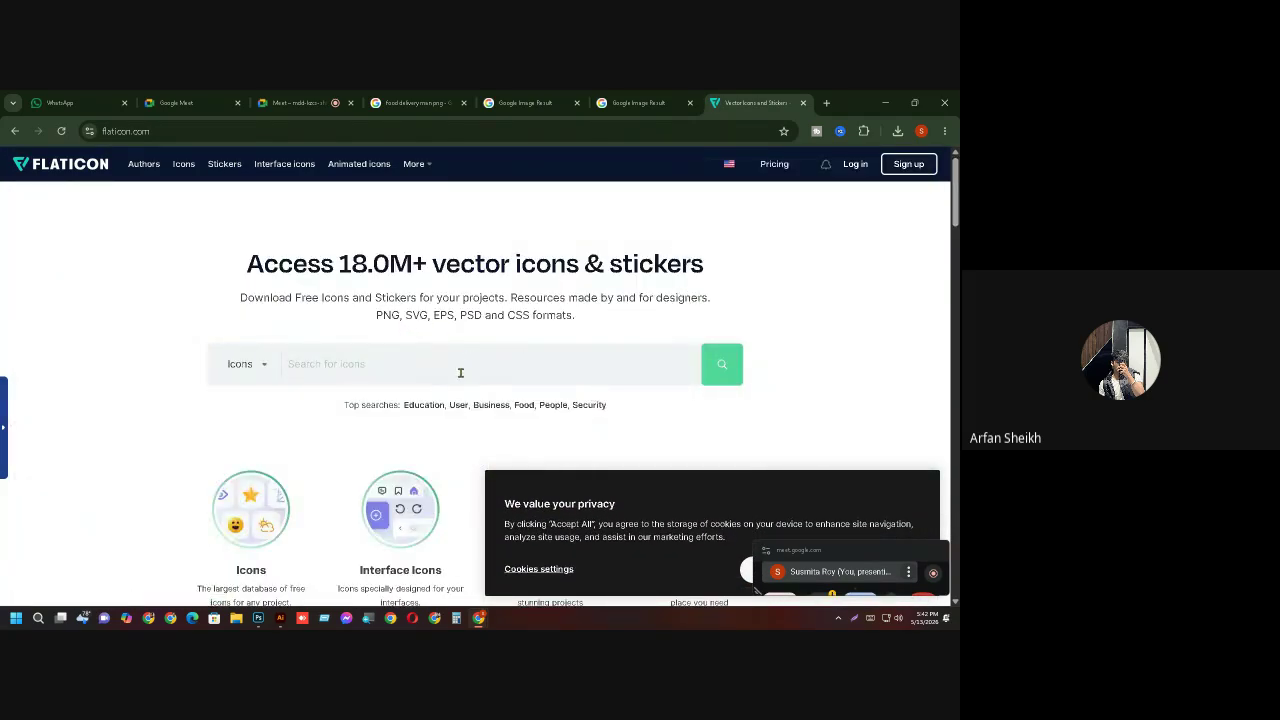
left_click(316, 366)
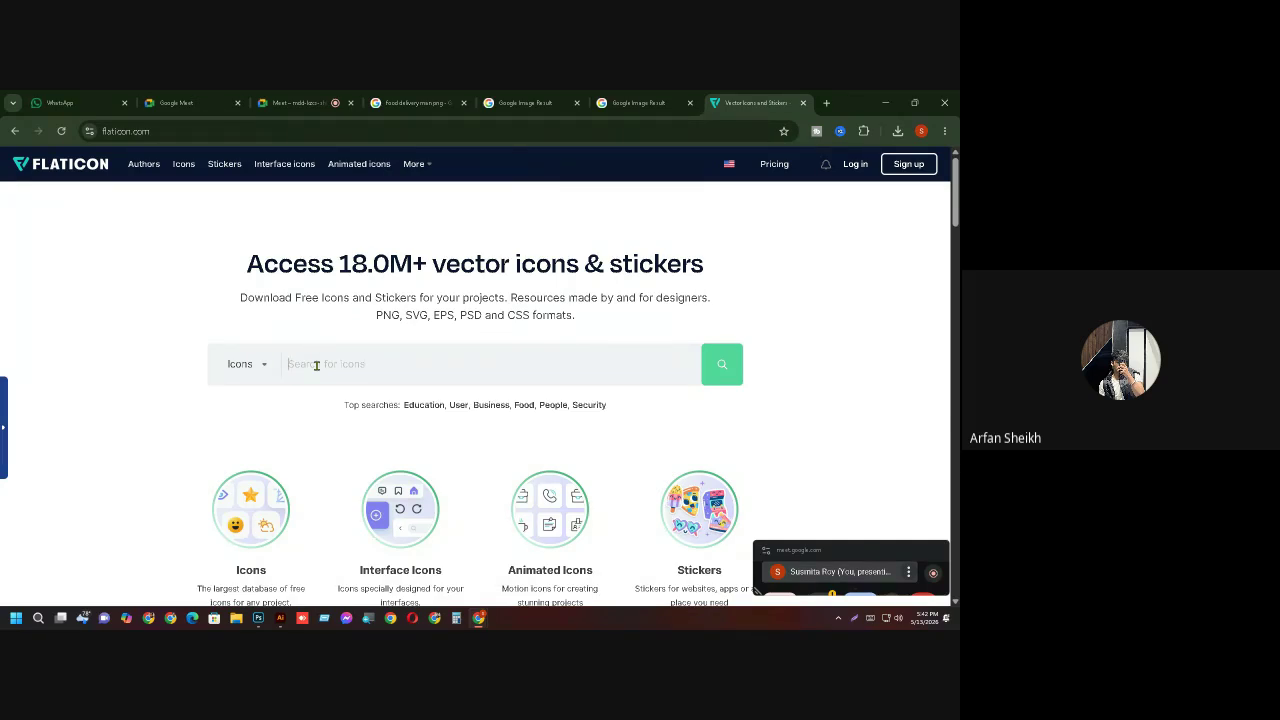
type("motorcyk")
key("Return")
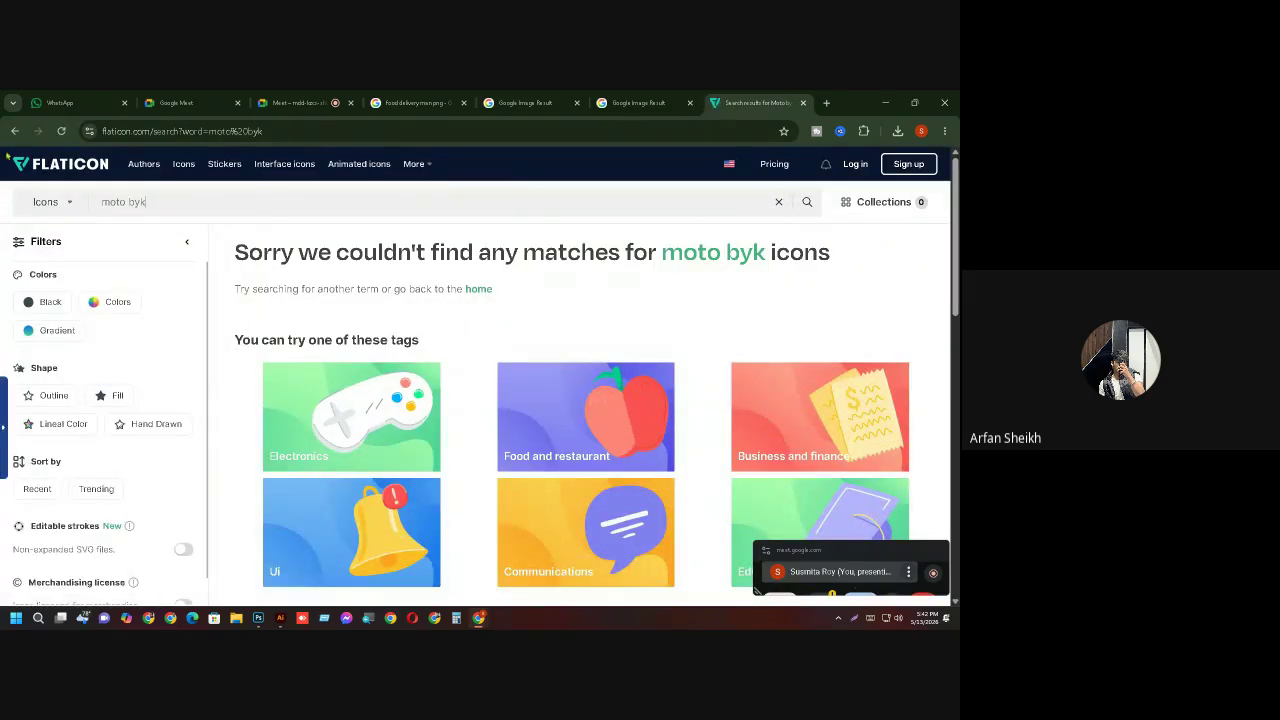
Return to the Flaticon home page and search its icons for "bike".
left_click(15, 131)
left_click(325, 364)
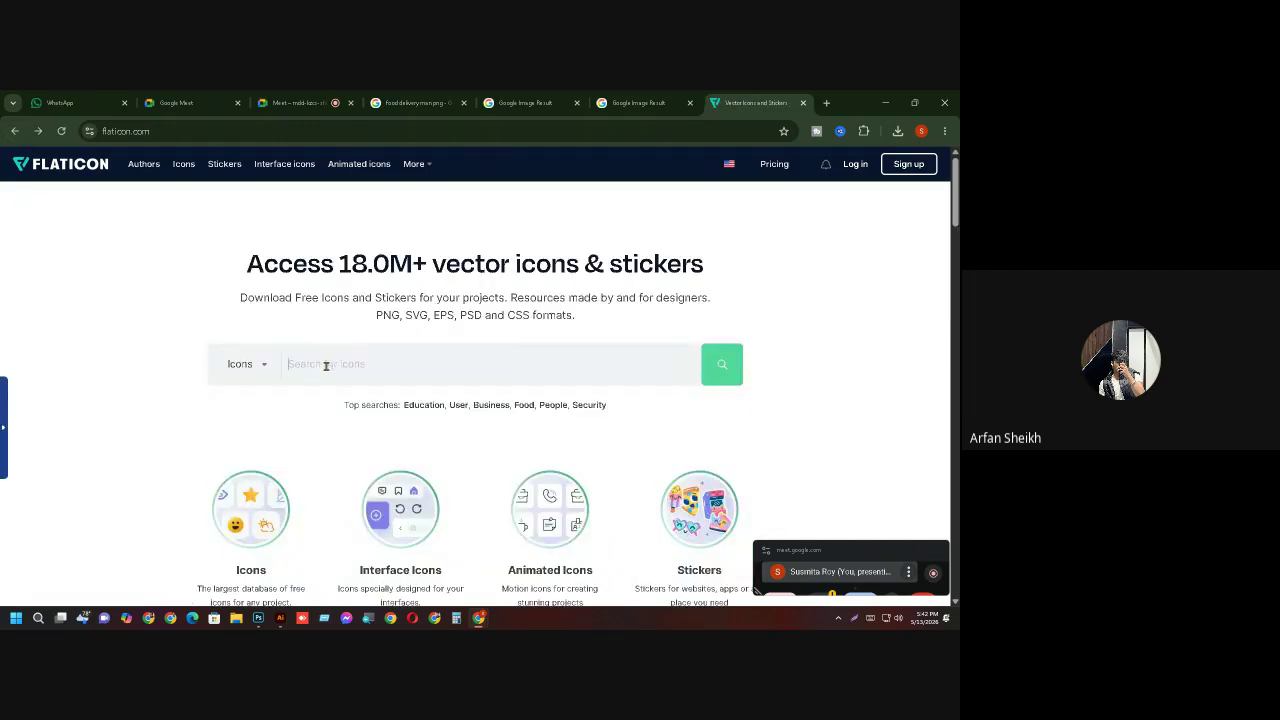
type("bike")
key("Return")
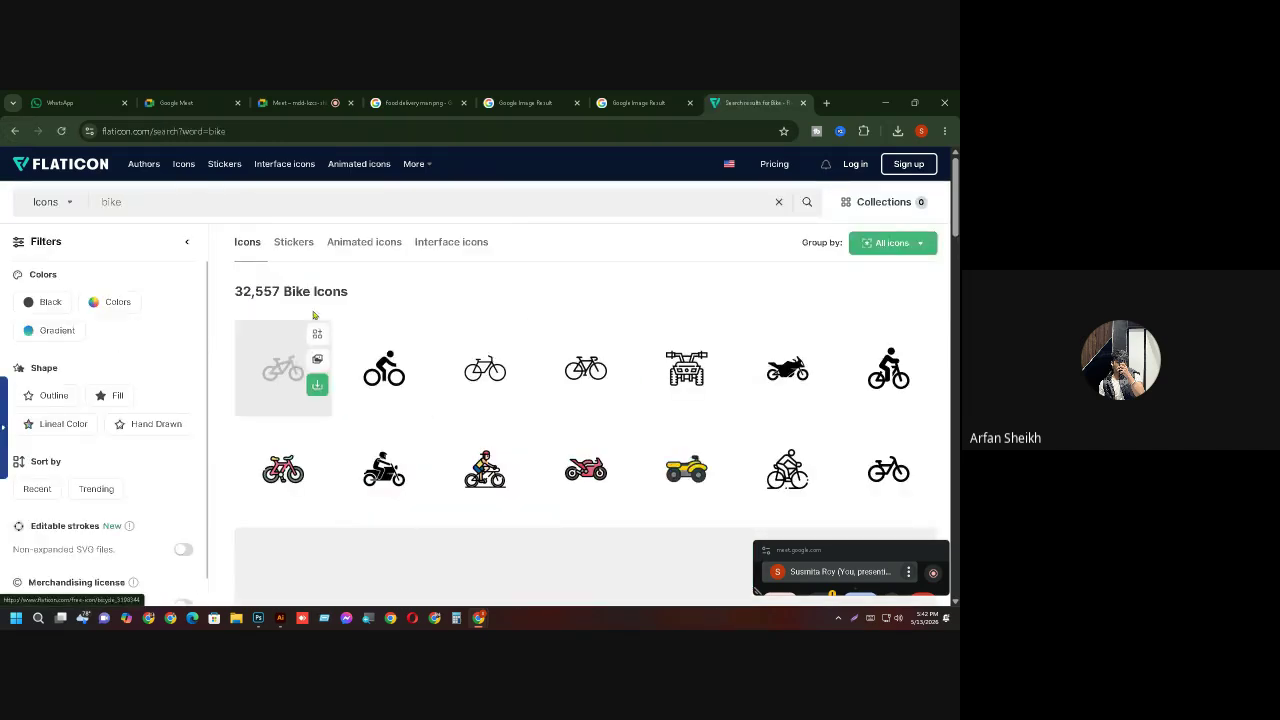
Refine the Flaticon icon search to "delivery bike".
left_click(104, 203)
type("dev")
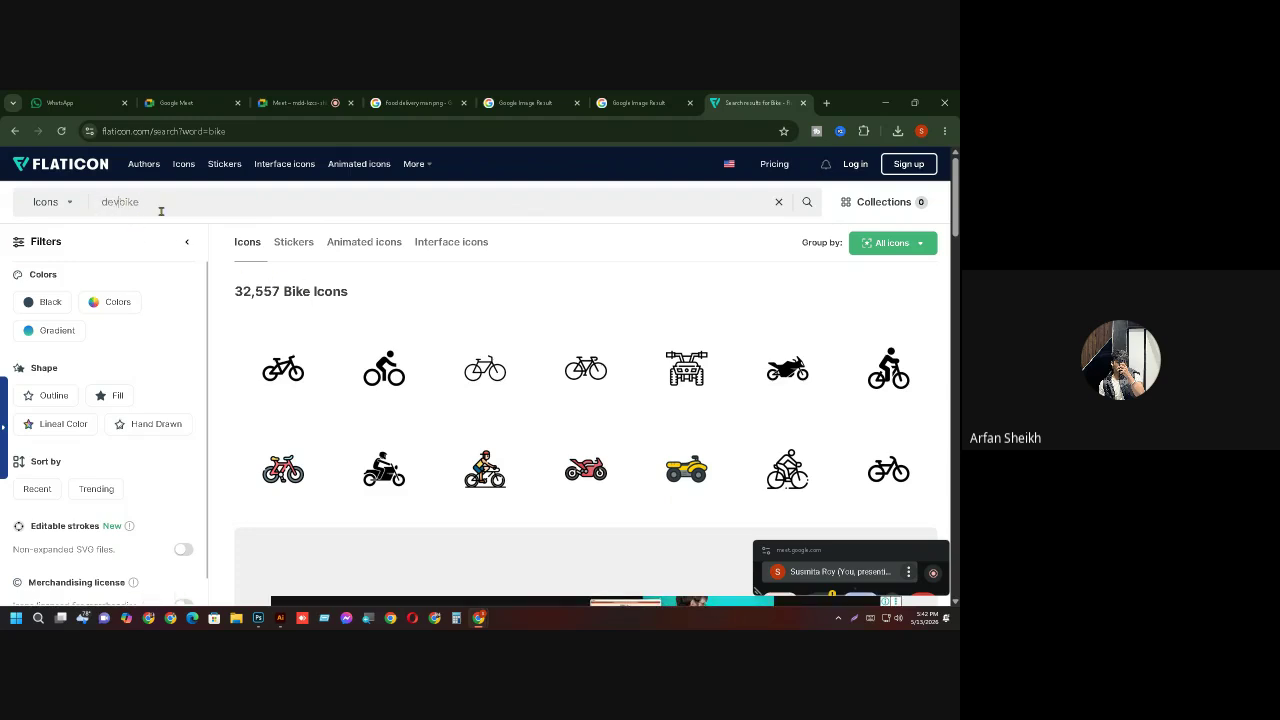
key("BackSpace")
type("livery")
key("Return")
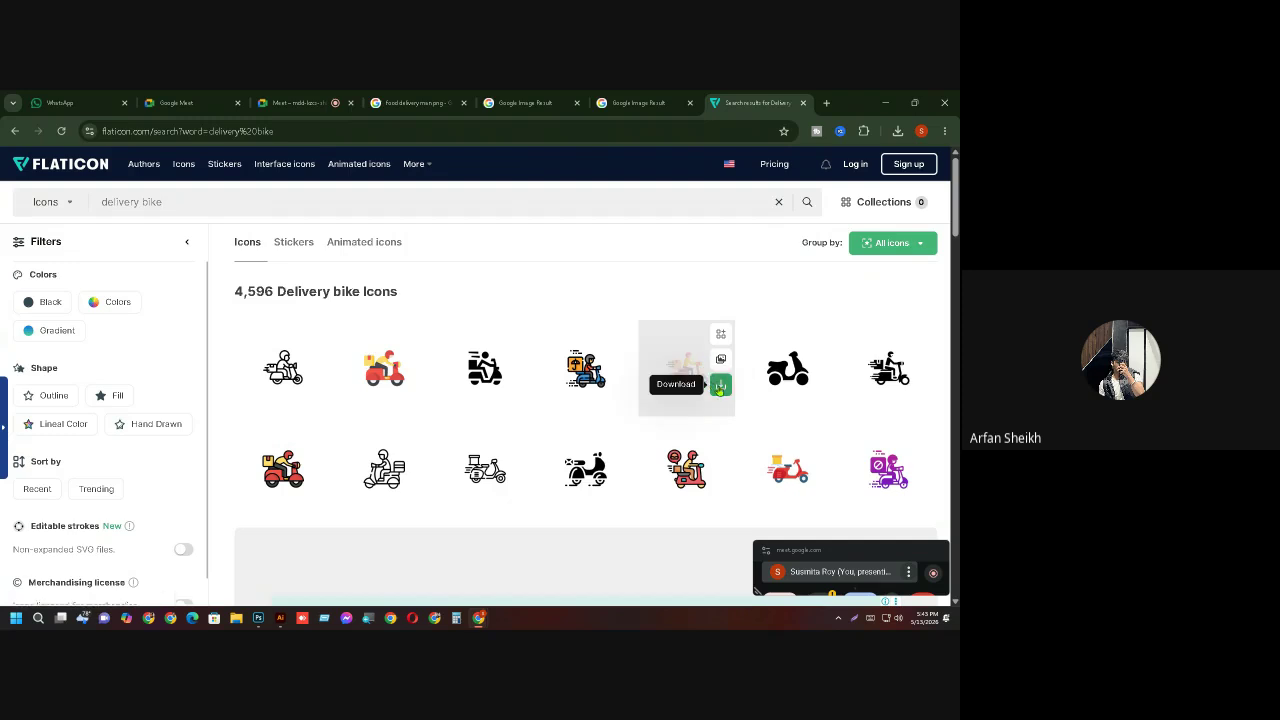
Download the red scooter courier icon "Fast shipping" as a free PNG.
left_click(720, 387)
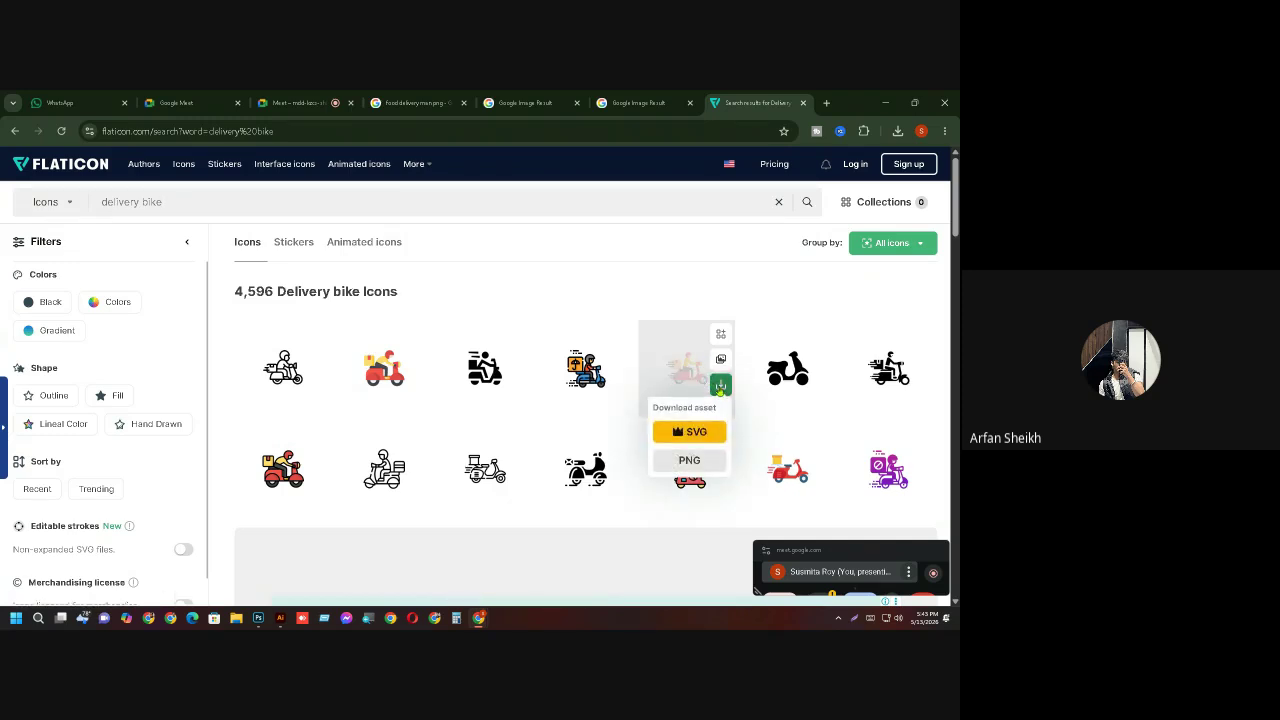
left_click(690, 460)
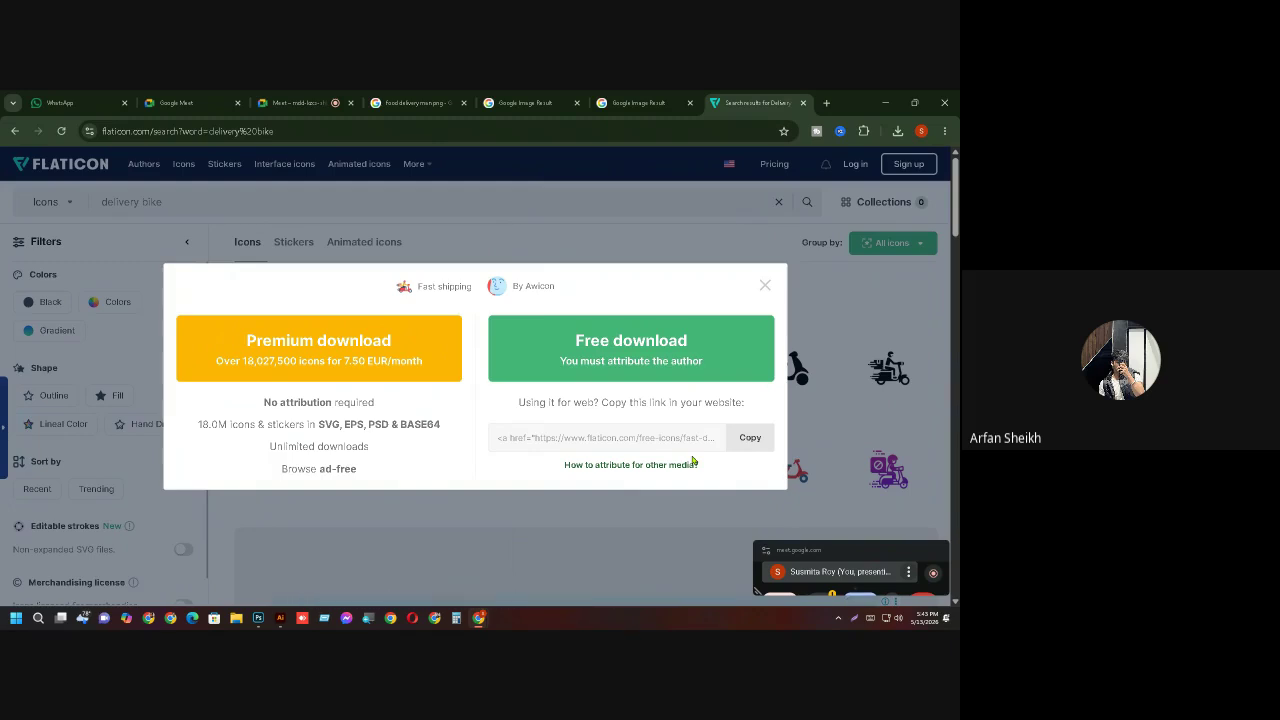
left_click(646, 351)
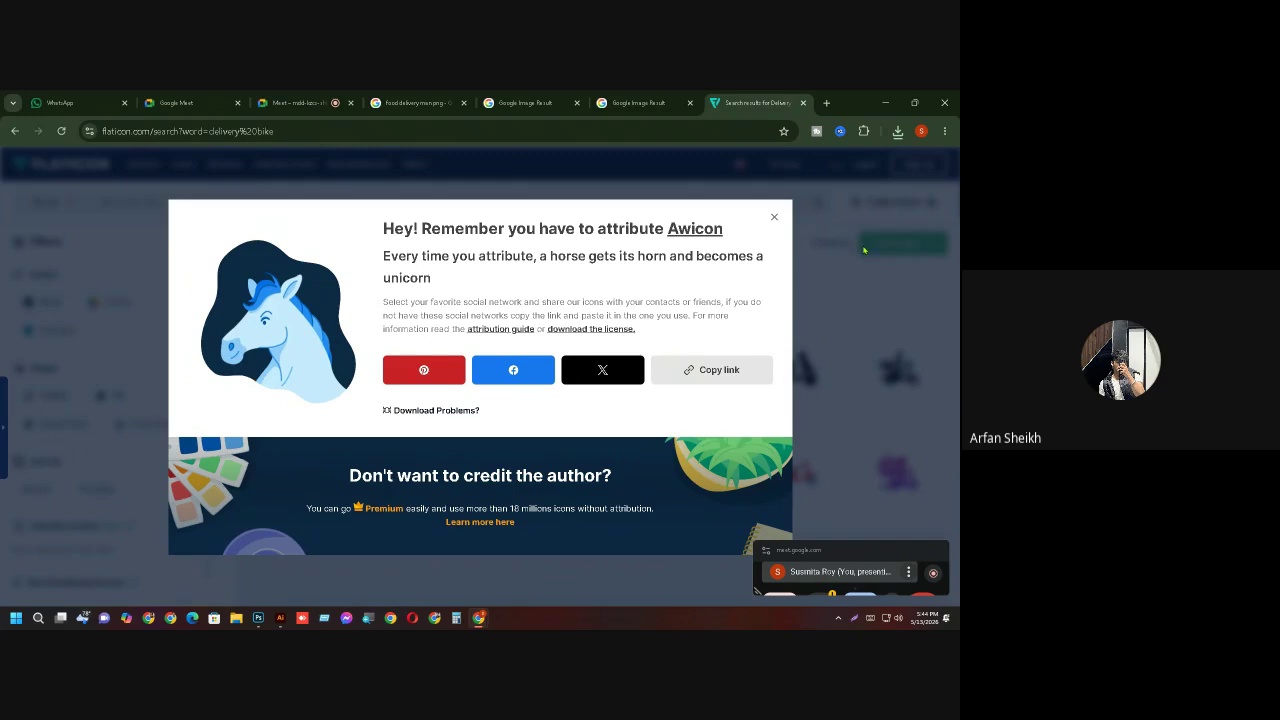
Open the downloaded fast-shipping.png in Photoshop and copy the scooter icon into the grocery poster document.
left_click(897, 133)
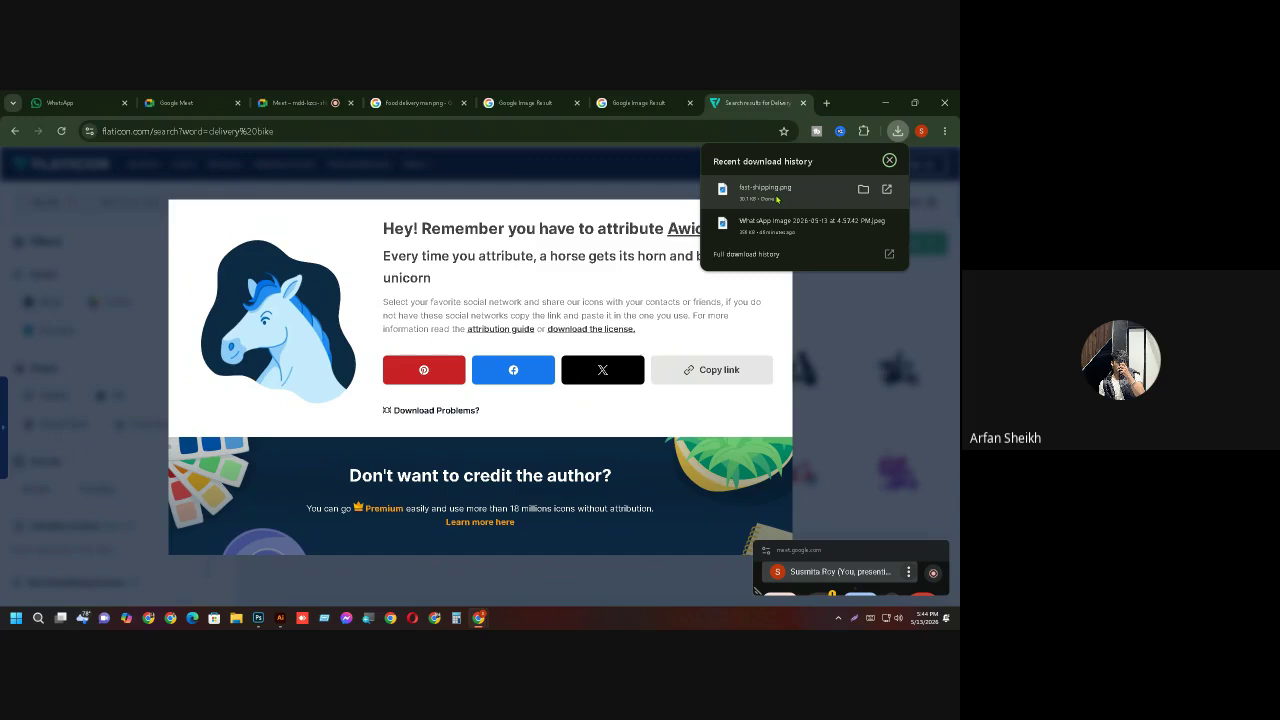
left_click_drag(777, 199, 395, 130)
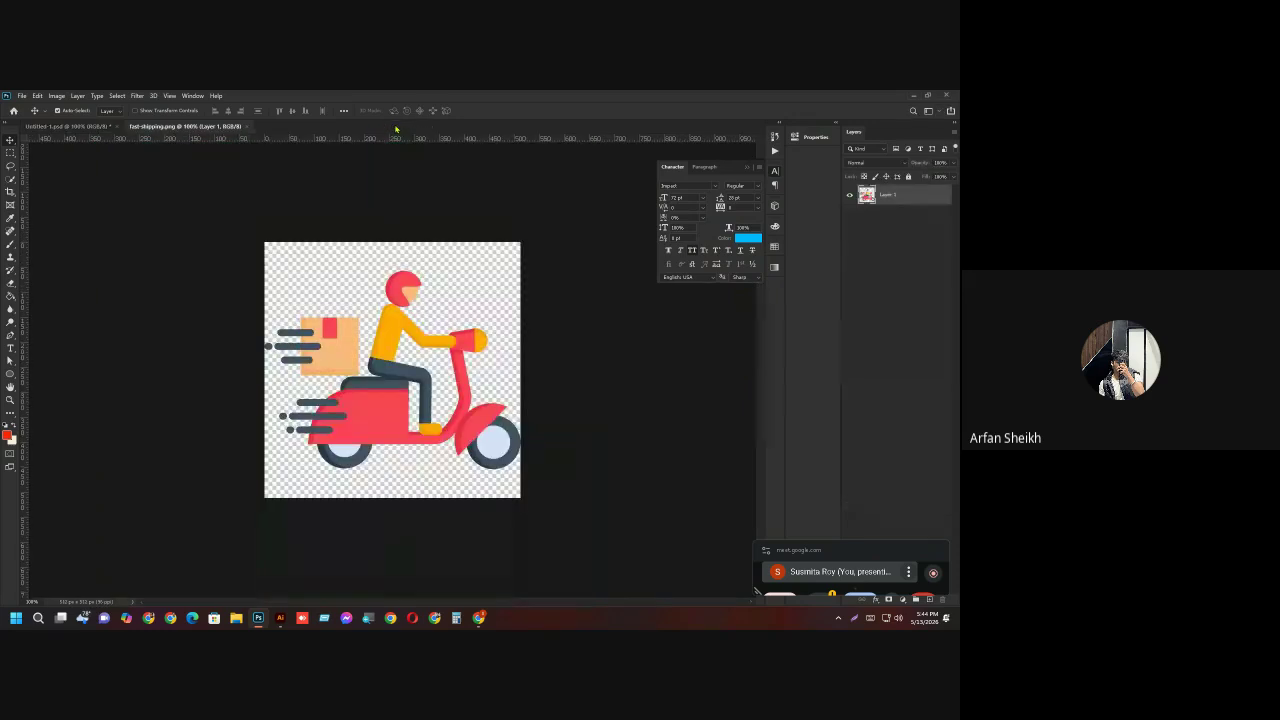
left_click_drag(386, 355, 432, 440)
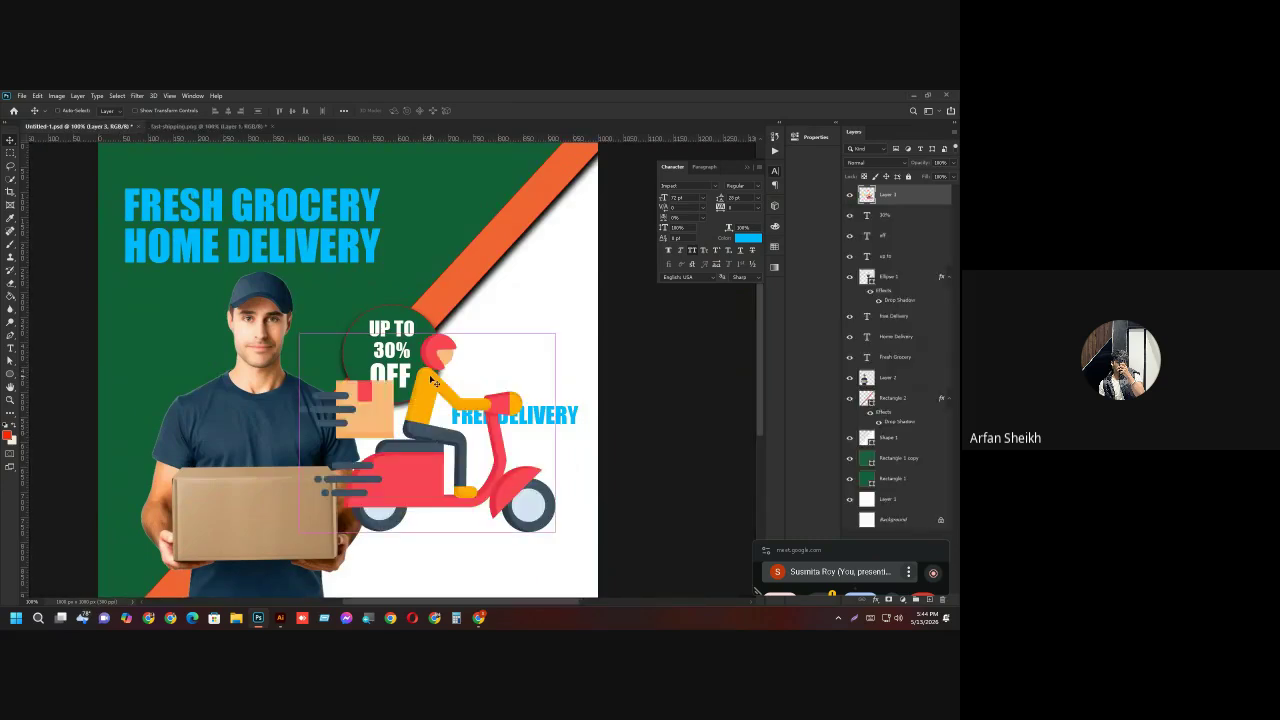
Scale the scooter icon down to about the height of the FREE DELIVERY text and place it just before the word FREE.
key("ctrl+t")
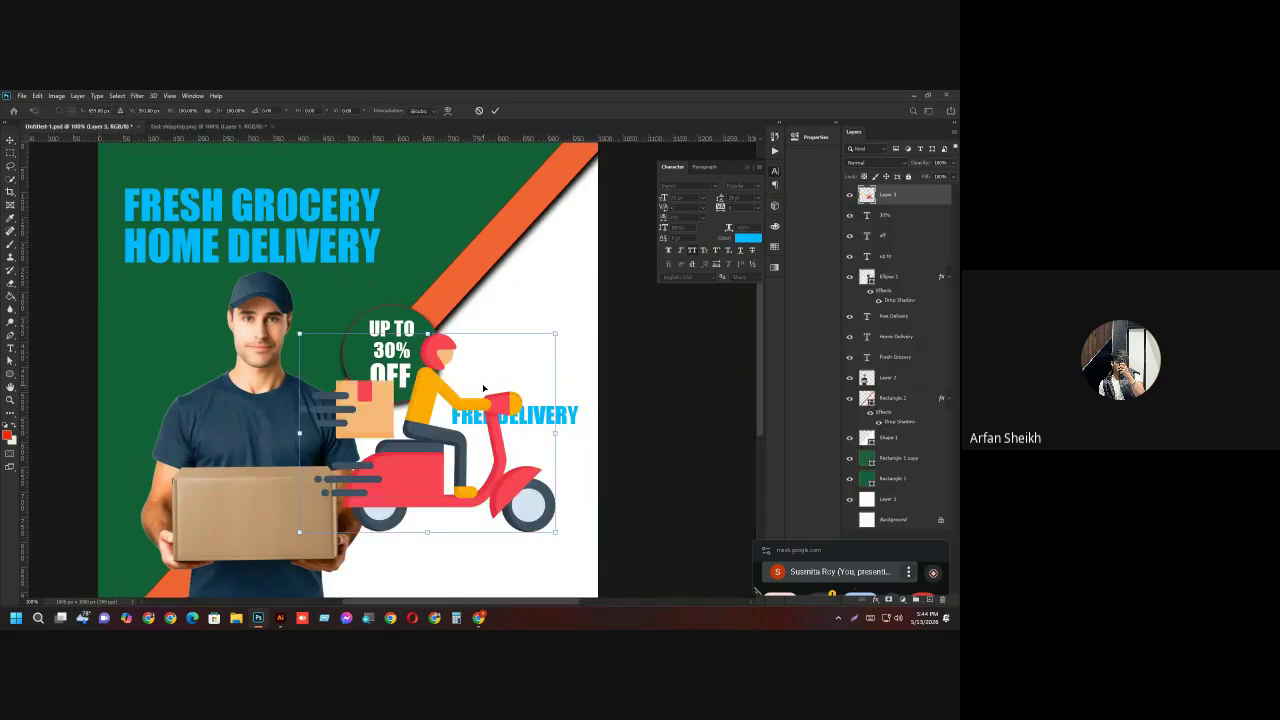
left_click_drag(427, 333, 457, 384)
scroll(451, 415, "up", 2)
left_click_drag(360, 391, 372, 388)
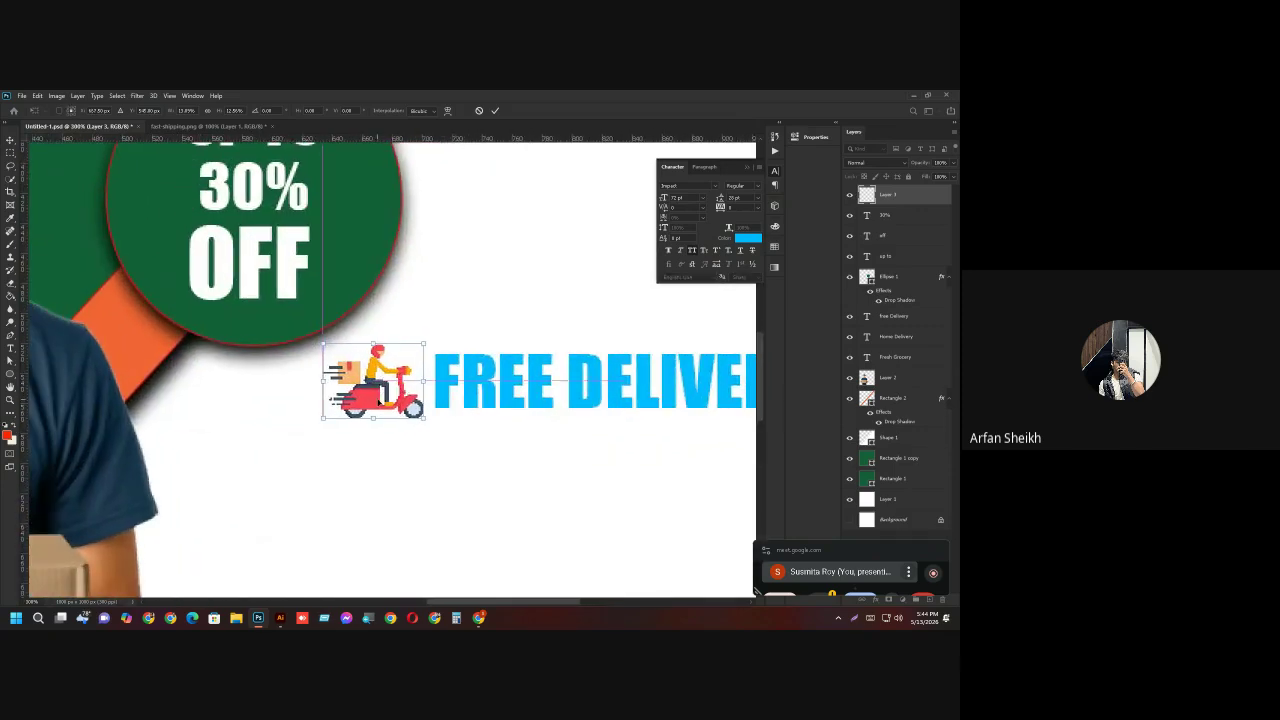
key("Return")
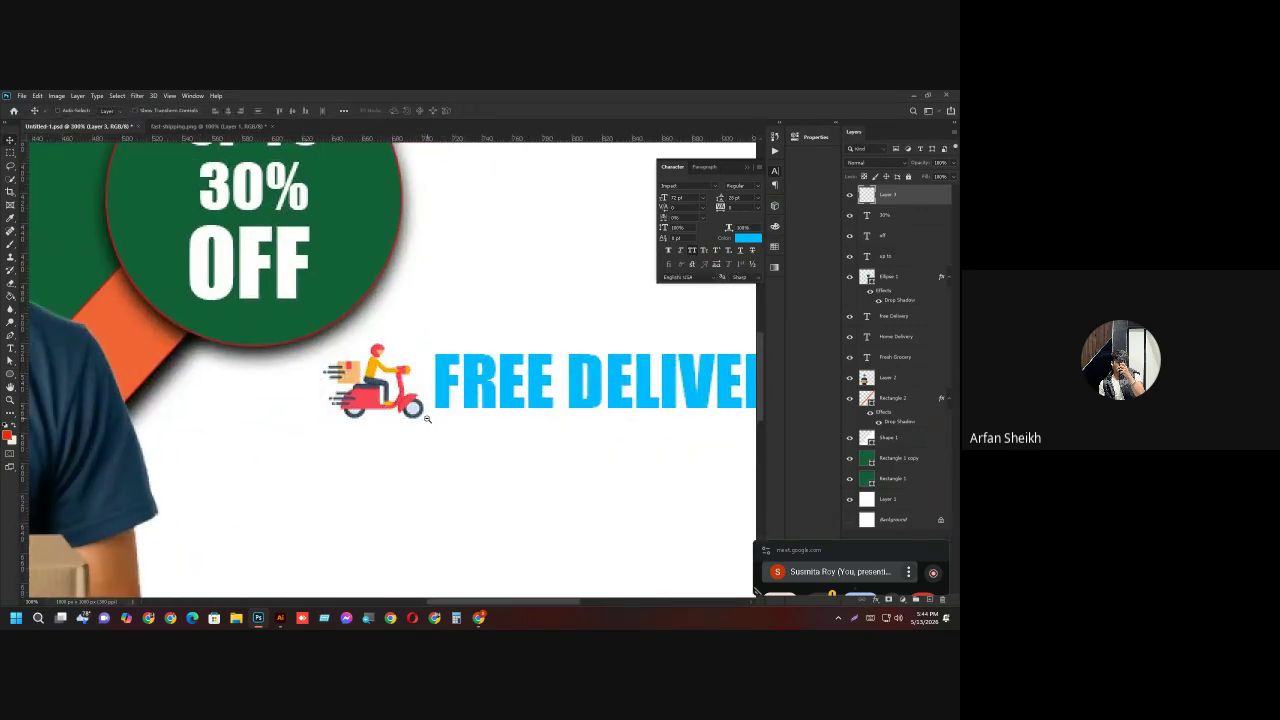
scroll(428, 418, "down", 3)
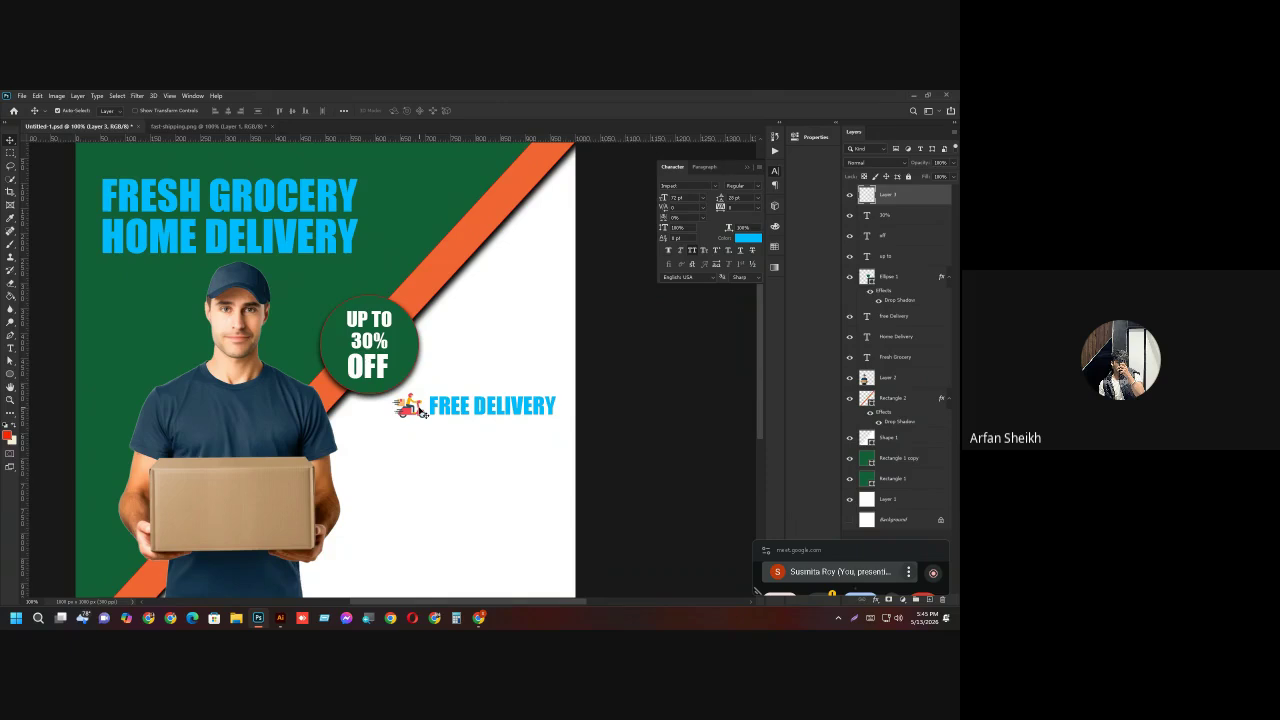
scroll(371, 420, "up", 3)
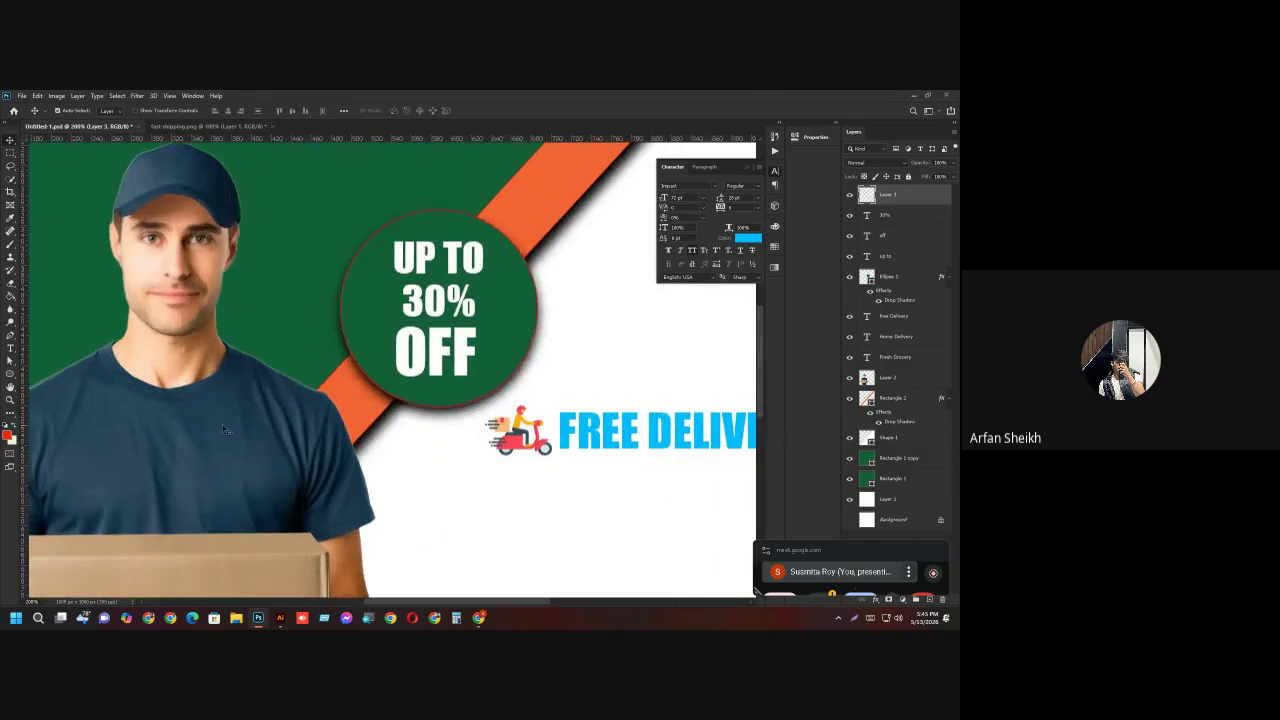
scroll(410, 402, "down", 1)
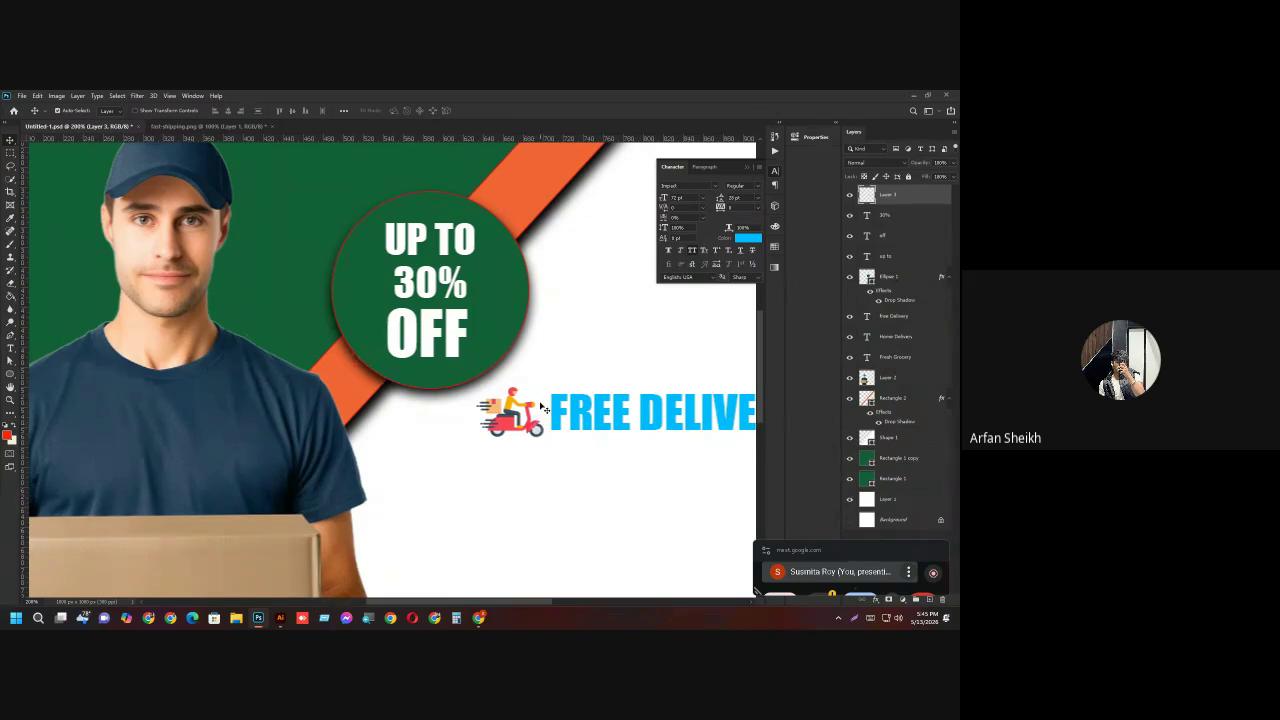
scroll(520, 400, "down", 3)
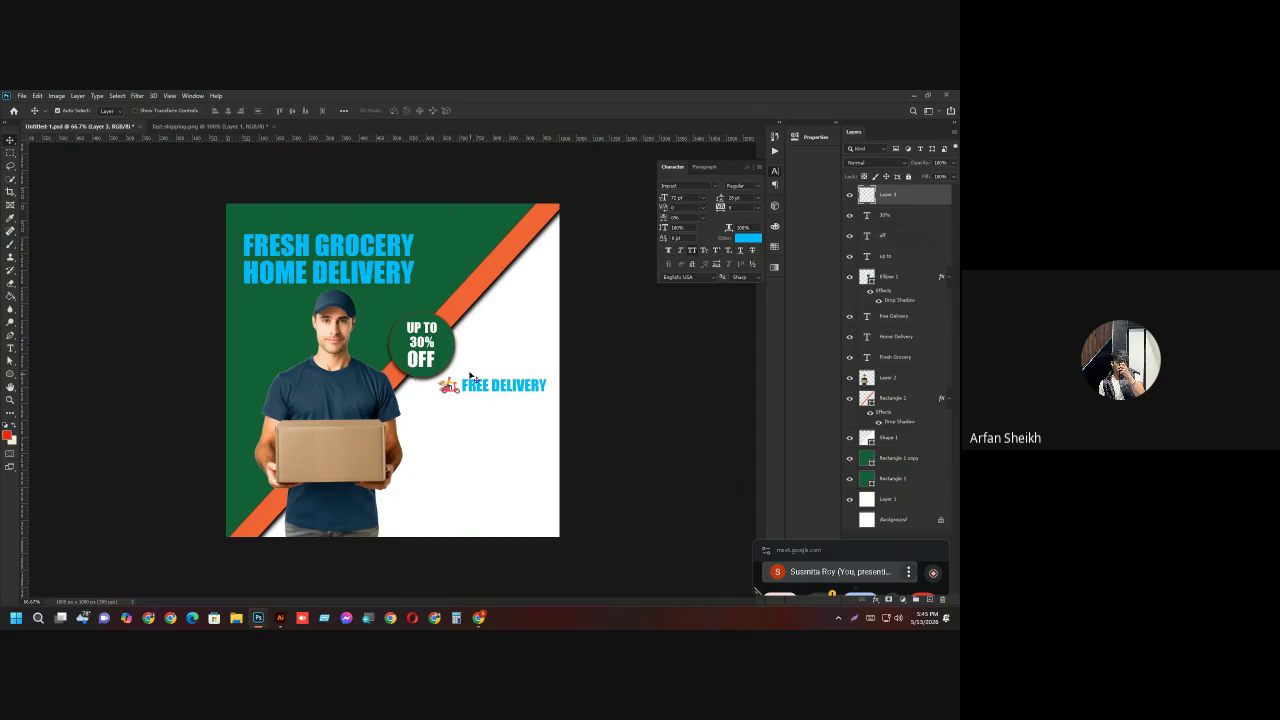
scroll(465, 380, "up", 3)
left_click_drag(443, 298, 436, 269)
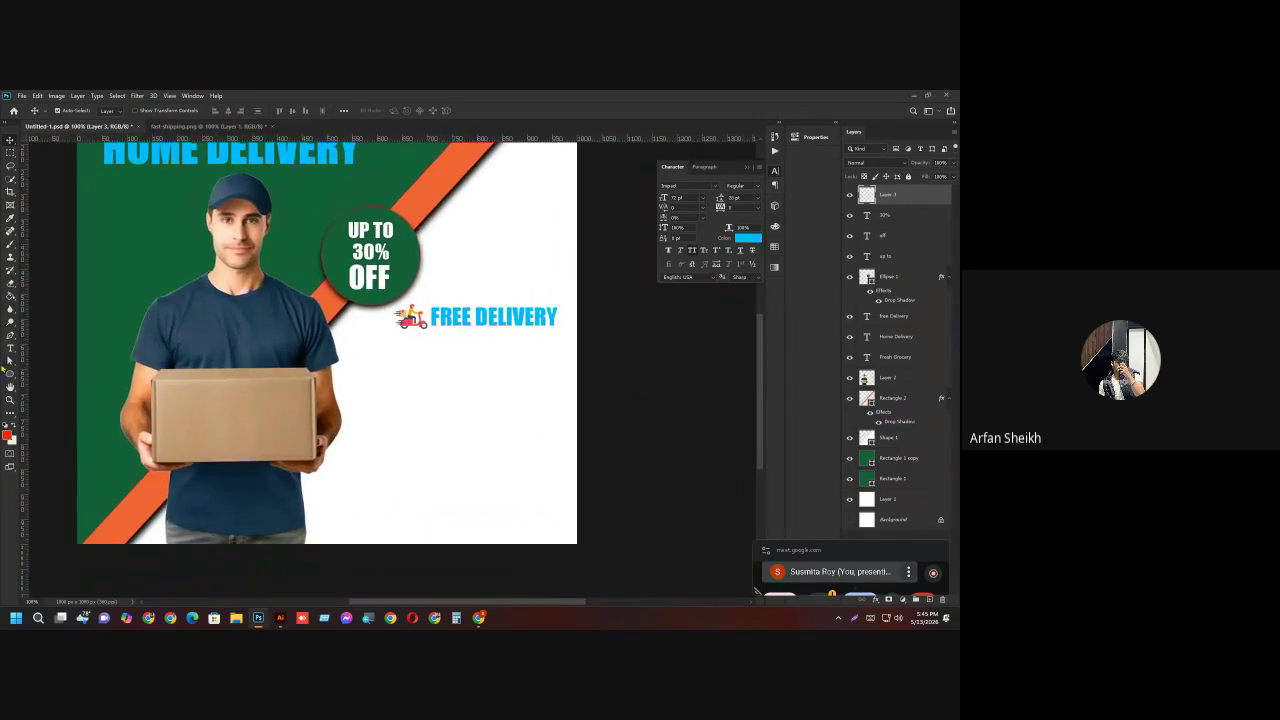
left_click(10, 349)
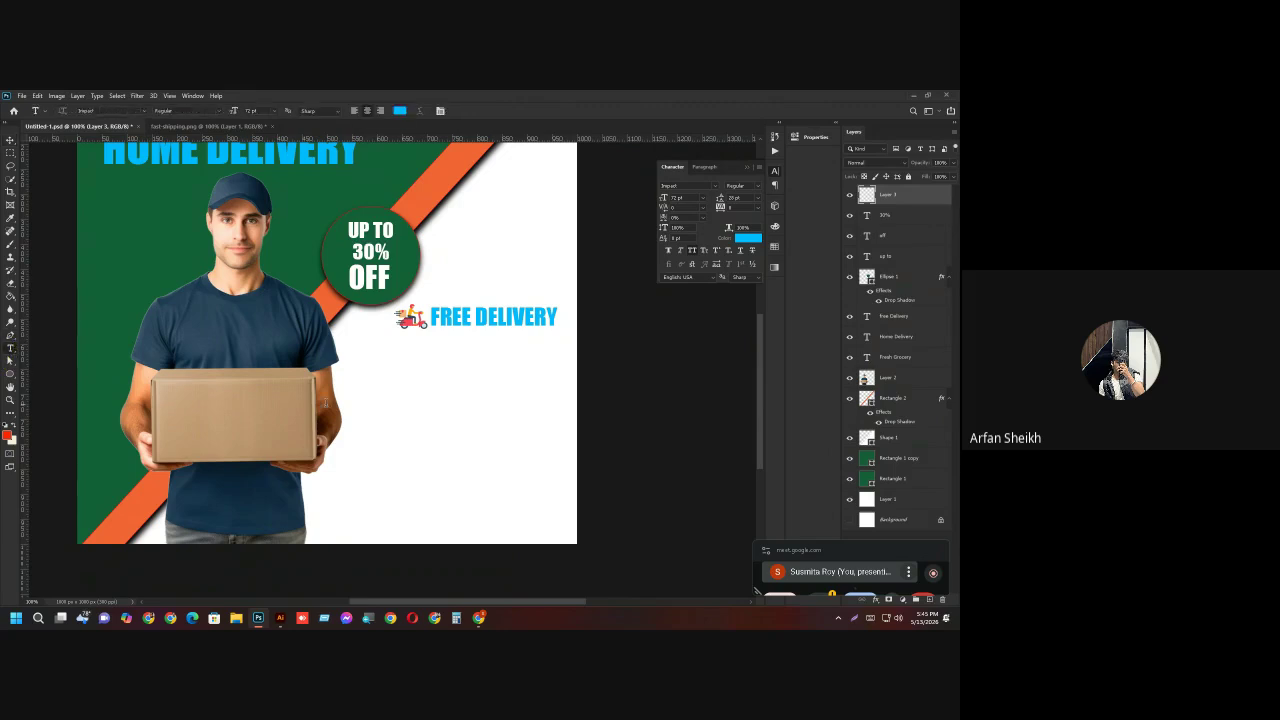
left_click_drag(272, 293, 526, 492)
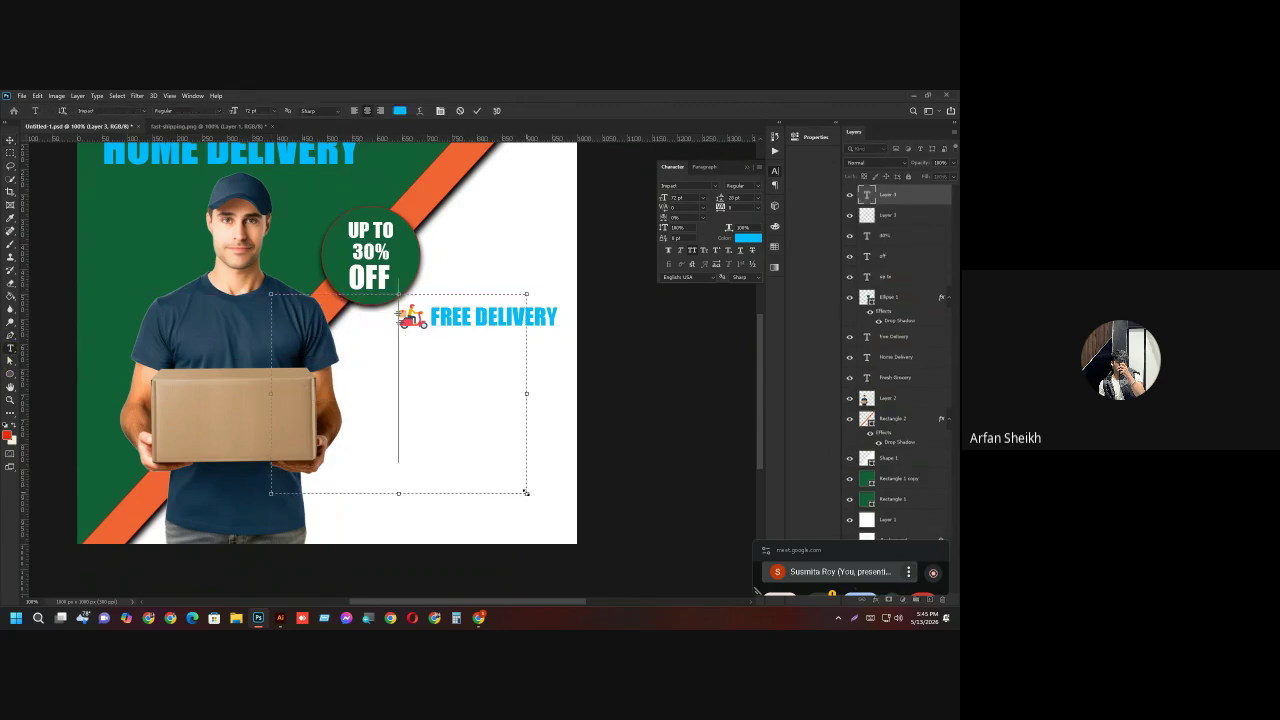
left_click(11, 142)
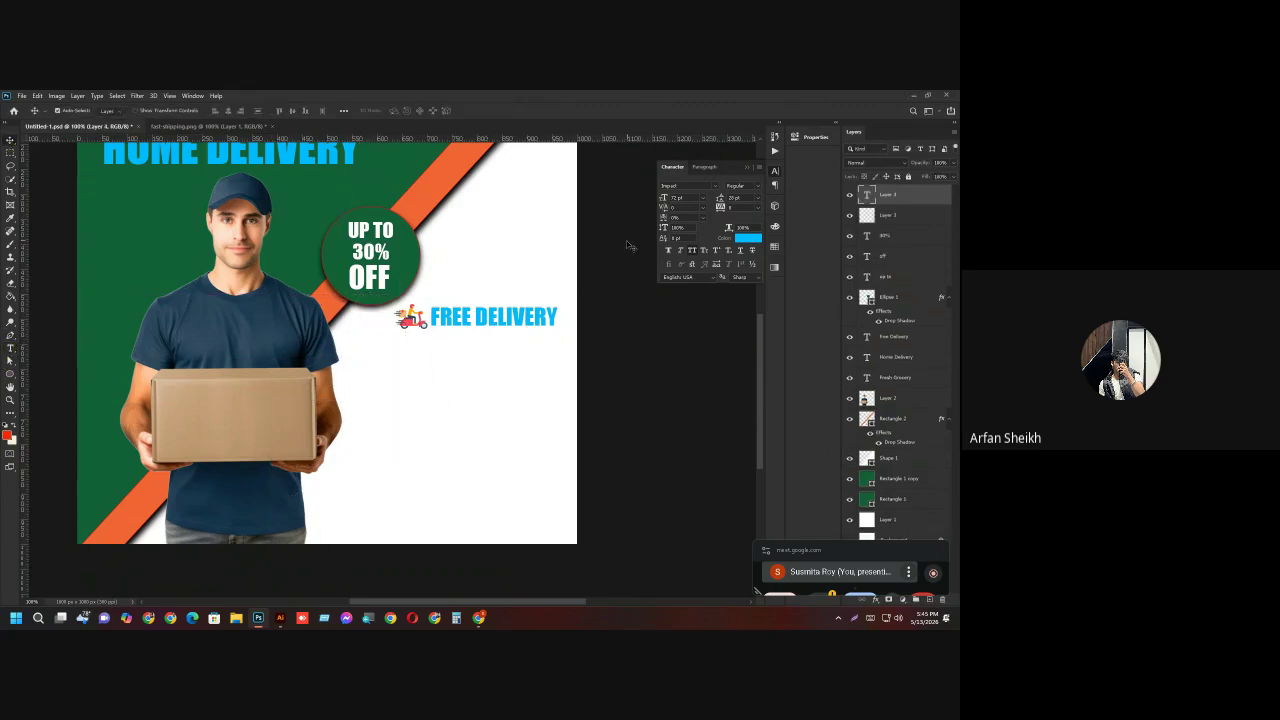
left_click(747, 241)
left_click_drag(526, 268, 497, 320)
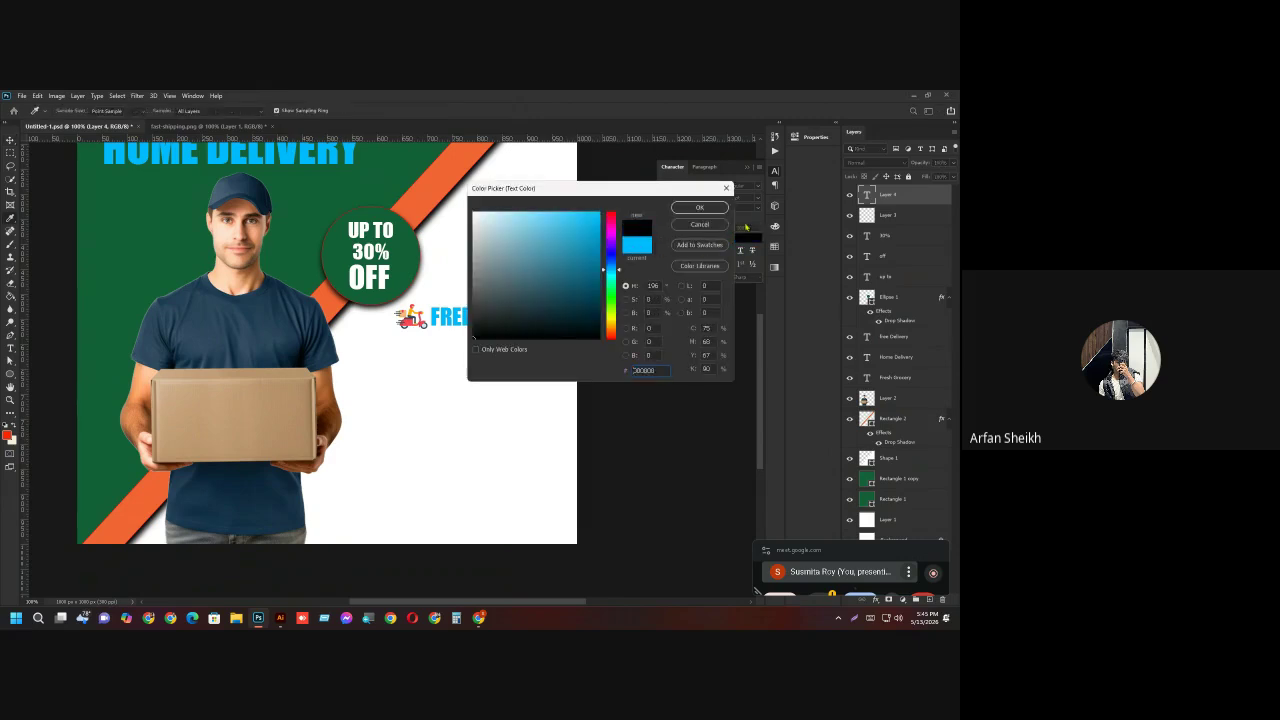
left_click(699, 207)
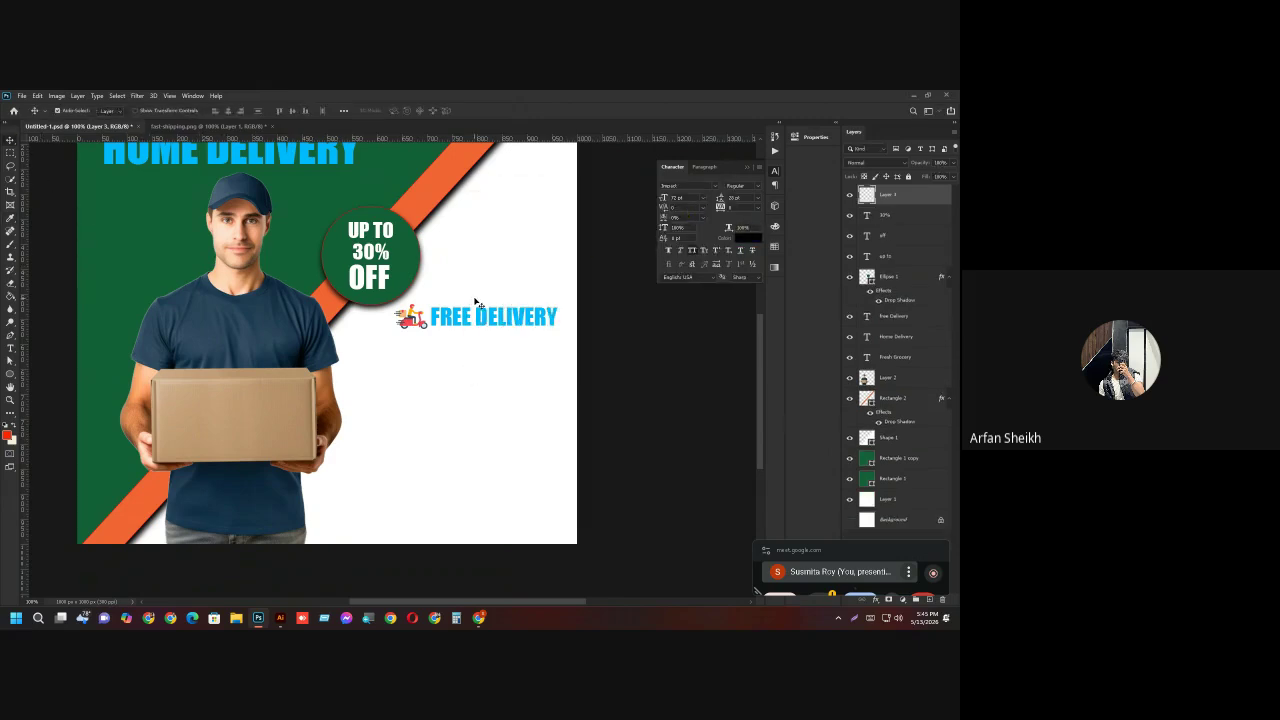
Switch to Illustrator and create a wide area-type block filled with Lorem ipsum placeholder text on the empty canvas outside the artboard.
left_click(280, 617)
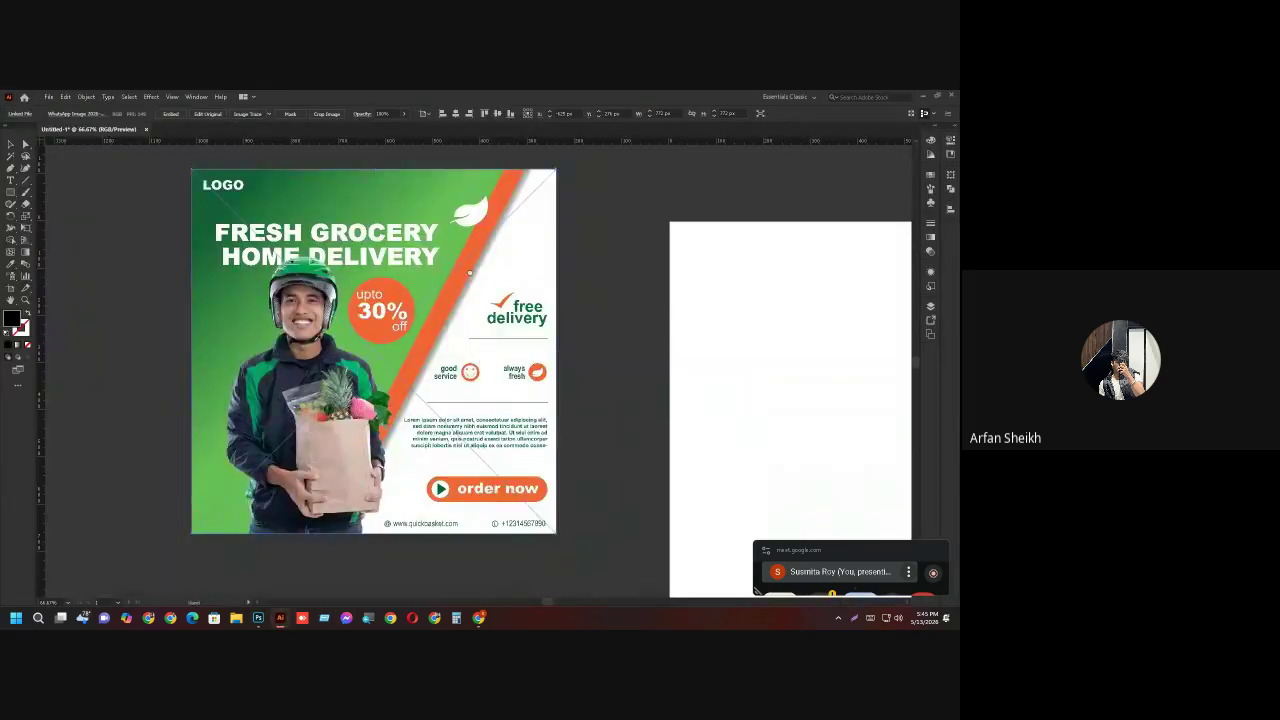
left_click_drag(405, 155, 431, 474)
left_click(10, 181)
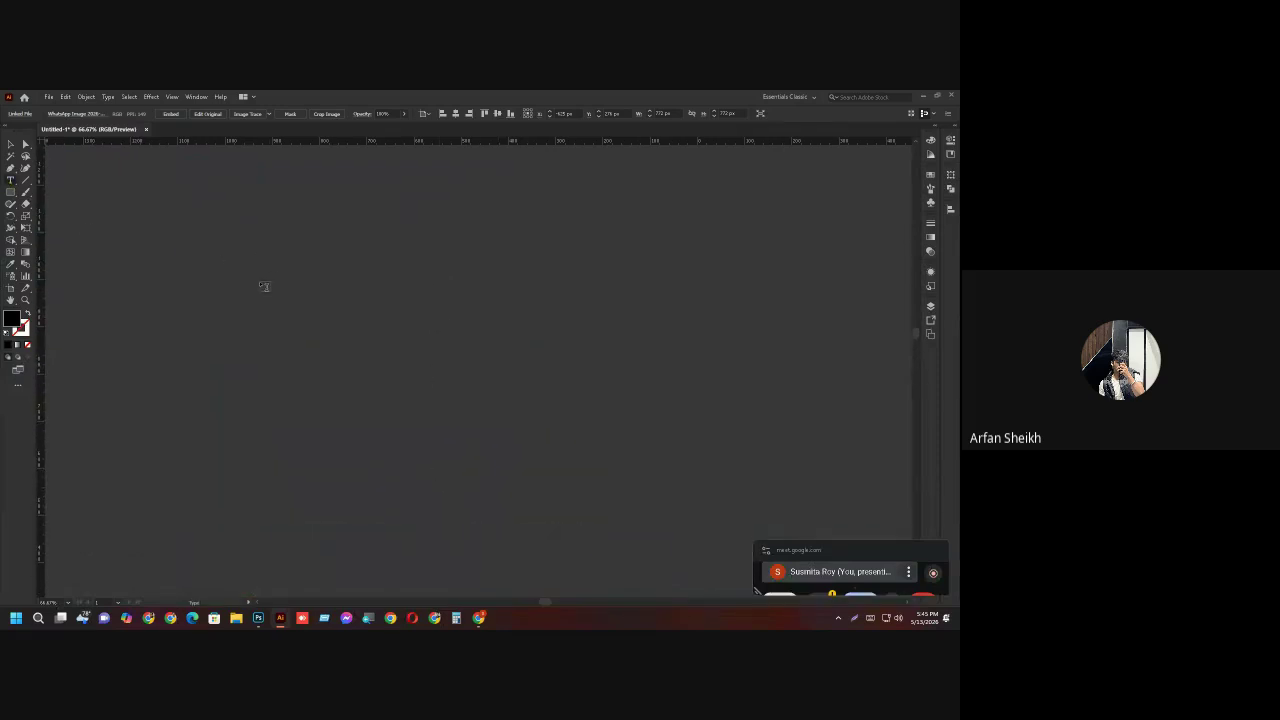
left_click_drag(217, 250, 499, 392)
left_click(10, 146)
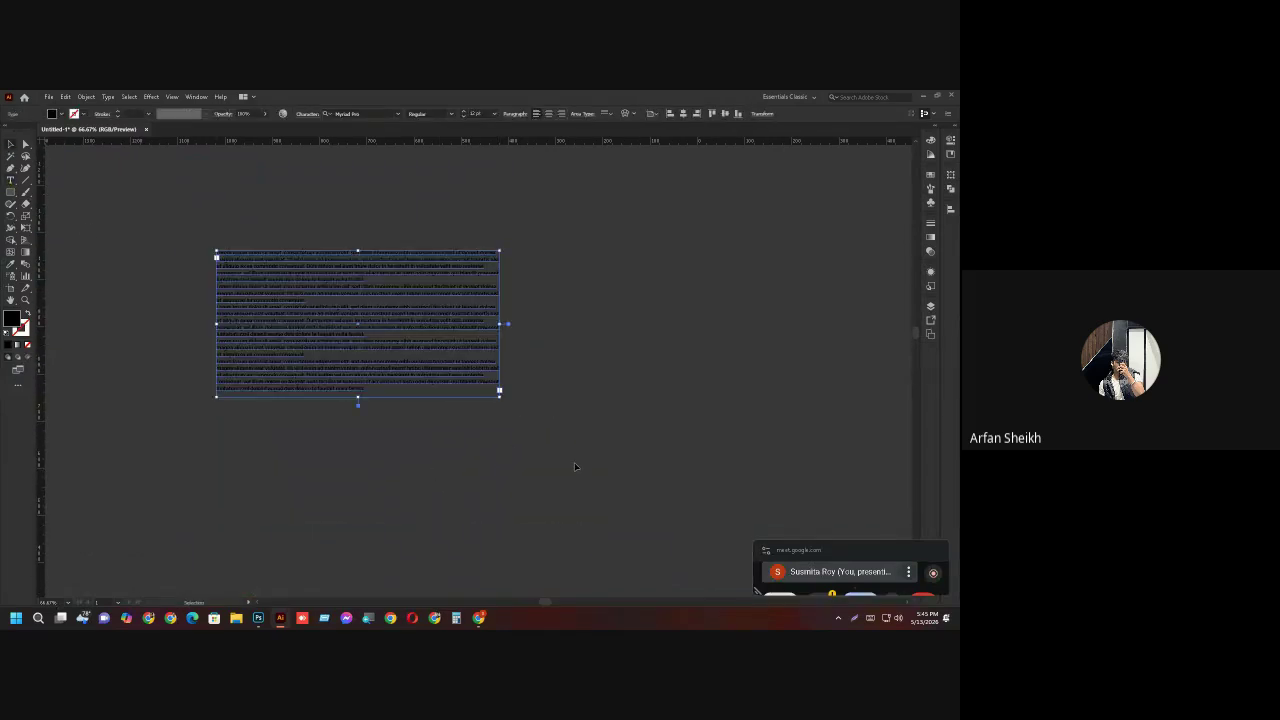
left_click(574, 462)
left_click_drag(362, 334, 404, 342)
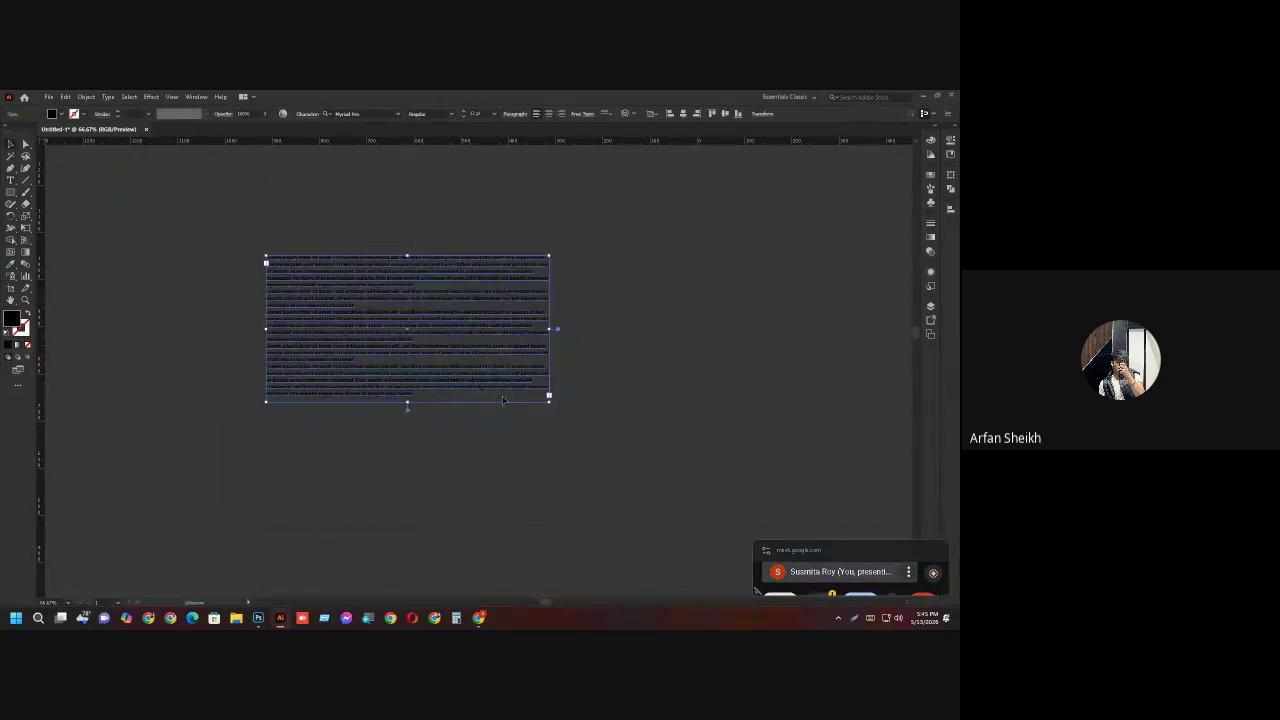
key("a")
key("v")
left_click(674, 381)
left_click(478, 348)
left_click(259, 618)
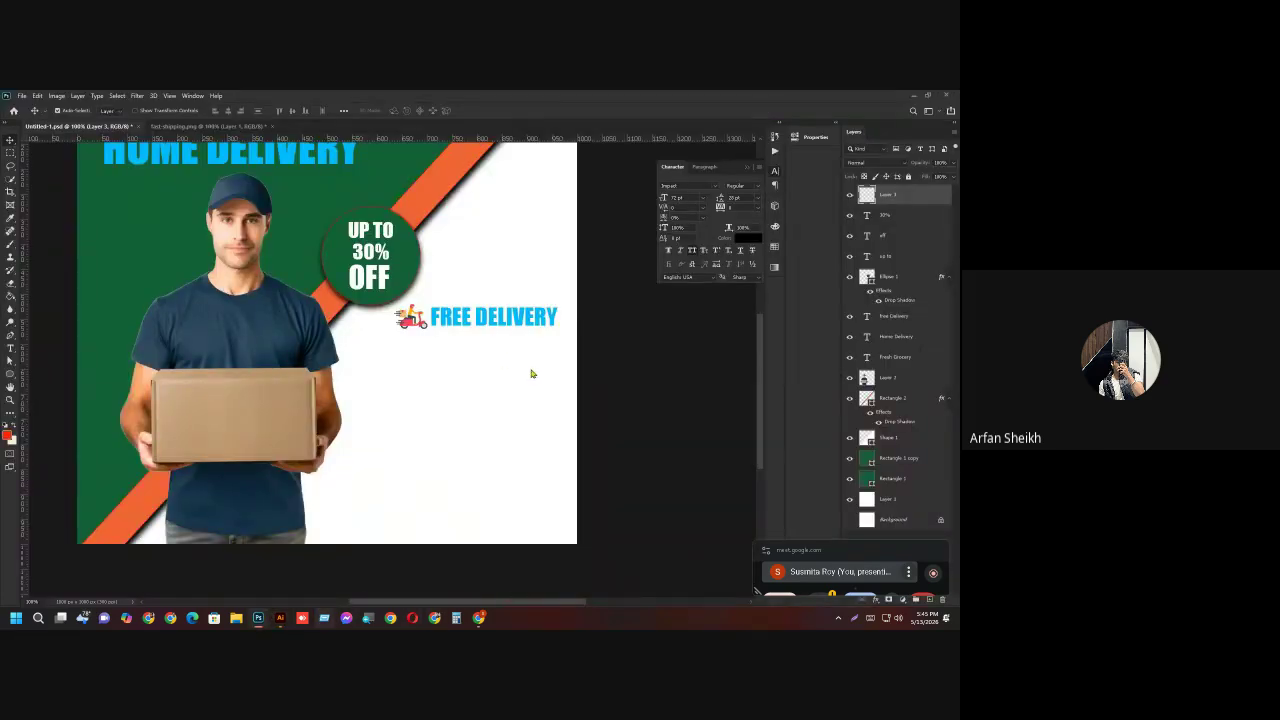
scroll(506, 357, "up", 2)
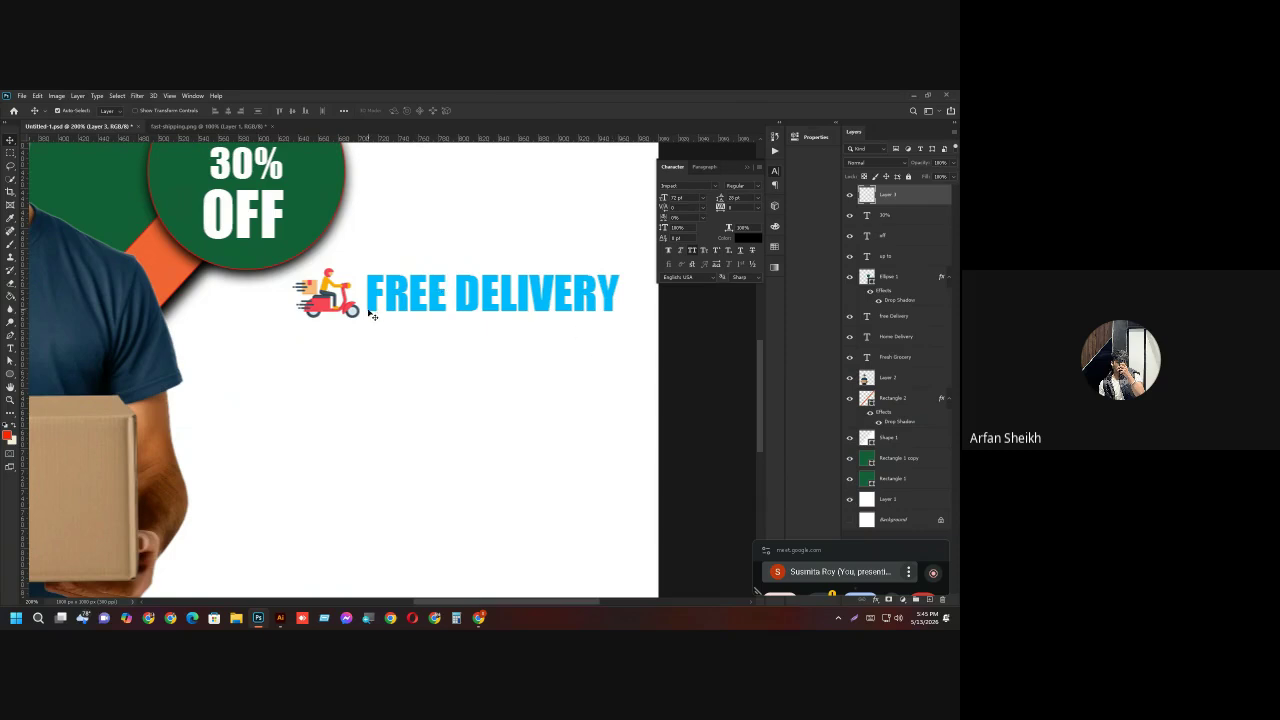
scroll(370, 315, "right", 1)
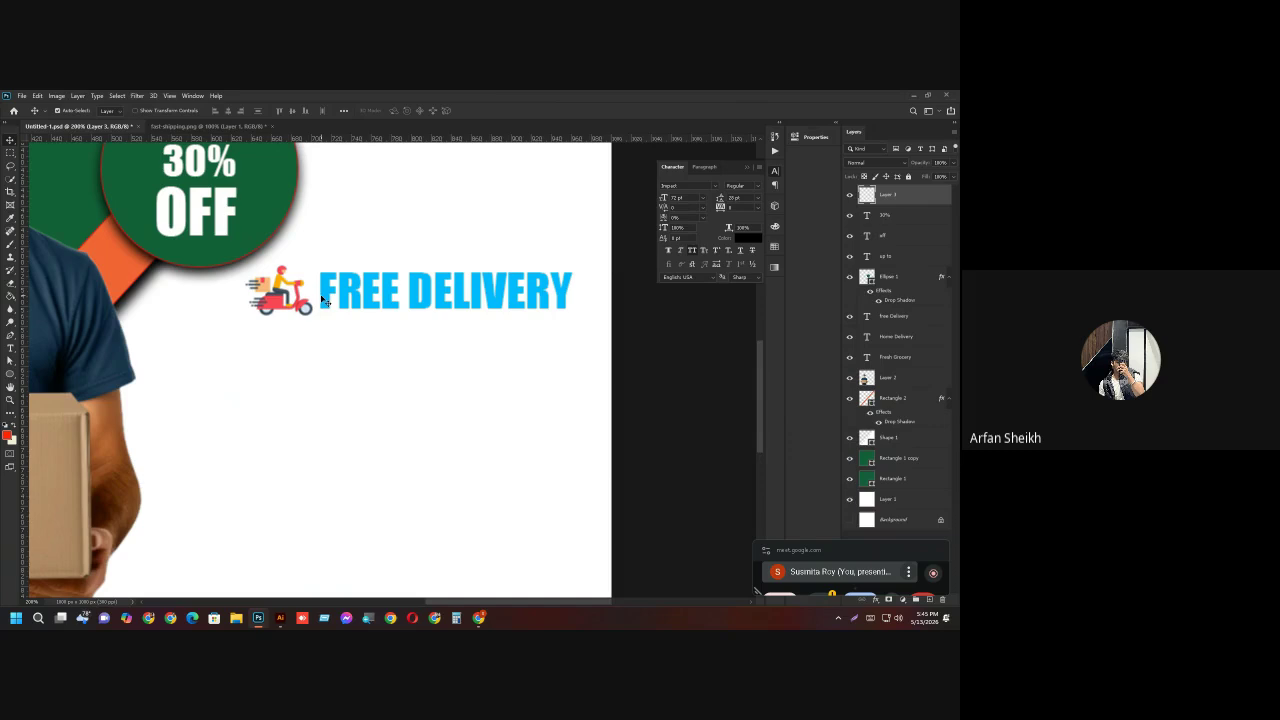
Return to Illustrator and try centre alignment on the Lorem ipsum paragraph.
left_click(281, 617)
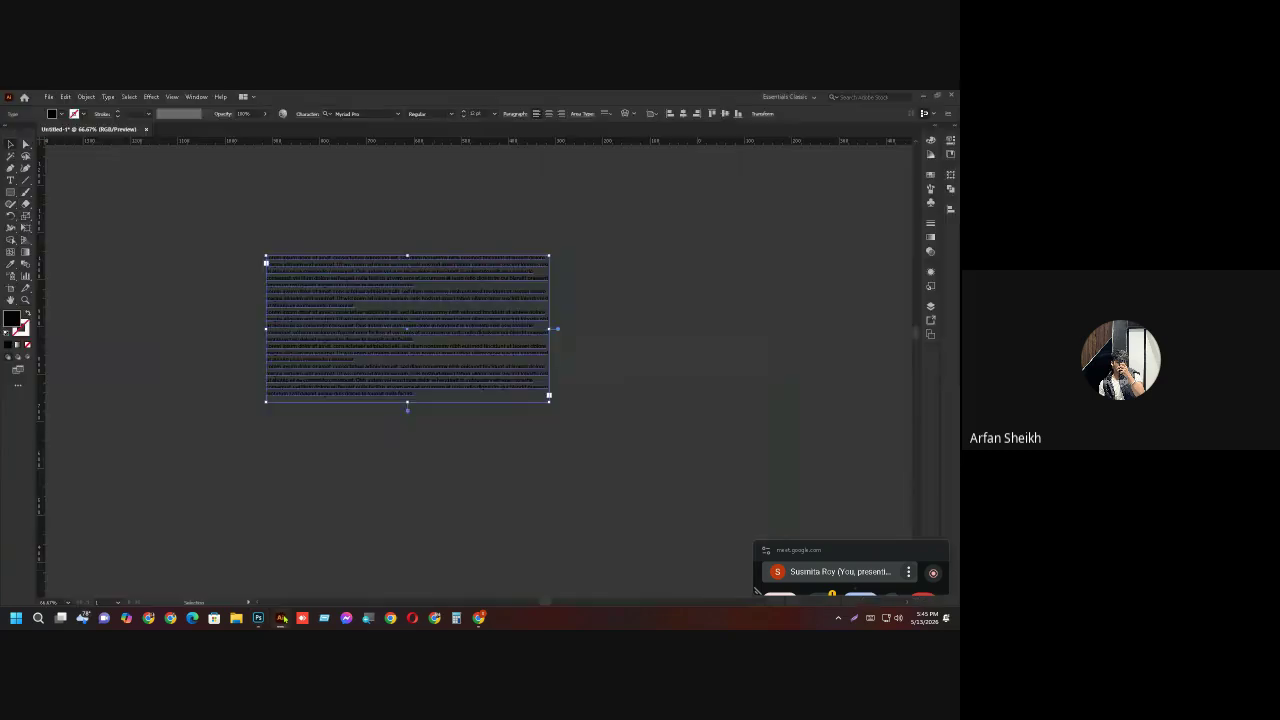
key("ctrl+plus")
key("ctrl+plus")
left_click(278, 328)
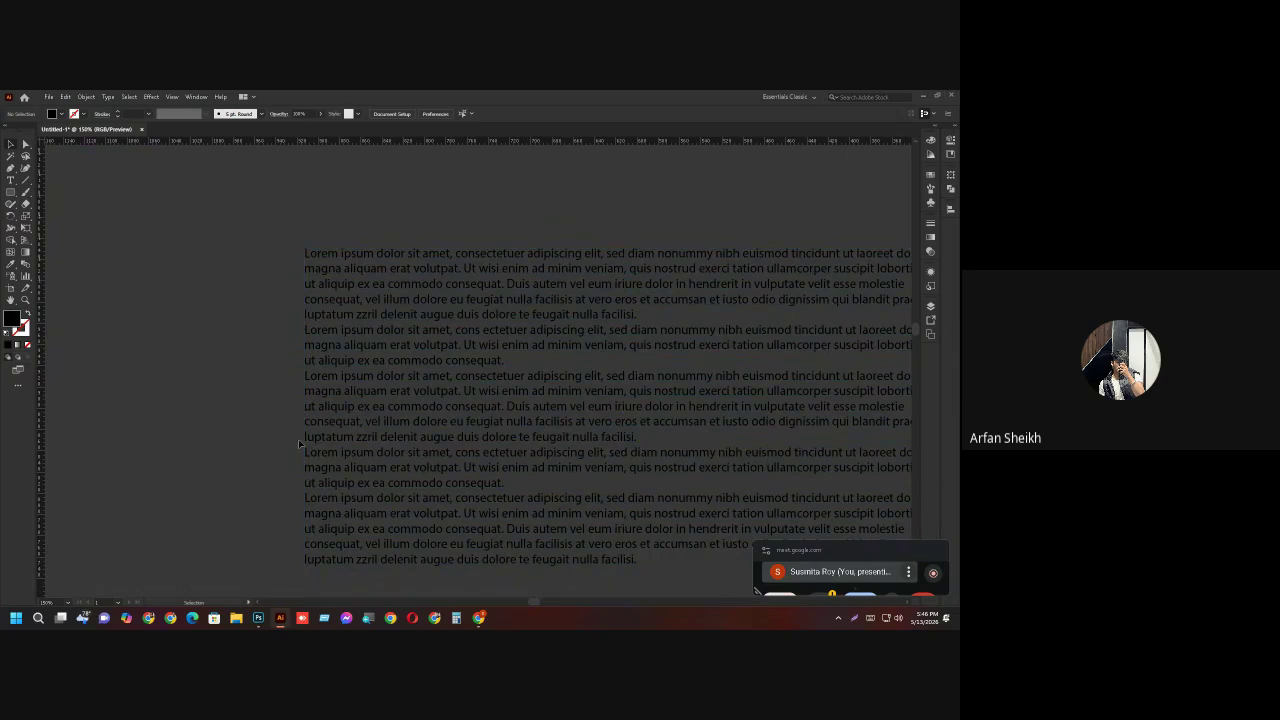
left_click(390, 343)
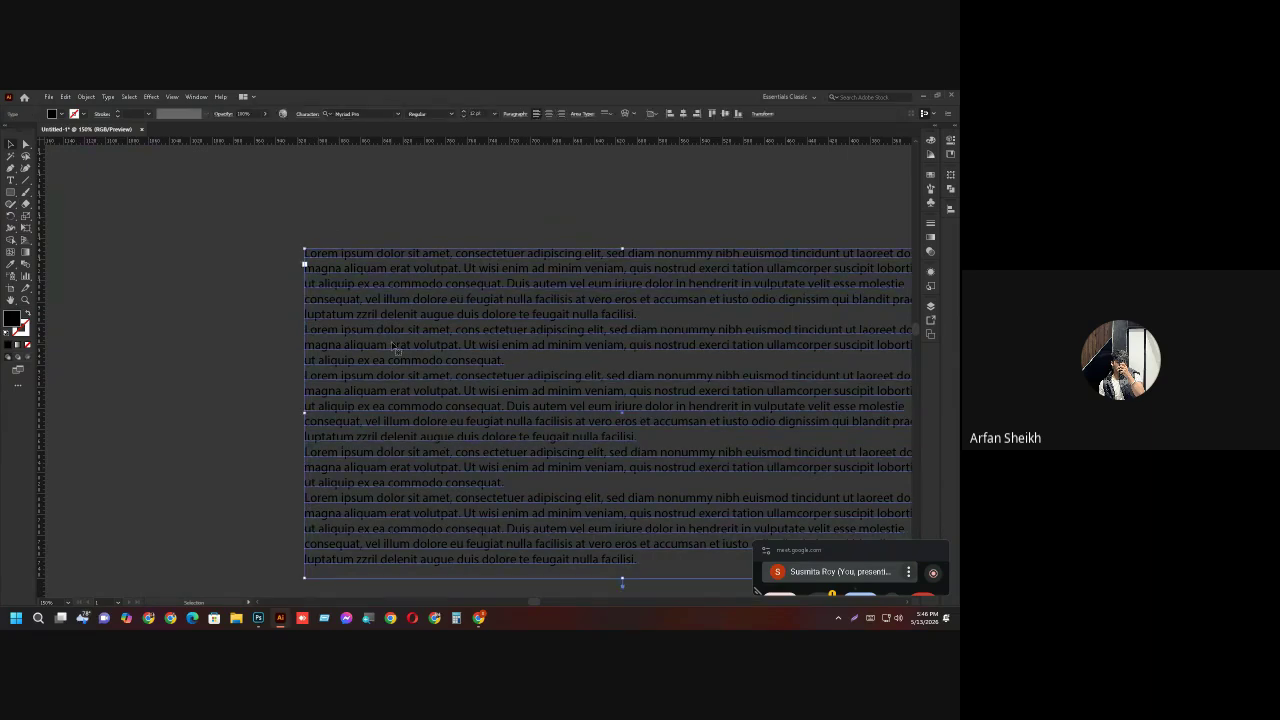
left_click(548, 114)
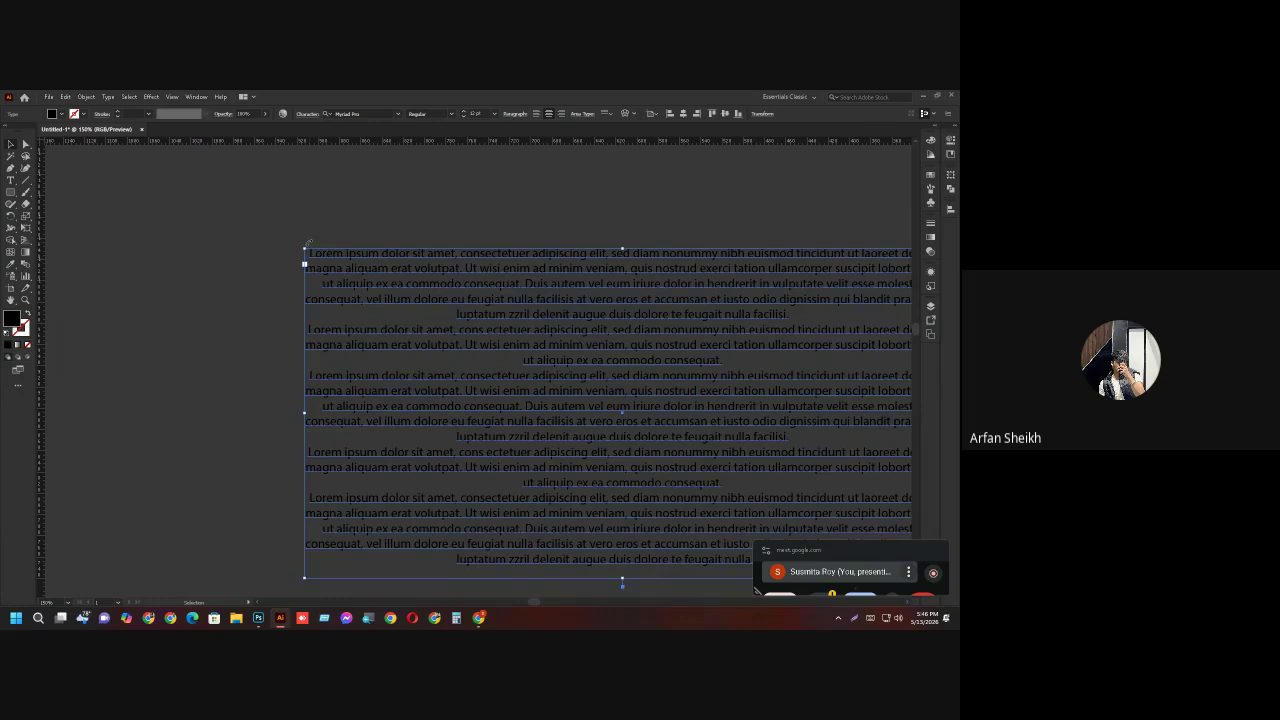
left_click(307, 322)
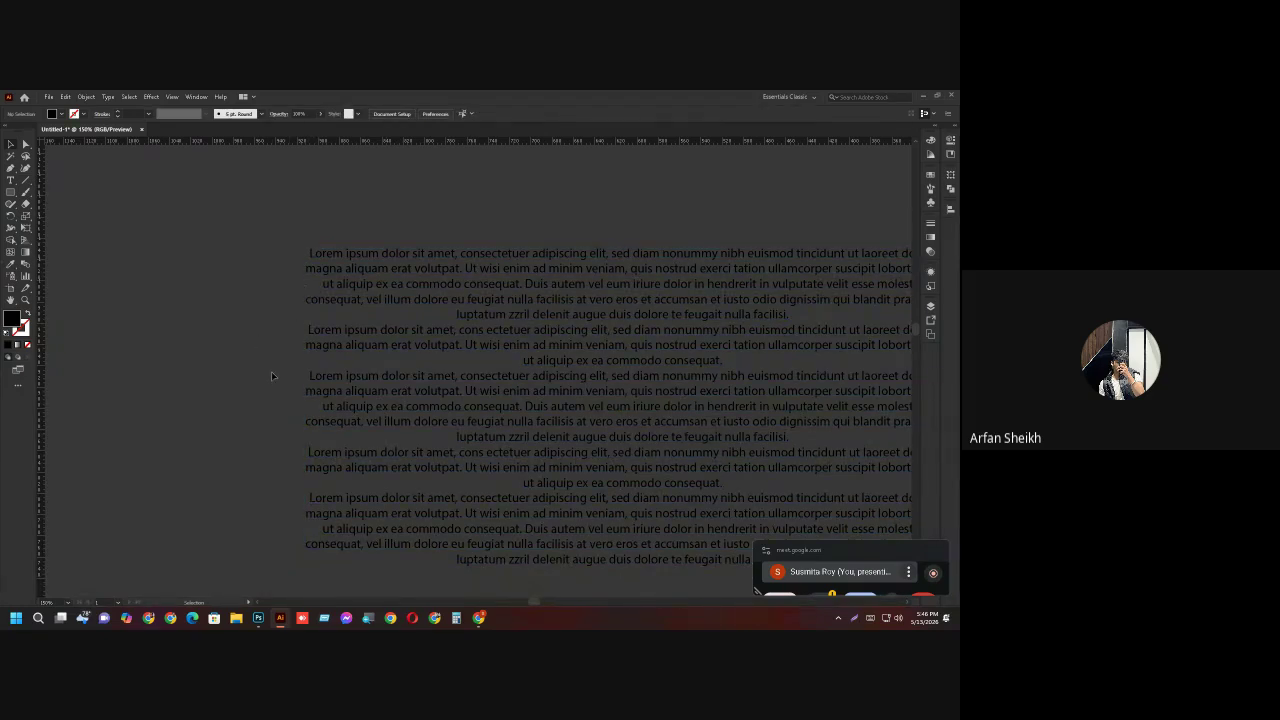
Try right alignment on the Lorem ipsum text block.
left_click_drag(378, 390, 297, 390)
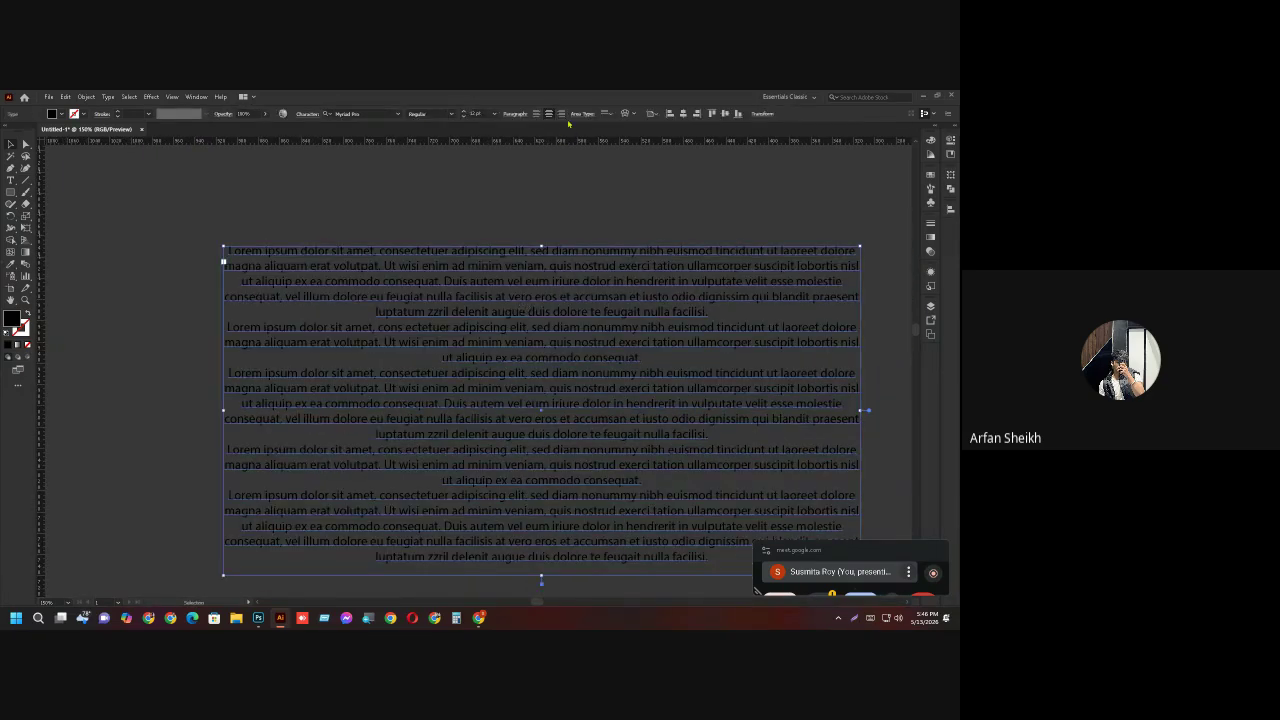
left_click(562, 114)
left_click_drag(228, 318, 168, 318)
left_click(132, 318)
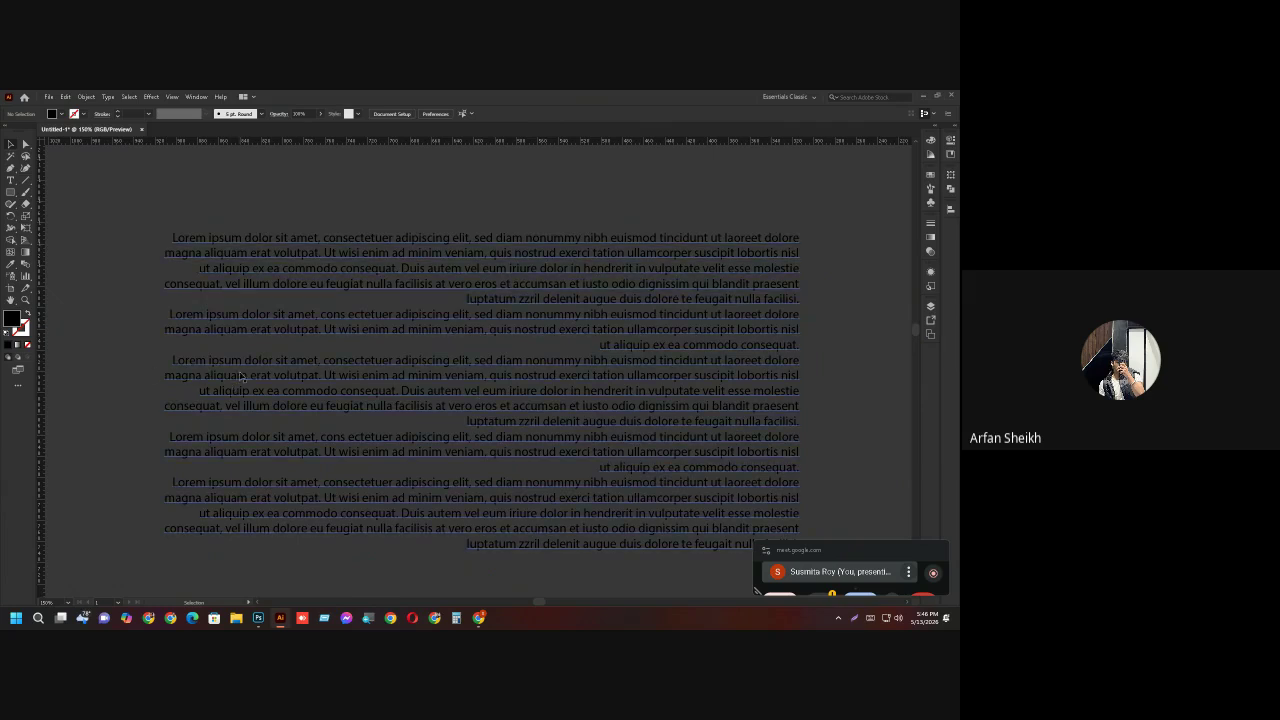
Set the Lorem ipsum text block back to left alignment.
left_click(443, 333)
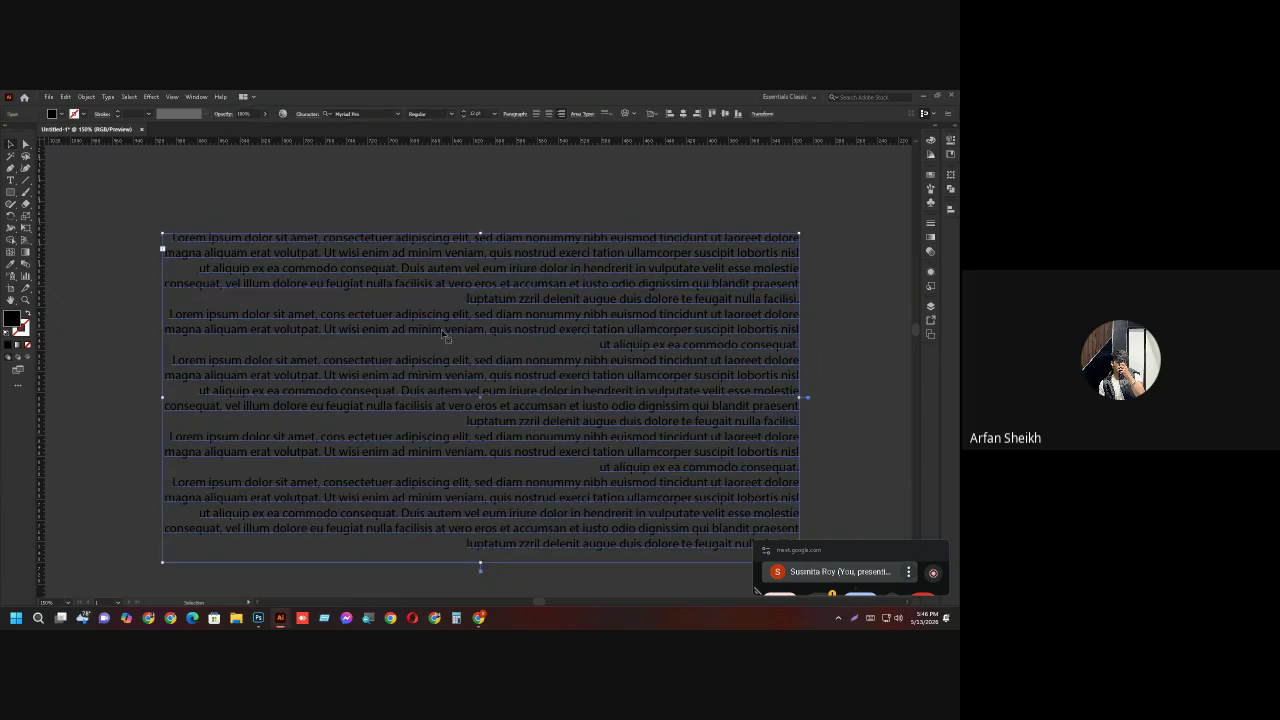
left_click(536, 113)
left_click(548, 208)
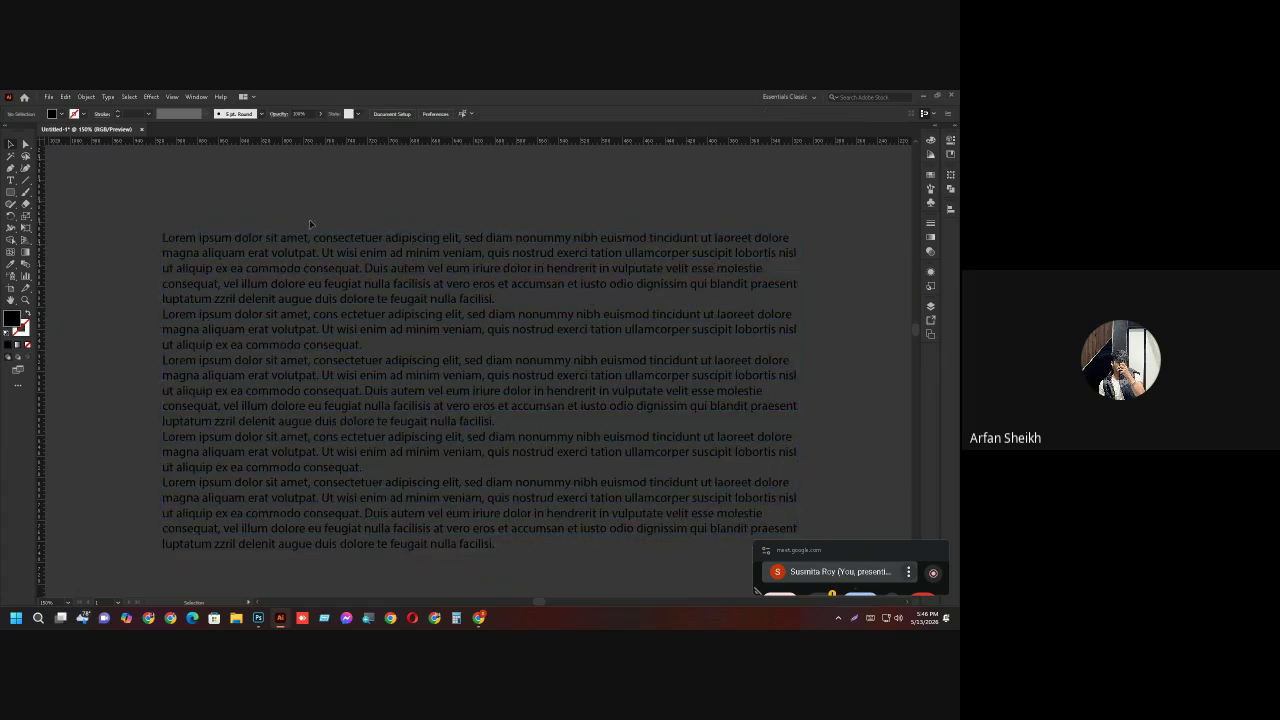
Copy the Lorem ipsum text block from Illustrator and paste it into the Photoshop grocery poster as Pixels.
left_click(250, 398)
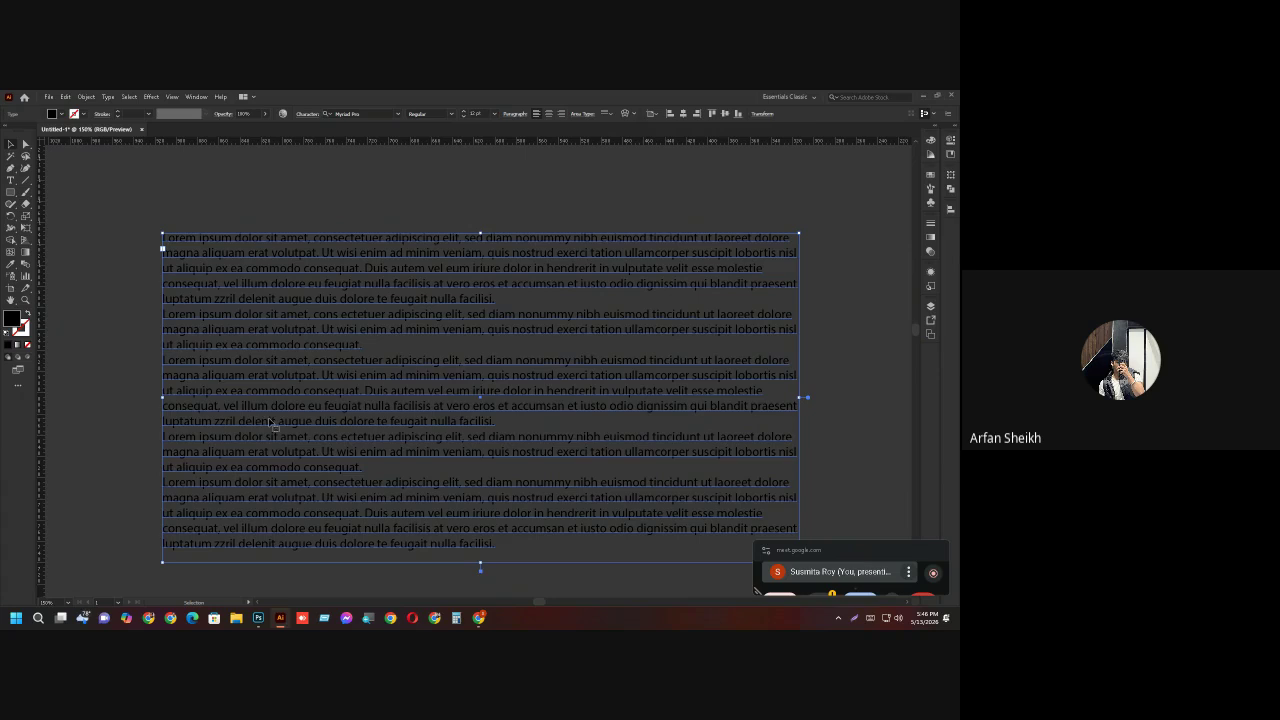
left_click(258, 618)
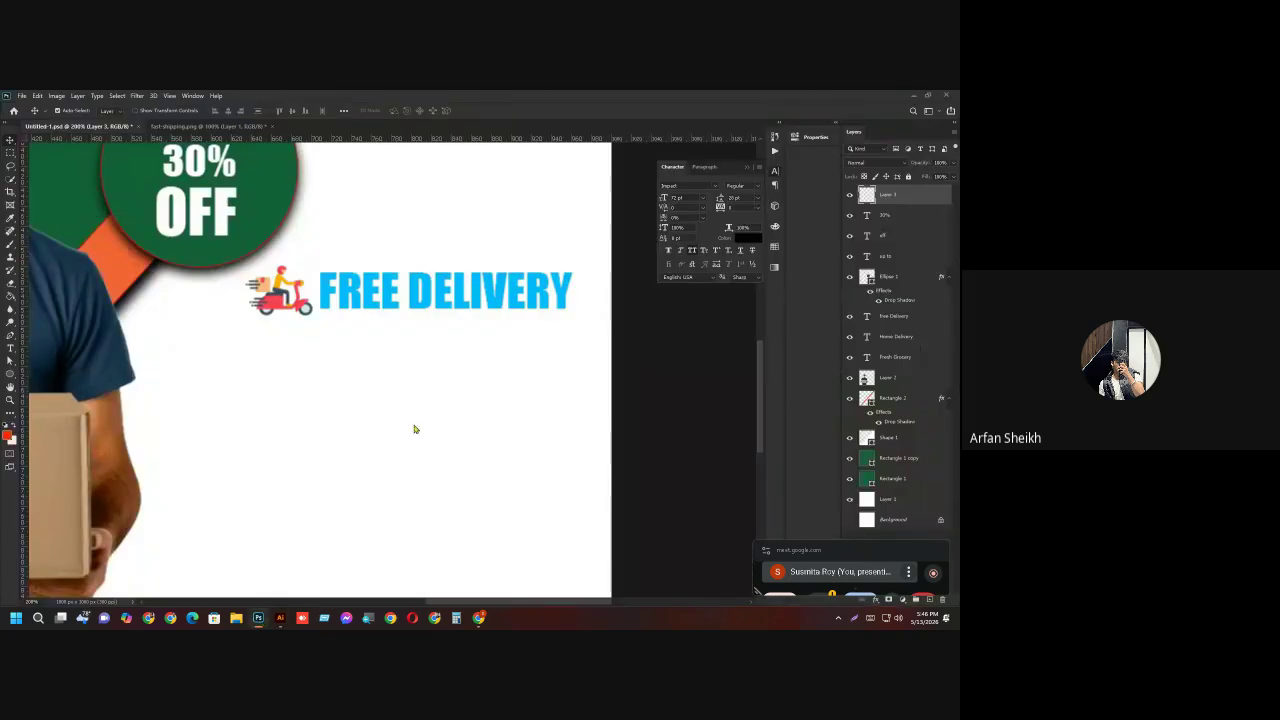
key("ctrl+v")
left_click(450, 246)
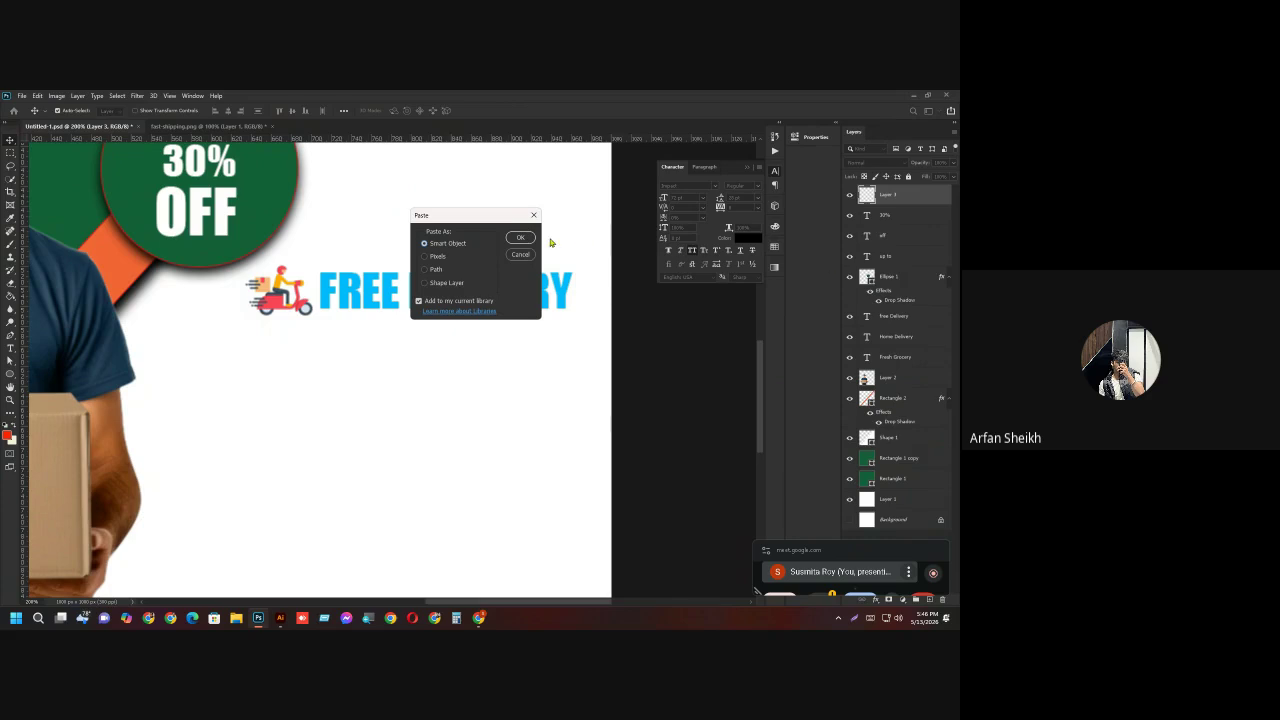
left_click(424, 257)
left_click(520, 238)
Scale the pasted Lorem ipsum paragraph down to the width of the FREE DELIVERY text and place it directly below that line.
key("ctrl+minus")
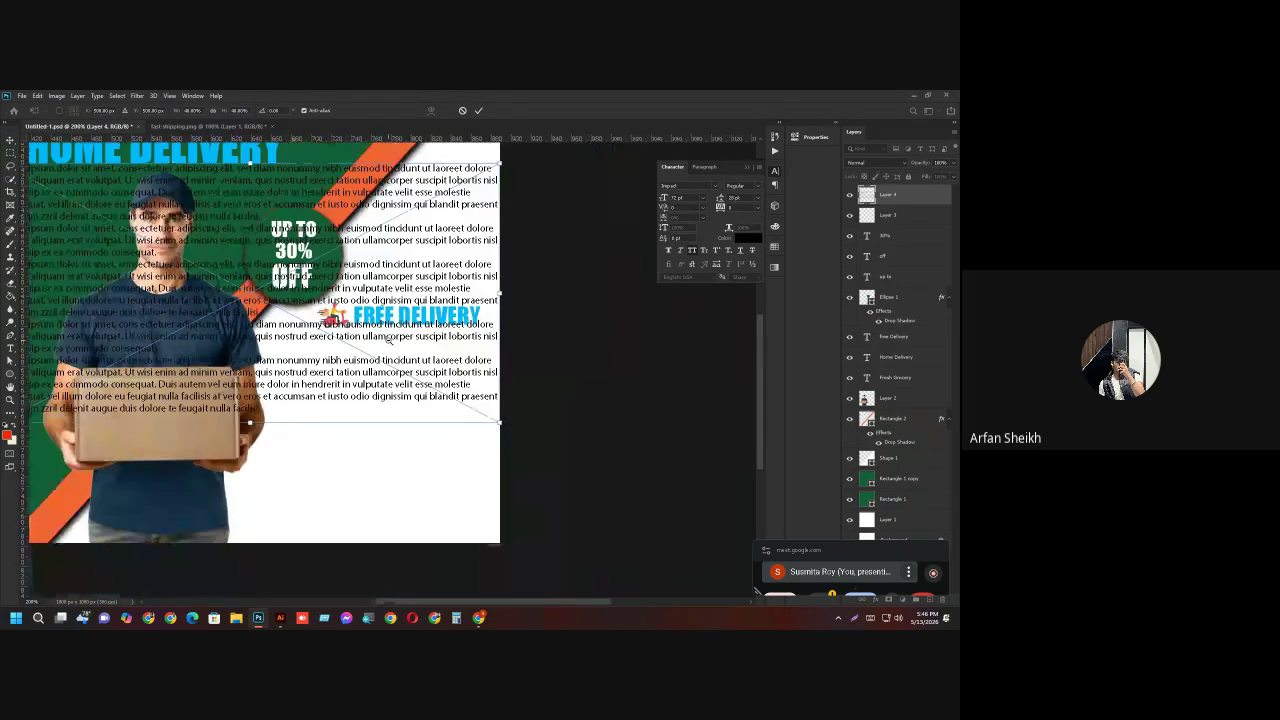
key("ctrl+minus")
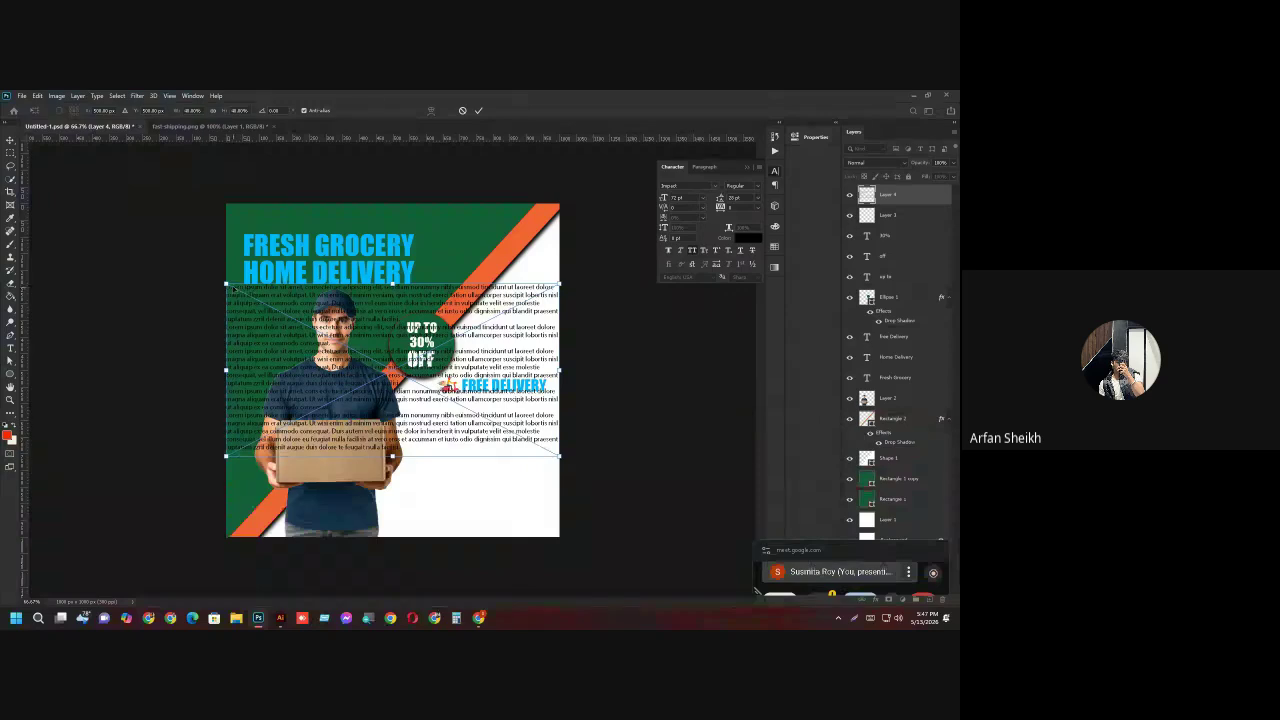
left_click_drag(226, 282, 463, 407)
scroll(482, 383, "up", 2)
scroll(482, 383, "up", 1)
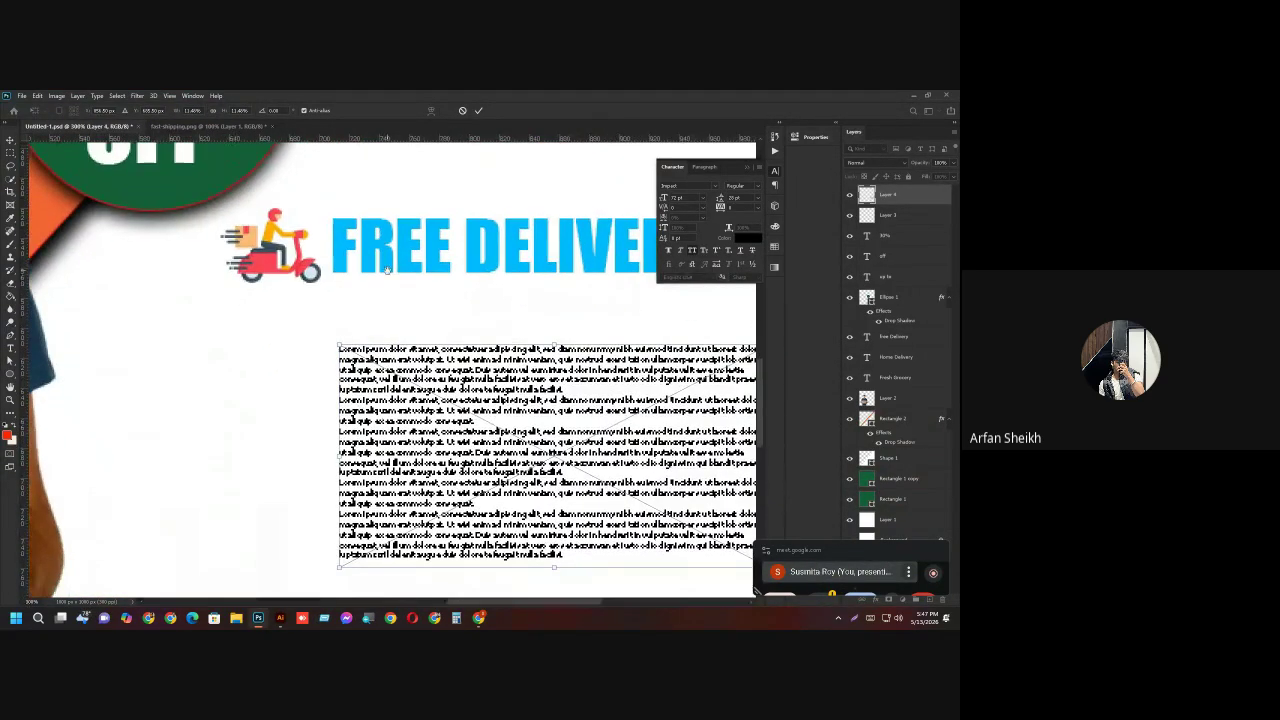
left_click_drag(424, 360, 420, 320)
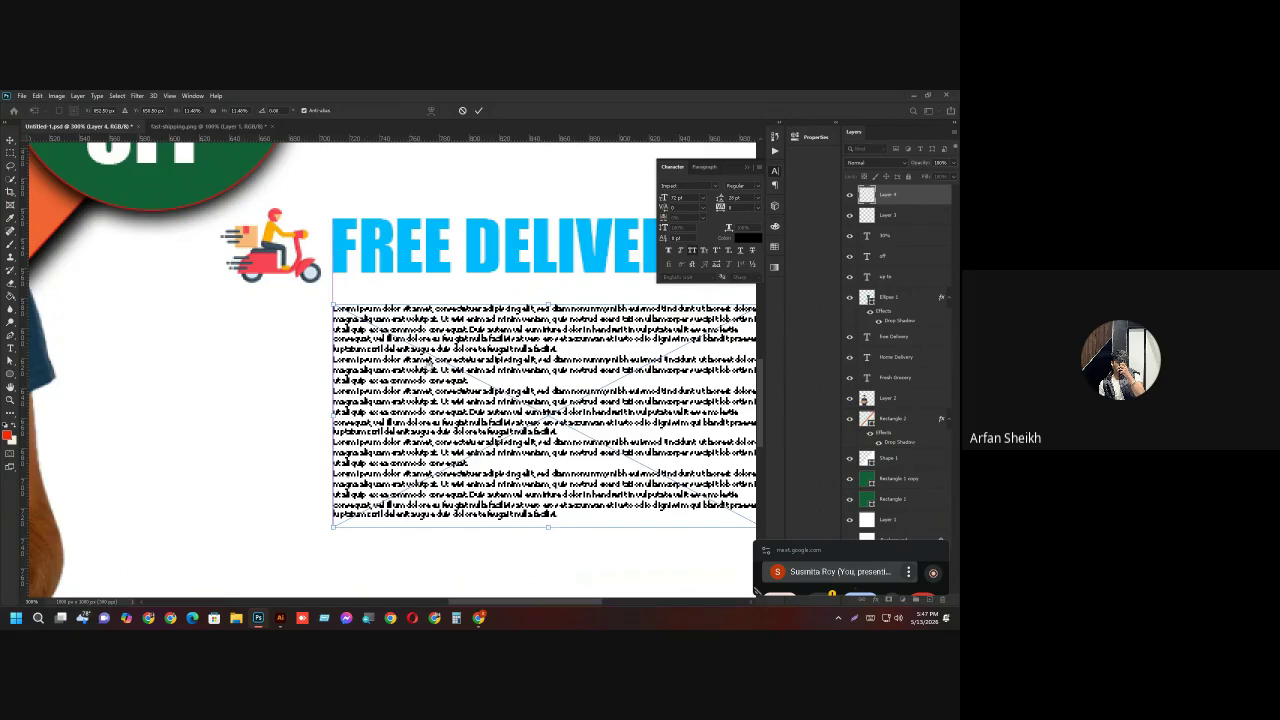
scroll(431, 326, "right", 5)
left_click_drag(535, 401, 484, 396)
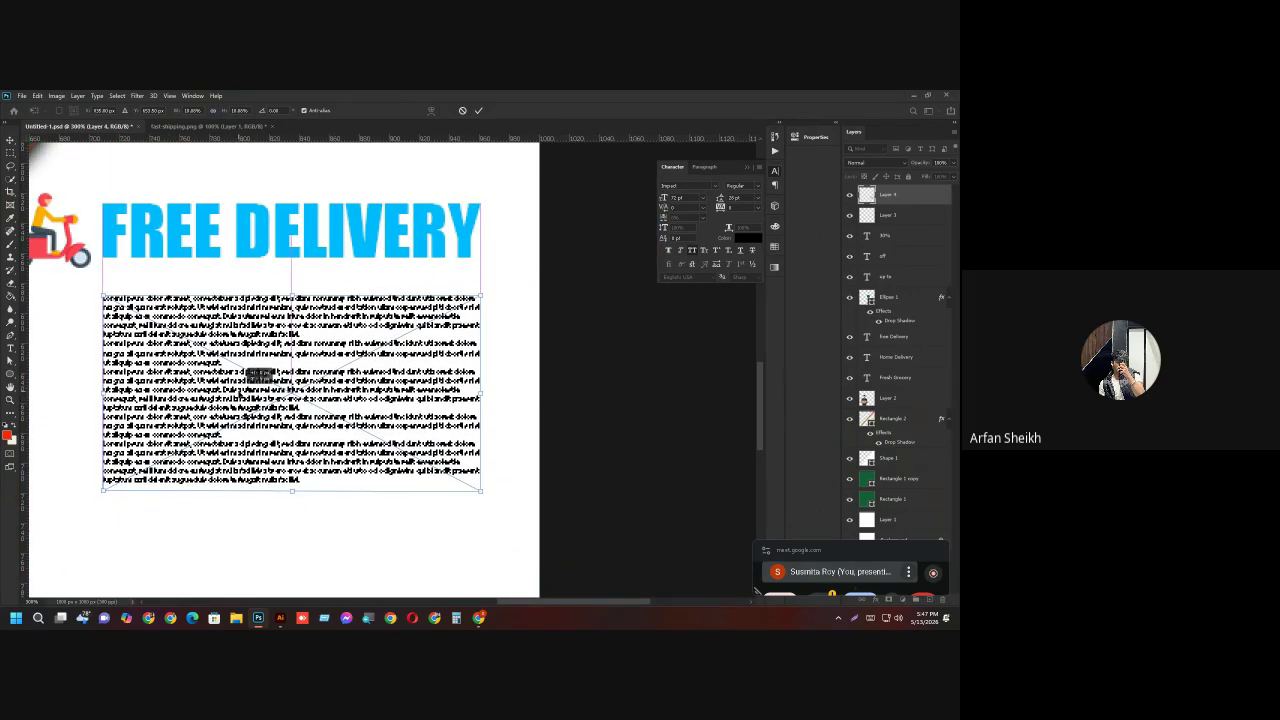
key("Return")
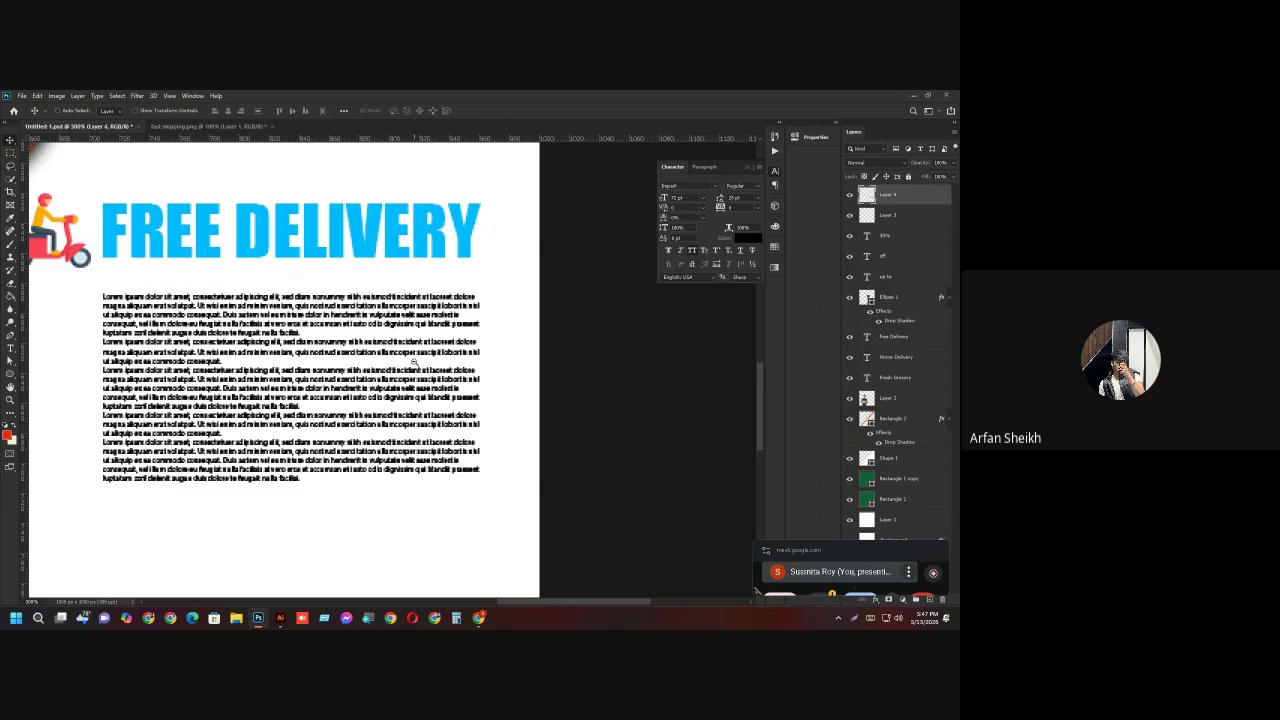
Examine the paragraph's size and placement below FREE DELIVERY, both close up and against the whole poster.
scroll(412, 360, "down", 2)
scroll(410, 345, "up", 1)
scroll(412, 342, "down", 2)
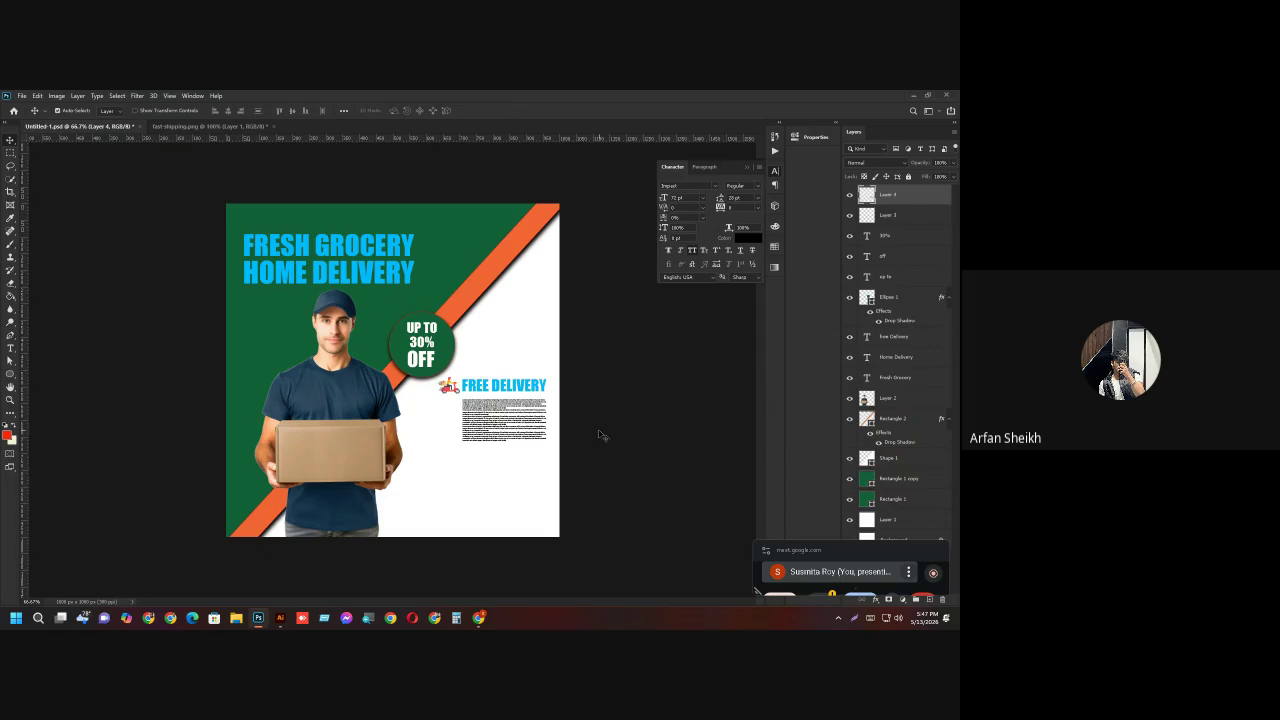
scroll(497, 426, "up", 1)
scroll(480, 373, "down", 2)
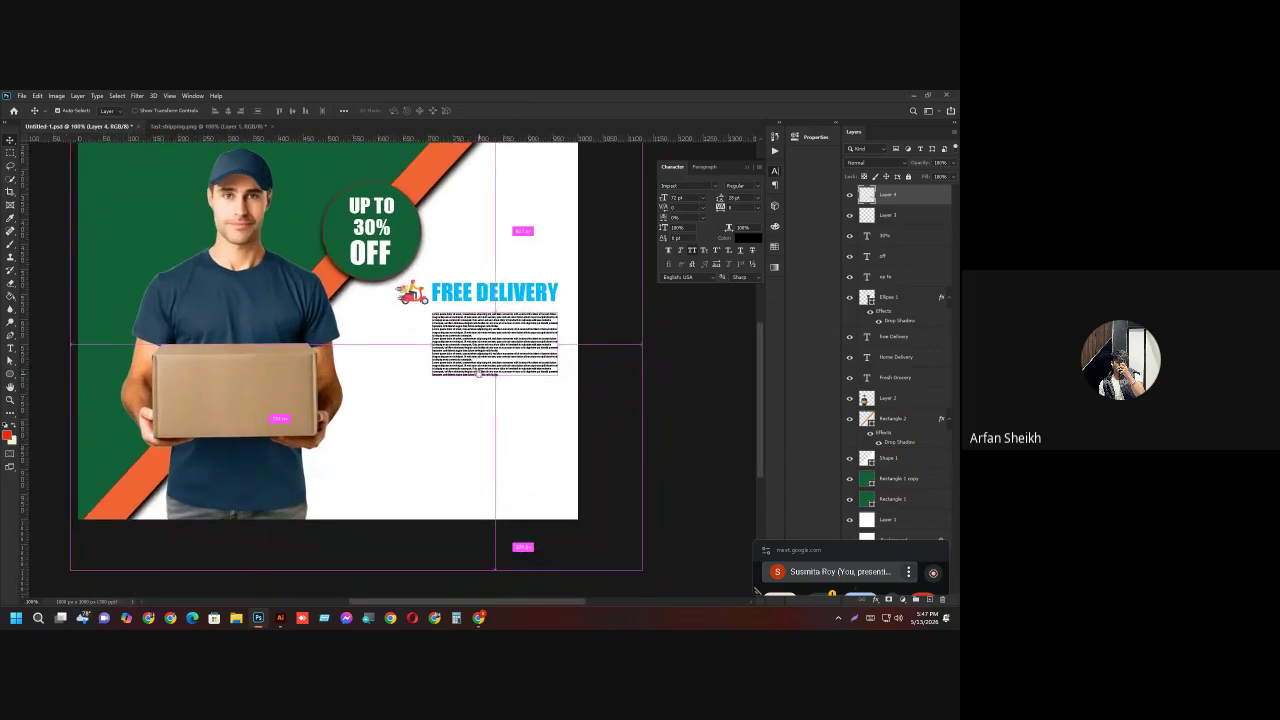
scroll(471, 408, "up", 2)
scroll(471, 323, "down", 2)
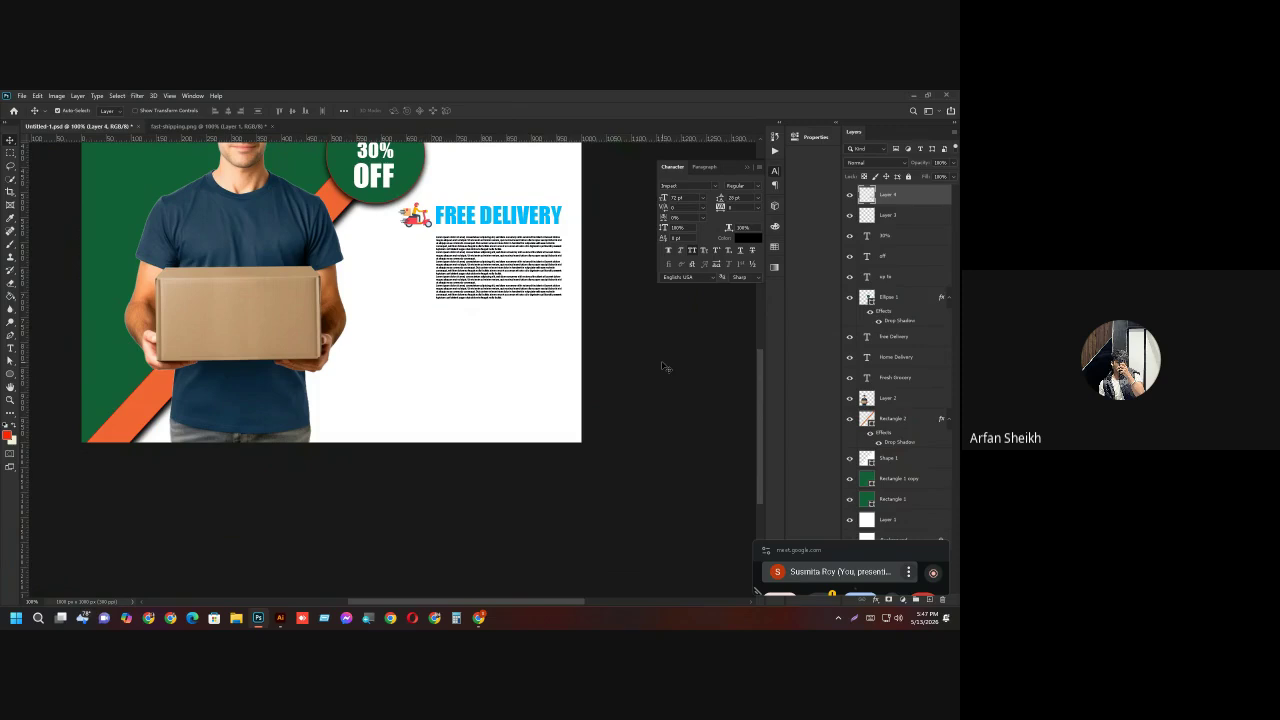
scroll(529, 337, "down", 4)
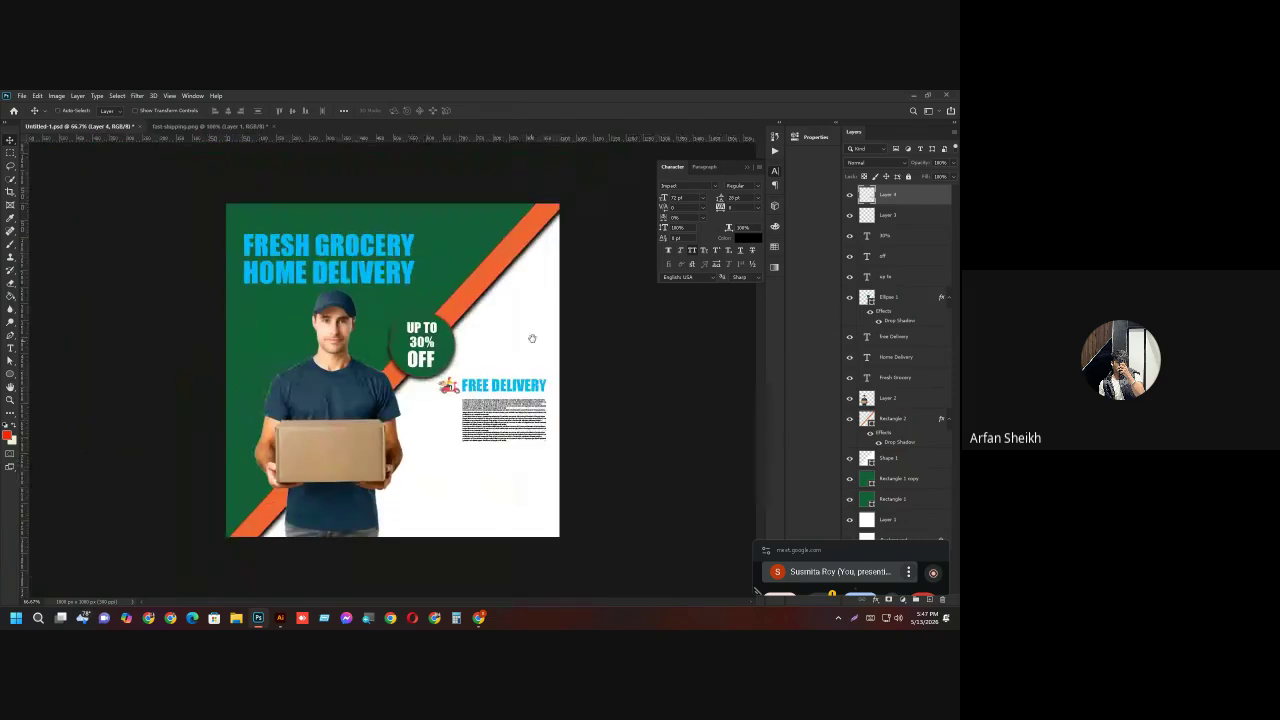
Examine the Lorem ipsum paragraph and the empty white area beneath it, close up and against the whole poster.
scroll(488, 411, "up", 3)
scroll(488, 411, "up", 1)
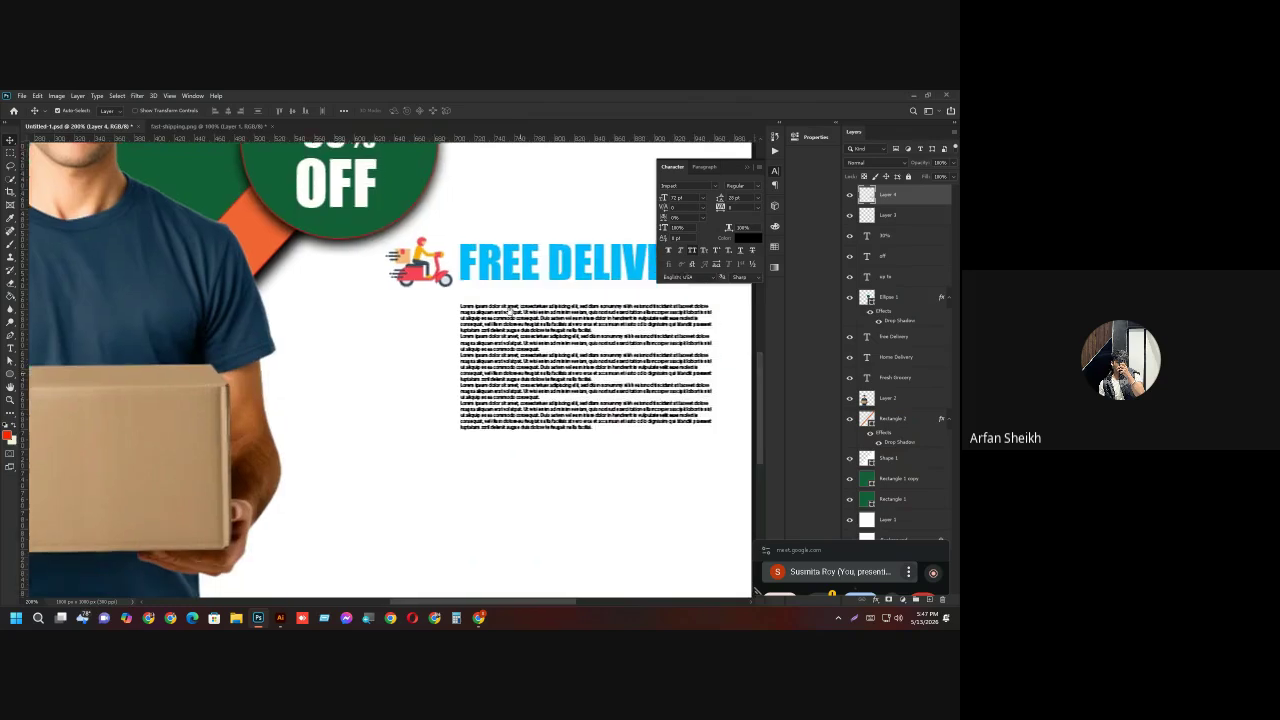
scroll(435, 313, "down", 3)
scroll(435, 313, "down", 1)
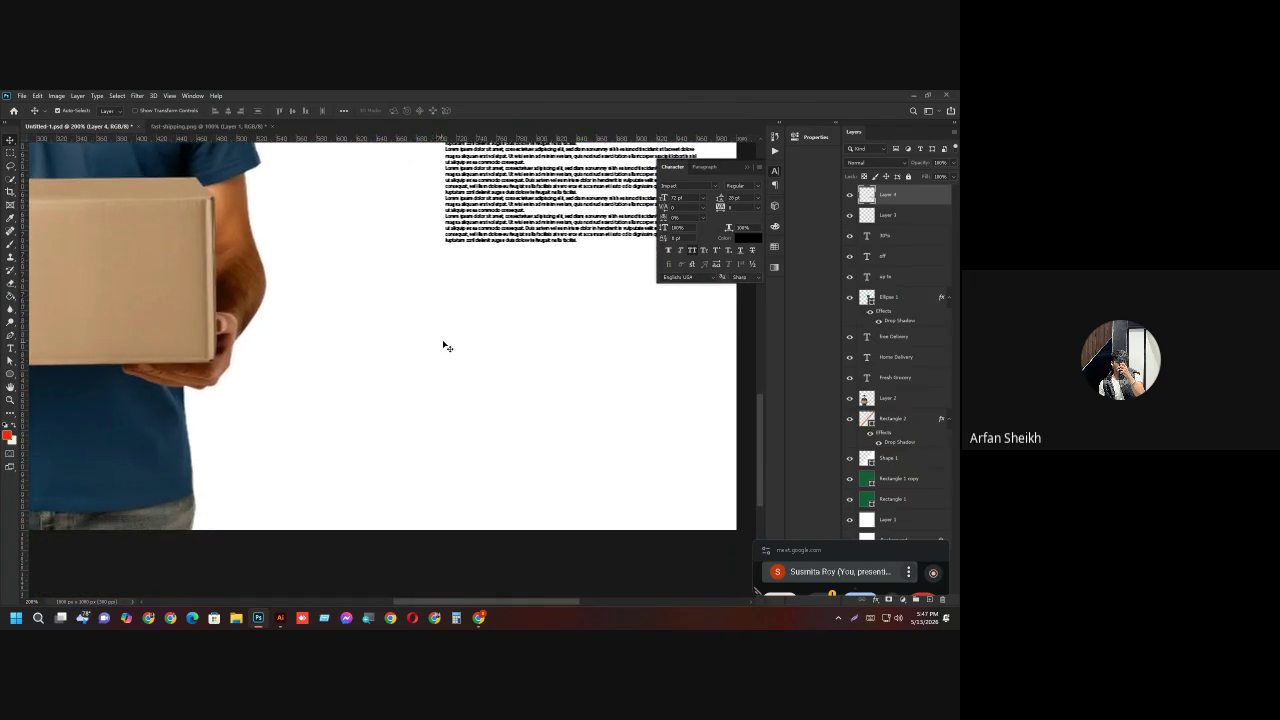
scroll(446, 321, "down", 1)
scroll(446, 321, "down", 1)
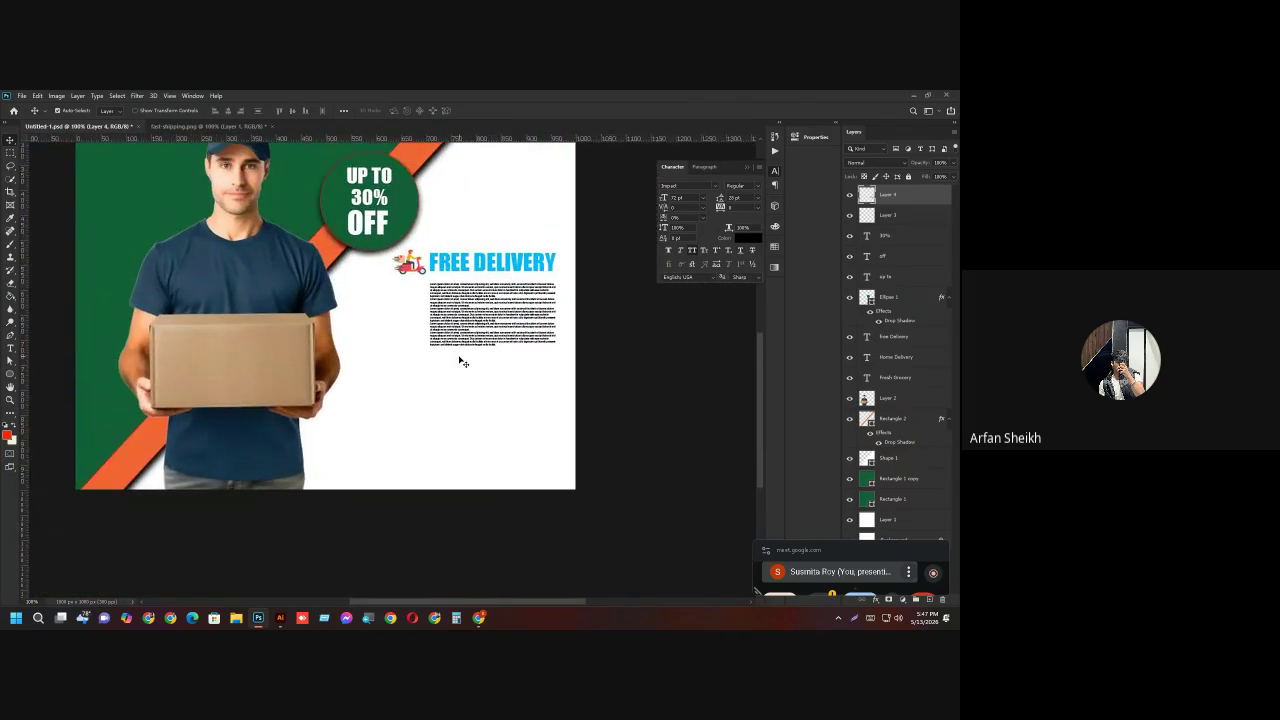
scroll(461, 362, "up", 1)
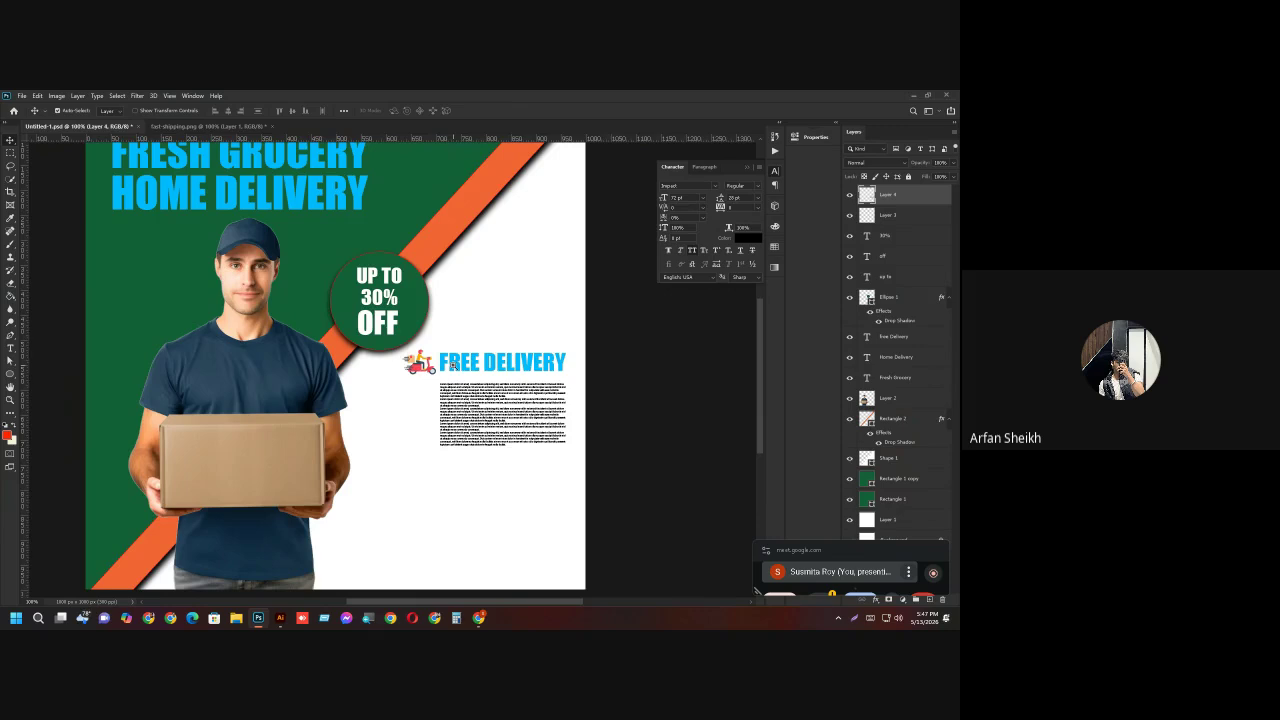
scroll(452, 366, "down", 1)
scroll(452, 366, "down", 1)
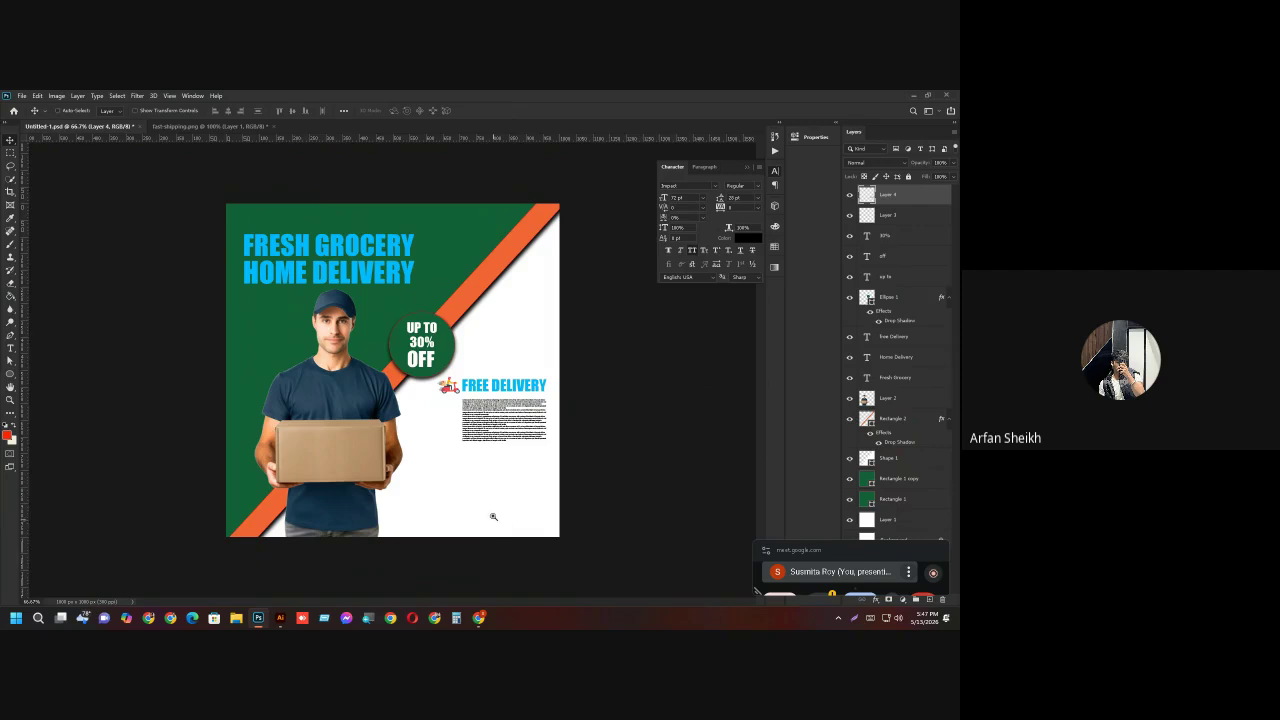
Draw a rounded rectangle about 204 × 27 px in the empty white area below the Lorem ipsum paragraph.
left_click(473, 465, "ctrl")
left_click(471, 468, "ctrl")
left_click_drag(471, 468, 492, 392)
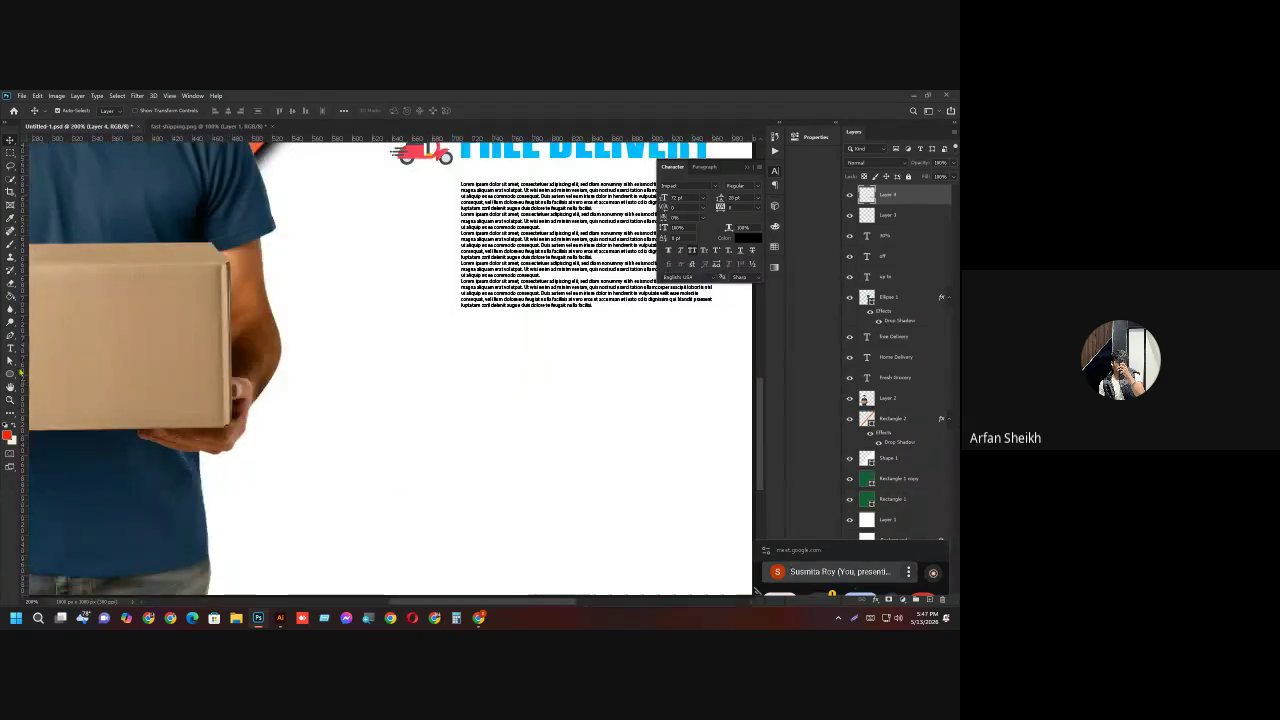
left_click_drag(10, 374, 55, 392)
left_click(56, 392)
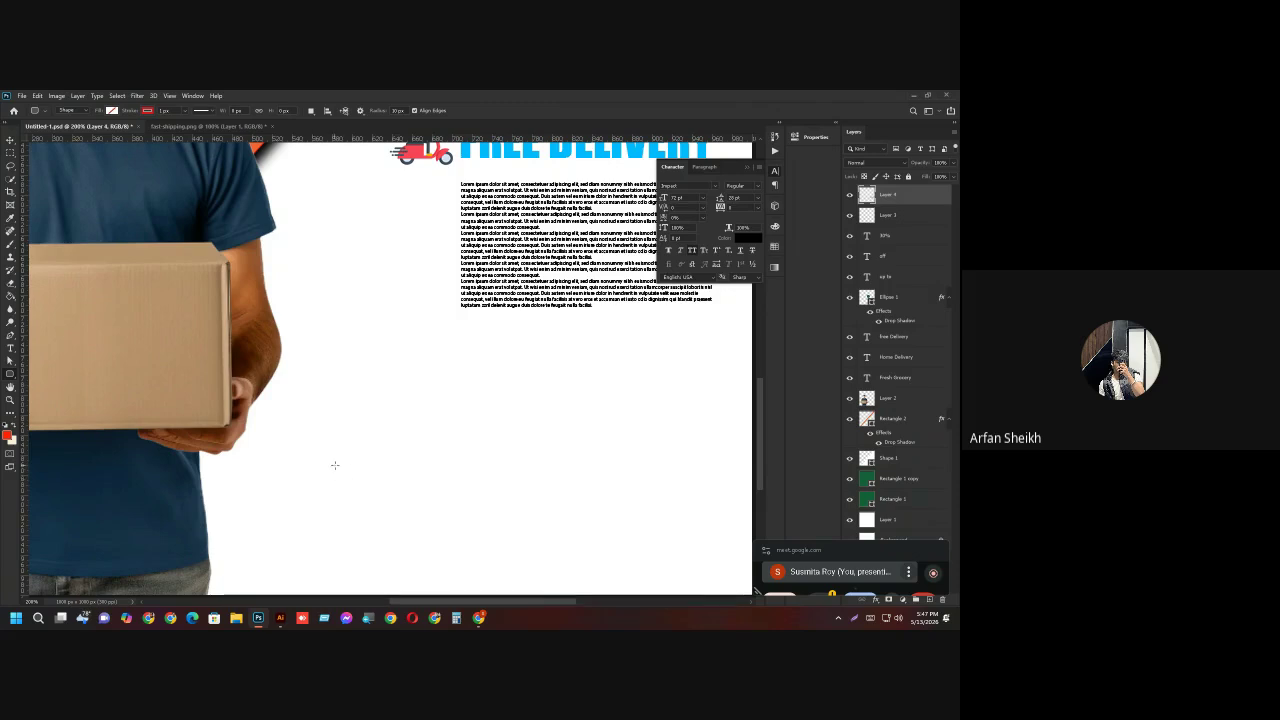
left_click_drag(334, 465, 538, 491)
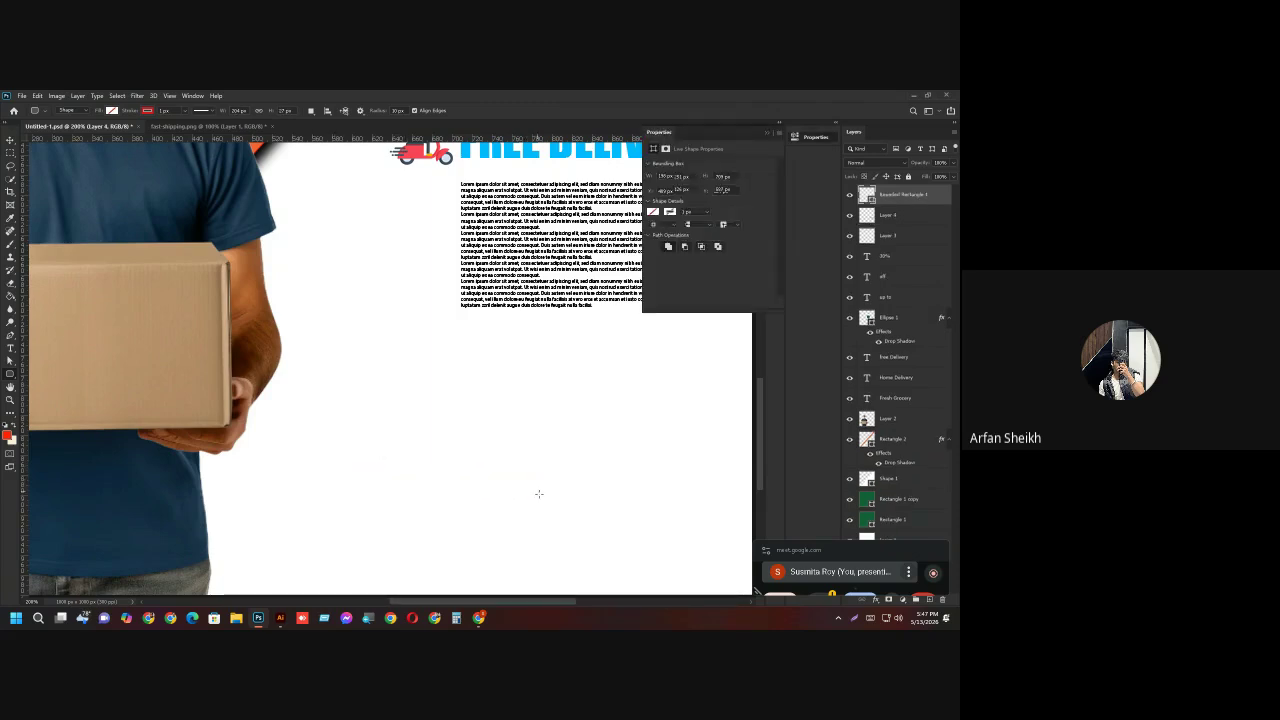
Fill the new rounded rectangle with red from the recently used colors.
left_click(654, 196)
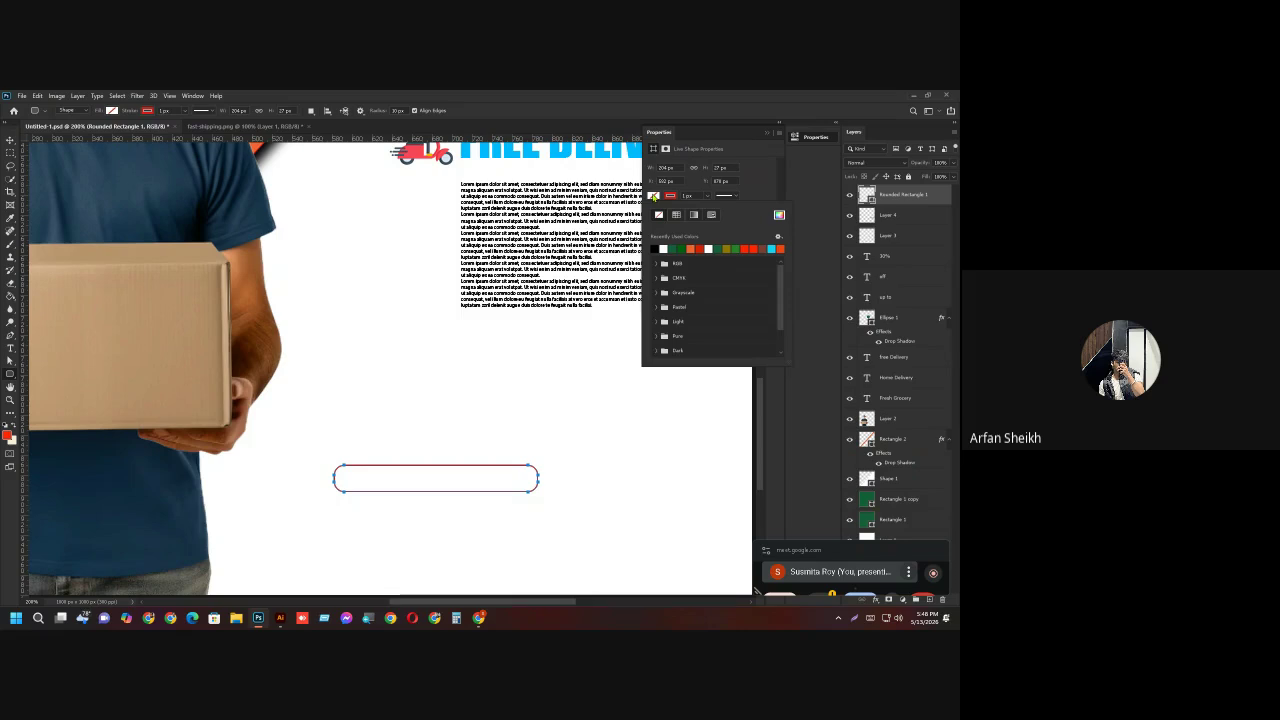
left_click(699, 248)
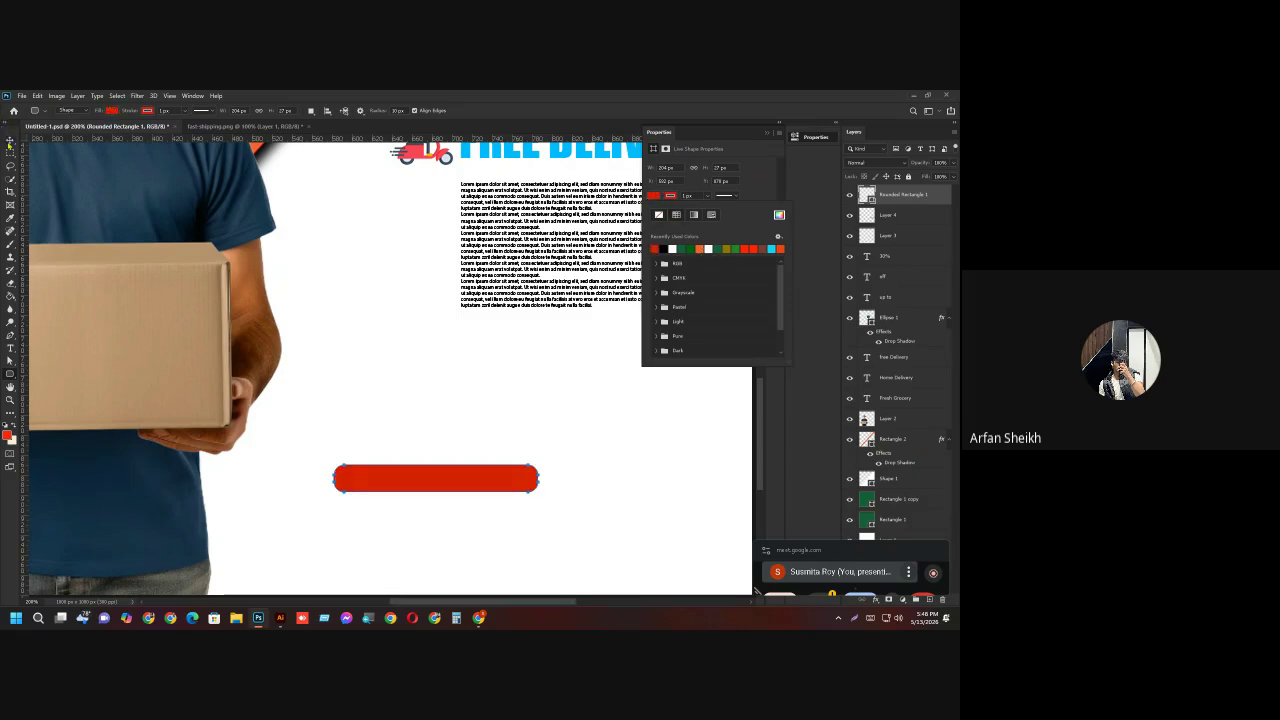
left_click(9, 140)
left_click(768, 134)
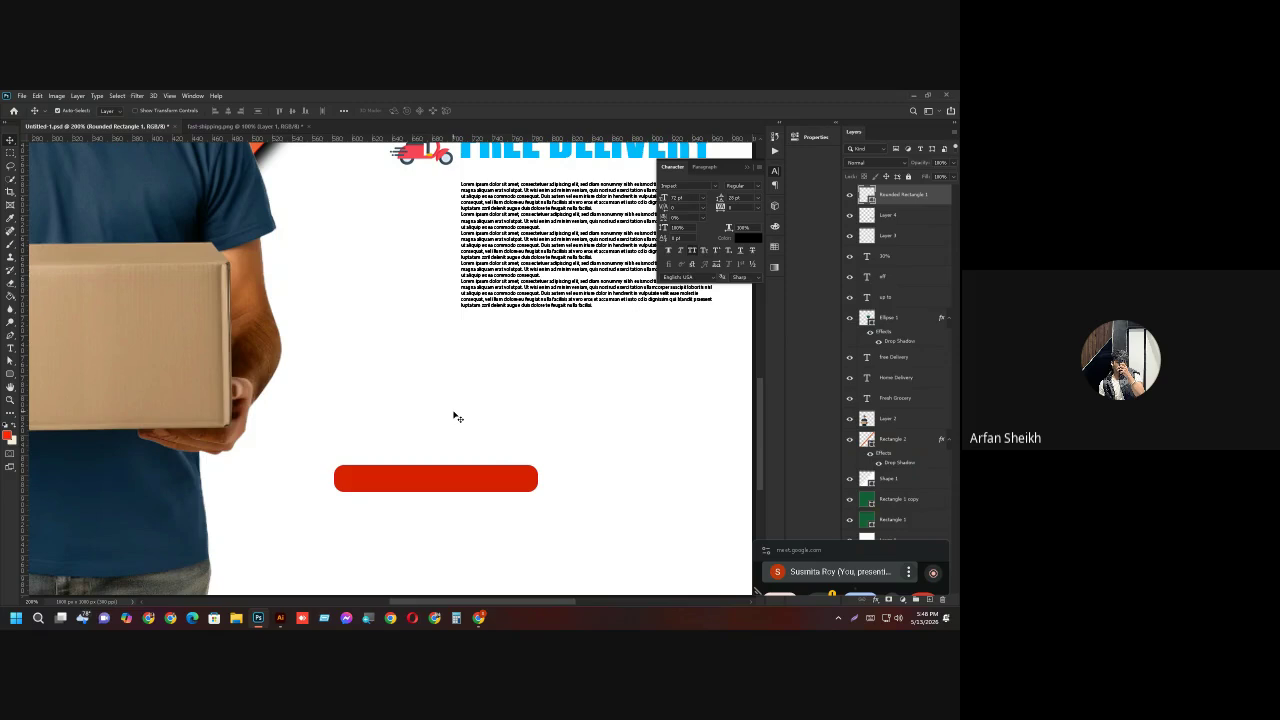
Shift the red rounded rectangle under the Lorem ipsum paragraph and stretch it slightly taller.
left_click_drag(473, 483, 589, 488)
left_click(489, 417, "alt")
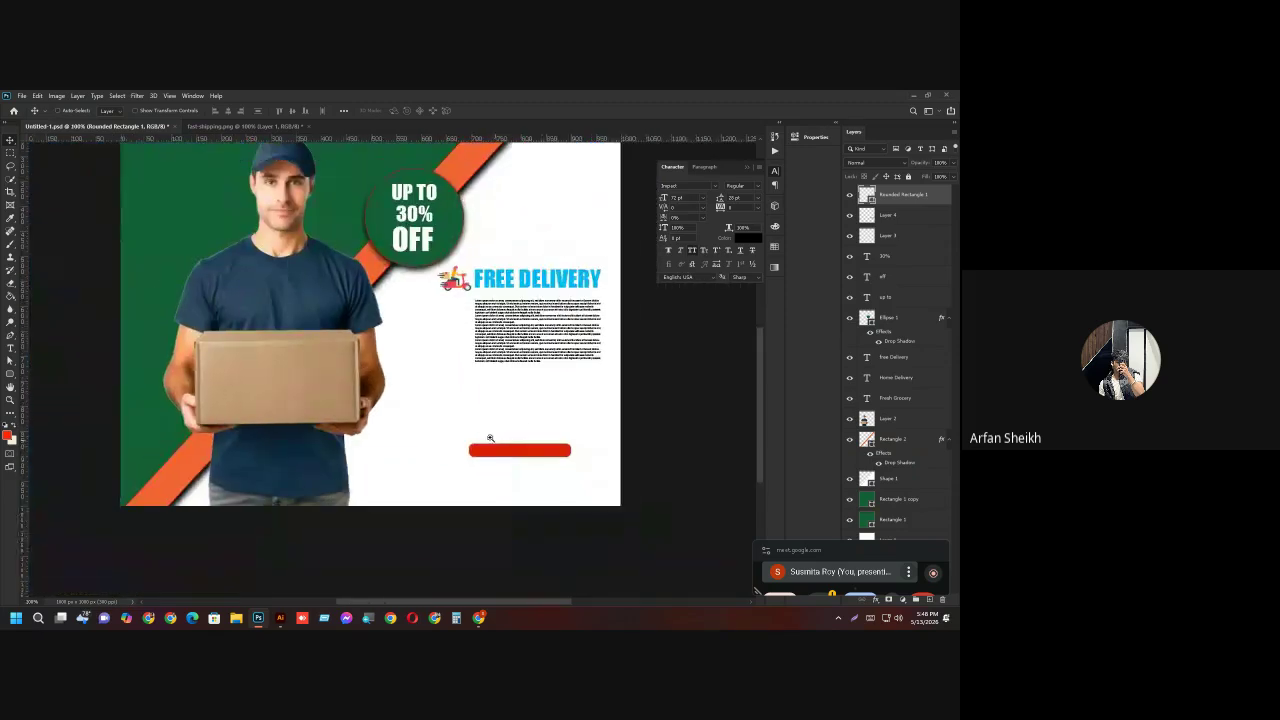
left_click(481, 428, "ctrl")
left_click(481, 428, "ctrl")
left_click(480, 428, "ctrl")
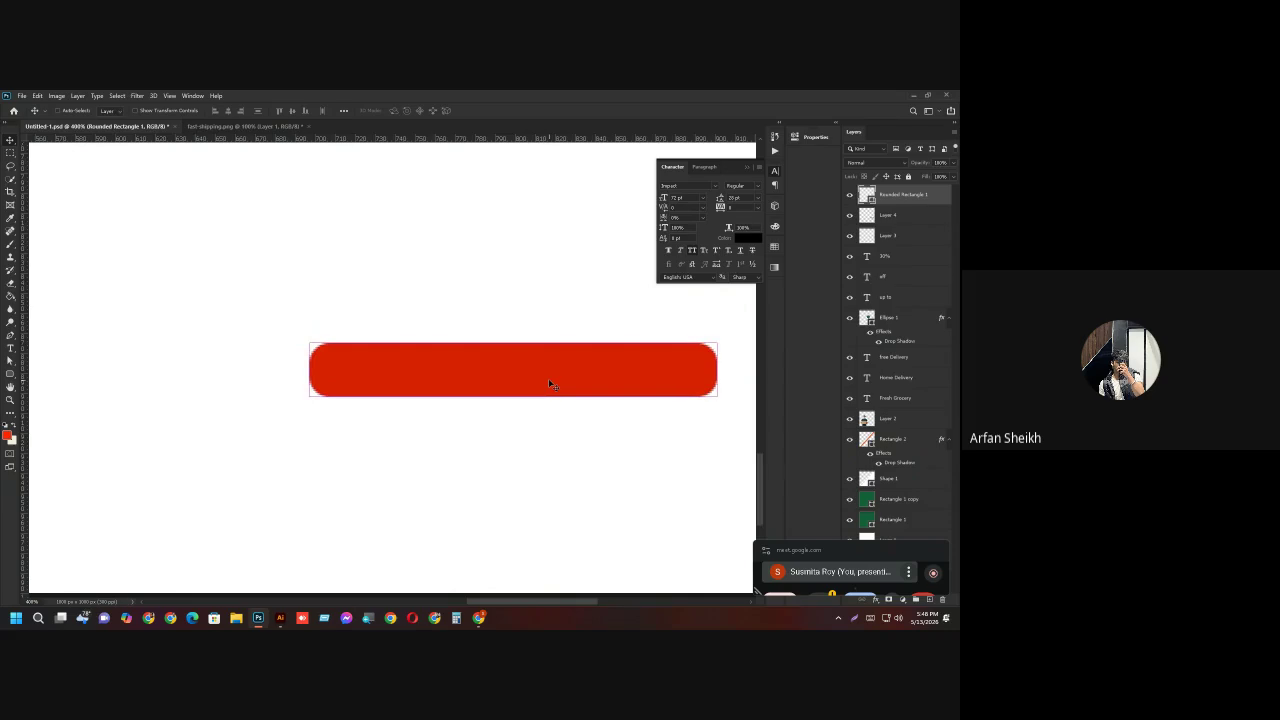
key("ctrl+t")
left_click_drag(512, 396, 512, 414)
key("Return")
left_click(557, 460)
left_click(466, 351, "alt")
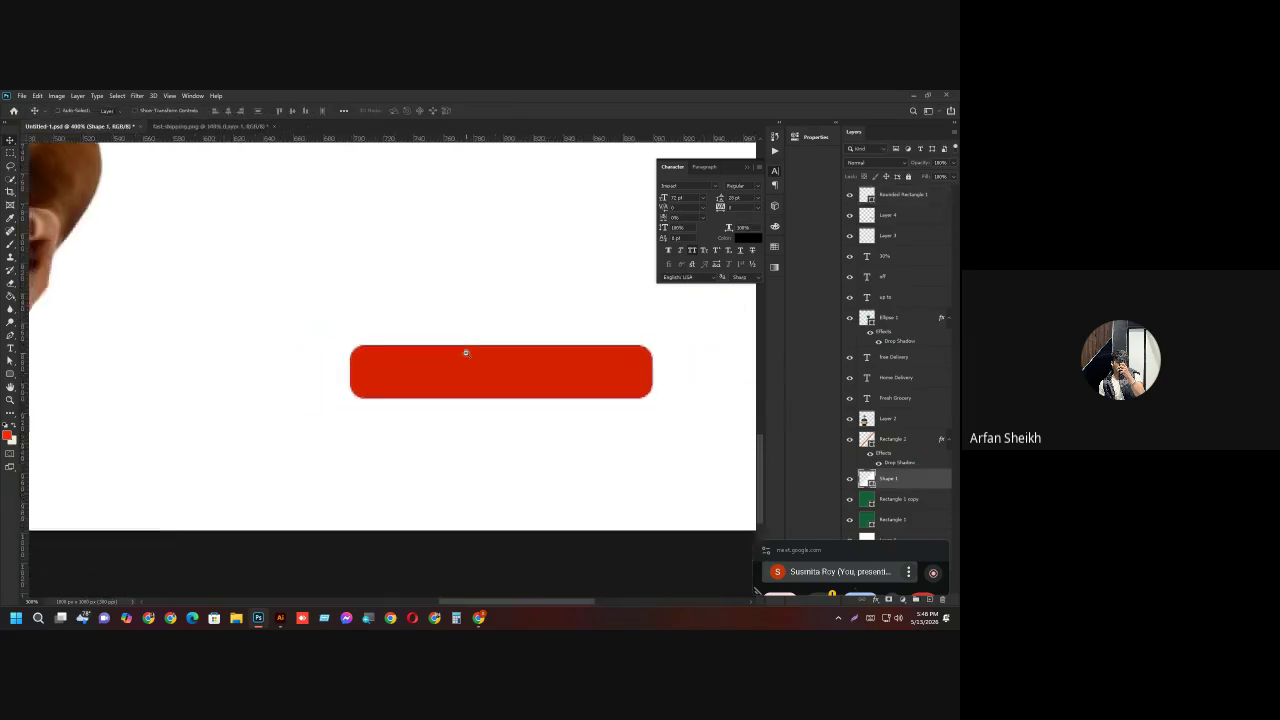
Place the red rounded rectangle near the poster's bottom edge, with its left edge aligned to the Lorem ipsum paragraph.
left_click(504, 336, "alt")
left_click_drag(503, 381, 426, 408)
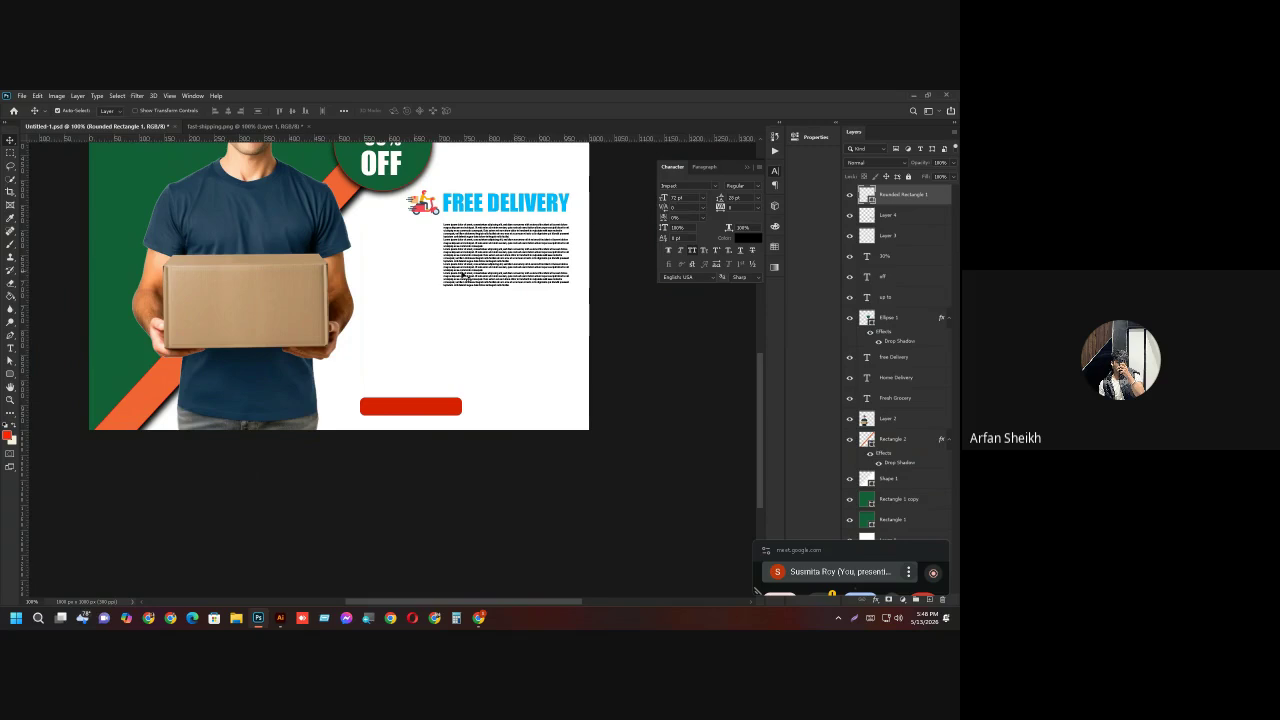
left_click_drag(427, 413, 509, 414)
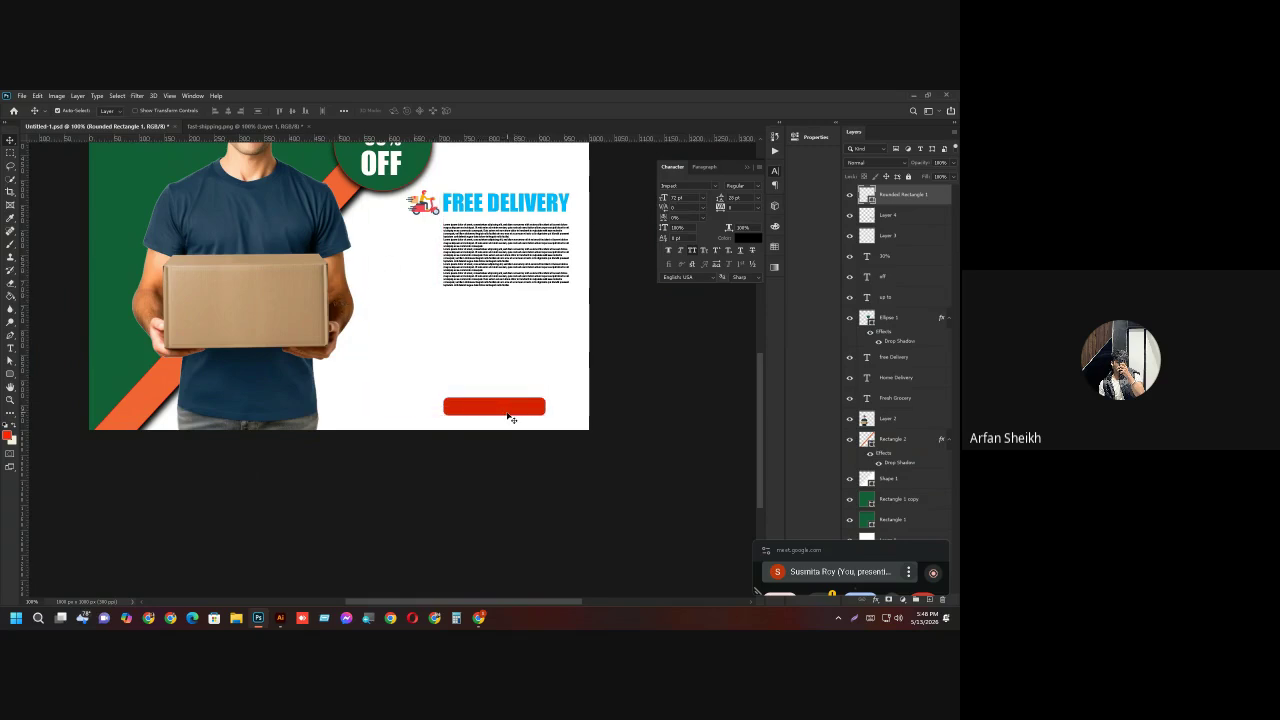
Duplicate the FREE DELIVERY text above the red rounded rectangle and change the copy to ORDER NOW.
left_click_drag(501, 209, 488, 362)
scroll(491, 340, "up", 3)
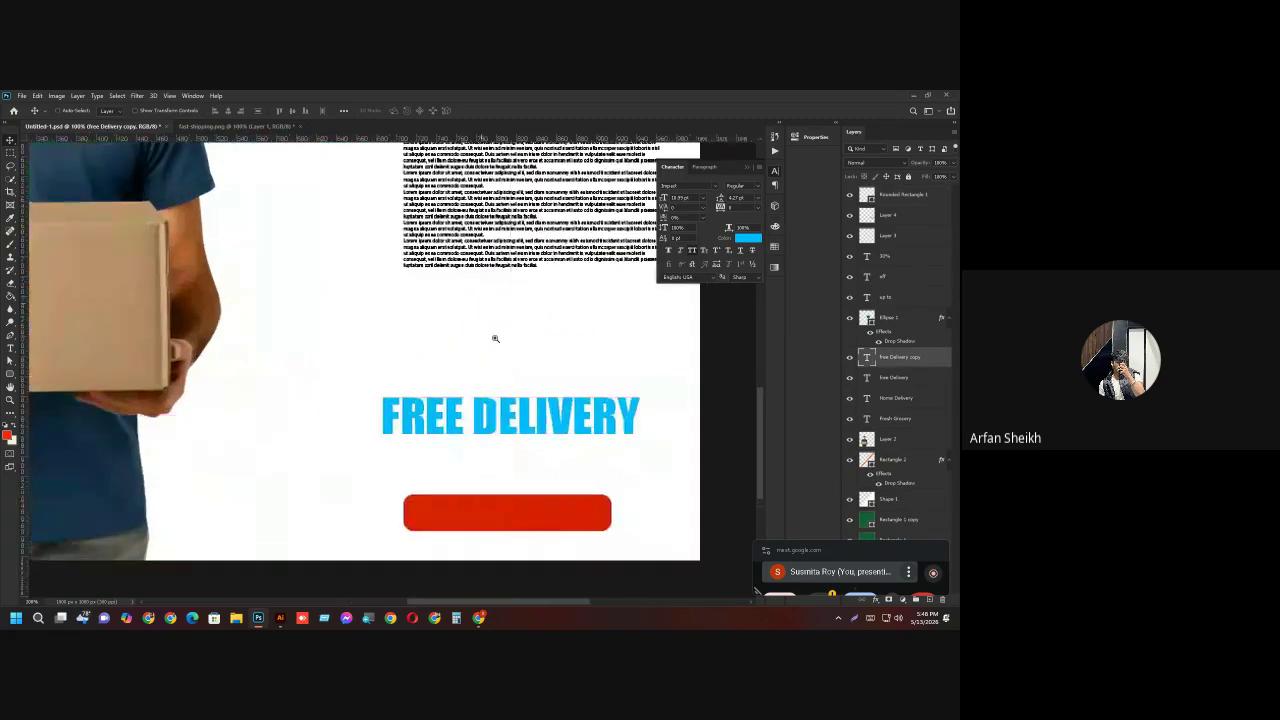
double_click(491, 306)
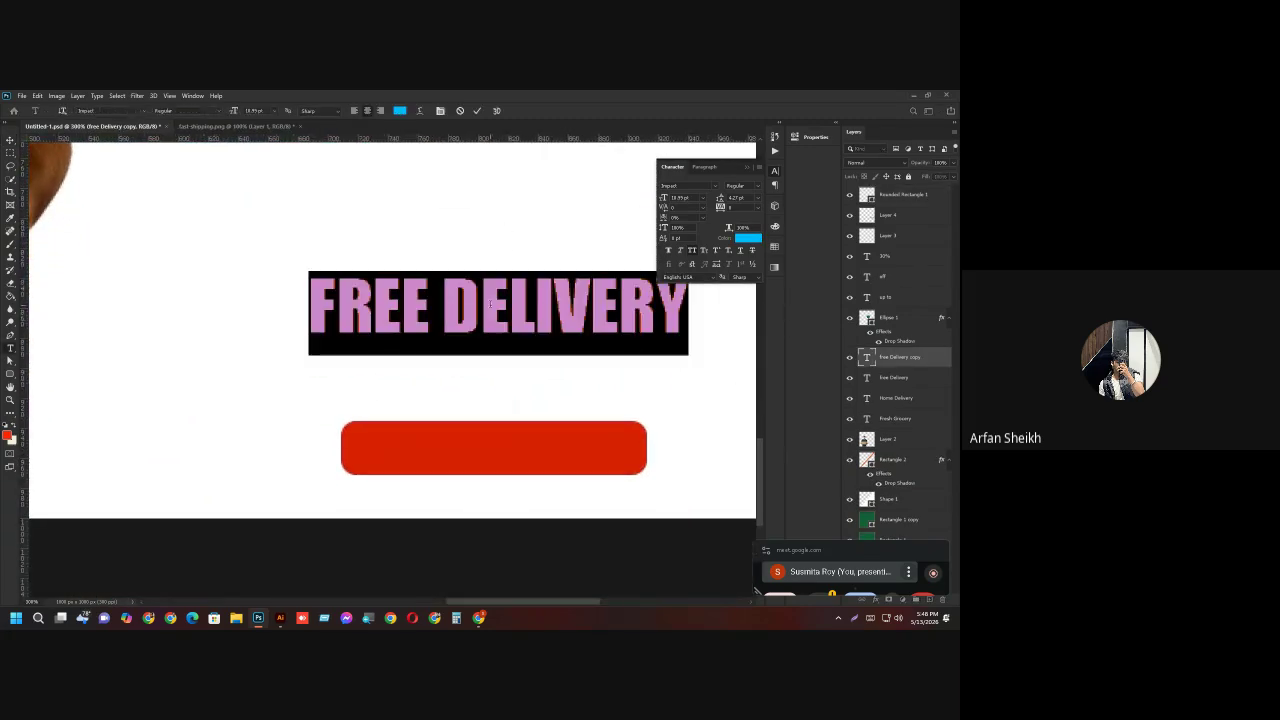
type("ORDE")
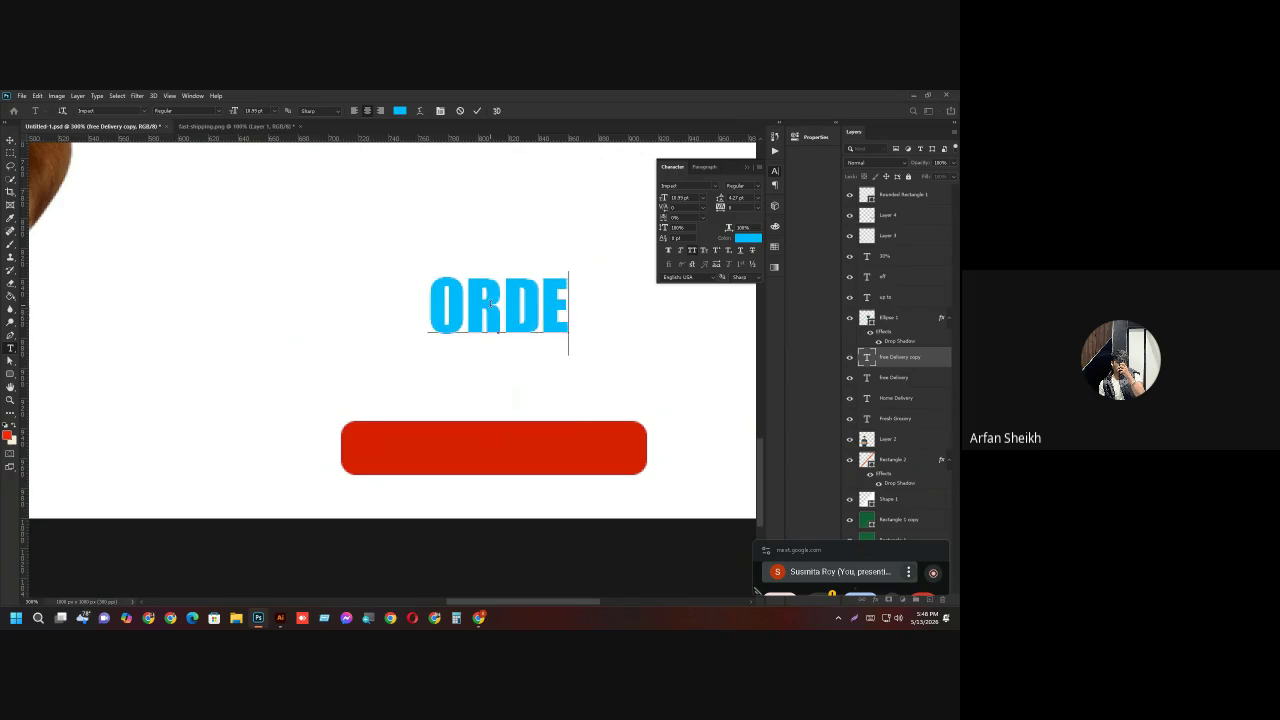
type("R NOW")
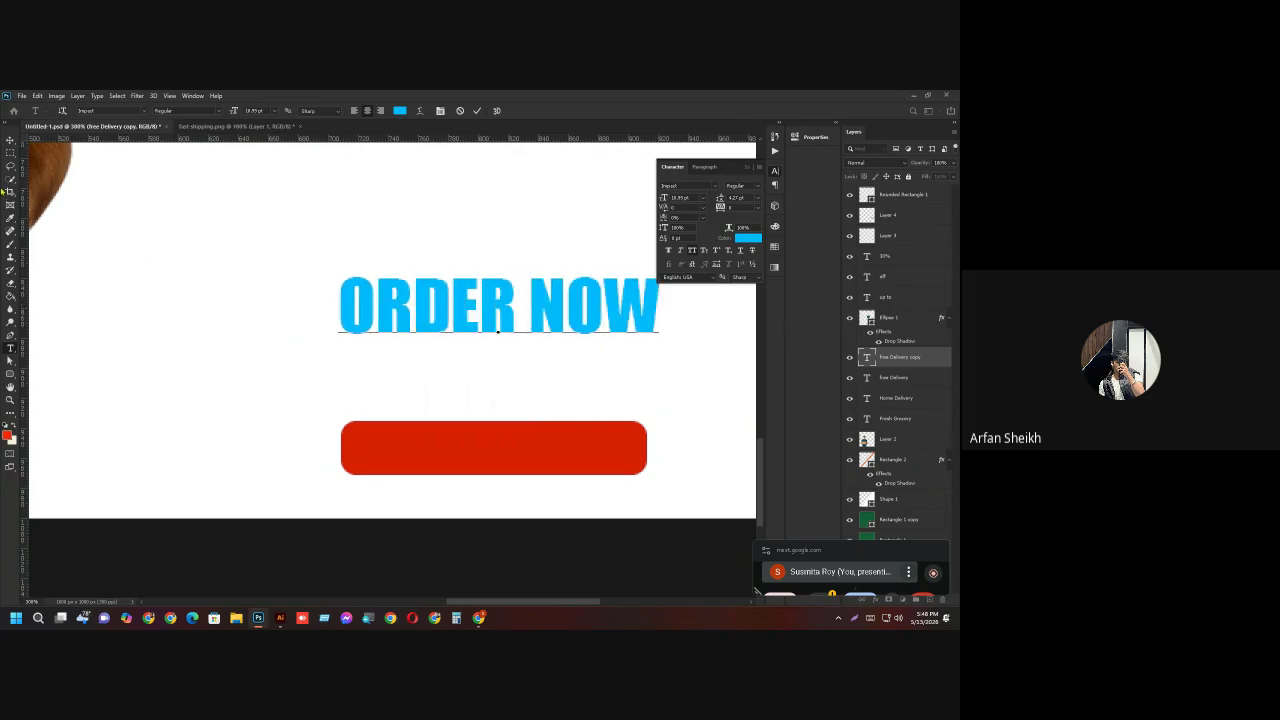
key("ctrl+Return")
Center the ORDER NOW text above the red button and set its font to Franklin Gothic Heavy.
left_click_drag(486, 348, 349, 343)
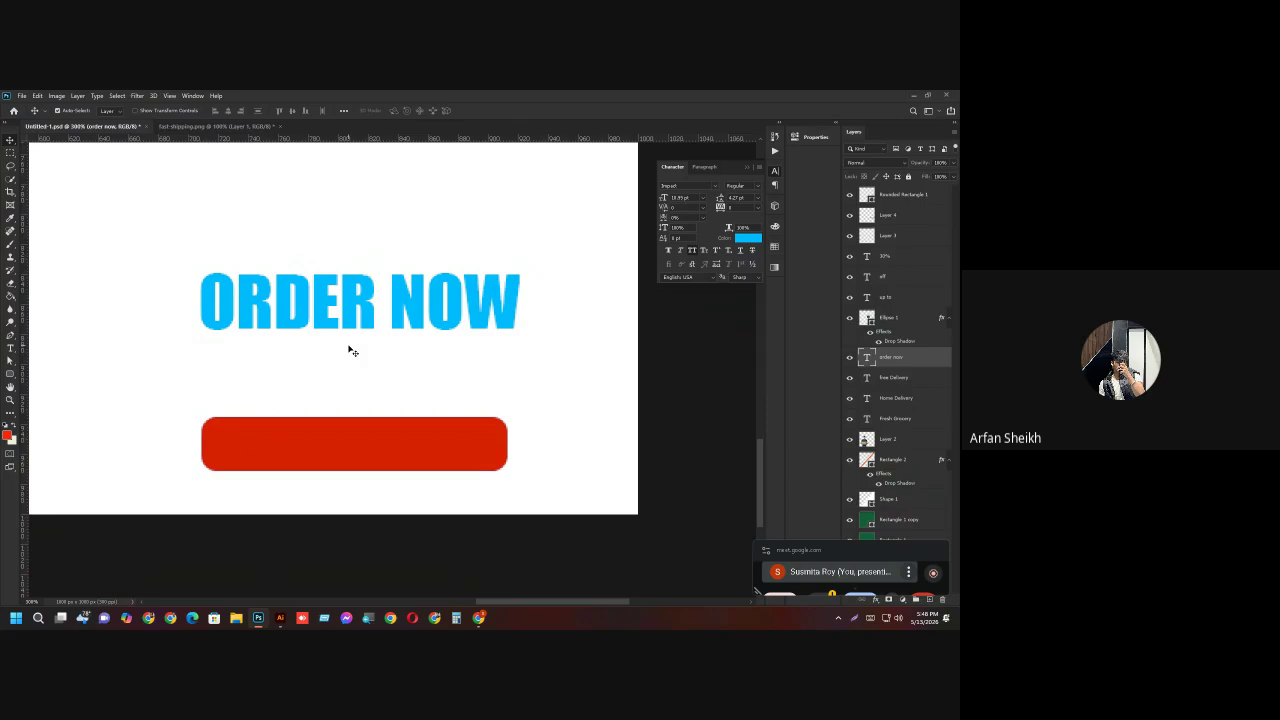
mouse_move(434, 300)
left_mouse_down()
mouse_move(485, 320)
mouse_move(409, 298)
left_mouse_up()
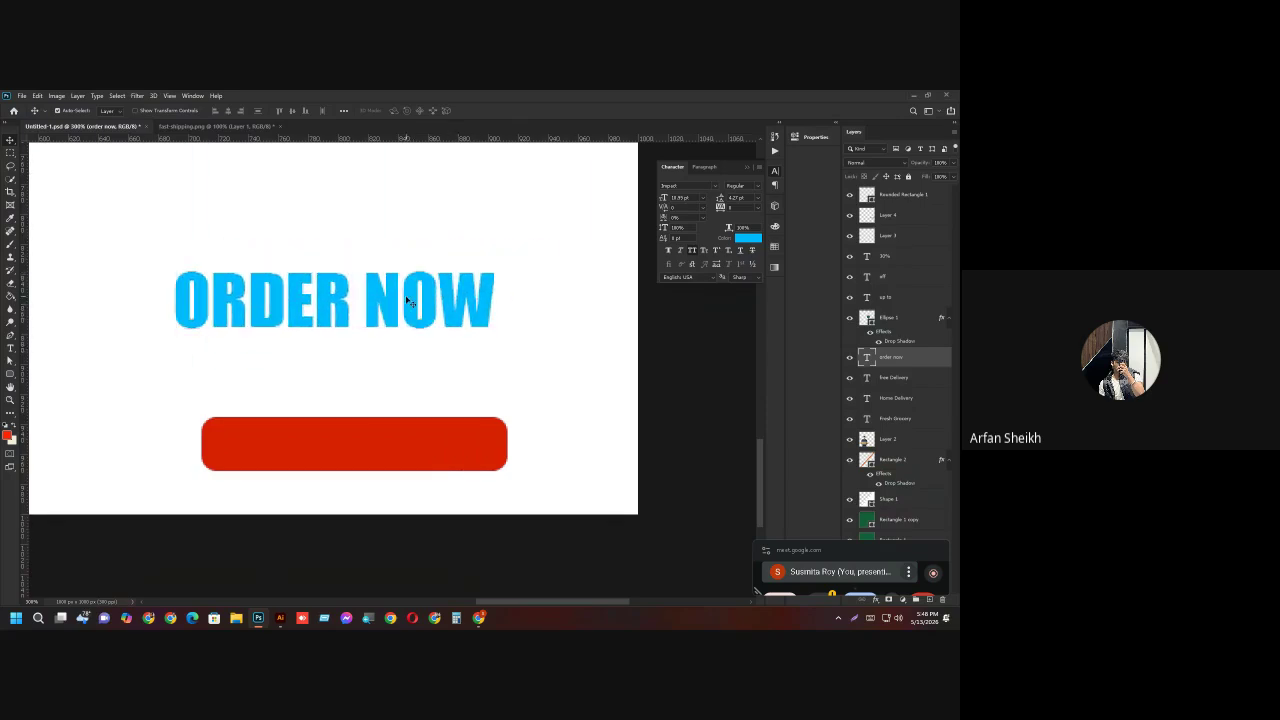
left_click(717, 189)
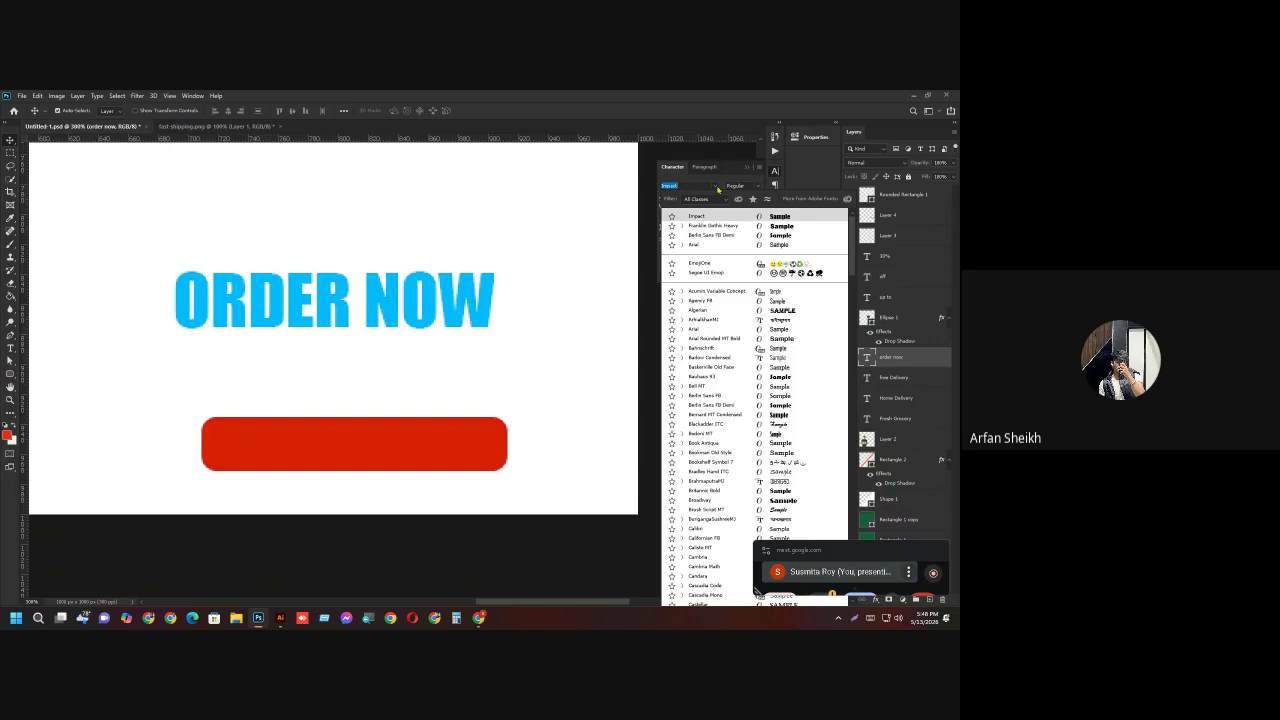
left_click(779, 228)
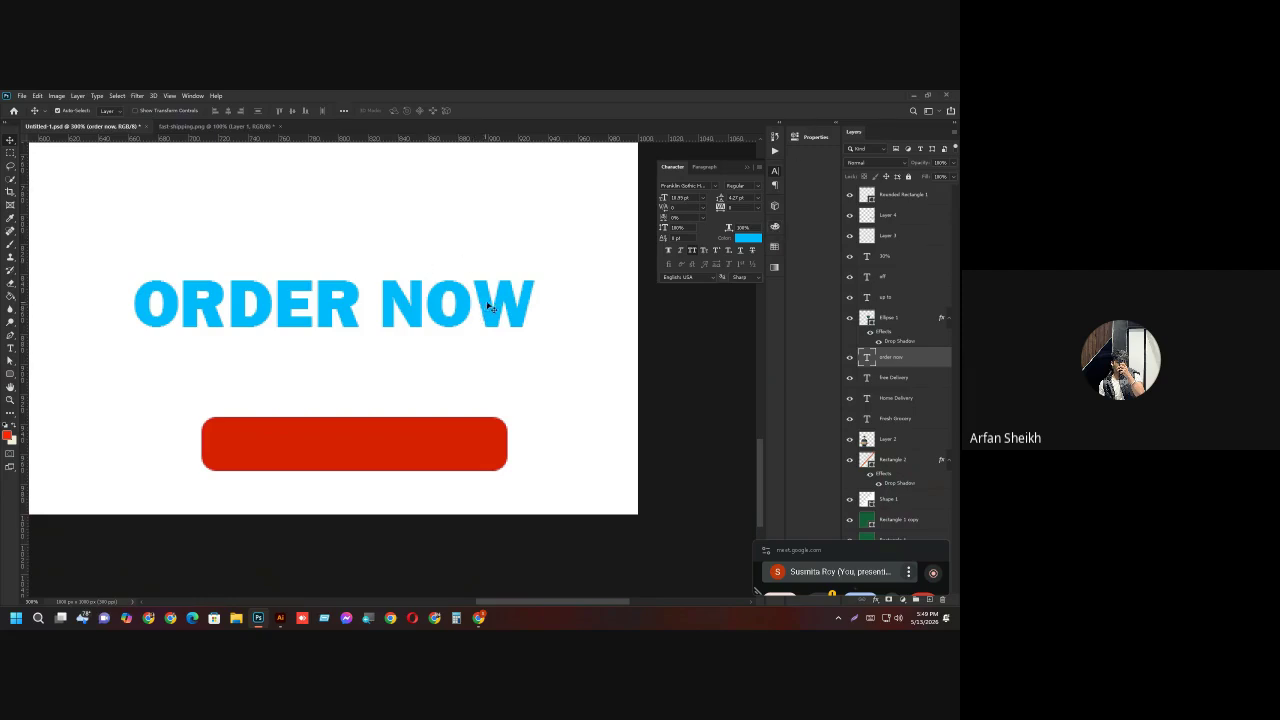
Bring the ORDER NOW text in front of the red button and scale it down to fit centered inside.
left_click_drag(486, 307, 497, 452)
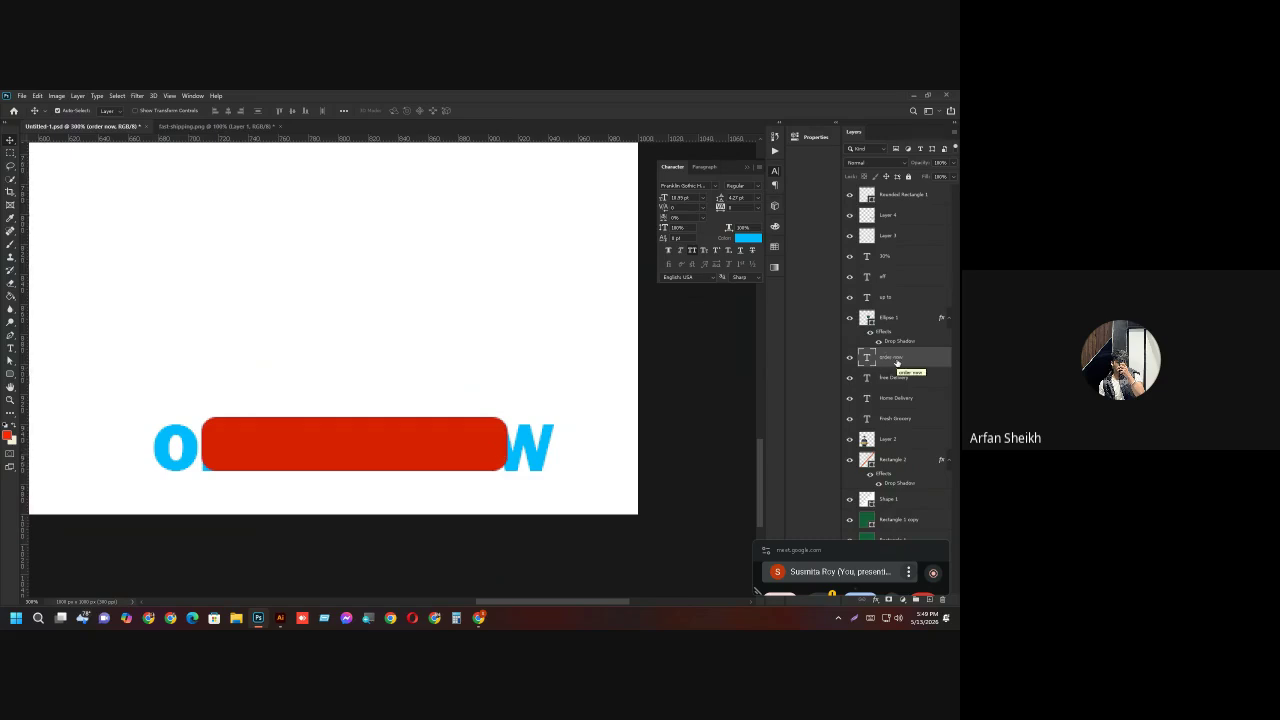
left_click_drag(897, 363, 889, 193)
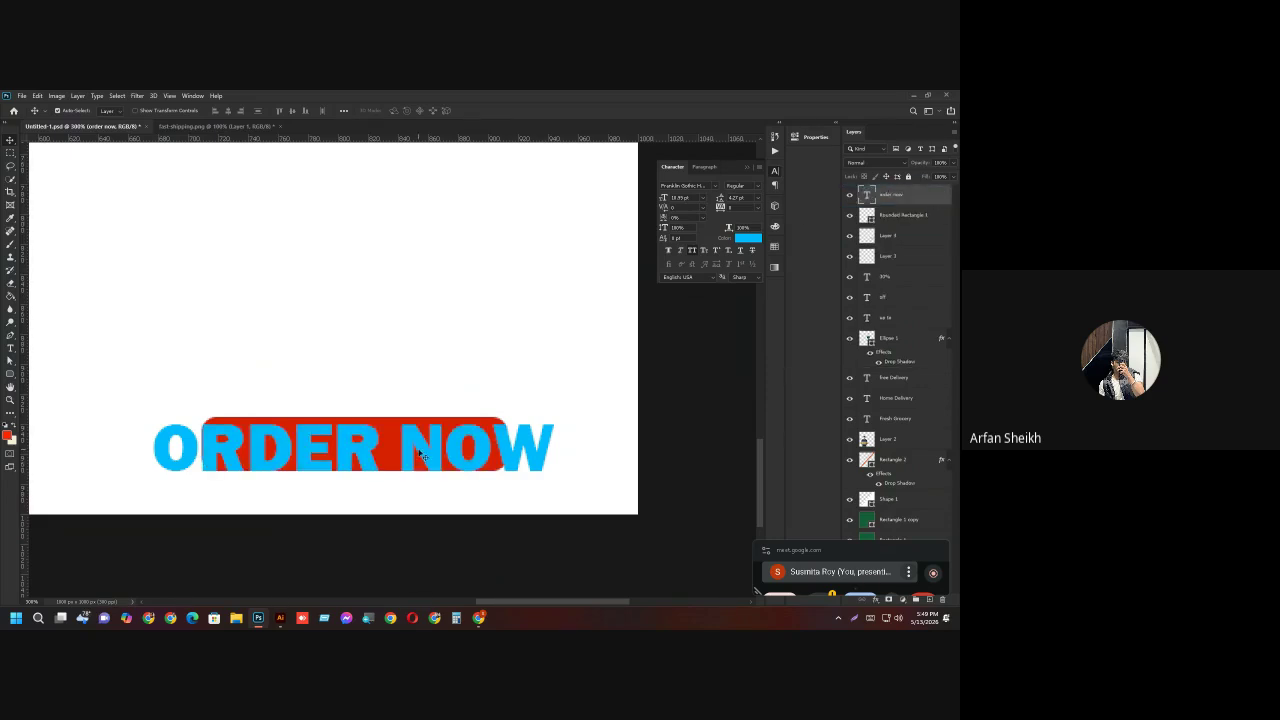
key("ctrl+t")
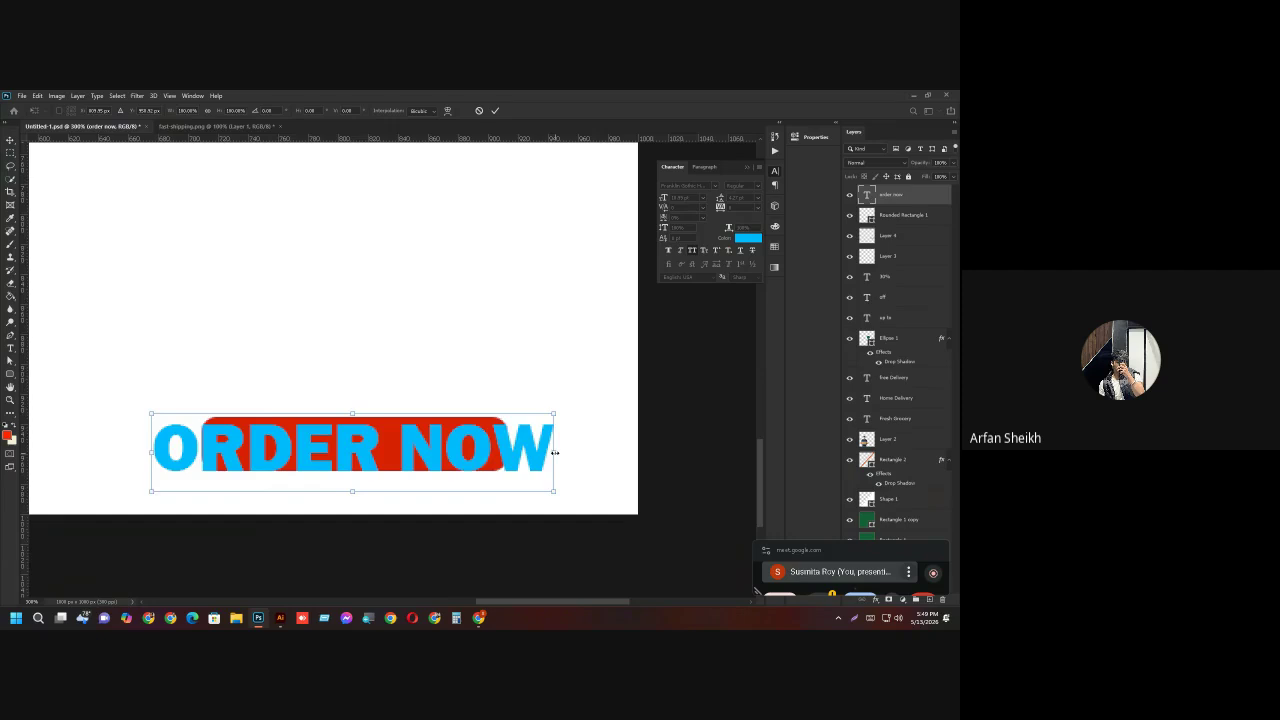
left_click_drag(555, 453, 449, 443)
key("Return")
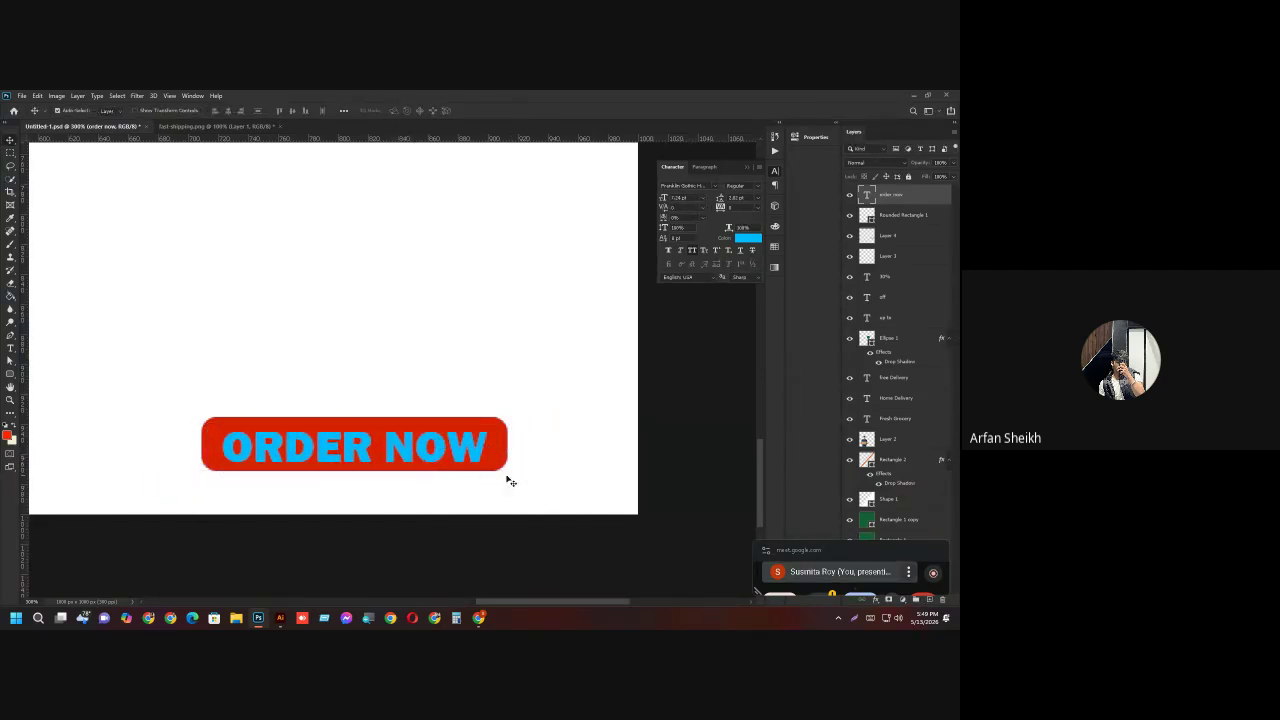
scroll(470, 452, "up", 1)
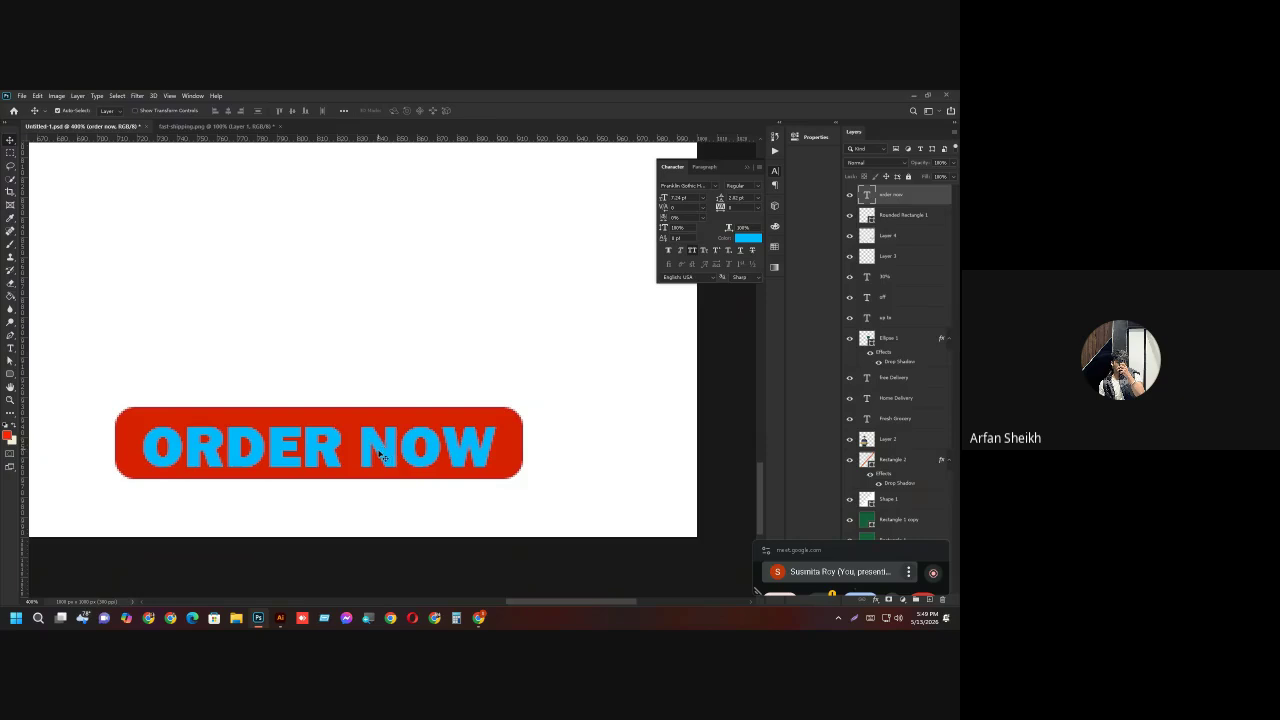
left_click_drag(379, 452, 380, 447)
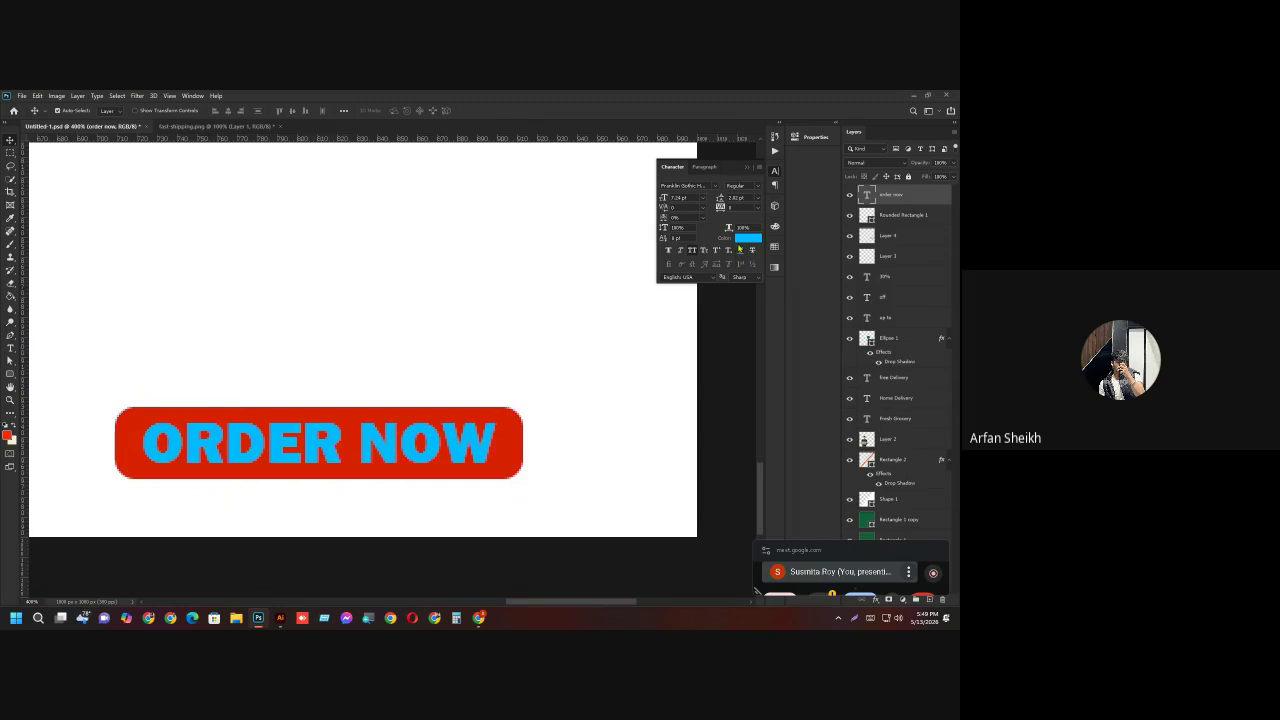
Recolor the ORDER NOW text to near-white (RGB 252, 252, 252) and check the button against the whole poster.
left_click(742, 243)
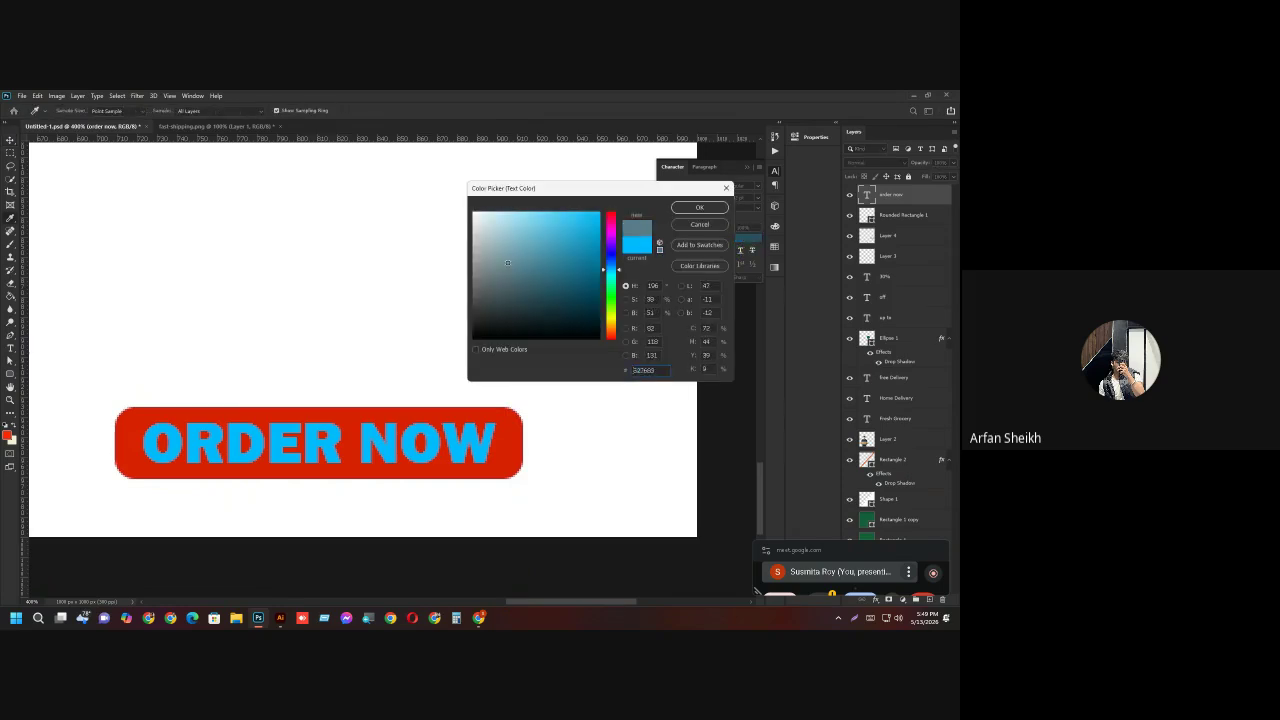
left_click(467, 211)
left_click_drag(512, 325, 462, 342)
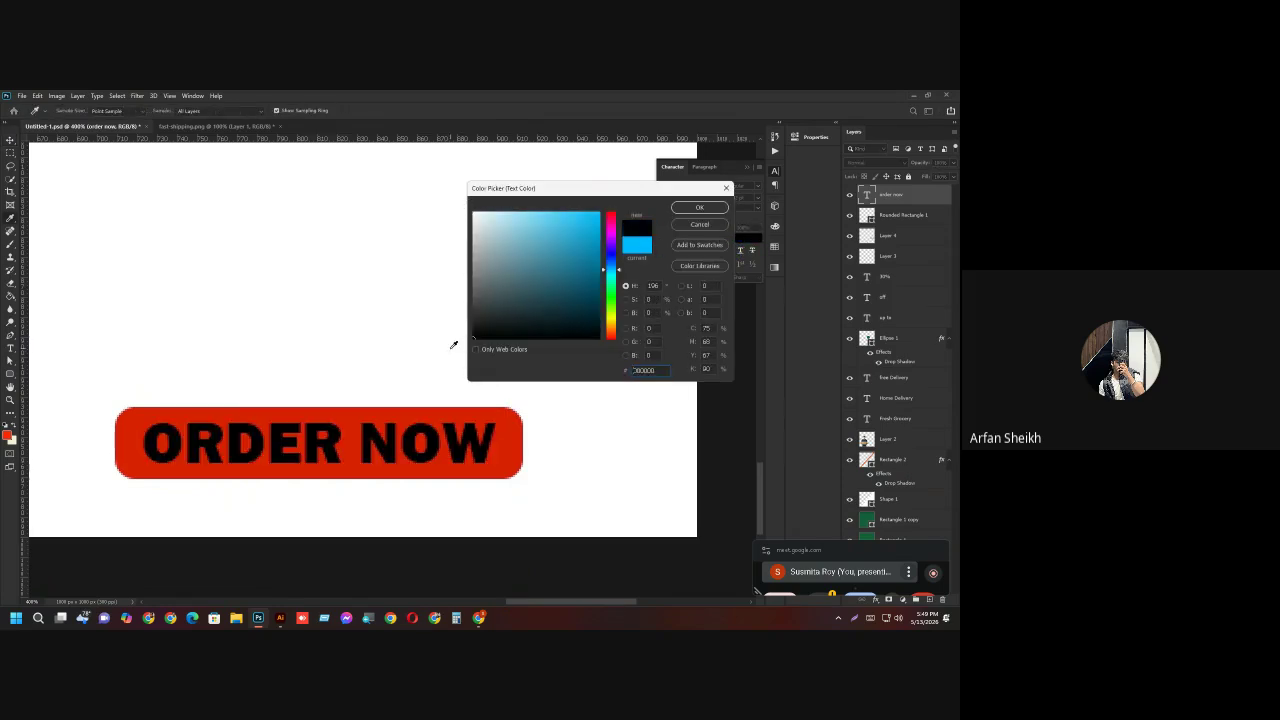
left_click_drag(482, 275, 472, 212)
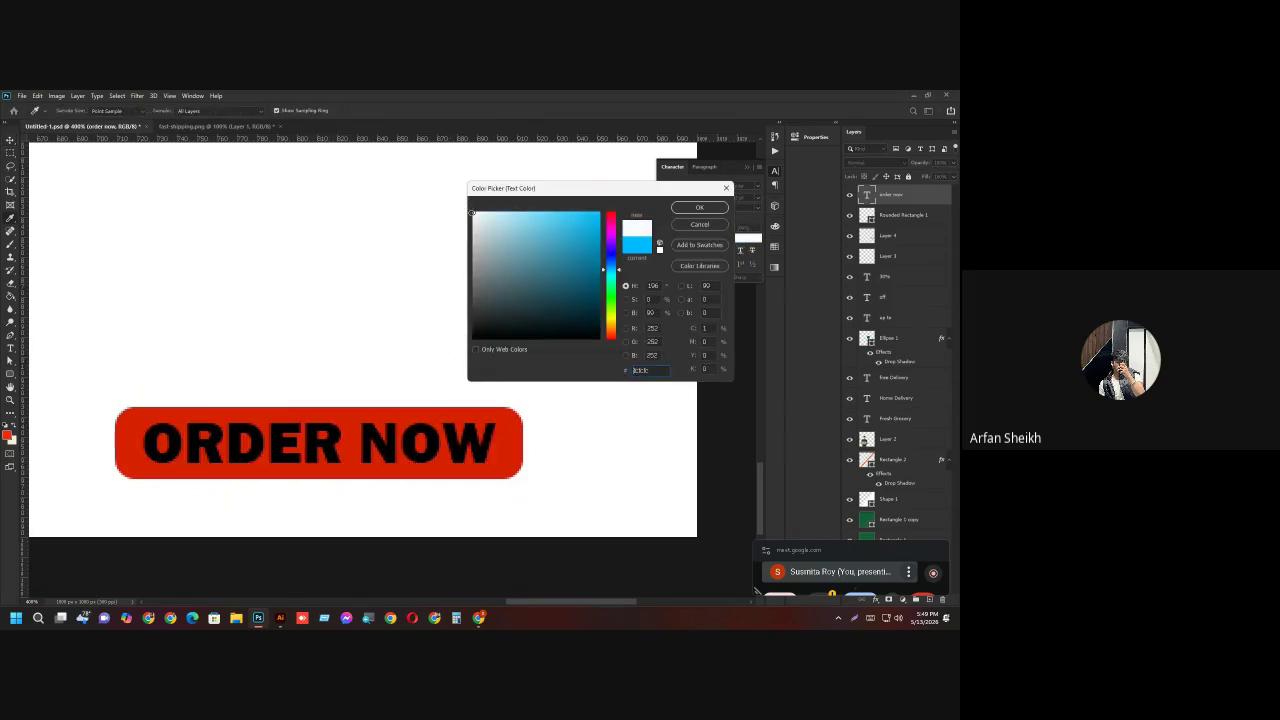
left_click(699, 207)
left_click(622, 441)
scroll(490, 388, "down", 5)
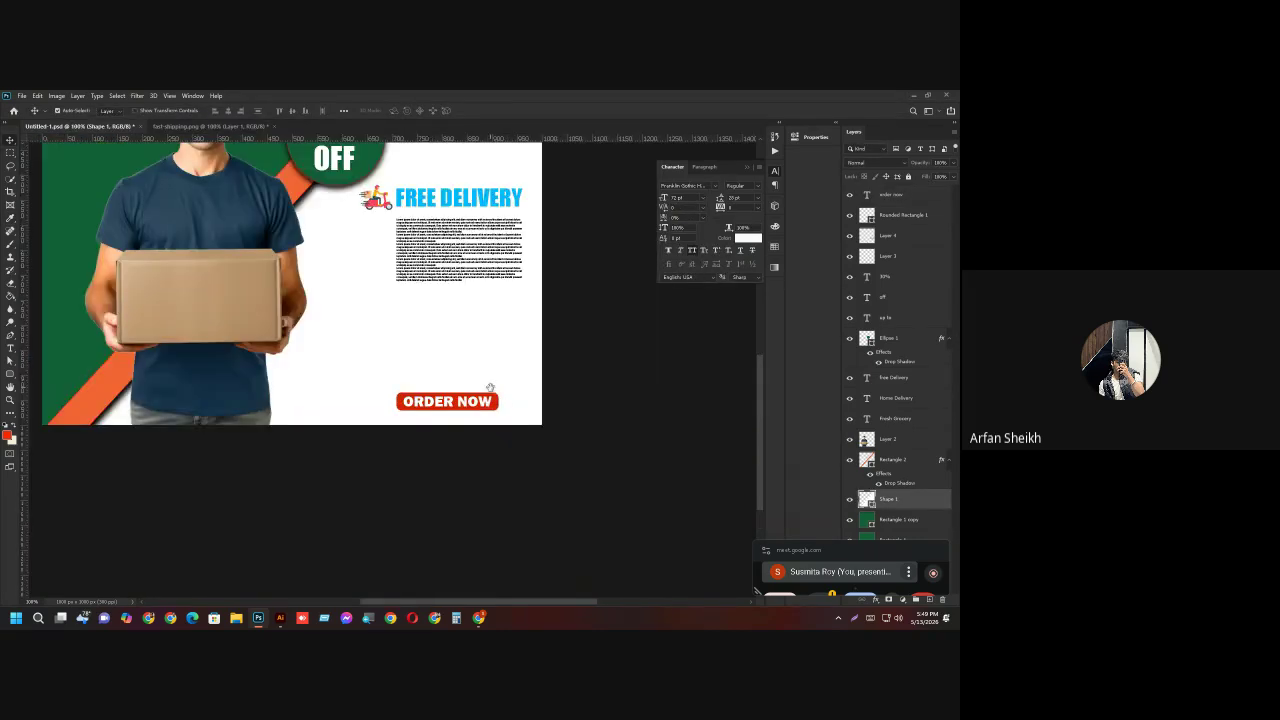
scroll(466, 328, "down", 2)
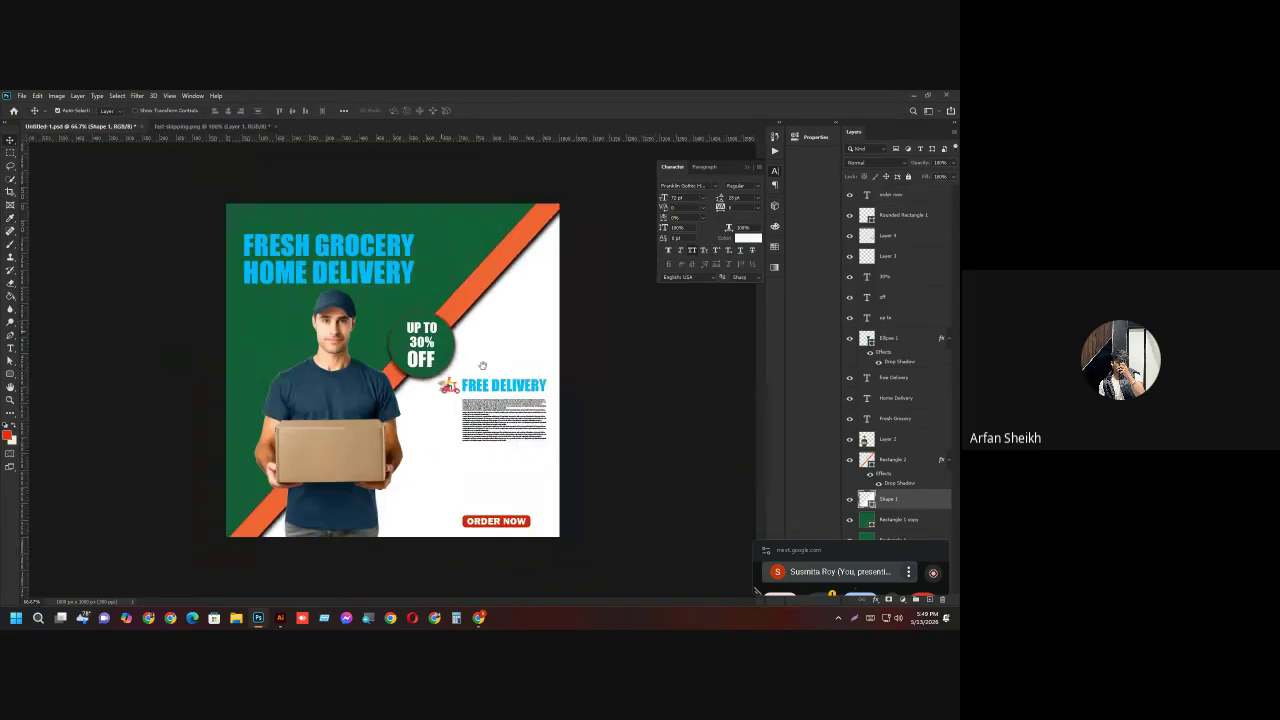
Duplicate the FRESH GROCERY line above the title and change the copy's text to LOGO HERE.
scroll(335, 381, "up", 4)
scroll(335, 381, "down", 3)
scroll(403, 306, "up", 3)
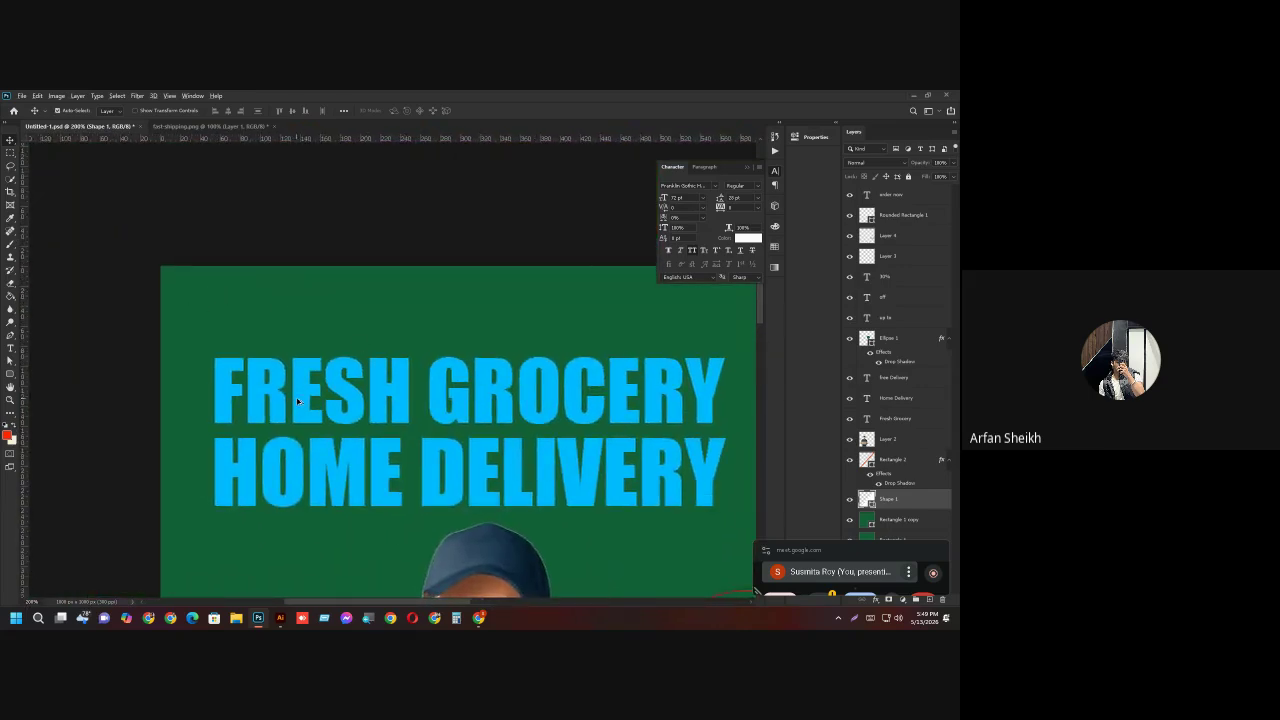
left_click_drag(300, 400, 288, 330)
double_click(287, 327)
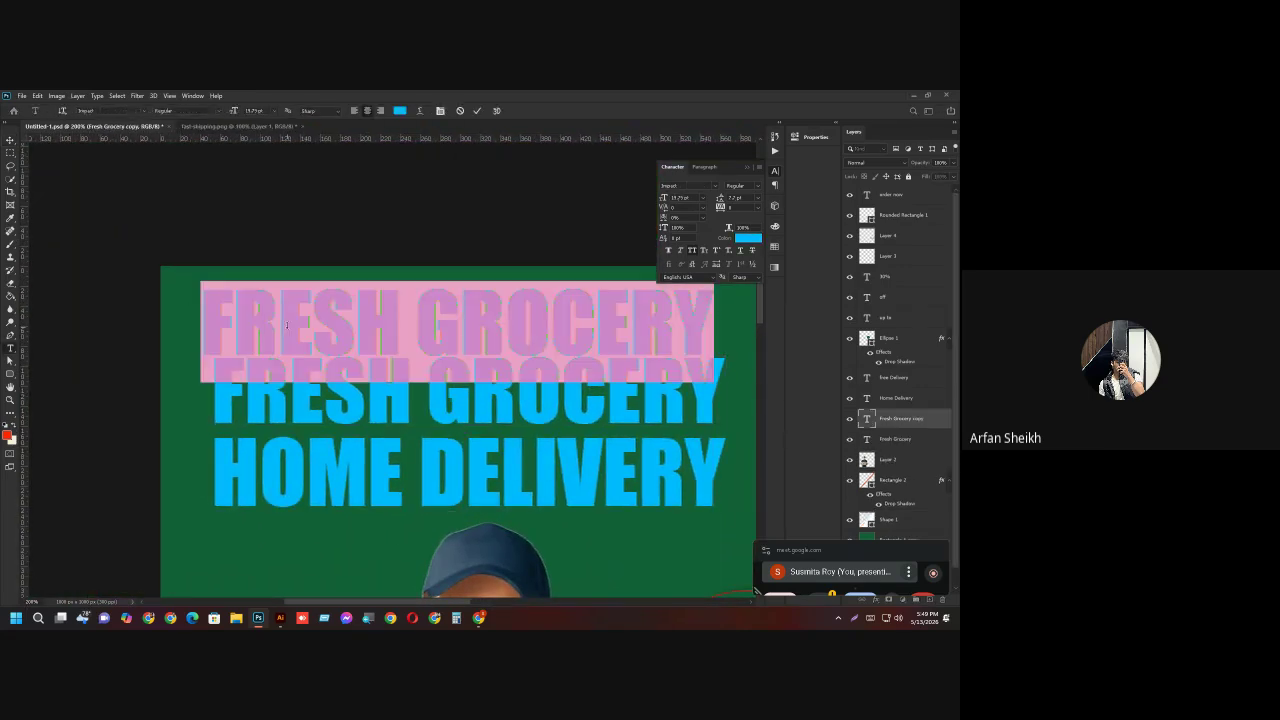
type("lLOG")
type("HERE")
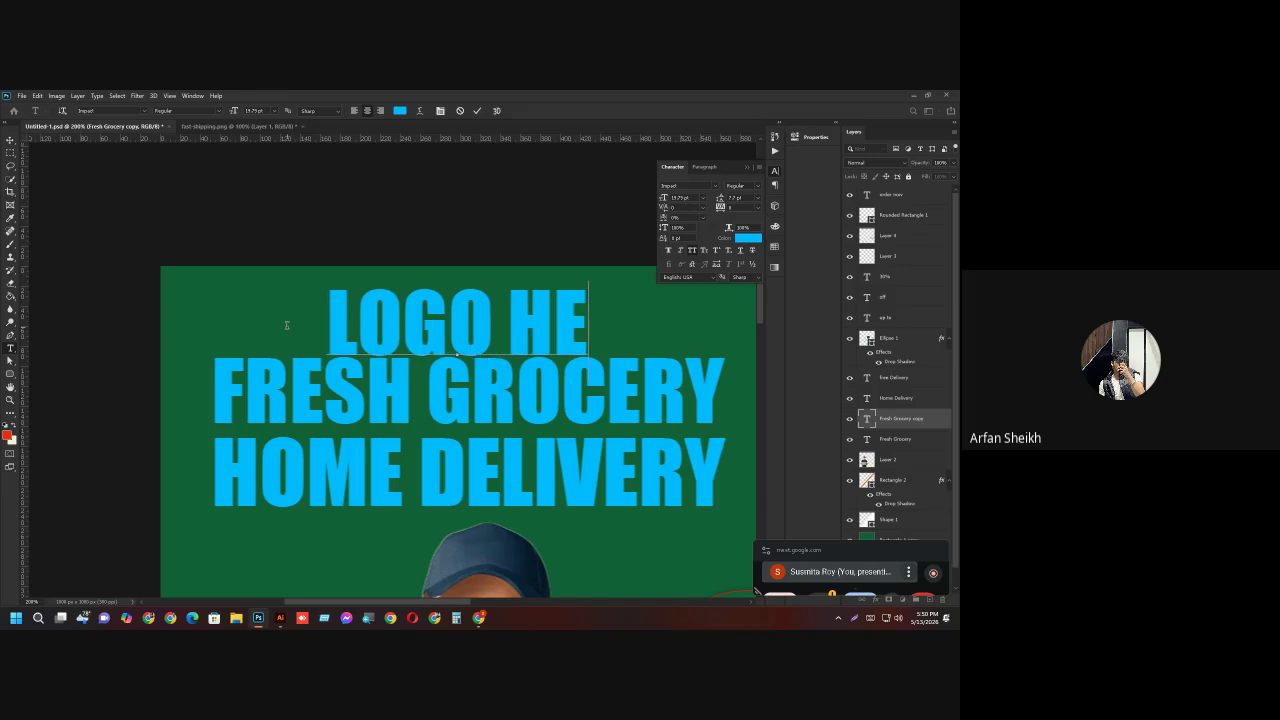
left_click(10, 141)
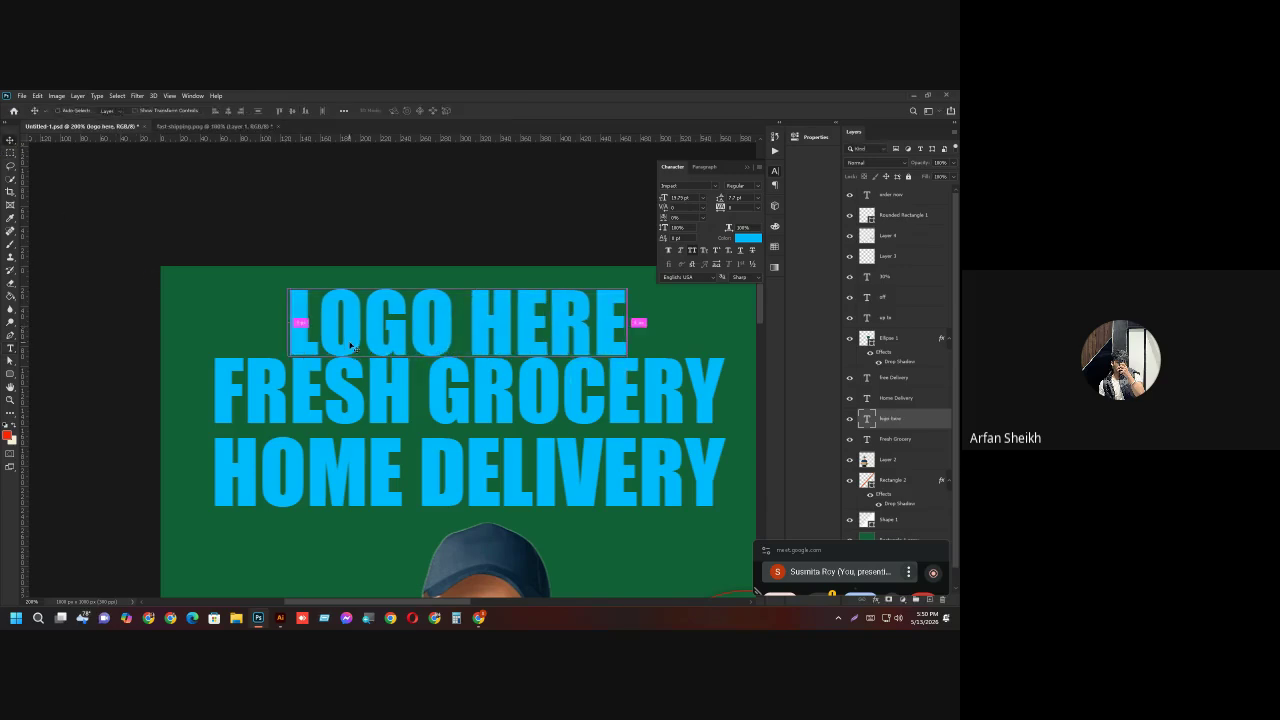
Scale the LOGO HERE text down to a small label aligned with the title's left edge near the poster's top.
key("ctrl+t")
left_click_drag(627, 355, 258, 290)
key("Return")
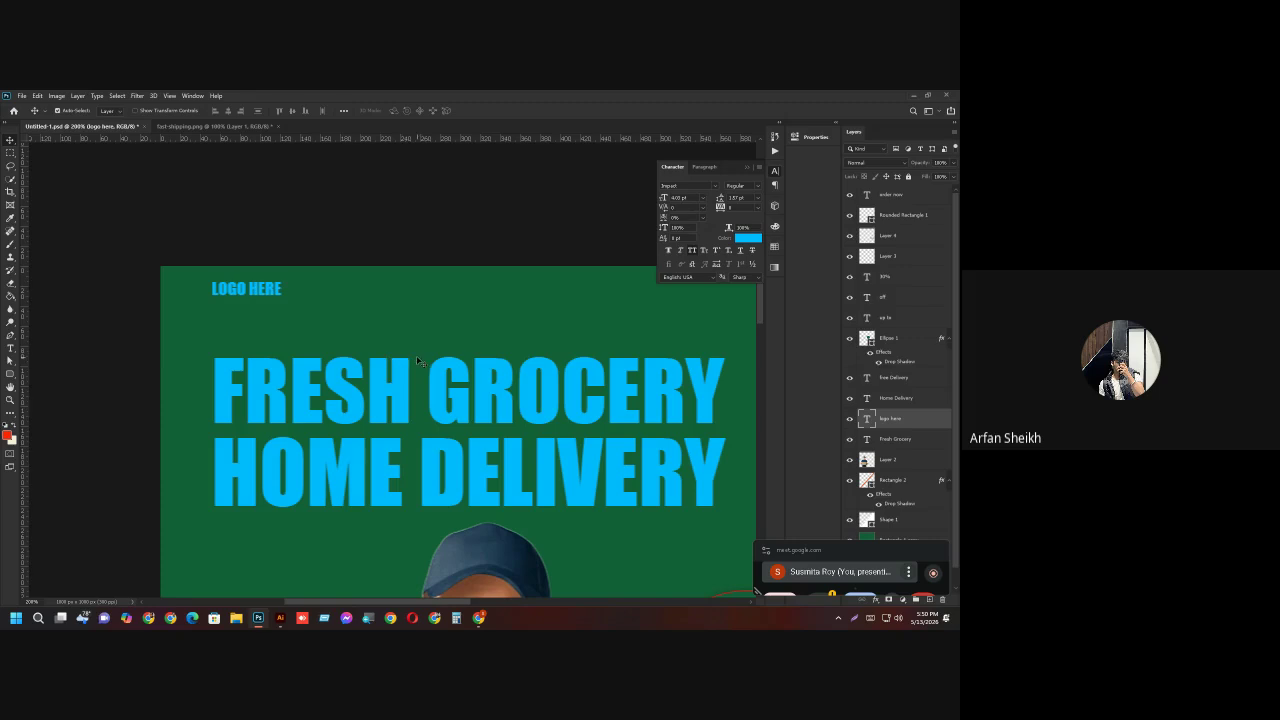
key("ctrl+0")
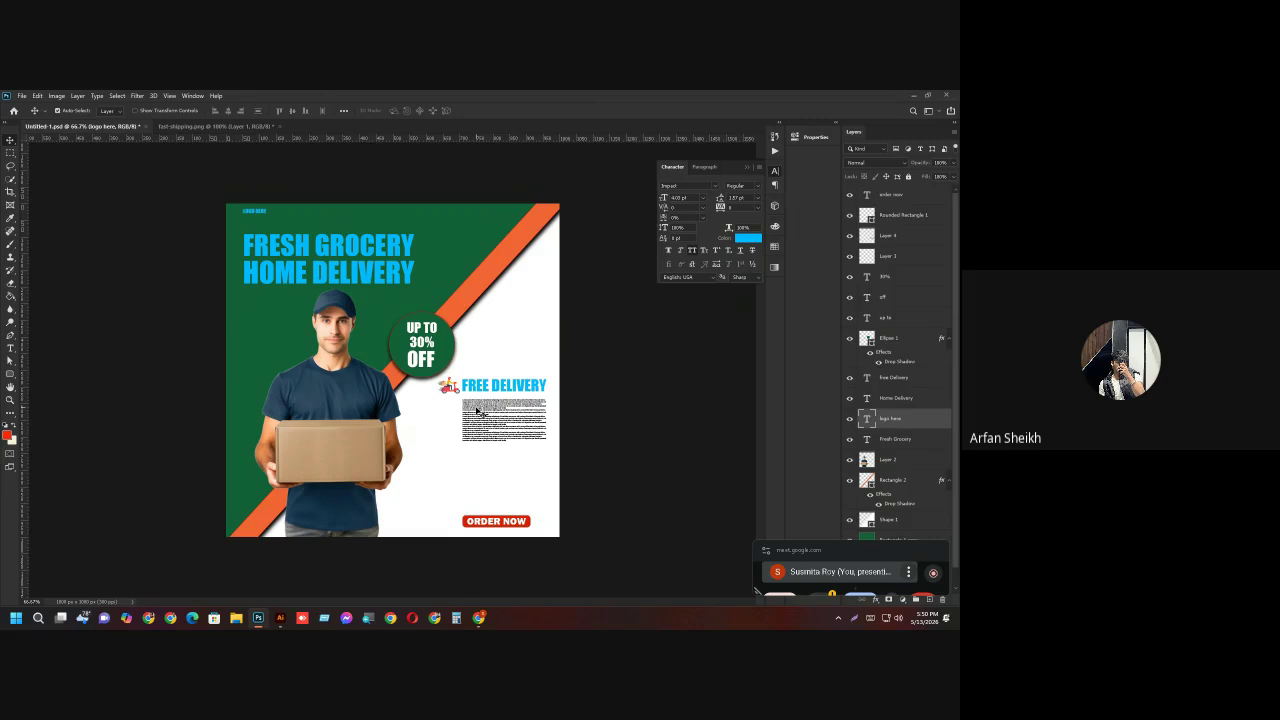
left_click(746, 167)
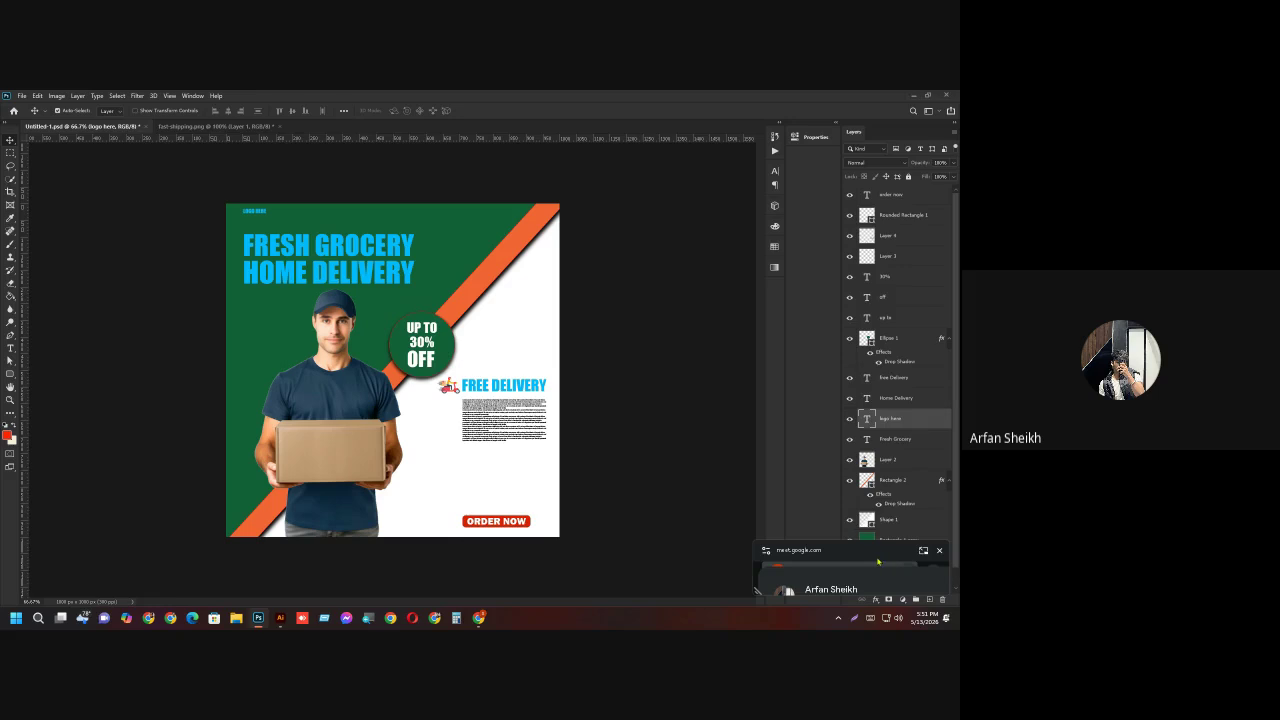
Add a new layer above the LOGO HERE text and paint a large soft off-white glow over the delivery man with the Brush.
left_click(930, 601)
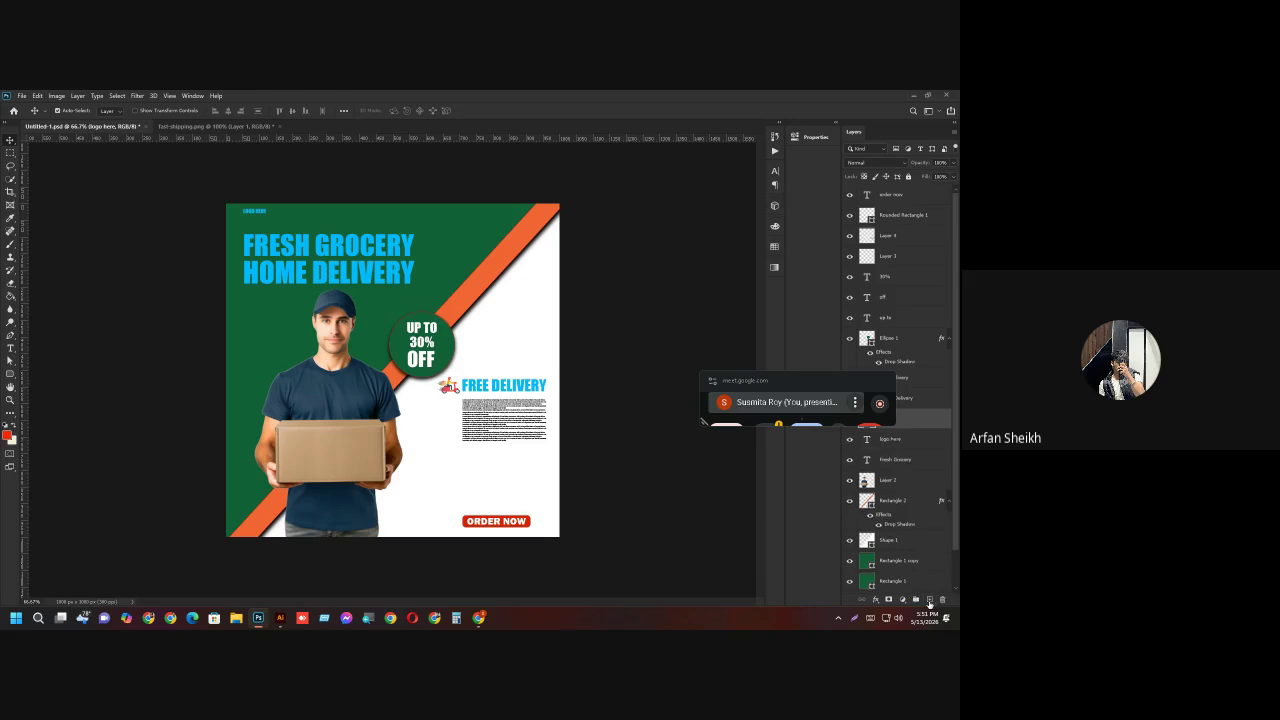
mouse_move(900, 418)
left_mouse_down()
mouse_move(911, 538)
mouse_move(901, 425)
left_mouse_up()
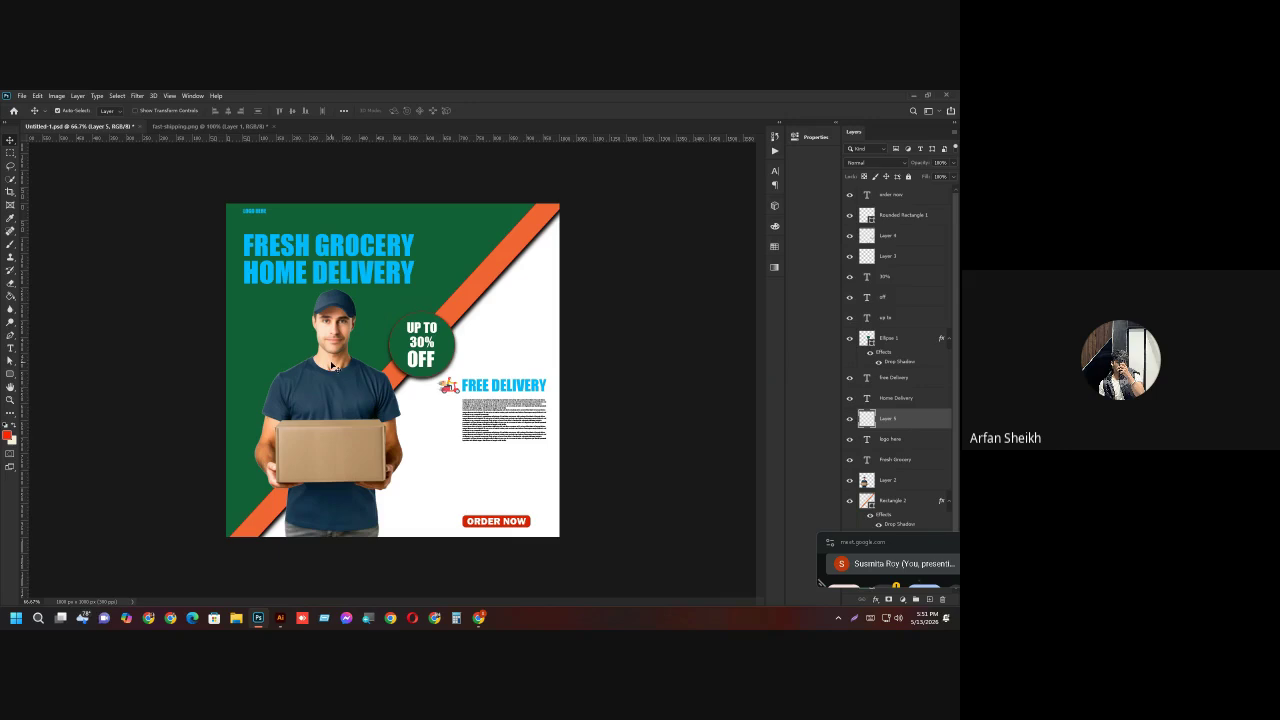
left_click(10, 243)
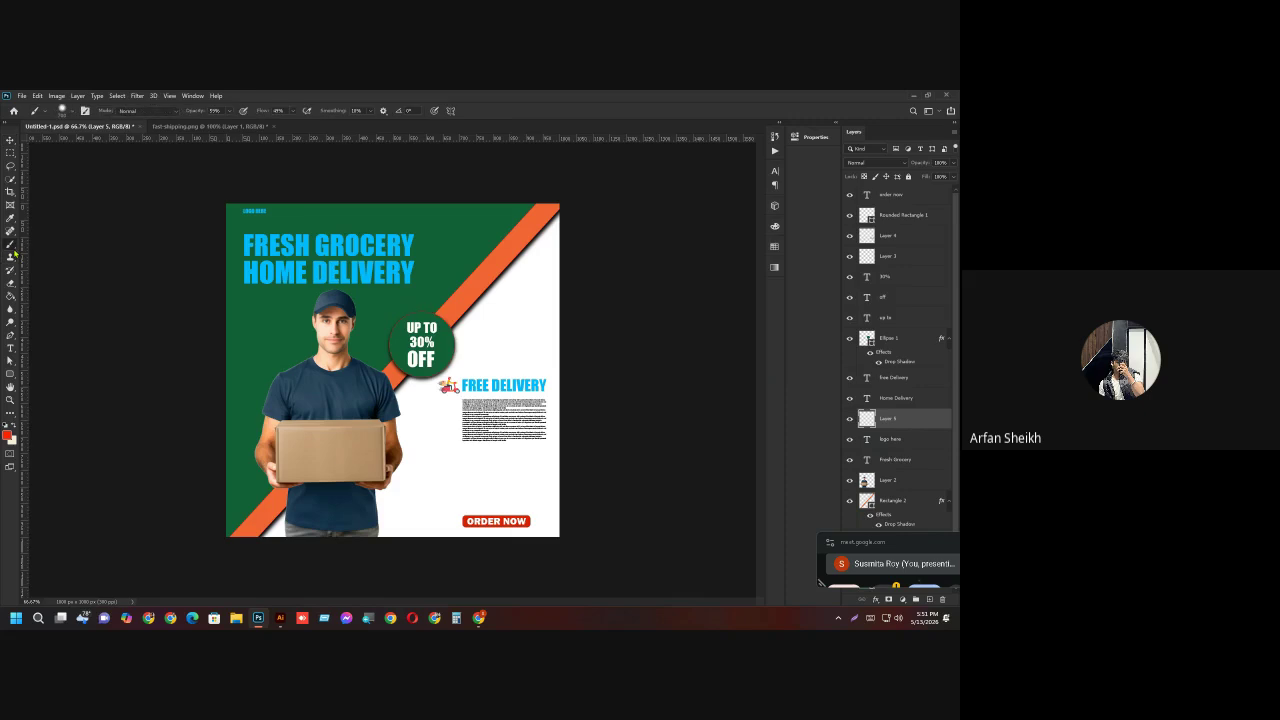
key("[")
key("[")
key("[")
key("[")
key("]")
key("]")
key("]")
key("]")
key("]")
left_click(14, 429)
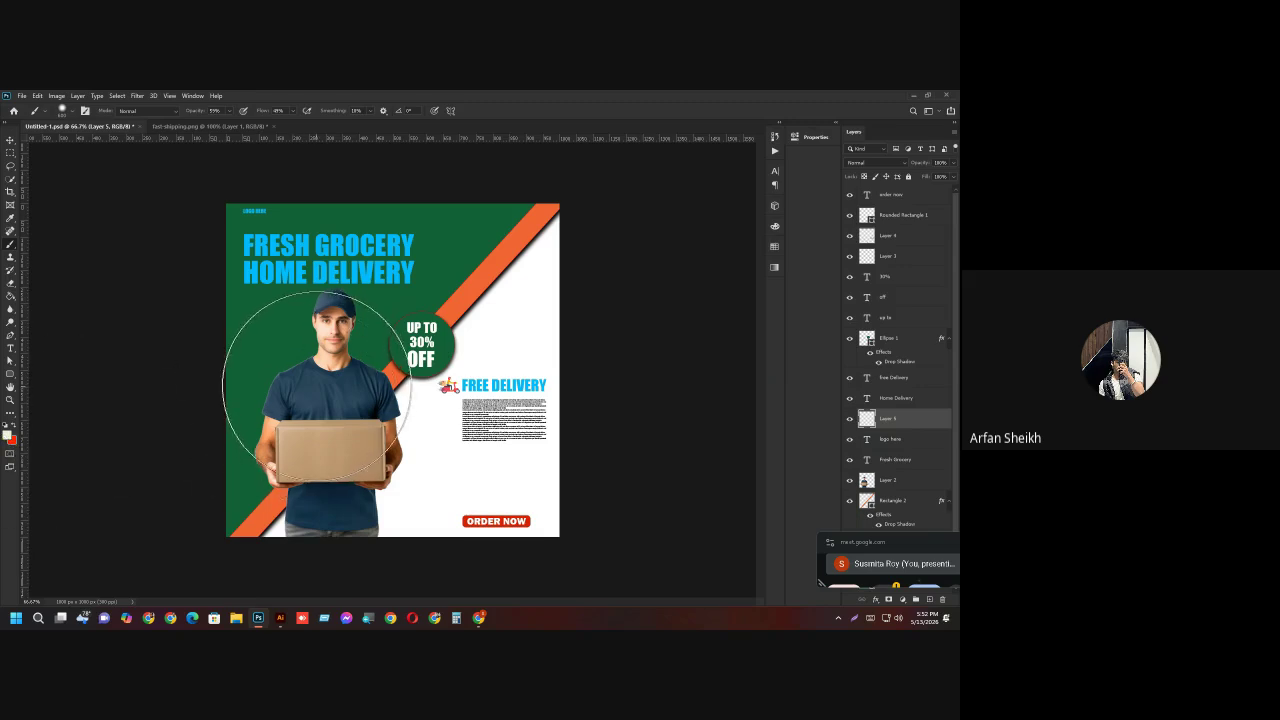
left_click(323, 380)
left_click(323, 379)
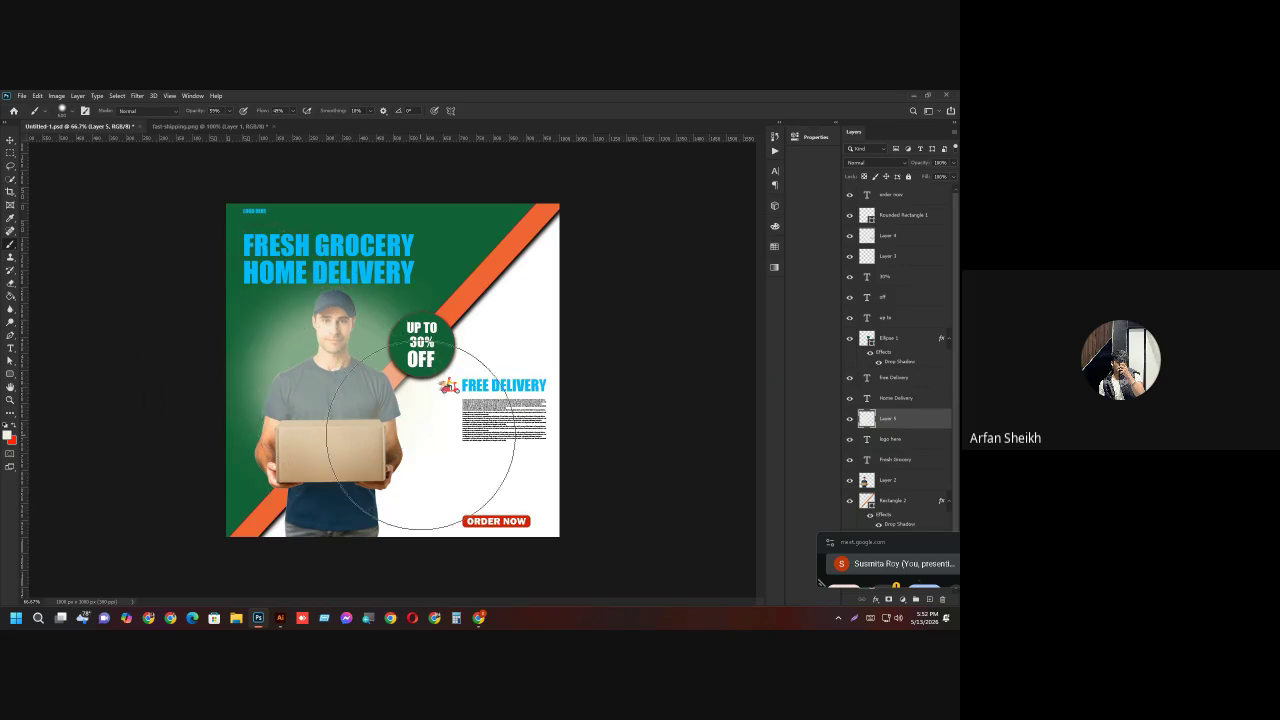
Move the glow layer directly beneath the delivery man, set its blend mode to Soft Light and compare the poster with and without it.
left_click(10, 141)
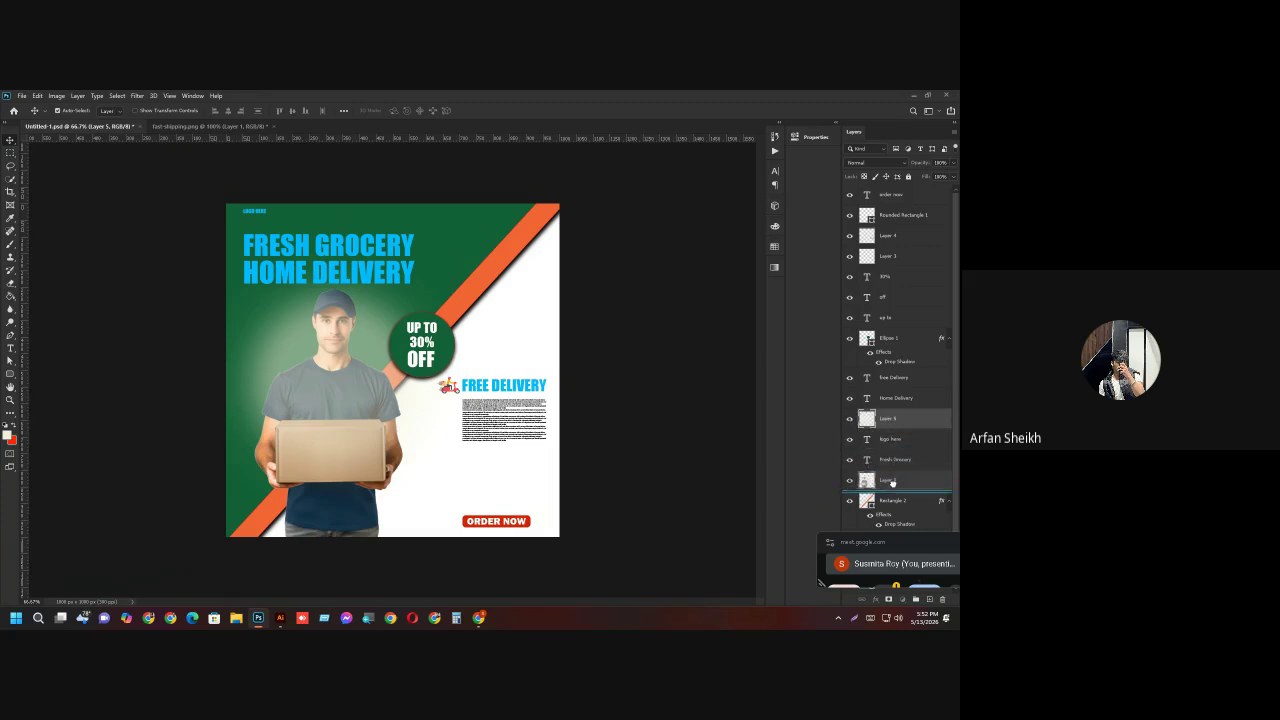
left_click_drag(876, 497, 876, 490)
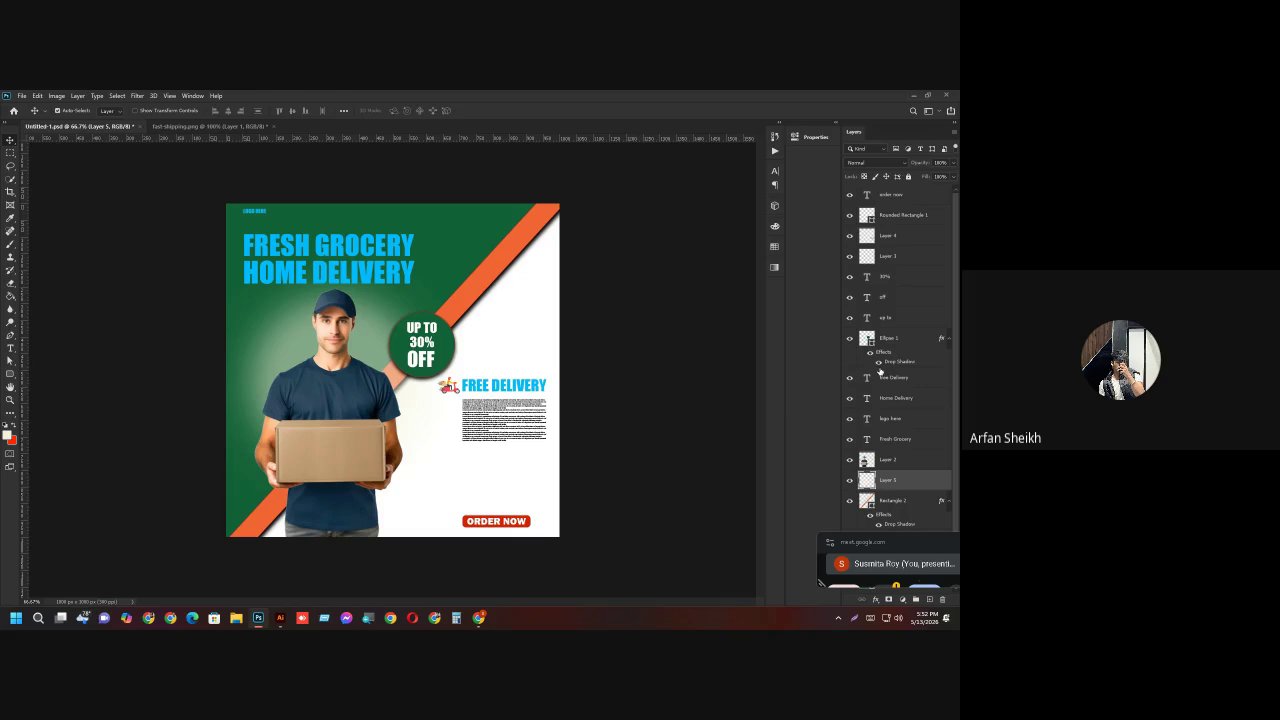
left_click(873, 163)
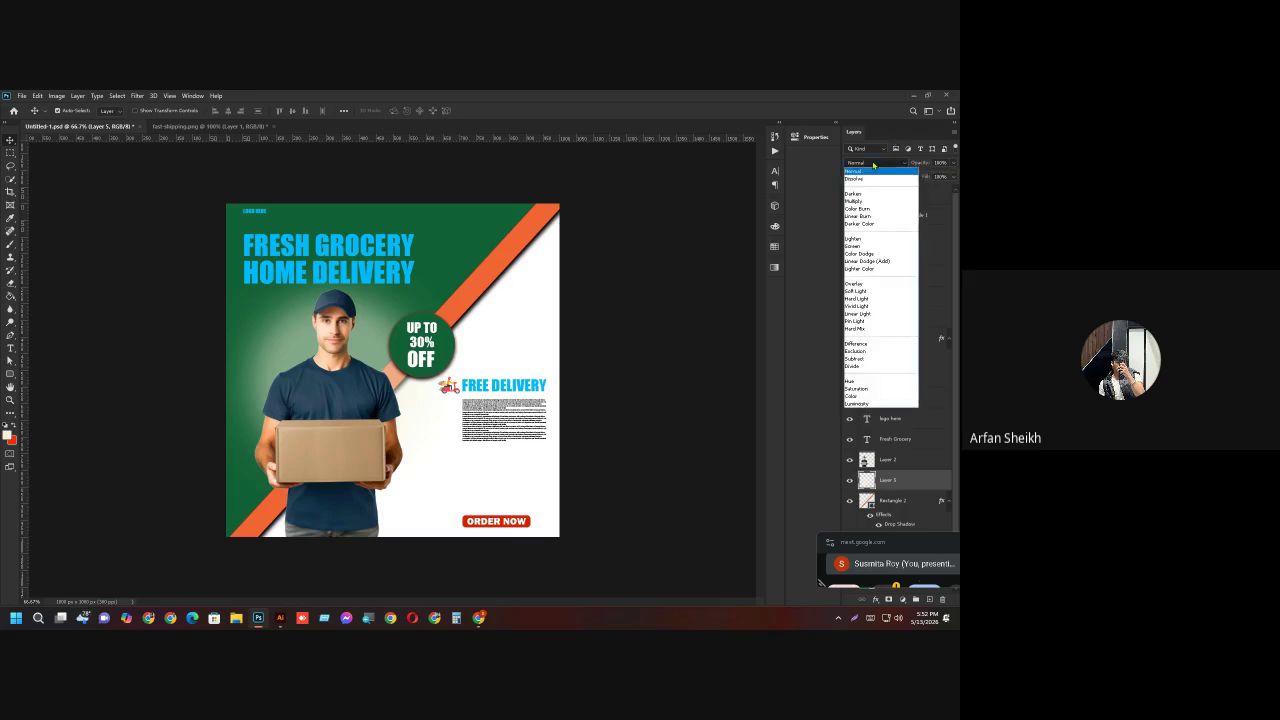
left_click(865, 291)
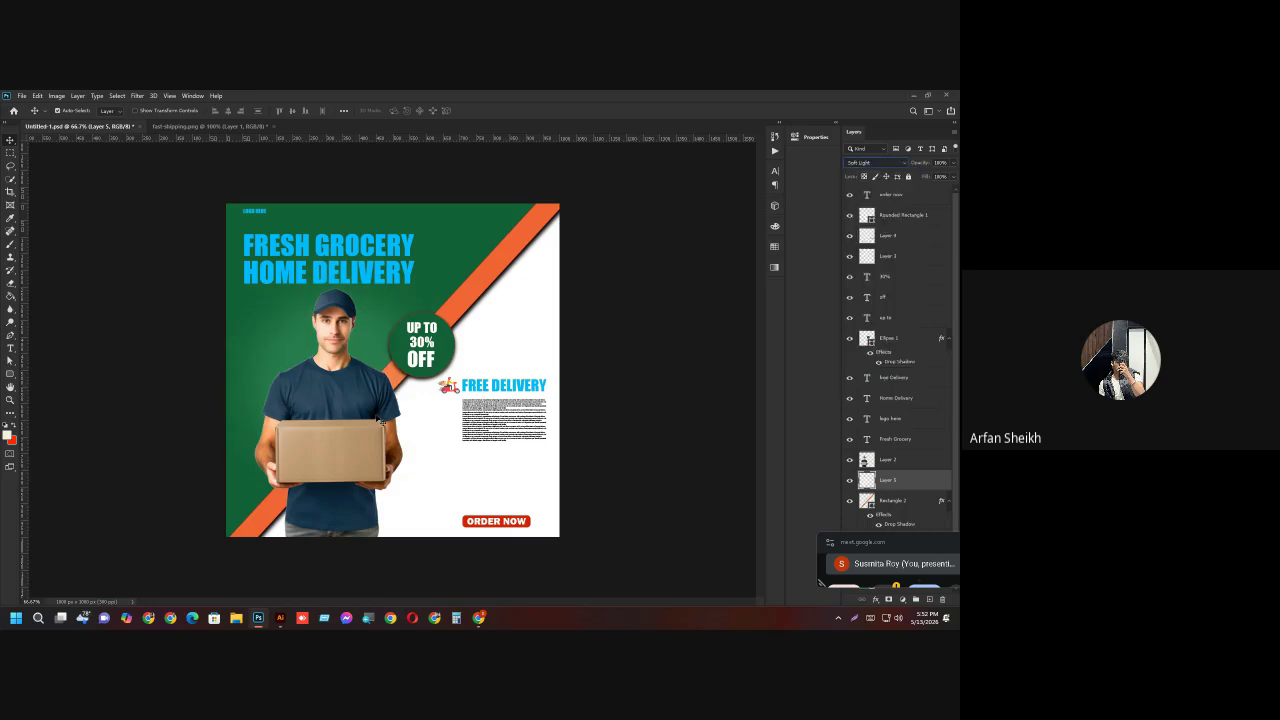
left_click(850, 482)
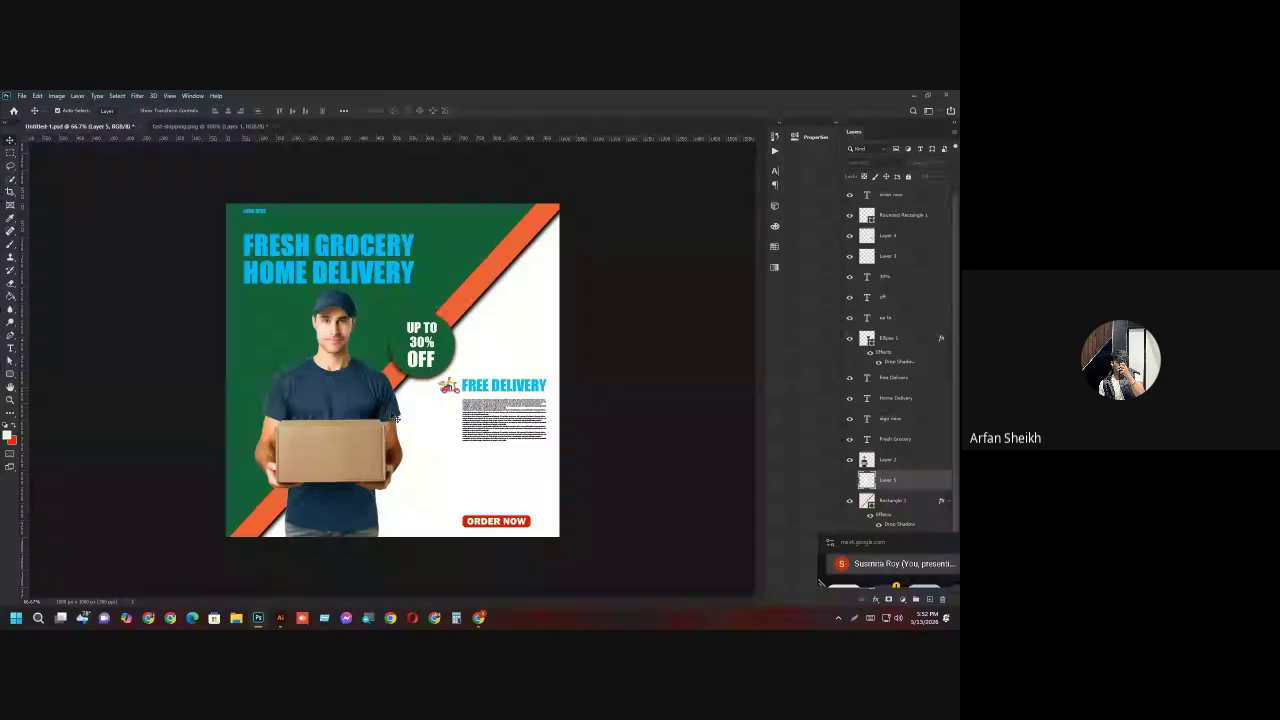
left_click(850, 483)
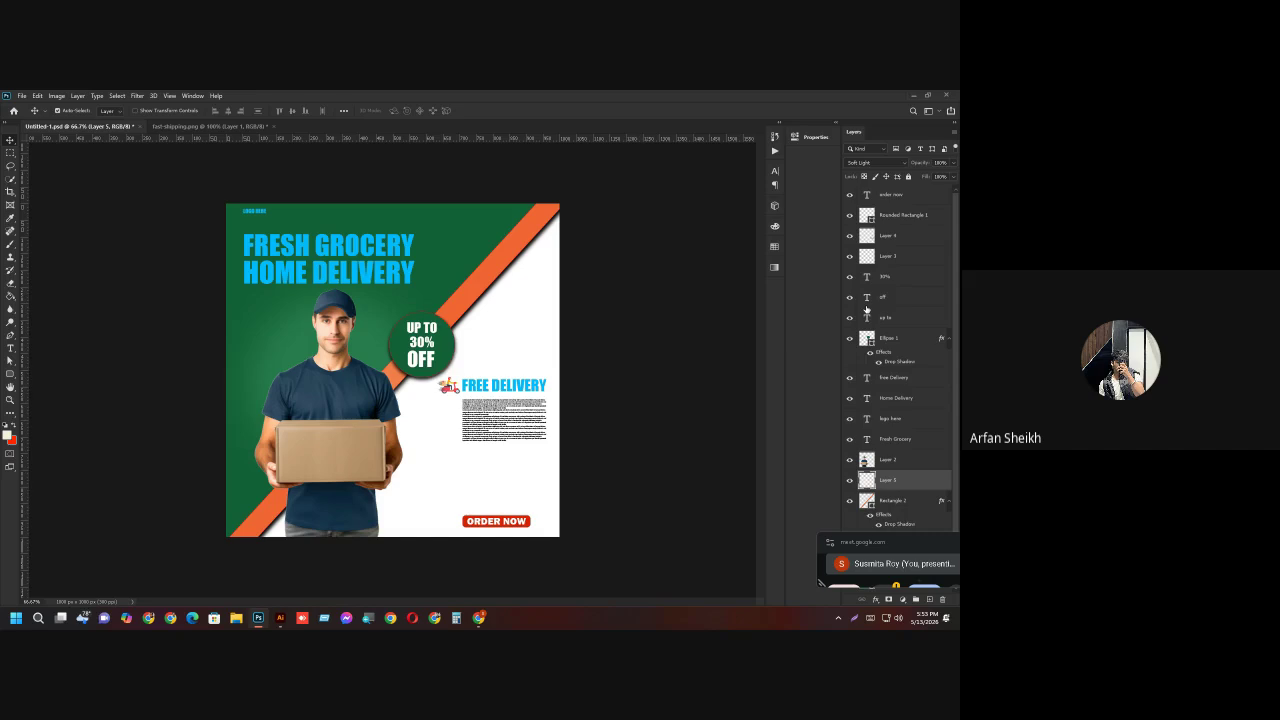
left_click(473, 343)
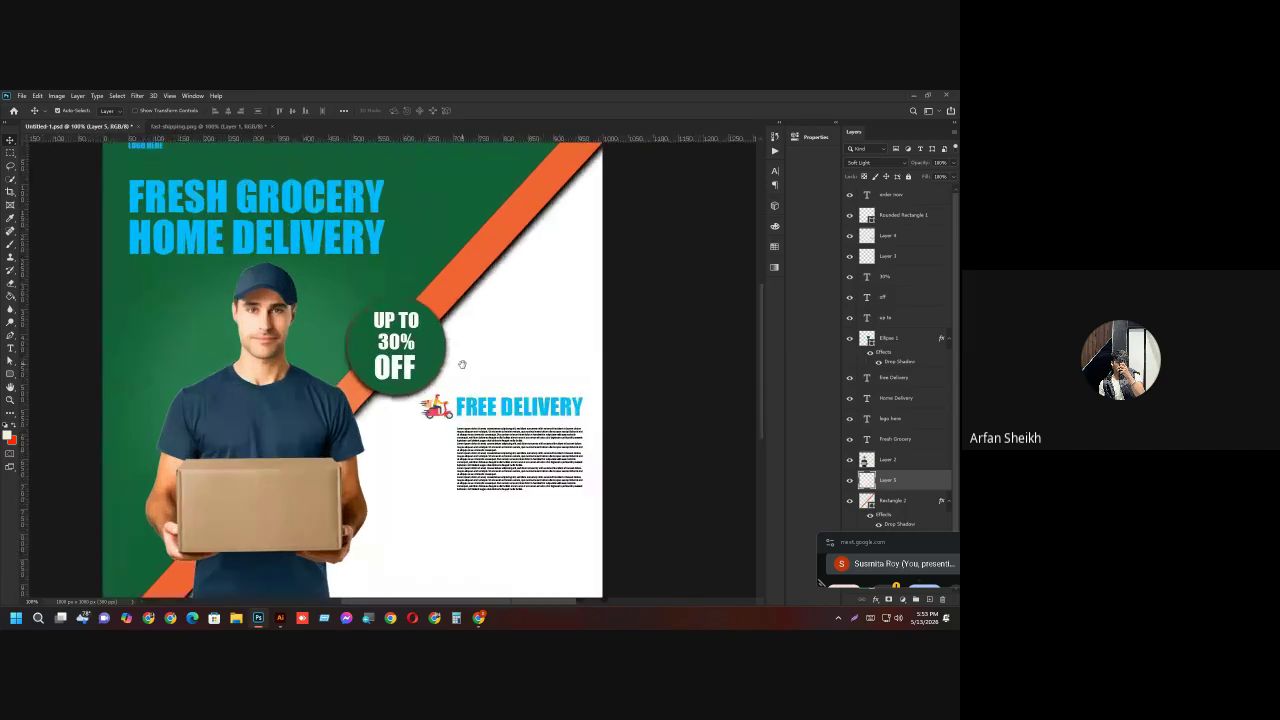
left_click(447, 341)
left_click(447, 341, "alt")
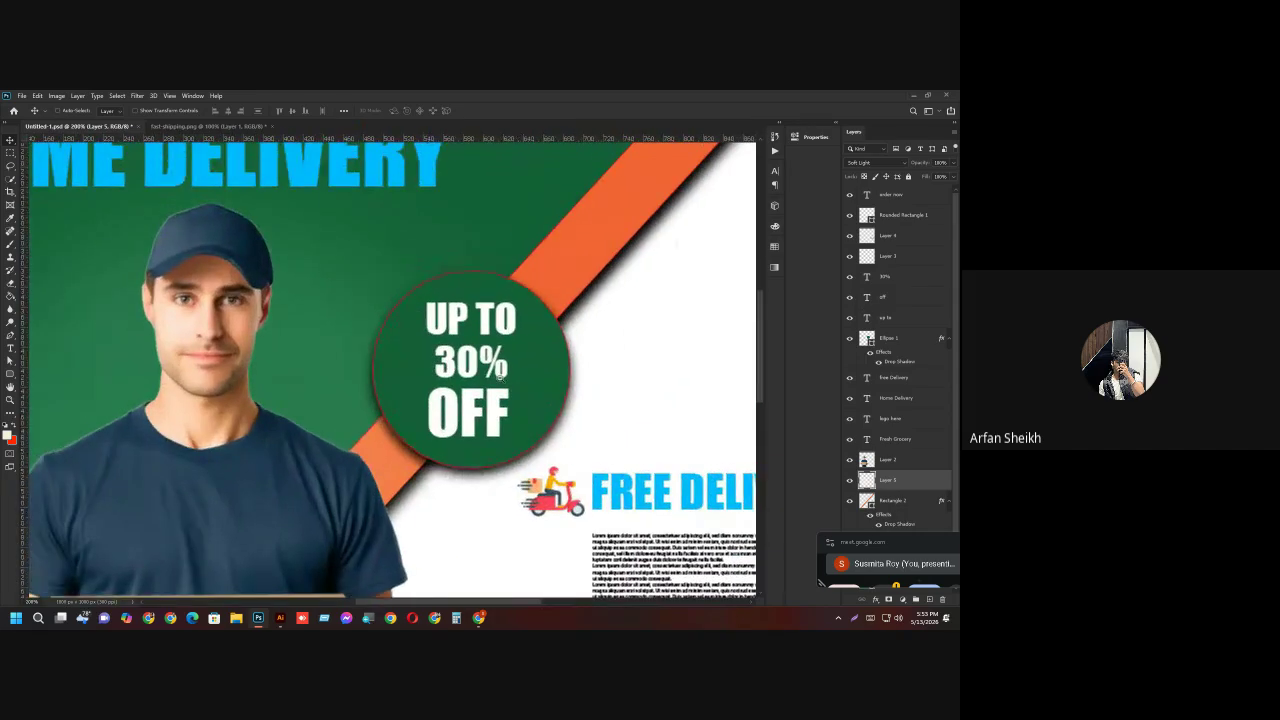
left_click(451, 336, "alt")
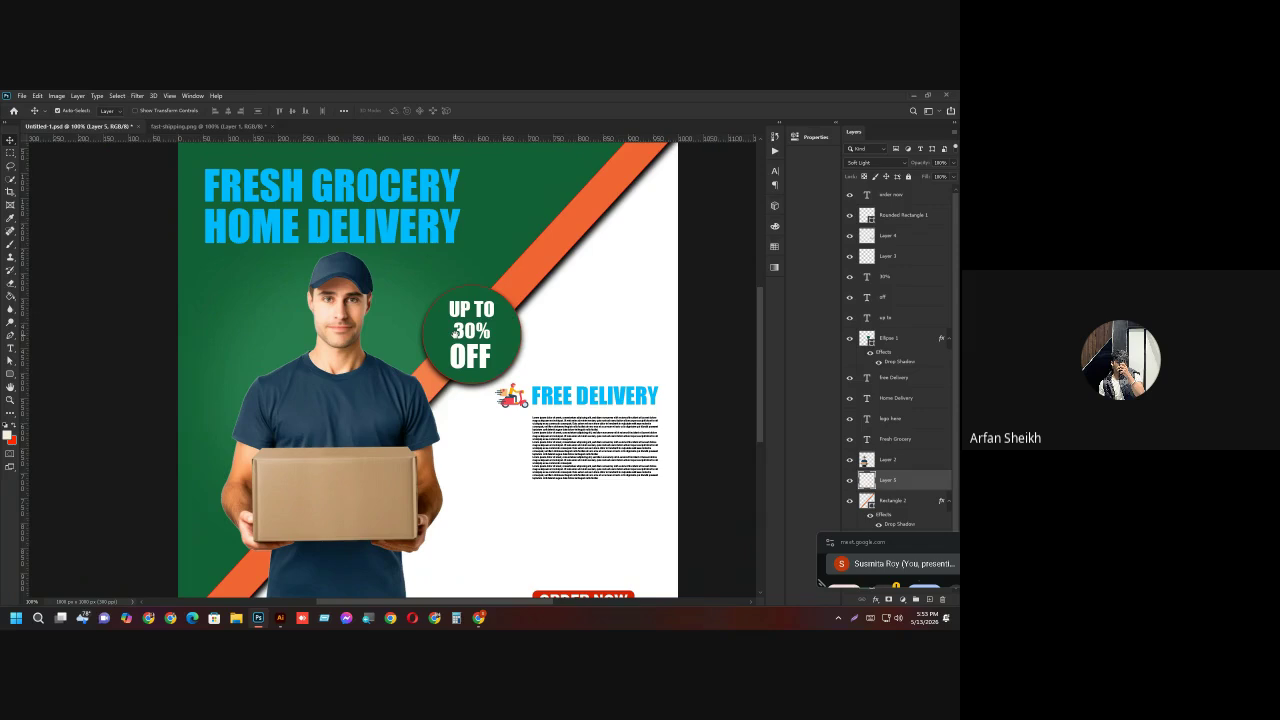